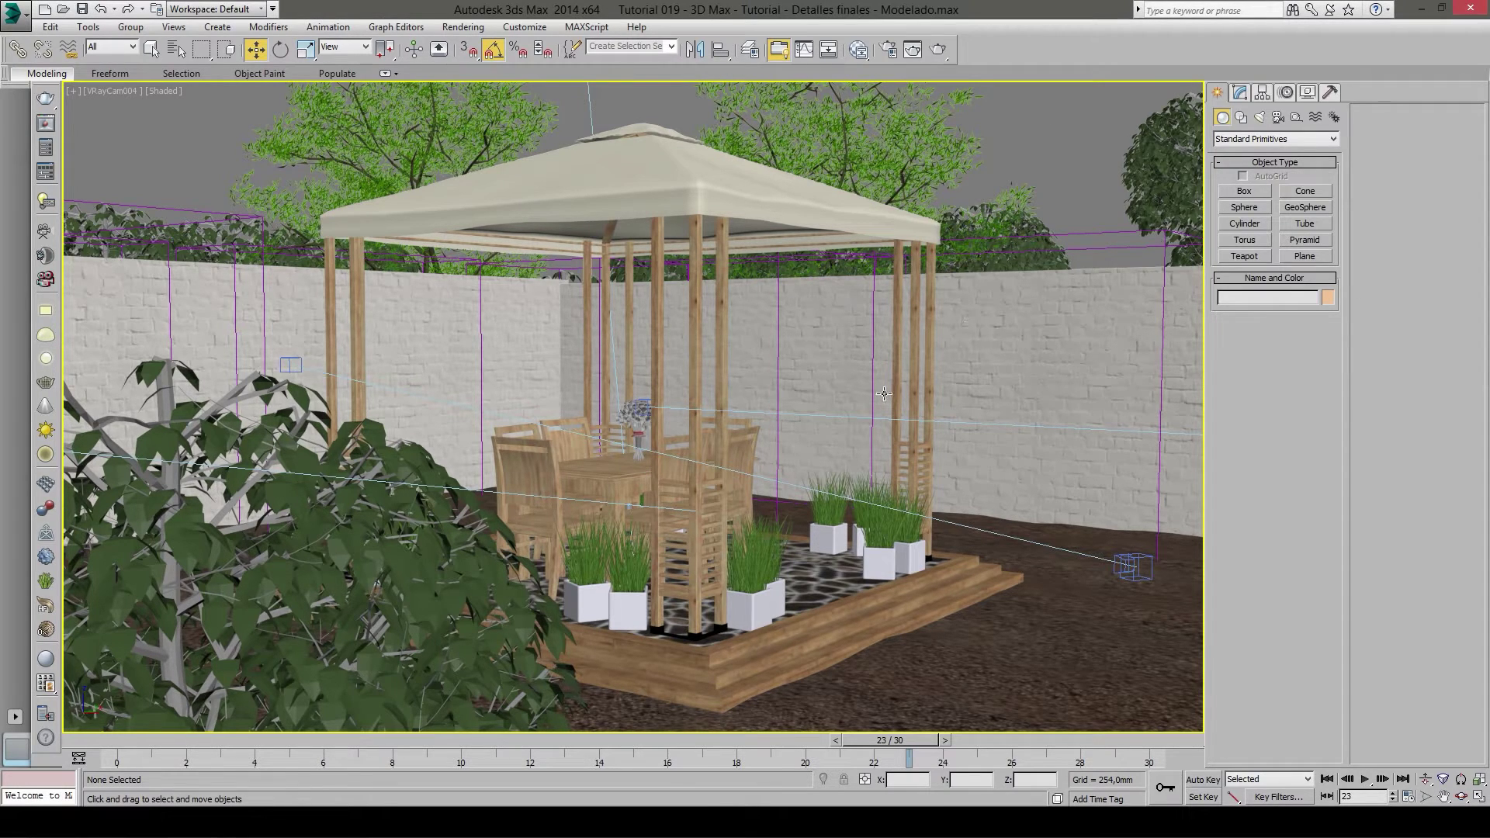
- Leave the VRayCam004 camera for a Perspective view looking down on the gazebo
{"action": "key", "text": "c"}
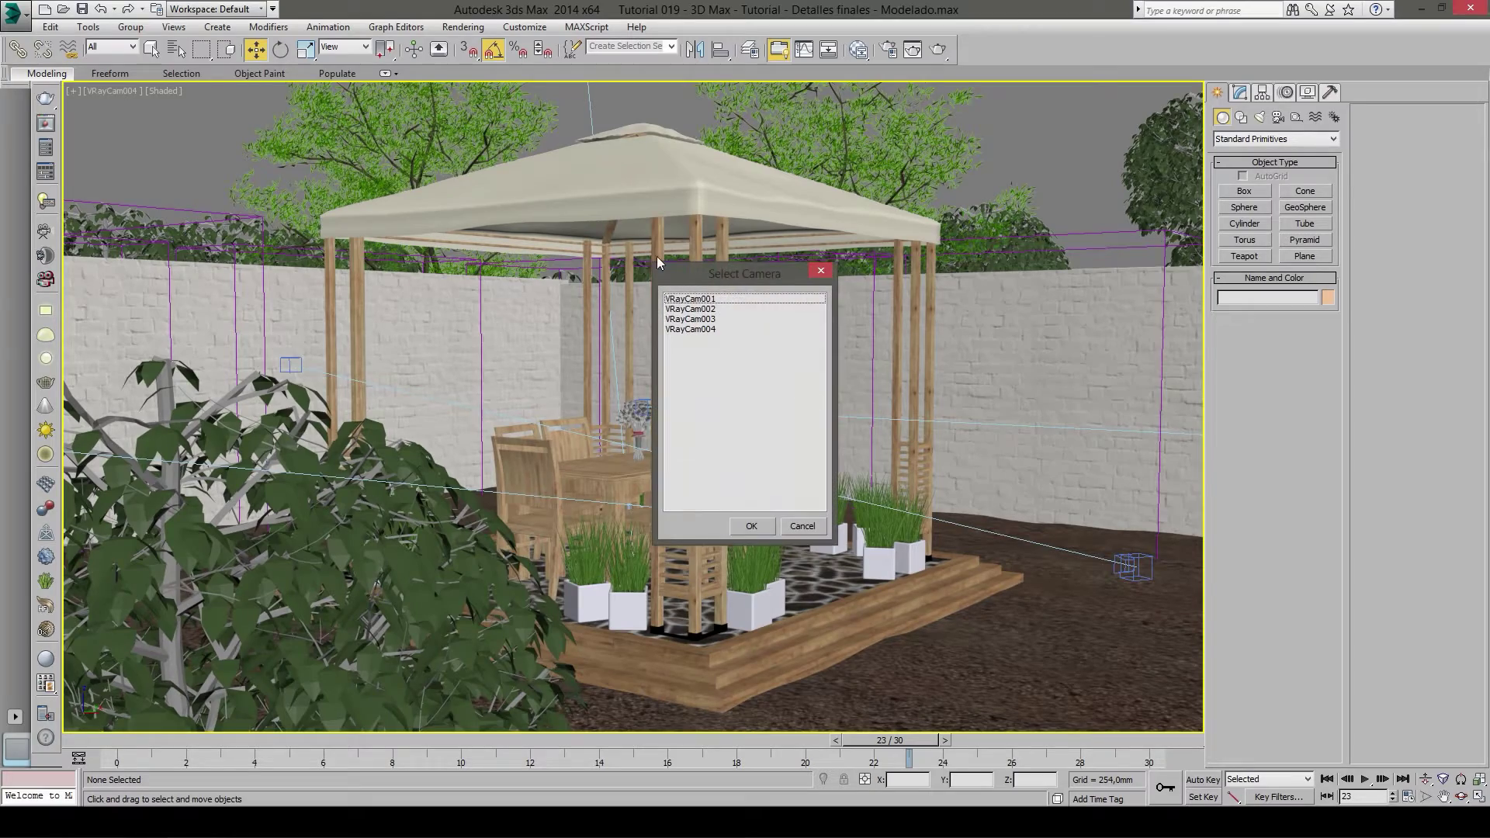
{"action": "key", "text": "Escape"}
{"action": "key", "text": "p"}
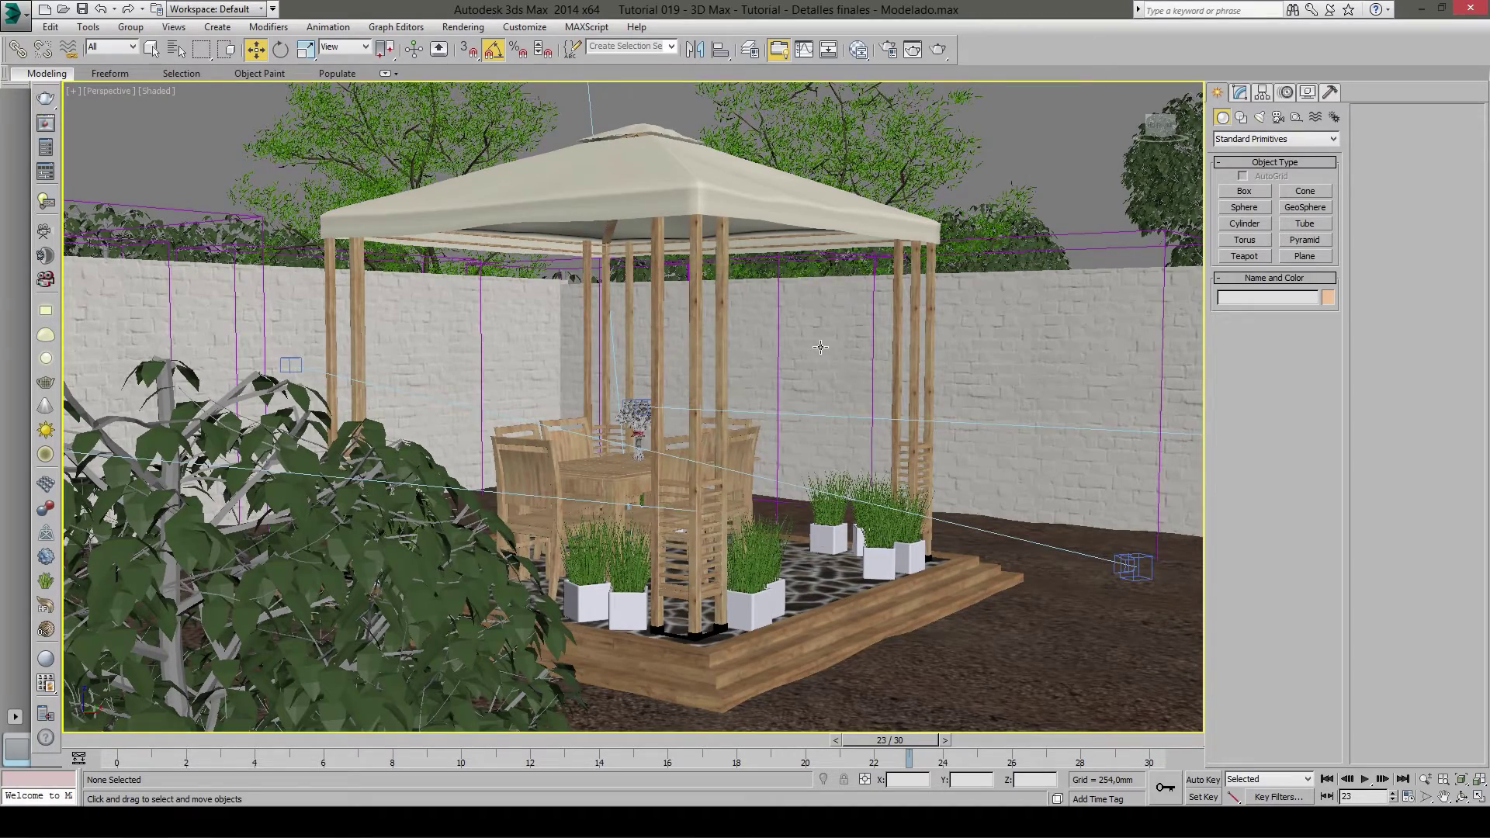
{"action": "mouse_move", "coordinate": [821, 378]}
{"action": "middle_mouse_down", "text": "alt"}
{"action": "mouse_move", "coordinate": [830, 398]}
{"action": "mouse_move", "coordinate": [772, 402]}
{"action": "mouse_move", "coordinate": [755, 491]}
{"action": "mouse_move", "coordinate": [768, 505]}
{"action": "middle_mouse_up", "text": "alt"}
- Zoom in close on a patio plant pot and orbit around it
{"action": "left_click", "coordinate": [768, 506]}
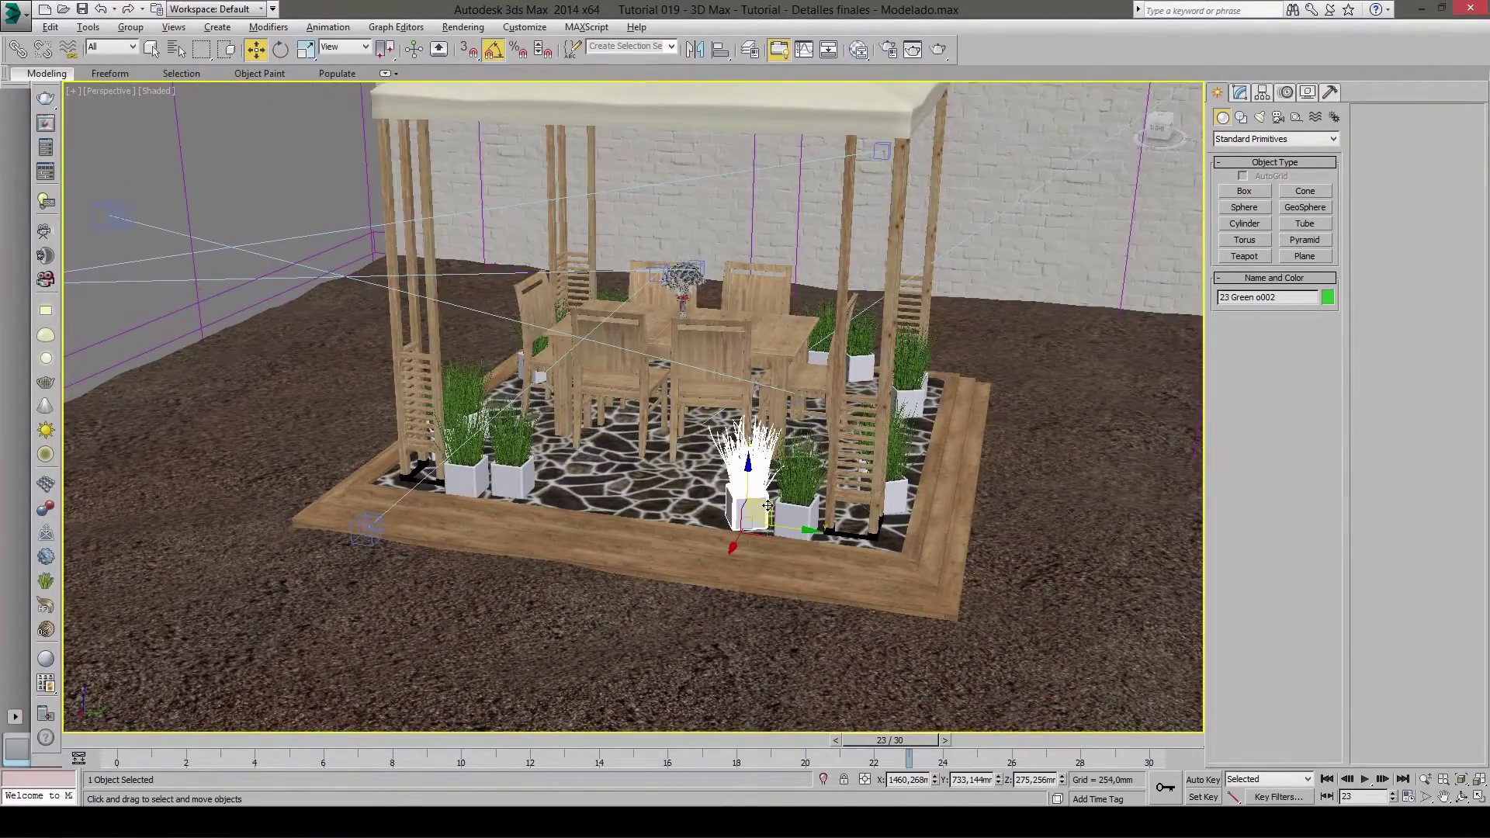
{"action": "key", "text": "shift+z"}
{"action": "scroll", "coordinate": [732, 490], "scroll_direction": "up", "scroll_amount": 5}
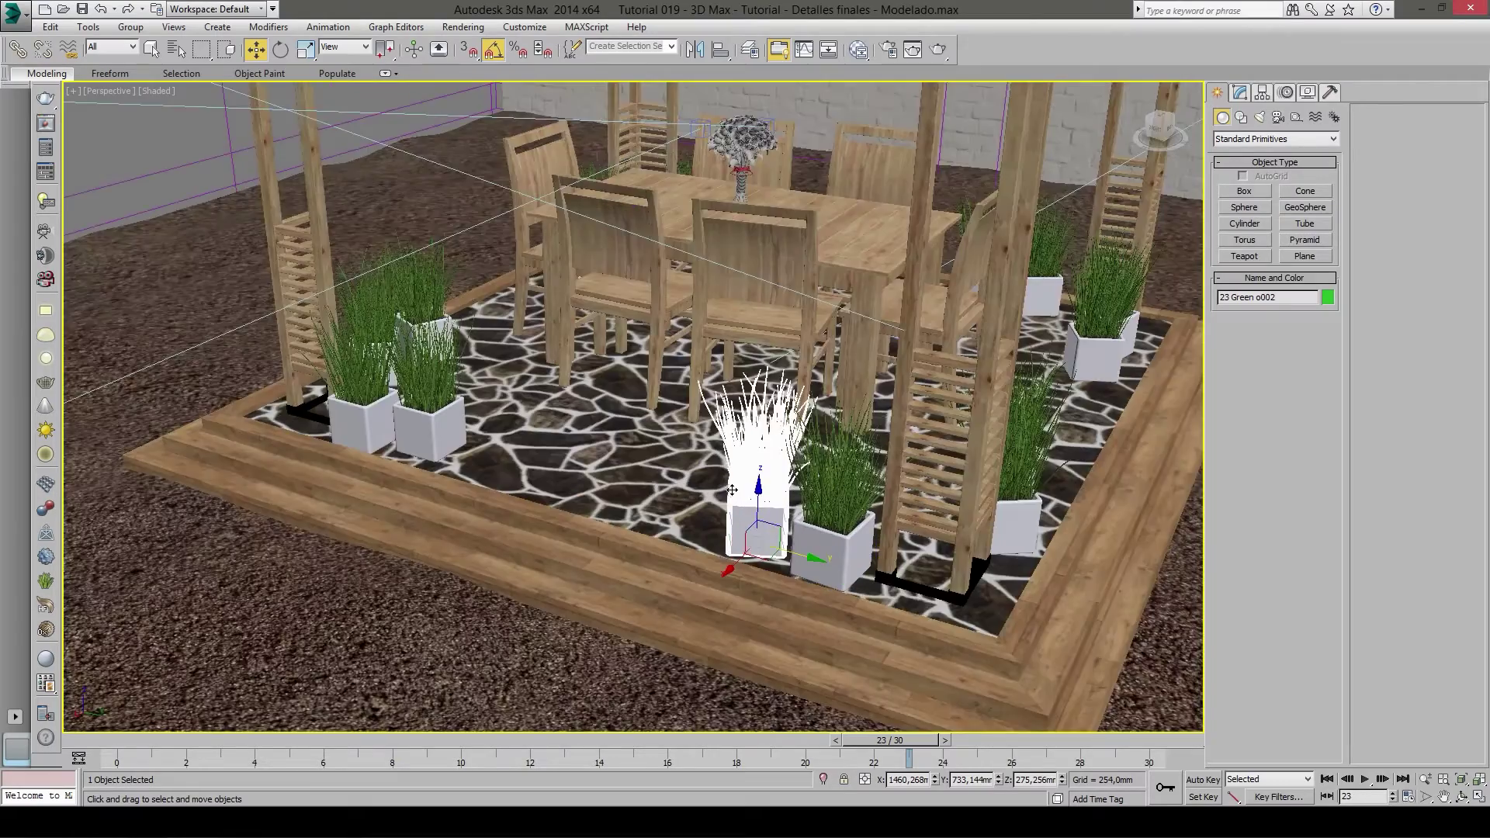
{"action": "scroll", "coordinate": [738, 493], "scroll_direction": "up", "scroll_amount": 1}
{"action": "scroll", "coordinate": [768, 489], "scroll_direction": "up", "scroll_amount": 4}
{"action": "scroll", "coordinate": [815, 481], "scroll_direction": "up", "scroll_amount": 2}
{"action": "scroll", "coordinate": [870, 469], "scroll_direction": "up", "scroll_amount": 3}
{"action": "scroll", "coordinate": [870, 469], "scroll_direction": "down", "scroll_amount": 3}
{"action": "middle_click_drag", "start_coordinate": [870, 469], "coordinate": [978, 471], "text": "alt"}
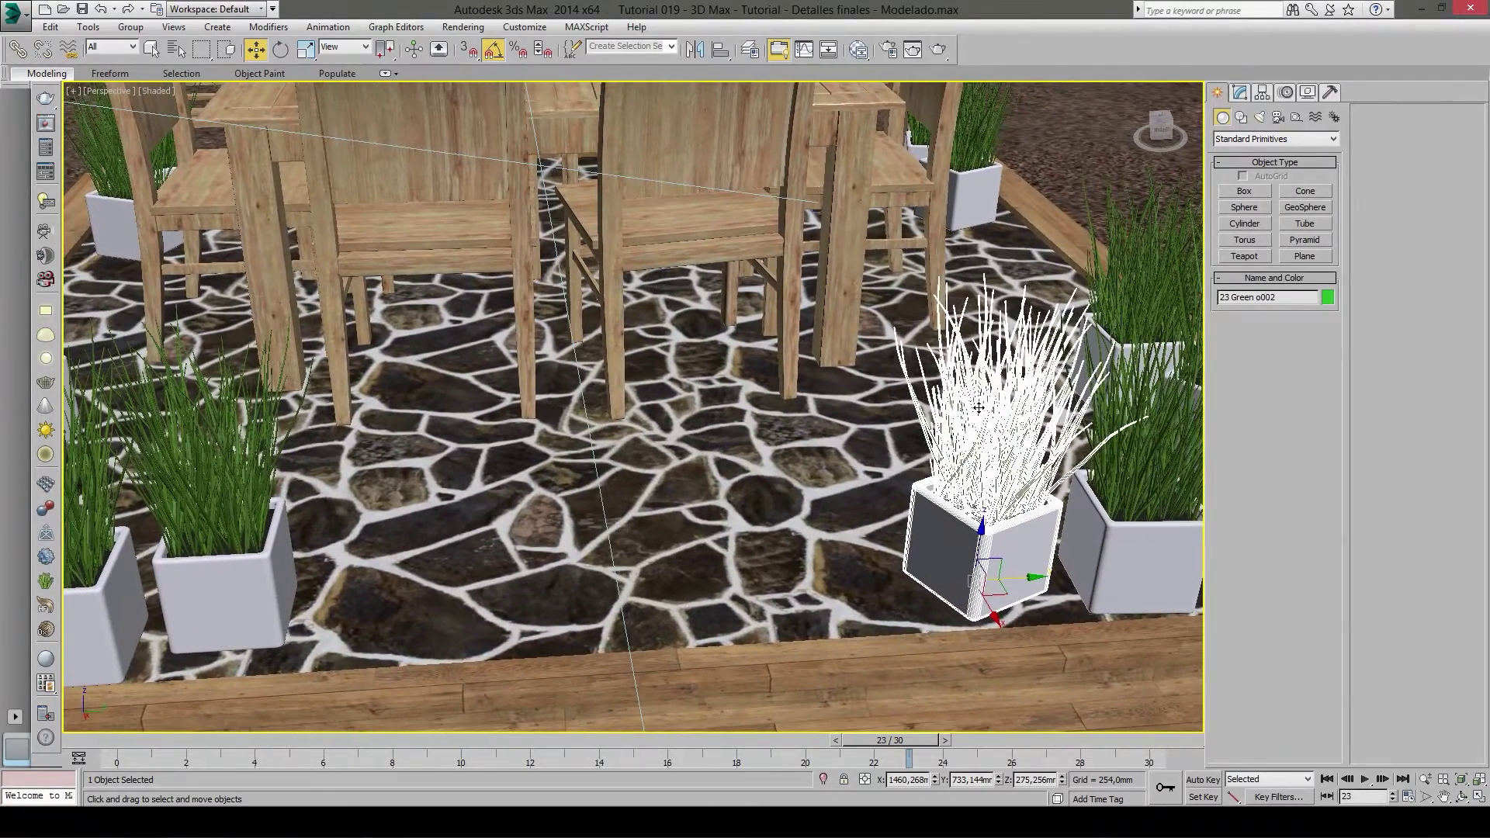
- Select the middle grass plant, 23 Green o002, from a lower view of the pots
{"action": "left_click", "coordinate": [1152, 478]}
{"action": "scroll", "coordinate": [1036, 450], "scroll_direction": "up", "scroll_amount": 5}
{"action": "scroll", "coordinate": [1034, 449], "scroll_direction": "down", "scroll_amount": 4}
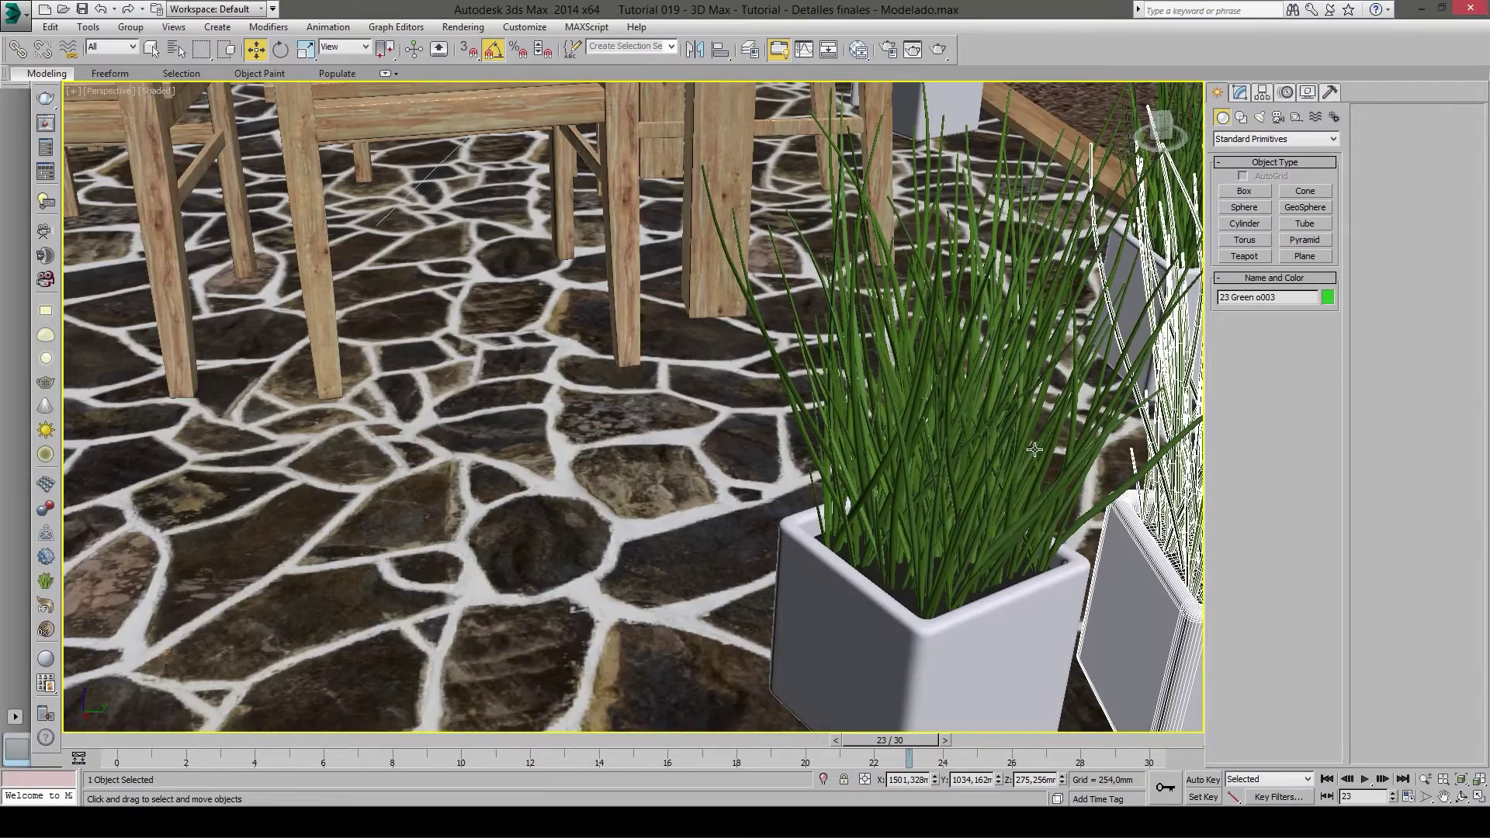
{"action": "scroll", "coordinate": [1009, 454], "scroll_direction": "down", "scroll_amount": 3}
{"action": "scroll", "coordinate": [1002, 454], "scroll_direction": "down", "scroll_amount": 3}
{"action": "scroll", "coordinate": [982, 456], "scroll_direction": "up", "scroll_amount": 4}
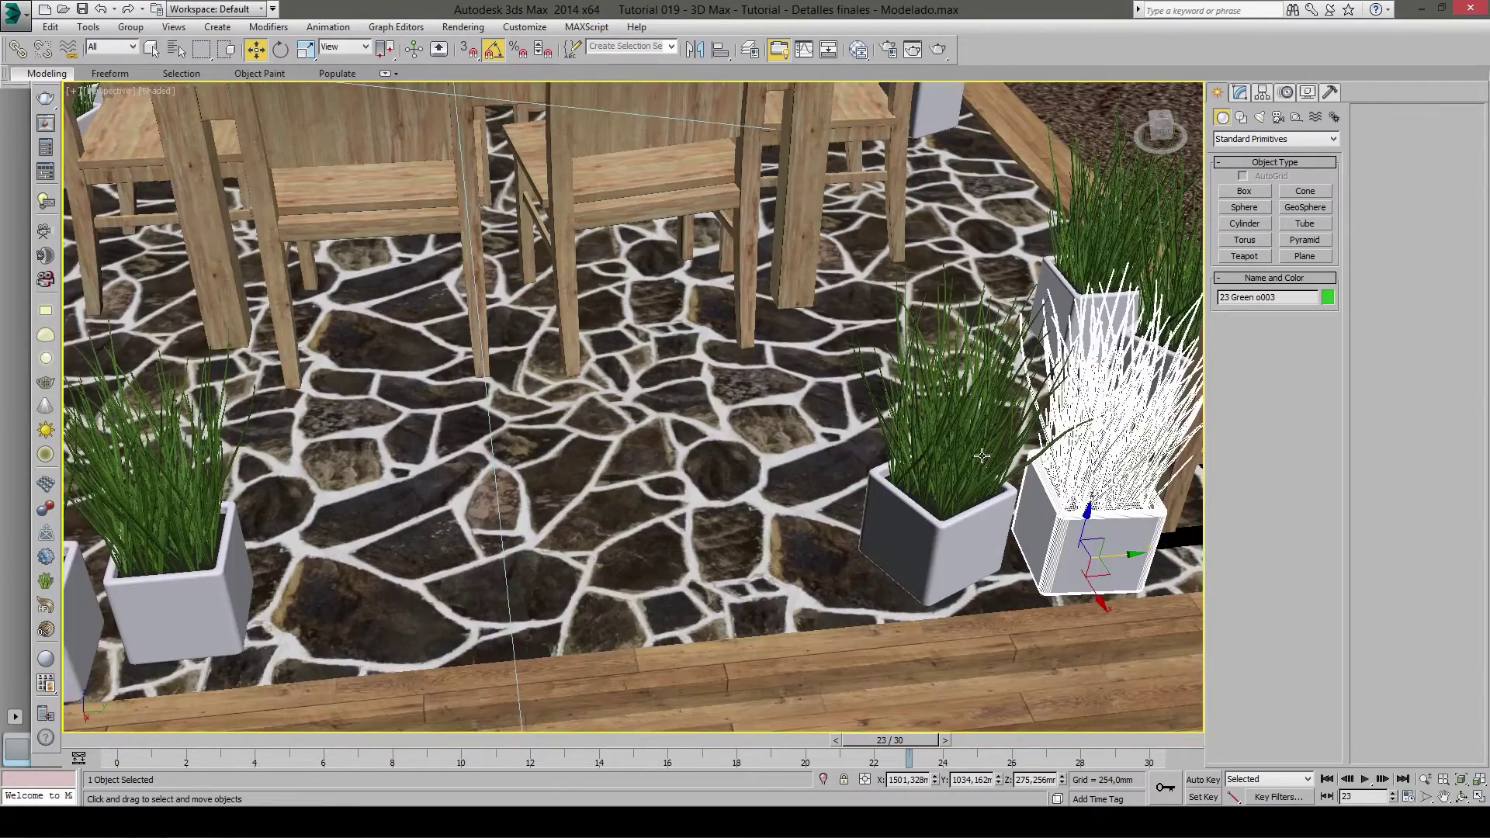
{"action": "scroll", "coordinate": [982, 457], "scroll_direction": "down", "scroll_amount": 2}
{"action": "left_click", "coordinate": [948, 482]}
{"action": "middle_click_drag", "start_coordinate": [948, 482], "coordinate": [955, 490], "text": "alt"}
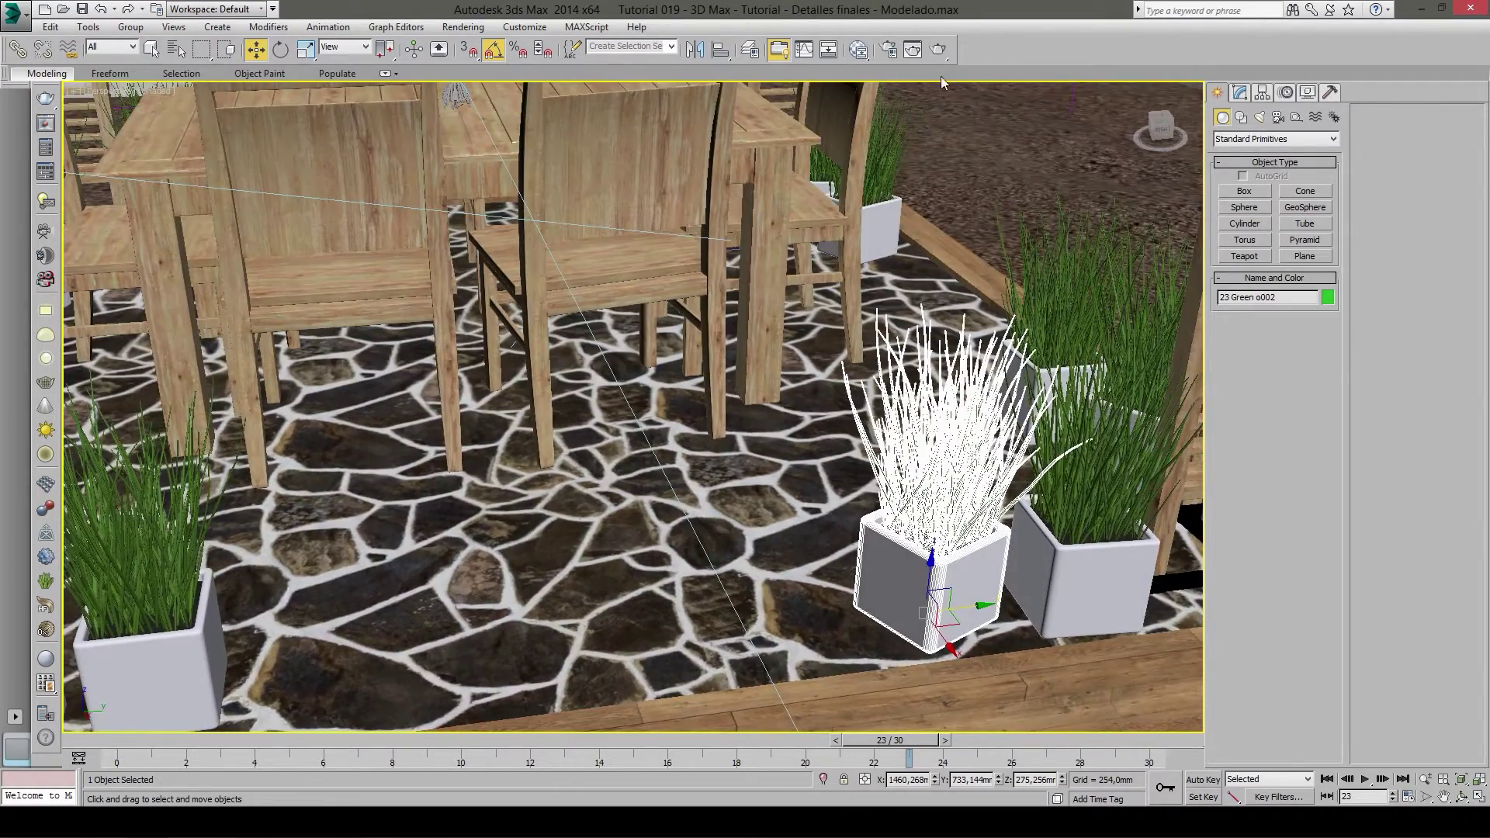
{"action": "left_click", "coordinate": [859, 49]}
{"action": "left_click_drag", "start_coordinate": [486, 137], "coordinate": [474, 111]}
- Load the grass plant's material tree into the editor with Pick Material
{"action": "left_click_drag", "start_coordinate": [738, 725], "coordinate": [749, 734]}
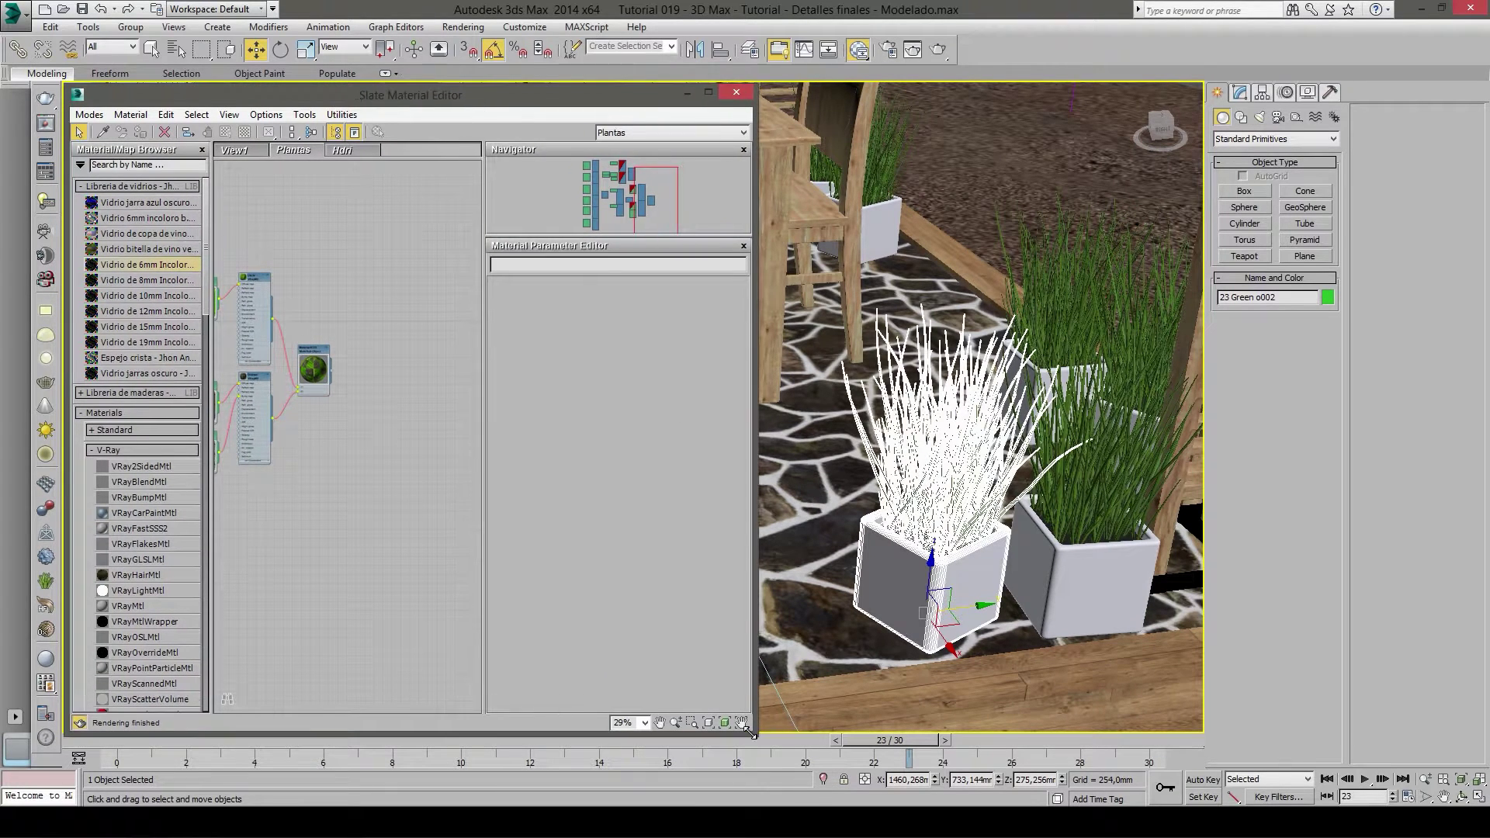
{"action": "scroll", "coordinate": [365, 443], "scroll_direction": "down", "scroll_amount": 2}
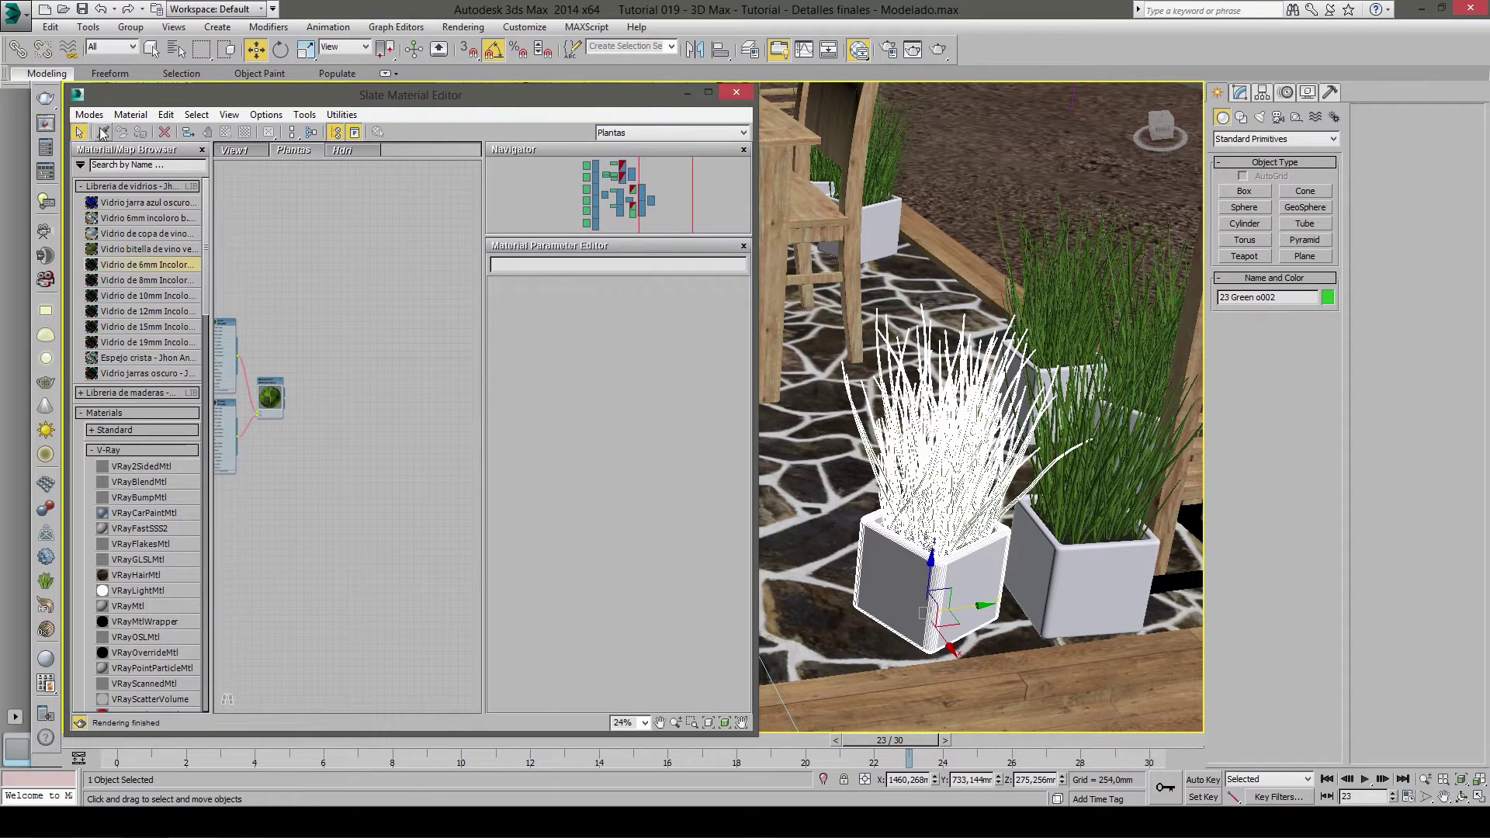
{"action": "left_click", "coordinate": [102, 133]}
{"action": "left_click", "coordinate": [947, 521]}
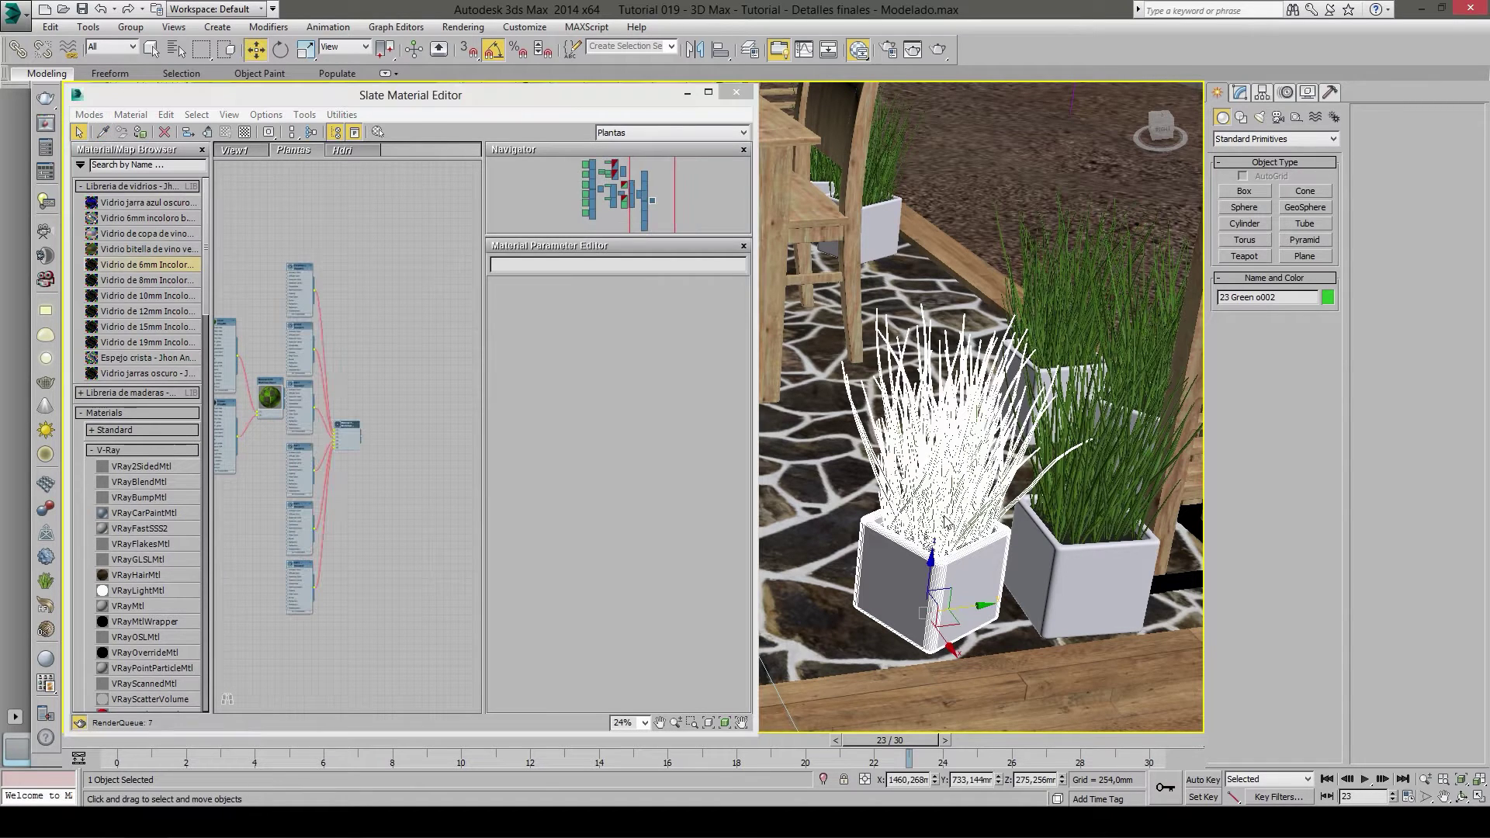
- Frame the Multi/Sub-Object node's Ceramiks and ground sub-material nodes in the node view
{"action": "right_click", "coordinate": [348, 467]}
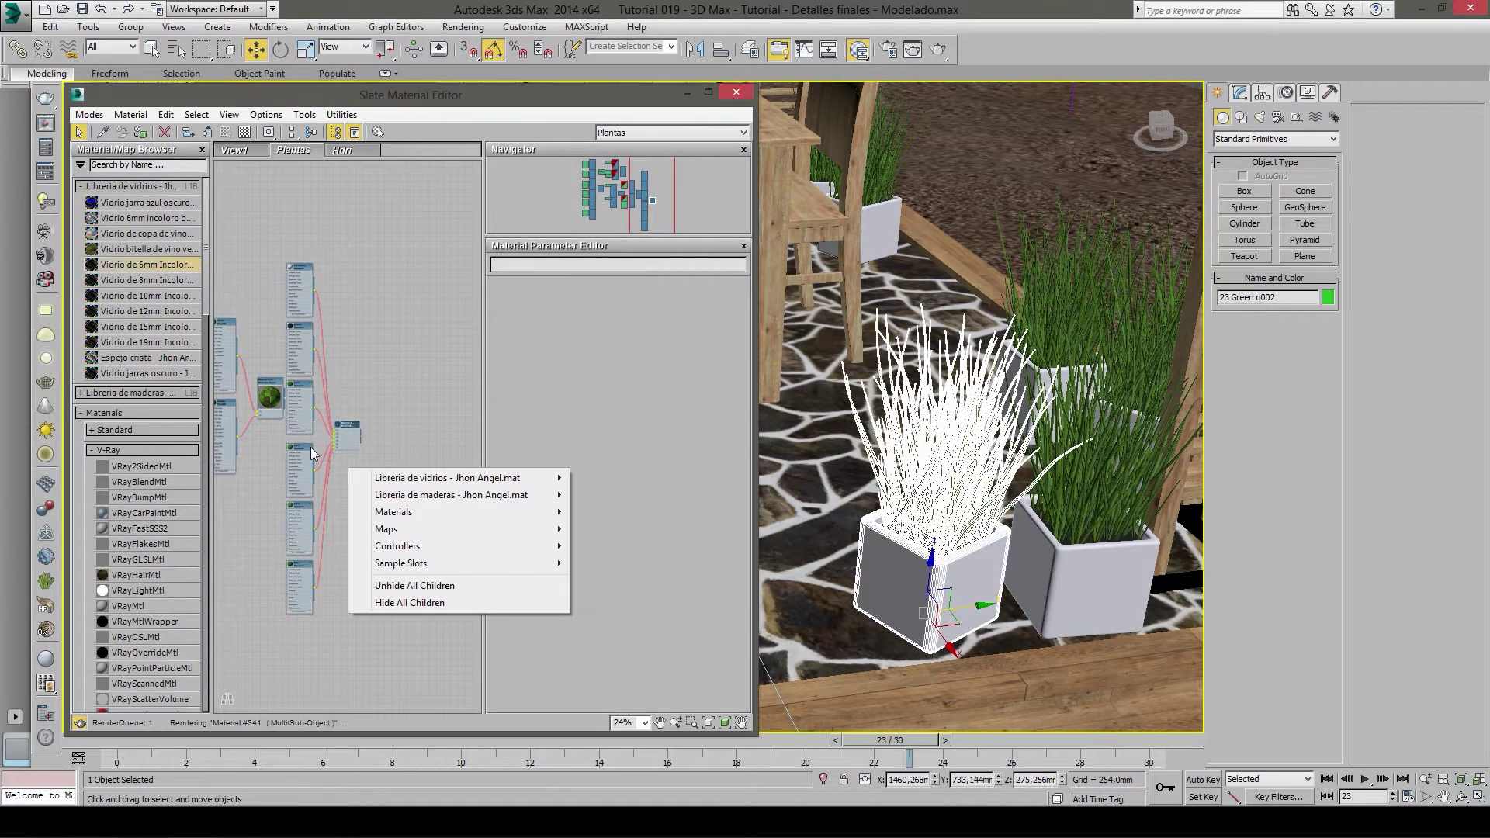
{"action": "left_click", "coordinate": [369, 411]}
{"action": "scroll", "coordinate": [382, 337], "scroll_direction": "up", "scroll_amount": 1}
{"action": "left_click_drag", "start_coordinate": [394, 196], "coordinate": [321, 611]}
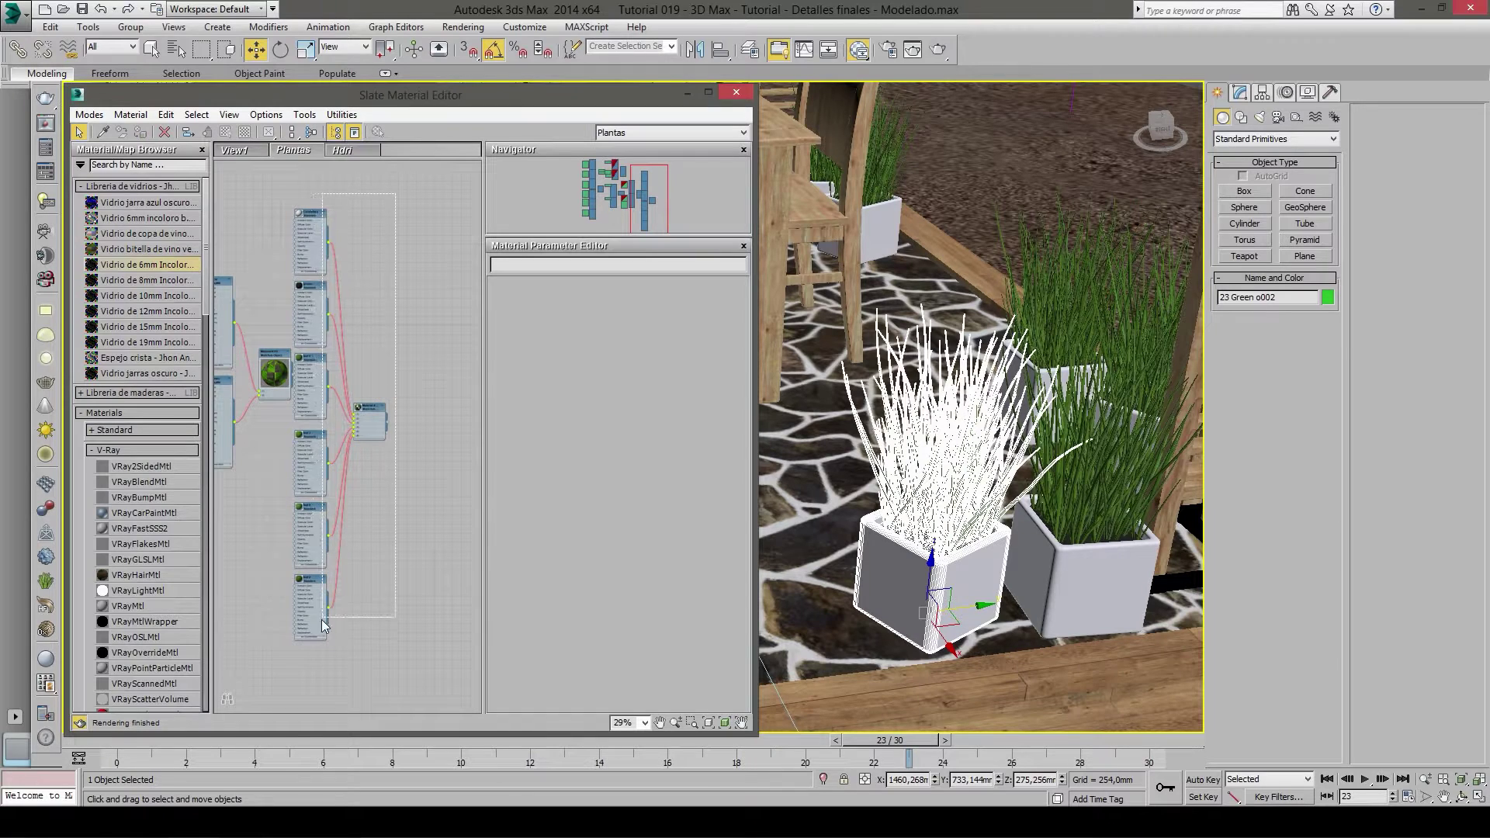
{"action": "scroll", "coordinate": [245, 306], "scroll_direction": "up", "scroll_amount": 2}
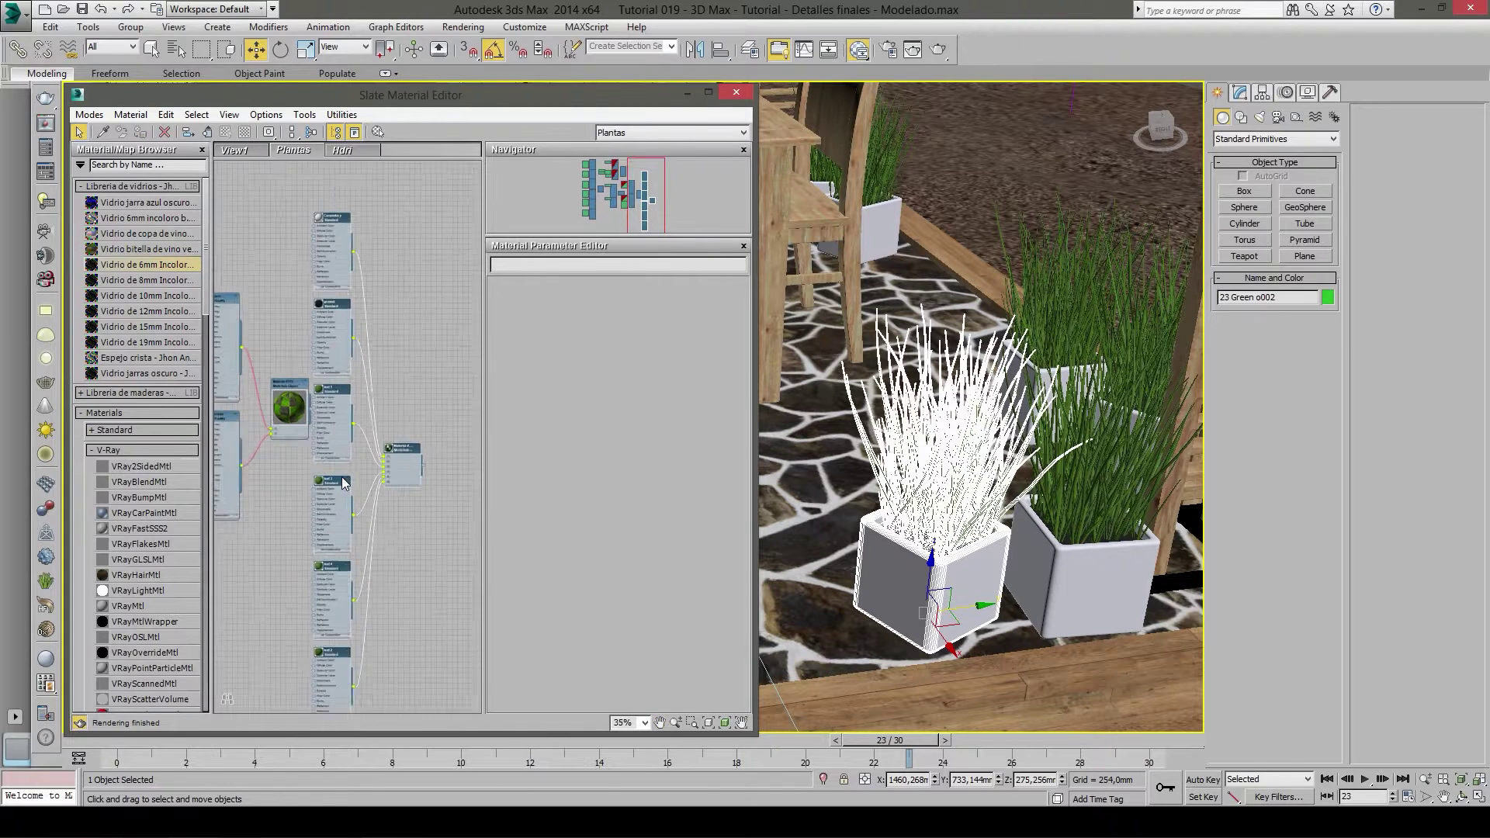
{"action": "scroll", "coordinate": [427, 448], "scroll_direction": "up", "scroll_amount": 1}
{"action": "scroll", "coordinate": [401, 445], "scroll_direction": "up", "scroll_amount": 1}
{"action": "scroll", "coordinate": [408, 463], "scroll_direction": "up", "scroll_amount": 1}
{"action": "scroll", "coordinate": [408, 462], "scroll_direction": "up", "scroll_amount": 1}
{"action": "left_click", "coordinate": [449, 430]}
{"action": "middle_click_drag", "start_coordinate": [440, 487], "coordinate": [466, 505]}
{"action": "middle_click_drag", "start_coordinate": [254, 416], "coordinate": [346, 467]}
{"action": "scroll", "coordinate": [367, 413], "scroll_direction": "up", "scroll_amount": 1}
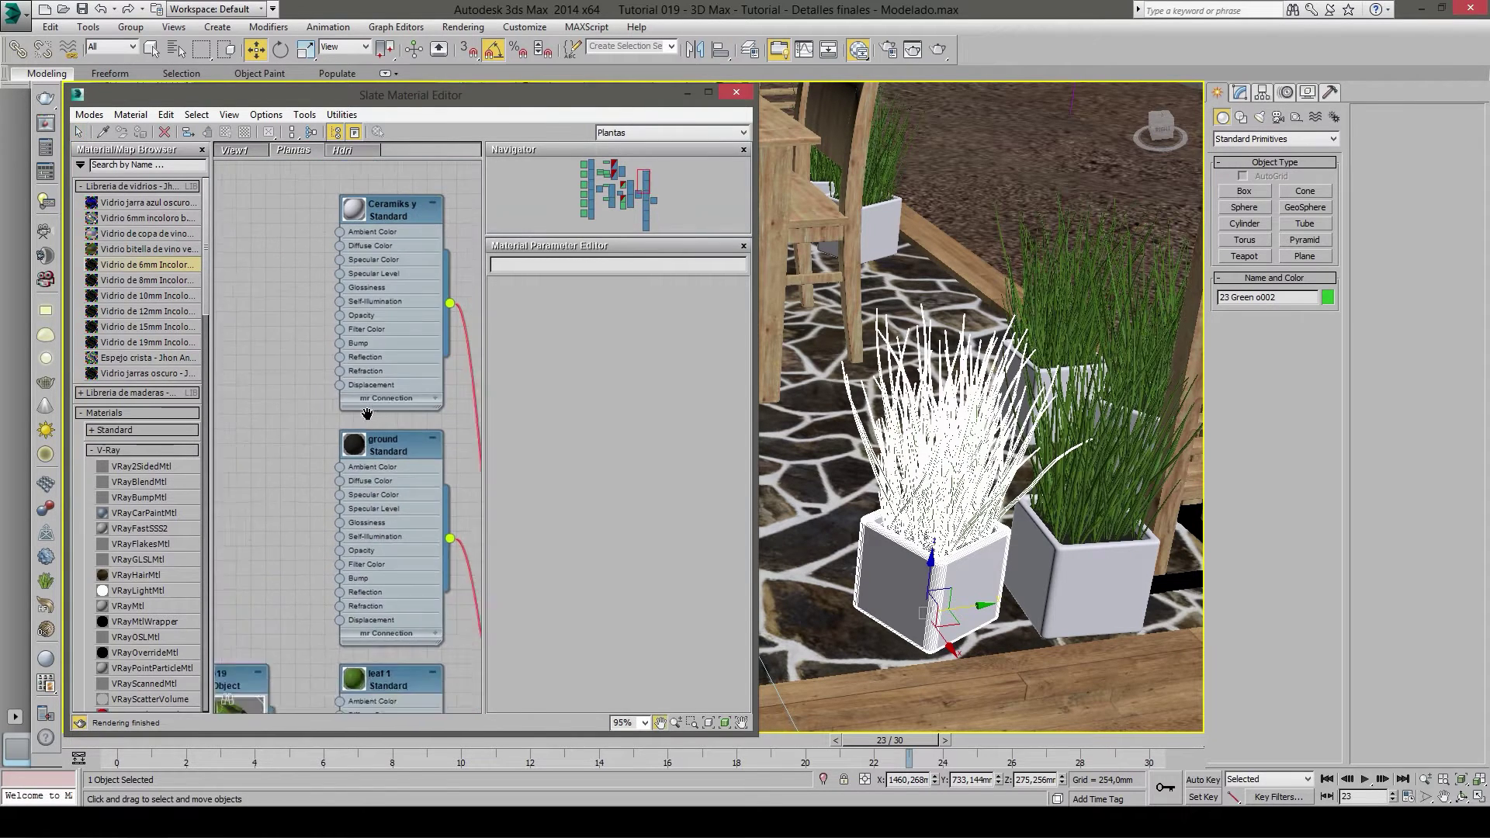
{"action": "scroll", "coordinate": [368, 413], "scroll_direction": "up", "scroll_amount": 1}
- Load the ground sub-material's parameters for editing
{"action": "double_click", "coordinate": [370, 526]}
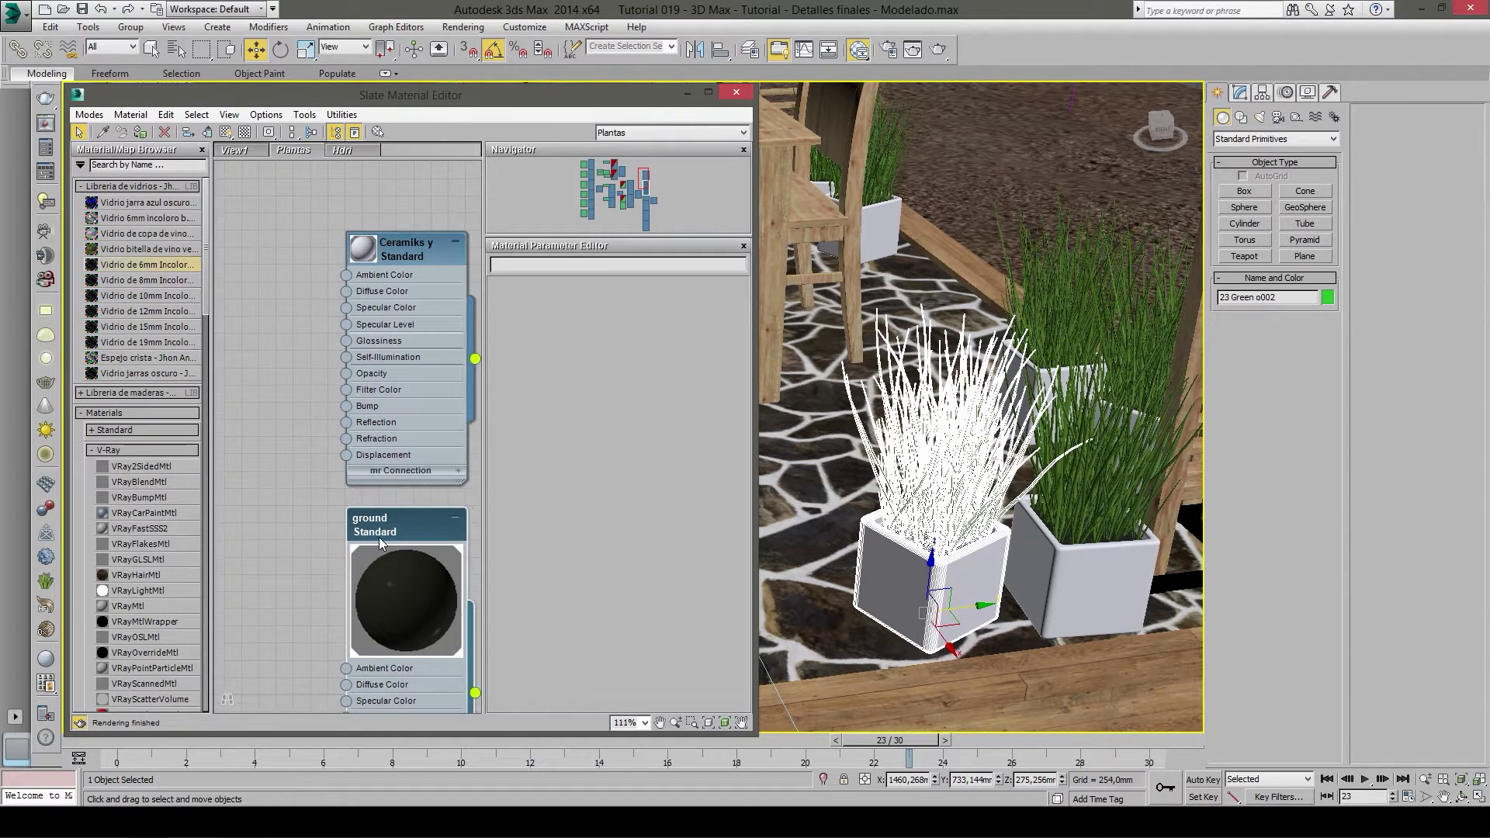
{"action": "scroll", "coordinate": [379, 537], "scroll_direction": "down", "scroll_amount": 1}
{"action": "double_click", "coordinate": [377, 534]}
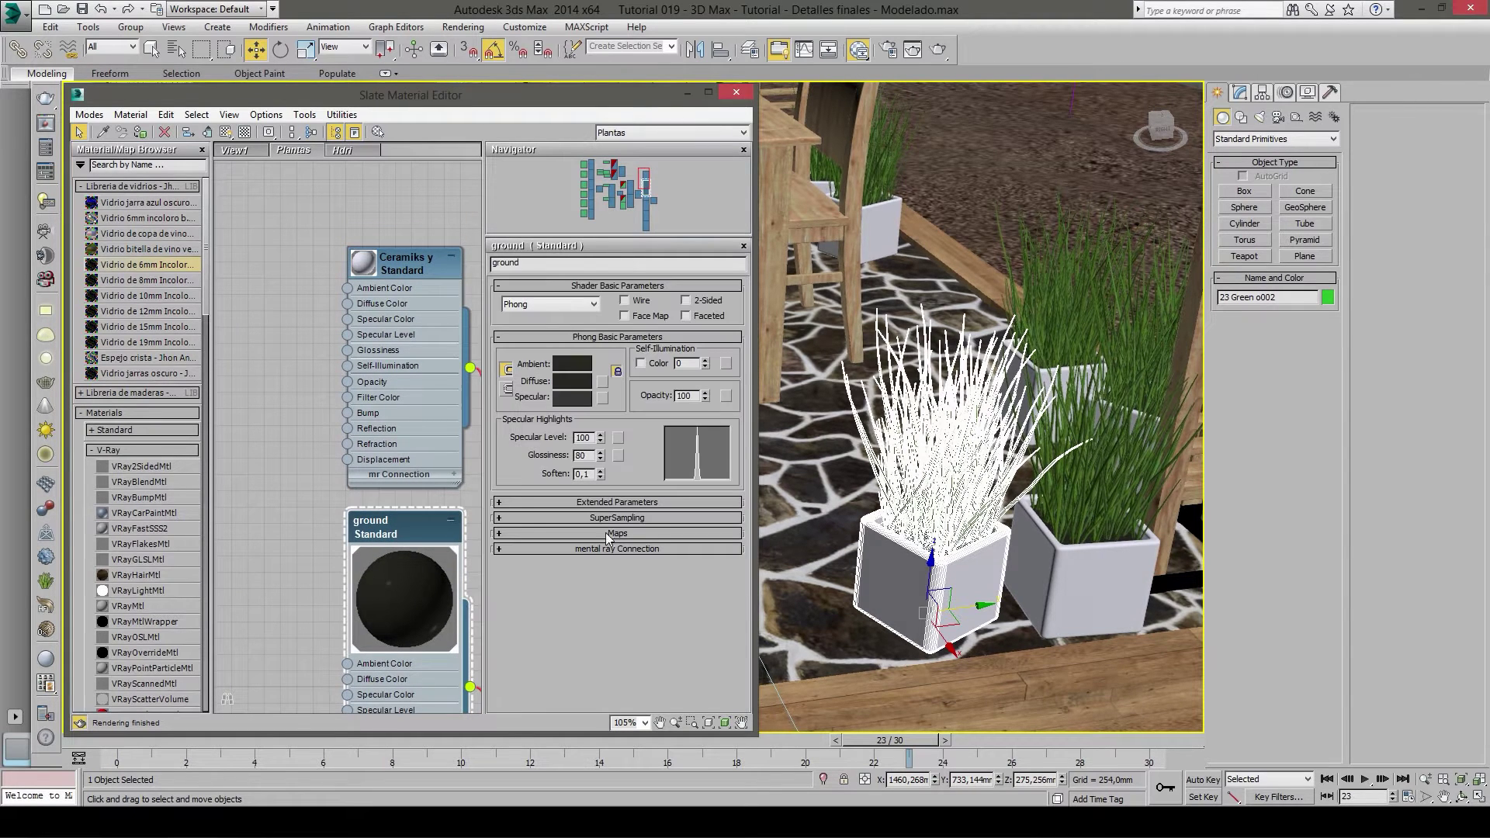
{"action": "scroll", "coordinate": [373, 465], "scroll_direction": "down", "scroll_amount": 1}
{"action": "scroll", "coordinate": [342, 365], "scroll_direction": "down", "scroll_amount": 1}
{"action": "scroll", "coordinate": [362, 382], "scroll_direction": "down", "scroll_amount": 1}
{"action": "scroll", "coordinate": [354, 488], "scroll_direction": "down", "scroll_amount": 1}
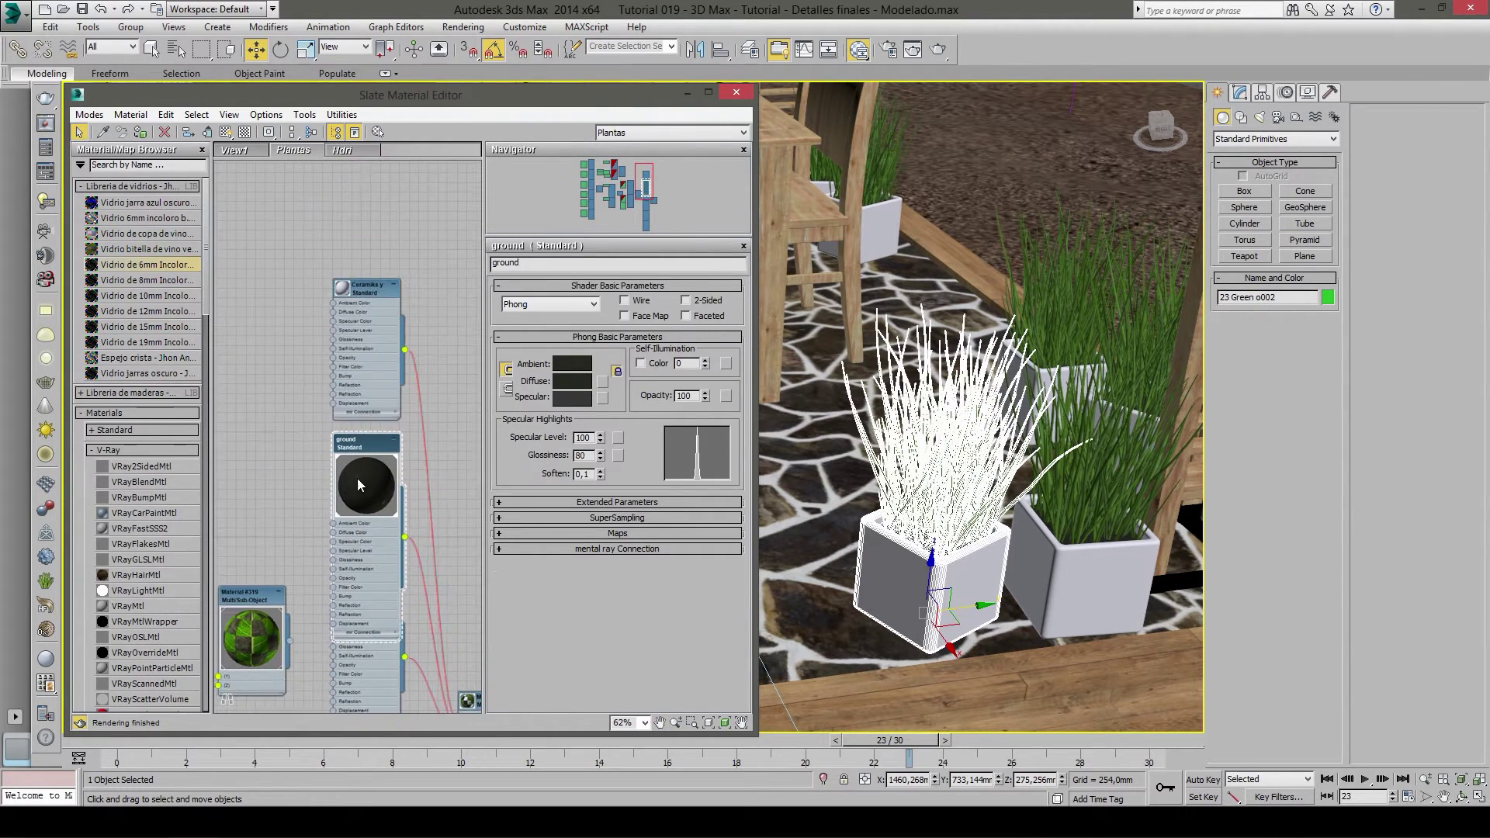
{"action": "double_click", "coordinate": [367, 480]}
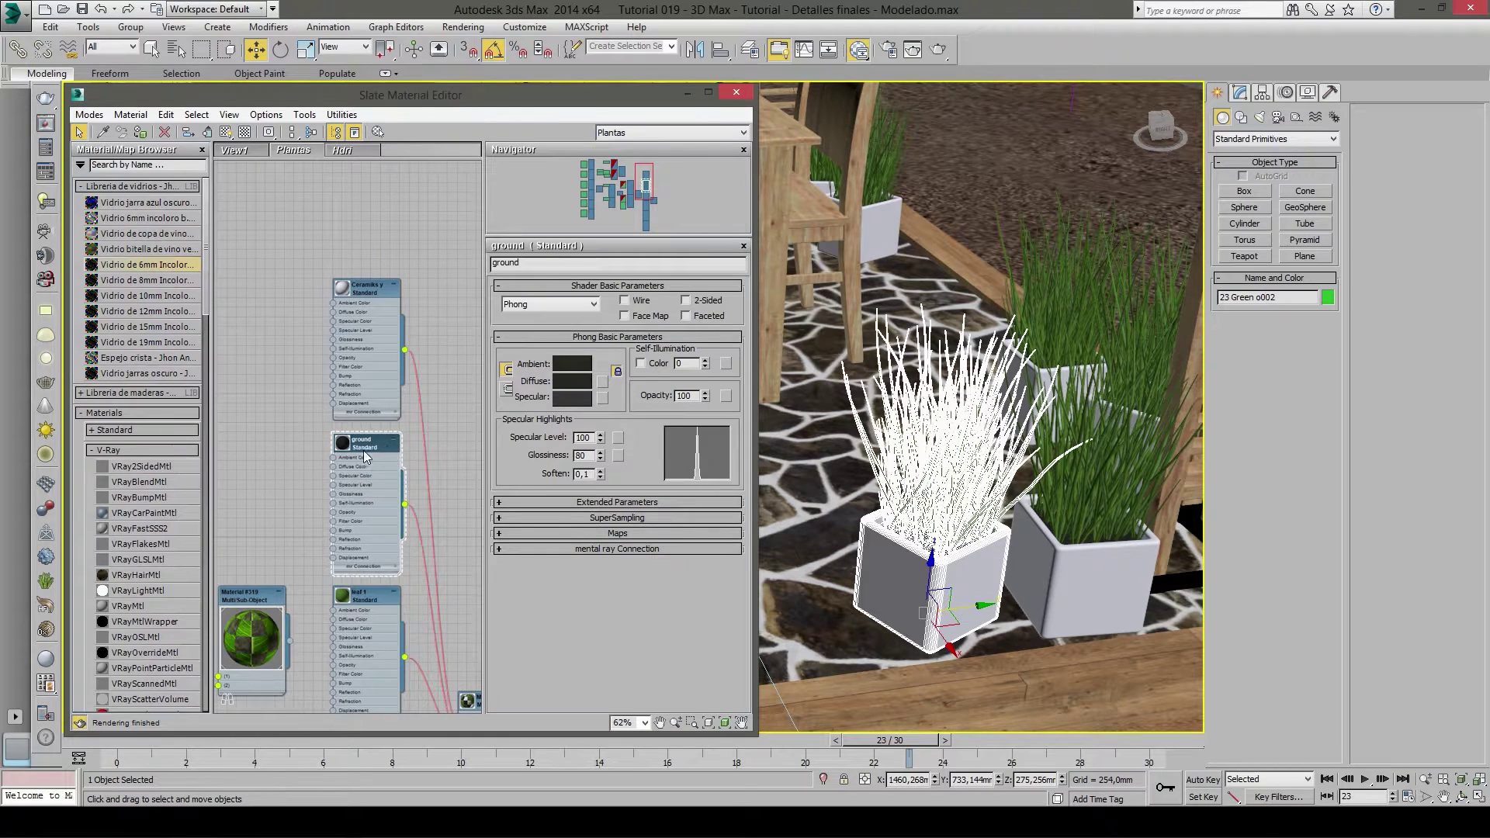
- Space out the leaf nodes and load the leaf 2 Standard material's parameters
{"action": "middle_click_drag", "start_coordinate": [360, 460], "coordinate": [390, 400]}
{"action": "scroll", "coordinate": [380, 388], "scroll_direction": "up", "scroll_amount": 1}
{"action": "scroll", "coordinate": [368, 377], "scroll_direction": "up", "scroll_amount": 1}
{"action": "scroll", "coordinate": [358, 365], "scroll_direction": "up", "scroll_amount": 1}
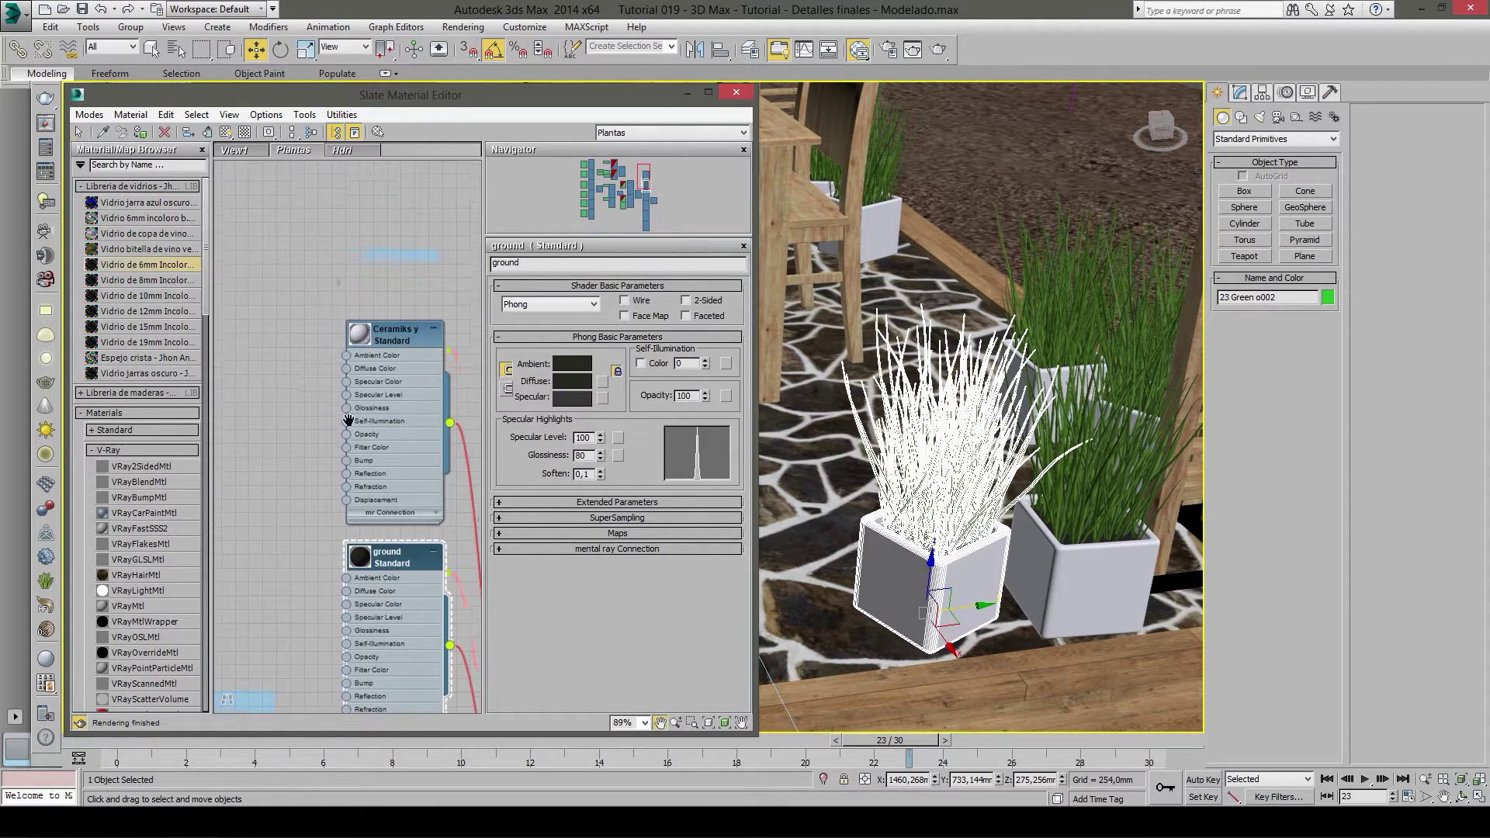
{"action": "scroll", "coordinate": [346, 351], "scroll_direction": "up", "scroll_amount": 1}
{"action": "scroll", "coordinate": [360, 308], "scroll_direction": "down", "scroll_amount": 2}
{"action": "scroll", "coordinate": [356, 571], "scroll_direction": "down", "scroll_amount": 3}
{"action": "scroll", "coordinate": [361, 543], "scroll_direction": "up", "scroll_amount": 1}
{"action": "scroll", "coordinate": [366, 508], "scroll_direction": "up", "scroll_amount": 2}
{"action": "scroll", "coordinate": [349, 474], "scroll_direction": "up", "scroll_amount": 1}
{"action": "scroll", "coordinate": [340, 441], "scroll_direction": "up", "scroll_amount": 1}
{"action": "scroll", "coordinate": [341, 456], "scroll_direction": "down", "scroll_amount": 1}
{"action": "double_click", "coordinate": [353, 539]}
{"action": "scroll", "coordinate": [368, 444], "scroll_direction": "down", "scroll_amount": 1}
{"action": "middle_click_drag", "start_coordinate": [368, 446], "coordinate": [368, 359]}
{"action": "left_click_drag", "start_coordinate": [368, 358], "coordinate": [351, 479]}
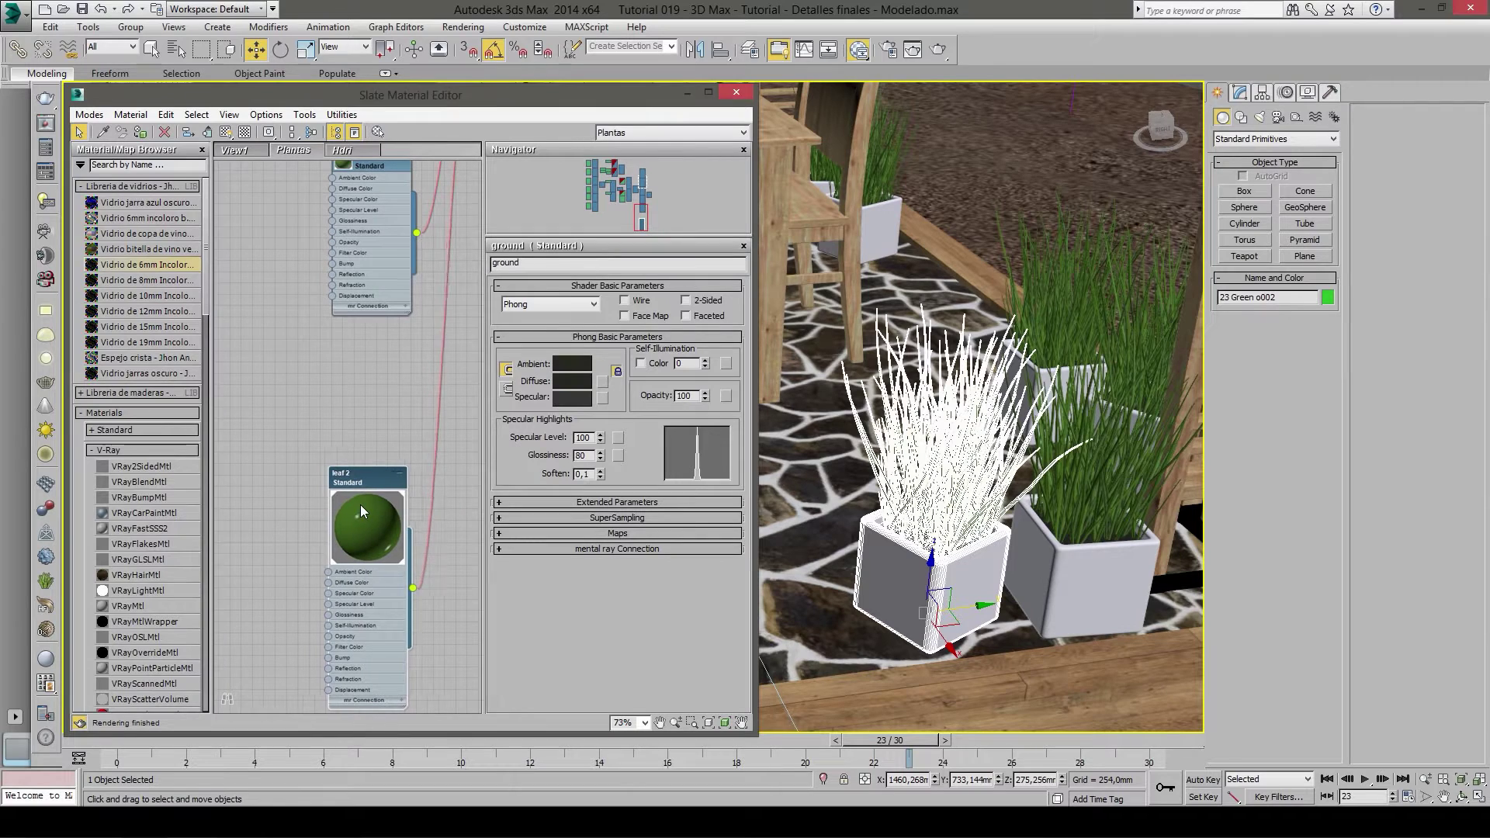
{"action": "double_click", "coordinate": [351, 480]}
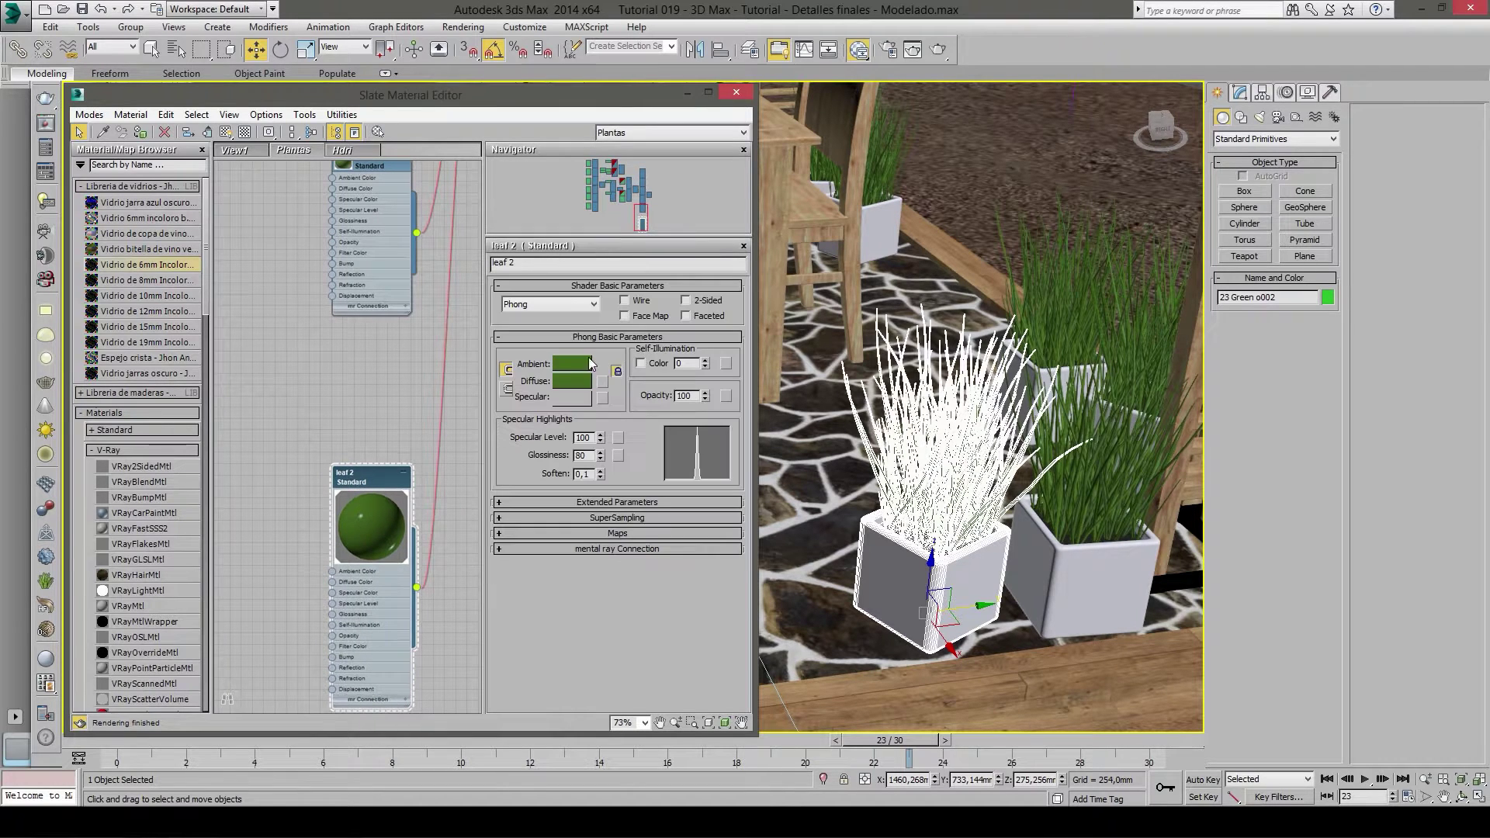
- Darken the green of leaf 2's ambient and diffuse colours
{"action": "left_click", "coordinate": [569, 365]}
{"action": "left_click_drag", "start_coordinate": [504, 174], "coordinate": [501, 174]}
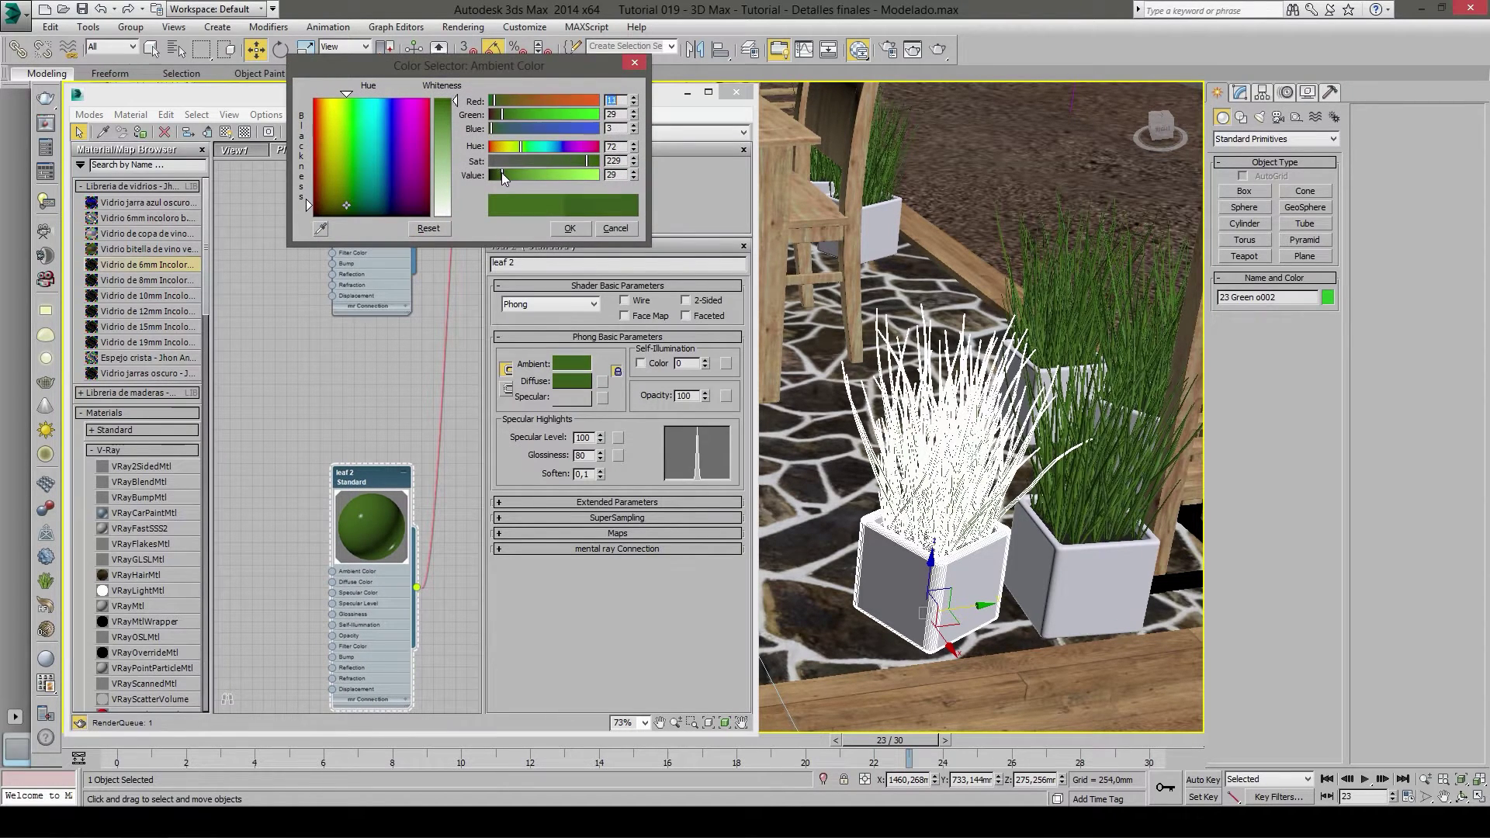
{"action": "left_click", "coordinate": [570, 228]}
{"action": "left_click", "coordinate": [569, 380]}
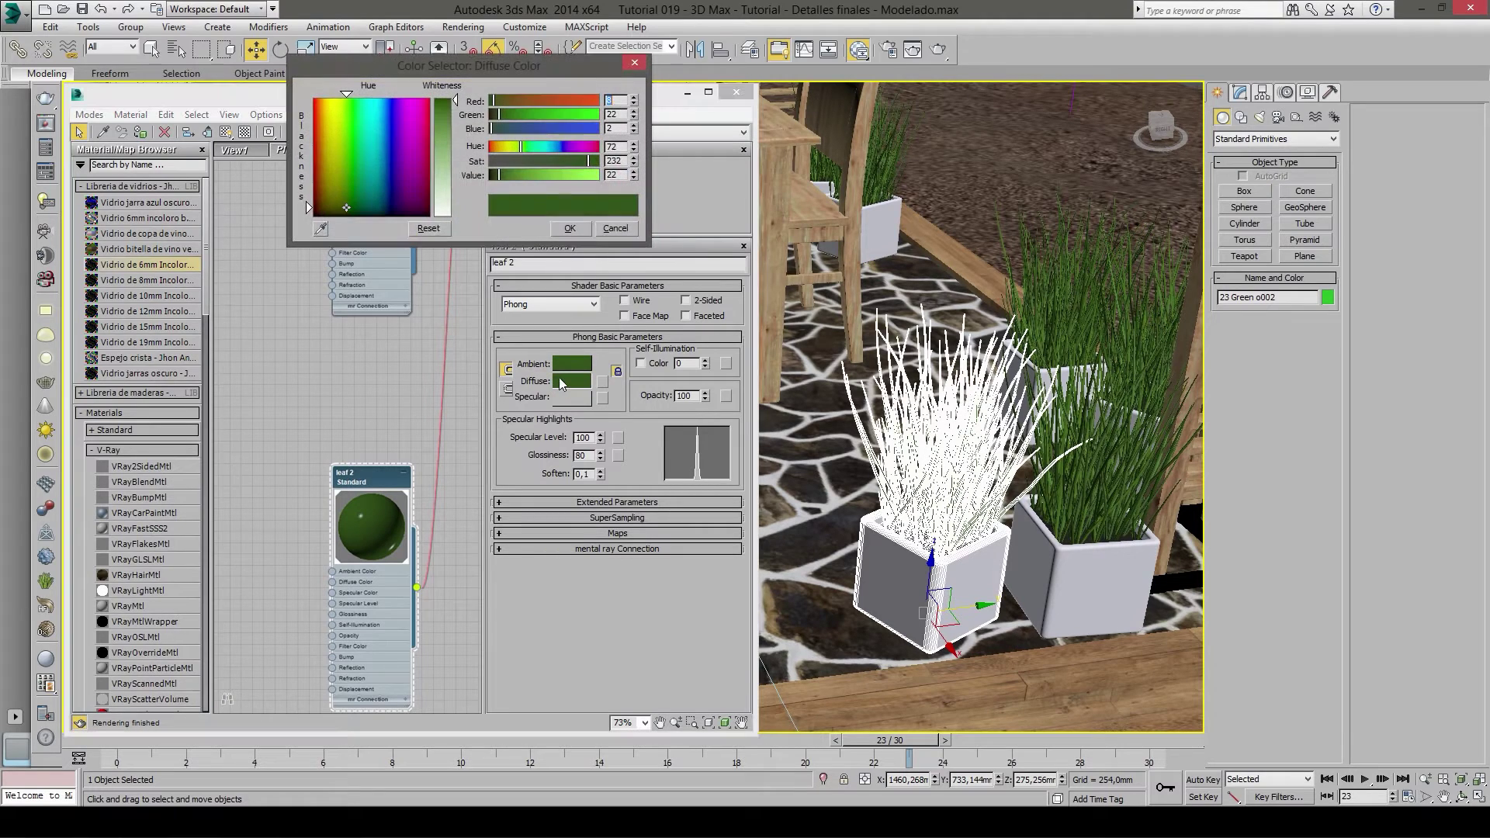
{"action": "left_click_drag", "start_coordinate": [499, 172], "coordinate": [497, 173]}
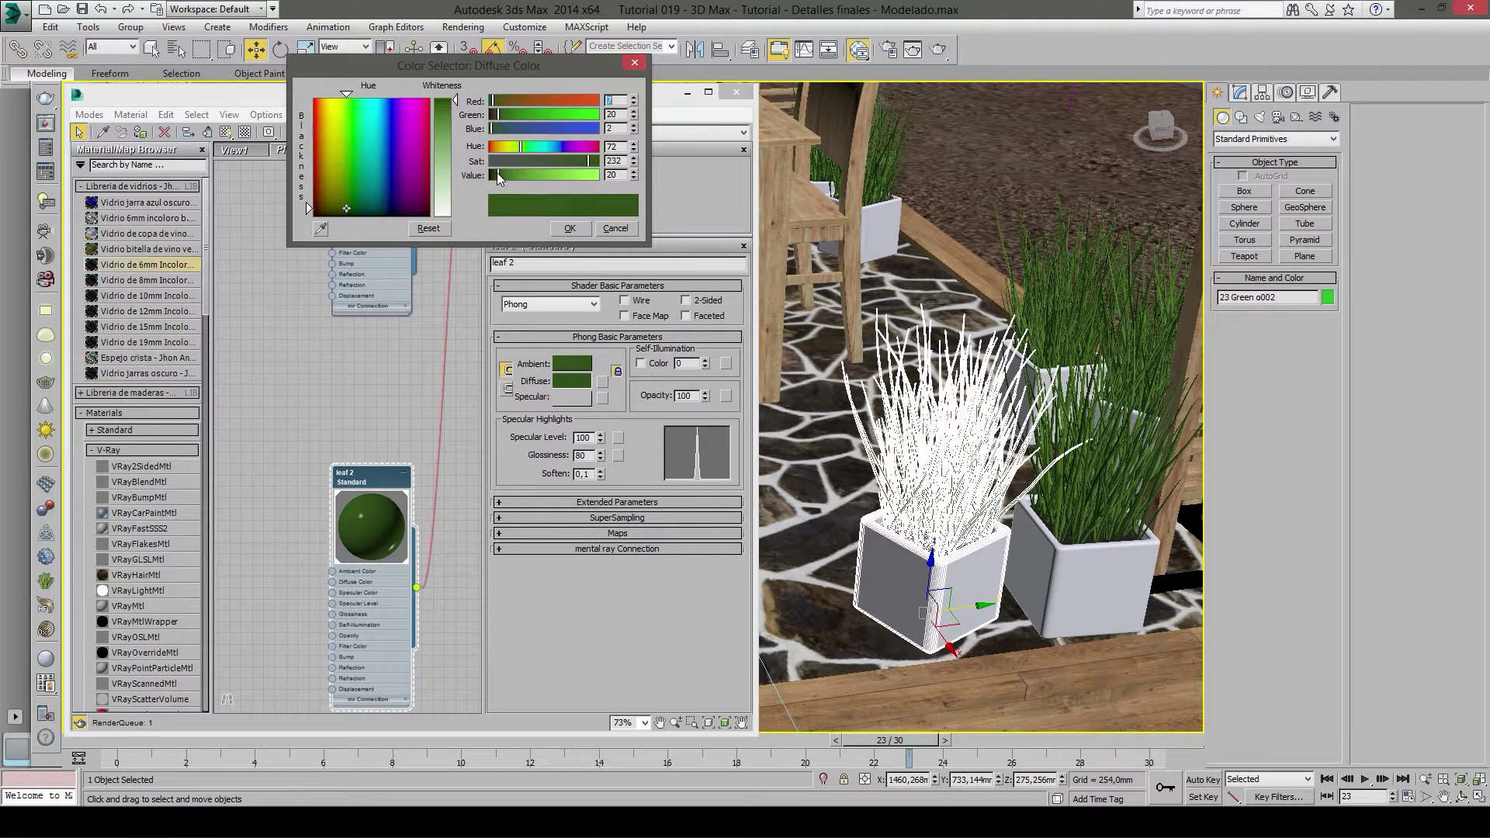
{"action": "left_click", "coordinate": [570, 228]}
- Load leaf 4's parameters and lighten its ambient and diffuse greens
{"action": "middle_click_drag", "start_coordinate": [361, 699], "coordinate": [372, 230]}
{"action": "scroll", "coordinate": [361, 397], "scroll_direction": "up", "scroll_amount": 1}
{"action": "double_click", "coordinate": [345, 429]}
{"action": "left_click_drag", "start_coordinate": [373, 230], "coordinate": [372, 281]}
{"action": "double_click", "coordinate": [367, 273]}
{"action": "left_click", "coordinate": [582, 368]}
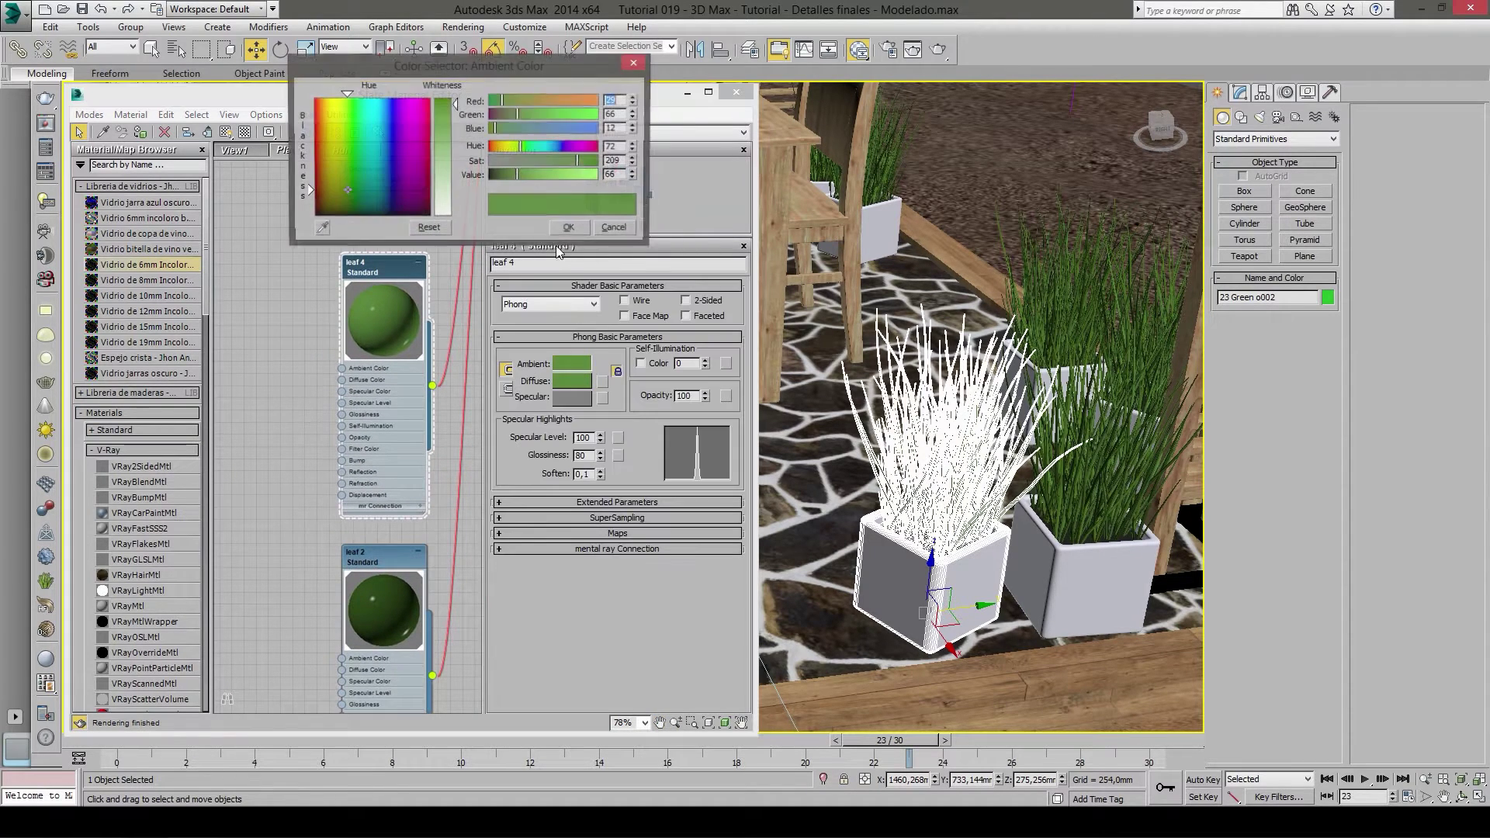
{"action": "left_click", "coordinate": [452, 113]}
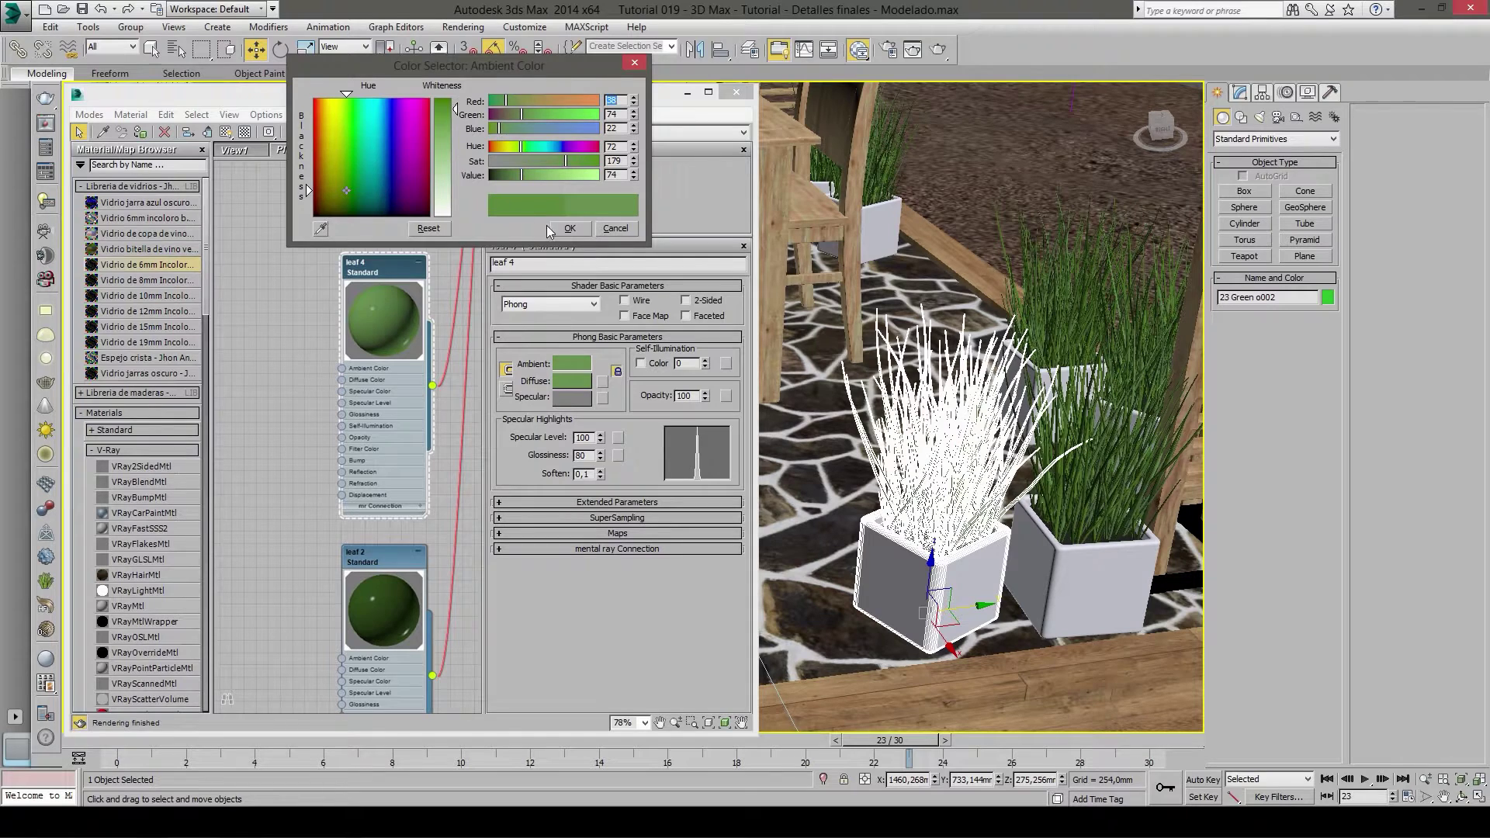
{"action": "left_click", "coordinate": [568, 229]}
{"action": "left_click", "coordinate": [576, 380]}
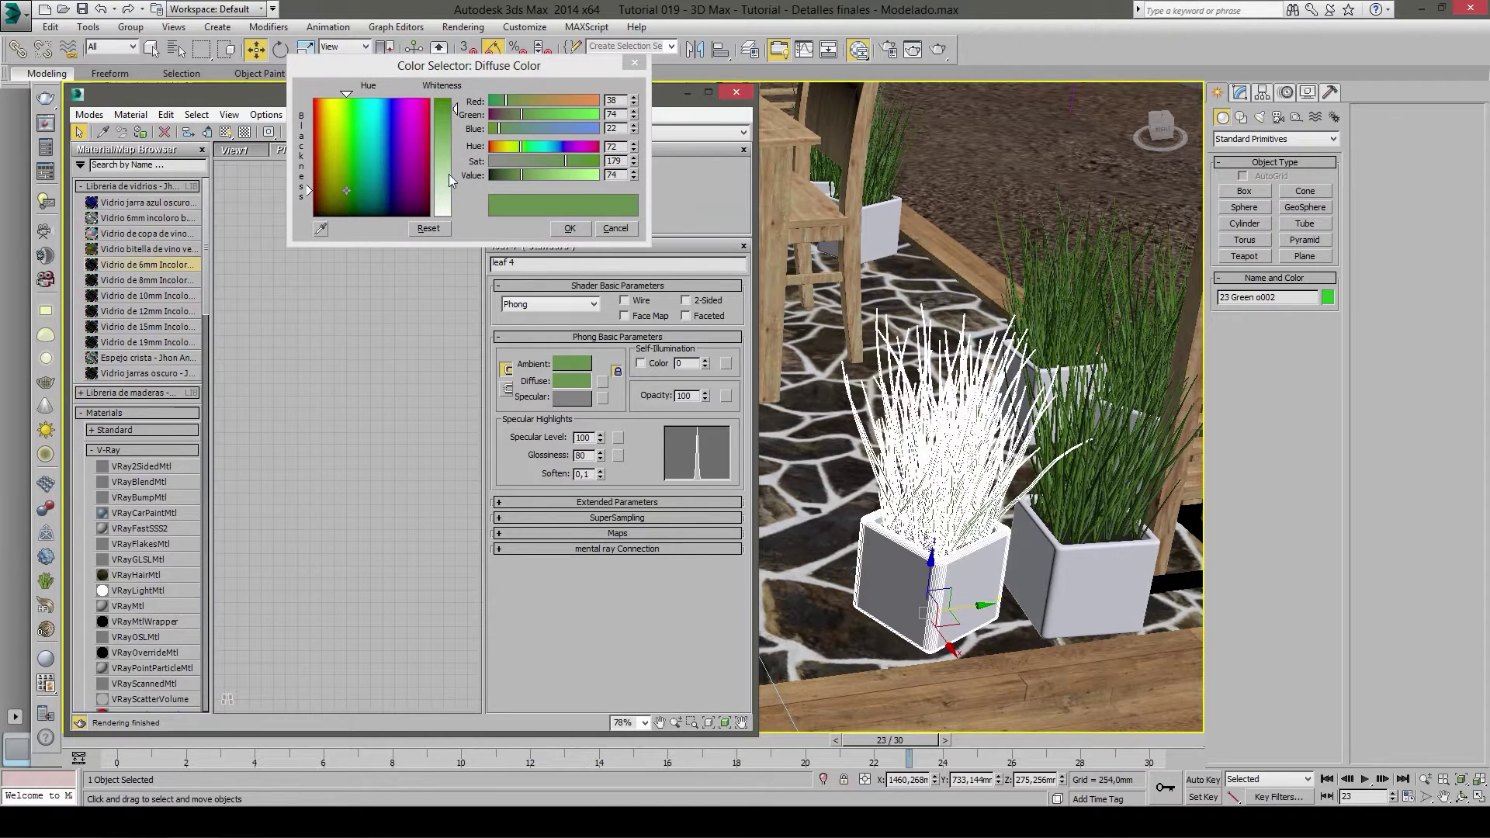
{"action": "left_click_drag", "start_coordinate": [448, 174], "coordinate": [449, 132]}
{"action": "left_click", "coordinate": [555, 230]}
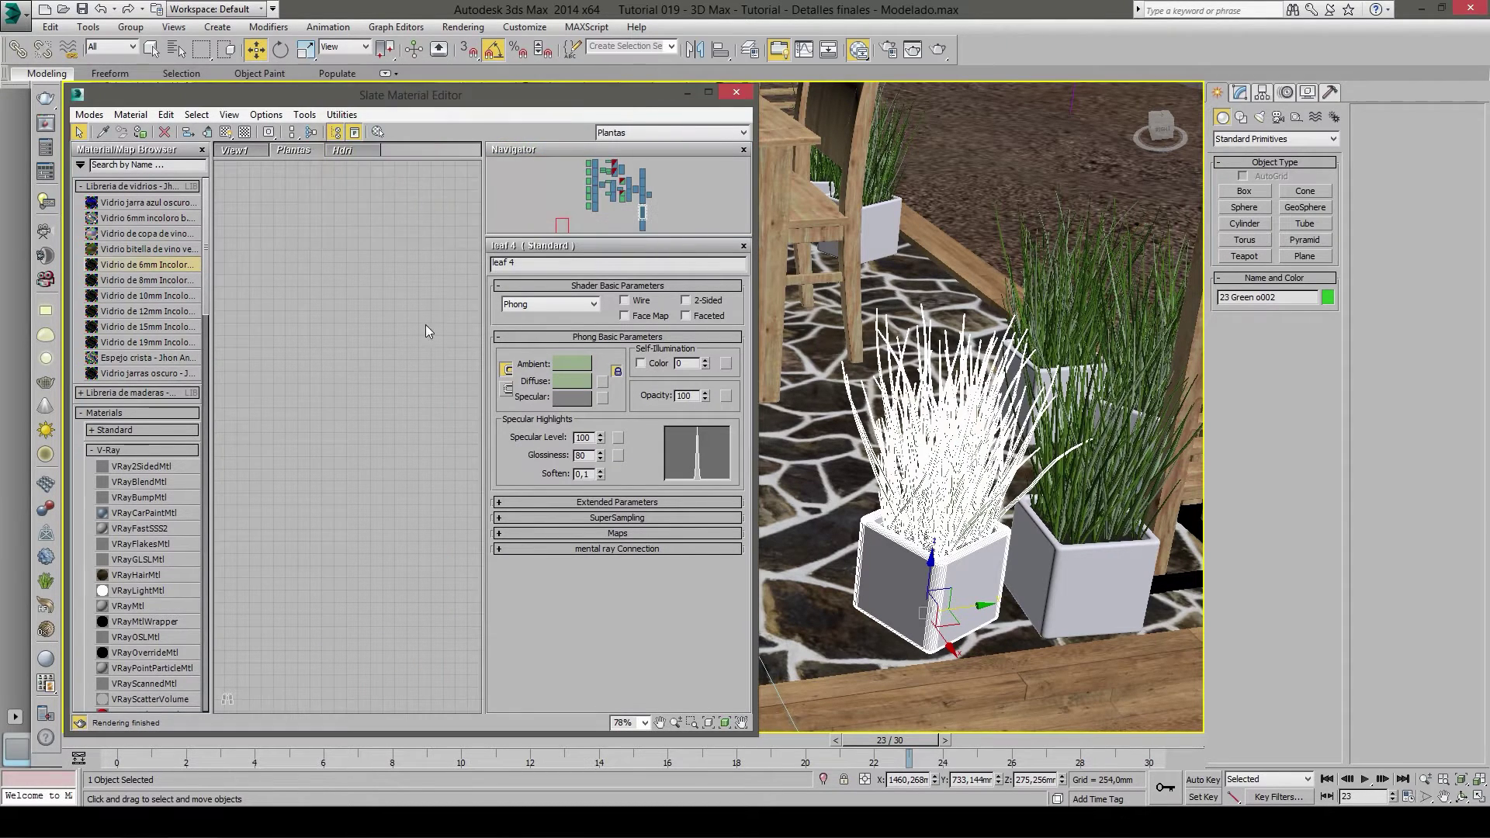
- Darken leaf 4's diffuse colour to Green 79, Blue 30
{"action": "left_click", "coordinate": [651, 214]}
{"action": "left_click_drag", "start_coordinate": [651, 219], "coordinate": [643, 211]}
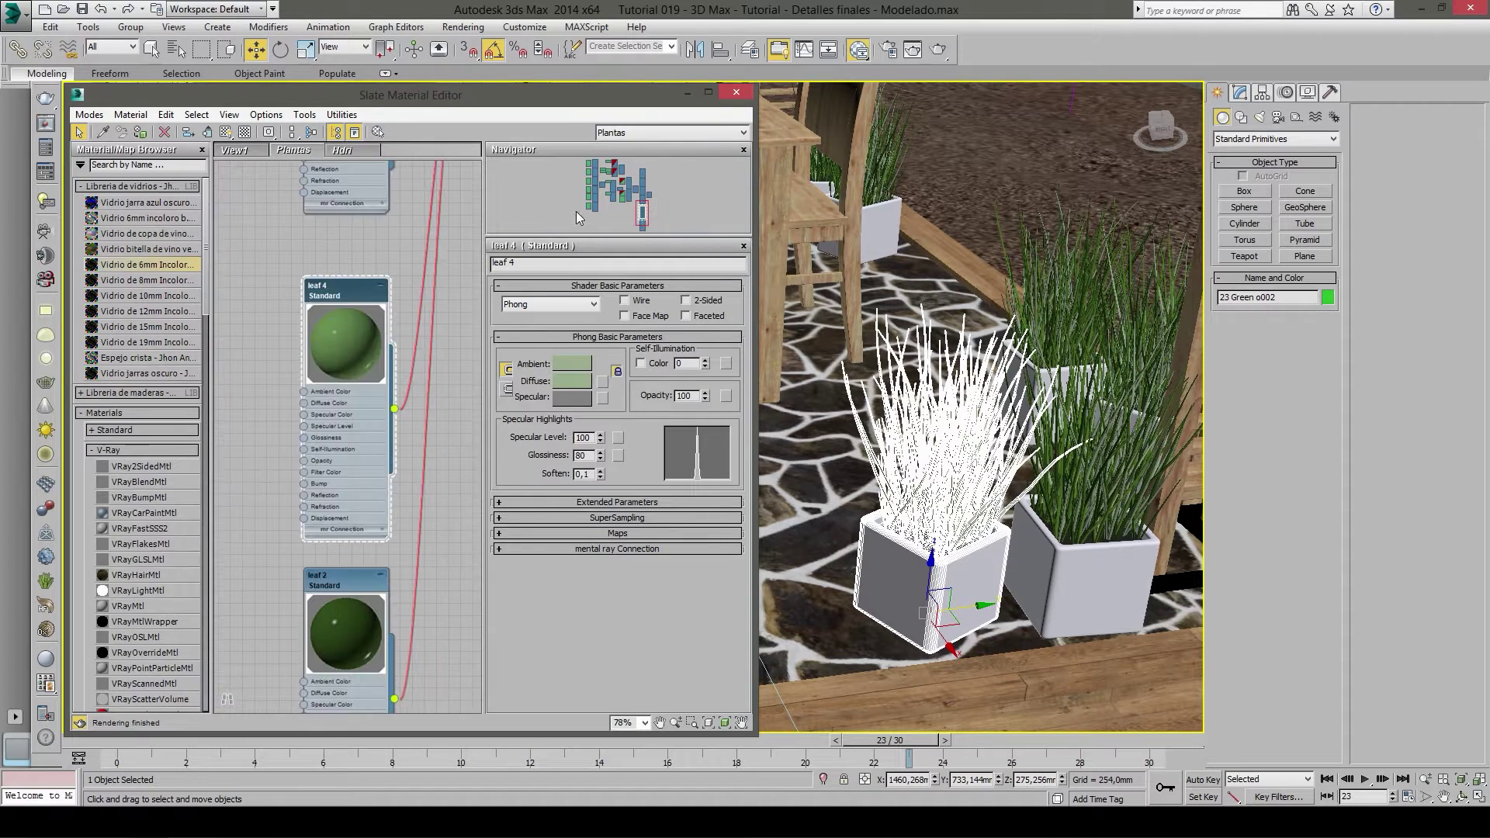
{"action": "scroll", "coordinate": [360, 351], "scroll_direction": "down", "scroll_amount": 2}
{"action": "scroll", "coordinate": [356, 373], "scroll_direction": "down", "scroll_amount": 1}
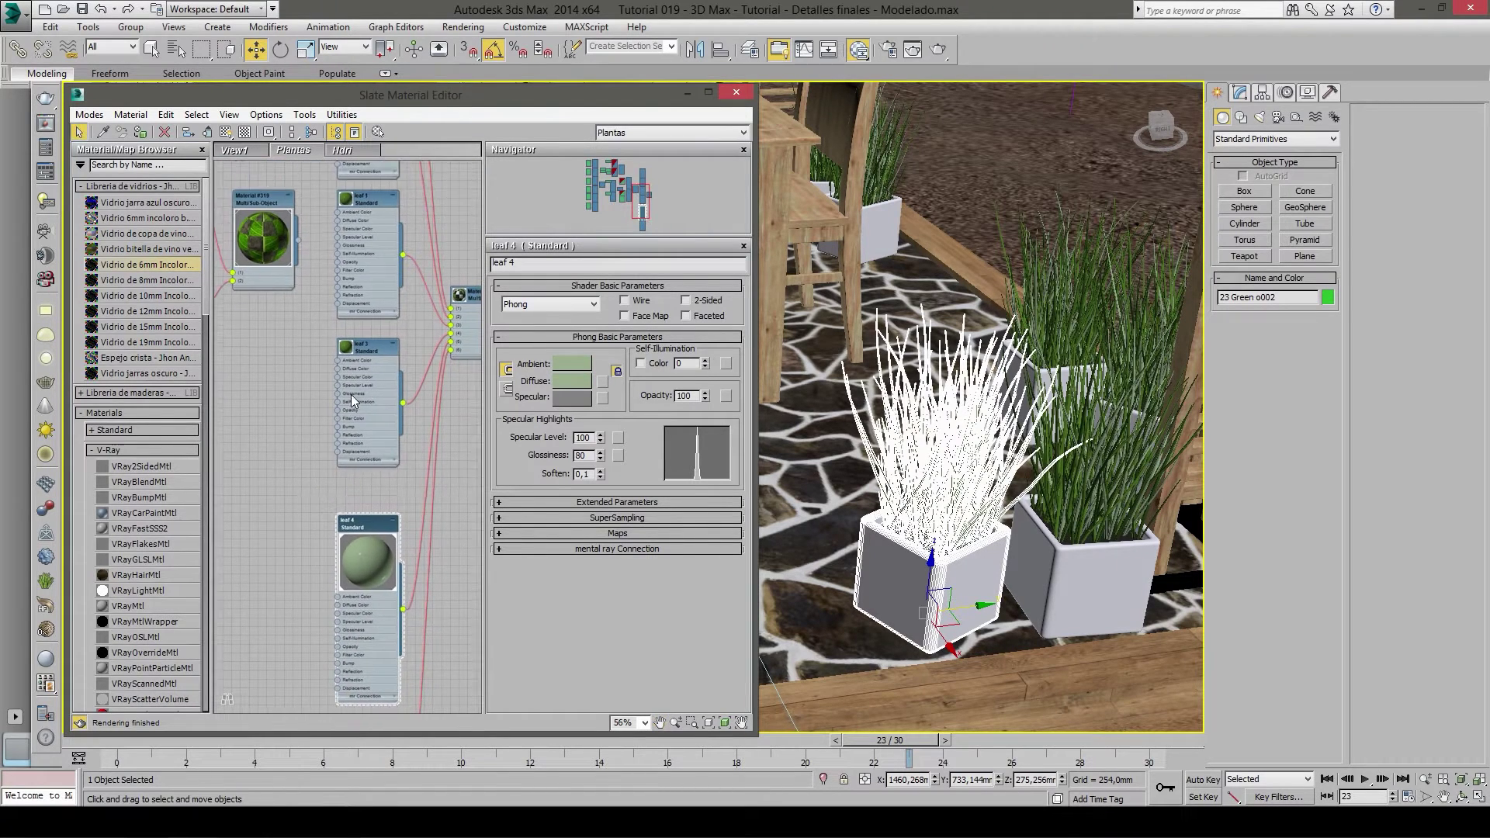
{"action": "scroll", "coordinate": [353, 373], "scroll_direction": "down", "scroll_amount": 1}
{"action": "left_click_drag", "start_coordinate": [353, 373], "coordinate": [352, 378]}
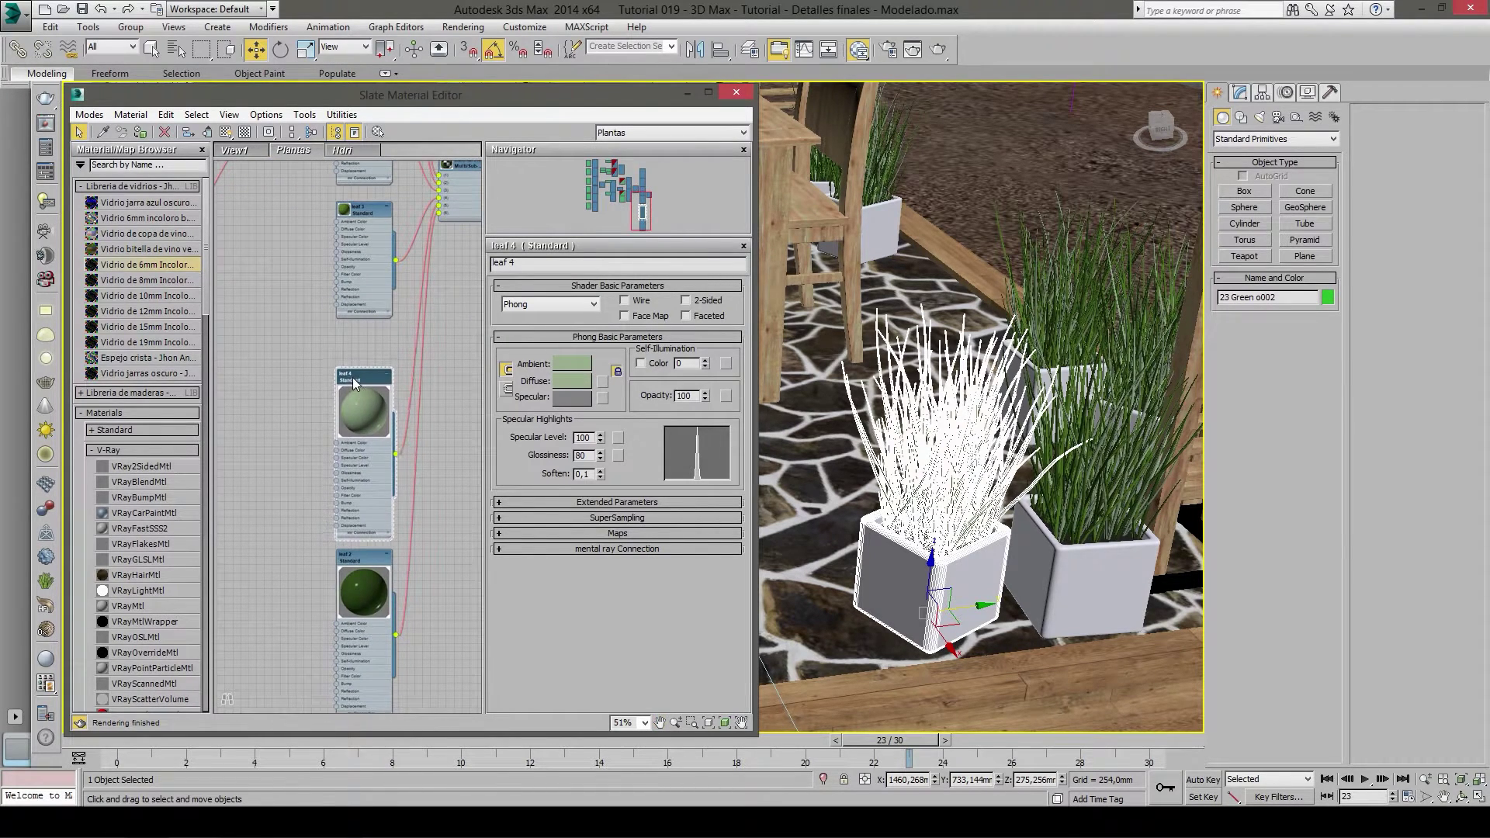
{"action": "left_click", "coordinate": [582, 381]}
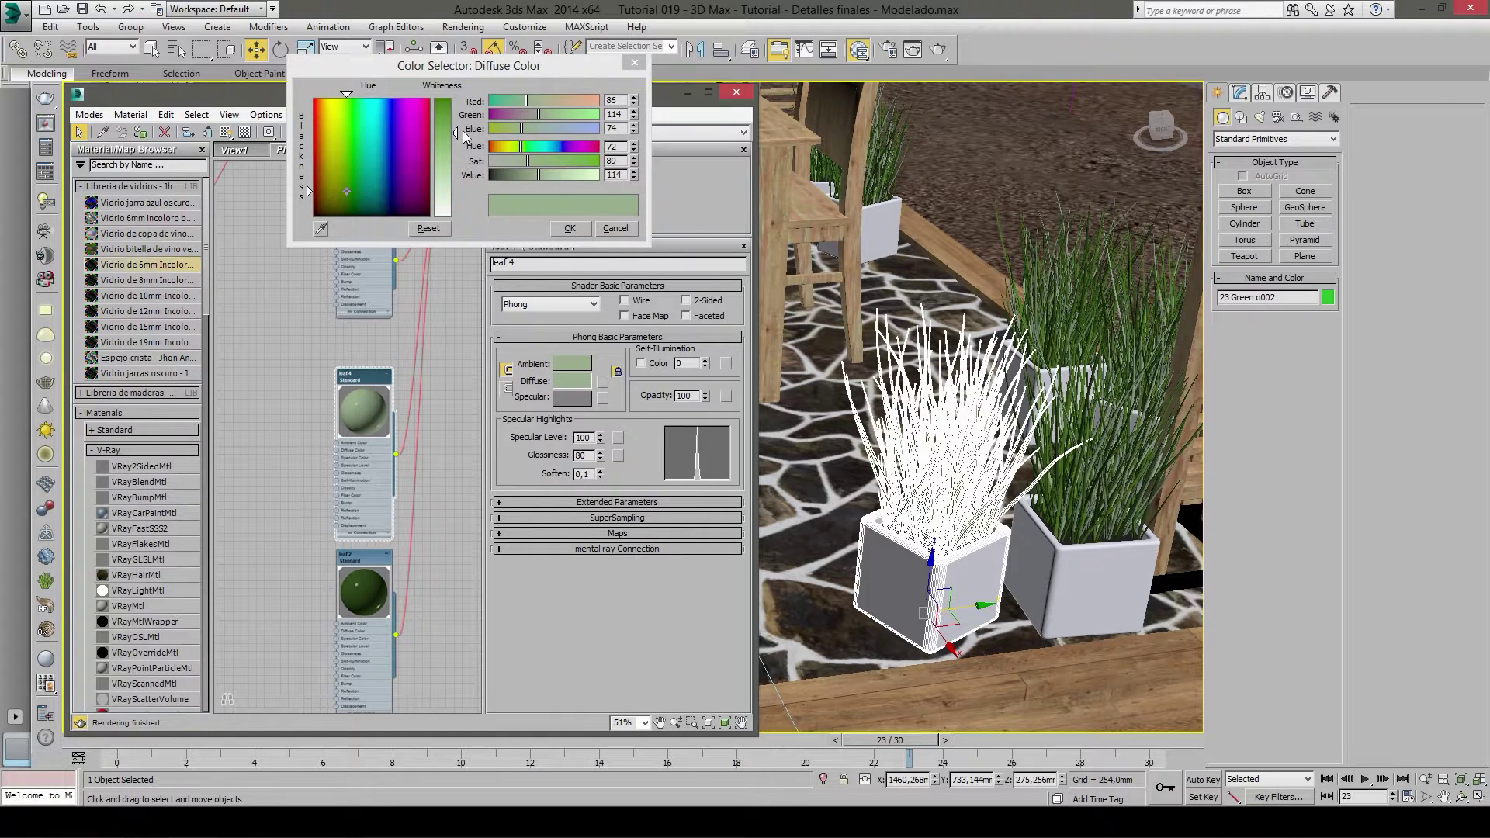
{"action": "left_click_drag", "start_coordinate": [456, 132], "coordinate": [456, 113]}
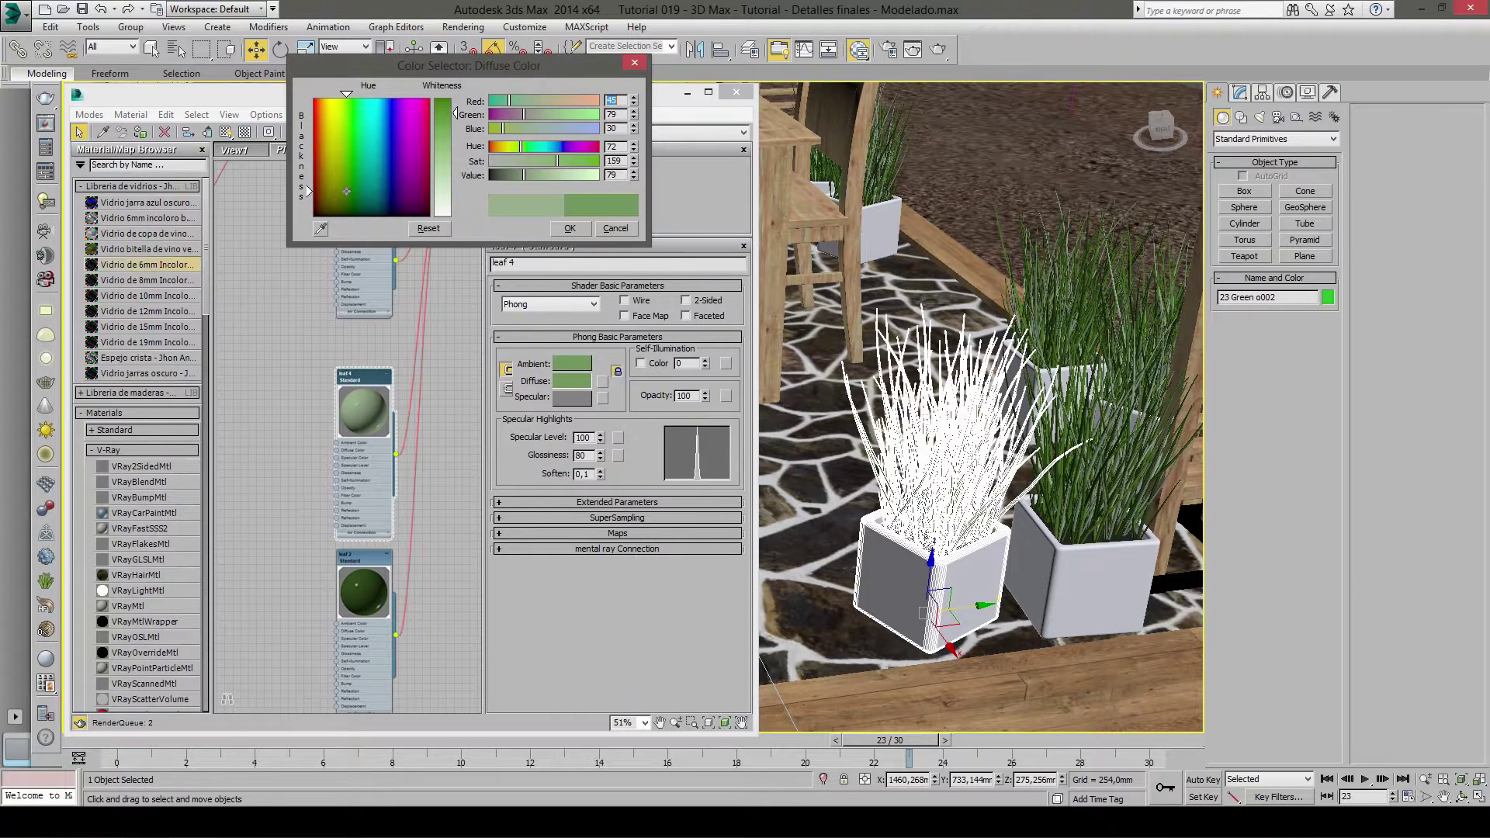
{"action": "left_click", "coordinate": [569, 227]}
{"action": "middle_click_drag", "start_coordinate": [339, 205], "coordinate": [340, 384]}
{"action": "double_click", "coordinate": [345, 389]}
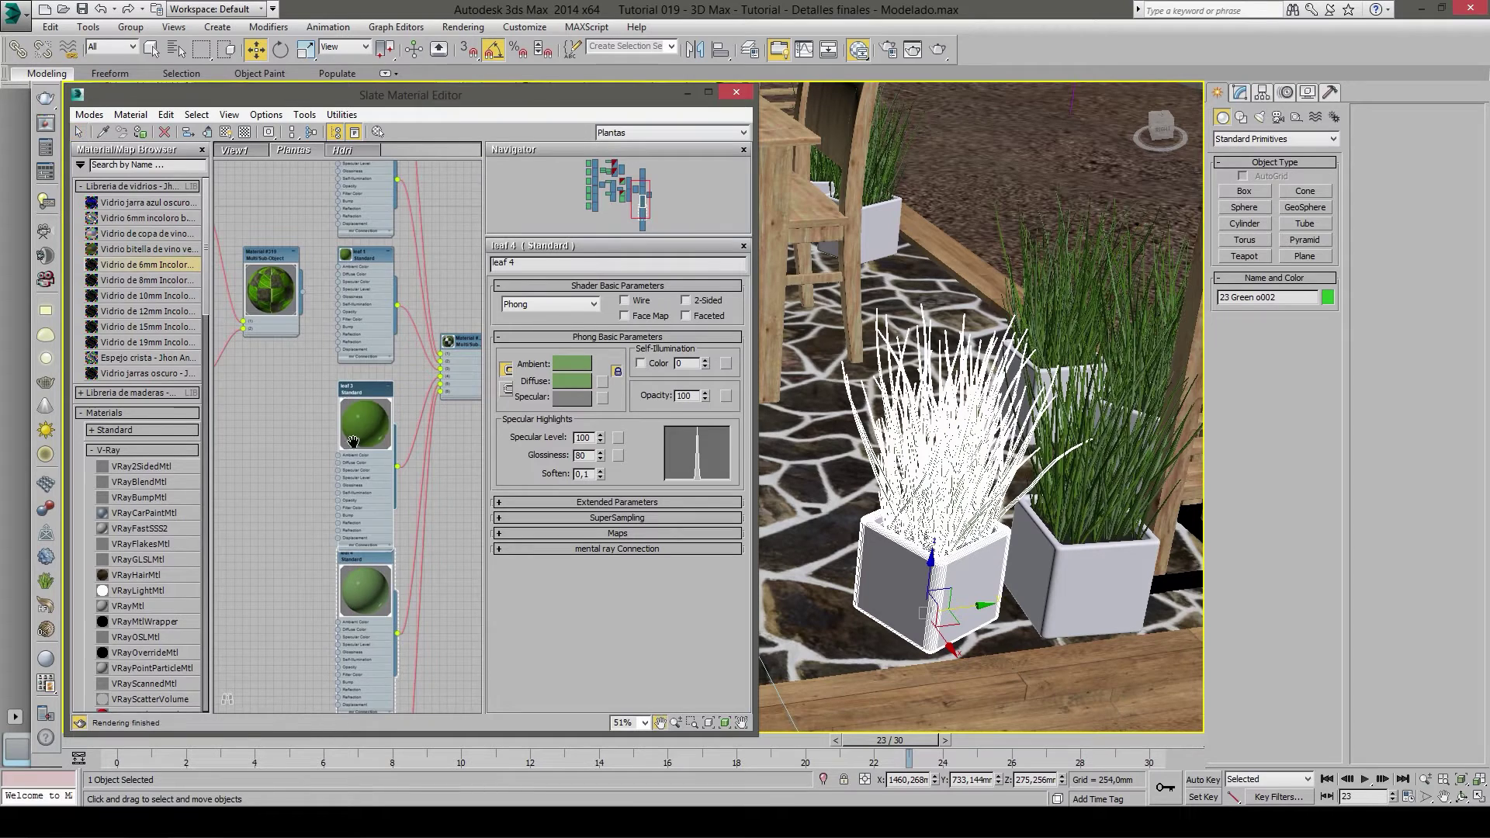
{"action": "scroll", "coordinate": [355, 366], "scroll_direction": "up", "scroll_amount": 1}
- Lower leaf 3's diffuse hue to a more yellowish green
{"action": "left_click_drag", "start_coordinate": [363, 315], "coordinate": [363, 303]}
{"action": "double_click", "coordinate": [352, 308]}
{"action": "left_click", "coordinate": [573, 380]}
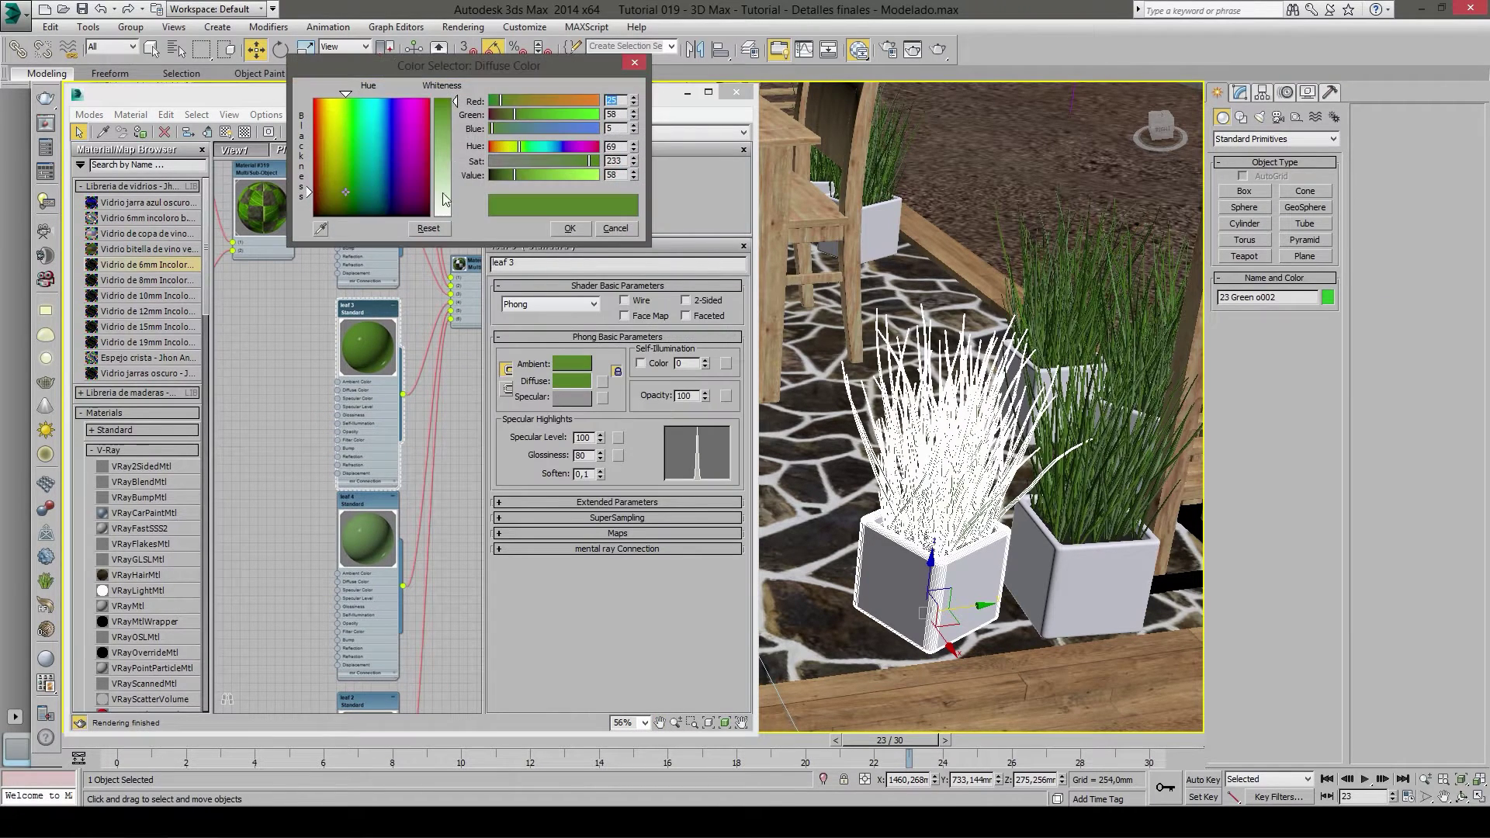
{"action": "left_click_drag", "start_coordinate": [519, 148], "coordinate": [514, 149]}
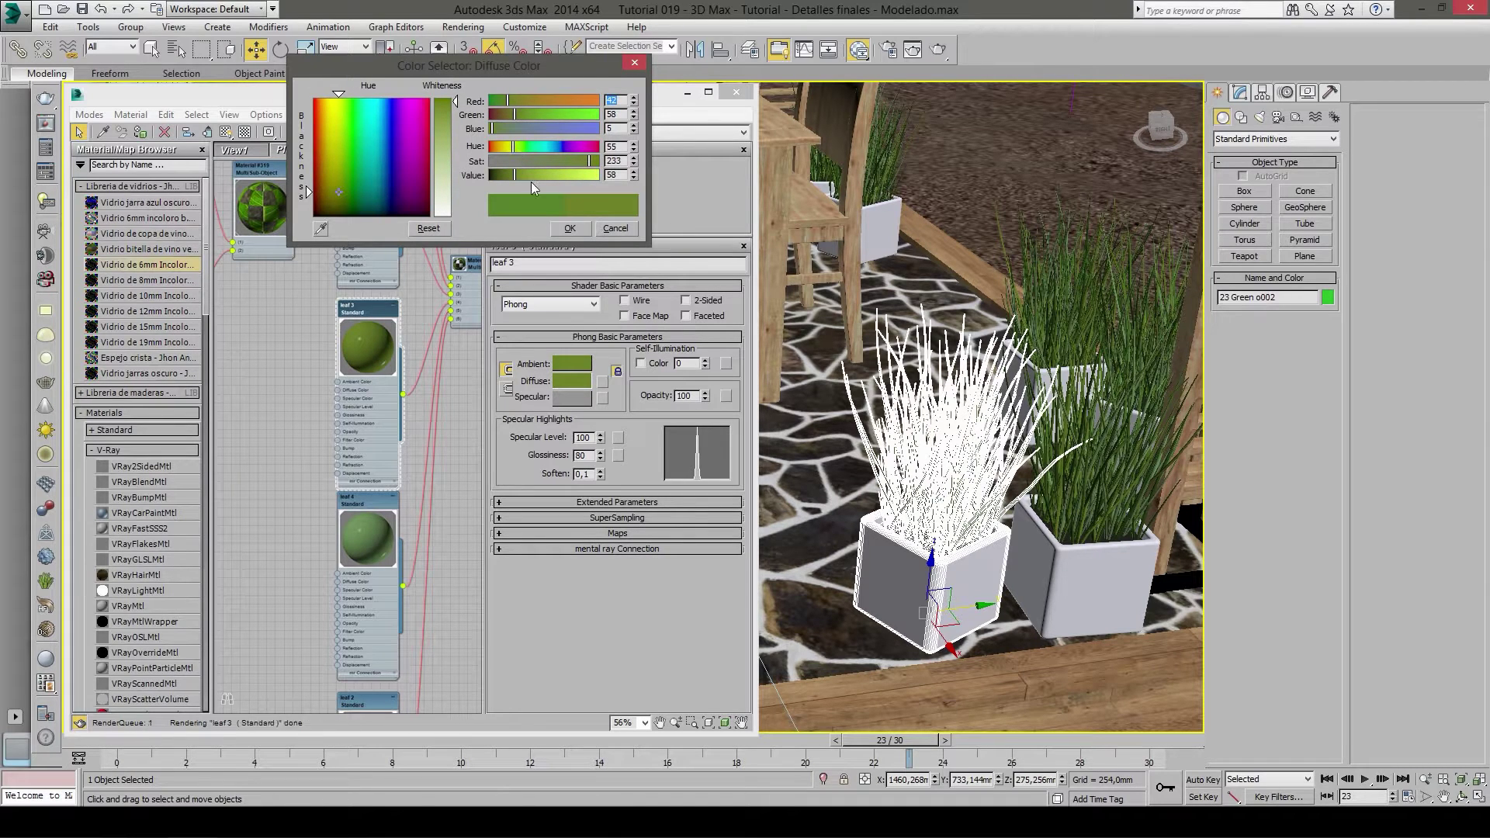
{"action": "left_click", "coordinate": [556, 227]}
{"action": "left_click", "coordinate": [572, 382]}
{"action": "left_click_drag", "start_coordinate": [513, 153], "coordinate": [510, 153]}
{"action": "left_click", "coordinate": [554, 231]}
- Set leaf 1's diffuse to a dark blue-green (hue about 104, Green 36, Blue 18)
{"action": "middle_click_drag", "start_coordinate": [328, 240], "coordinate": [315, 419]}
{"action": "double_click", "coordinate": [340, 376]}
{"action": "middle_click_drag", "start_coordinate": [342, 357], "coordinate": [351, 321]}
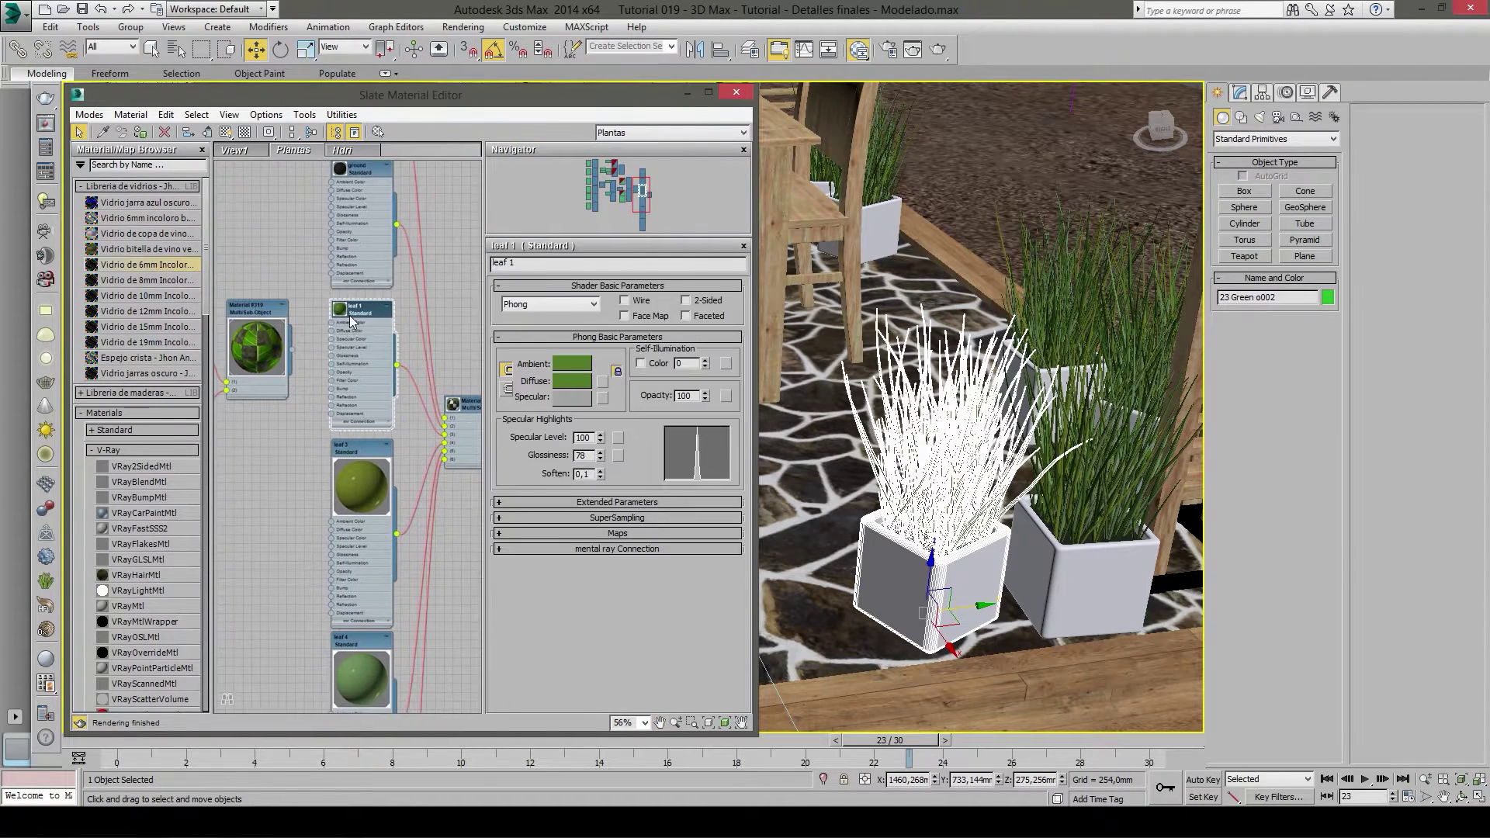
{"action": "left_click", "coordinate": [567, 380]}
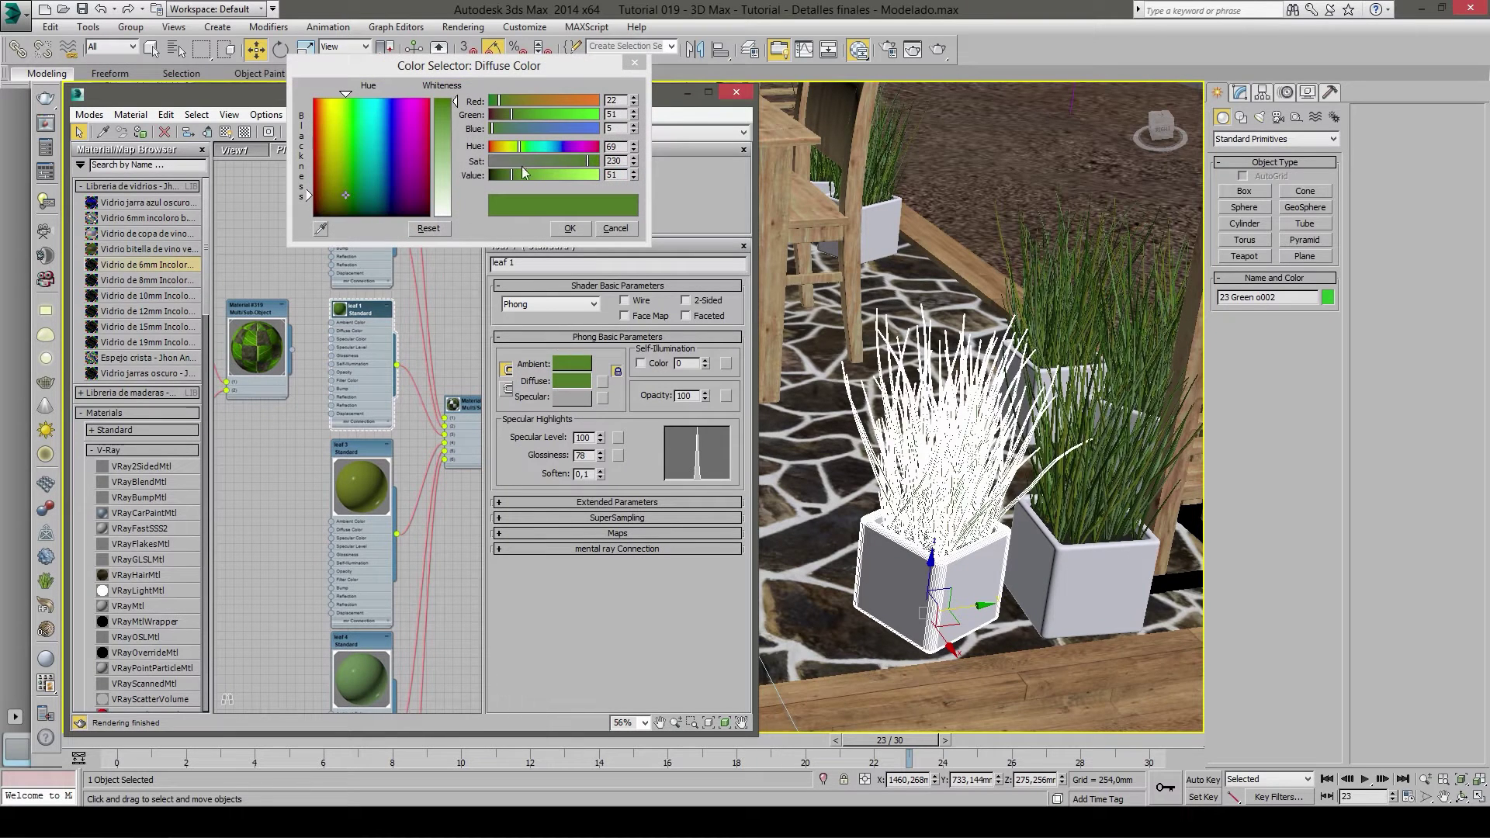
{"action": "left_click_drag", "start_coordinate": [513, 147], "coordinate": [534, 156]}
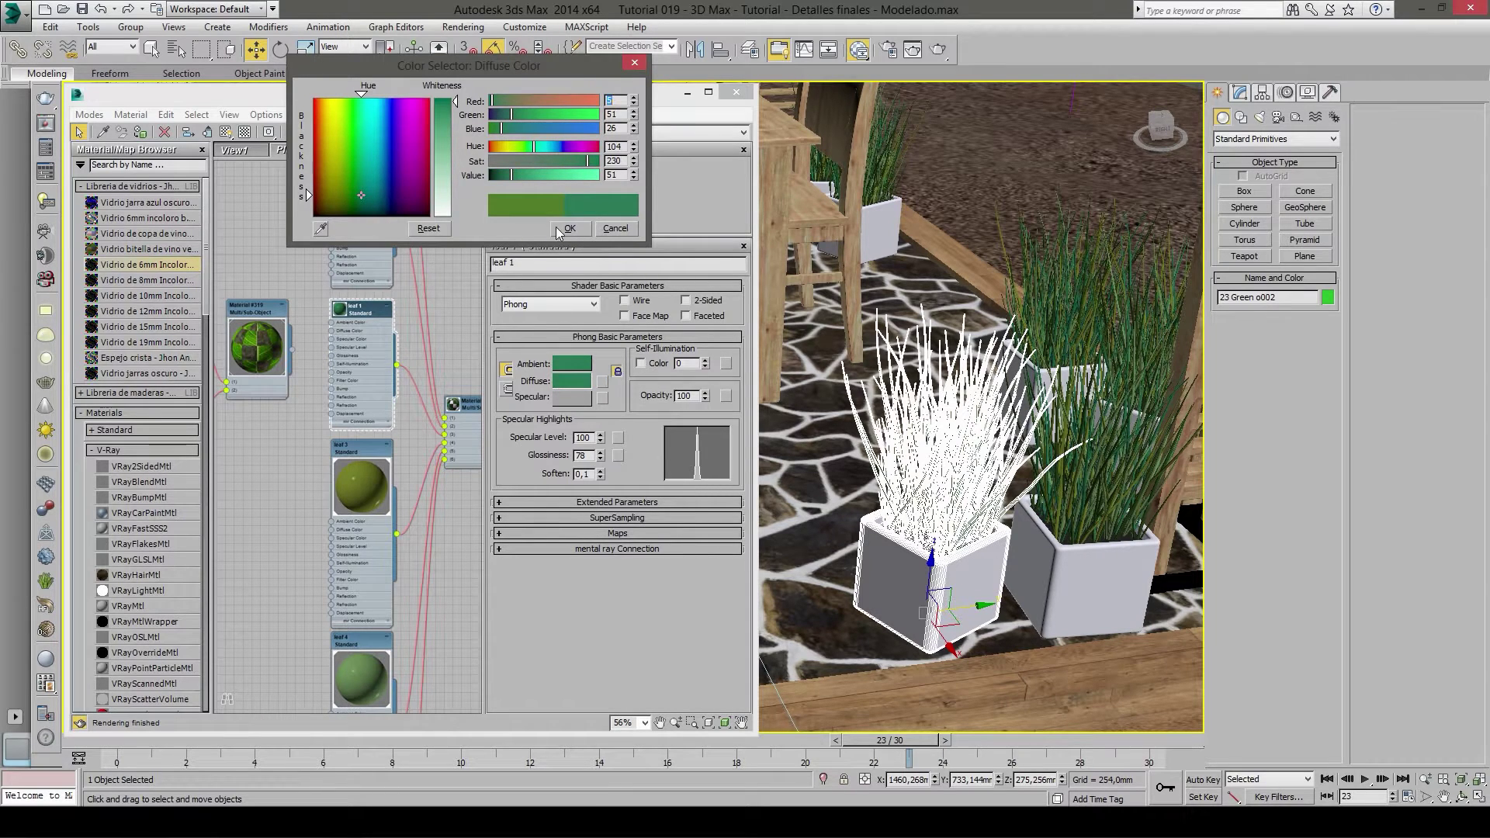
{"action": "left_click", "coordinate": [468, 250]}
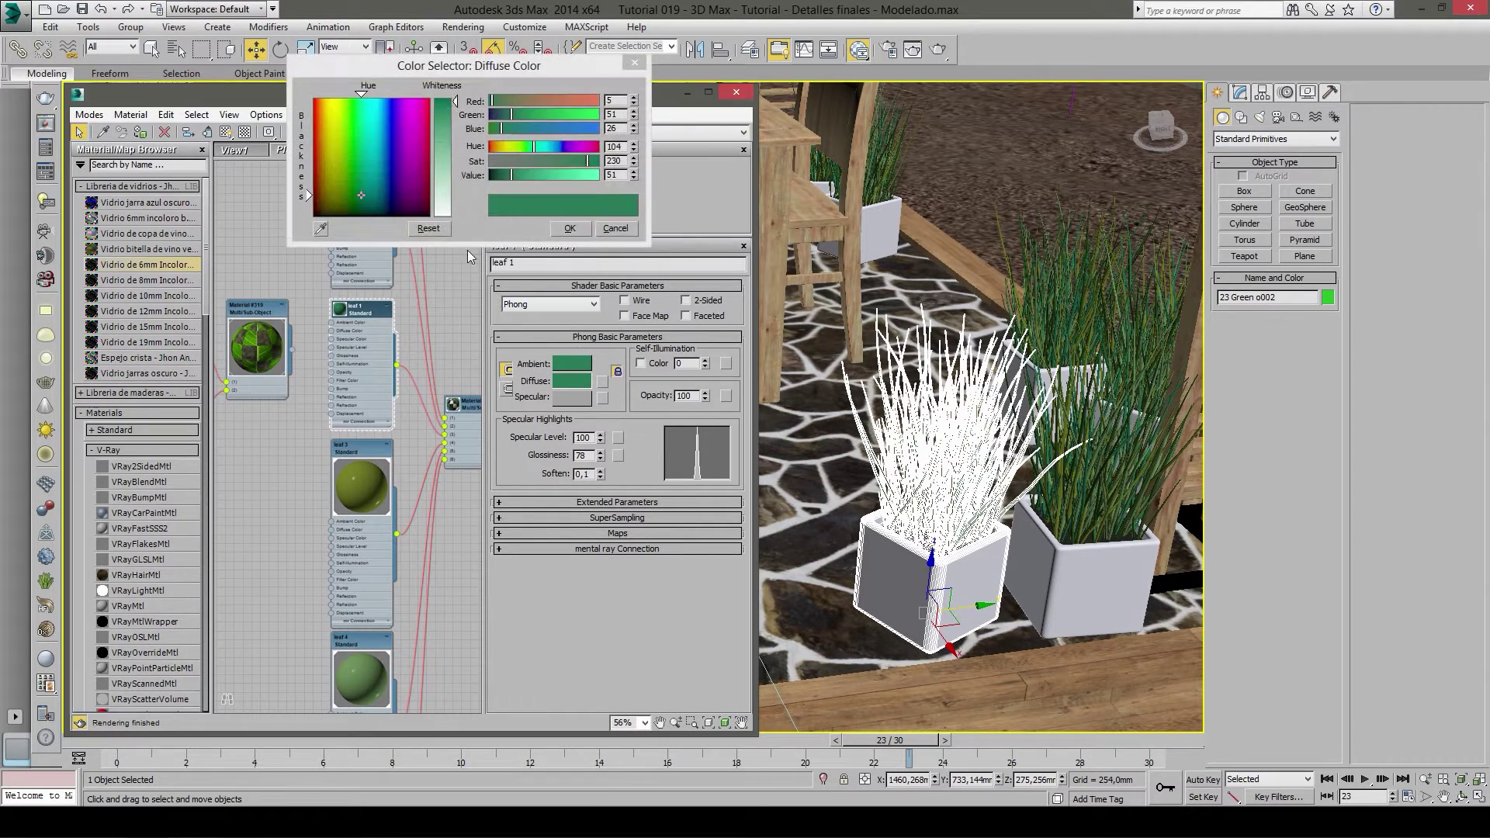
{"action": "left_click", "coordinate": [570, 230]}
{"action": "left_click", "coordinate": [339, 311]}
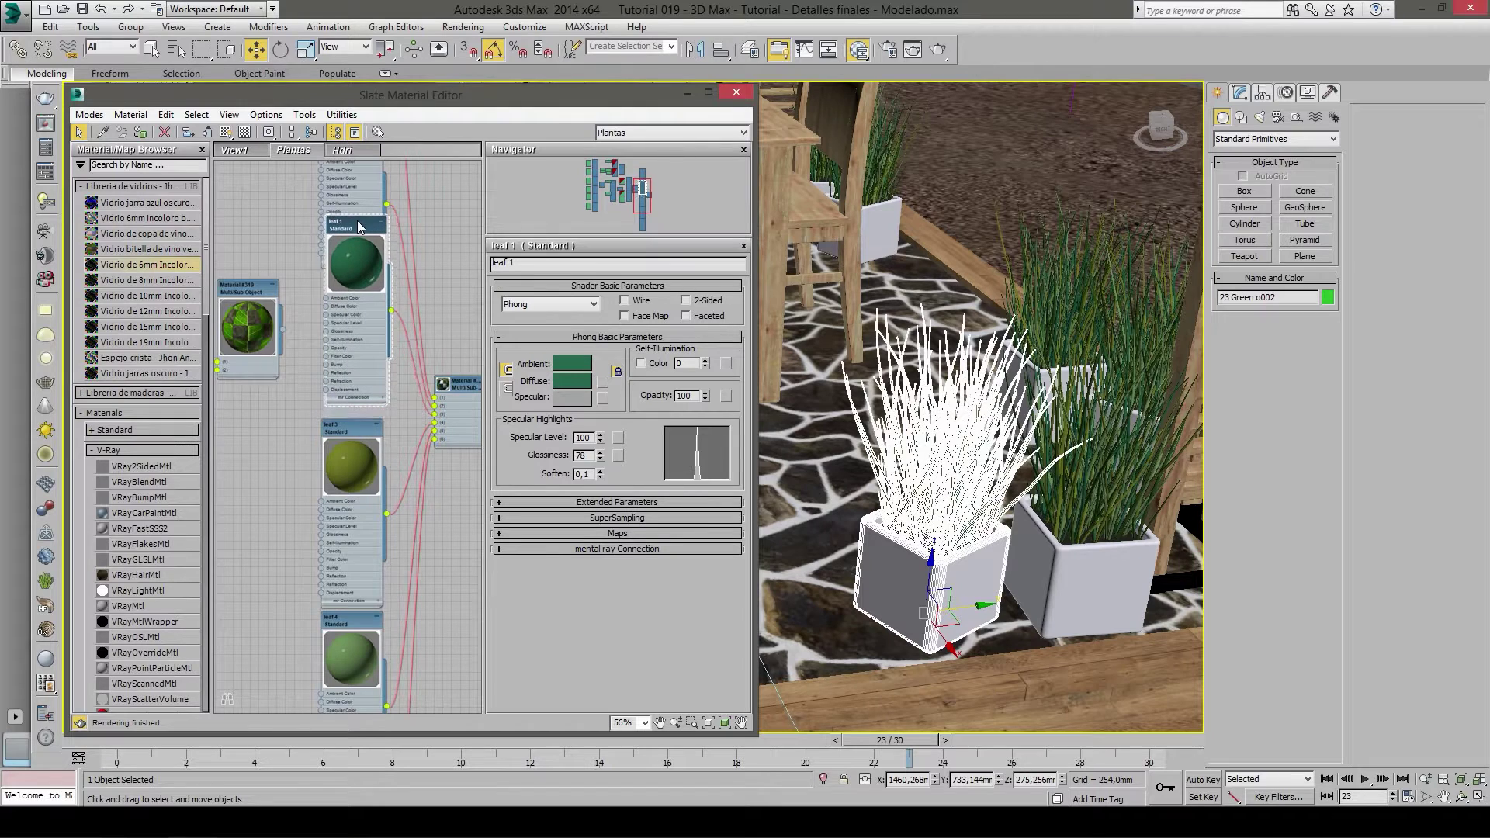
- Move the ceramics node to the top with the ground node just below it
{"action": "scroll", "coordinate": [354, 220], "scroll_direction": "down", "scroll_amount": 1}
{"action": "middle_click_drag", "start_coordinate": [354, 220], "coordinate": [362, 515]}
{"action": "left_click_drag", "start_coordinate": [379, 413], "coordinate": [378, 264]}
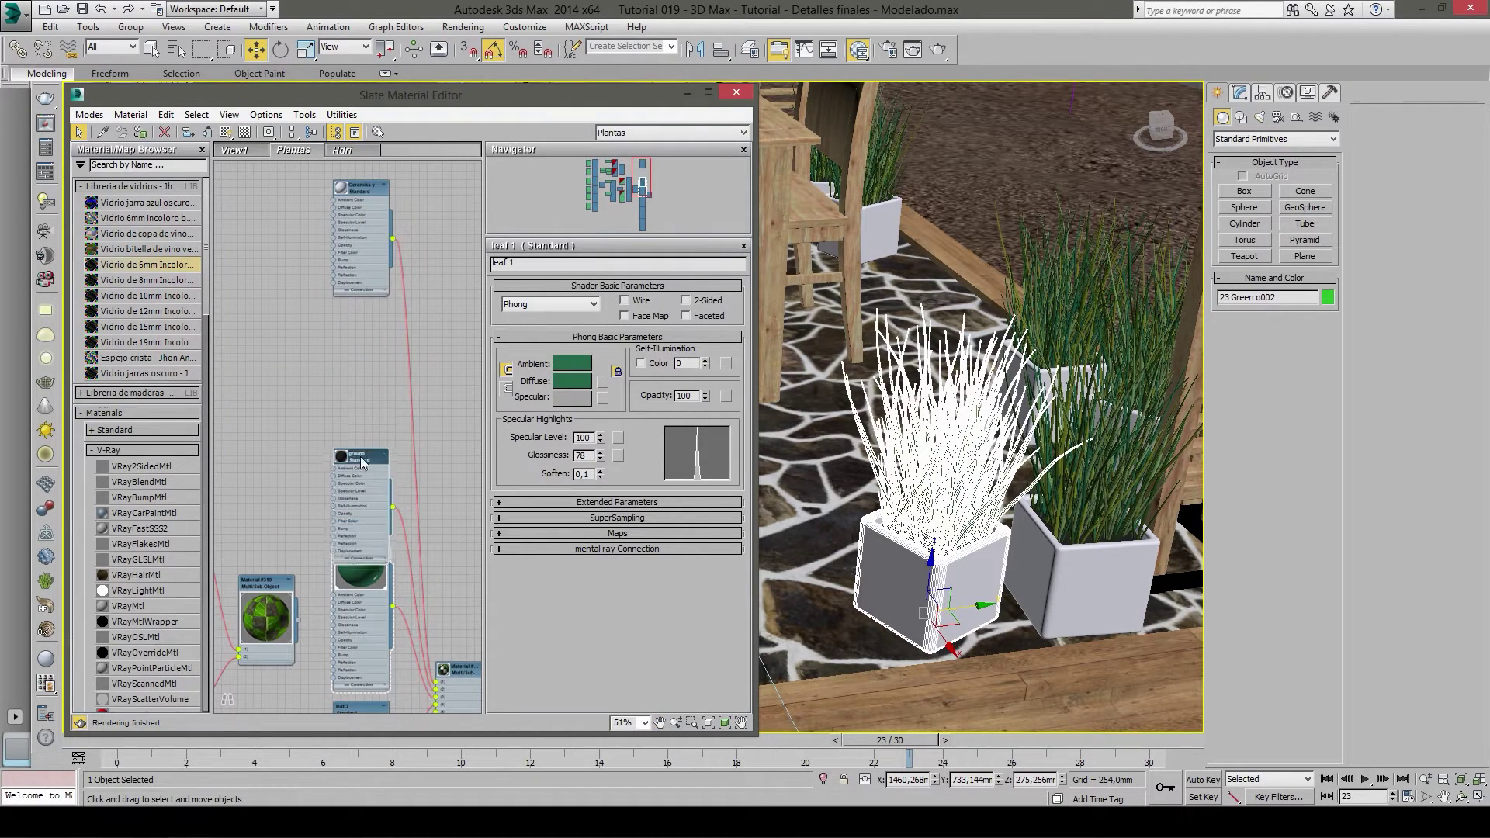
{"action": "left_click_drag", "start_coordinate": [361, 516], "coordinate": [362, 381]}
{"action": "scroll", "coordinate": [365, 365], "scroll_direction": "down", "scroll_amount": 1}
{"action": "scroll", "coordinate": [367, 350], "scroll_direction": "down", "scroll_amount": 1}
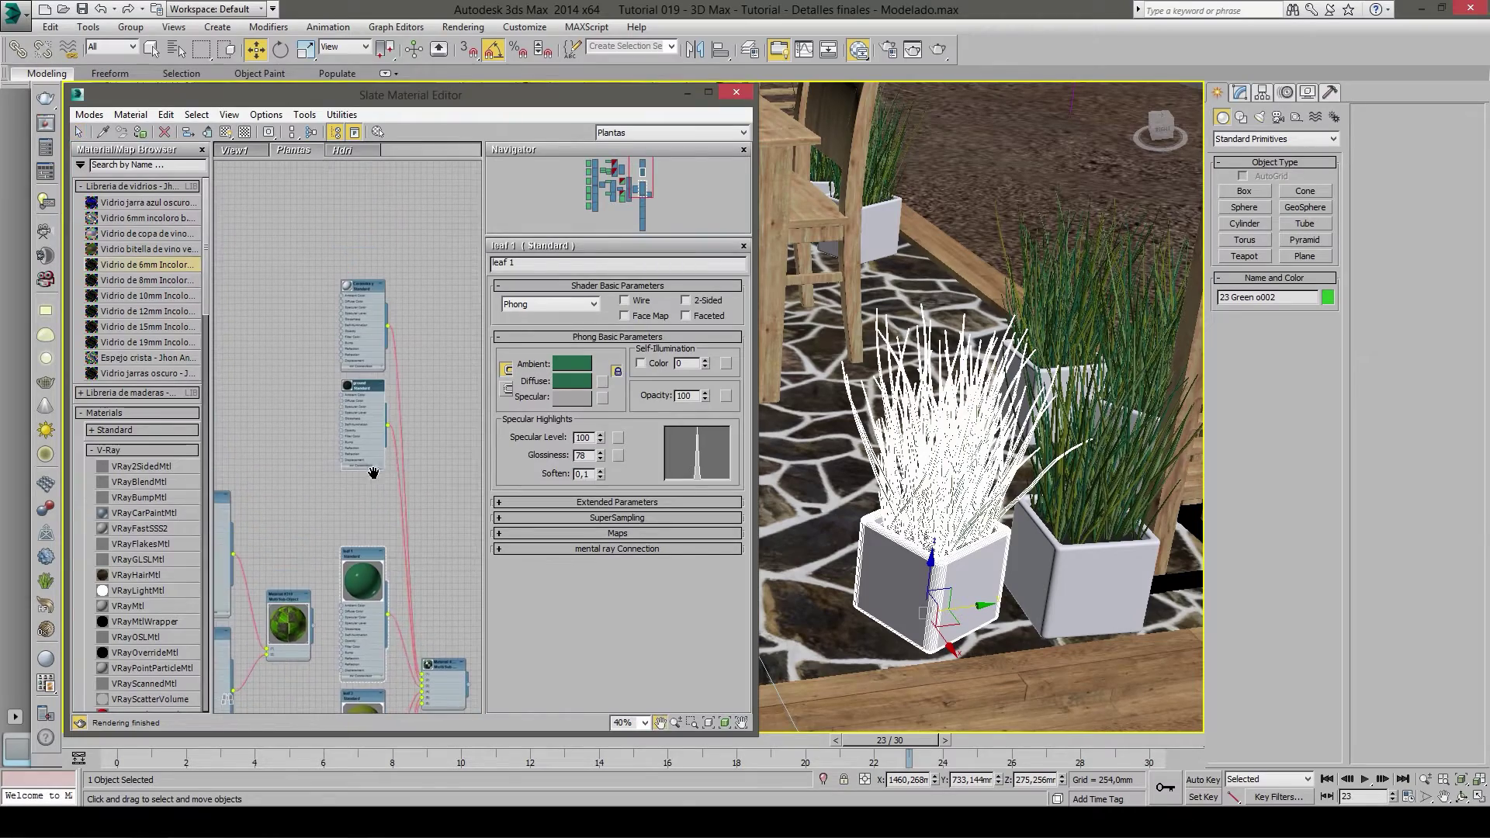
- Pan and zoom the viewport to inspect the green grass leaves
{"action": "middle_click_drag", "start_coordinate": [955, 489], "coordinate": [955, 504]}
{"action": "scroll", "coordinate": [955, 505], "scroll_direction": "up", "scroll_amount": 3}
{"action": "scroll", "coordinate": [953, 508], "scroll_direction": "up", "scroll_amount": 5}
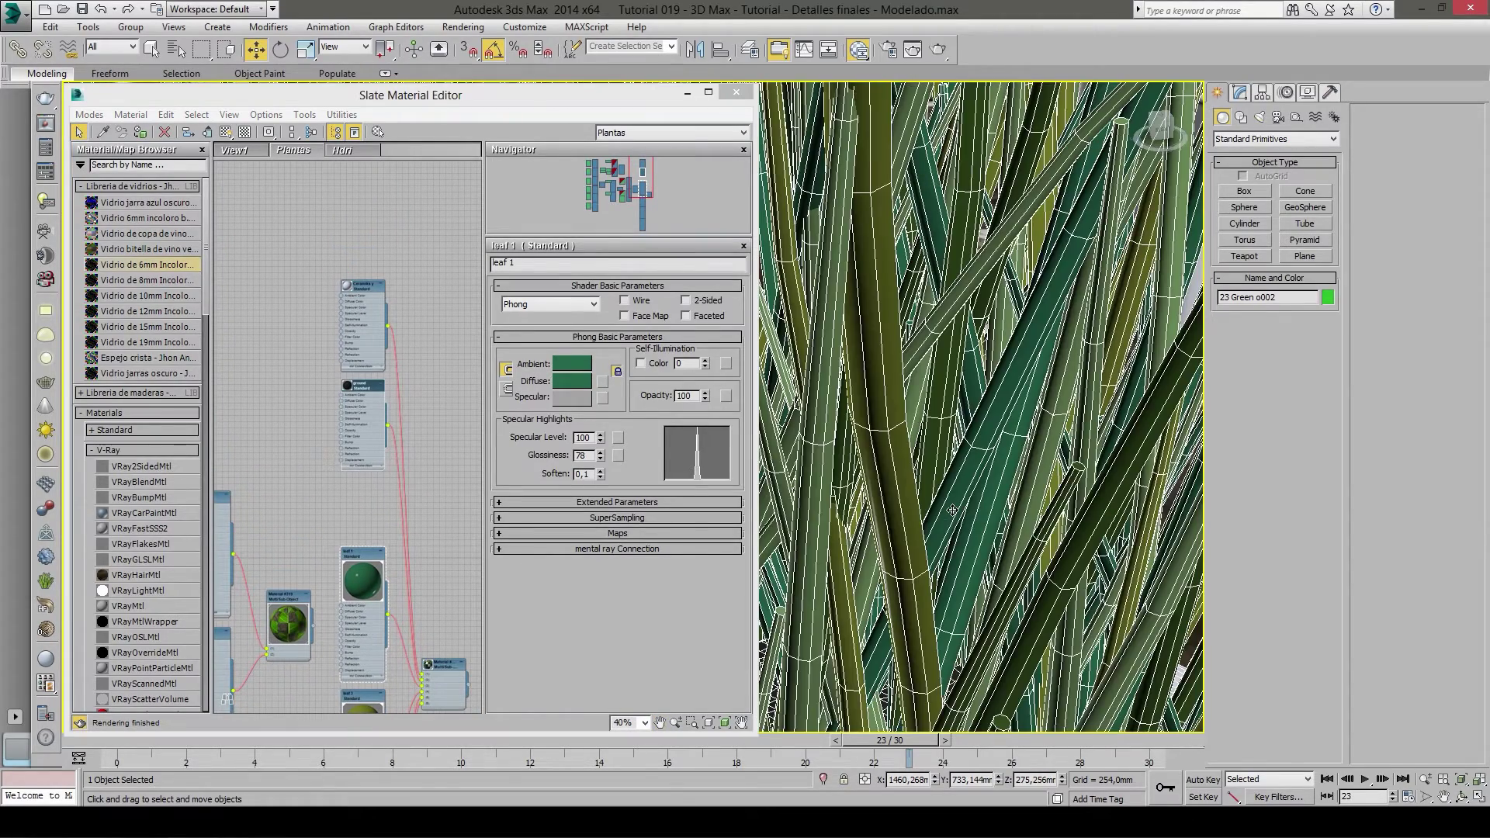
{"action": "scroll", "coordinate": [953, 510], "scroll_direction": "down", "scroll_amount": 8}
{"action": "scroll", "coordinate": [953, 501], "scroll_direction": "up", "scroll_amount": 8}
{"action": "scroll", "coordinate": [951, 503], "scroll_direction": "down", "scroll_amount": 8}
{"action": "scroll", "coordinate": [1133, 505], "scroll_direction": "up", "scroll_amount": 3}
{"action": "scroll", "coordinate": [1087, 489], "scroll_direction": "up", "scroll_amount": 3}
{"action": "middle_click_drag", "start_coordinate": [1081, 481], "coordinate": [1078, 443]}
{"action": "scroll", "coordinate": [1079, 444], "scroll_direction": "down", "scroll_amount": 2}
{"action": "scroll", "coordinate": [1063, 439], "scroll_direction": "down", "scroll_amount": 2}
{"action": "scroll", "coordinate": [1052, 433], "scroll_direction": "down", "scroll_amount": 2}
{"action": "scroll", "coordinate": [1036, 426], "scroll_direction": "down", "scroll_amount": 3}
{"action": "scroll", "coordinate": [1037, 426], "scroll_direction": "down", "scroll_amount": 1}
{"action": "scroll", "coordinate": [1048, 446], "scroll_direction": "up", "scroll_amount": 3}
{"action": "scroll", "coordinate": [1064, 468], "scroll_direction": "up", "scroll_amount": 2}
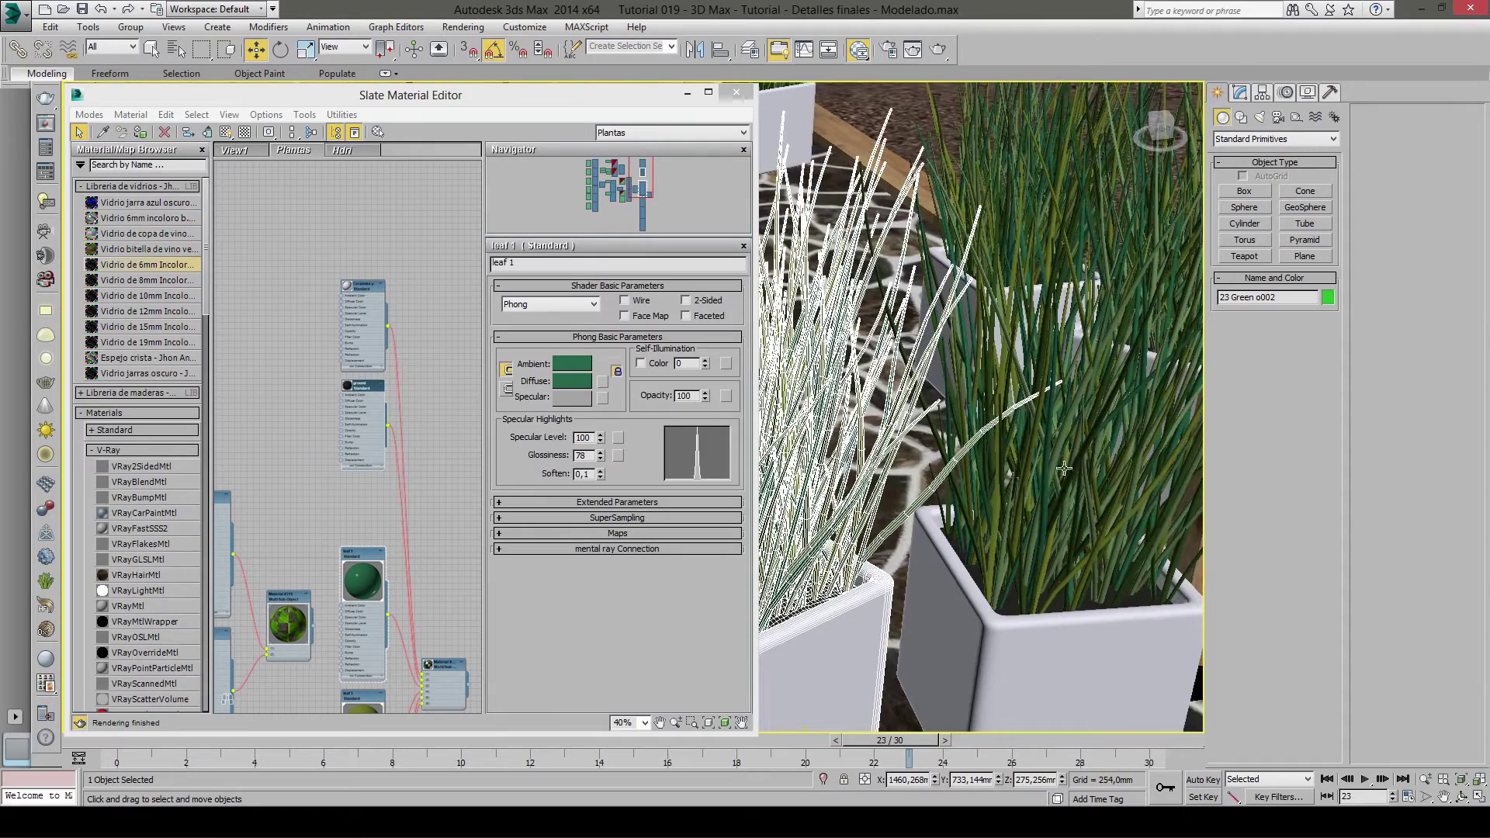
- Settle the ground node among the leaf nodes, framed beside leaf 1
{"action": "left_click", "coordinate": [282, 413]}
{"action": "scroll", "coordinate": [360, 409], "scroll_direction": "up", "scroll_amount": 3}
{"action": "scroll", "coordinate": [360, 388], "scroll_direction": "up", "scroll_amount": 2}
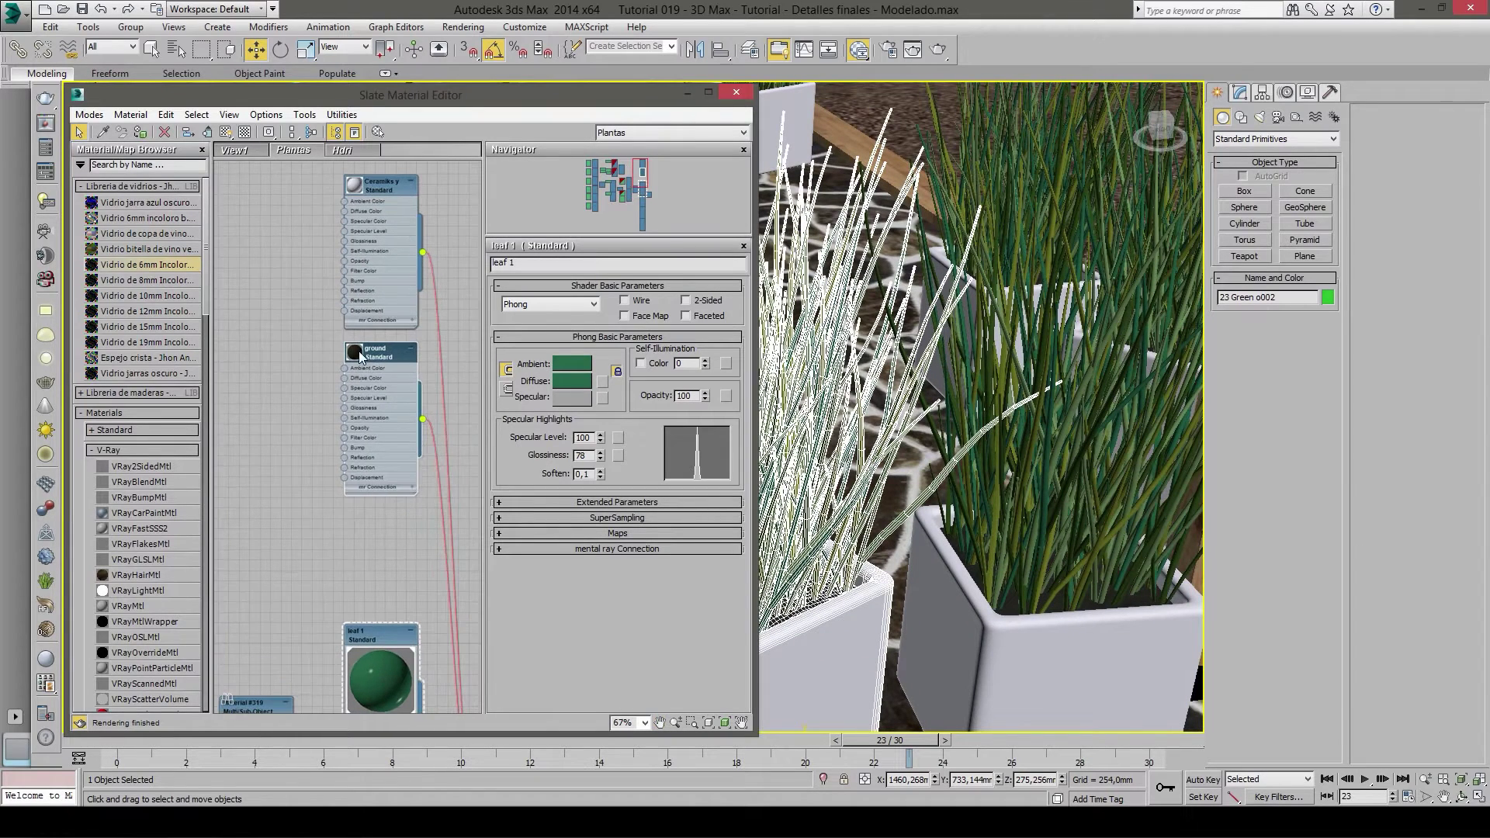
{"action": "mouse_move", "coordinate": [360, 359]}
{"action": "left_mouse_down"}
{"action": "mouse_move", "coordinate": [368, 343]}
{"action": "mouse_move", "coordinate": [367, 376]}
{"action": "left_mouse_up"}
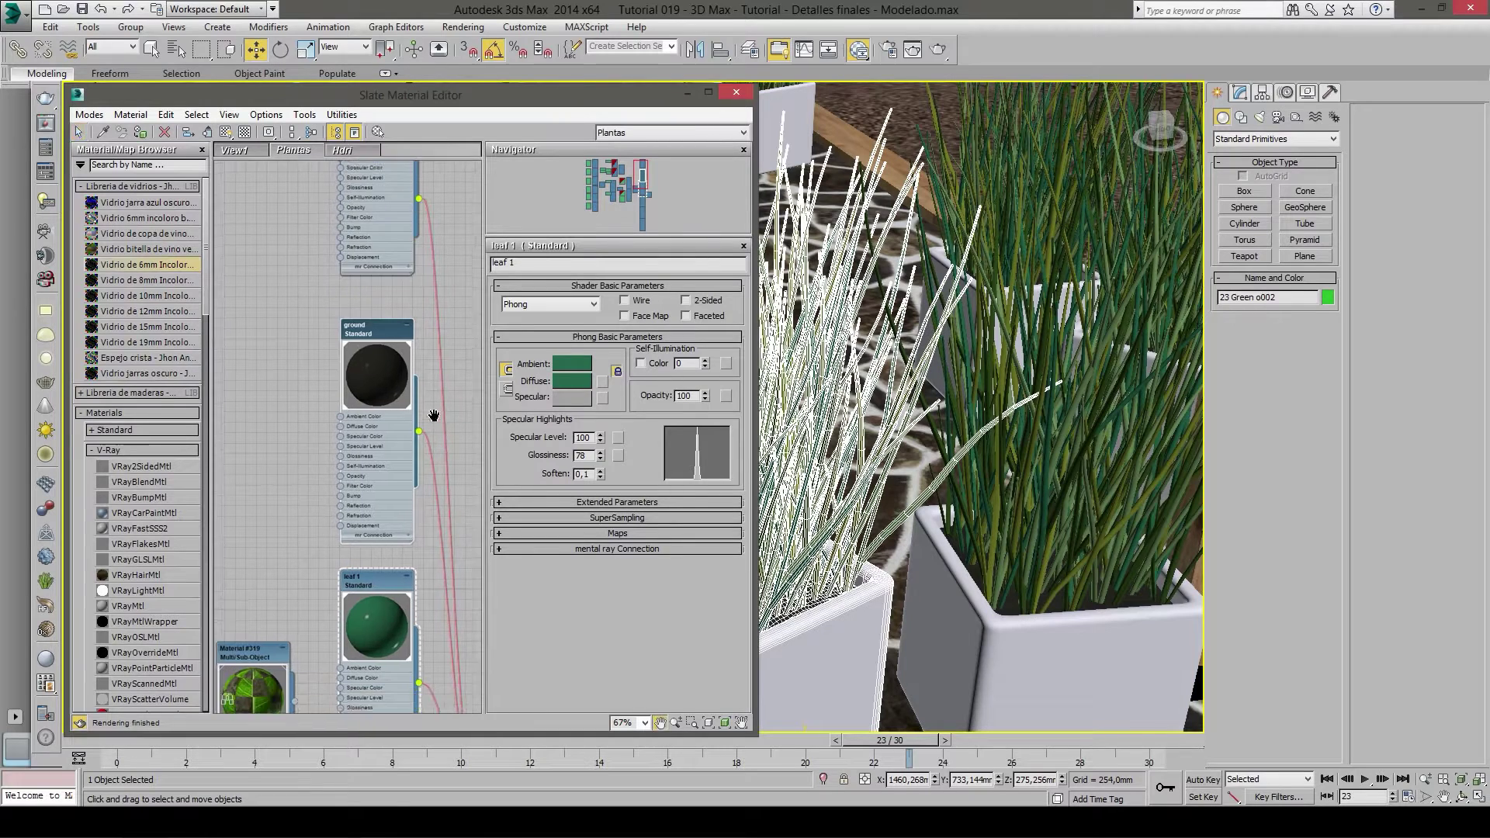
{"action": "middle_click_drag", "start_coordinate": [341, 435], "coordinate": [419, 388]}
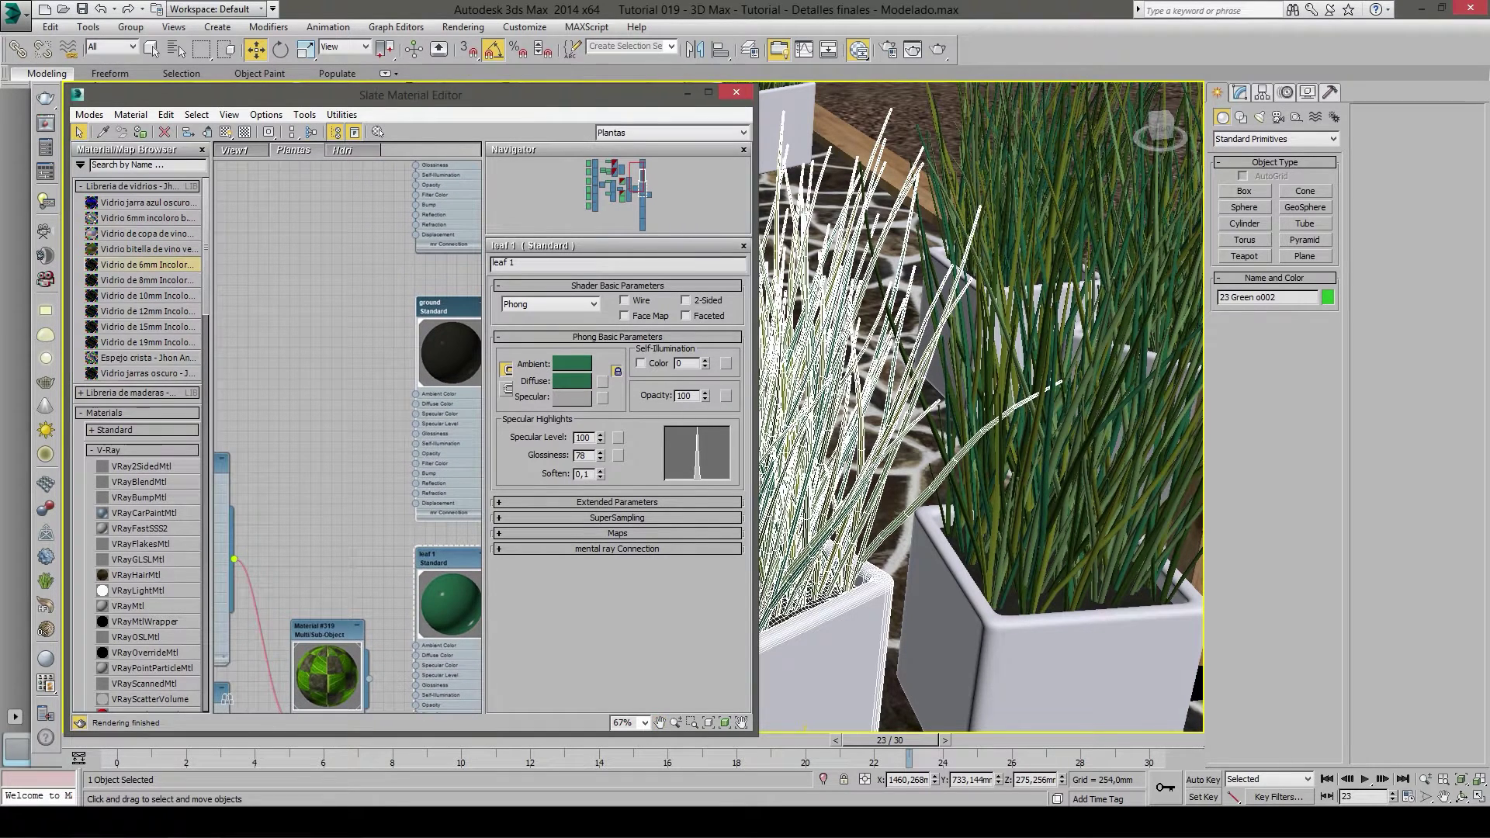
{"action": "left_click", "coordinate": [281, 713]}
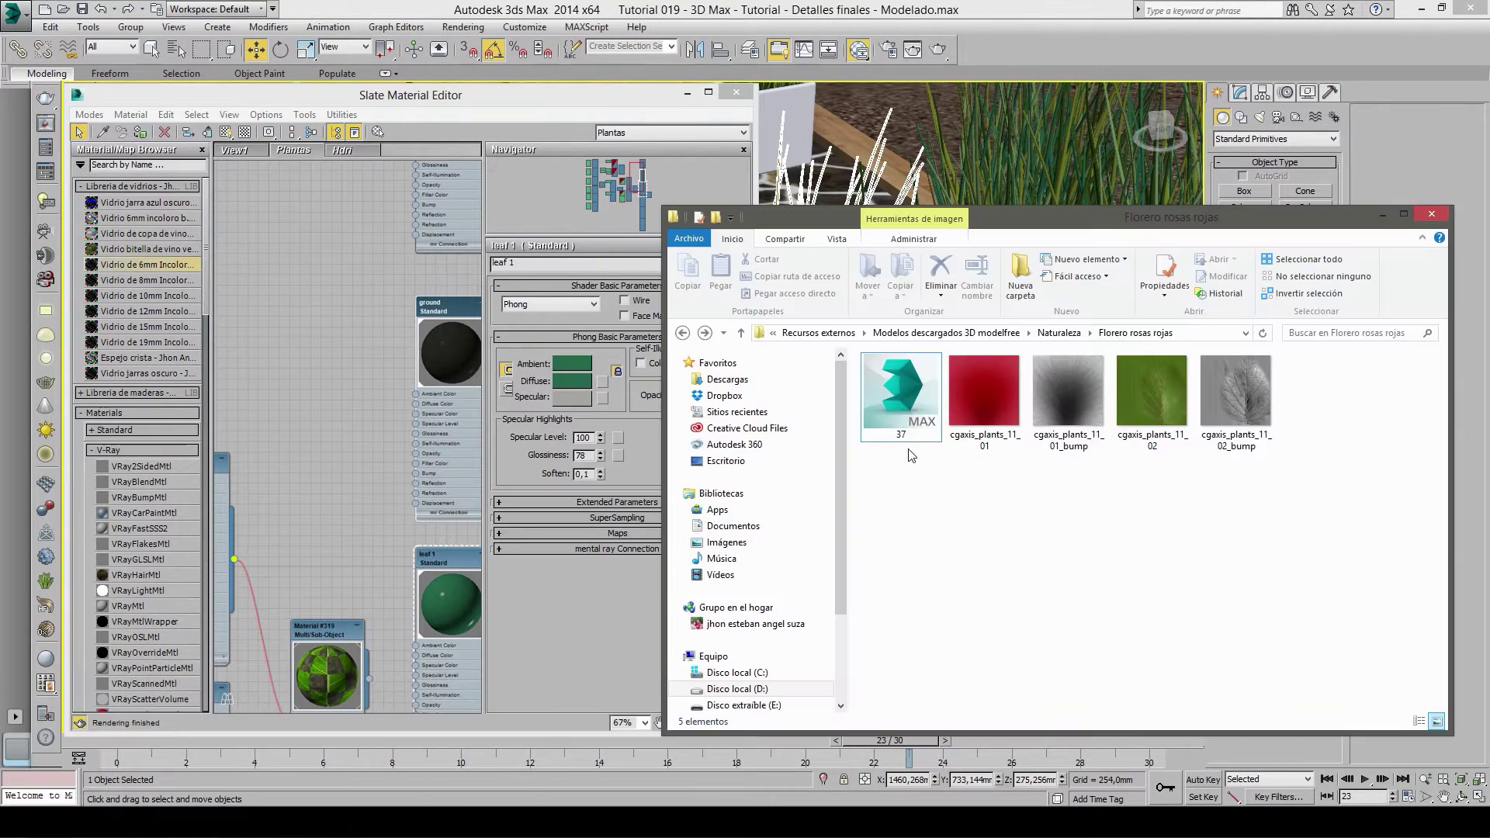
- Drag Tierra 001.jpg from the Texturas folder into the Slate graph as a bitmap node
{"action": "left_click", "coordinate": [740, 333]}
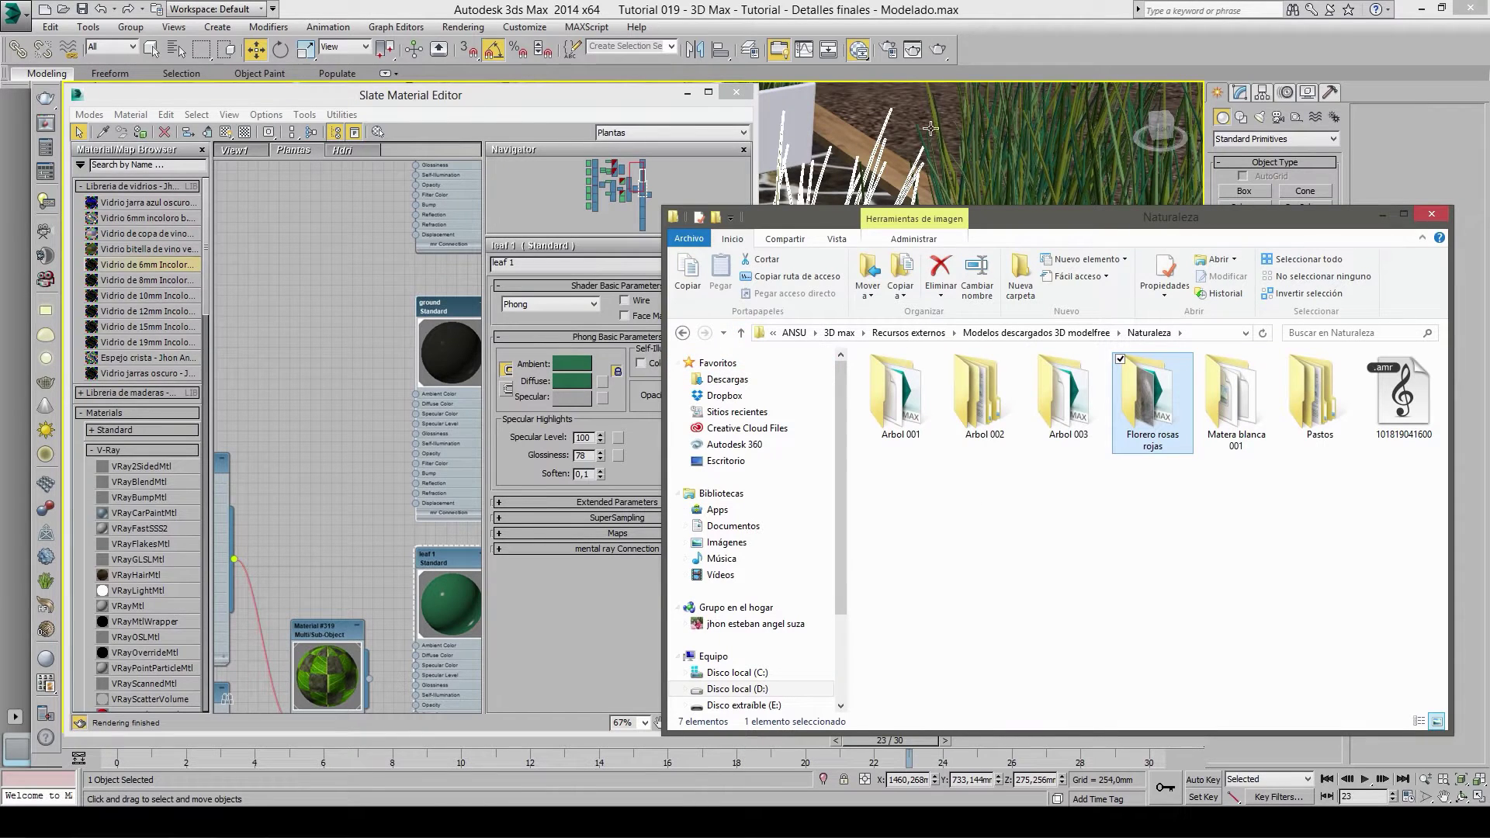
{"action": "left_click", "coordinate": [742, 333]}
{"action": "left_click", "coordinate": [683, 333]}
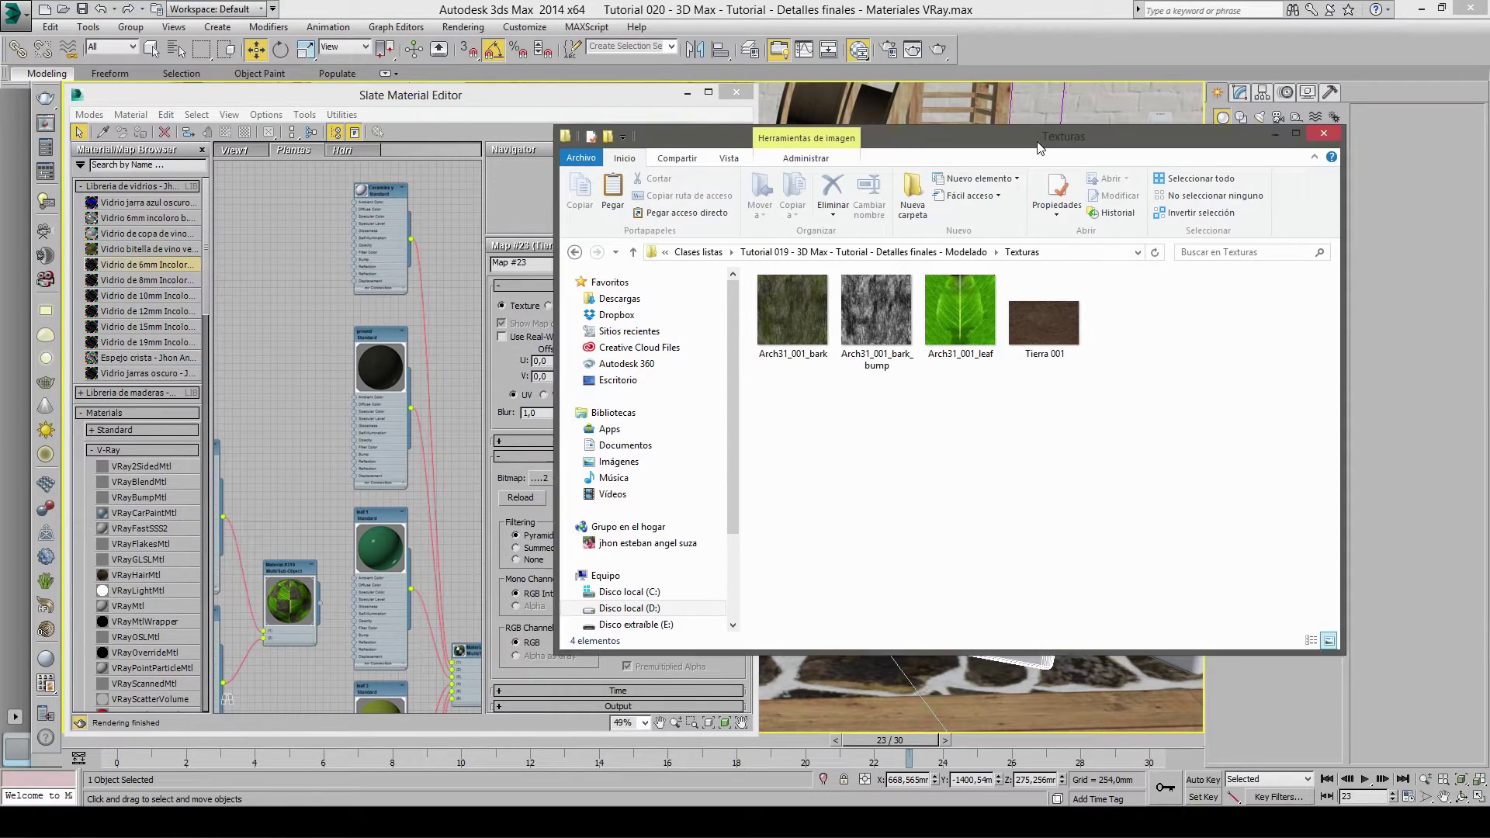
{"action": "left_click_drag", "start_coordinate": [1041, 144], "coordinate": [1111, 139]}
{"action": "left_click_drag", "start_coordinate": [1137, 304], "coordinate": [318, 376]}
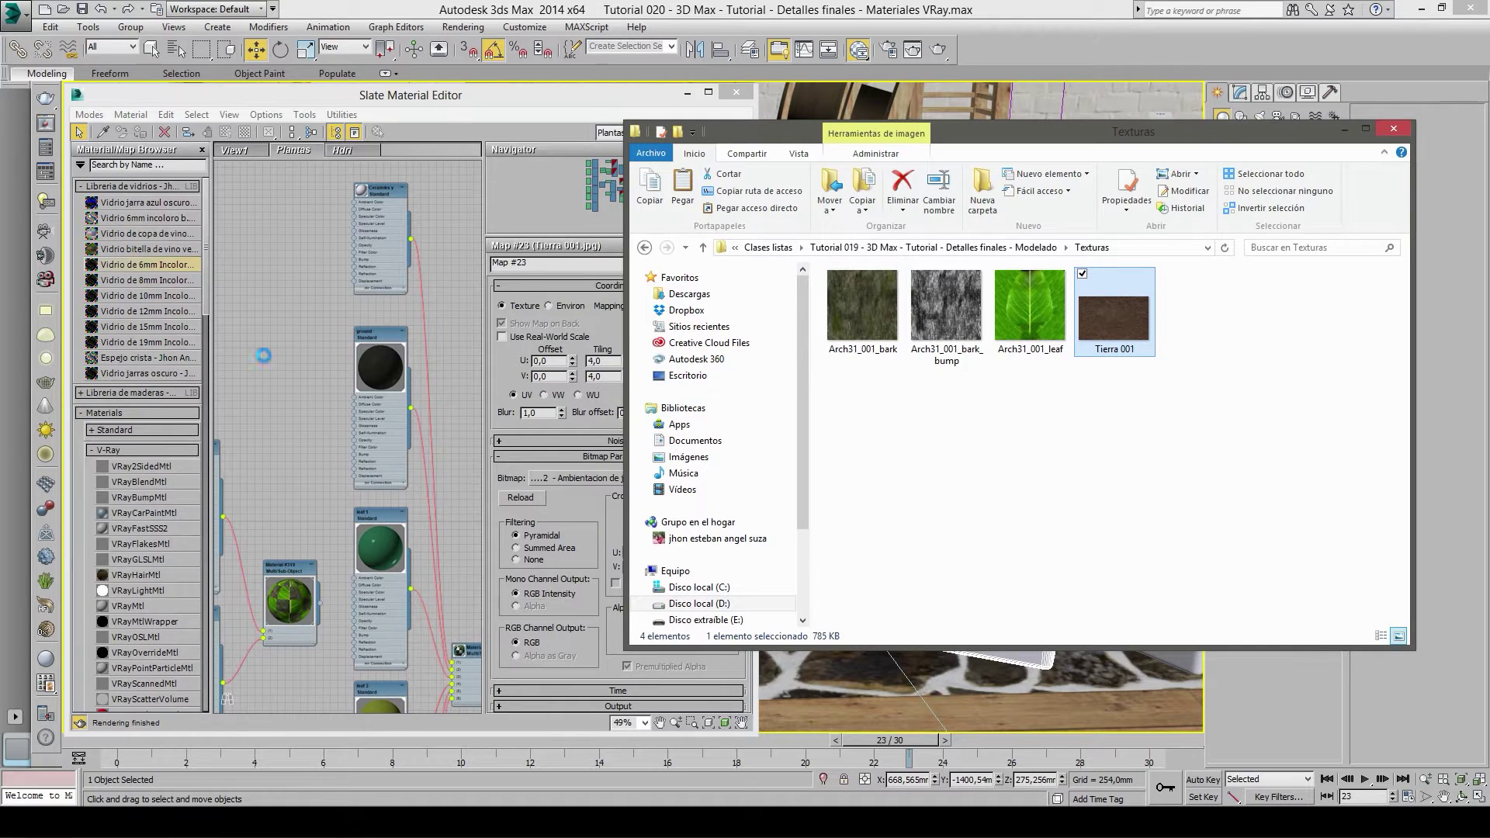
{"action": "left_click", "coordinate": [309, 421]}
{"action": "scroll", "coordinate": [381, 416], "scroll_direction": "up", "scroll_amount": 3}
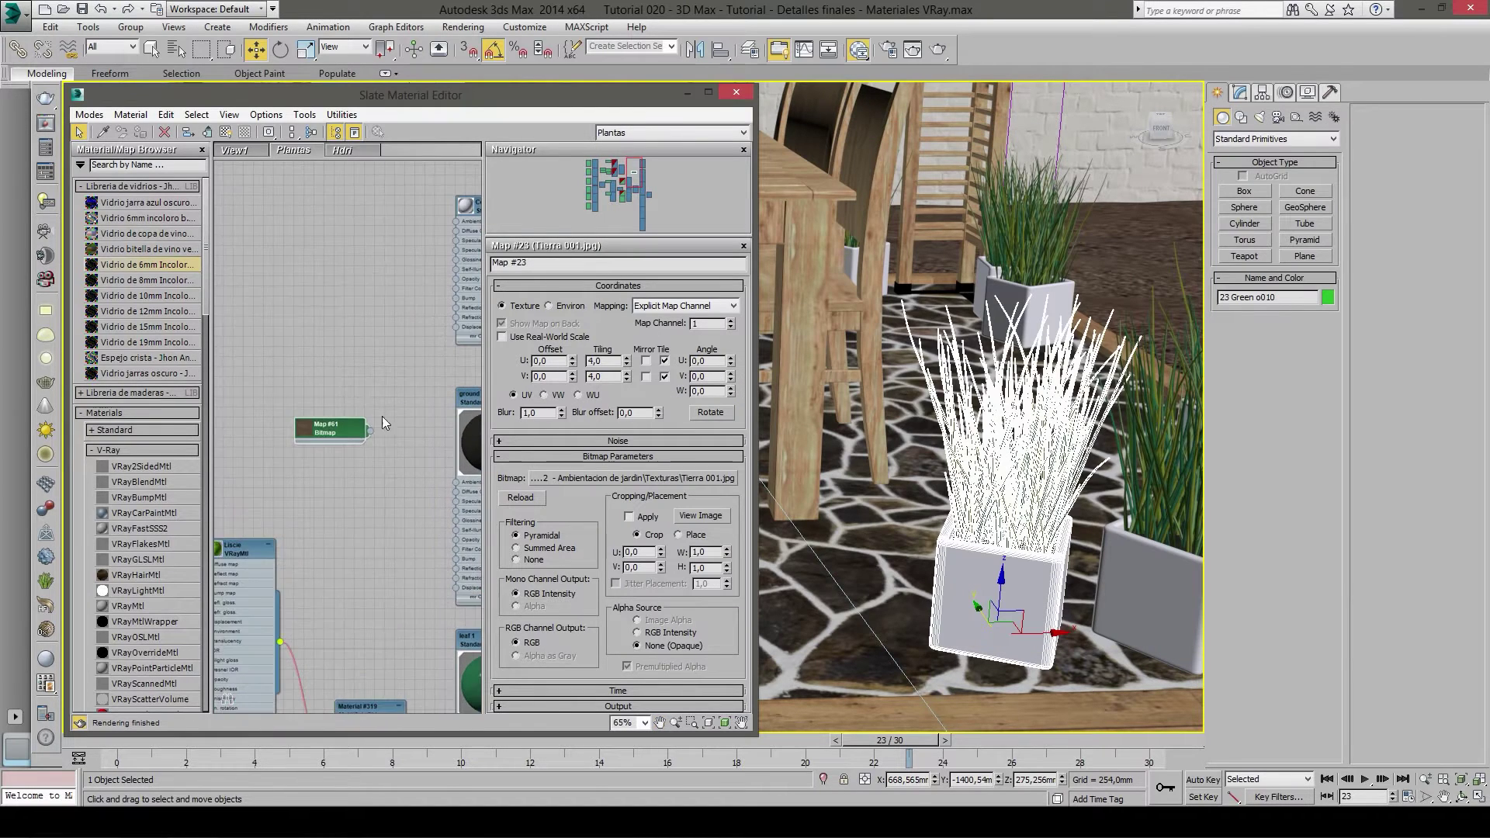
- Wire the Tierra 001 bitmap (Map #61) into the ground material's Diffuse Color
{"action": "middle_click_drag", "start_coordinate": [382, 416], "coordinate": [289, 438]}
{"action": "left_click_drag", "start_coordinate": [245, 450], "coordinate": [314, 421]}
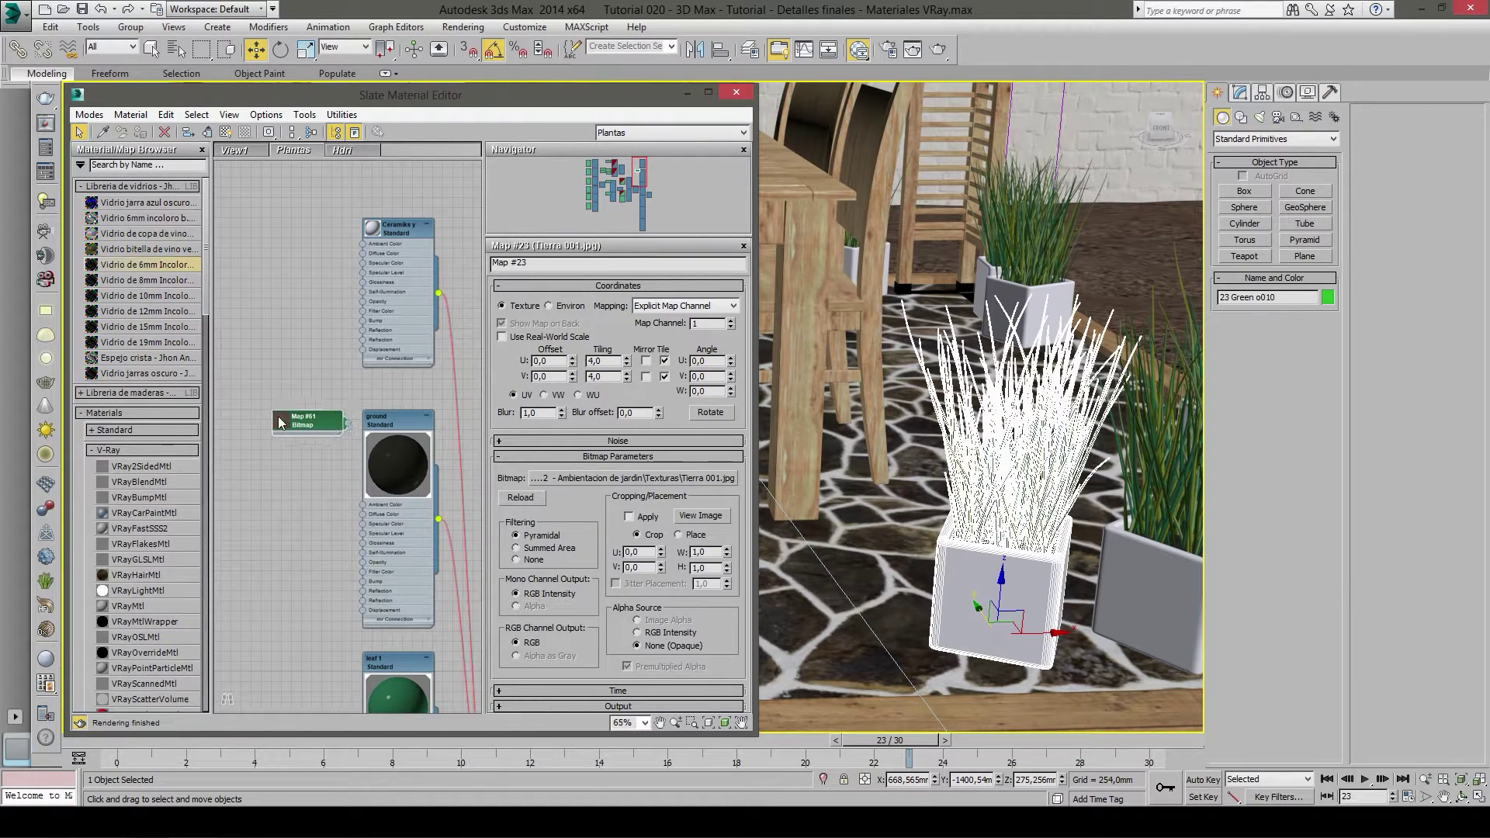
{"action": "scroll", "coordinate": [295, 442], "scroll_direction": "up", "scroll_amount": 2}
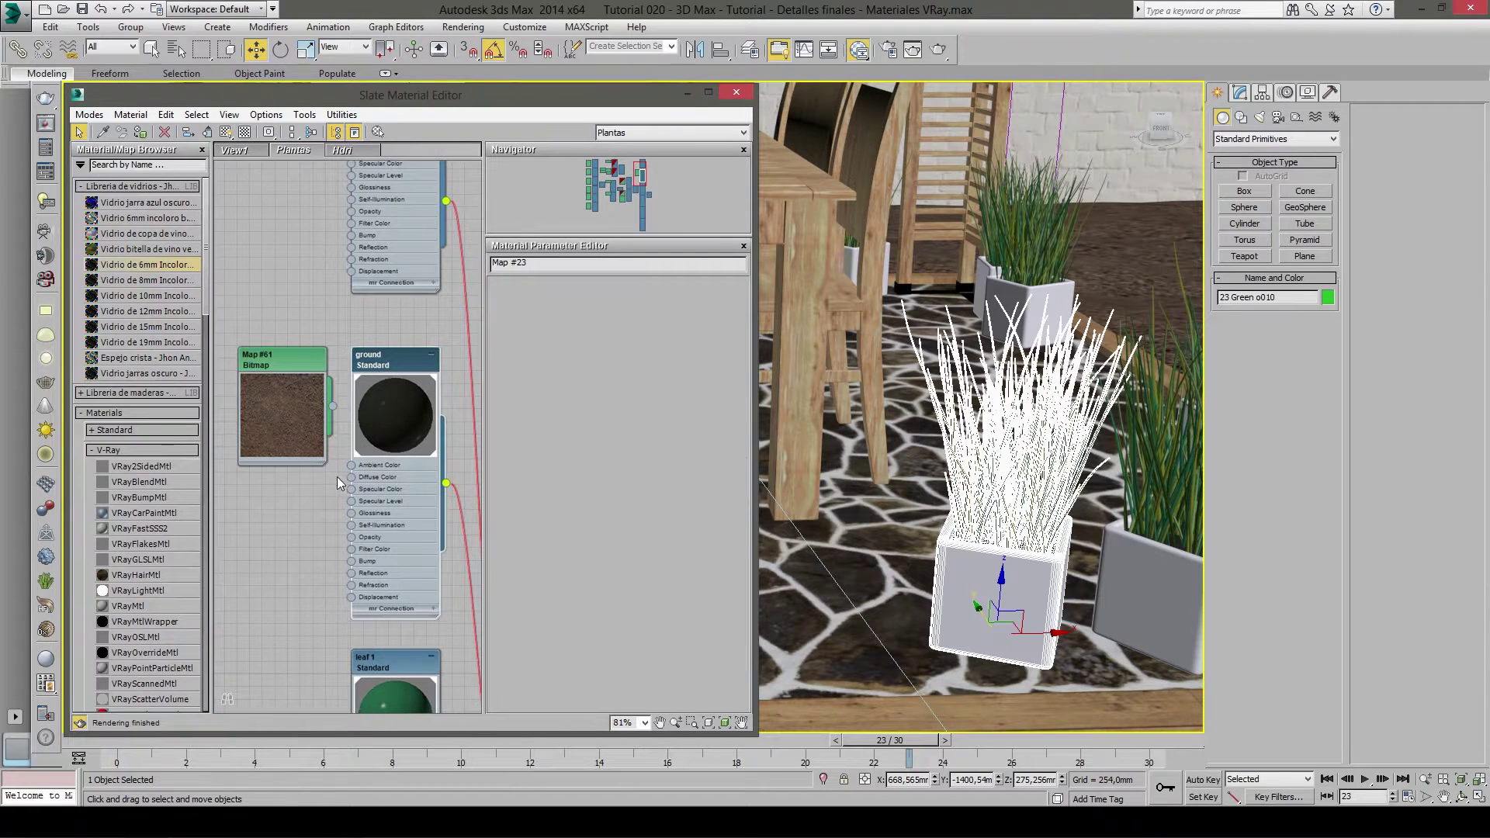
{"action": "double_click", "coordinate": [356, 477]}
{"action": "middle_click_drag", "start_coordinate": [338, 481], "coordinate": [344, 407]}
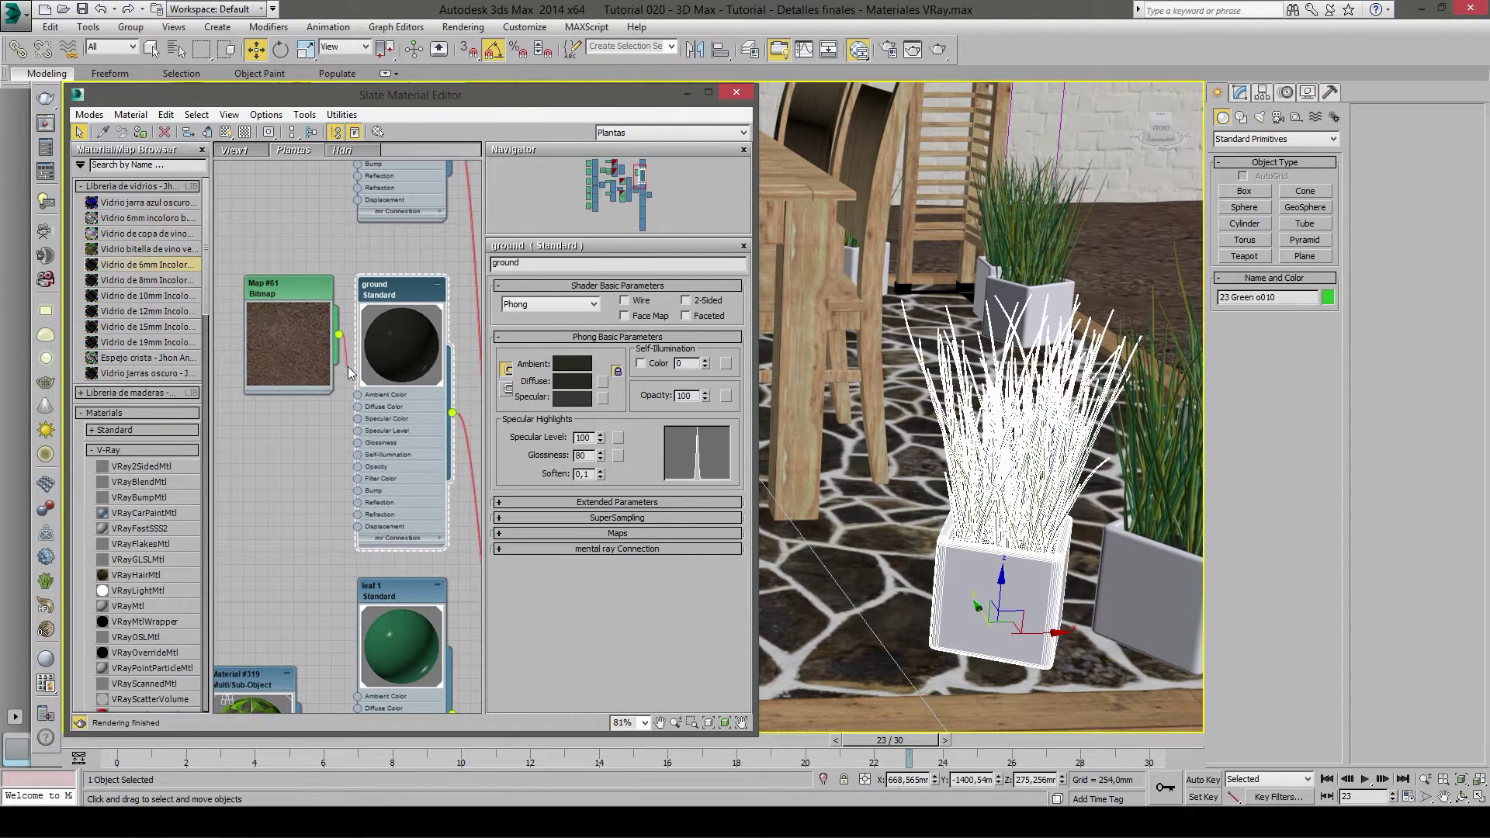
{"action": "left_click_drag", "start_coordinate": [358, 409], "coordinate": [358, 407]}
{"action": "scroll", "coordinate": [363, 426], "scroll_direction": "up", "scroll_amount": 3}
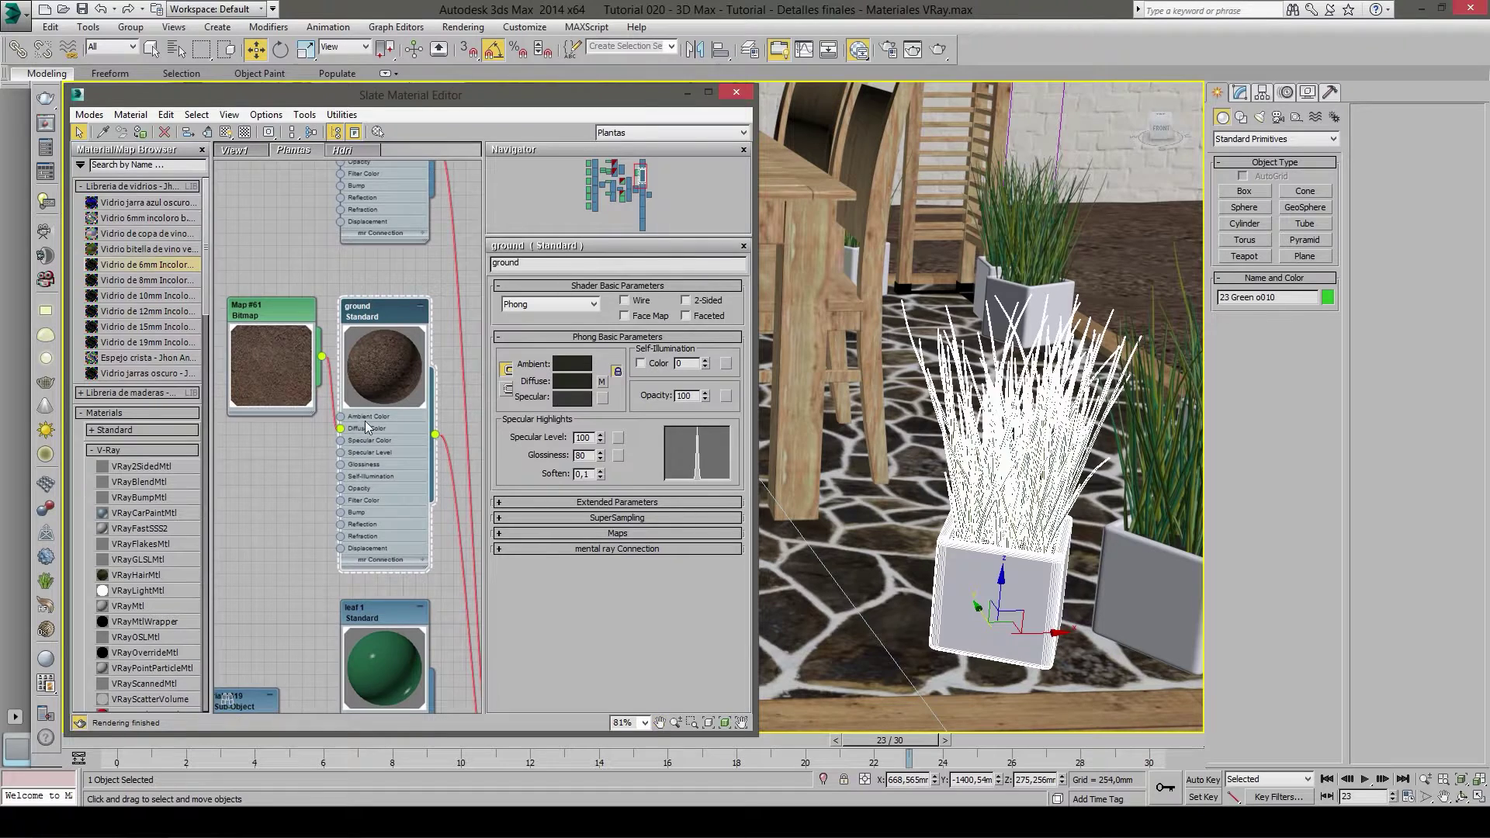
- Set the Tierra 001 bitmap tiling to U 1,0 and V 3,0
{"action": "double_click", "coordinate": [259, 295]}
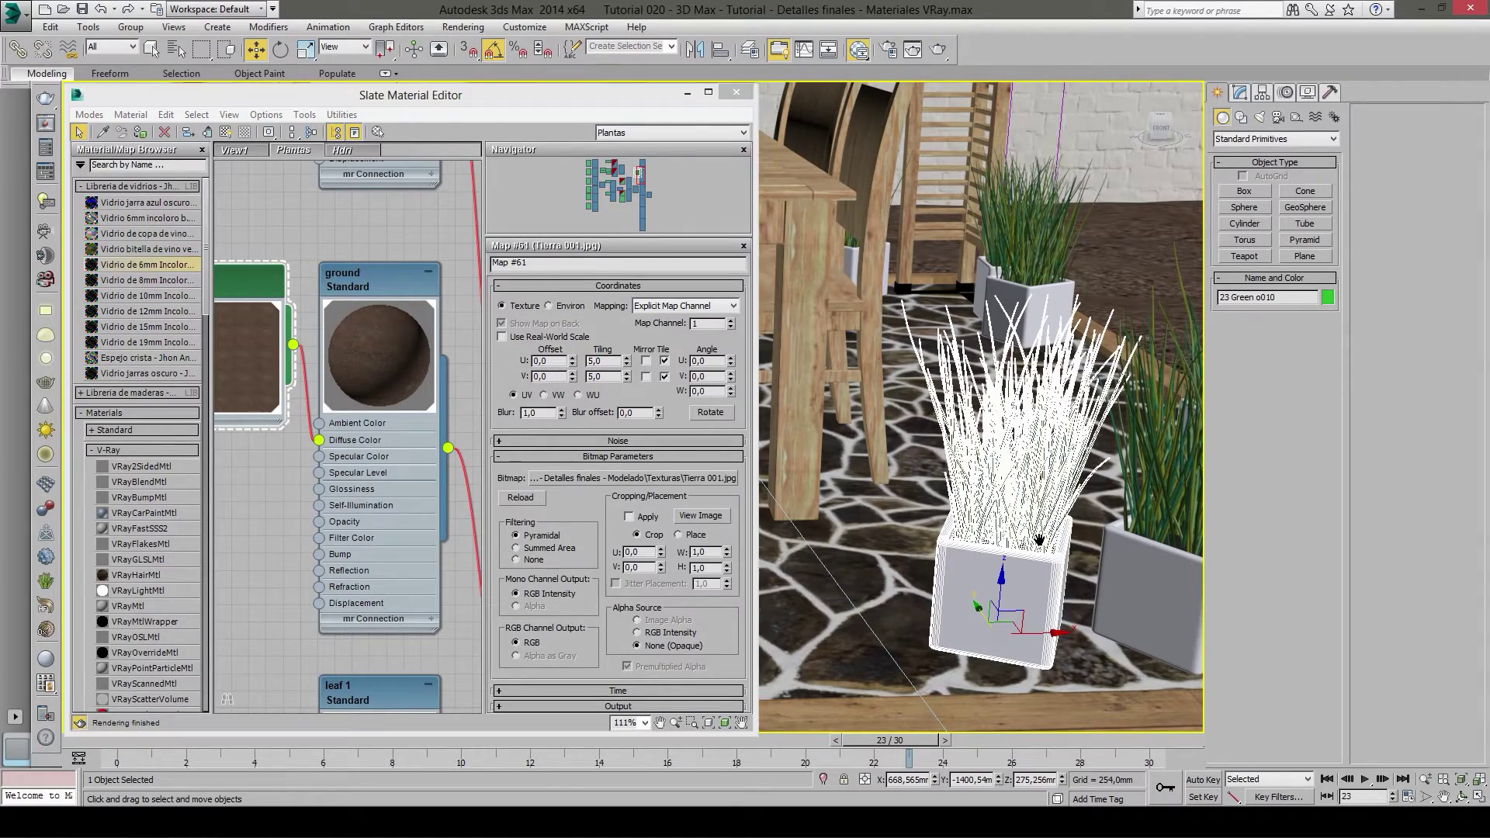
{"action": "mouse_move", "coordinate": [1009, 466]}
{"action": "middle_mouse_down", "text": "alt"}
{"action": "mouse_move", "coordinate": [1109, 580]}
{"action": "mouse_move", "coordinate": [997, 602]}
{"action": "middle_mouse_up", "text": "alt"}
{"action": "scroll", "coordinate": [1109, 579], "scroll_direction": "up", "scroll_amount": 8}
{"action": "scroll", "coordinate": [998, 602], "scroll_direction": "down", "scroll_amount": 6}
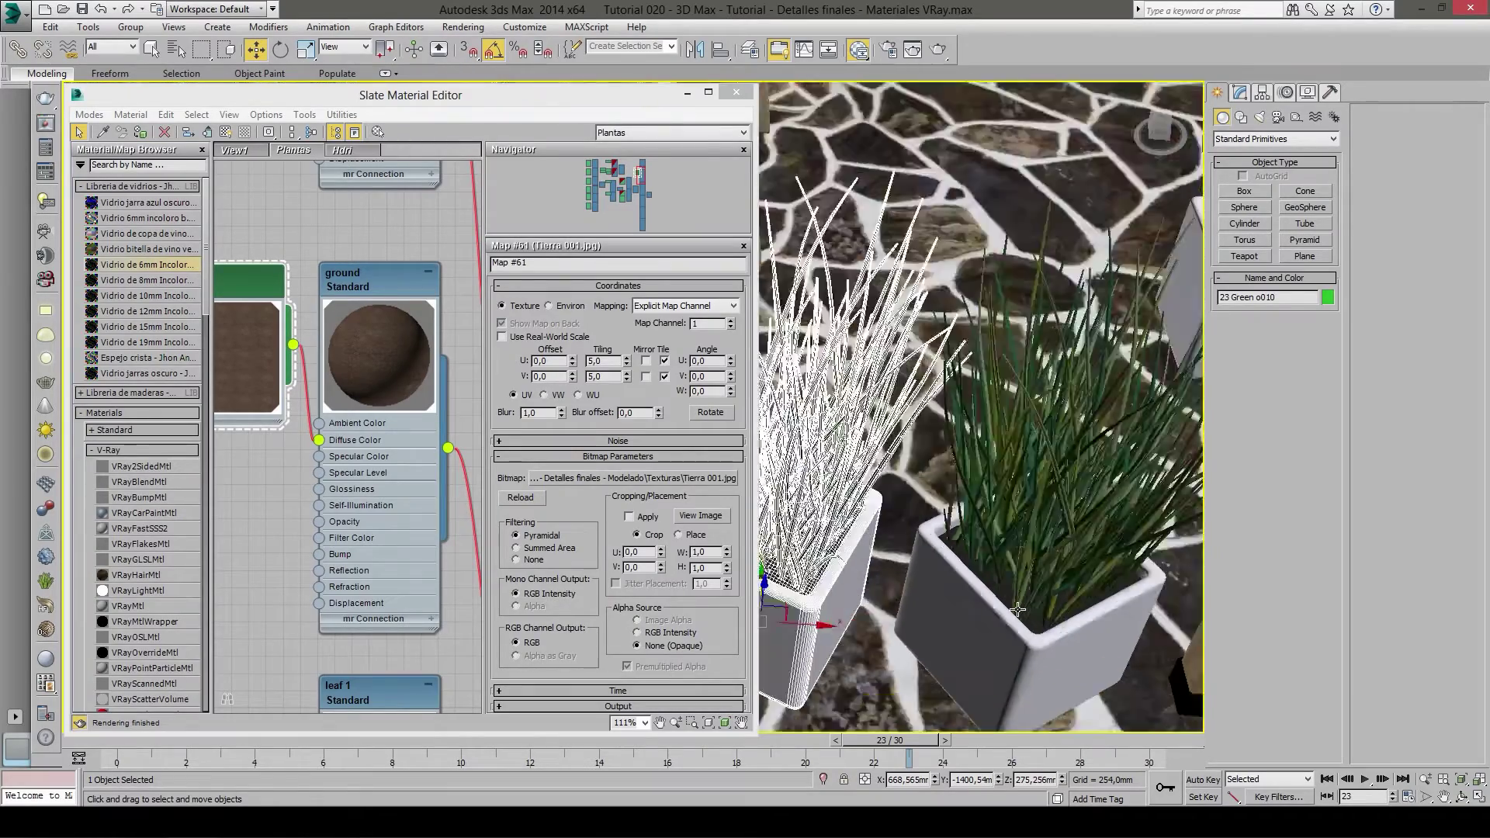
{"action": "scroll", "coordinate": [1009, 606], "scroll_direction": "down", "scroll_amount": 3}
{"action": "middle_click_drag", "start_coordinate": [1025, 611], "coordinate": [1058, 610], "text": "alt"}
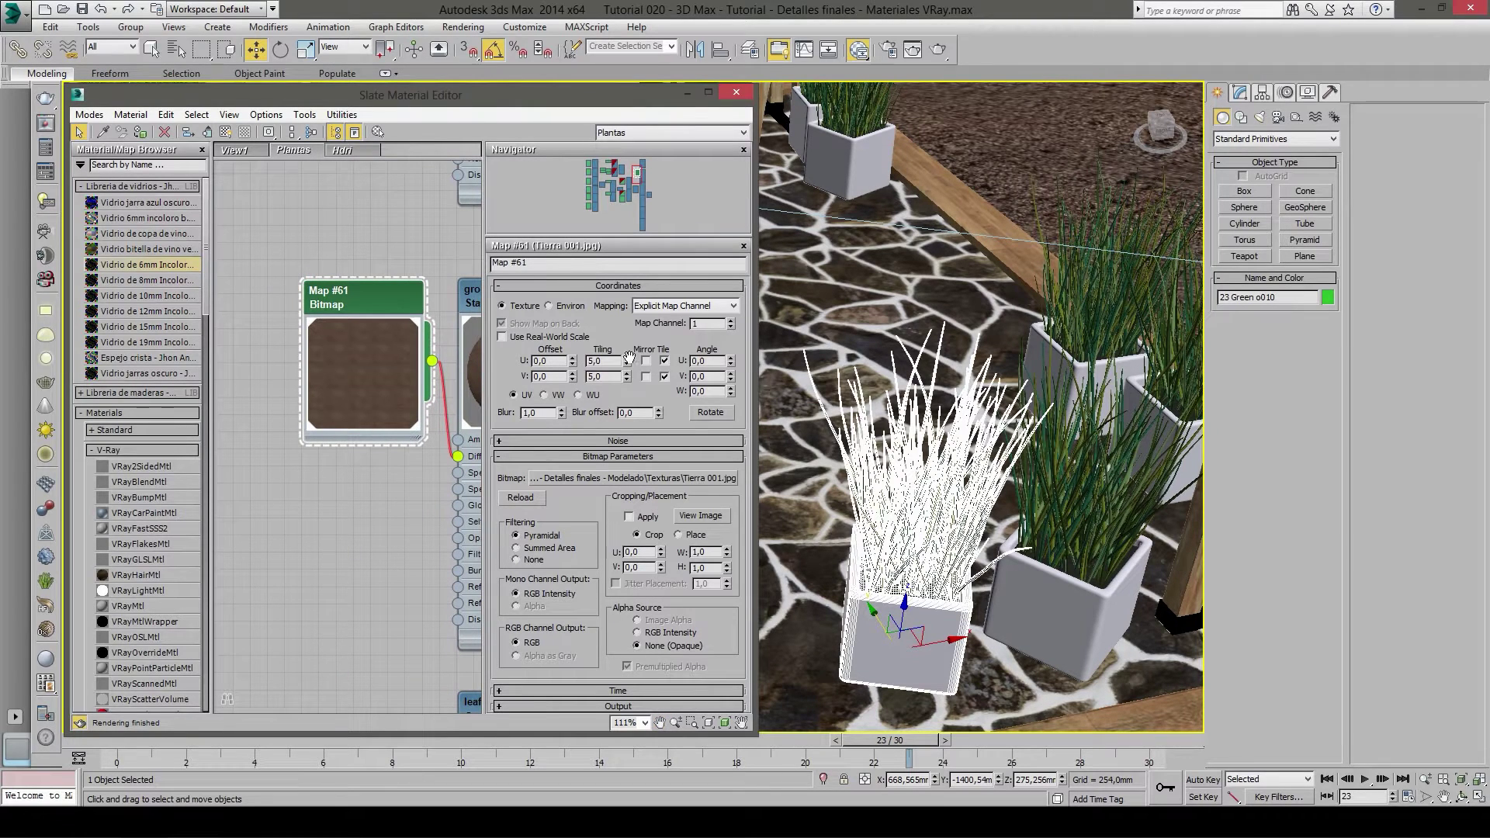
{"action": "type", "text": "1"}
{"action": "key", "text": "Tab"}
{"action": "type", "text": "3"}
{"action": "key", "text": "Return"}
{"action": "scroll", "coordinate": [278, 384], "scroll_direction": "down", "scroll_amount": 1}
{"action": "mouse_move", "coordinate": [331, 443]}
{"action": "middle_mouse_down"}
{"action": "mouse_move", "coordinate": [354, 470]}
{"action": "mouse_move", "coordinate": [370, 618]}
{"action": "middle_mouse_up"}
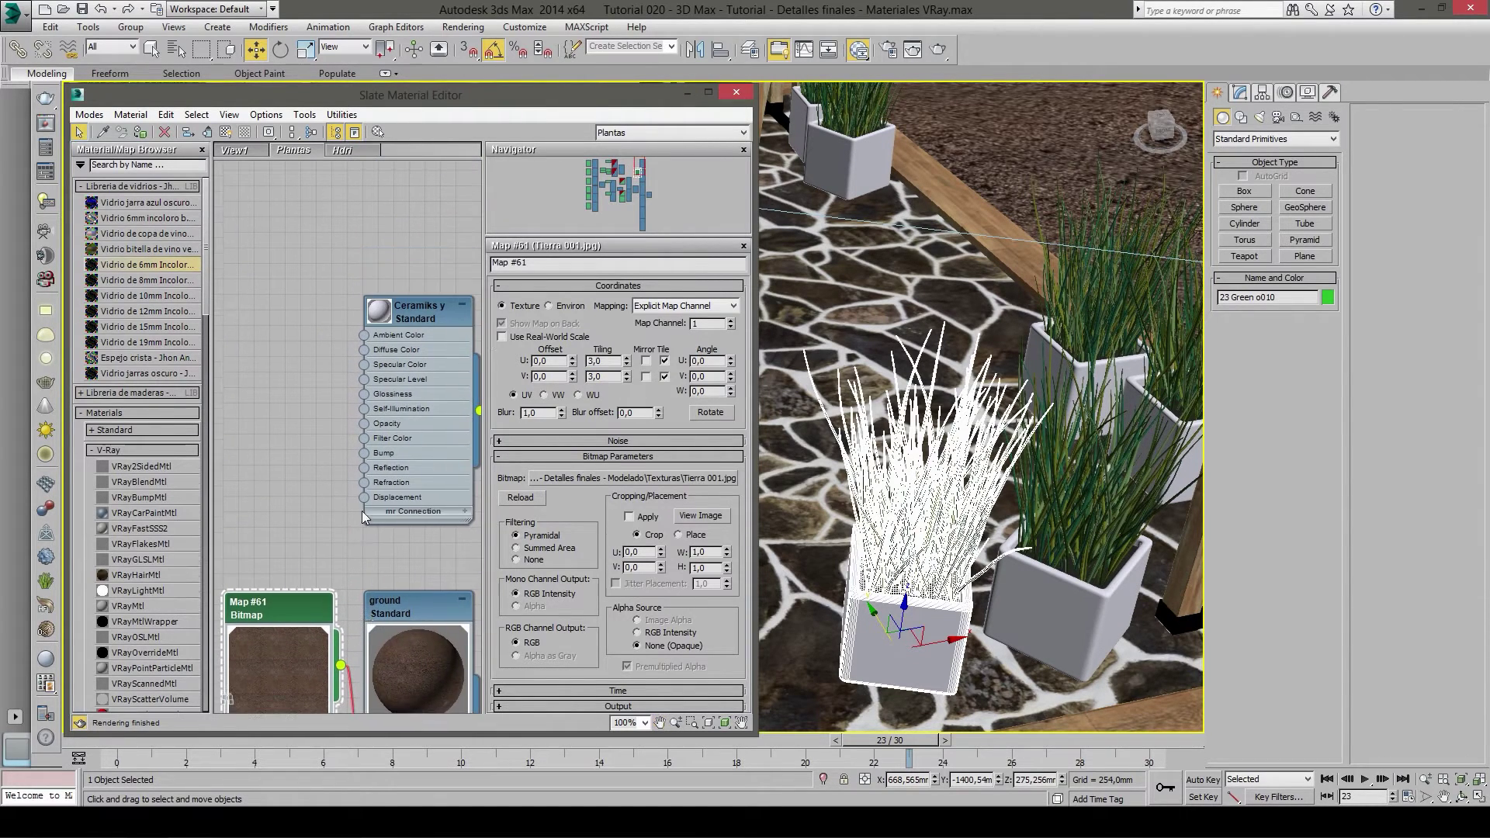
- Open the Ceramiks y material's ambient colour picker, then close it
{"action": "double_click", "coordinate": [412, 298]}
{"action": "left_click_drag", "start_coordinate": [403, 307], "coordinate": [403, 247]}
{"action": "left_click", "coordinate": [567, 363]}
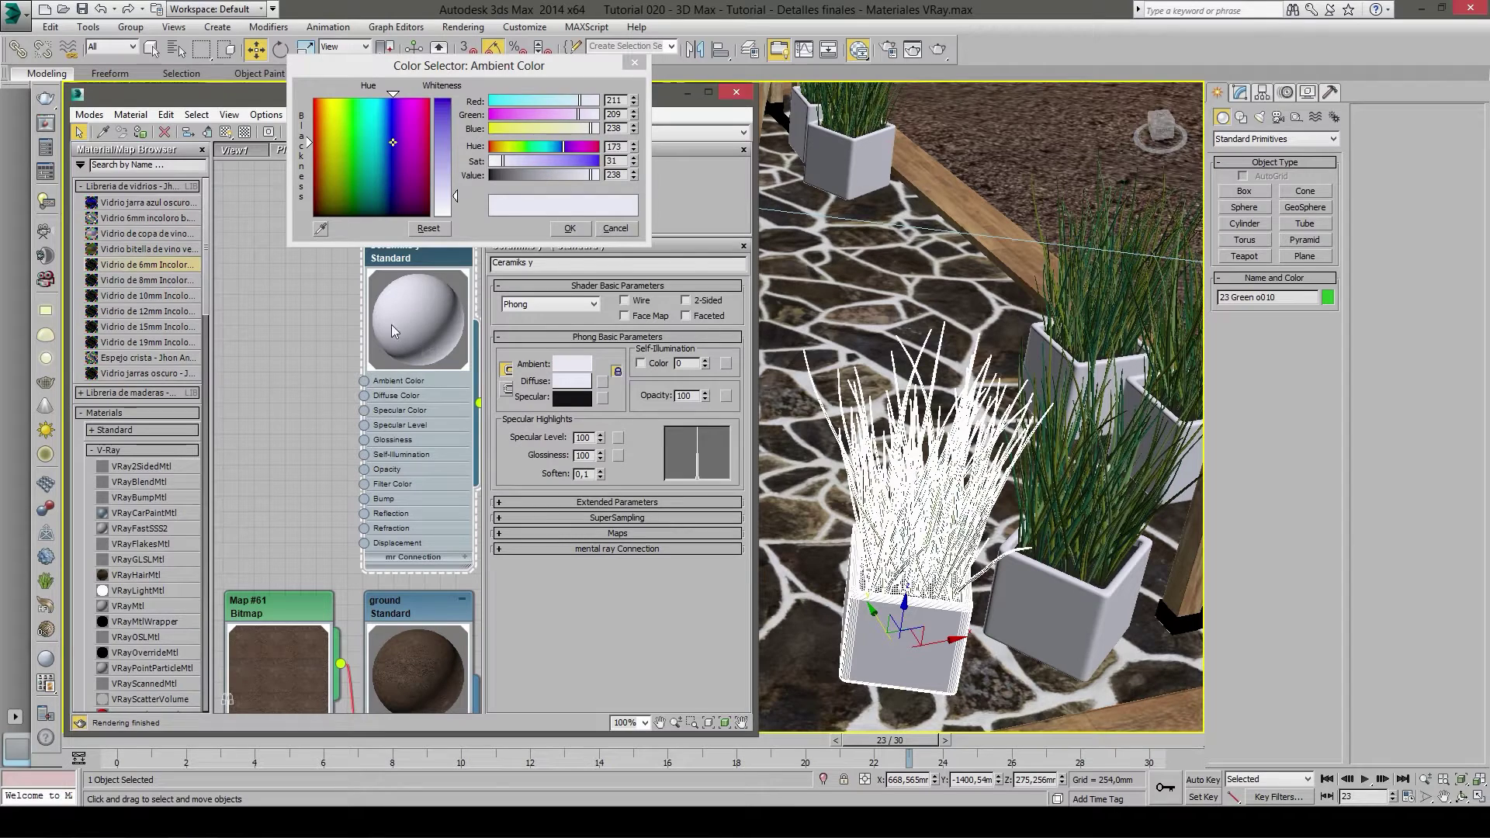
{"action": "left_click", "coordinate": [615, 228]}
- Place a trial Noise map (Map #62) in the node view beside Ceramiks y
{"action": "middle_click_drag", "start_coordinate": [291, 509], "coordinate": [321, 460]}
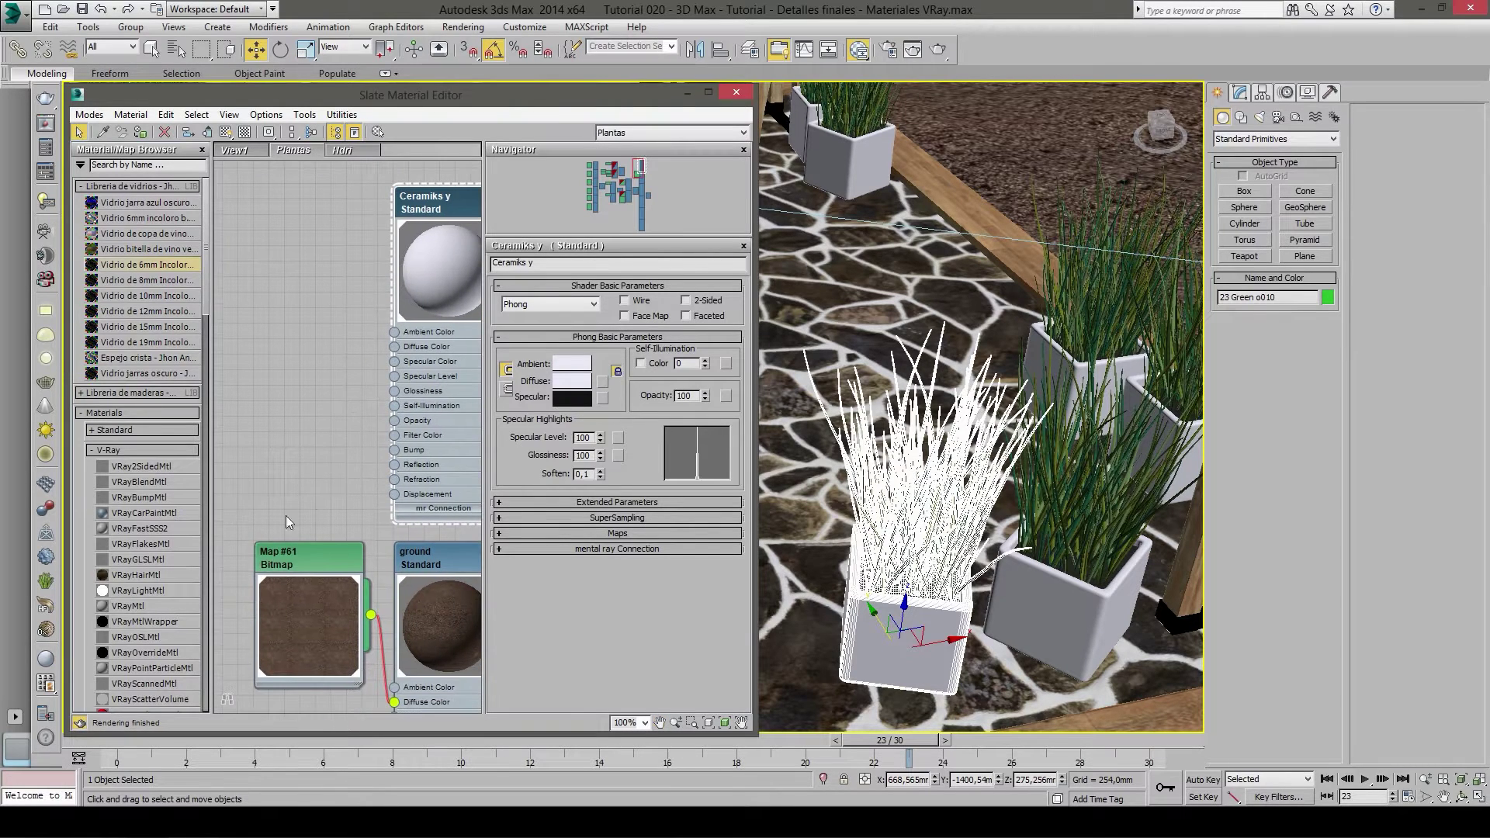
{"action": "middle_click_drag", "start_coordinate": [406, 429], "coordinate": [428, 416]}
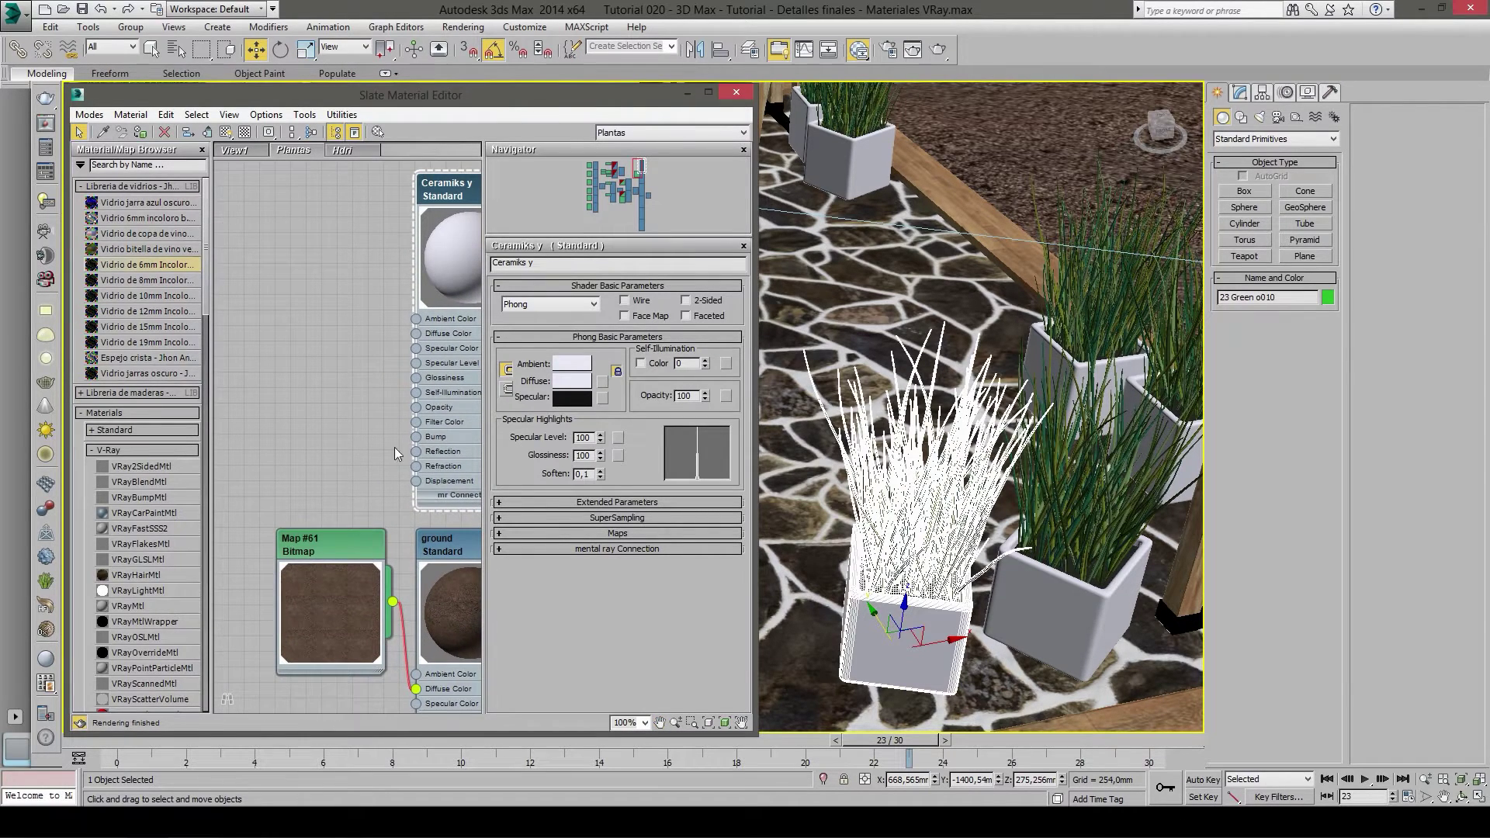
{"action": "scroll", "coordinate": [128, 594], "scroll_direction": "down", "scroll_amount": 3}
{"action": "scroll", "coordinate": [140, 613], "scroll_direction": "down", "scroll_amount": 3}
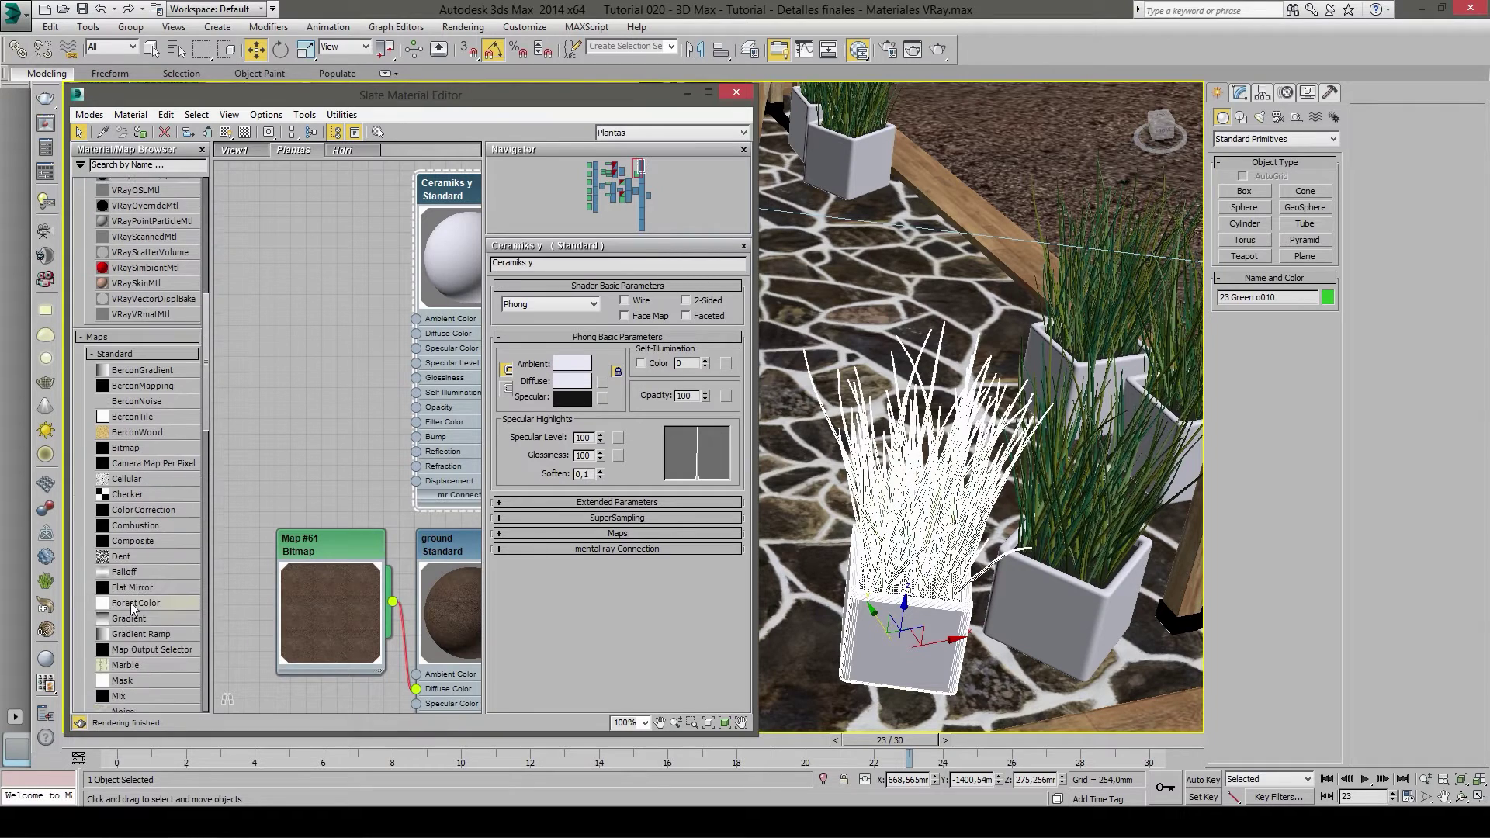
{"action": "scroll", "coordinate": [147, 631], "scroll_direction": "down", "scroll_amount": 3}
{"action": "scroll", "coordinate": [146, 639], "scroll_direction": "down", "scroll_amount": 3}
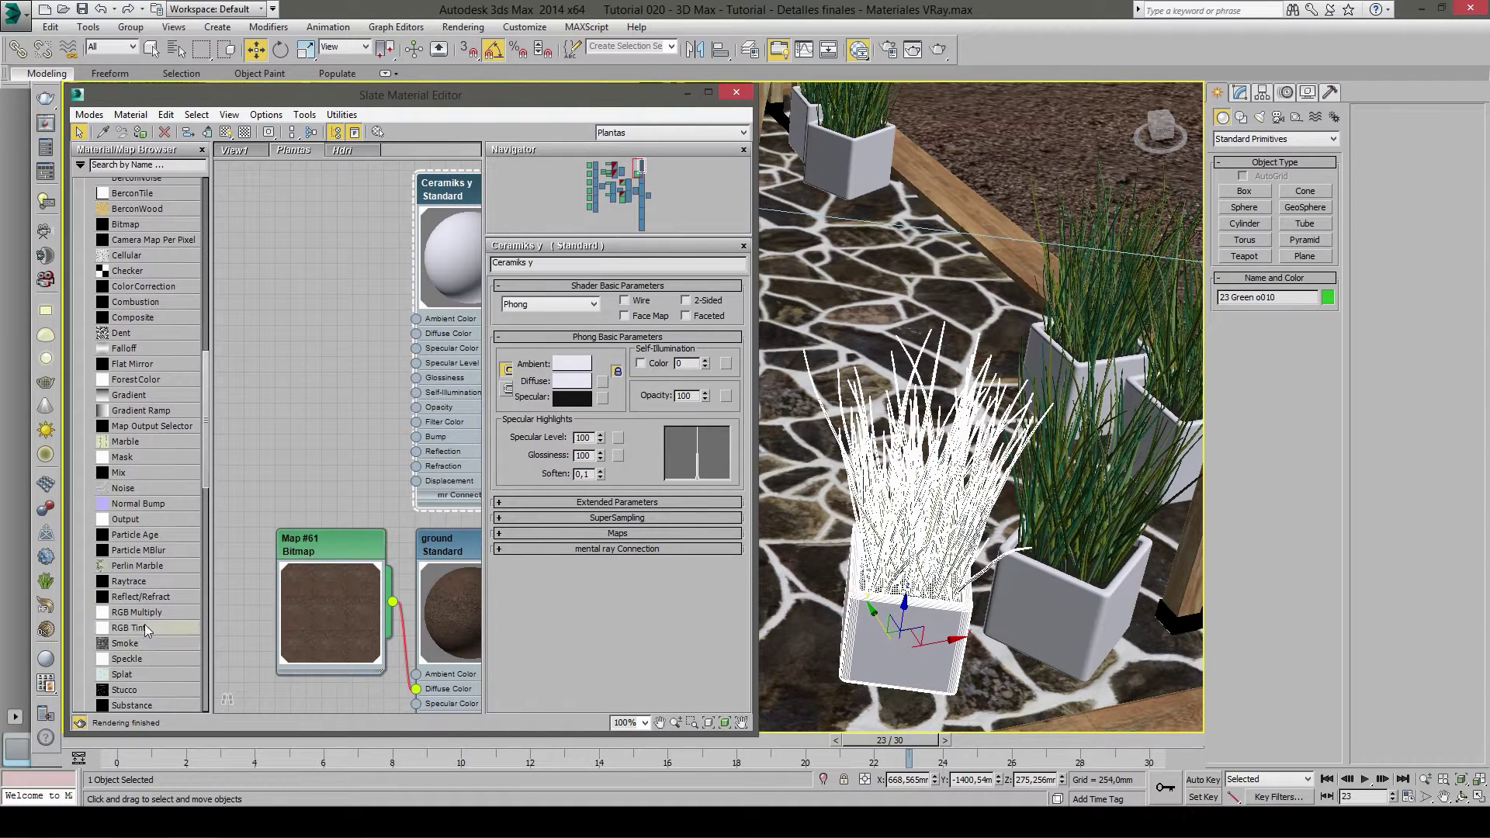
{"action": "mouse_move", "coordinate": [134, 489]}
{"action": "left_mouse_down"}
{"action": "mouse_move", "coordinate": [292, 362]}
{"action": "mouse_move", "coordinate": [272, 353]}
{"action": "left_mouse_up"}
{"action": "middle_click_drag", "start_coordinate": [310, 389], "coordinate": [330, 517]}
{"action": "left_click_drag", "start_coordinate": [290, 436], "coordinate": [305, 312]}
{"action": "double_click", "coordinate": [307, 312]}
- Wire the Noise map into Ceramiks y's bump, inspect its parameters, then delete it
{"action": "middle_click_drag", "start_coordinate": [386, 395], "coordinate": [345, 378]}
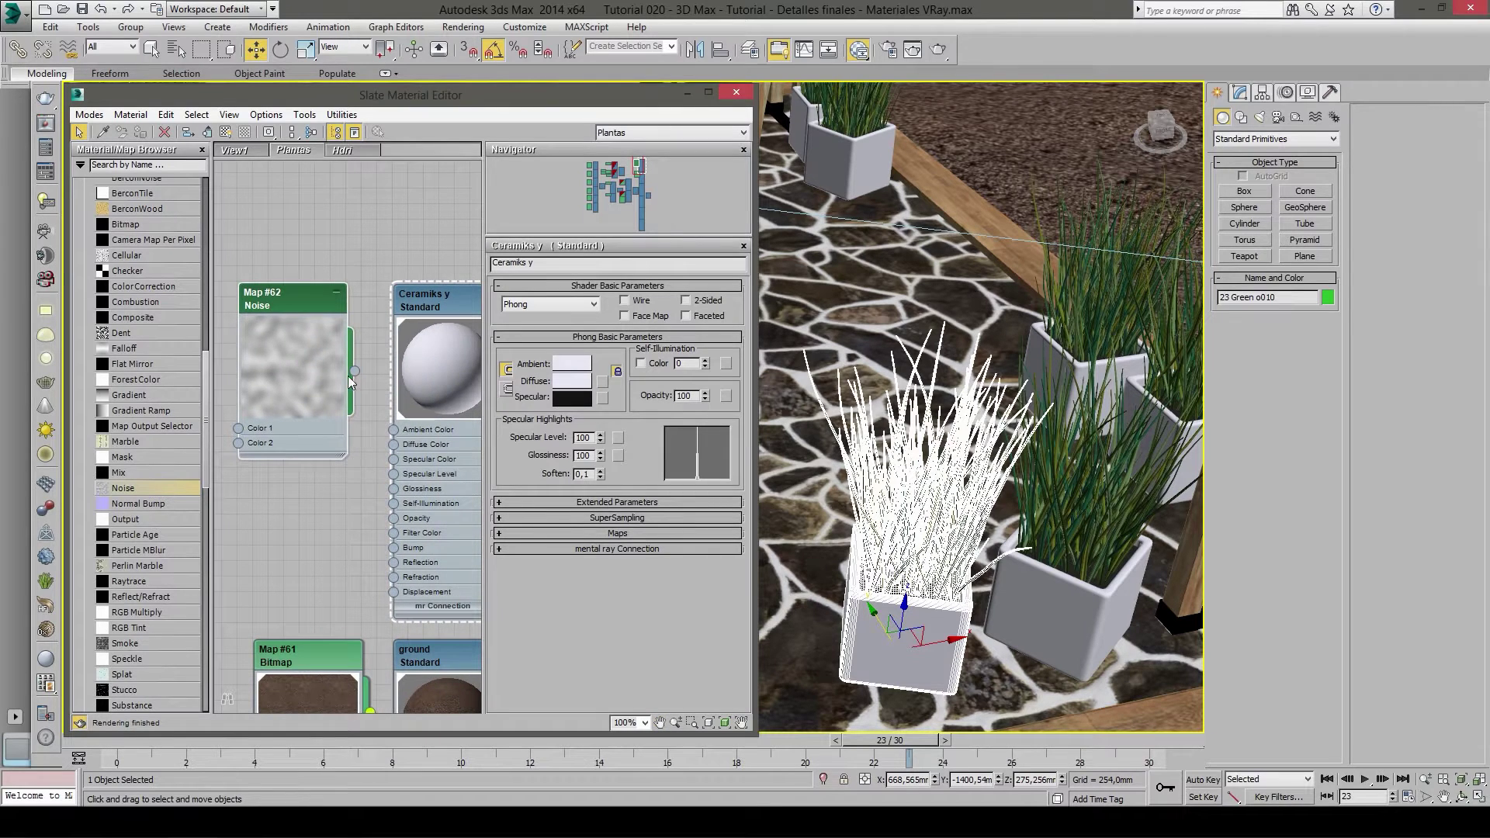
{"action": "mouse_move", "coordinate": [358, 371]}
{"action": "left_mouse_down"}
{"action": "mouse_move", "coordinate": [368, 476]}
{"action": "mouse_move", "coordinate": [344, 564]}
{"action": "mouse_move", "coordinate": [365, 588]}
{"action": "mouse_move", "coordinate": [388, 572]}
{"action": "left_mouse_up"}
{"action": "left_click_drag", "start_coordinate": [388, 578], "coordinate": [394, 547]}
{"action": "middle_click_drag", "start_coordinate": [330, 517], "coordinate": [332, 549]}
{"action": "middle_click_drag", "start_coordinate": [449, 389], "coordinate": [447, 385]}
{"action": "double_click", "coordinate": [287, 327]}
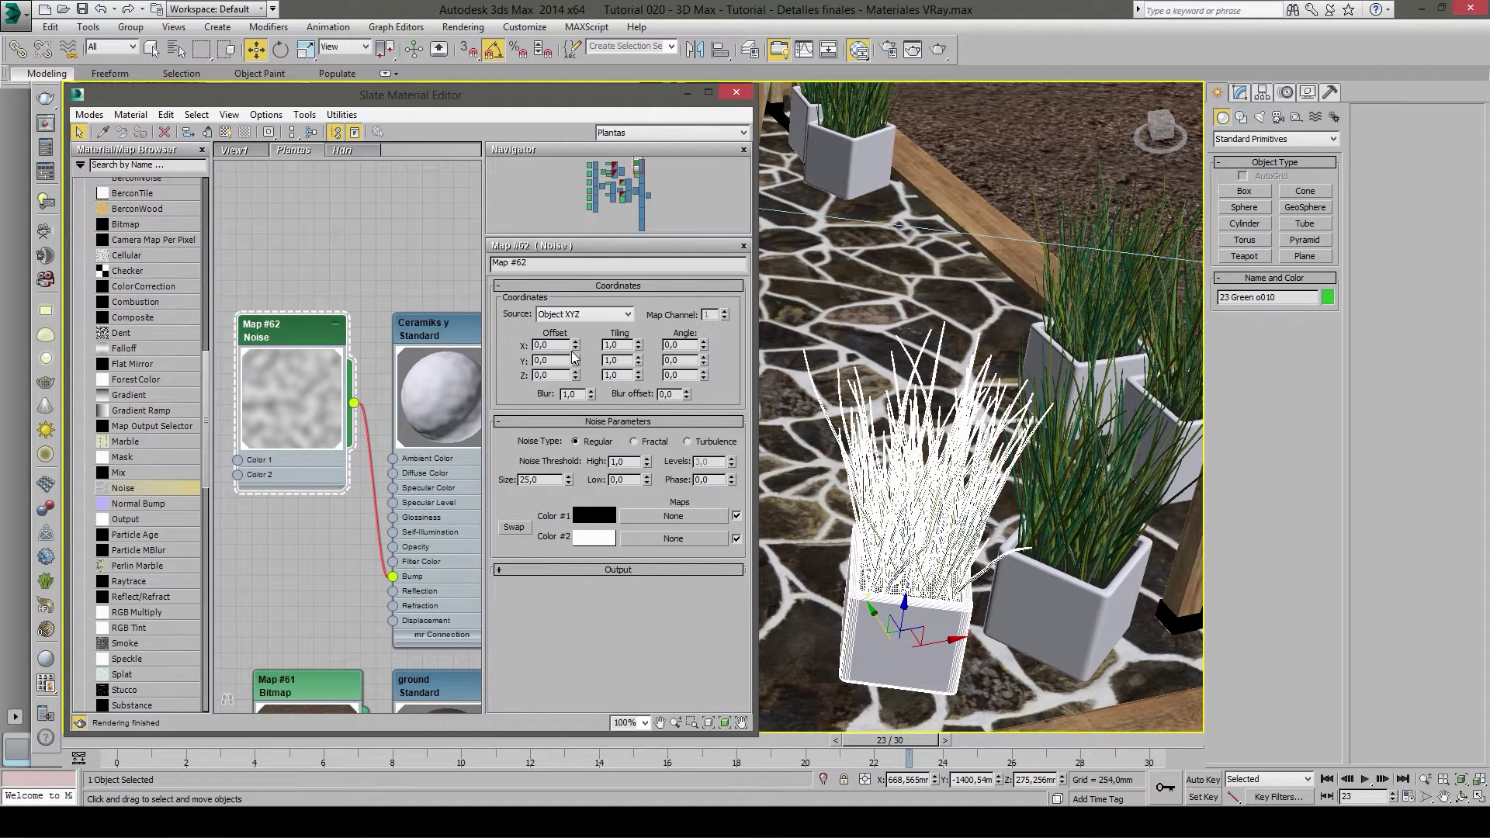
{"action": "key", "text": "Return"}
{"action": "key", "text": "Delete"}
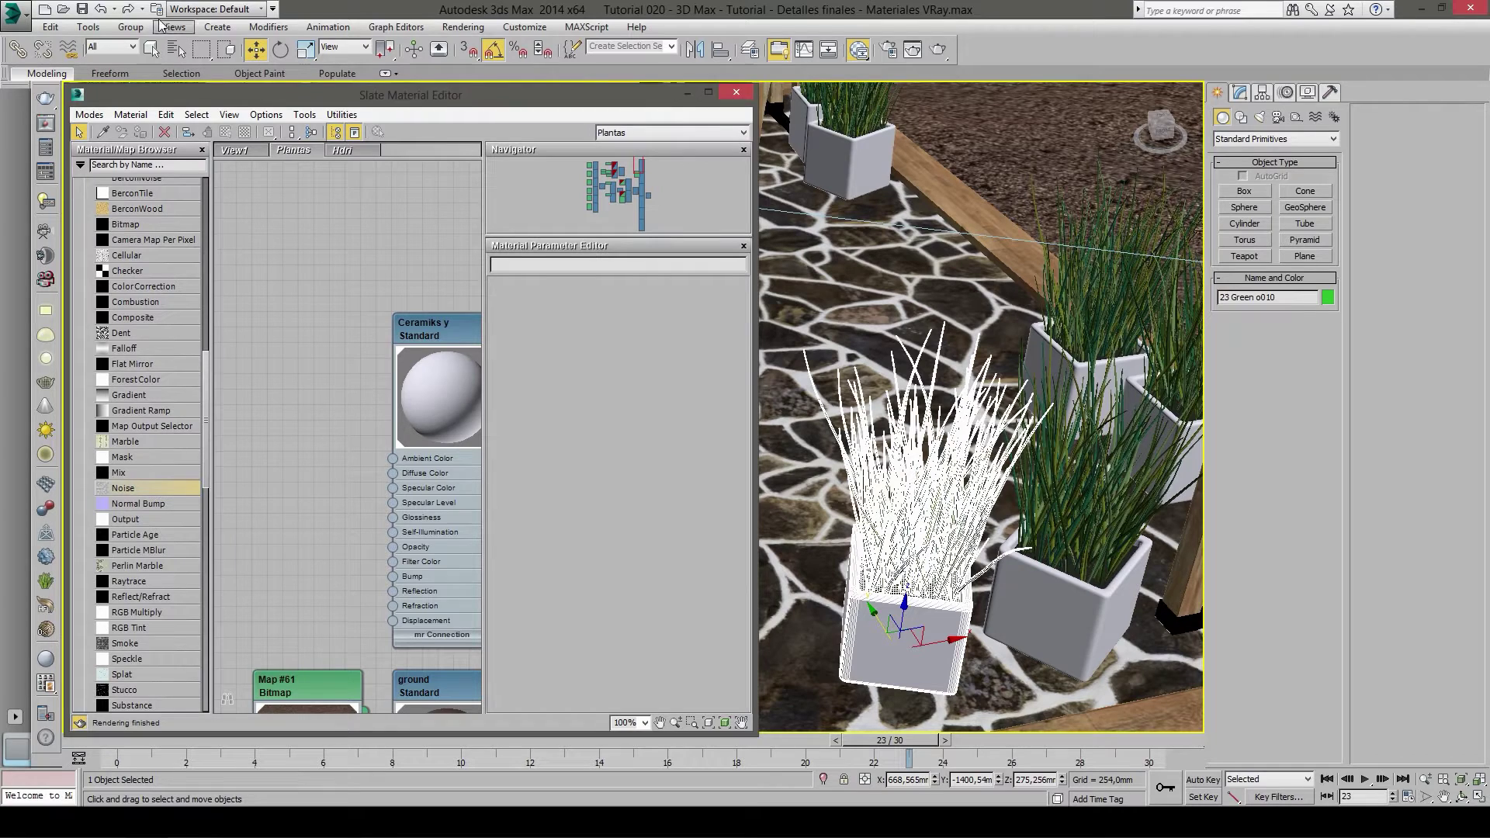
- Wire a fresh Noise map (Map #63) into Ceramiks y's bump with noise Size 30
{"action": "left_click", "coordinate": [134, 11]}
{"action": "middle_click_drag", "start_coordinate": [370, 451], "coordinate": [363, 422]}
{"action": "left_click_drag", "start_coordinate": [304, 354], "coordinate": [386, 548]}
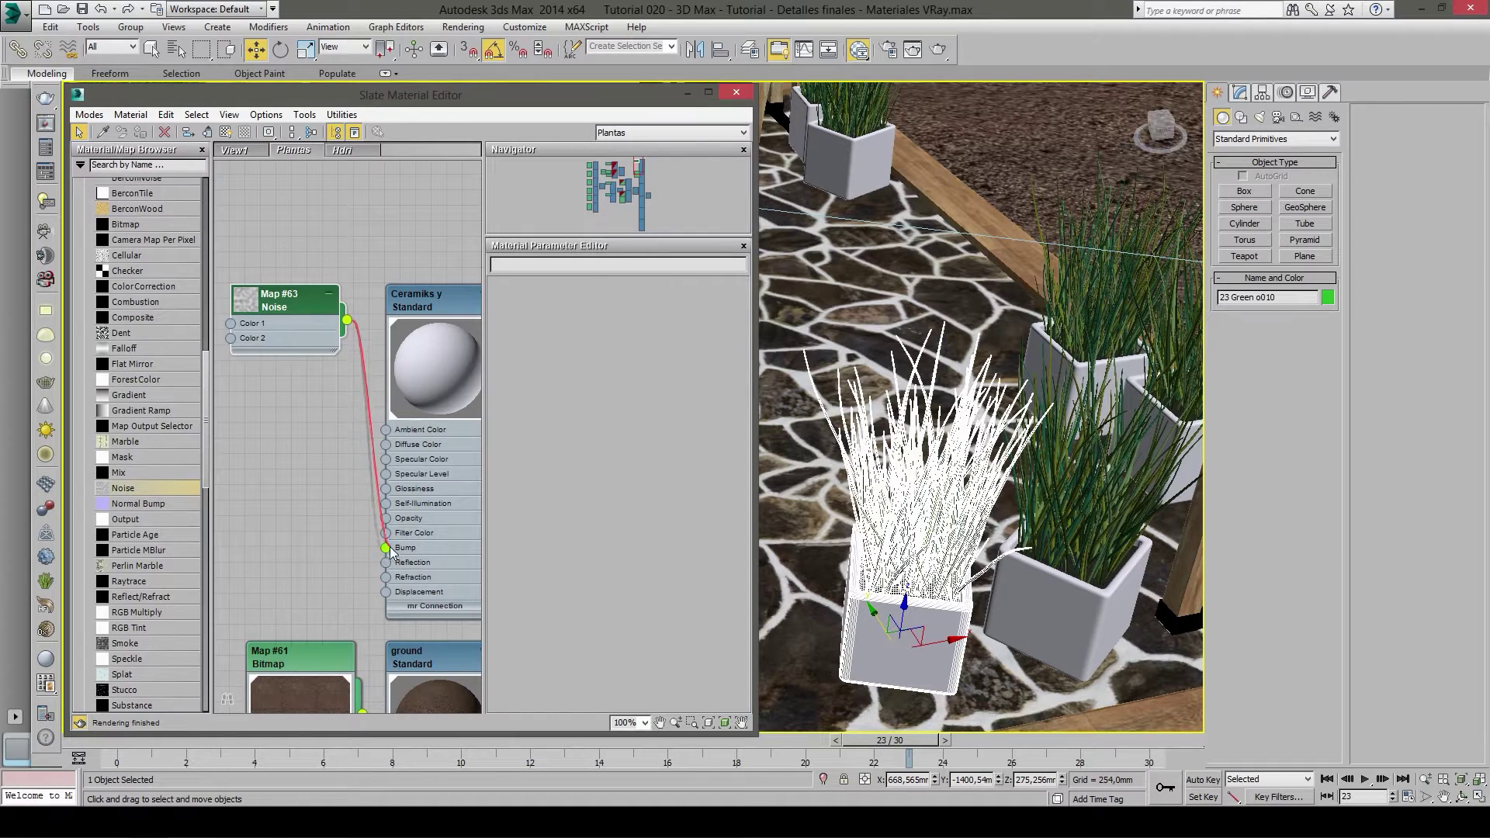
{"action": "double_click", "coordinate": [275, 302]}
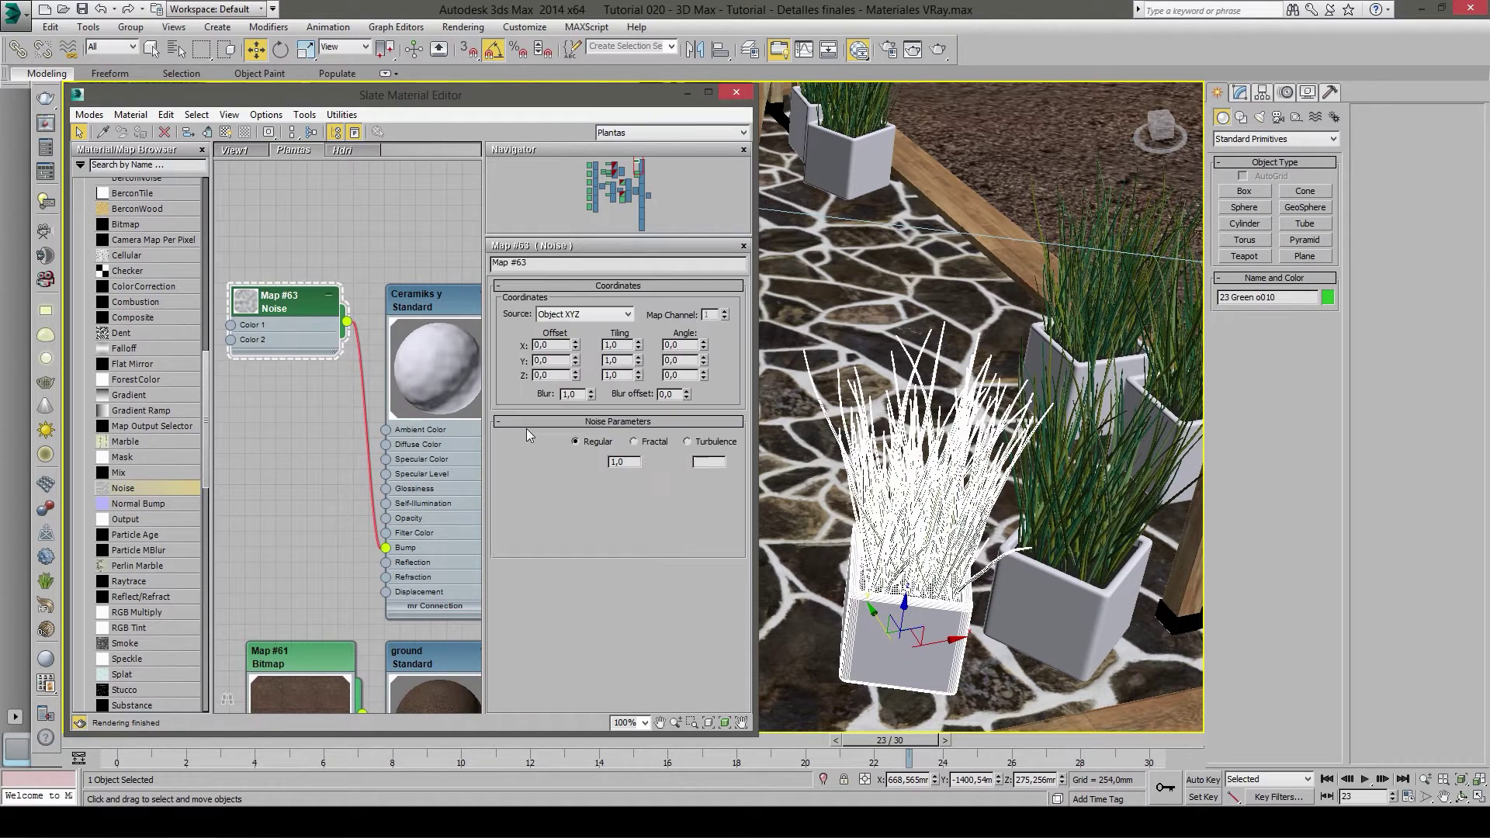
{"action": "type", "text": "15"}
{"action": "key", "text": "Return"}
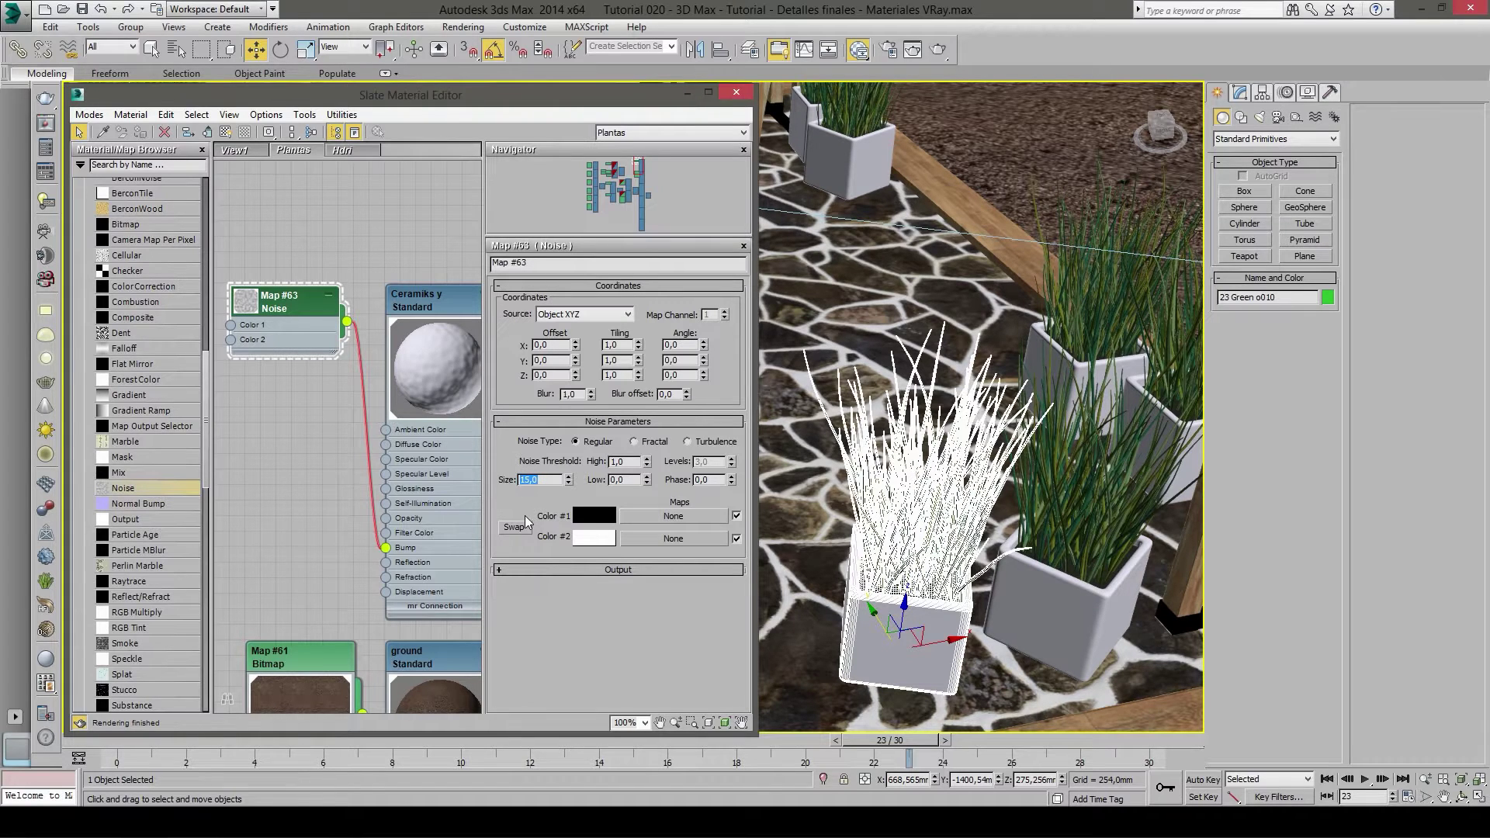
{"action": "type", "text": "30"}
{"action": "key", "text": "Return"}
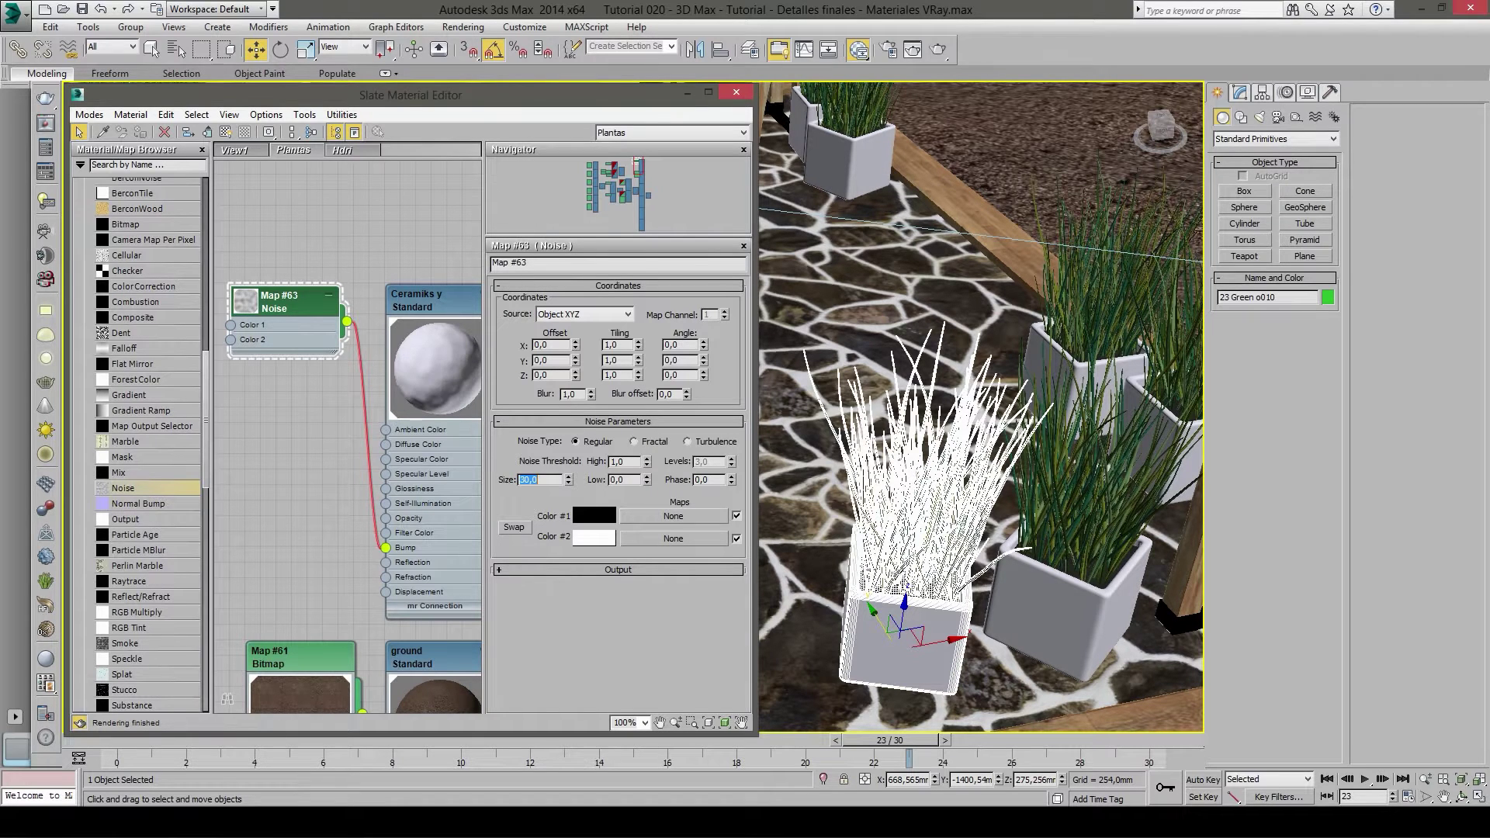
{"action": "scroll", "coordinate": [311, 438], "scroll_direction": "down", "scroll_amount": 3}
{"action": "mouse_move", "coordinate": [365, 474]}
{"action": "middle_mouse_down"}
{"action": "mouse_move", "coordinate": [355, 531]}
{"action": "mouse_move", "coordinate": [368, 549]}
{"action": "middle_mouse_up"}
{"action": "double_click", "coordinate": [396, 400]}
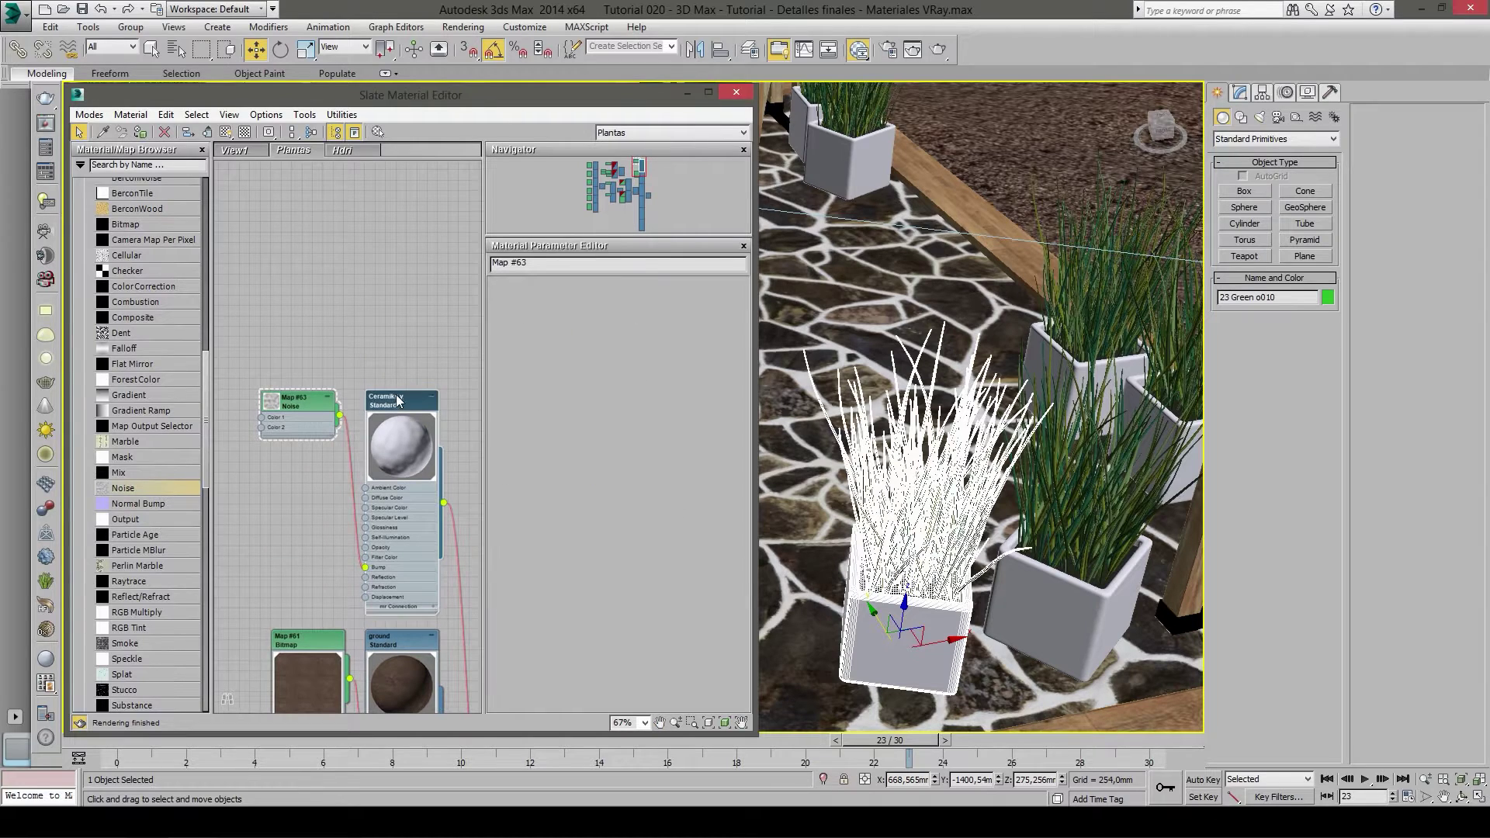
- Set the Ceramiks y ambient colour to a light grey with brightness 180
{"action": "left_click", "coordinate": [570, 364]}
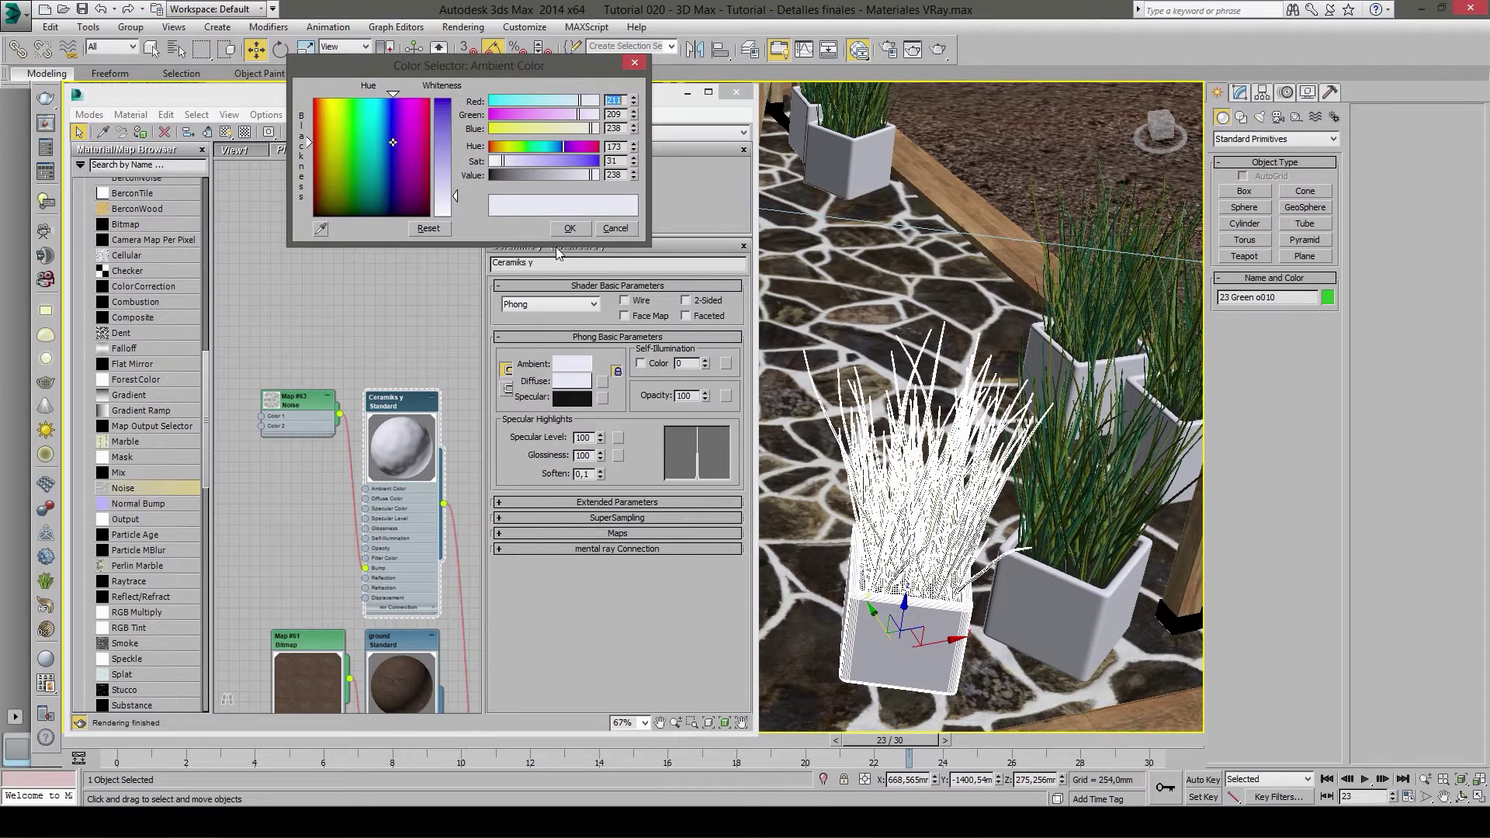
{"action": "double_click", "coordinate": [615, 175]}
{"action": "type", "text": "00"}
{"action": "key", "text": "Return"}
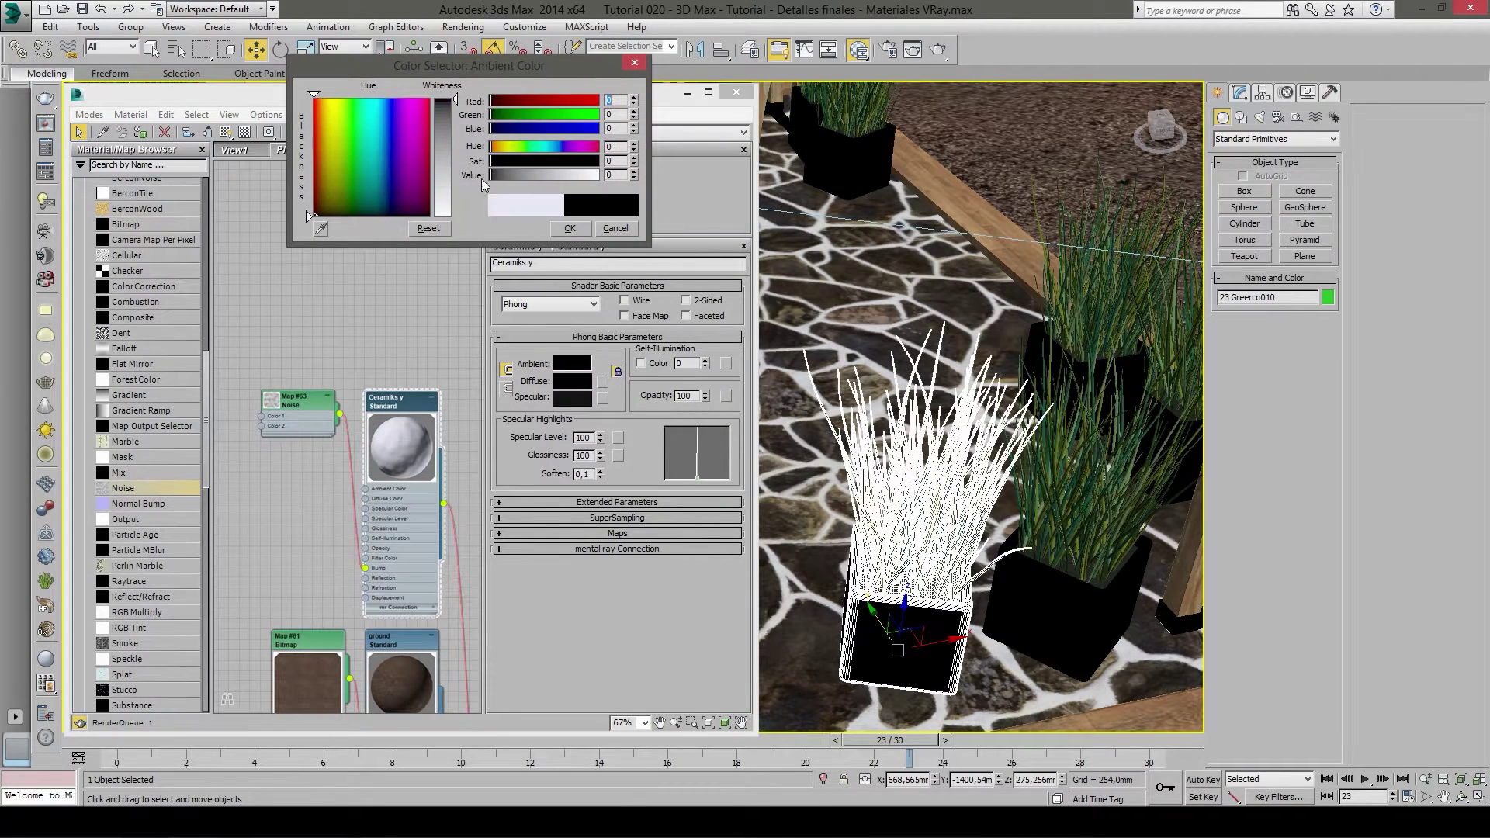
{"action": "type", "text": "180"}
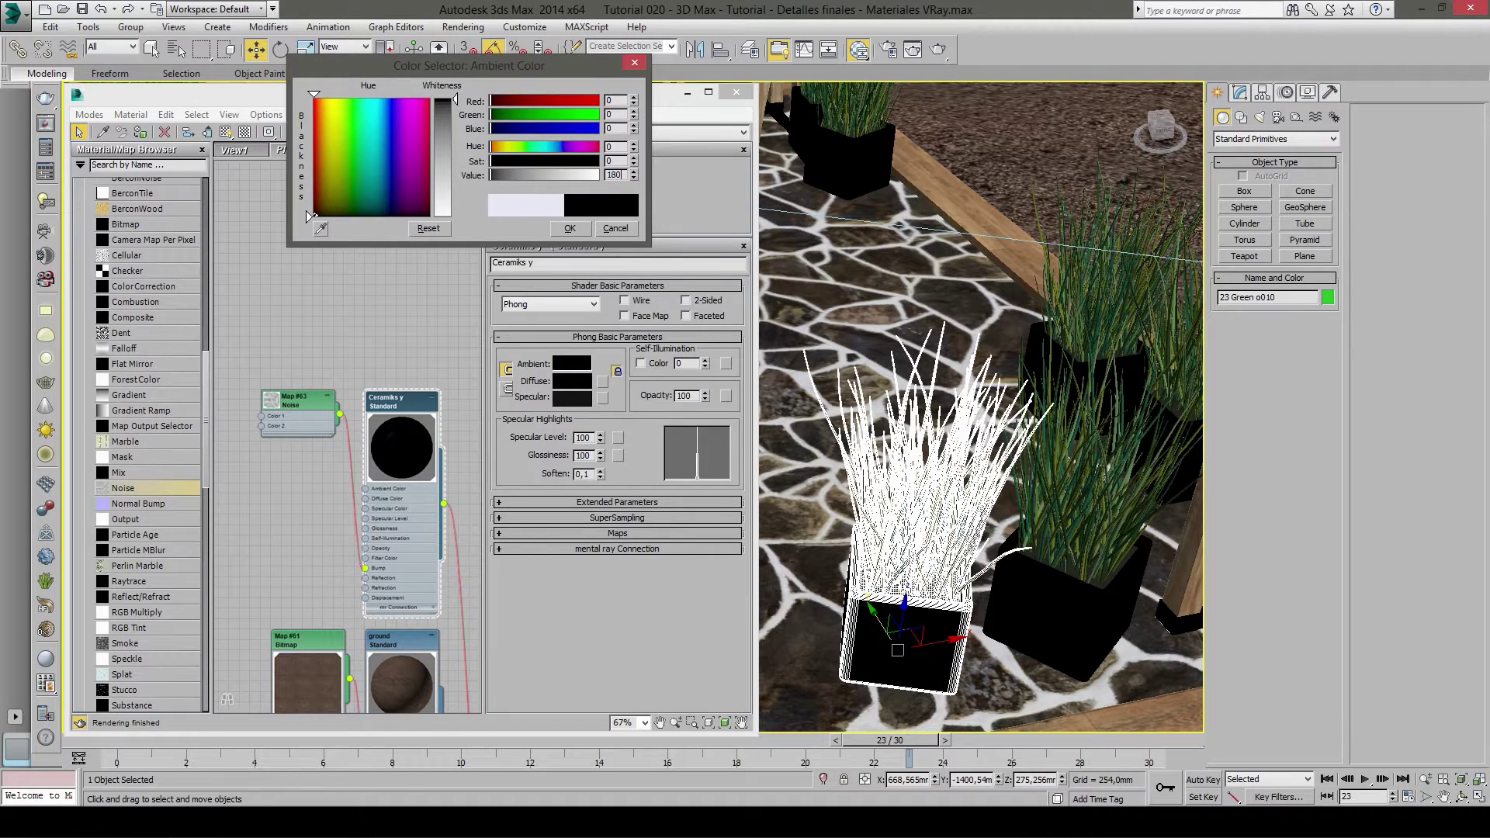
{"action": "key", "text": "Return"}
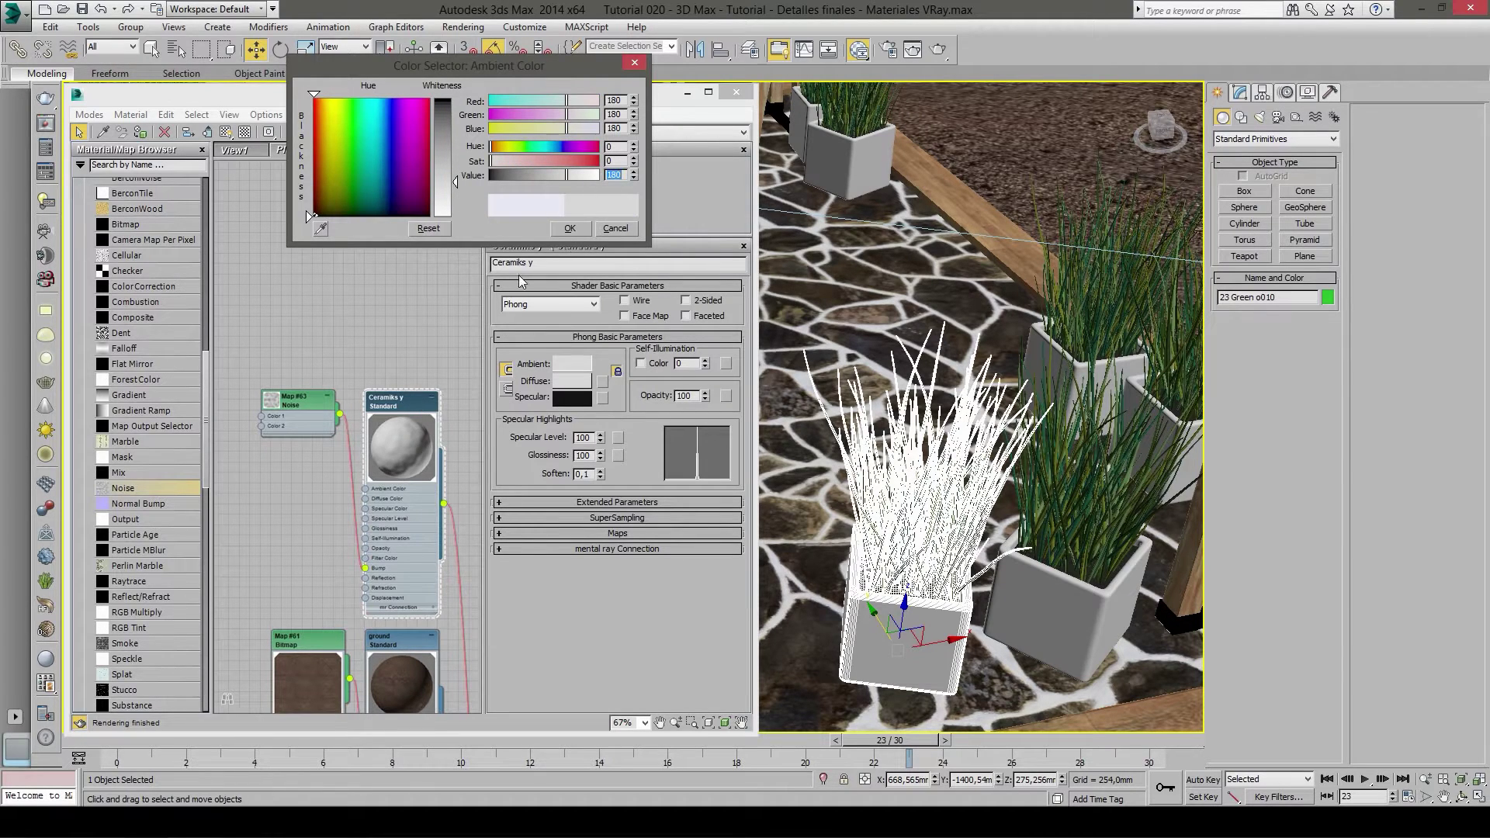
- Enter brightness 180 for the specular colour, then close the Color Selector
{"action": "left_click", "coordinate": [561, 398]}
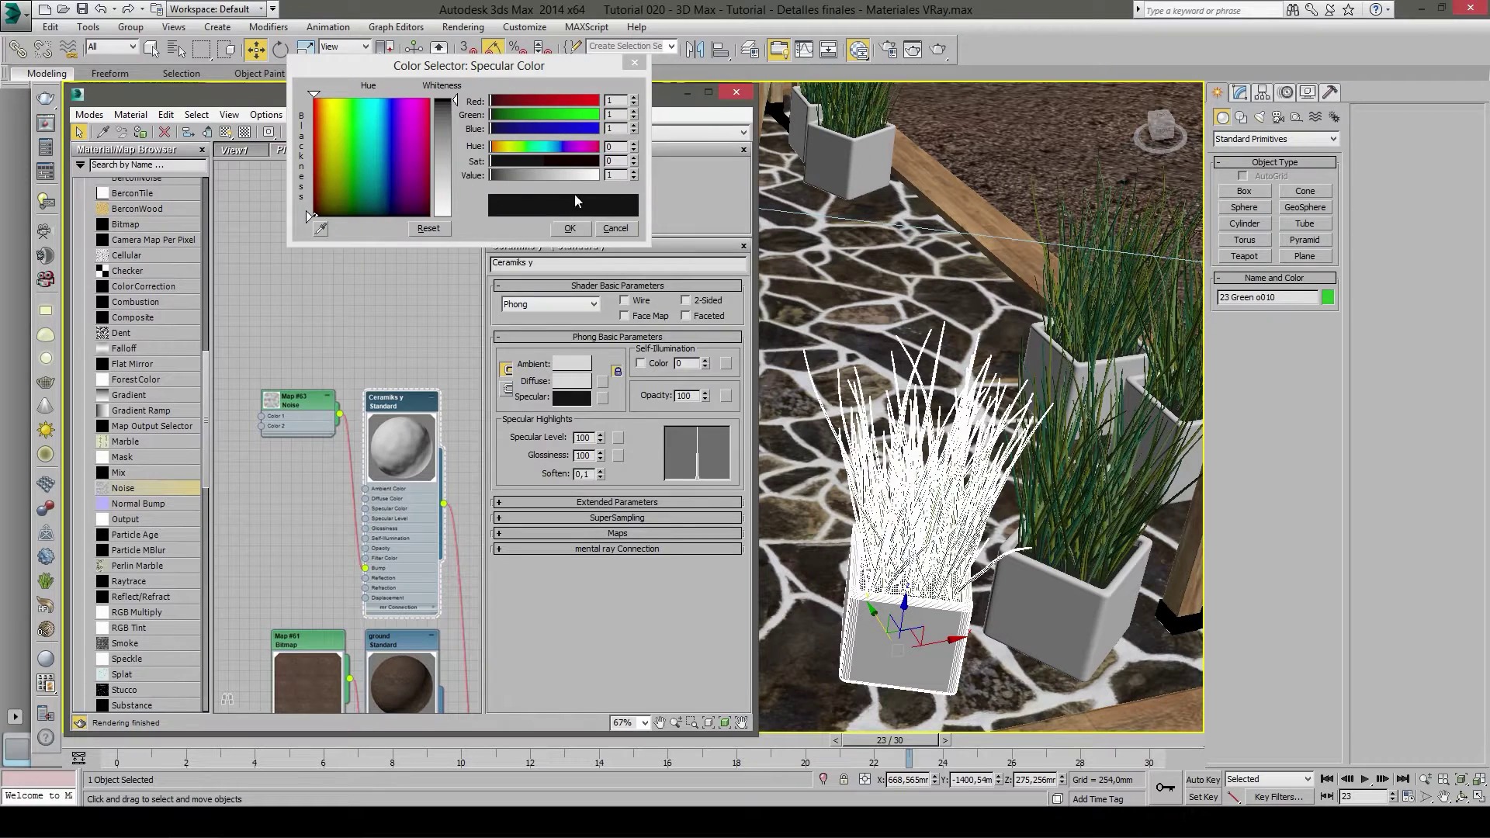
{"action": "double_click", "coordinate": [614, 176]}
{"action": "type", "text": "180"}
{"action": "key", "text": "Return"}
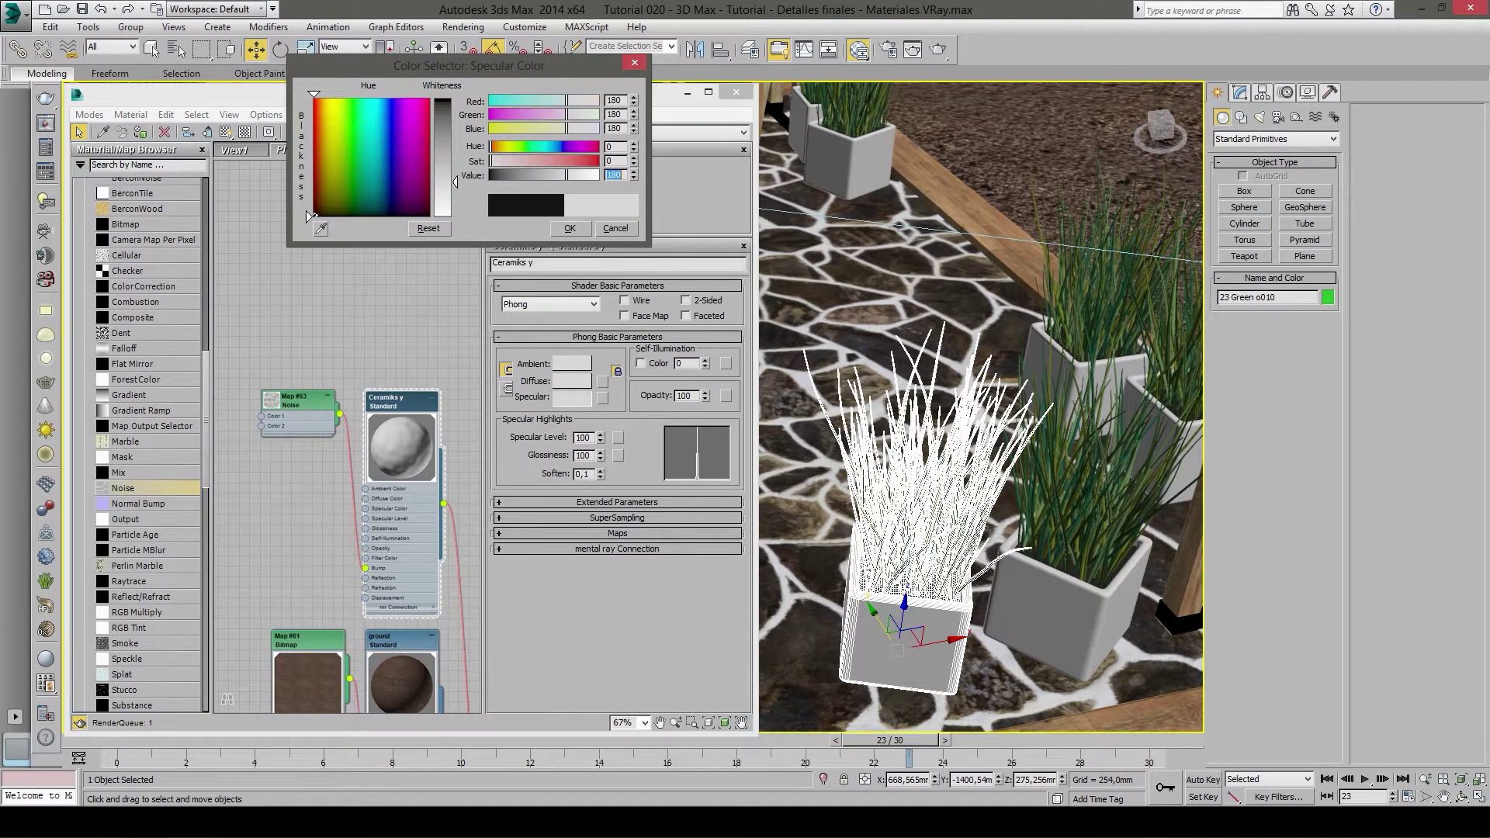
{"action": "scroll", "coordinate": [409, 454], "scroll_direction": "up", "scroll_amount": 5}
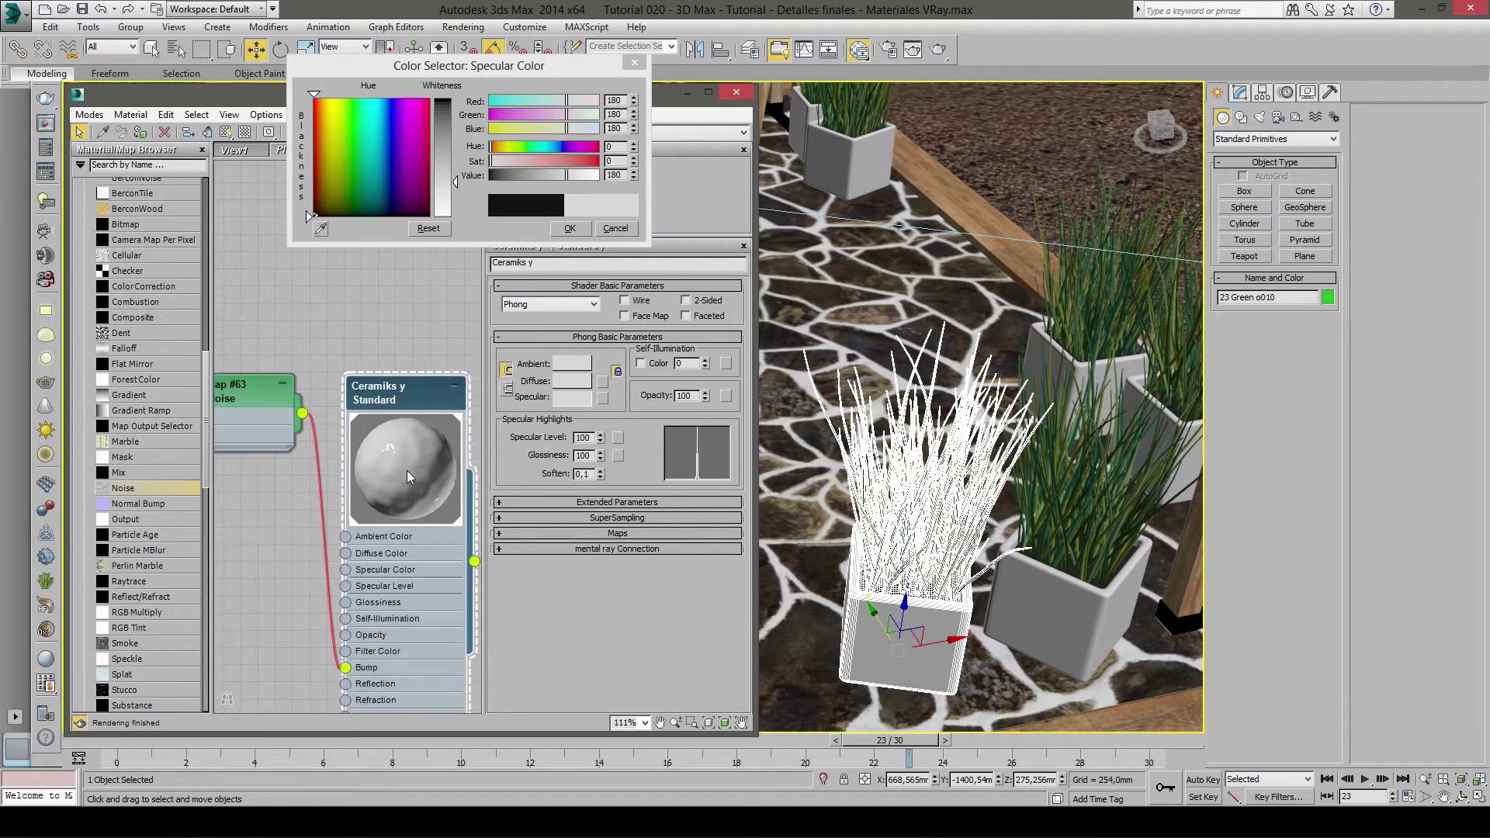
{"action": "left_click", "coordinate": [635, 62]}
{"action": "scroll", "coordinate": [371, 389], "scroll_direction": "down", "scroll_amount": 4}
{"action": "scroll", "coordinate": [350, 379], "scroll_direction": "down", "scroll_amount": 4}
{"action": "scroll", "coordinate": [338, 359], "scroll_direction": "down", "scroll_amount": 3}
{"action": "scroll", "coordinate": [379, 513], "scroll_direction": "up", "scroll_amount": 3}
{"action": "scroll", "coordinate": [379, 512], "scroll_direction": "up", "scroll_amount": 3}
- Select the Rosas florero vase group on the table and zoom in on it
{"action": "scroll", "coordinate": [379, 513], "scroll_direction": "up", "scroll_amount": 3}
{"action": "left_click", "coordinate": [1080, 569]}
{"action": "scroll", "coordinate": [1047, 578], "scroll_direction": "up", "scroll_amount": 2}
{"action": "mouse_move", "coordinate": [1047, 578]}
{"action": "middle_mouse_down"}
{"action": "mouse_move", "coordinate": [1016, 578]}
{"action": "mouse_move", "coordinate": [1018, 518]}
{"action": "middle_mouse_up"}
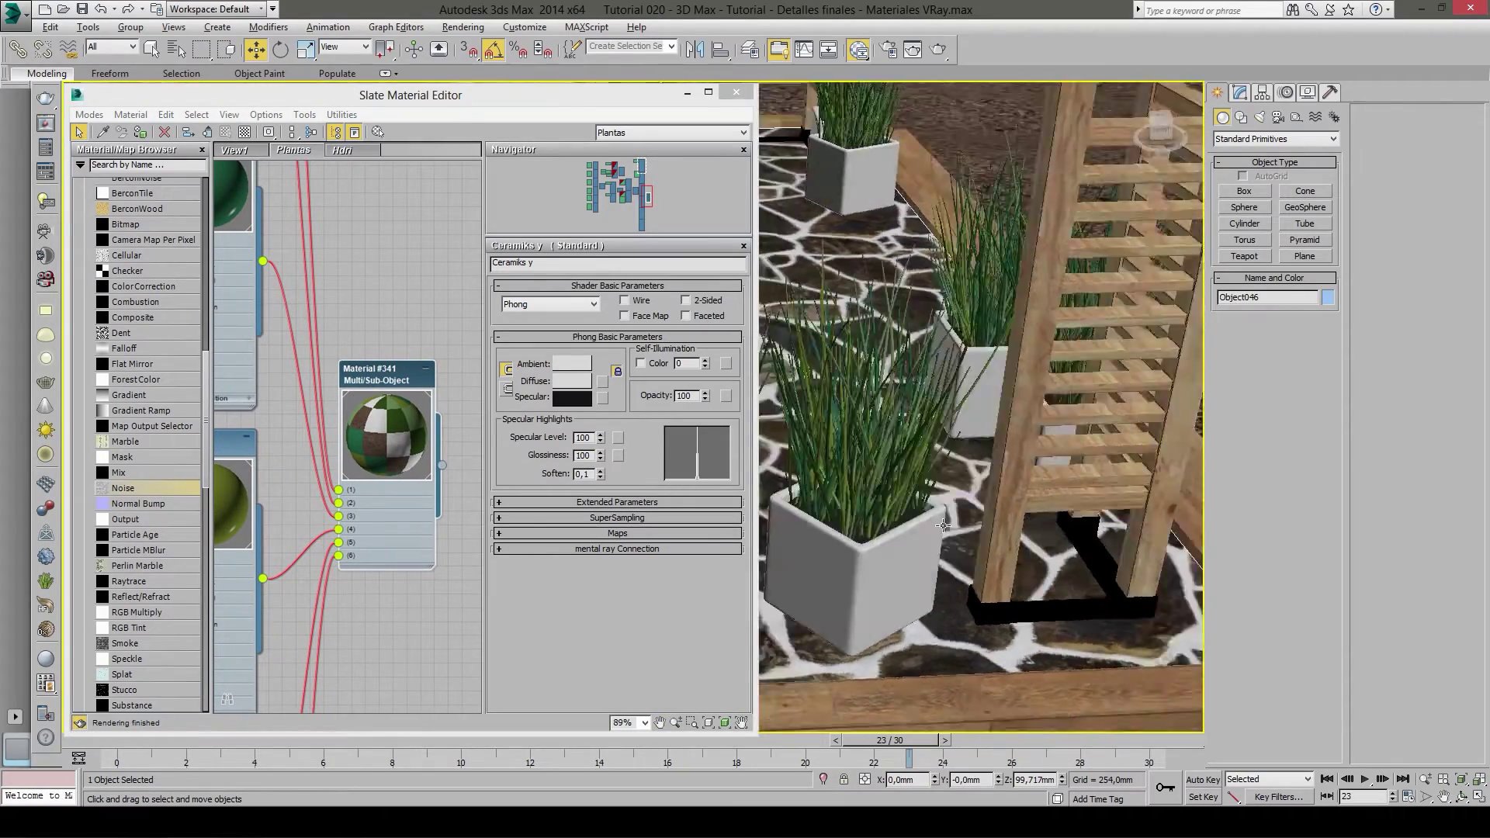
{"action": "scroll", "coordinate": [1017, 518], "scroll_direction": "down", "scroll_amount": 5}
{"action": "scroll", "coordinate": [1017, 517], "scroll_direction": "up", "scroll_amount": 3}
{"action": "scroll", "coordinate": [1018, 518], "scroll_direction": "down", "scroll_amount": 3}
{"action": "middle_click_drag", "start_coordinate": [1018, 517], "coordinate": [1083, 536]}
{"action": "key", "text": "z"}
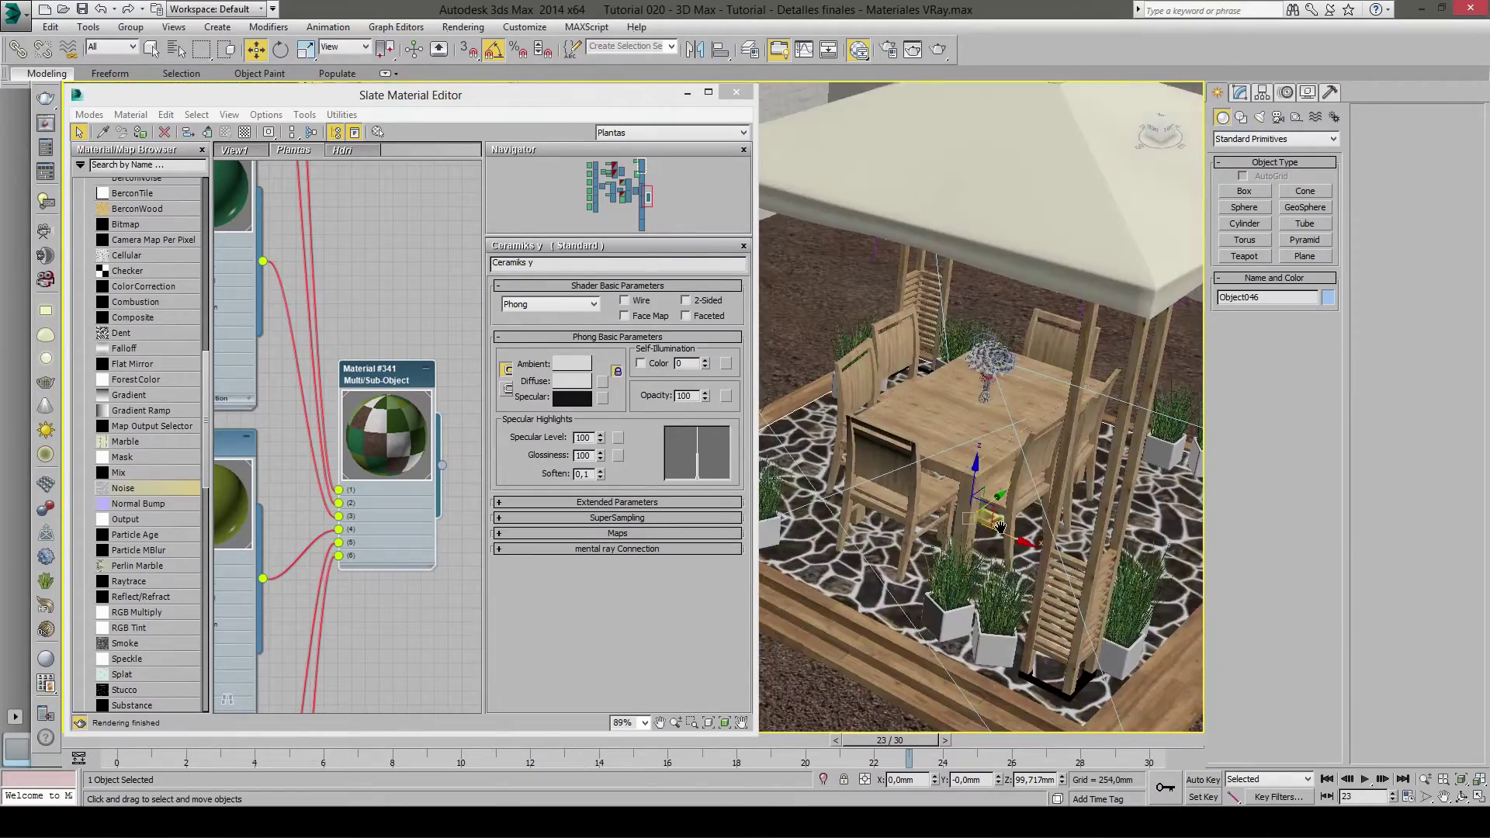
{"action": "left_click", "coordinate": [966, 474]}
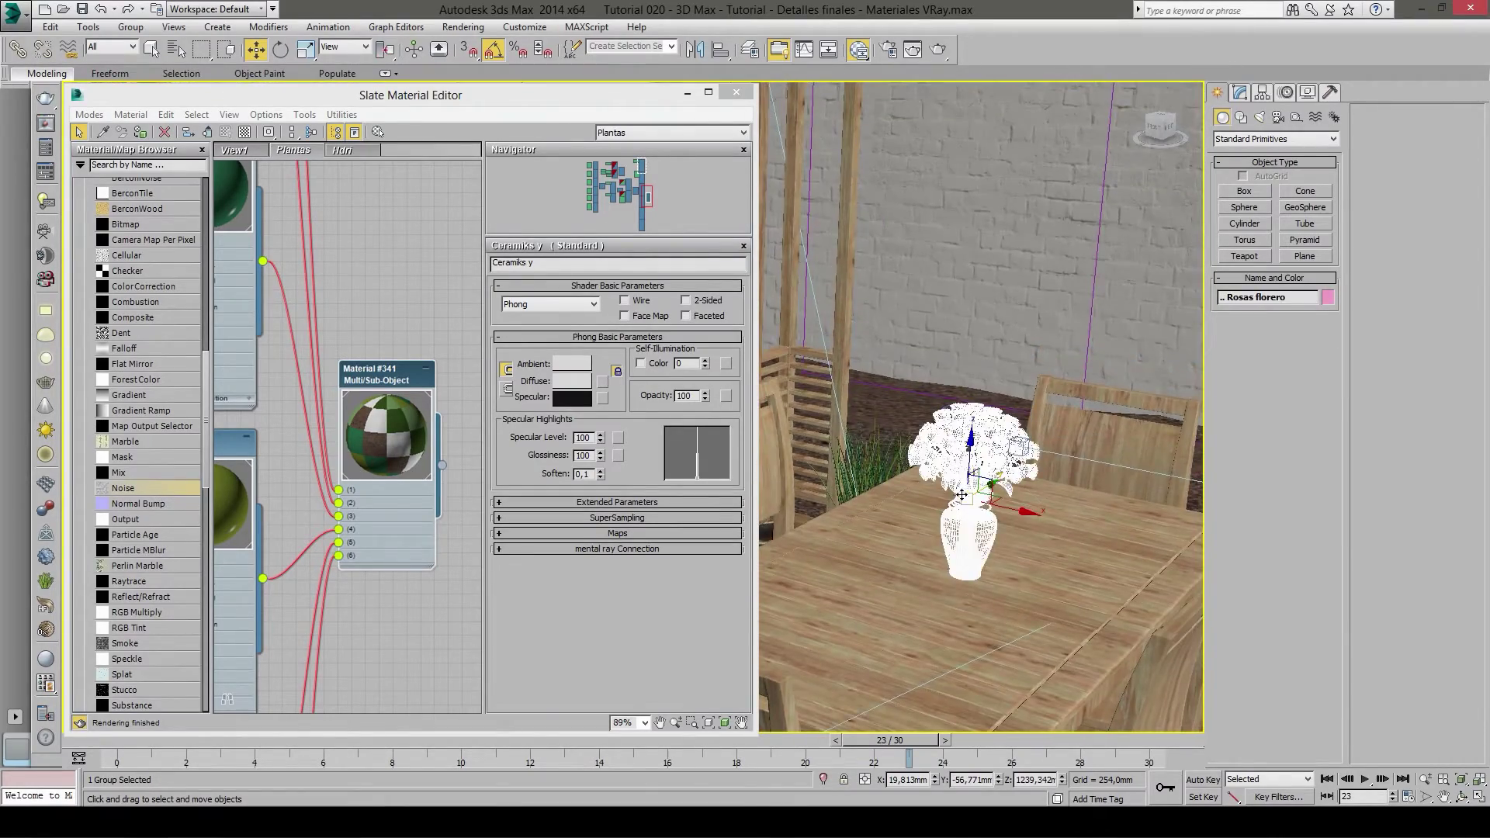
{"action": "key", "text": "z"}
{"action": "middle_click_drag", "start_coordinate": [973, 481], "coordinate": [997, 444], "text": "alt"}
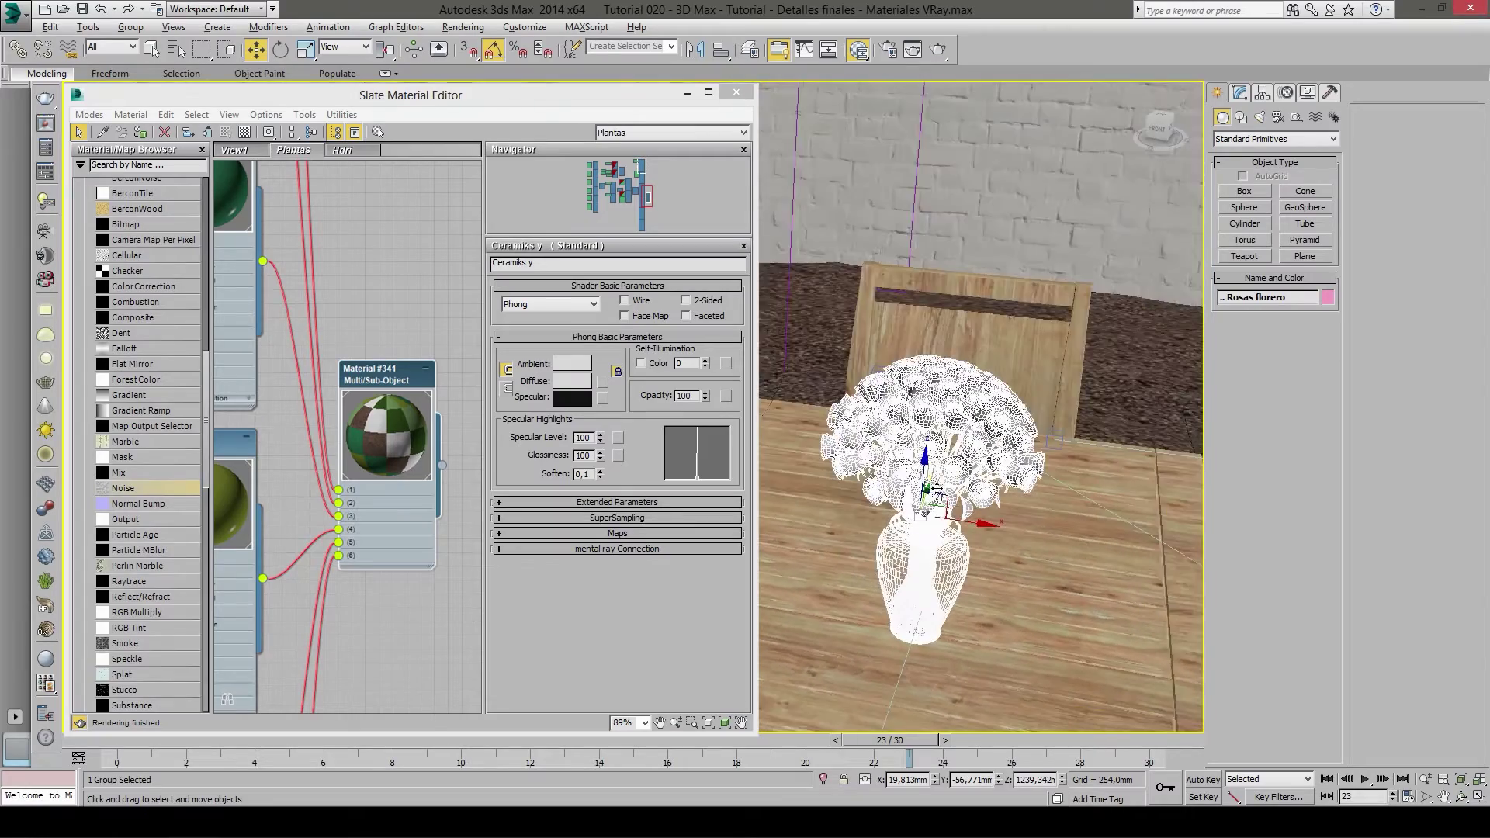
{"action": "middle_click_drag", "start_coordinate": [998, 444], "coordinate": [1031, 404], "text": "alt"}
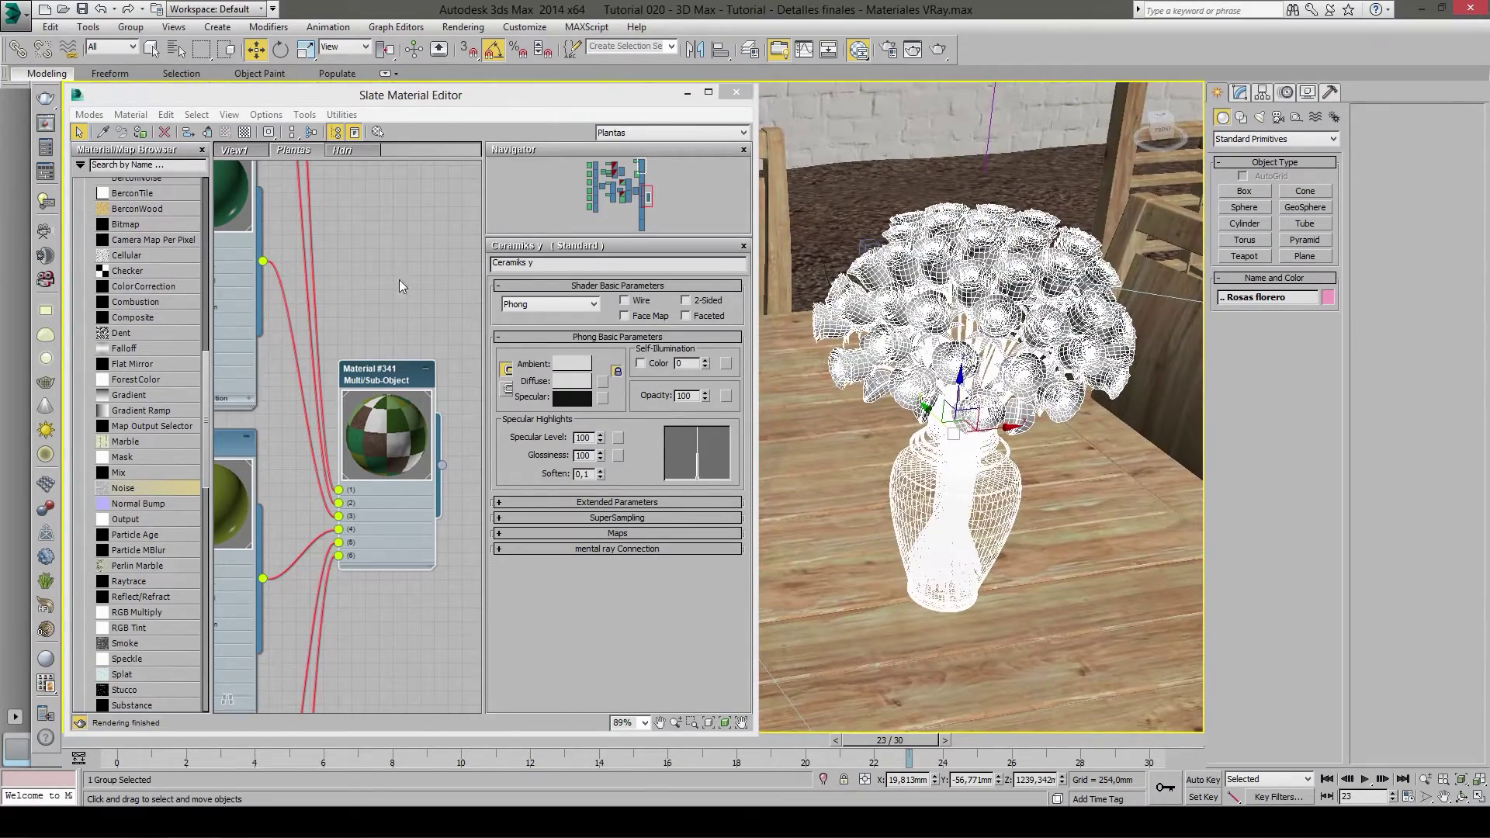
- Open the Rosas florero group using Group > Open
{"action": "left_click", "coordinate": [380, 295]}
{"action": "scroll", "coordinate": [364, 309], "scroll_direction": "down", "scroll_amount": 3}
{"action": "scroll", "coordinate": [342, 443], "scroll_direction": "down", "scroll_amount": 2}
{"action": "middle_click_drag", "start_coordinate": [410, 461], "coordinate": [378, 461]}
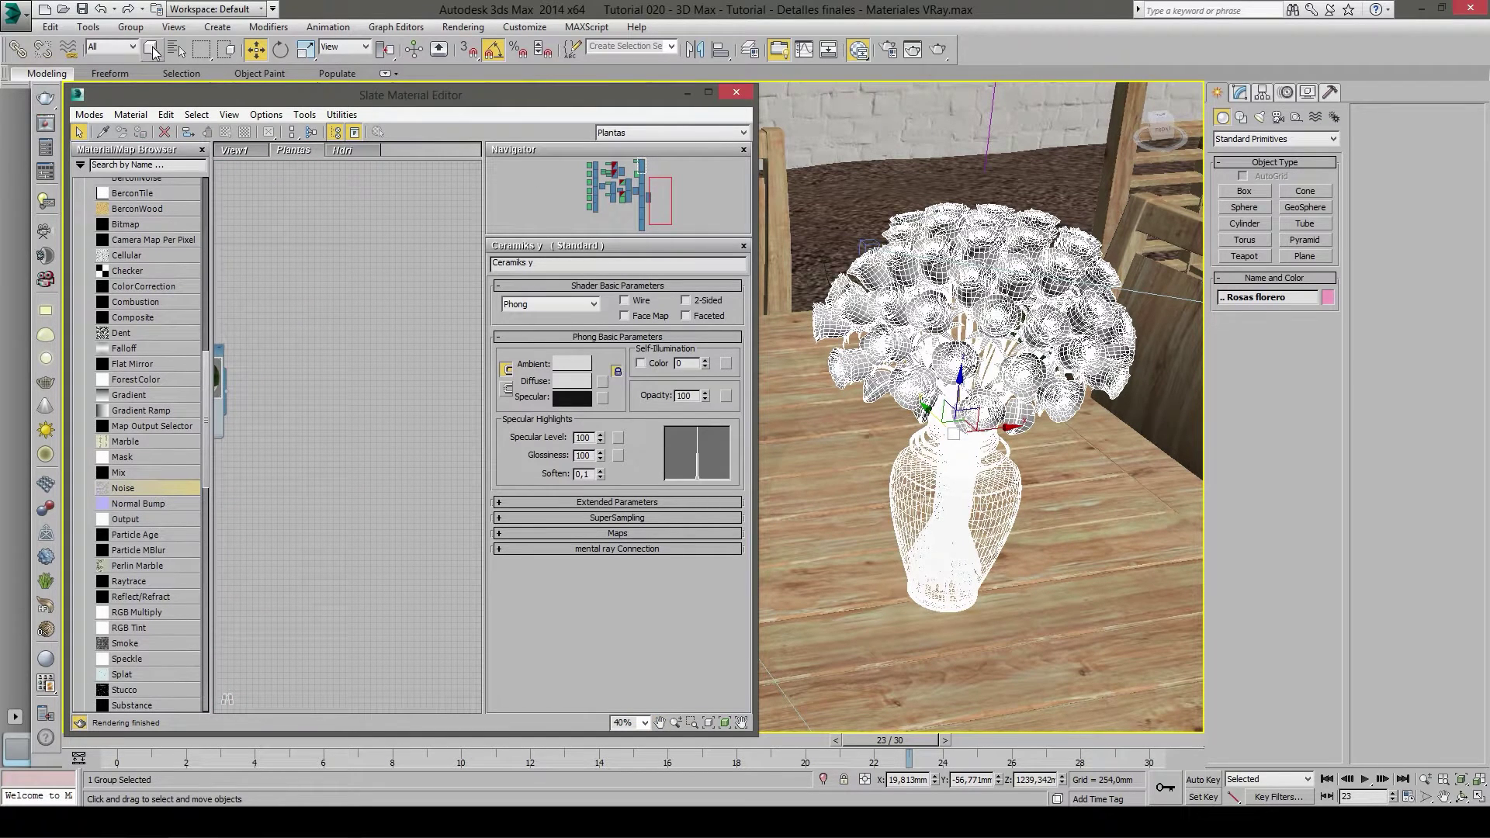
{"action": "left_click", "coordinate": [130, 27]}
{"action": "left_click", "coordinate": [150, 85]}
- Select the cgaxis_plants_11_01 rose bouquet inside the group and orbit around it
{"action": "left_click", "coordinate": [916, 295]}
{"action": "middle_click_drag", "start_coordinate": [915, 295], "coordinate": [969, 359], "text": "alt"}
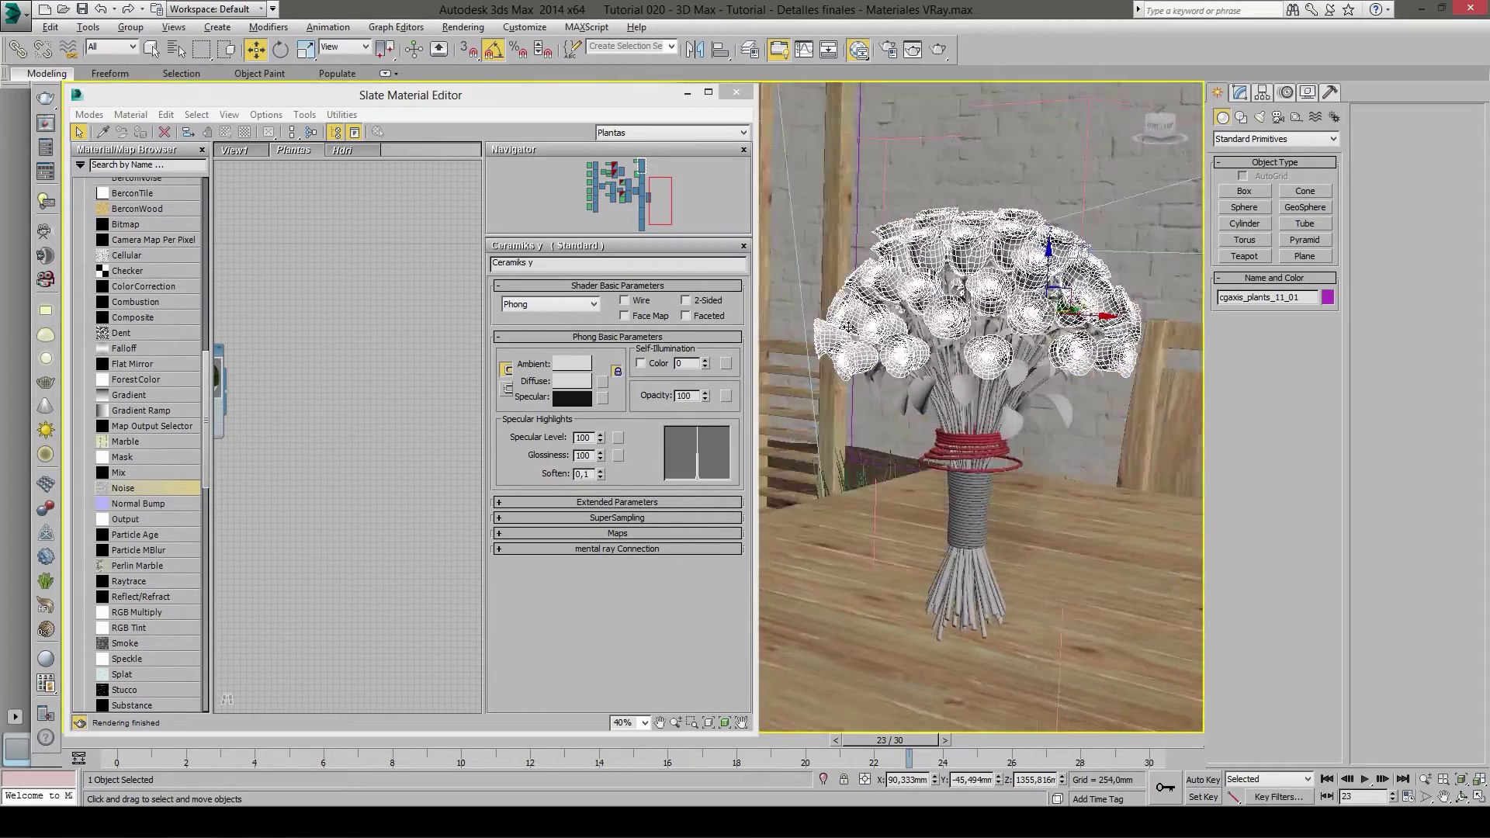
{"action": "middle_click_drag", "start_coordinate": [1024, 444], "coordinate": [979, 398], "text": "alt"}
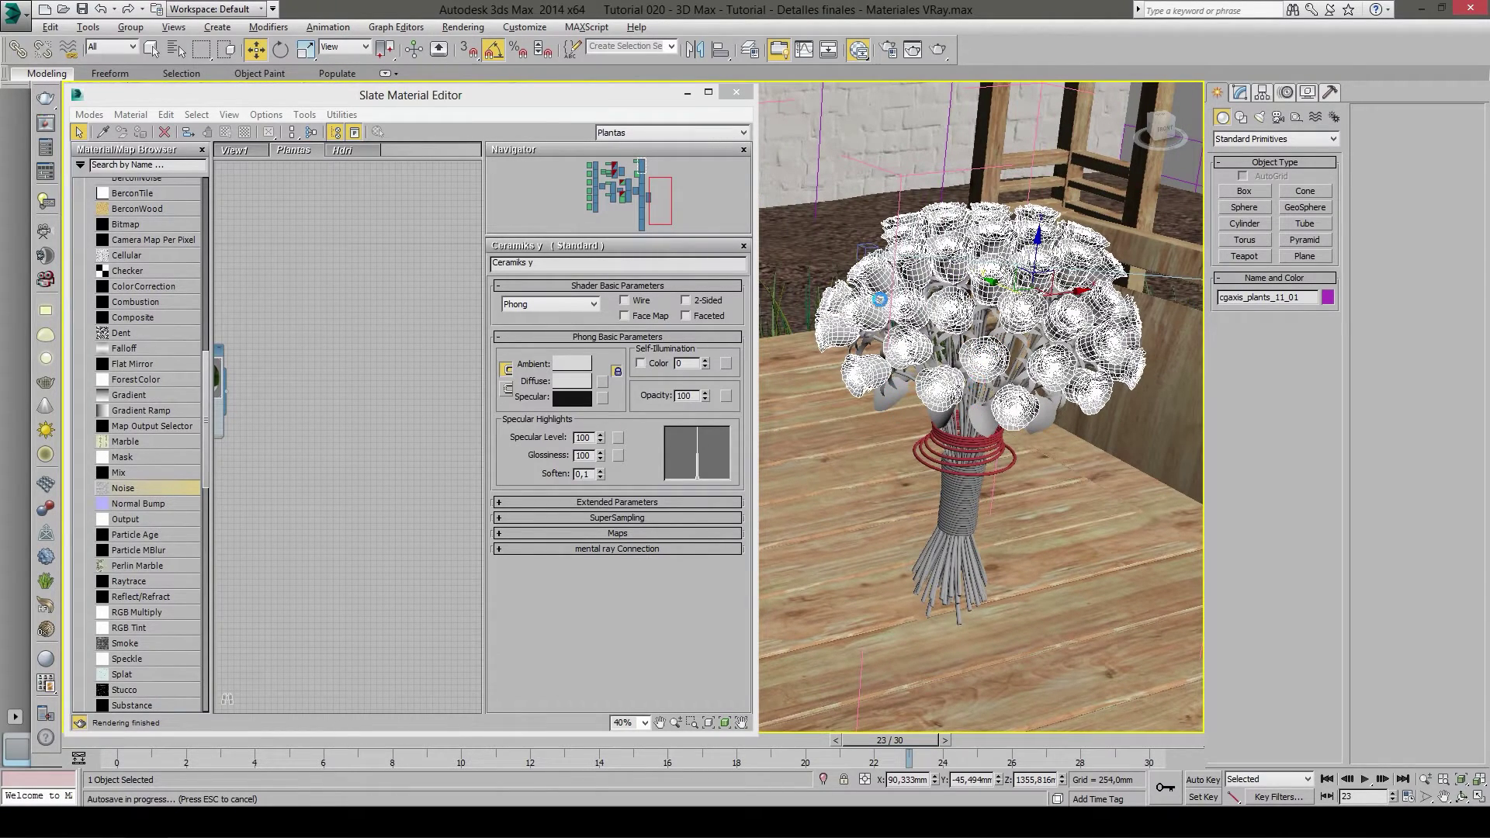
{"action": "middle_click_drag", "start_coordinate": [1060, 371], "coordinate": [1012, 407], "text": "alt"}
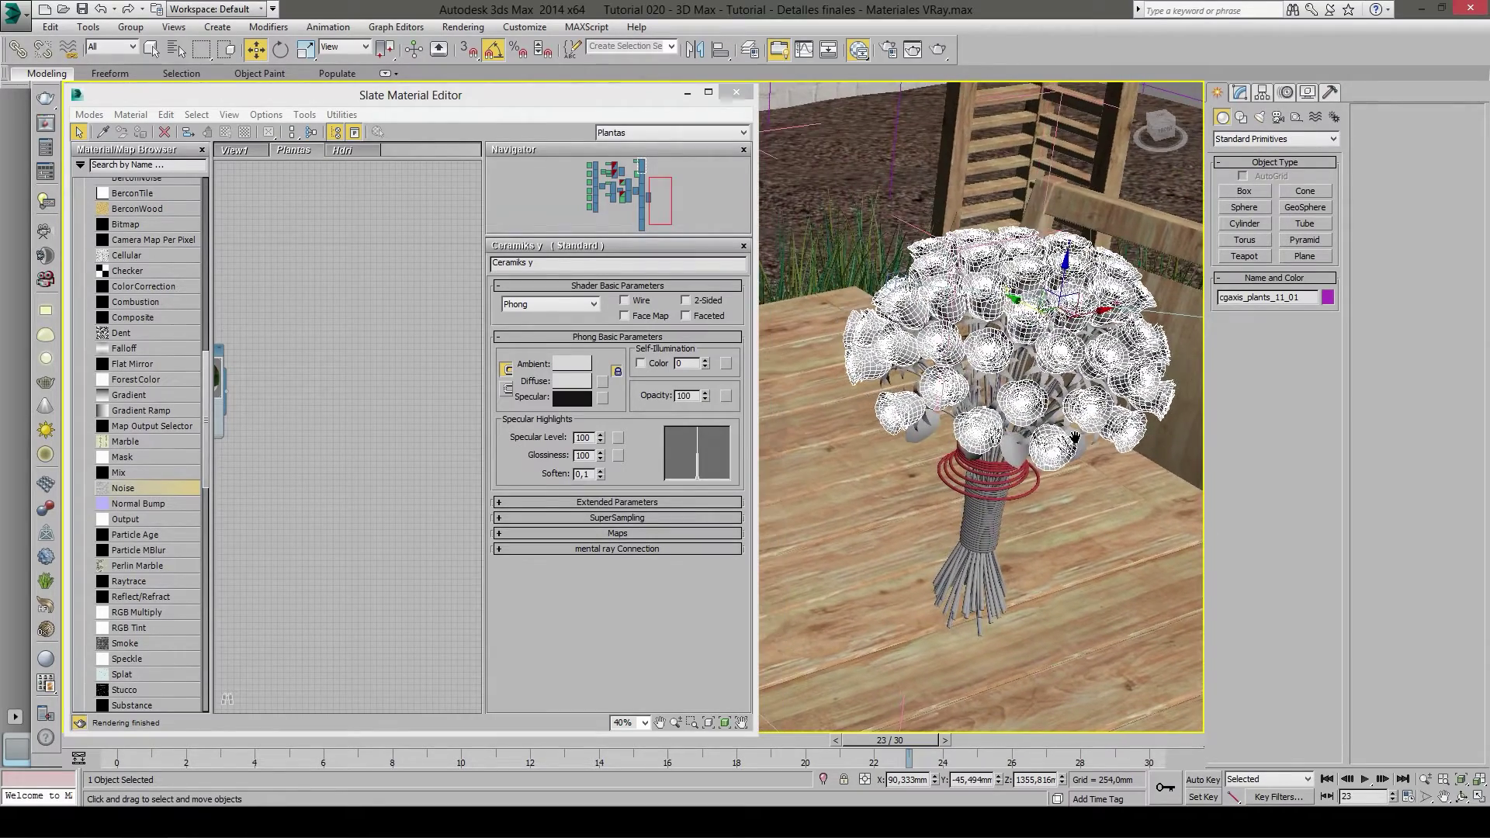
{"action": "middle_click_drag", "start_coordinate": [1012, 407], "coordinate": [1036, 419], "text": "alt"}
{"action": "key", "text": "q"}
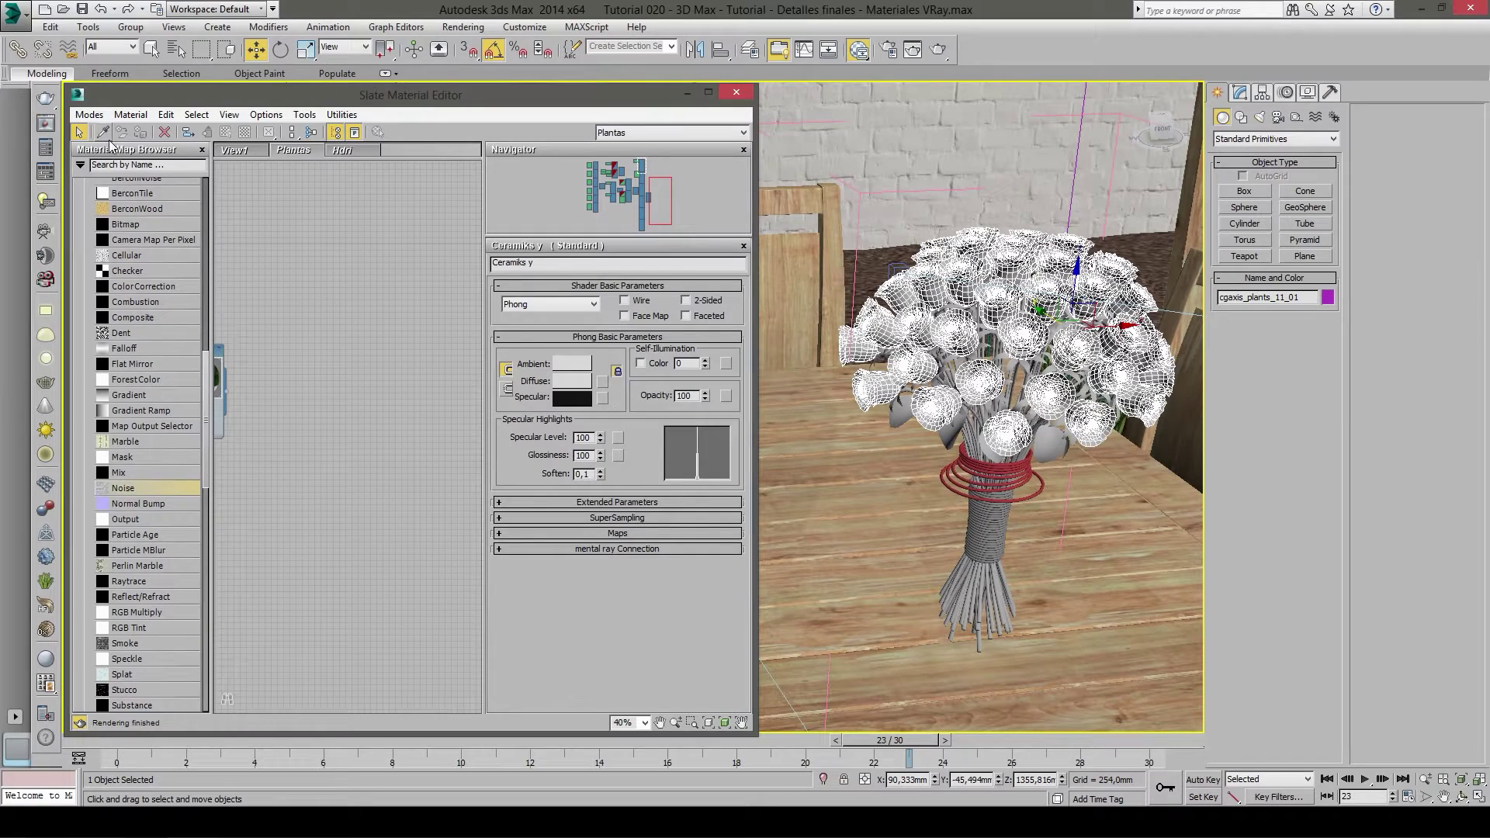
- Pick the bouquet's material into the Slate editor and bring its nodes into view
{"action": "left_click", "coordinate": [943, 313]}
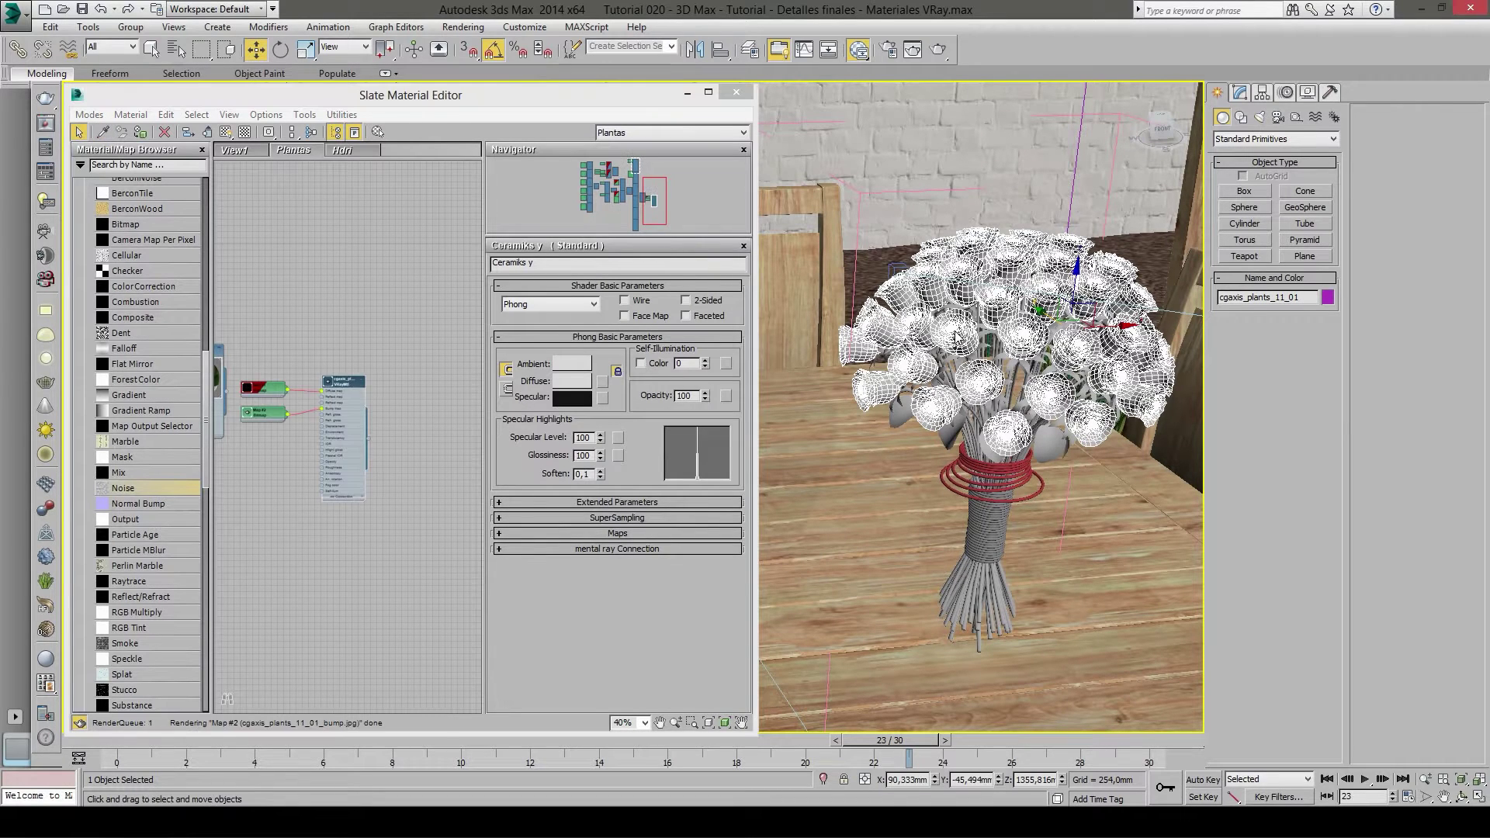
{"action": "right_click", "coordinate": [423, 456]}
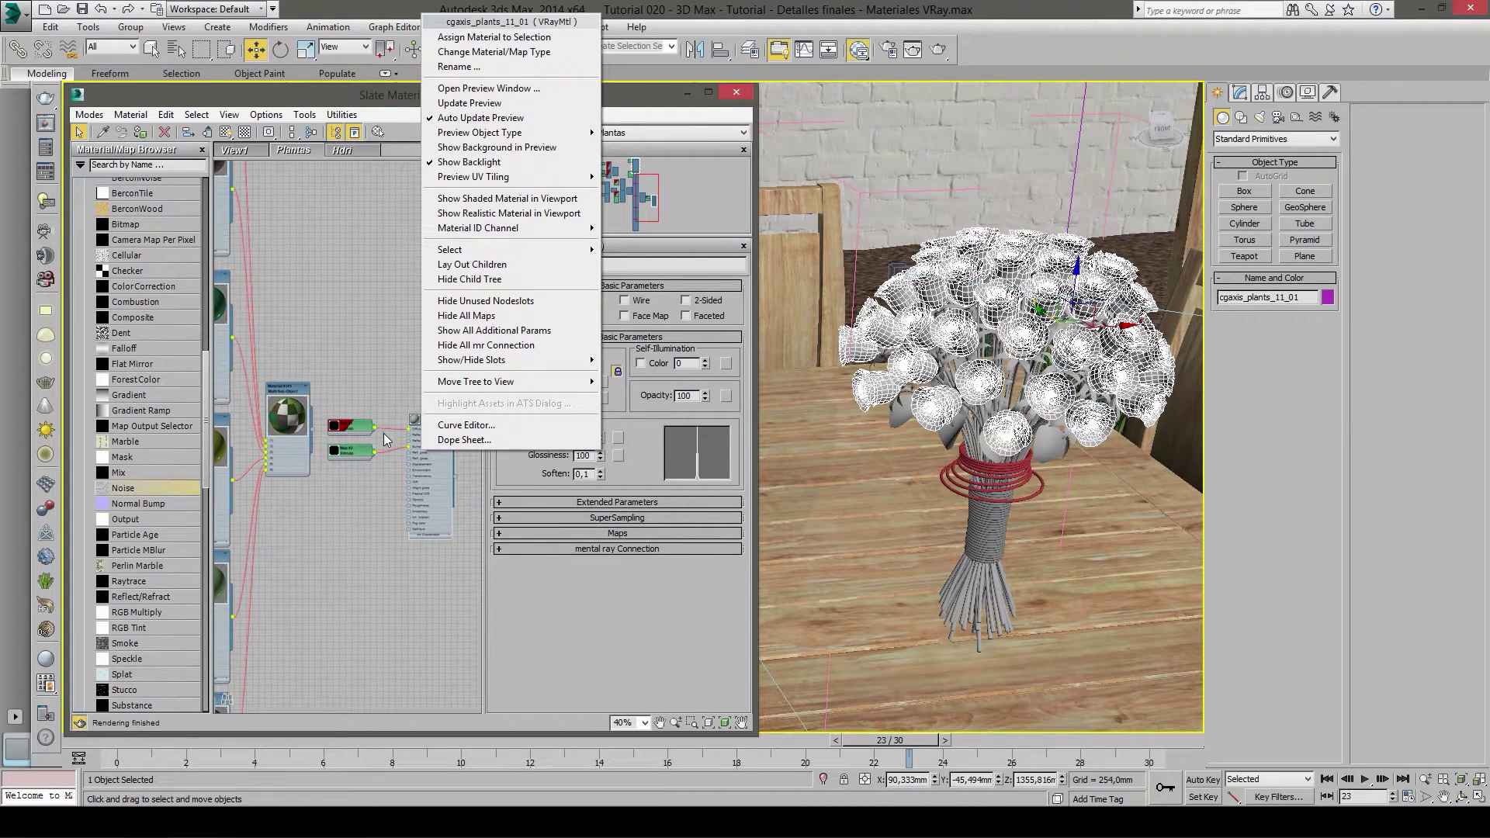
{"action": "left_click", "coordinate": [384, 465]}
{"action": "scroll", "coordinate": [384, 464], "scroll_direction": "up", "scroll_amount": 2}
{"action": "scroll", "coordinate": [388, 450], "scroll_direction": "up", "scroll_amount": 2}
{"action": "scroll", "coordinate": [398, 434], "scroll_direction": "up", "scroll_amount": 3}
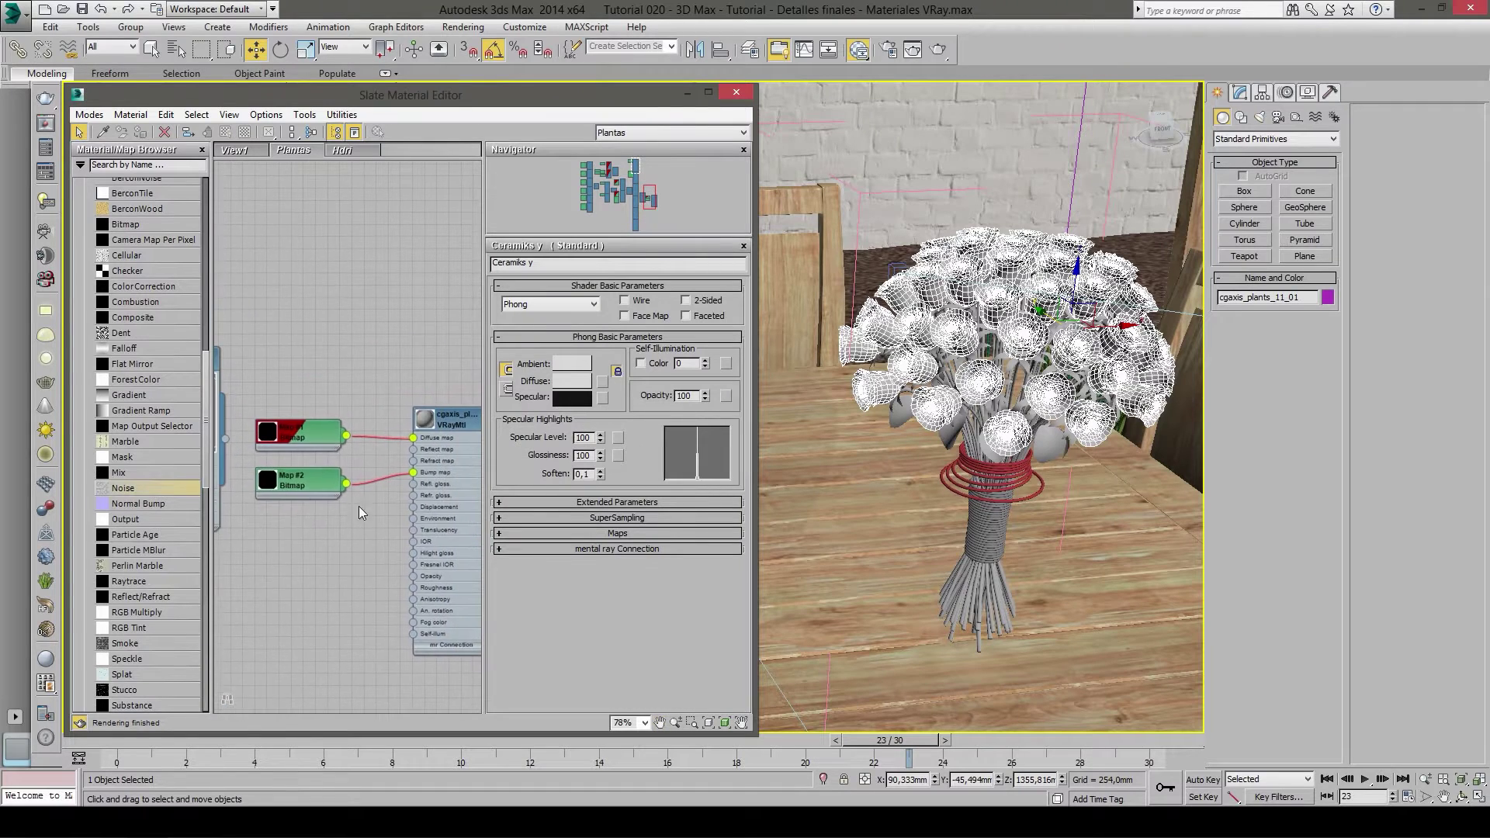
{"action": "middle_click_drag", "start_coordinate": [450, 365], "coordinate": [379, 331]}
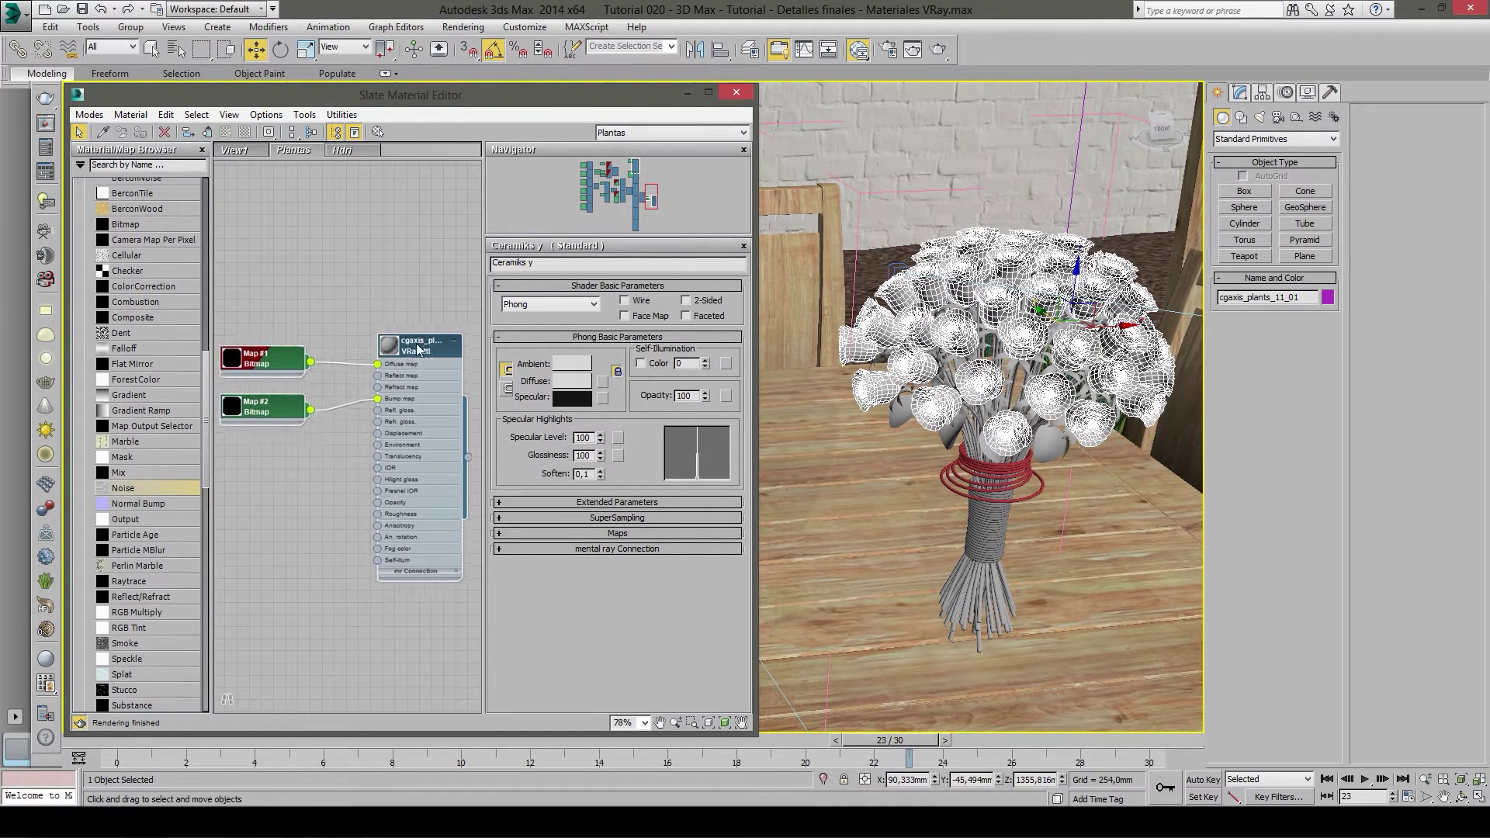
- Rename the bouquet's VRayMtl to Rosas and display the Map #1 bitmap's parameters
{"action": "double_click", "coordinate": [419, 325]}
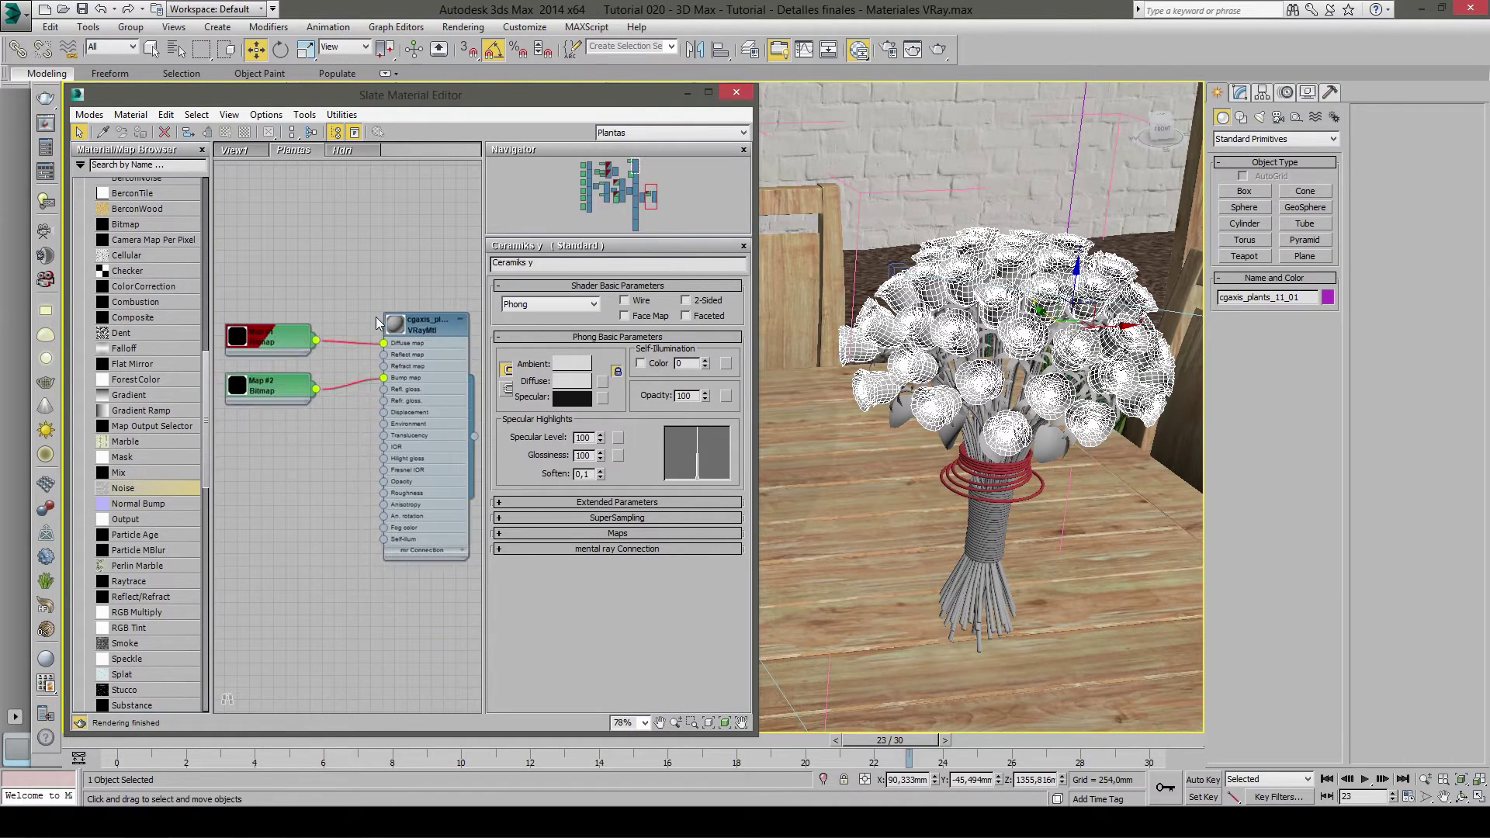
{"action": "double_click", "coordinate": [579, 263]}
{"action": "type", "text": "Rosas"}
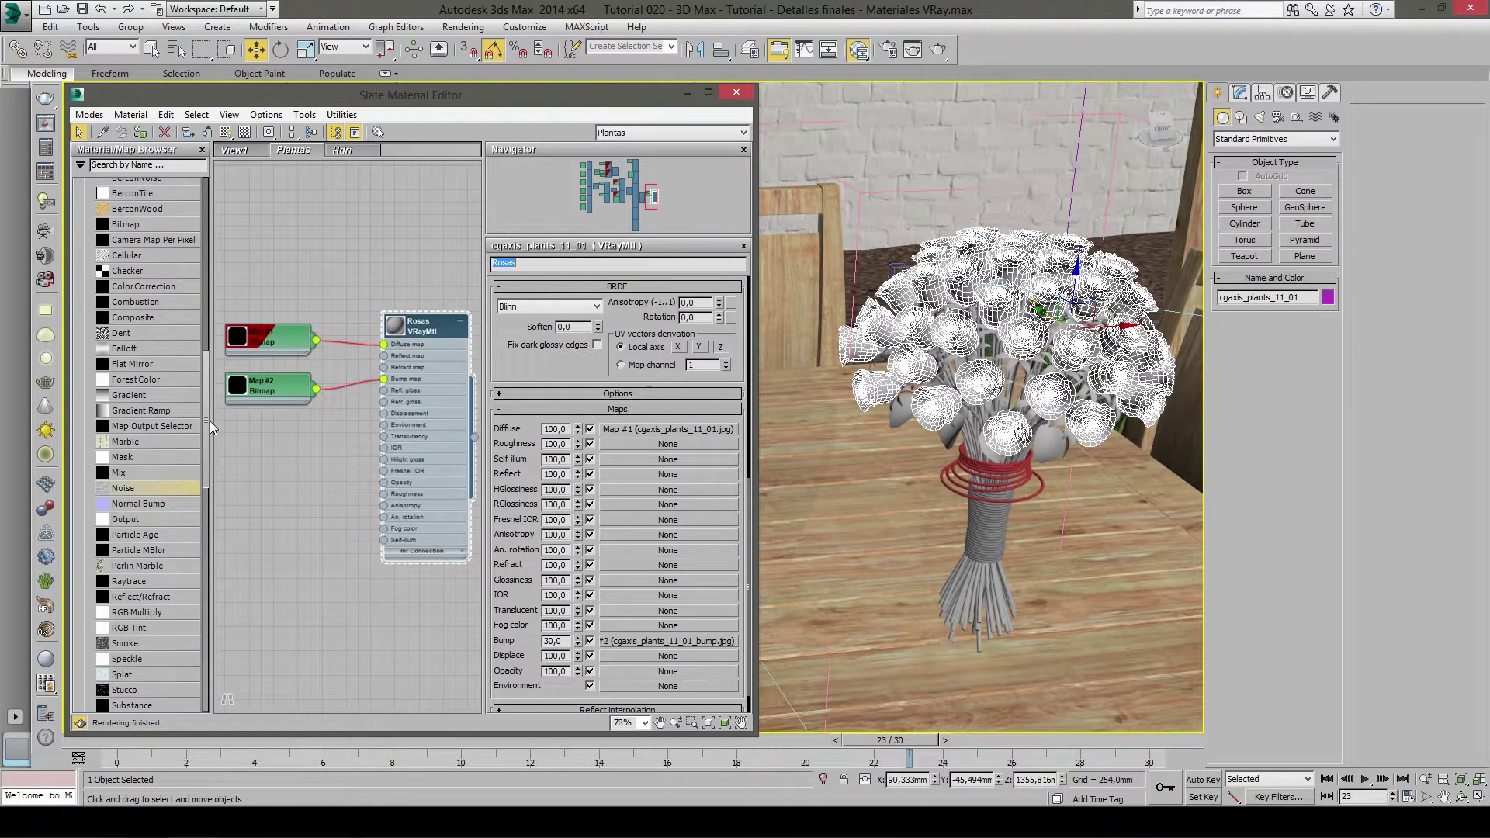
{"action": "scroll", "coordinate": [212, 427], "scroll_direction": "up", "scroll_amount": 1}
{"action": "scroll", "coordinate": [256, 419], "scroll_direction": "up", "scroll_amount": 1}
{"action": "scroll", "coordinate": [295, 419], "scroll_direction": "up", "scroll_amount": 1}
{"action": "double_click", "coordinate": [307, 419]}
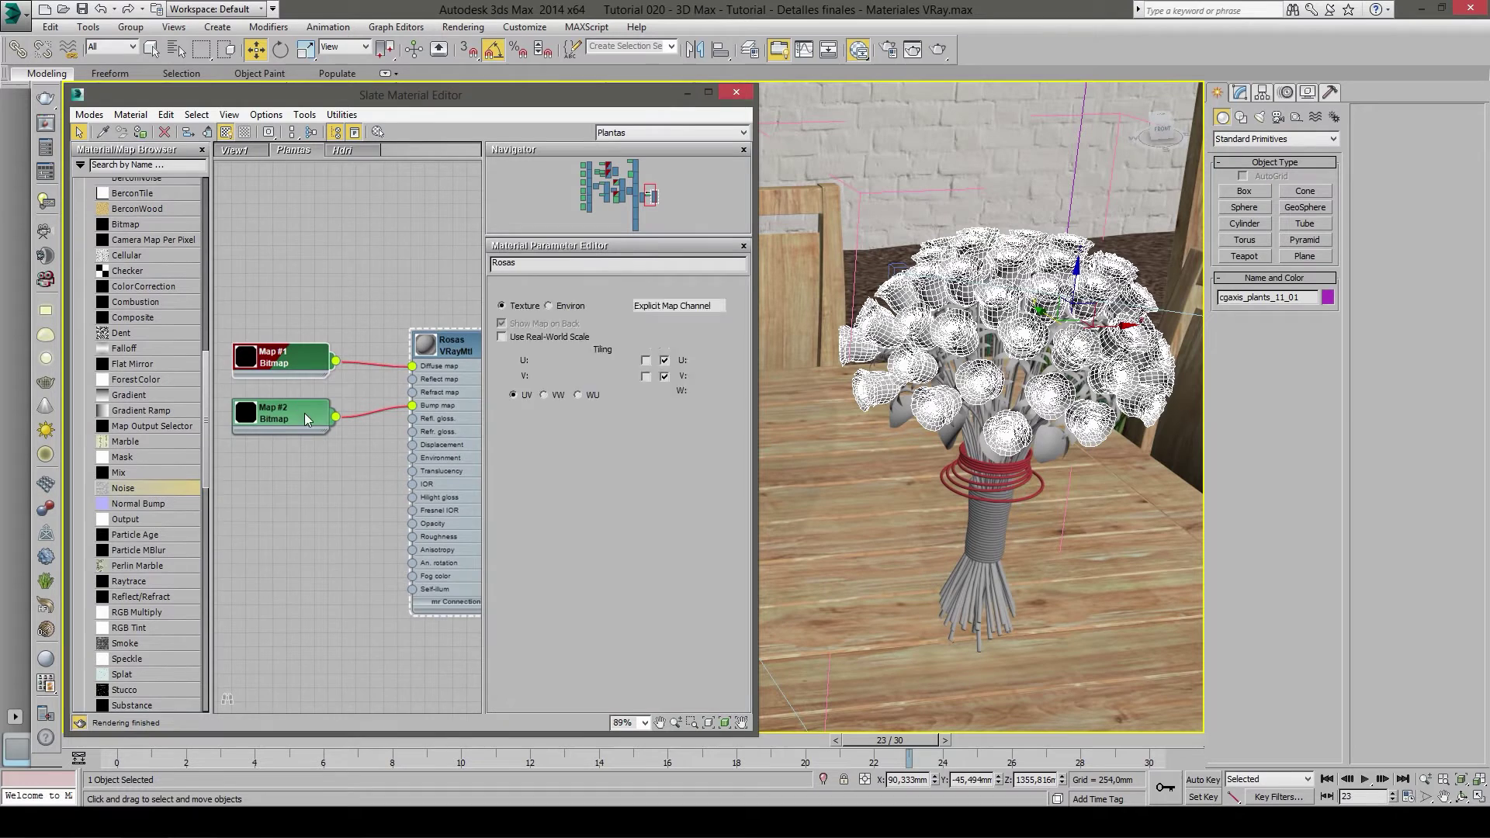
{"action": "double_click", "coordinate": [280, 353]}
{"action": "middle_click_drag", "start_coordinate": [355, 416], "coordinate": [374, 400]}
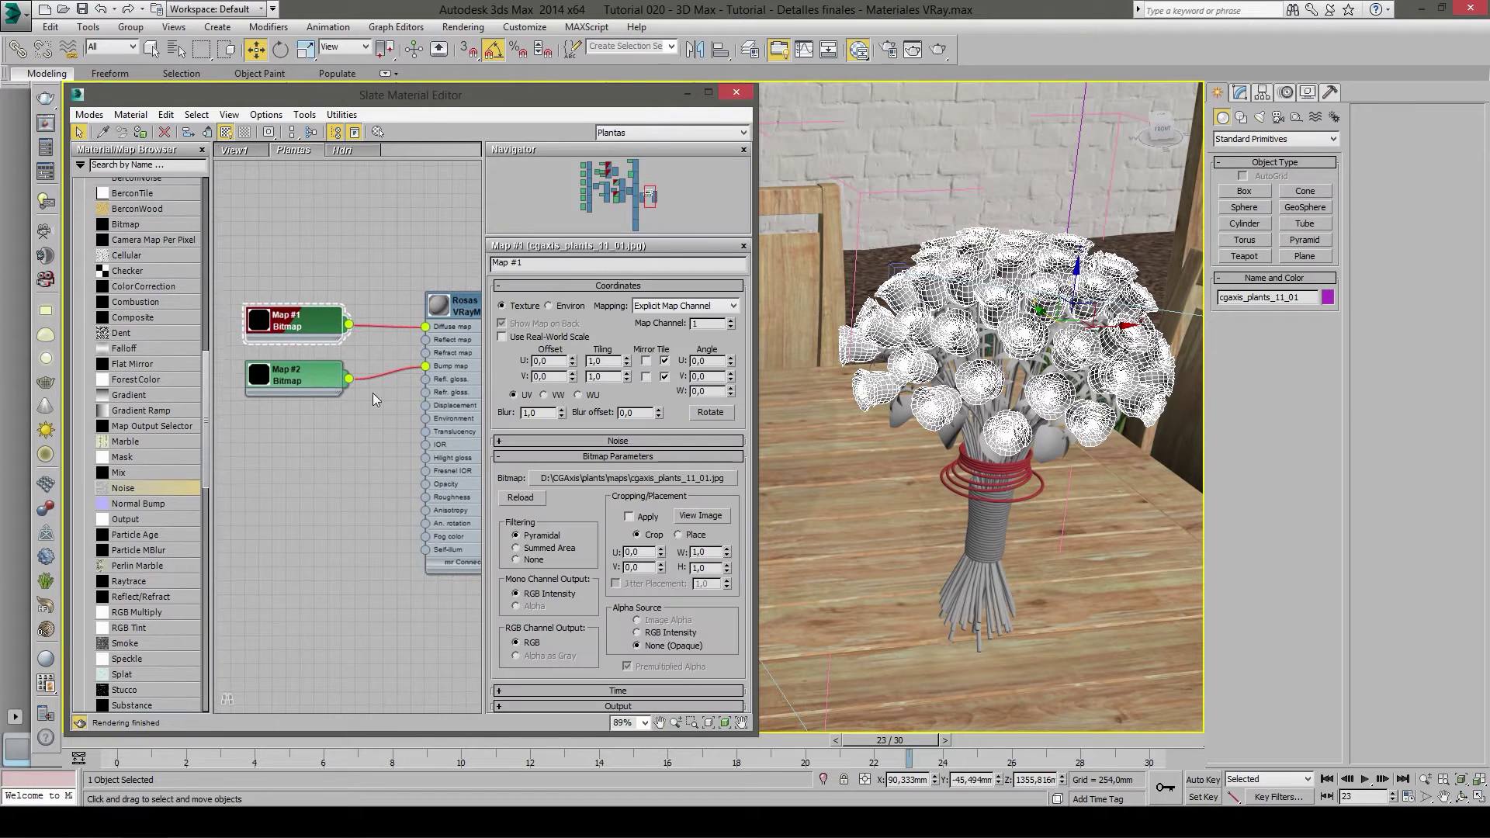
- Start choosing a new image for Map #1, then cancel the Select Bitmap dialog
{"action": "left_click", "coordinate": [563, 480]}
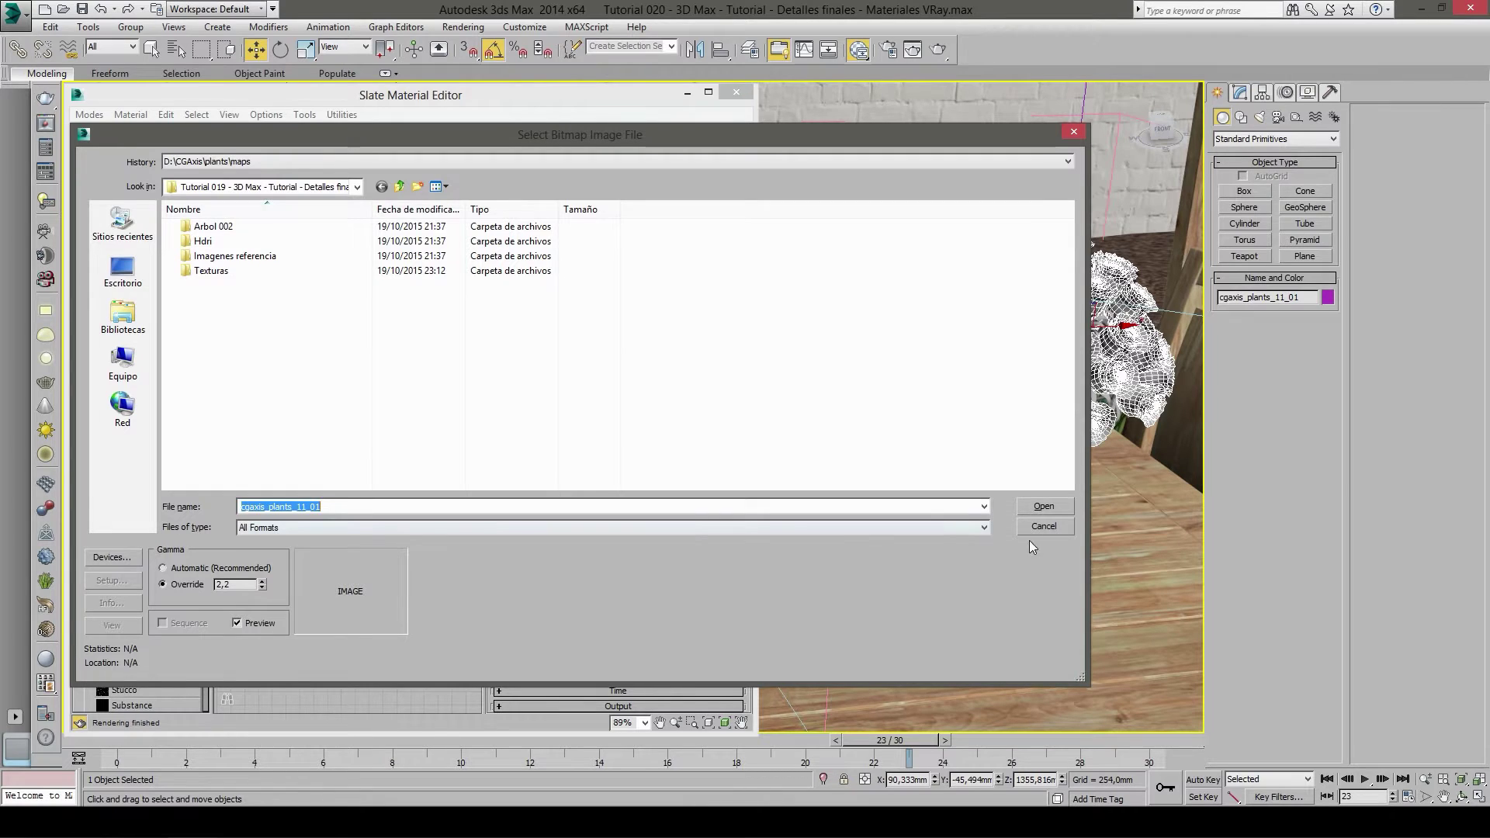
{"action": "left_click", "coordinate": [1043, 527]}
{"action": "middle_click_drag", "start_coordinate": [317, 428], "coordinate": [342, 426]}
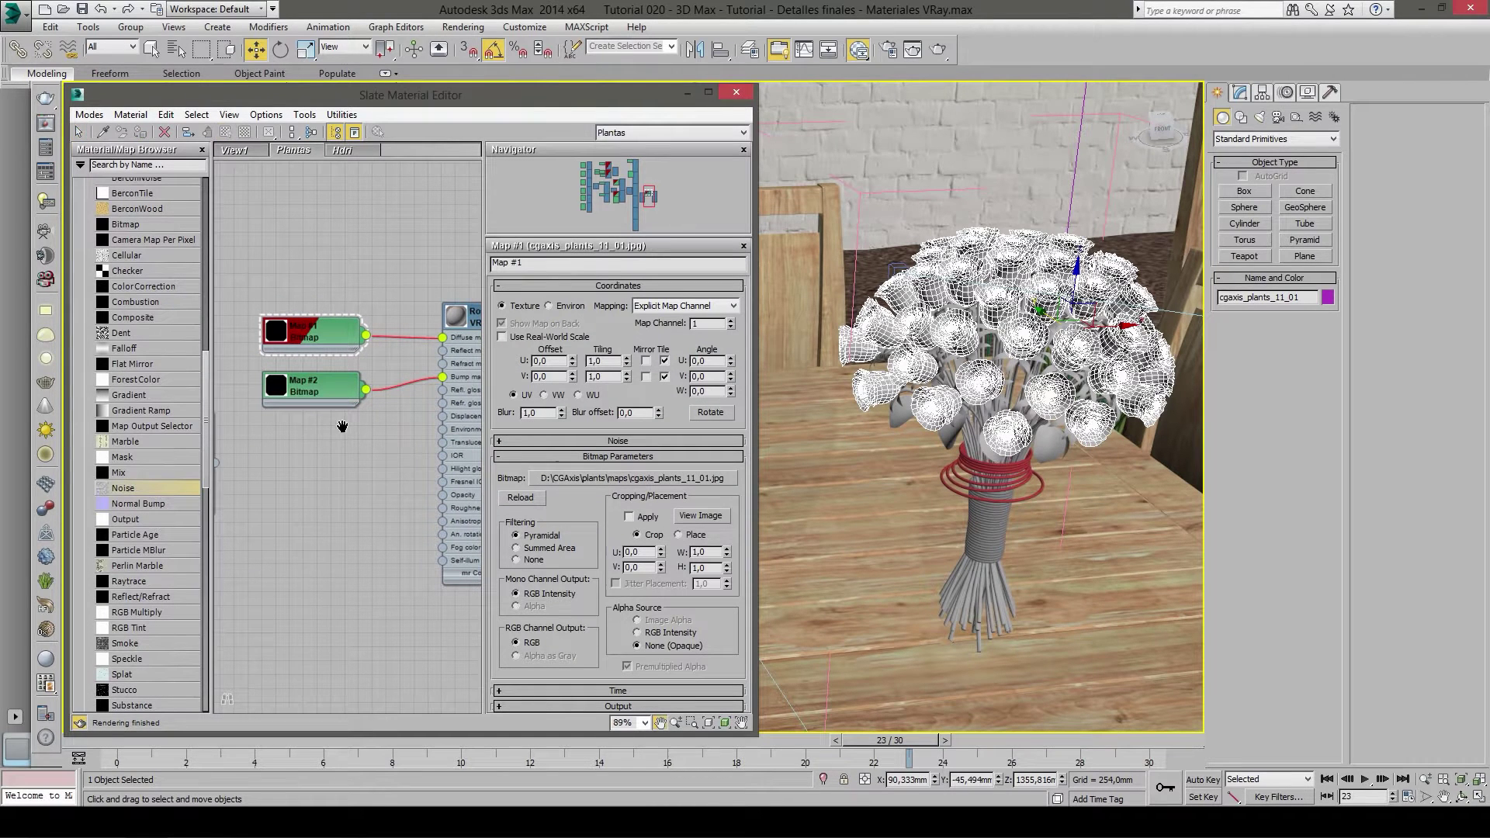
- Drag cgaxis_plants_11_01.jpg from the Florero rosas rojas folder into the graph as Map #64
{"action": "key", "text": "alt+Tab"}
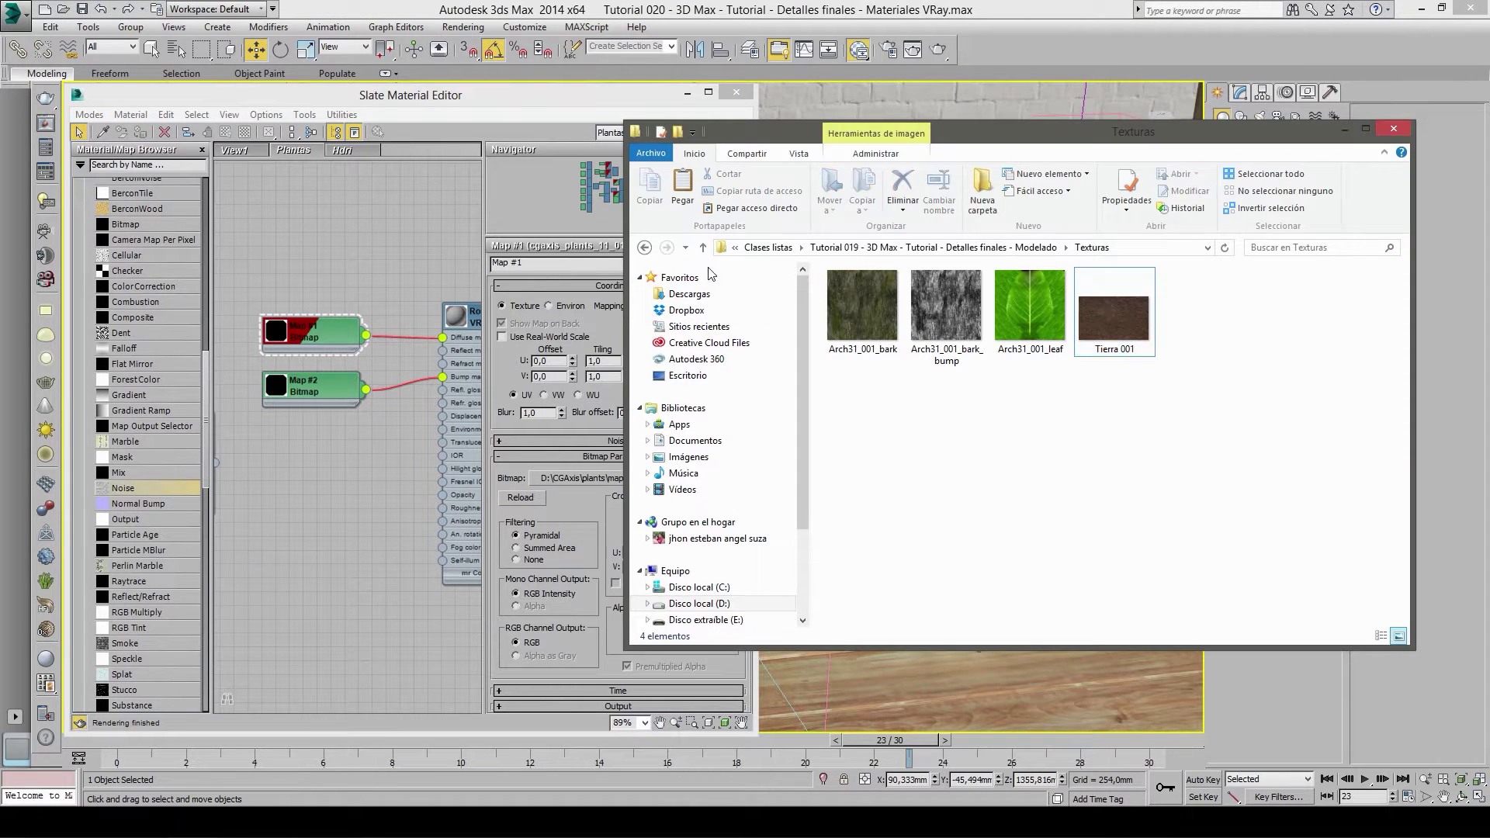
{"action": "left_click", "coordinate": [702, 248]}
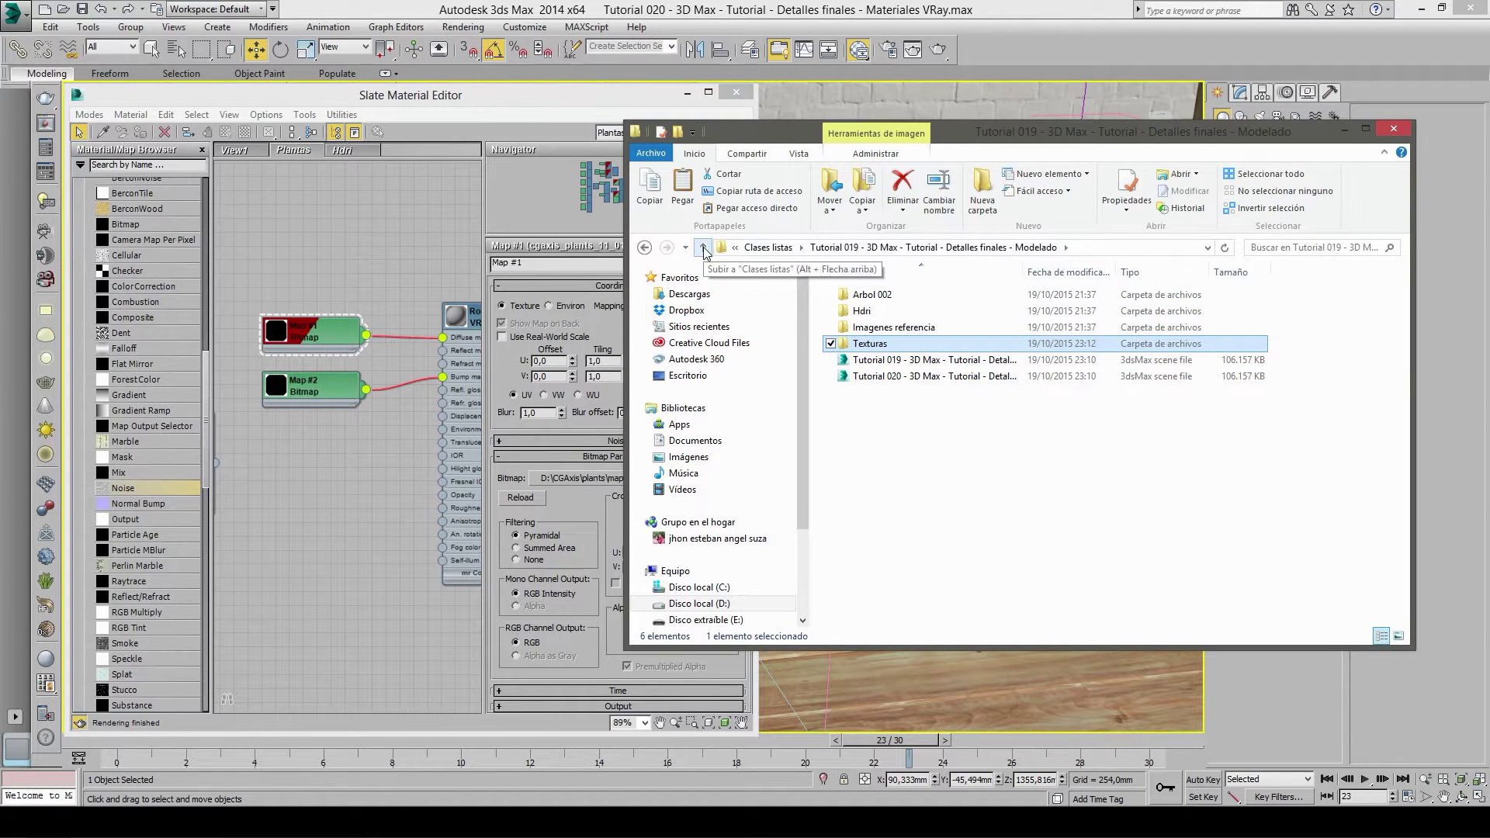
{"action": "left_click", "coordinate": [706, 252]}
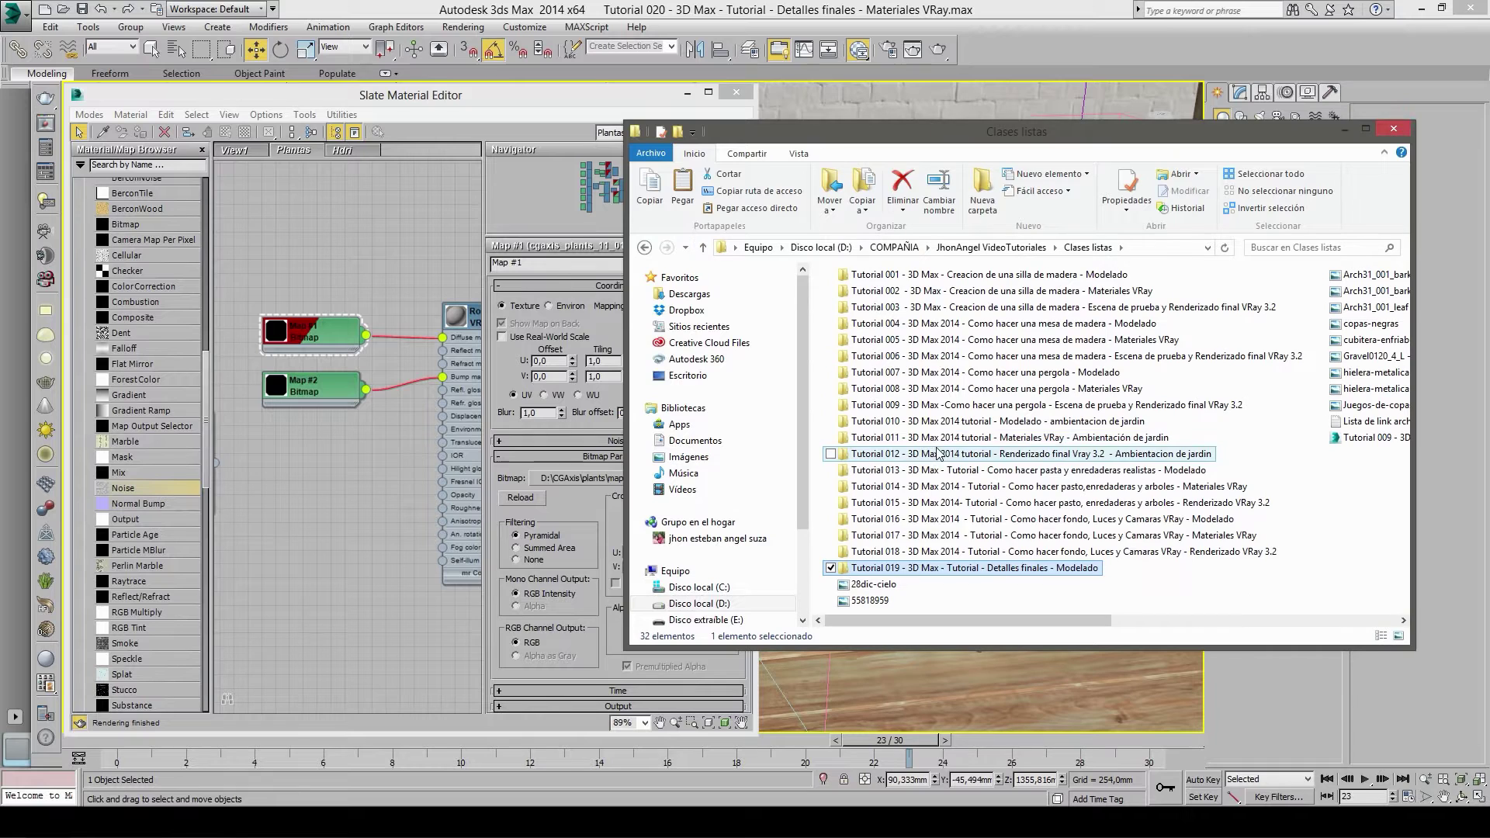
{"action": "double_click", "coordinate": [893, 561]}
{"action": "double_click", "coordinate": [873, 327]}
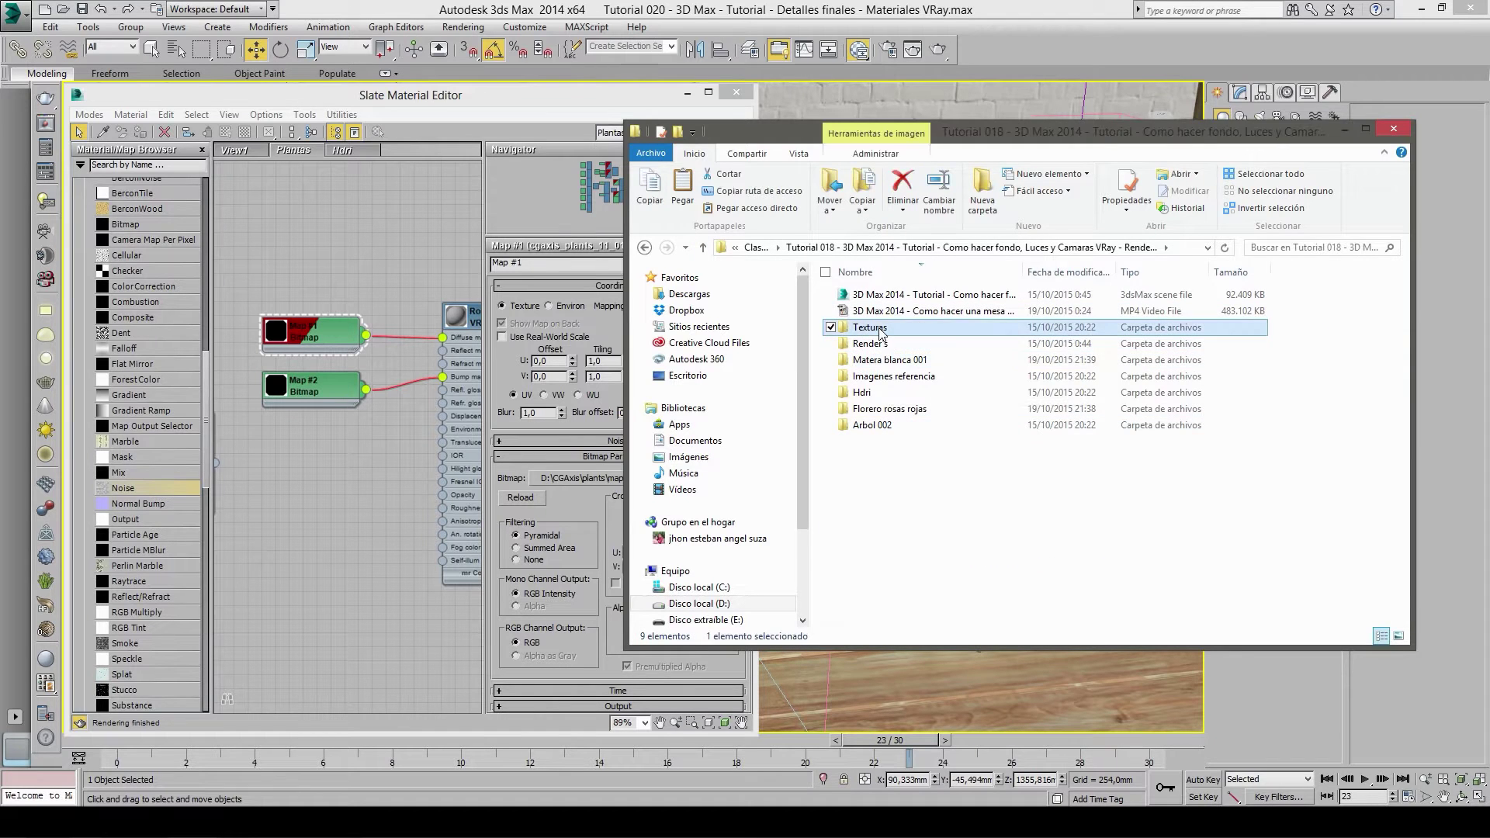
{"action": "left_click", "coordinate": [704, 248]}
{"action": "double_click", "coordinate": [865, 411]}
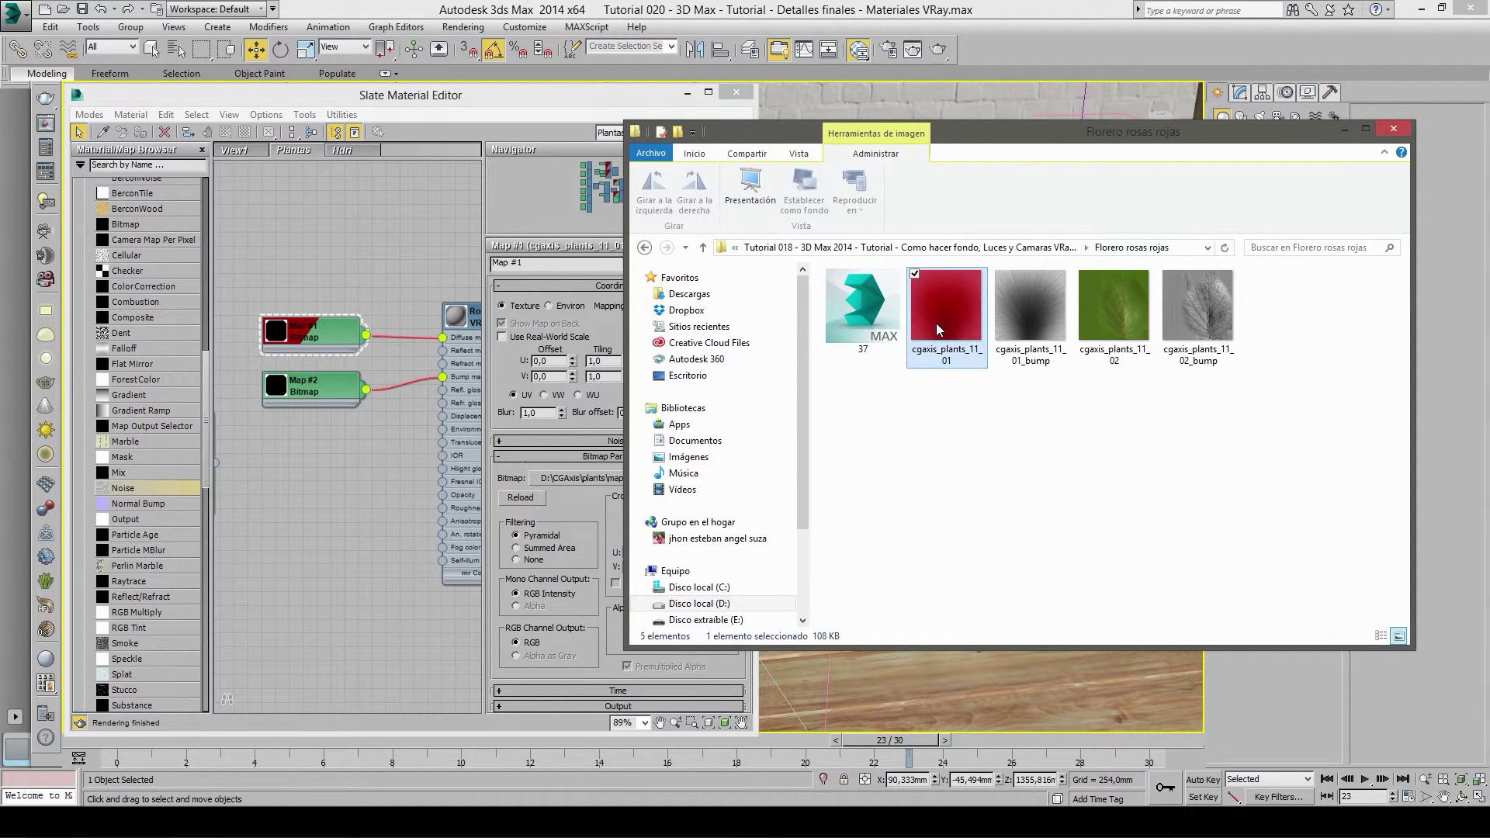
{"action": "left_click_drag", "start_coordinate": [946, 287], "coordinate": [350, 482]}
{"action": "double_click", "coordinate": [347, 530]}
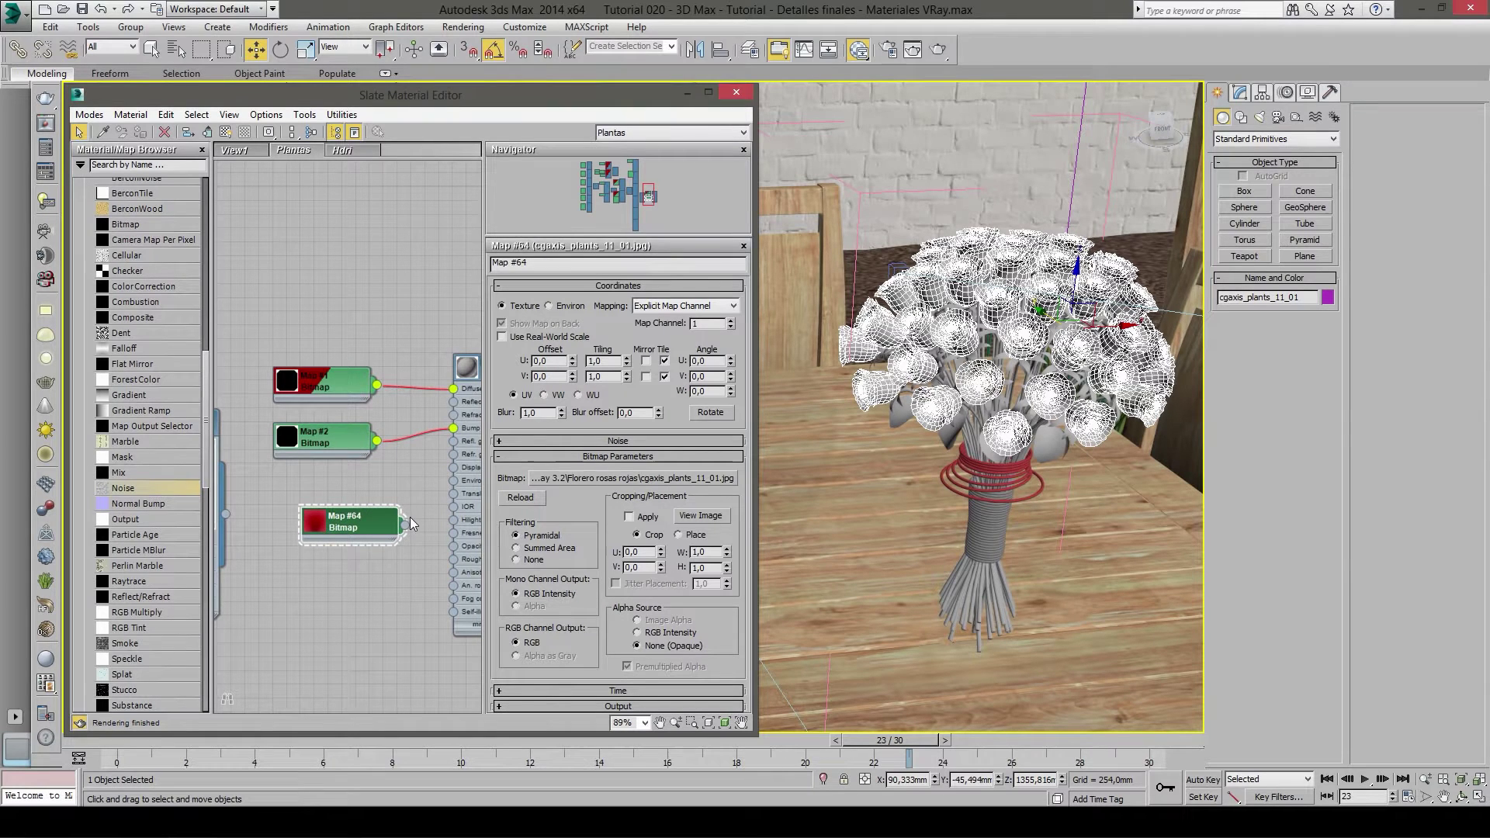
- Connect Map #64 to the Rosas material's Diffuse map
{"action": "left_click_drag", "start_coordinate": [424, 473], "coordinate": [454, 388]}
{"action": "middle_click_drag", "start_coordinate": [341, 460], "coordinate": [293, 456]}
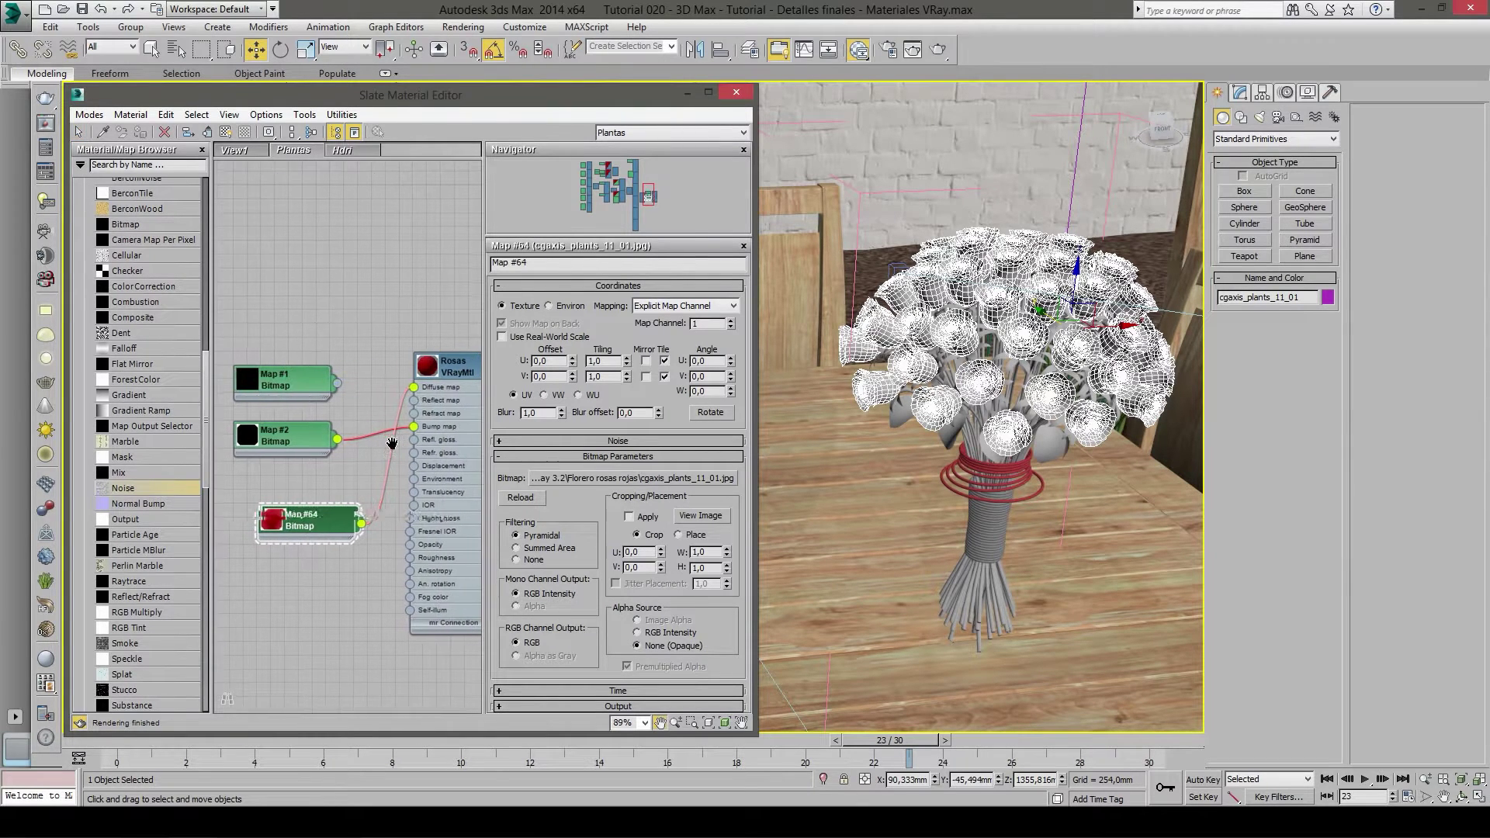
{"action": "double_click", "coordinate": [289, 439]}
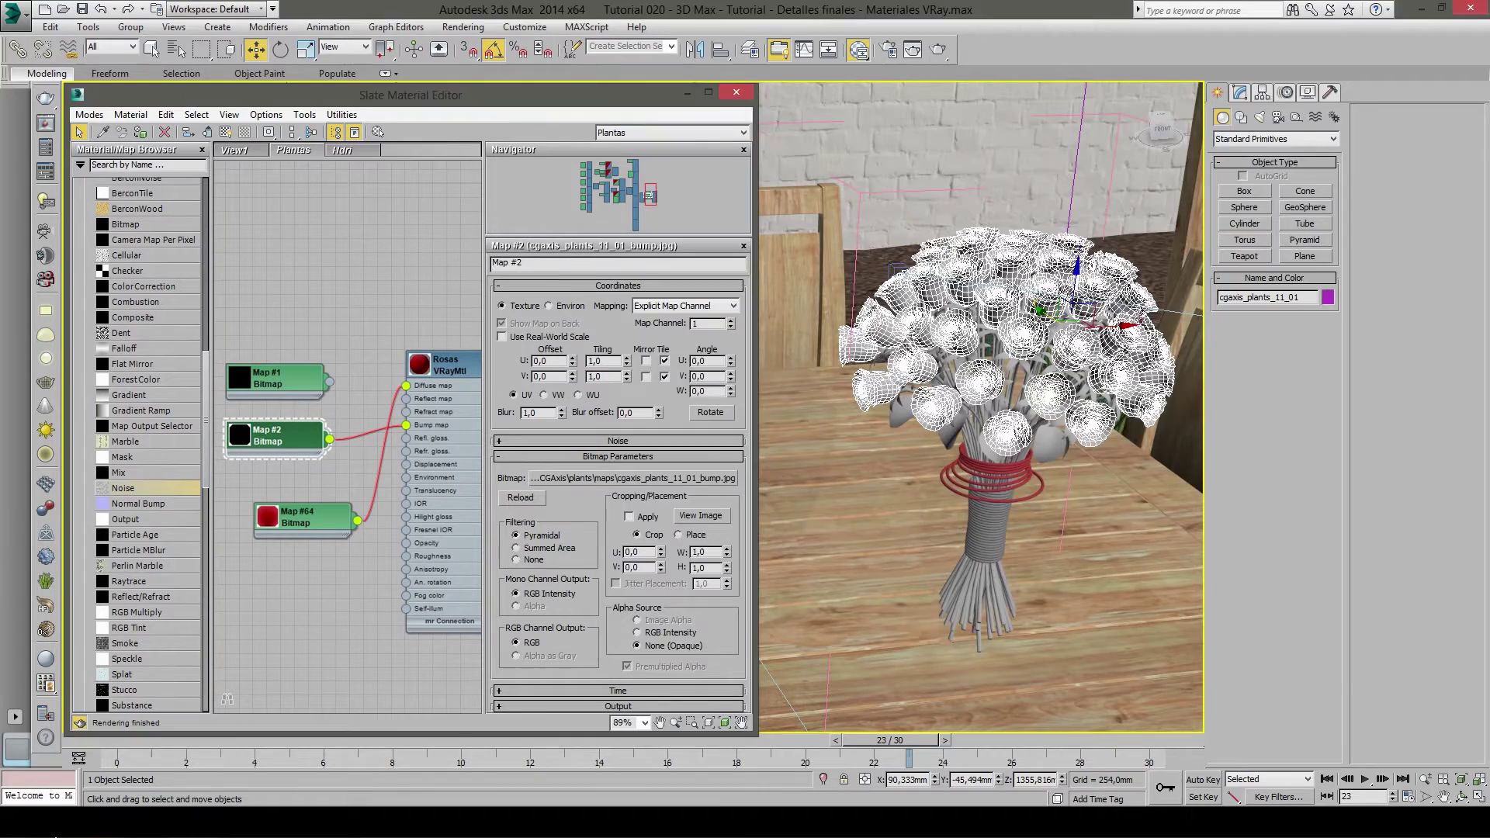
- Add cgaxis_plants_11_01_bump.jpg as bitmap Map #65 and enlarge the texture previews
{"action": "key", "text": "alt+Tab"}
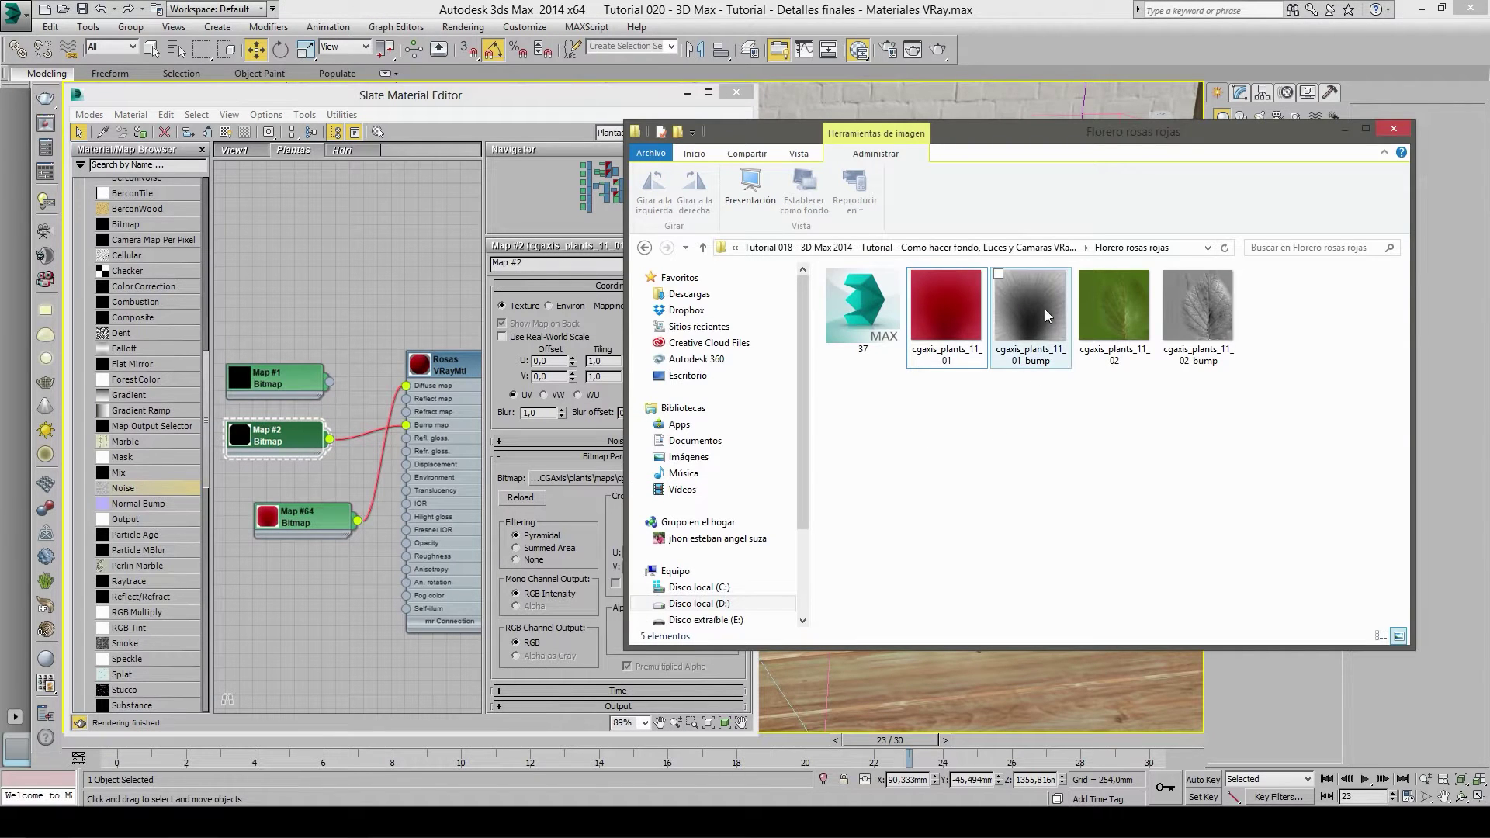
{"action": "left_click_drag", "start_coordinate": [1023, 321], "coordinate": [554, 524]}
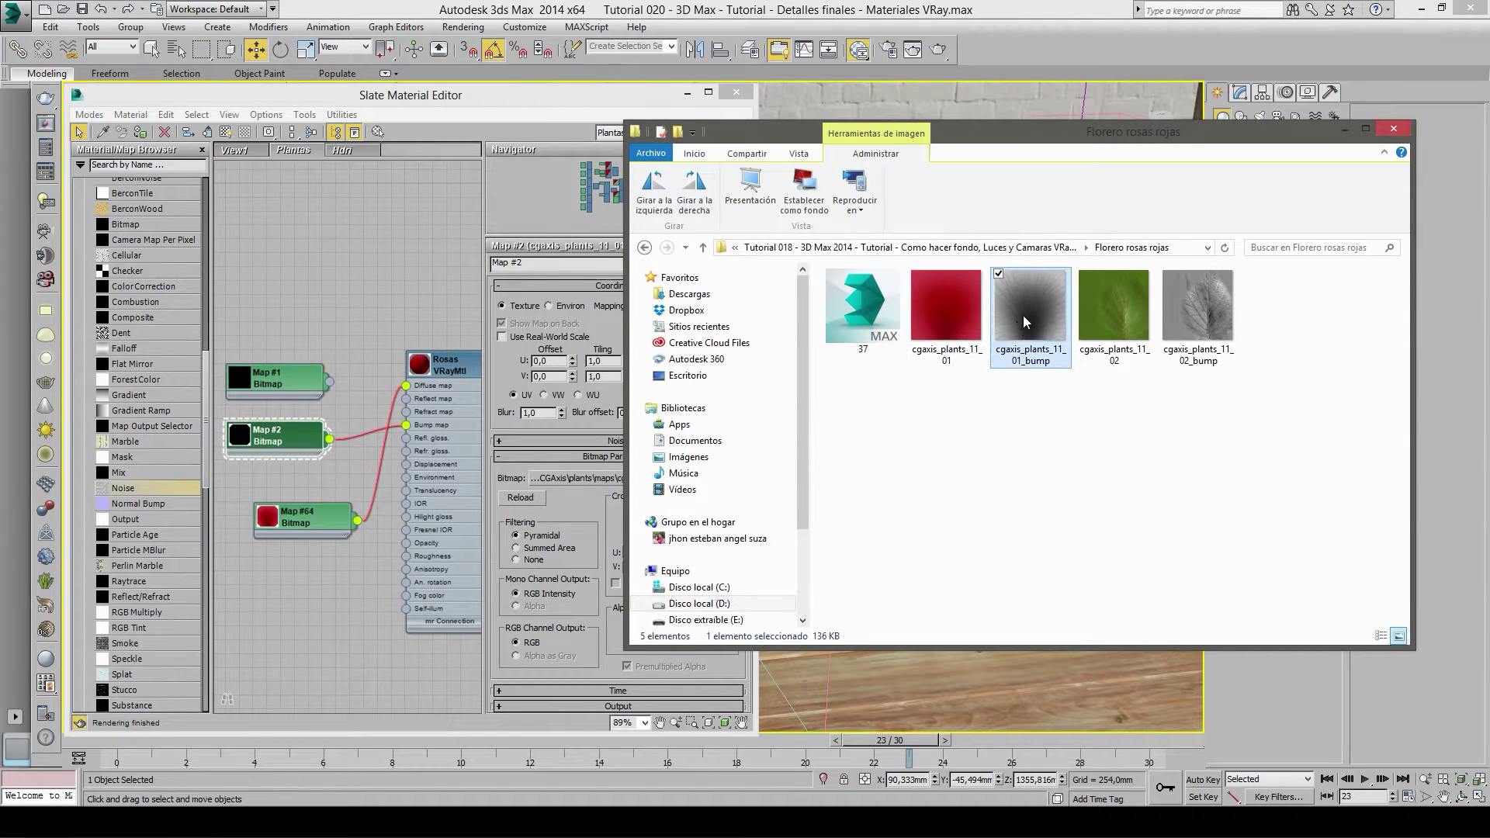
{"action": "left_click_drag", "start_coordinate": [267, 573], "coordinate": [268, 575]}
{"action": "double_click", "coordinate": [266, 561]}
{"action": "double_click", "coordinate": [267, 517]}
{"action": "left_click_drag", "start_coordinate": [273, 504], "coordinate": [273, 388]}
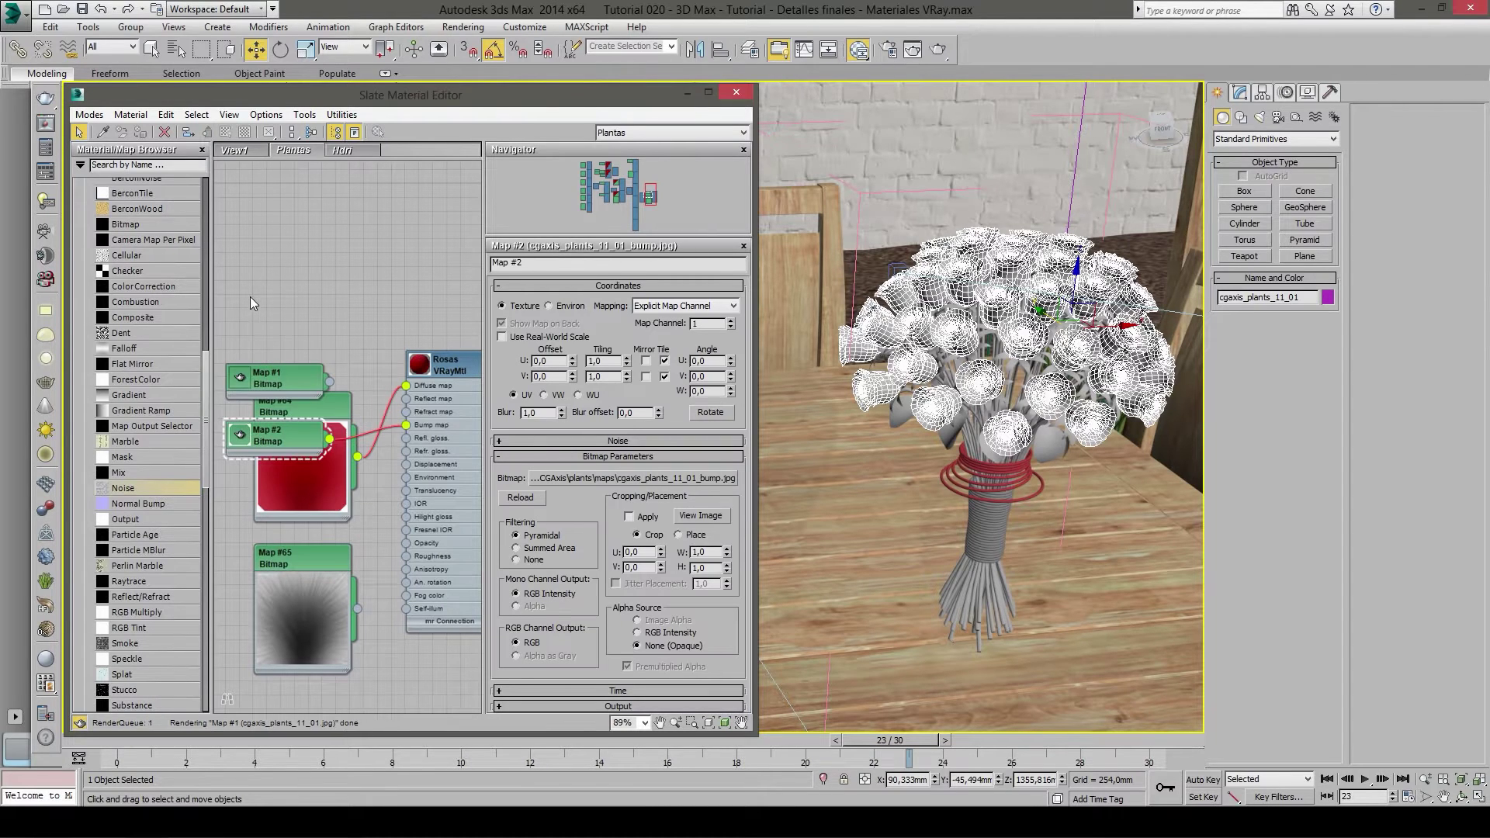
- Delete the old Map #1, Map #2 and Map #64 nodes
{"action": "left_click", "coordinate": [252, 366]}
{"action": "key", "text": "Delete"}
{"action": "left_click_drag", "start_coordinate": [241, 395], "coordinate": [243, 471]}
{"action": "key", "text": "Delete"}
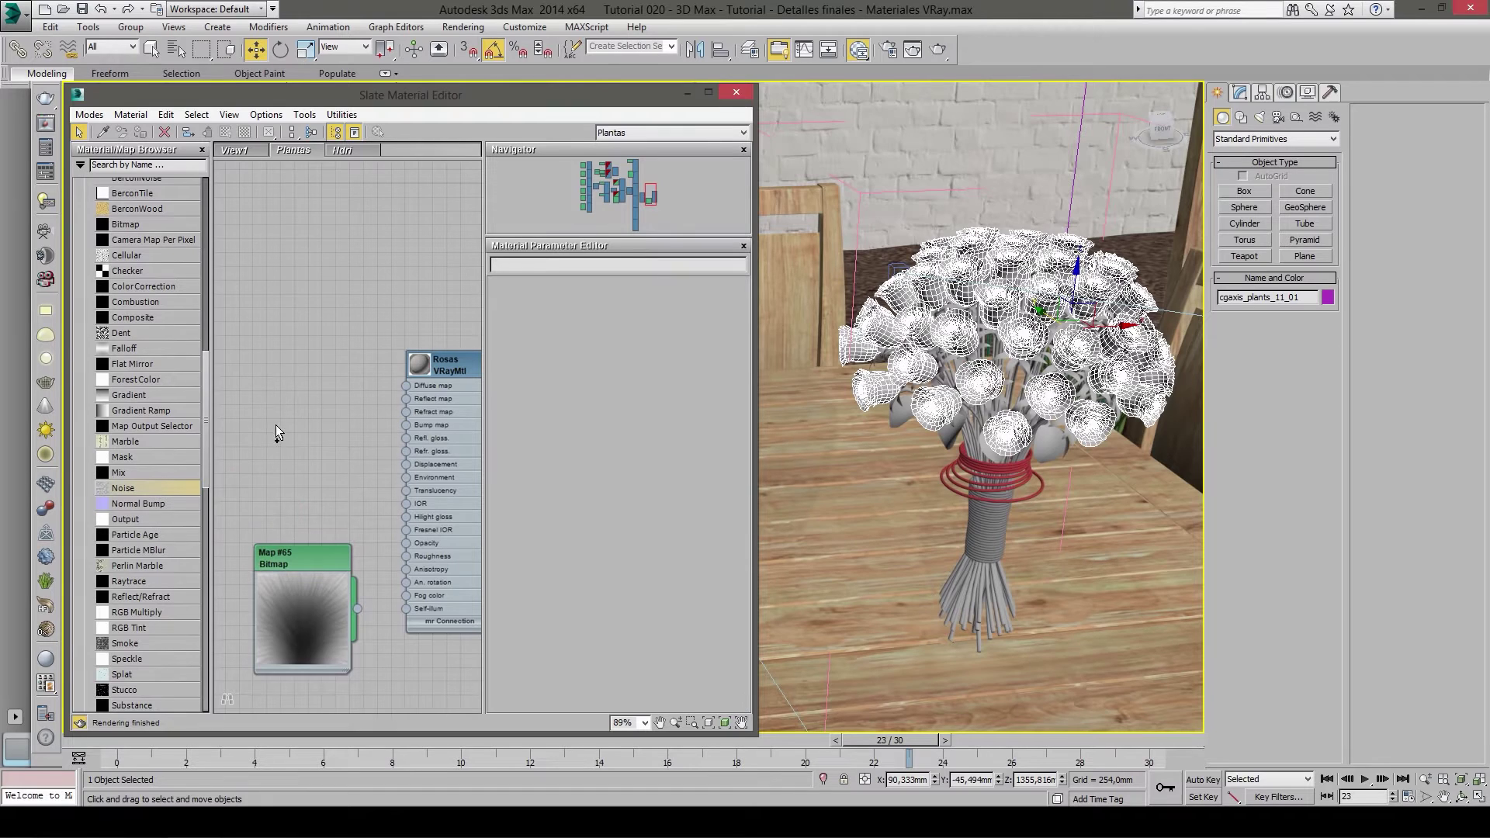
- Restore the maps, delete the old Map #2 bump node, and move the new map nodes up
{"action": "key", "text": "ctrl+z"}
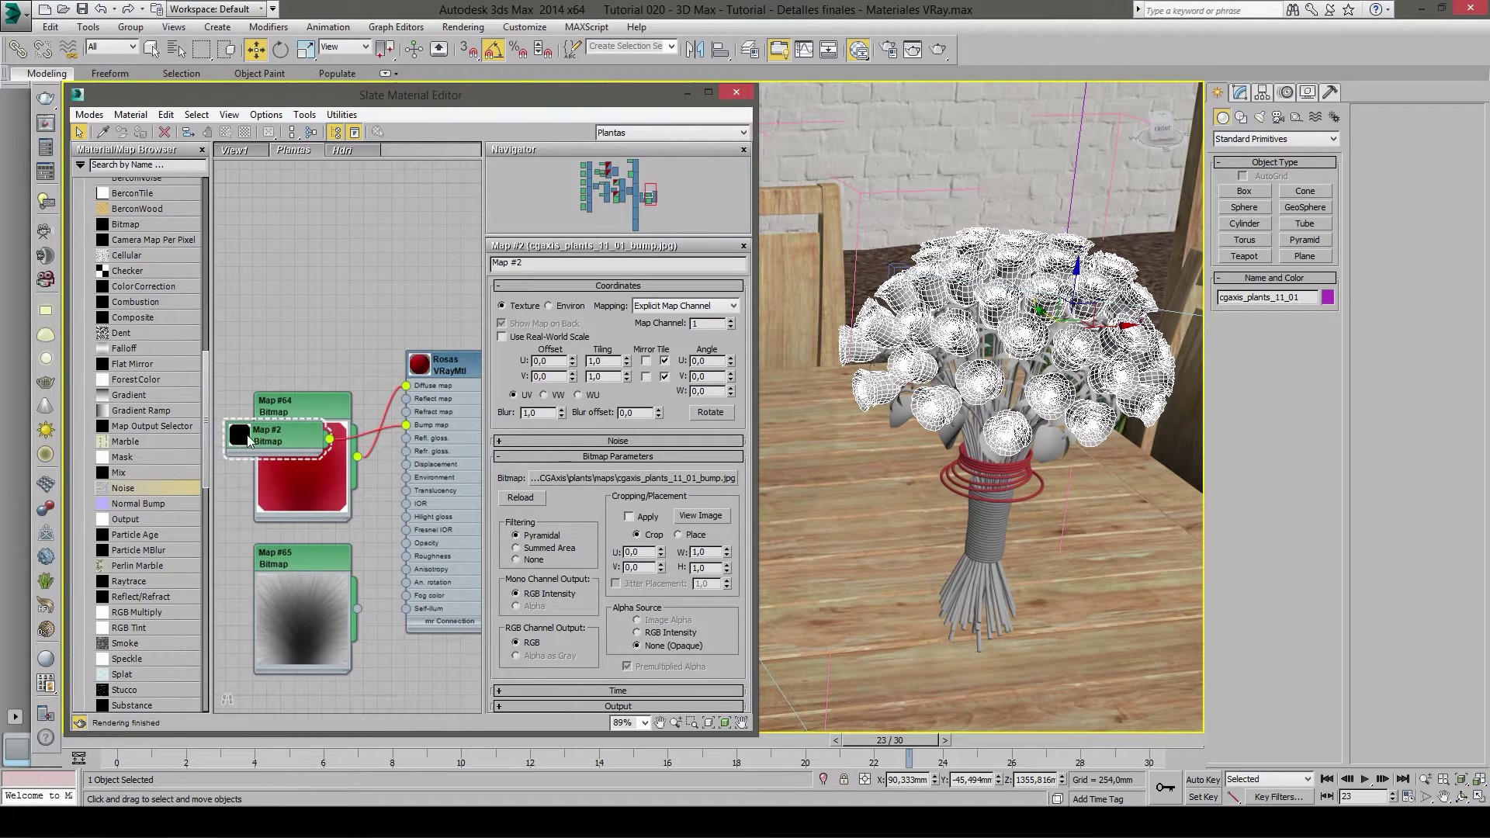
{"action": "left_click_drag", "start_coordinate": [296, 400], "coordinate": [316, 414]}
{"action": "key", "text": "Delete"}
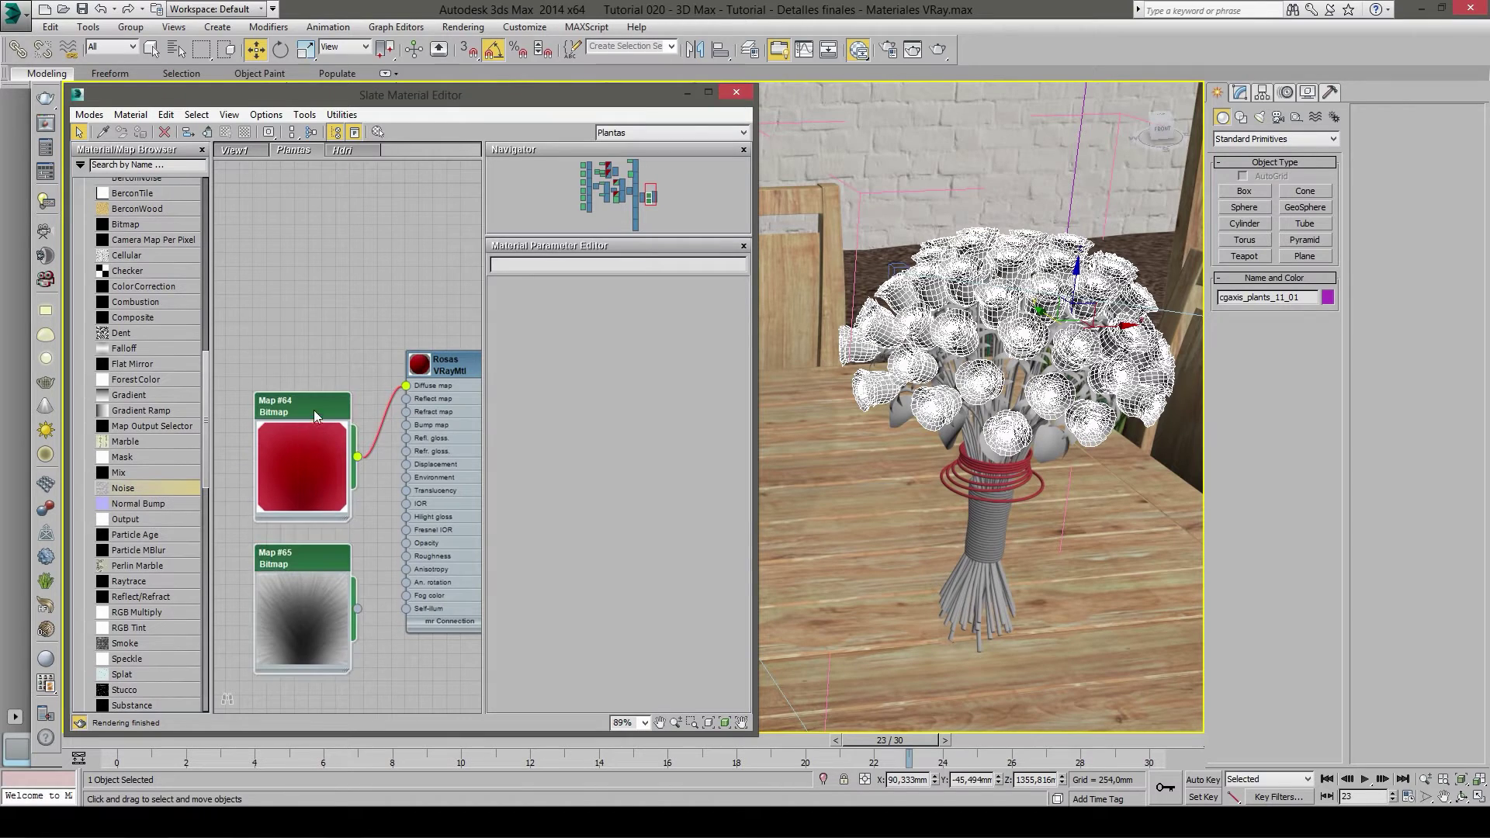
{"action": "left_click_drag", "start_coordinate": [314, 417], "coordinate": [341, 267]}
{"action": "double_click", "coordinate": [419, 368]}
{"action": "middle_click_drag", "start_coordinate": [345, 428], "coordinate": [335, 359]}
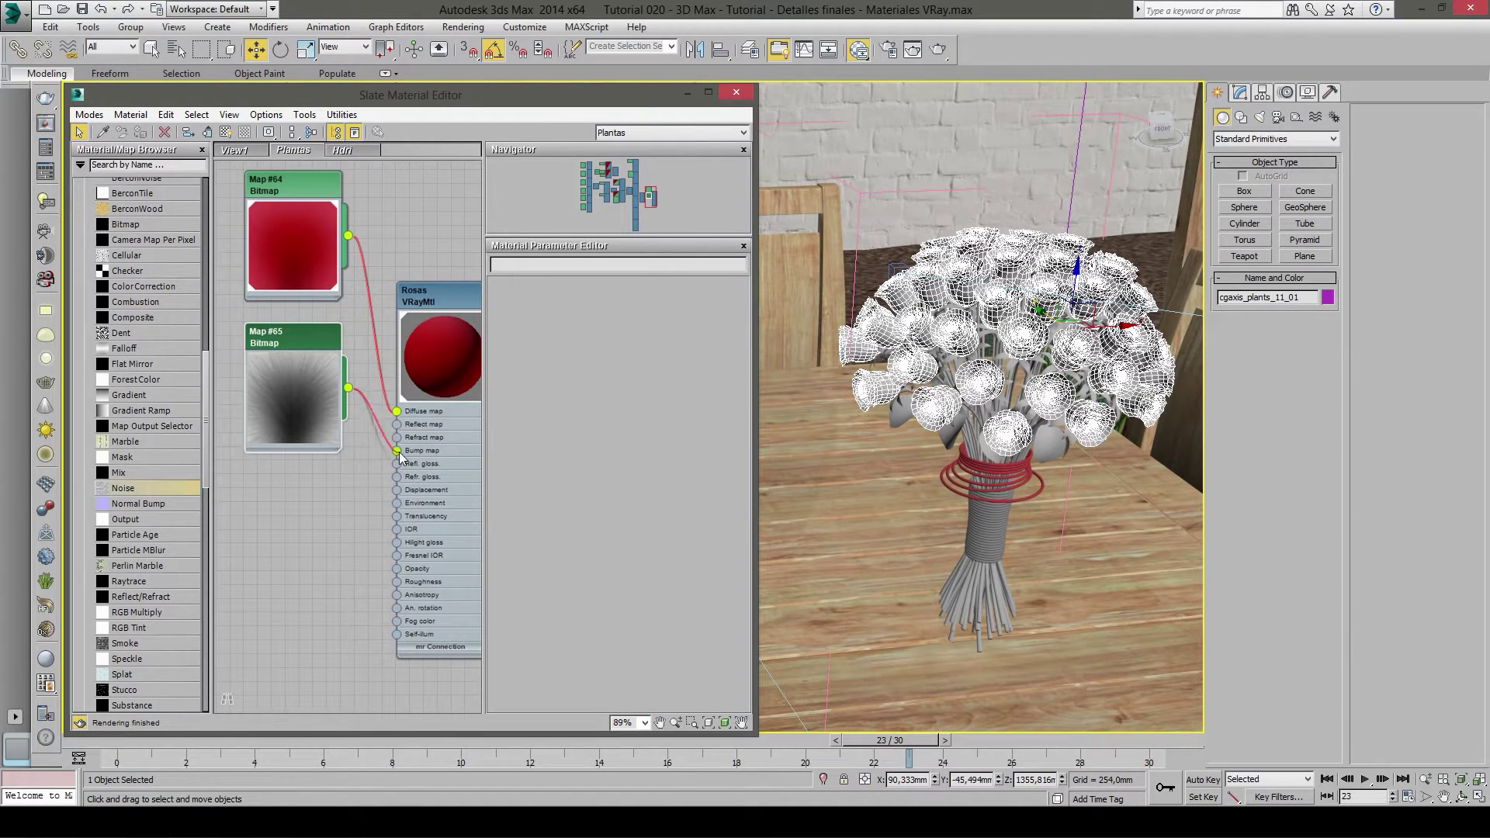
- Recentre the node view and give the Rosas preview a checkered background
{"action": "scroll", "coordinate": [407, 450], "scroll_direction": "up", "scroll_amount": 2}
{"action": "scroll", "coordinate": [419, 360], "scroll_direction": "up", "scroll_amount": 2}
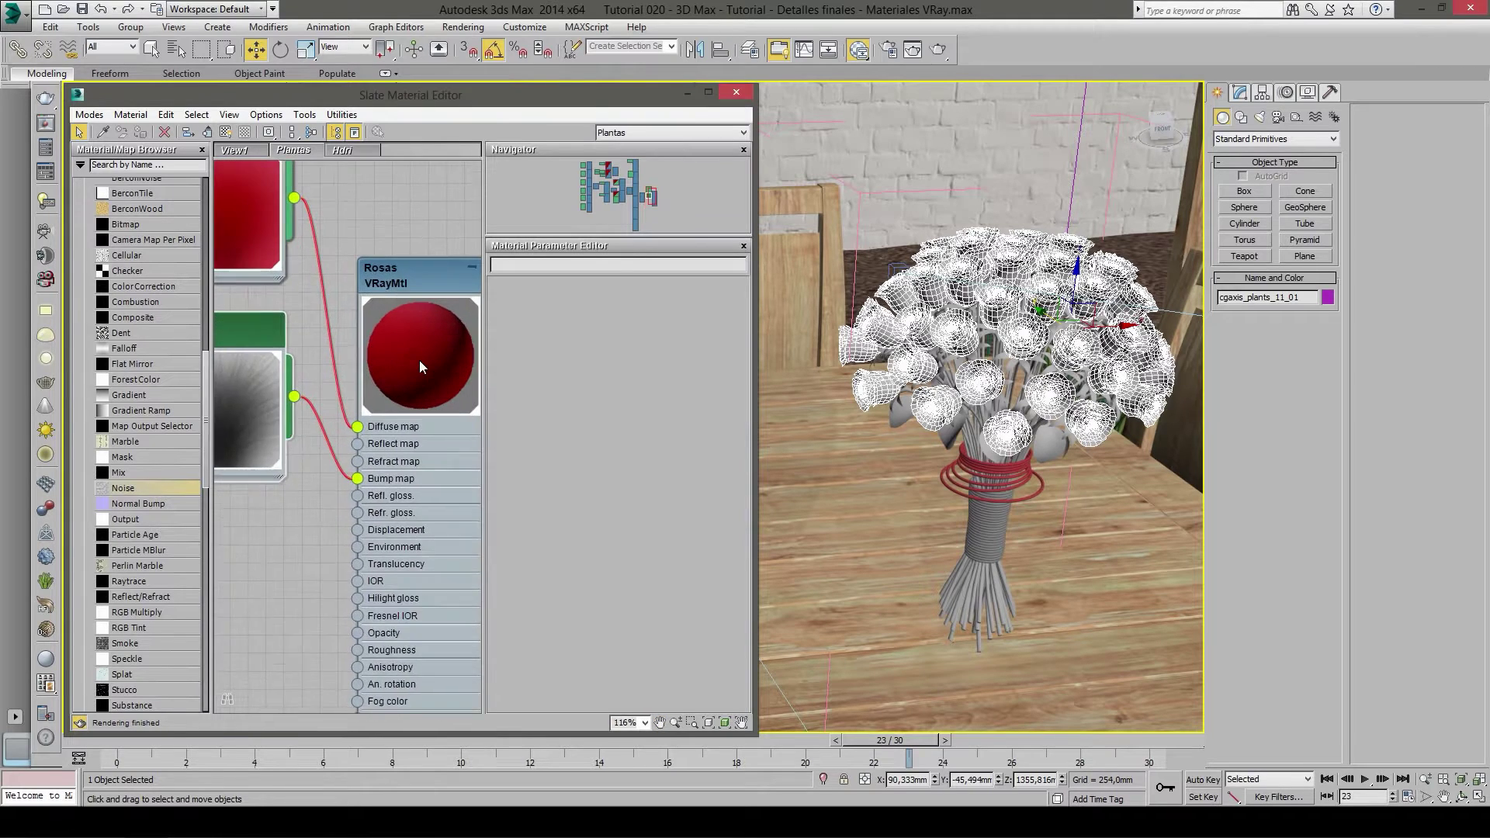
{"action": "scroll", "coordinate": [419, 368], "scroll_direction": "up", "scroll_amount": 2}
{"action": "scroll", "coordinate": [419, 385], "scroll_direction": "up", "scroll_amount": 2}
{"action": "scroll", "coordinate": [419, 386], "scroll_direction": "down", "scroll_amount": 3}
{"action": "scroll", "coordinate": [404, 357], "scroll_direction": "down", "scroll_amount": 2}
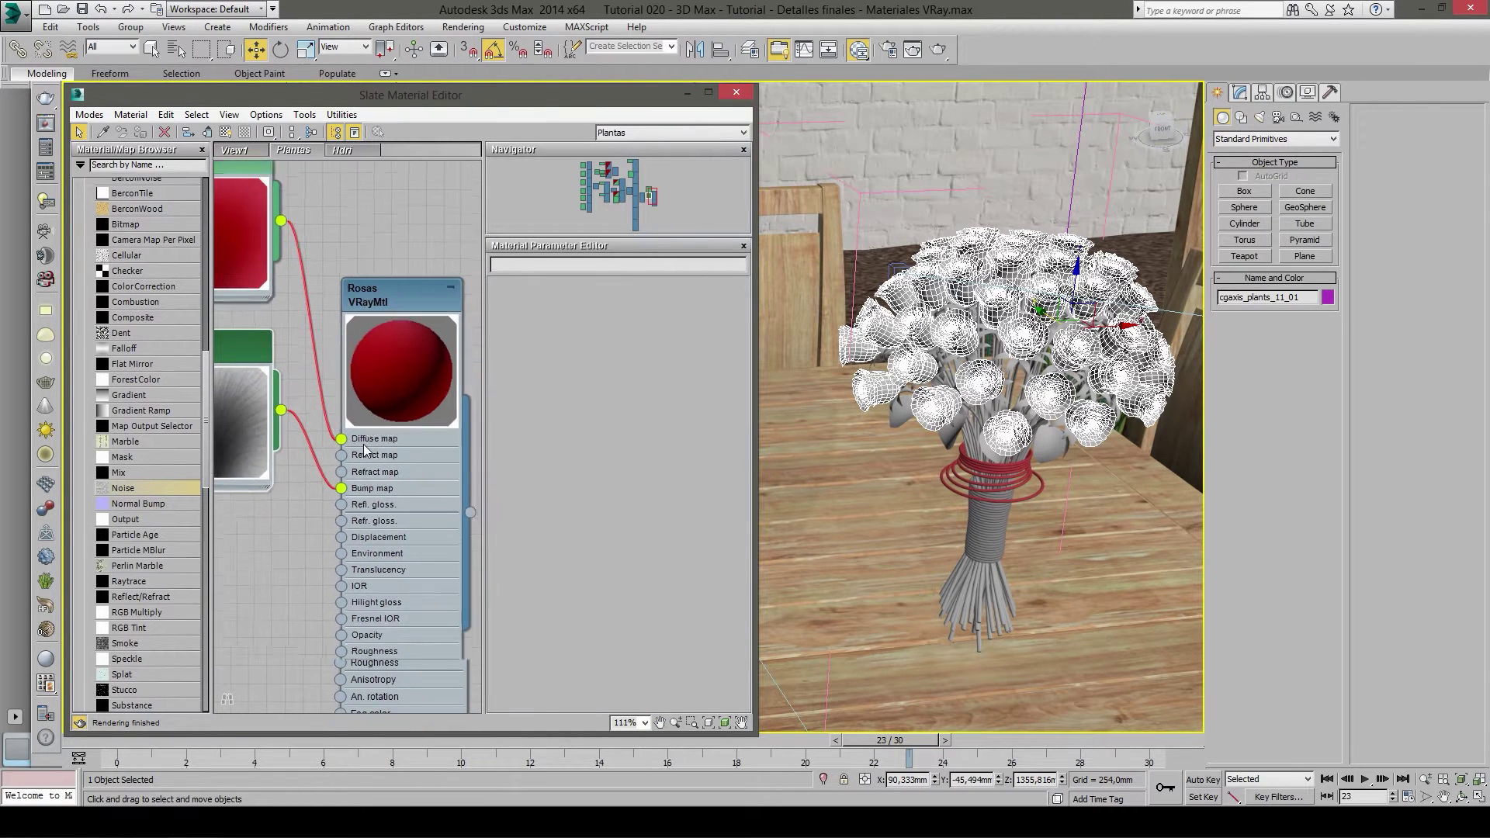
{"action": "scroll", "coordinate": [388, 321], "scroll_direction": "down", "scroll_amount": 2}
{"action": "middle_click_drag", "start_coordinate": [382, 357], "coordinate": [412, 320]}
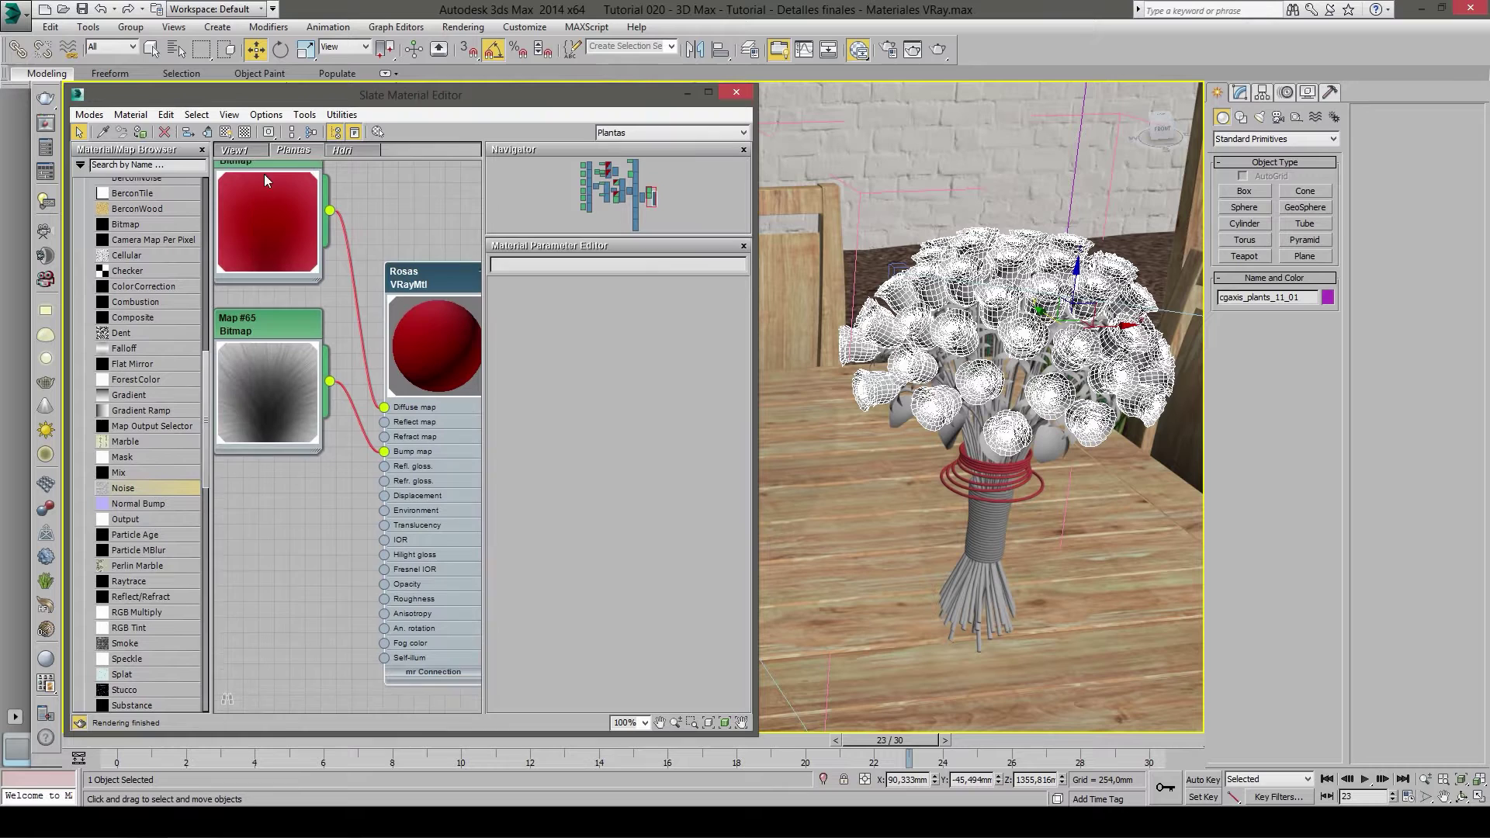
{"action": "left_click", "coordinate": [245, 132]}
- Open the Rosas parameters and show its red rose texture on the roses in the viewport
{"action": "middle_click_drag", "start_coordinate": [443, 381], "coordinate": [415, 384]}
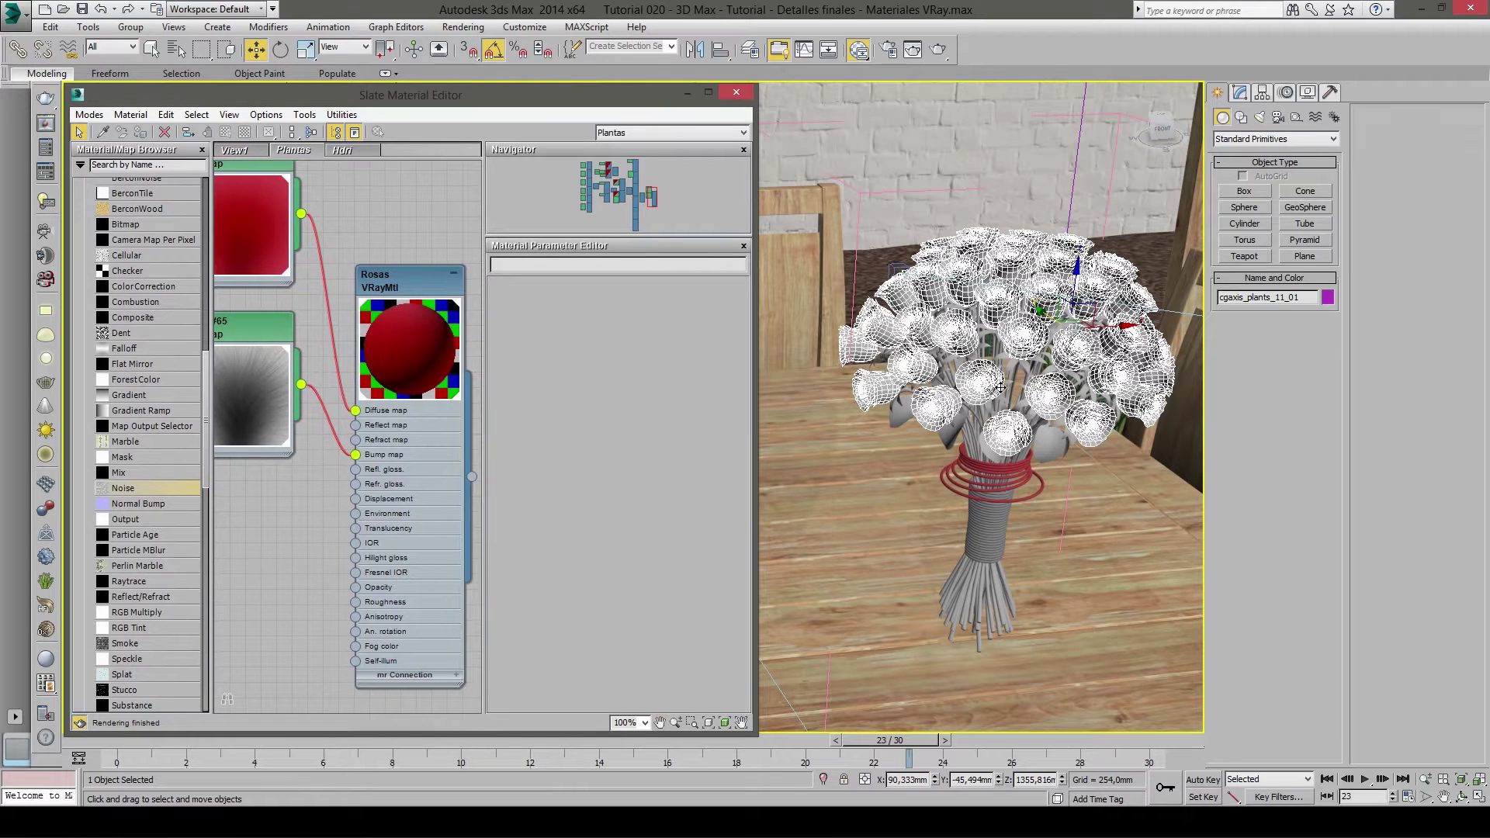
{"action": "middle_click_drag", "start_coordinate": [530, 392], "coordinate": [543, 394]}
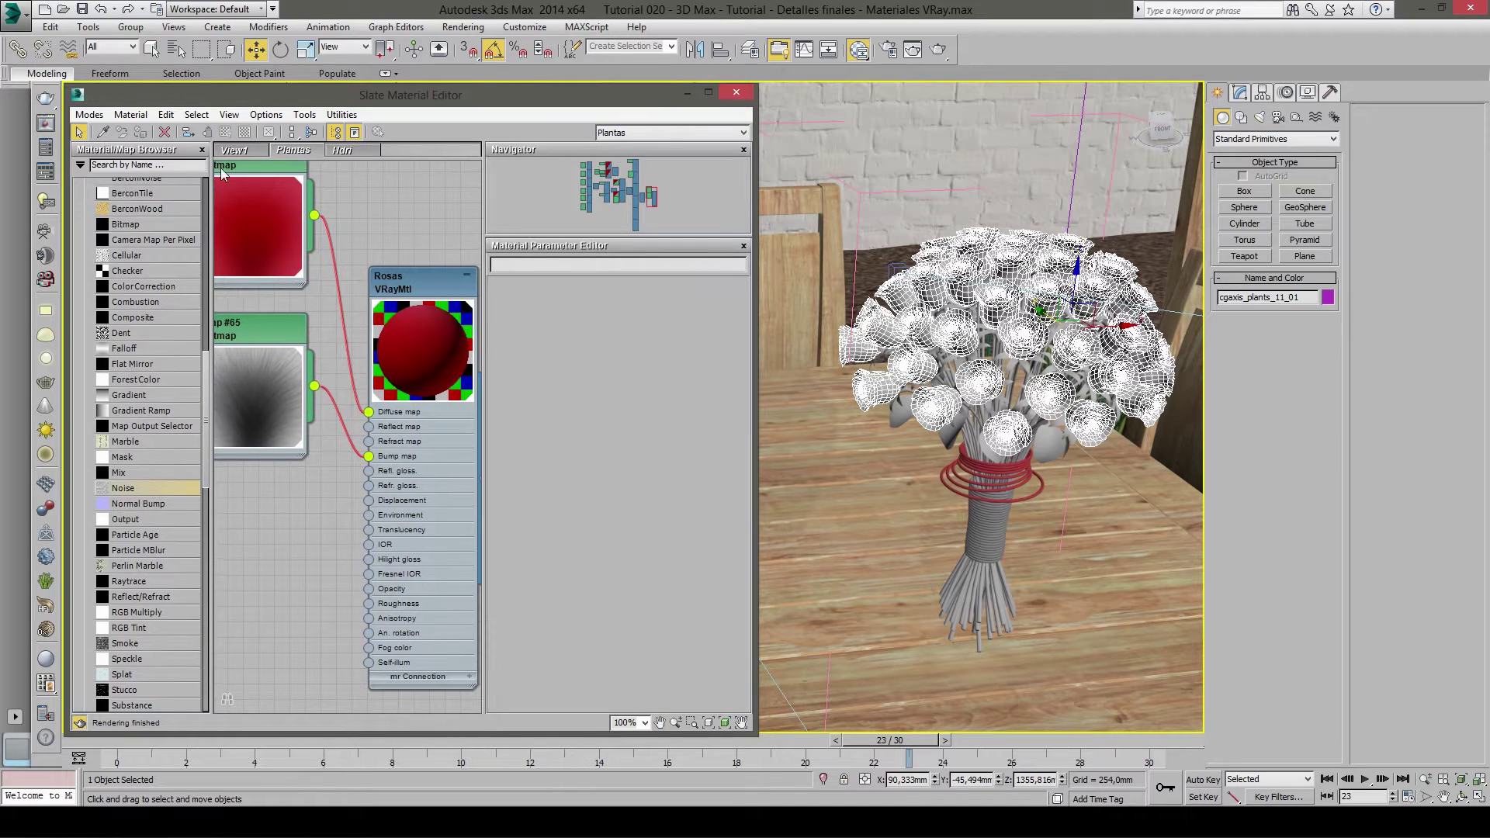
{"action": "double_click", "coordinate": [425, 281]}
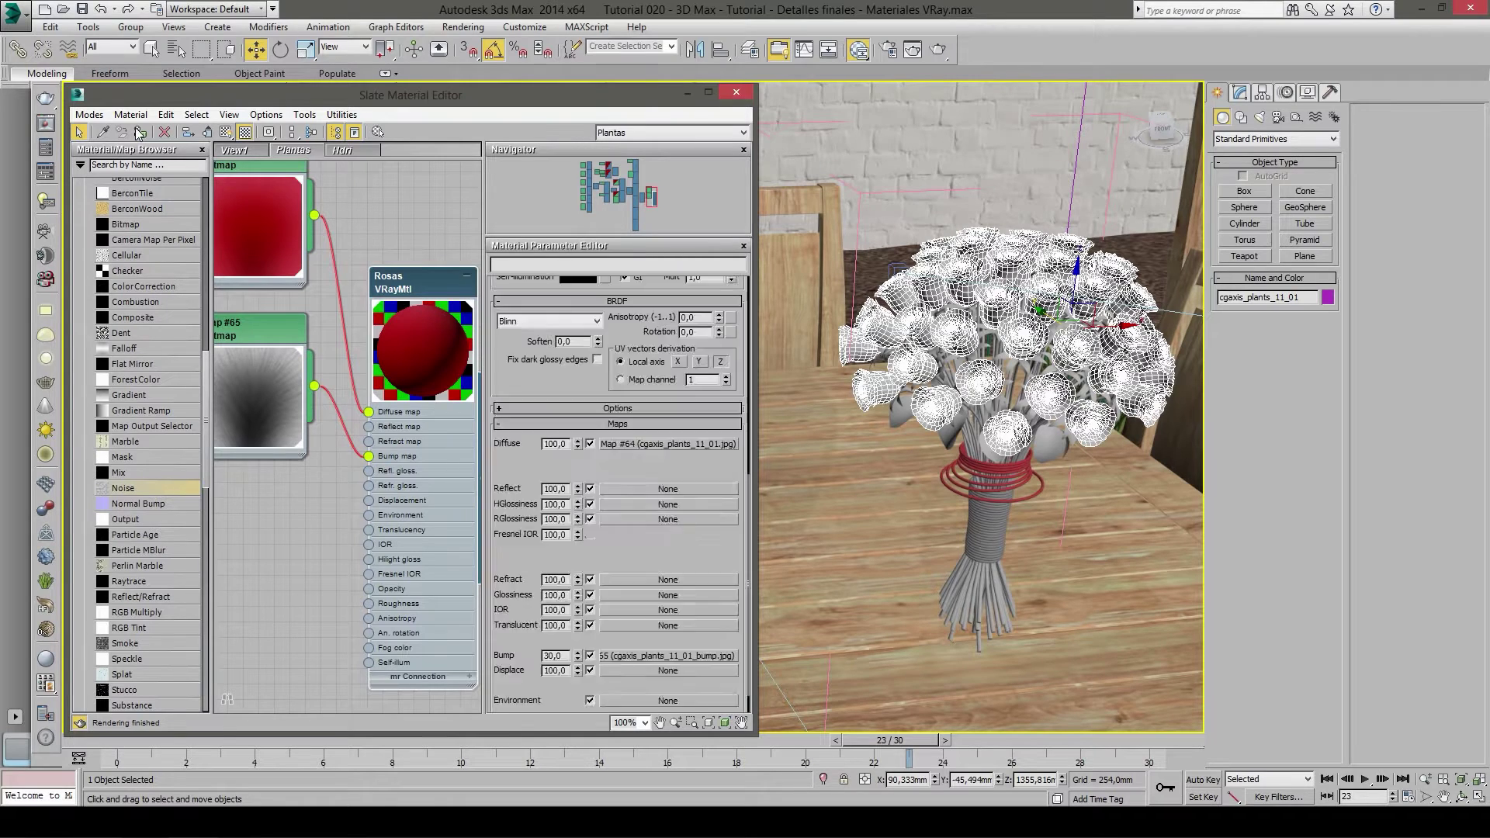
{"action": "left_click", "coordinate": [232, 136]}
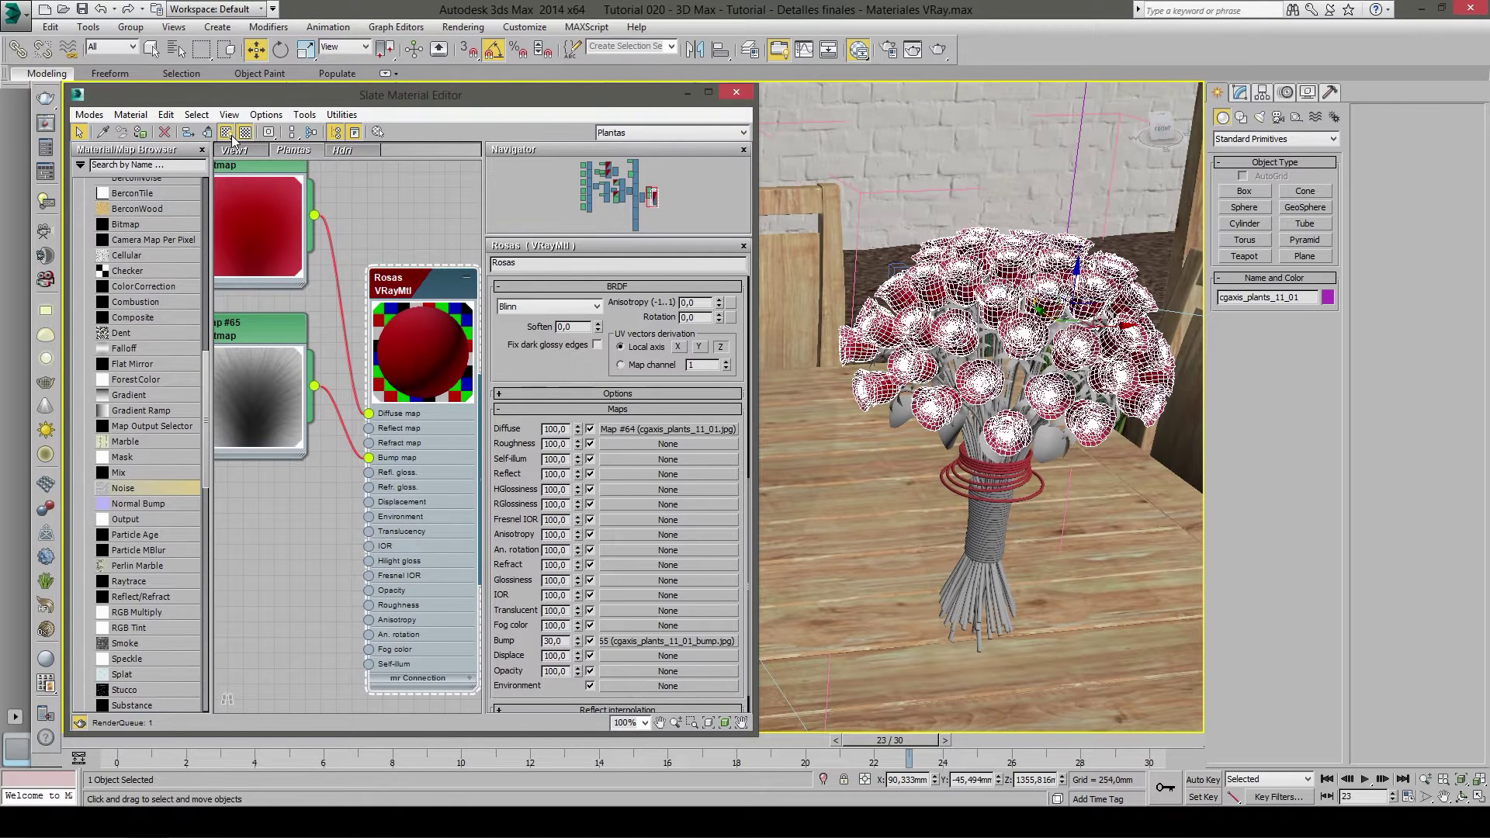
- Orbit the Perspective viewport to a frontal view of the bouquet and select the stems
{"action": "left_click", "coordinate": [865, 201]}
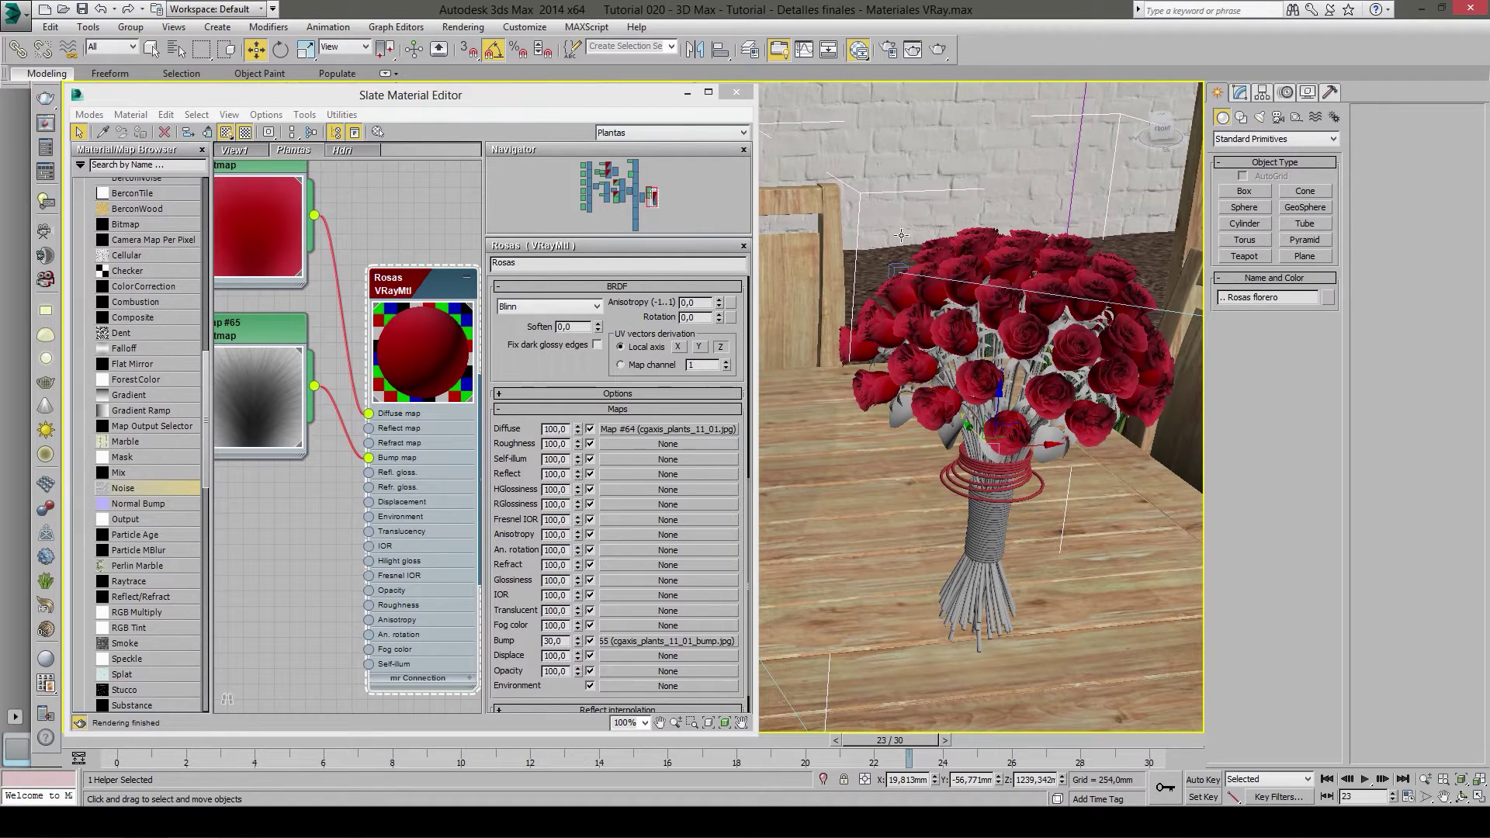
{"action": "mouse_move", "coordinate": [1073, 381]}
{"action": "middle_mouse_down", "text": "alt"}
{"action": "mouse_move", "coordinate": [972, 316]}
{"action": "mouse_move", "coordinate": [918, 310]}
{"action": "mouse_move", "coordinate": [1058, 294]}
{"action": "middle_mouse_up", "text": "alt"}
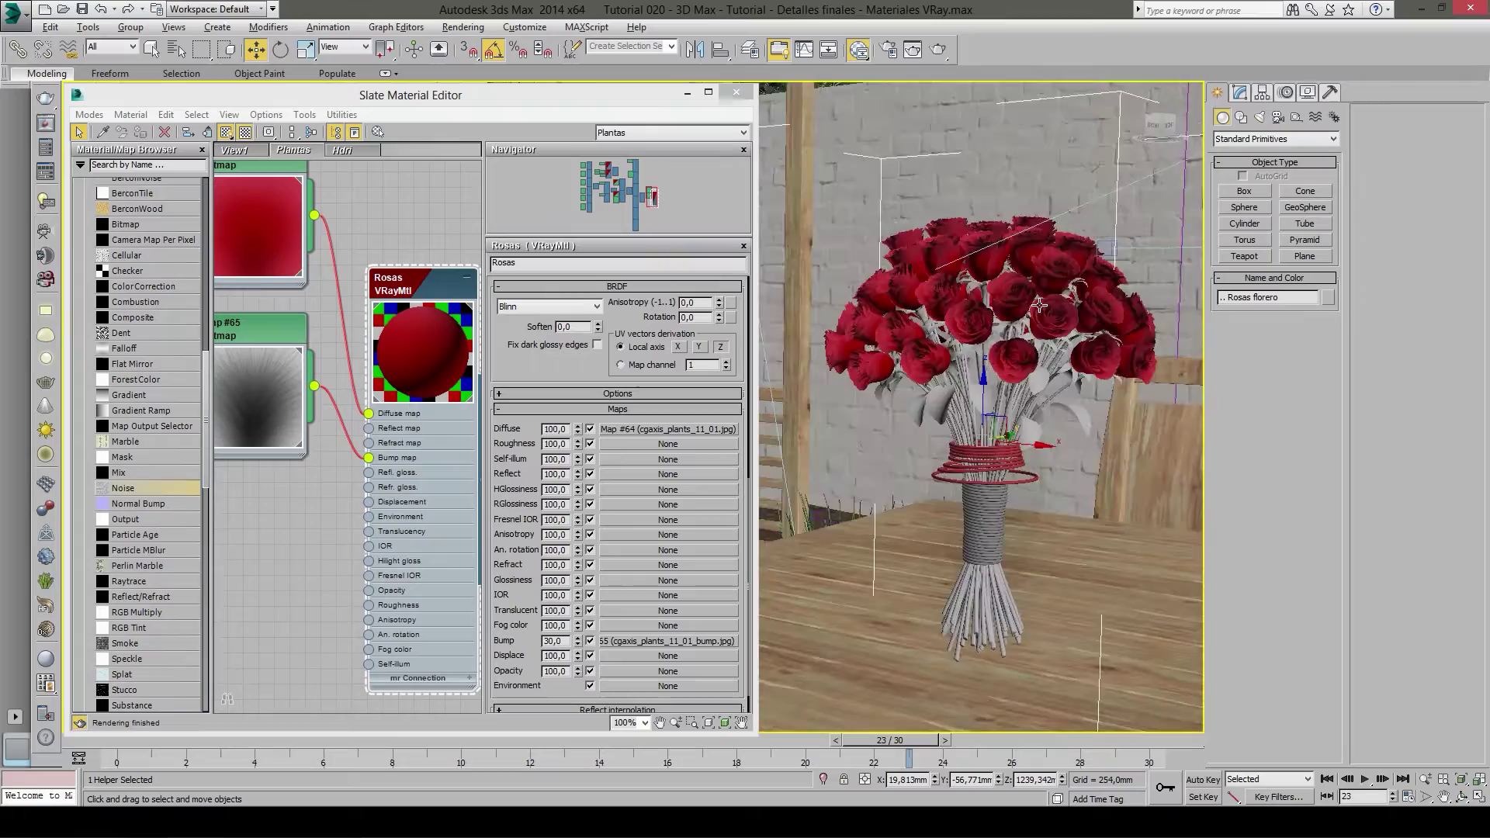
{"action": "left_click", "coordinate": [1014, 382]}
{"action": "middle_click_drag", "start_coordinate": [1014, 383], "coordinate": [834, 410], "text": "alt"}
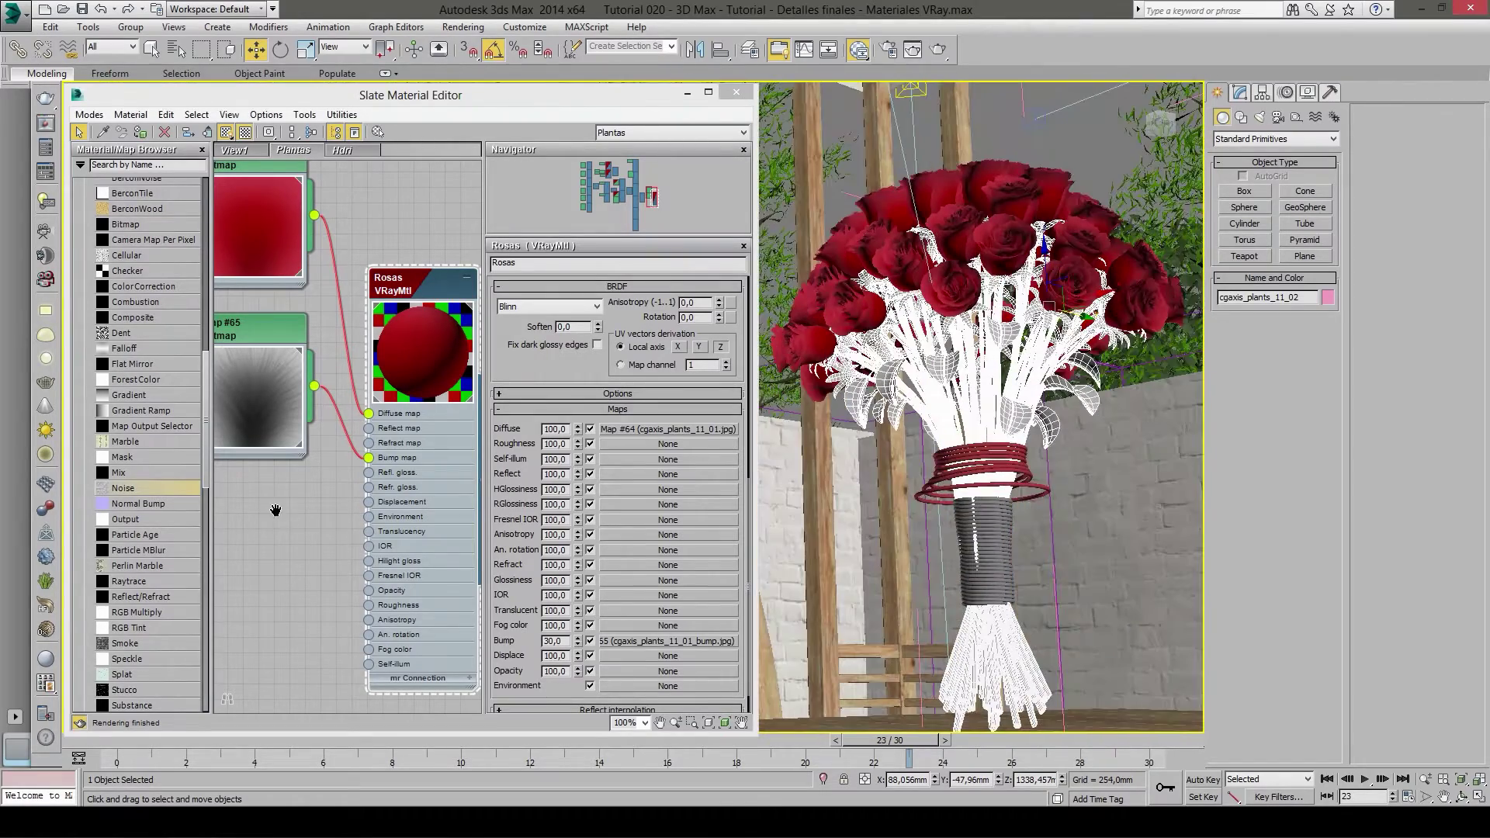
- Pick the stems' material into the node view with the eyedropper and arrange its nodes
{"action": "scroll", "coordinate": [275, 514], "scroll_direction": "down", "scroll_amount": 5}
{"action": "middle_click_drag", "start_coordinate": [314, 478], "coordinate": [360, 370]}
{"action": "scroll", "coordinate": [363, 389], "scroll_direction": "up", "scroll_amount": 2}
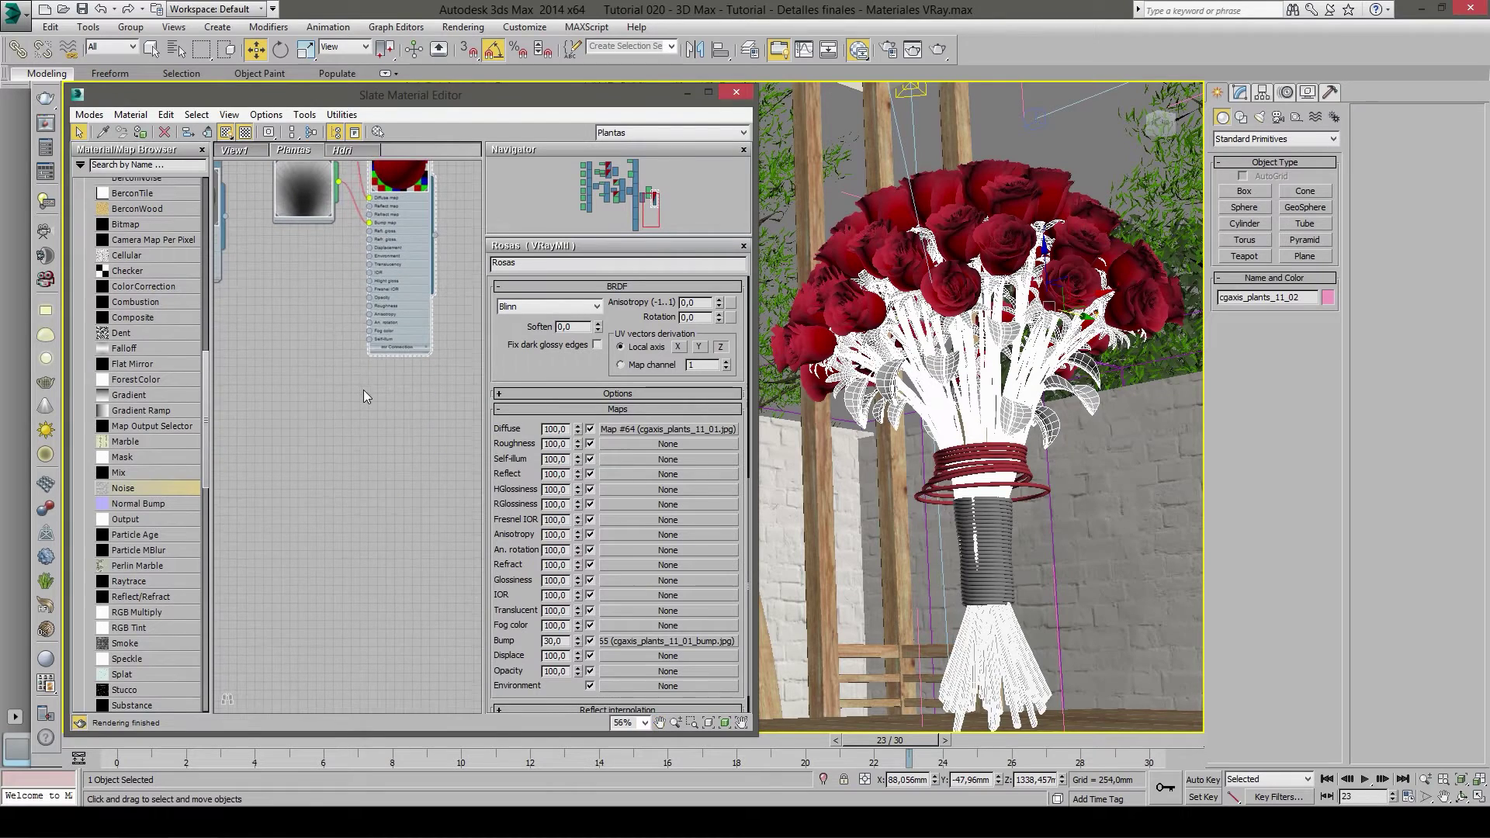
{"action": "left_click", "coordinate": [103, 133]}
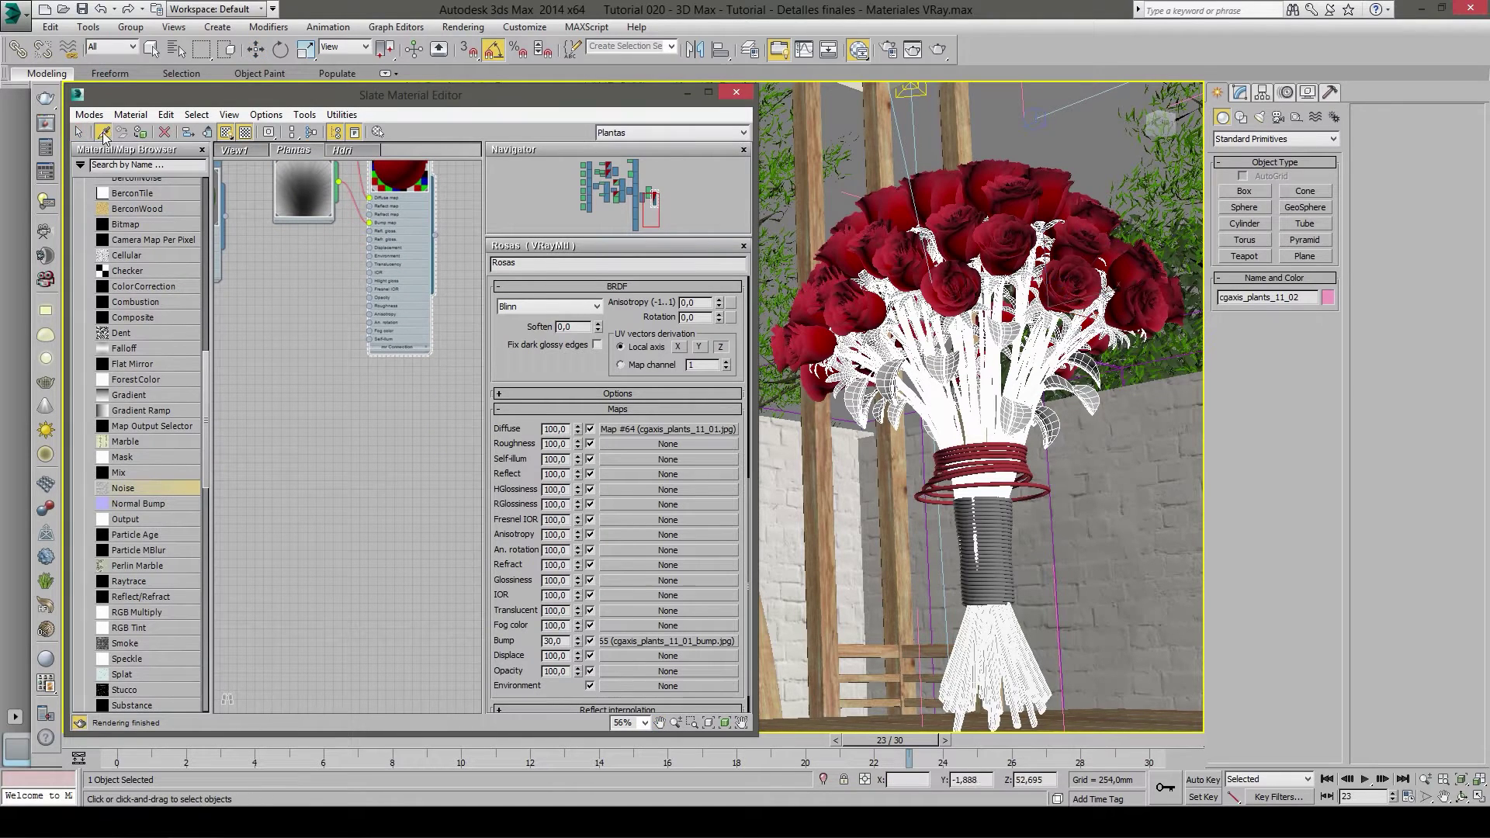
{"action": "left_click", "coordinate": [949, 334]}
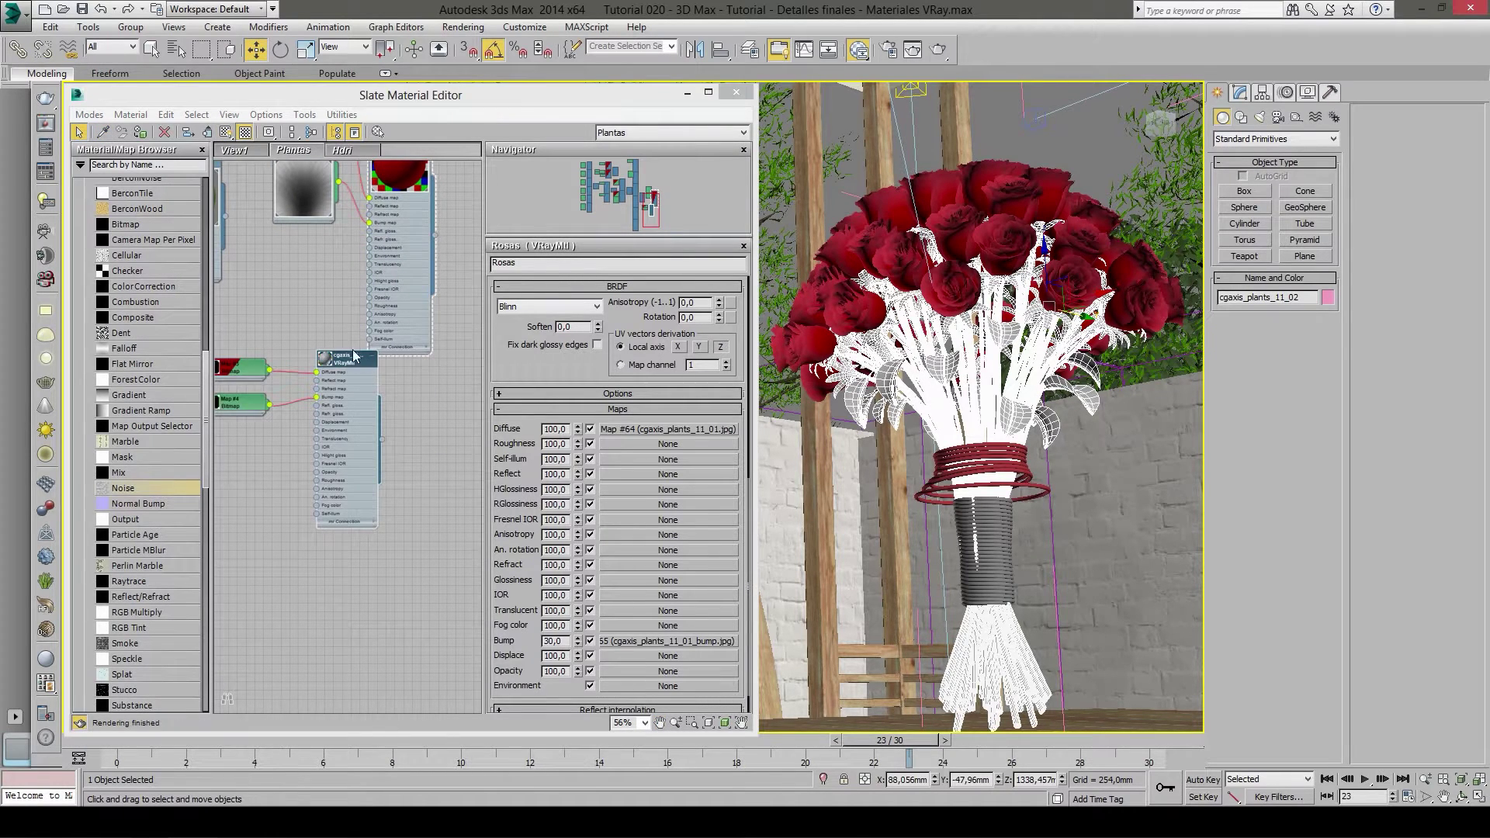
{"action": "right_click", "coordinate": [309, 329]}
{"action": "middle_click_drag", "start_coordinate": [278, 362], "coordinate": [377, 358]}
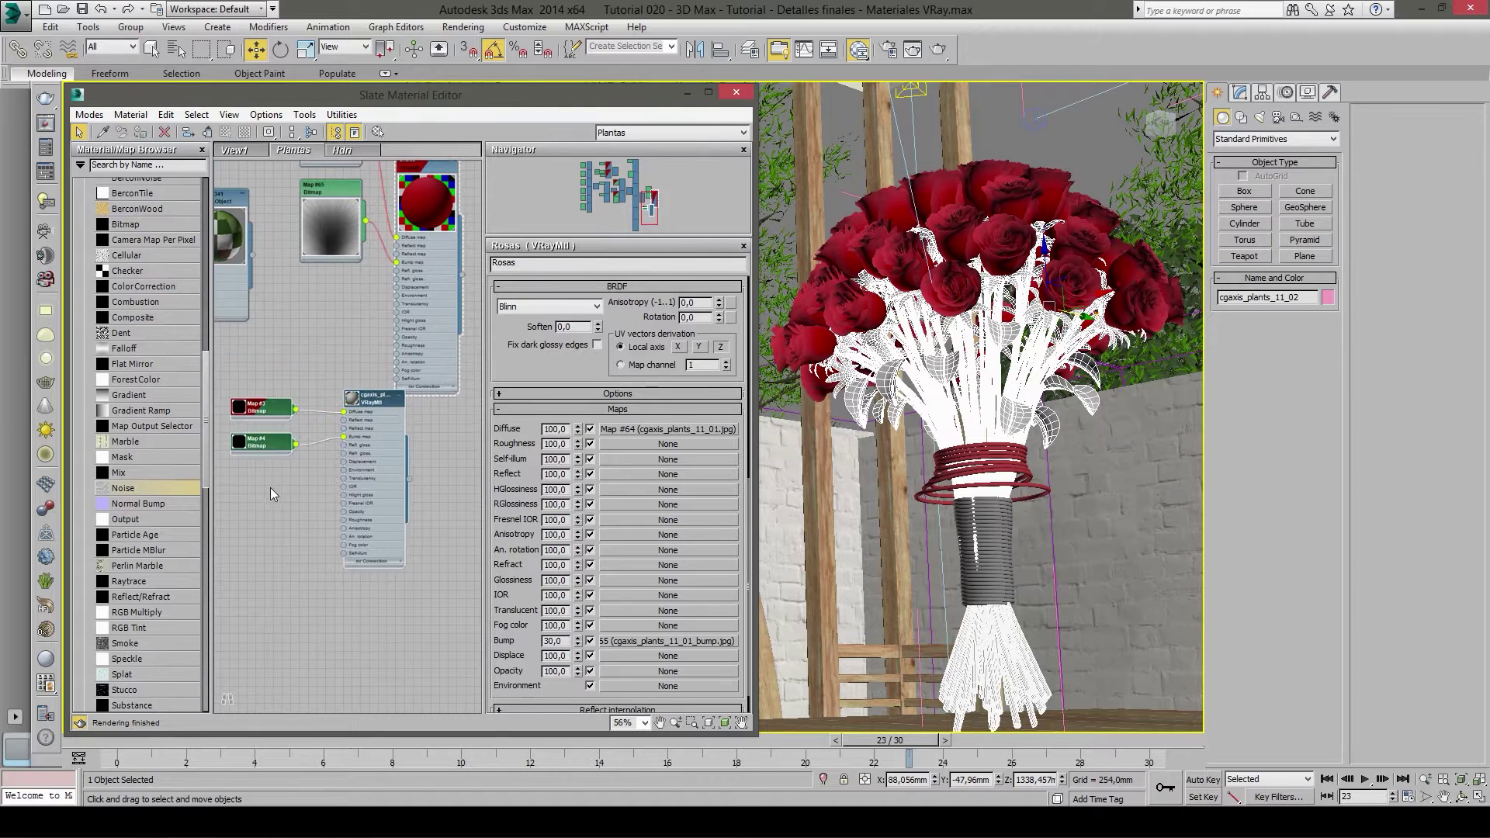
{"action": "middle_click_drag", "start_coordinate": [270, 488], "coordinate": [315, 458]}
{"action": "left_click_drag", "start_coordinate": [316, 458], "coordinate": [392, 447]}
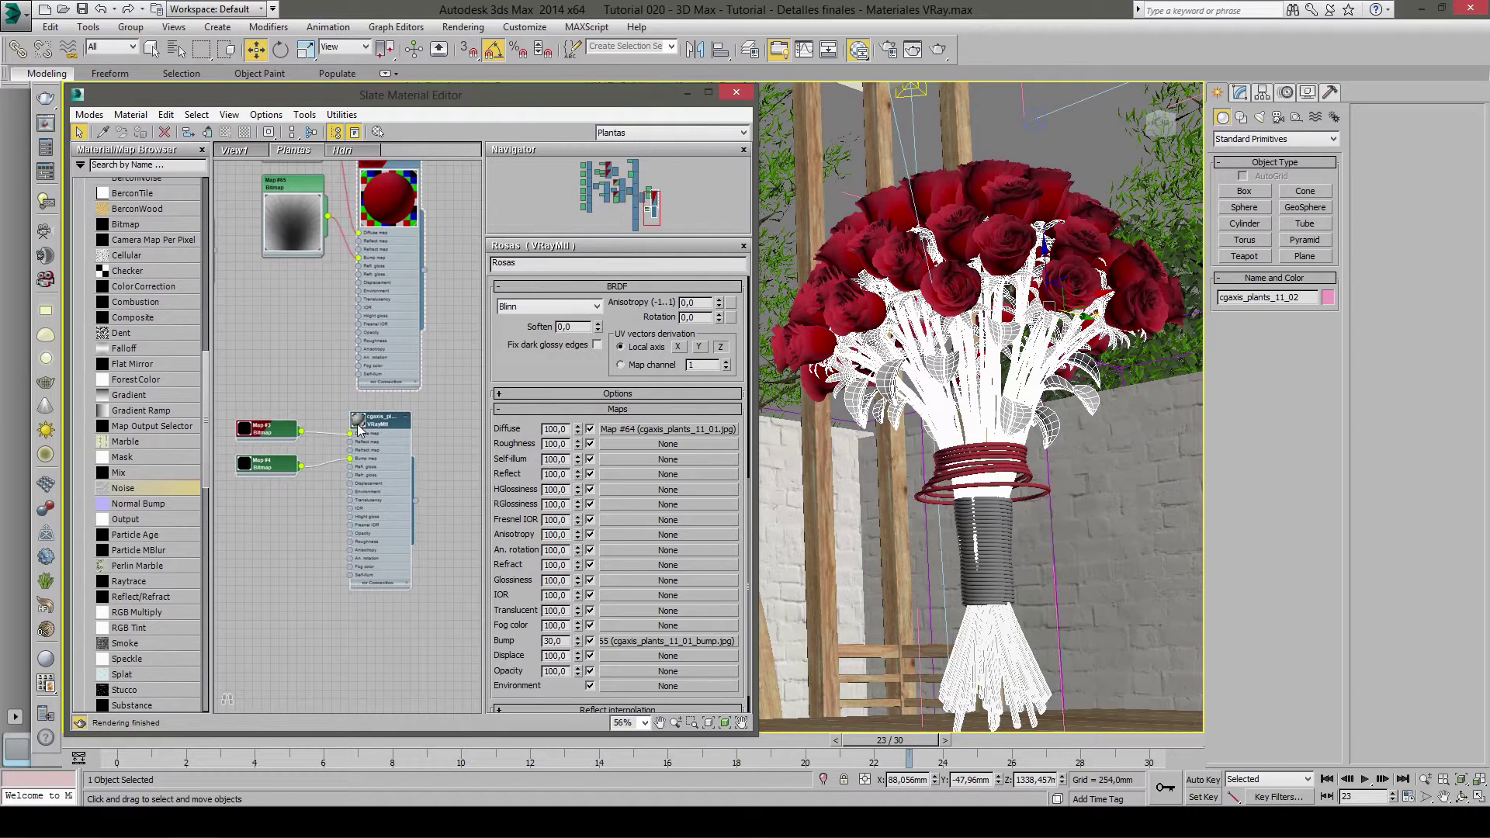
- Enlarge the Map #3 and Map #4 previews, placing Map #4 below Map #3
{"action": "scroll", "coordinate": [352, 466], "scroll_direction": "up", "scroll_amount": 3}
{"action": "left_click", "coordinate": [243, 401]}
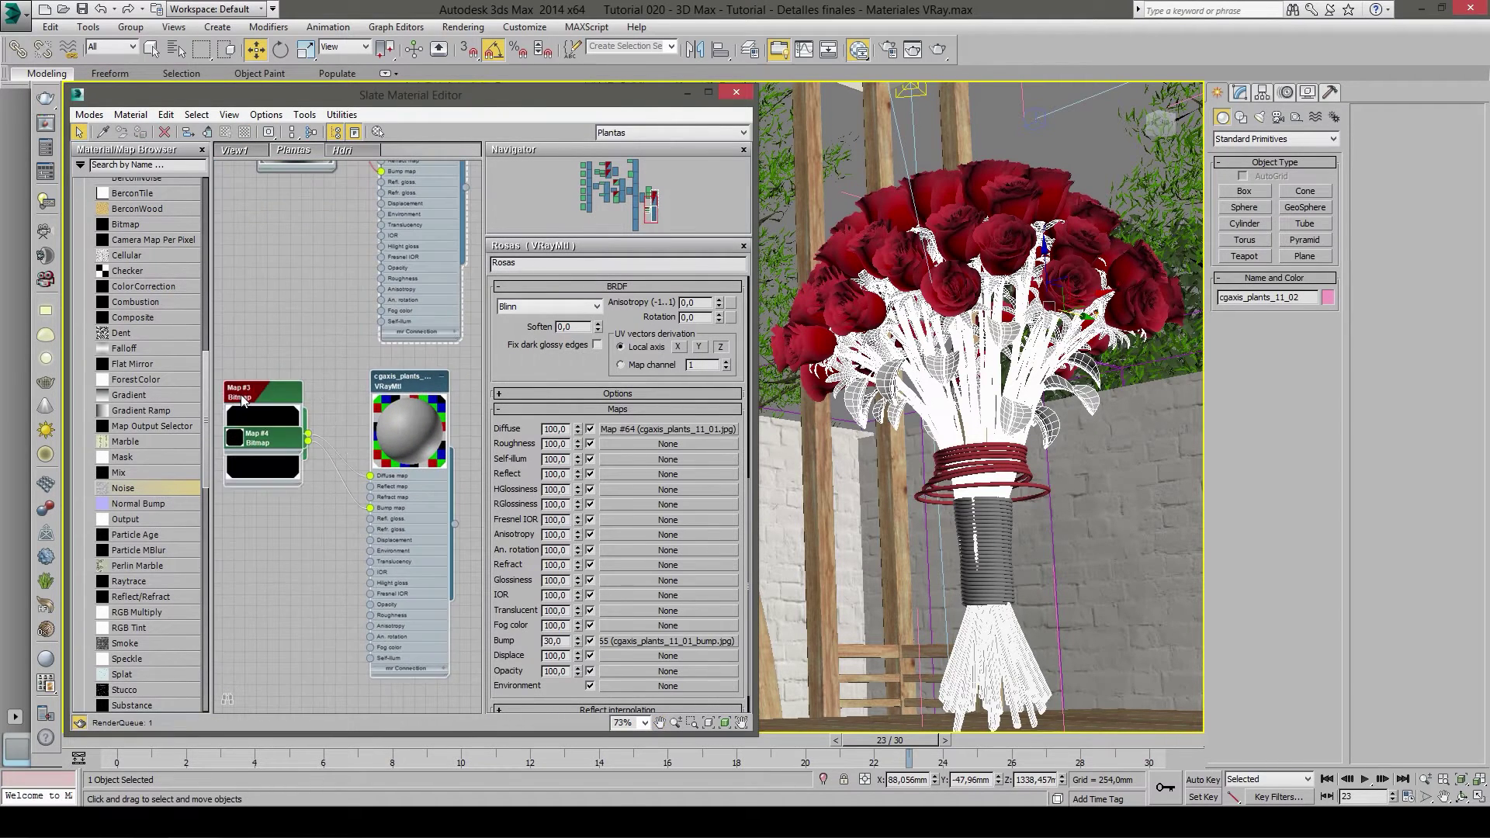
{"action": "left_click_drag", "start_coordinate": [281, 427], "coordinate": [272, 497]}
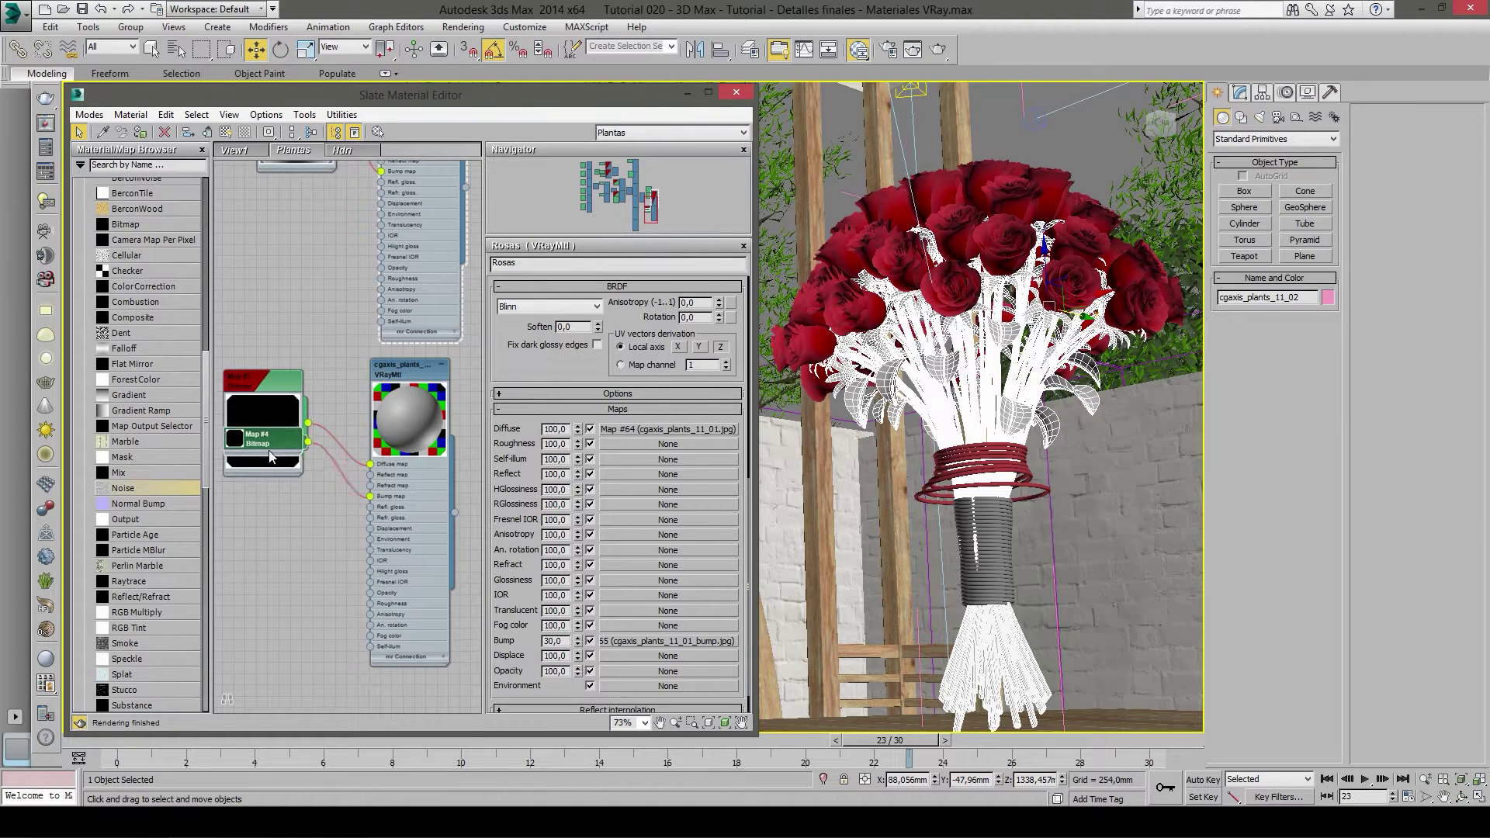
{"action": "left_click", "coordinate": [243, 503]}
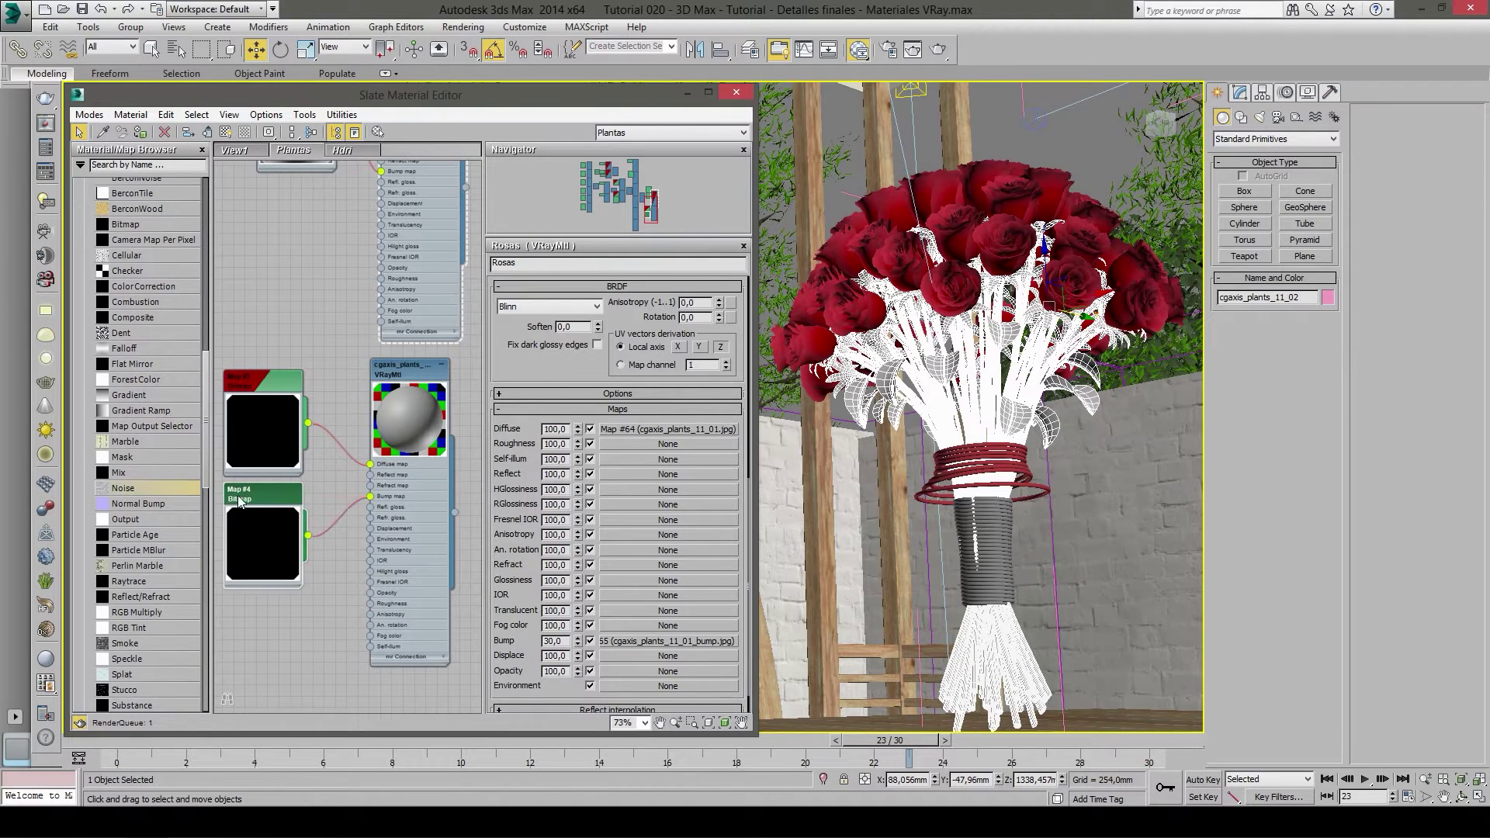
{"action": "scroll", "coordinate": [357, 512], "scroll_direction": "up", "scroll_amount": 2}
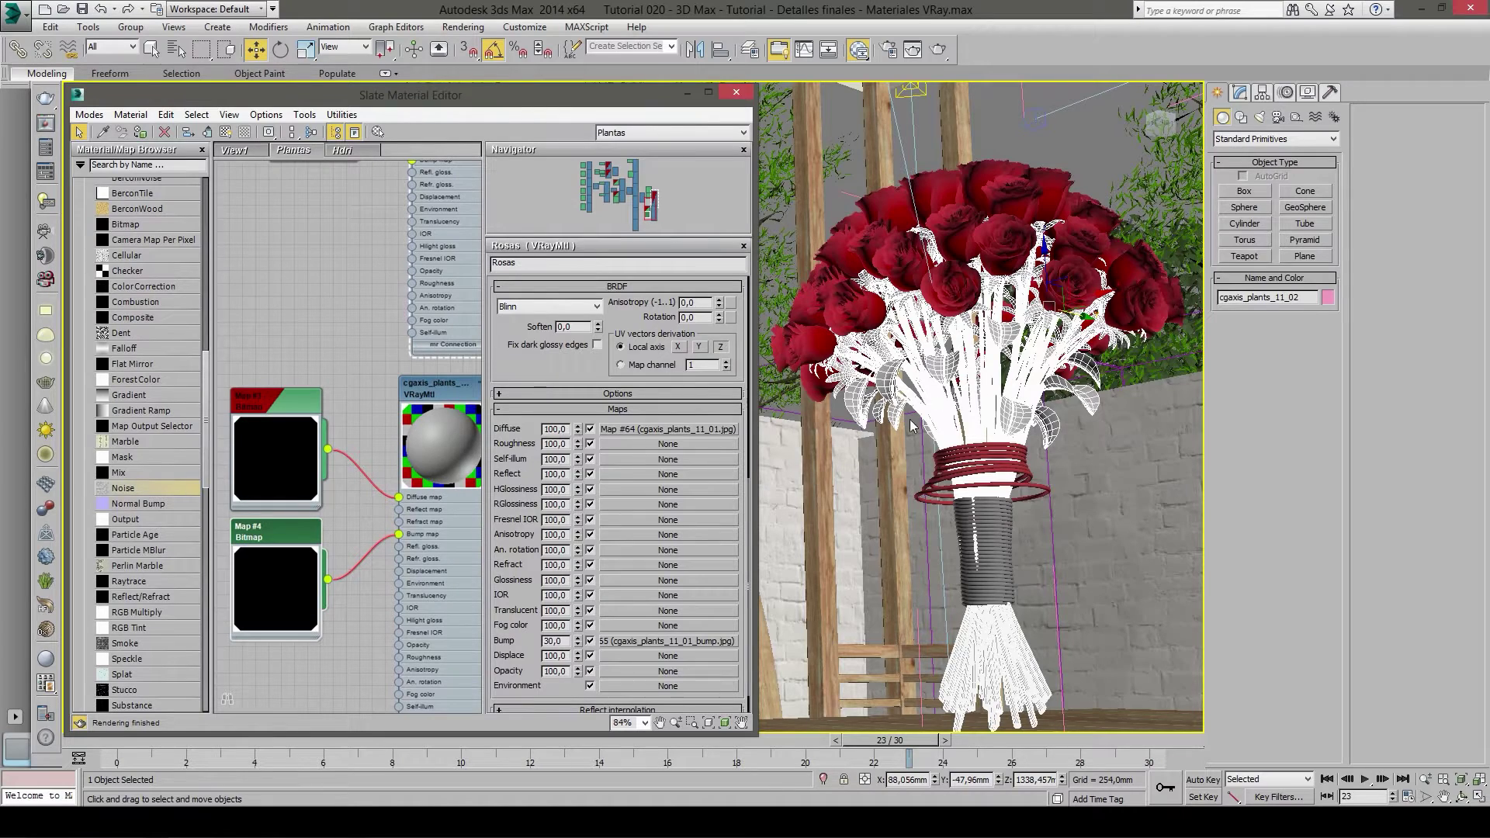
{"action": "middle_click_drag", "start_coordinate": [924, 496], "coordinate": [937, 479], "text": "alt"}
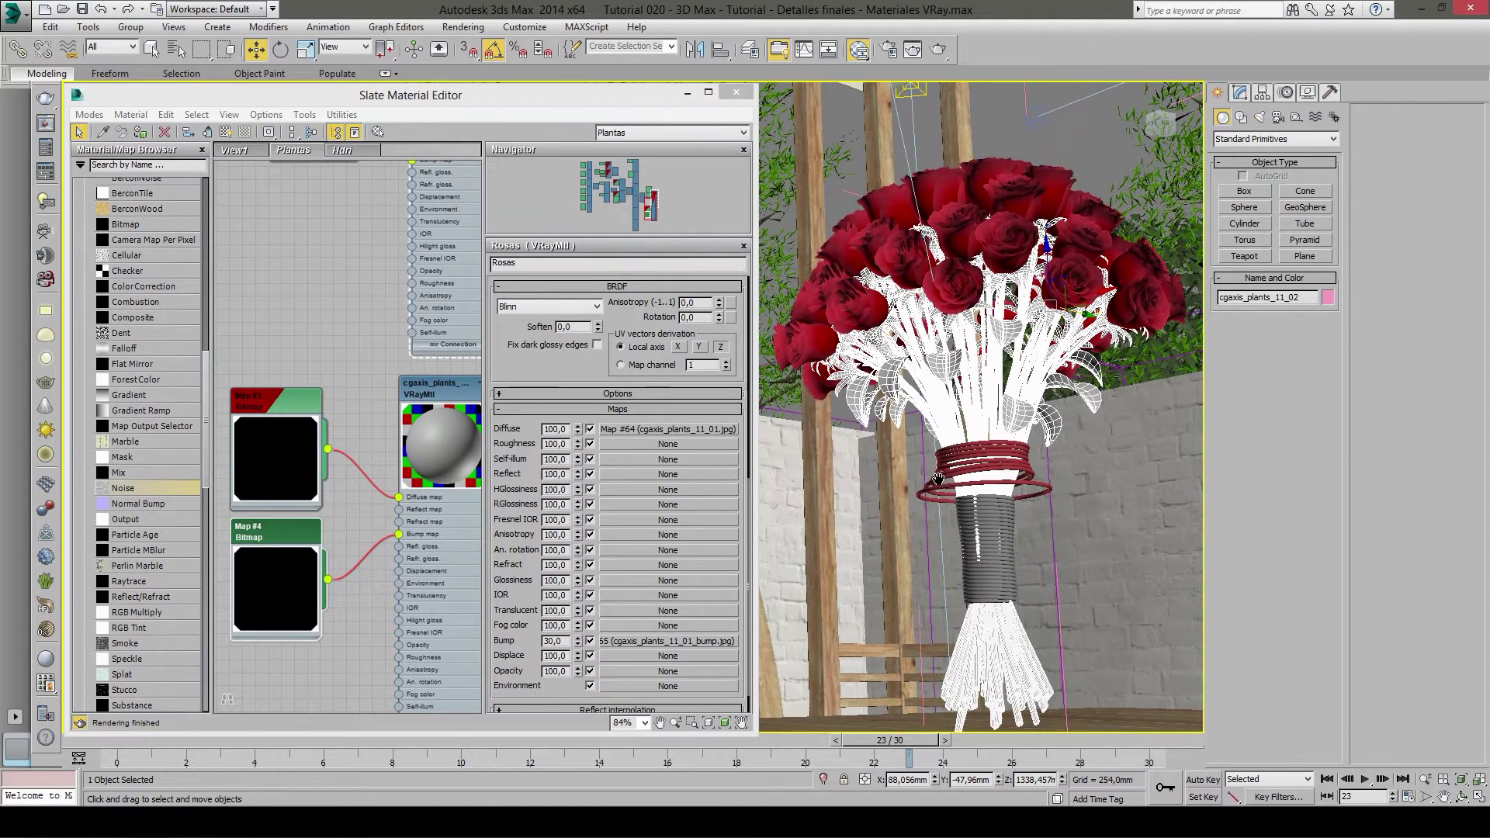
{"action": "middle_click_drag", "start_coordinate": [286, 551], "coordinate": [278, 528]}
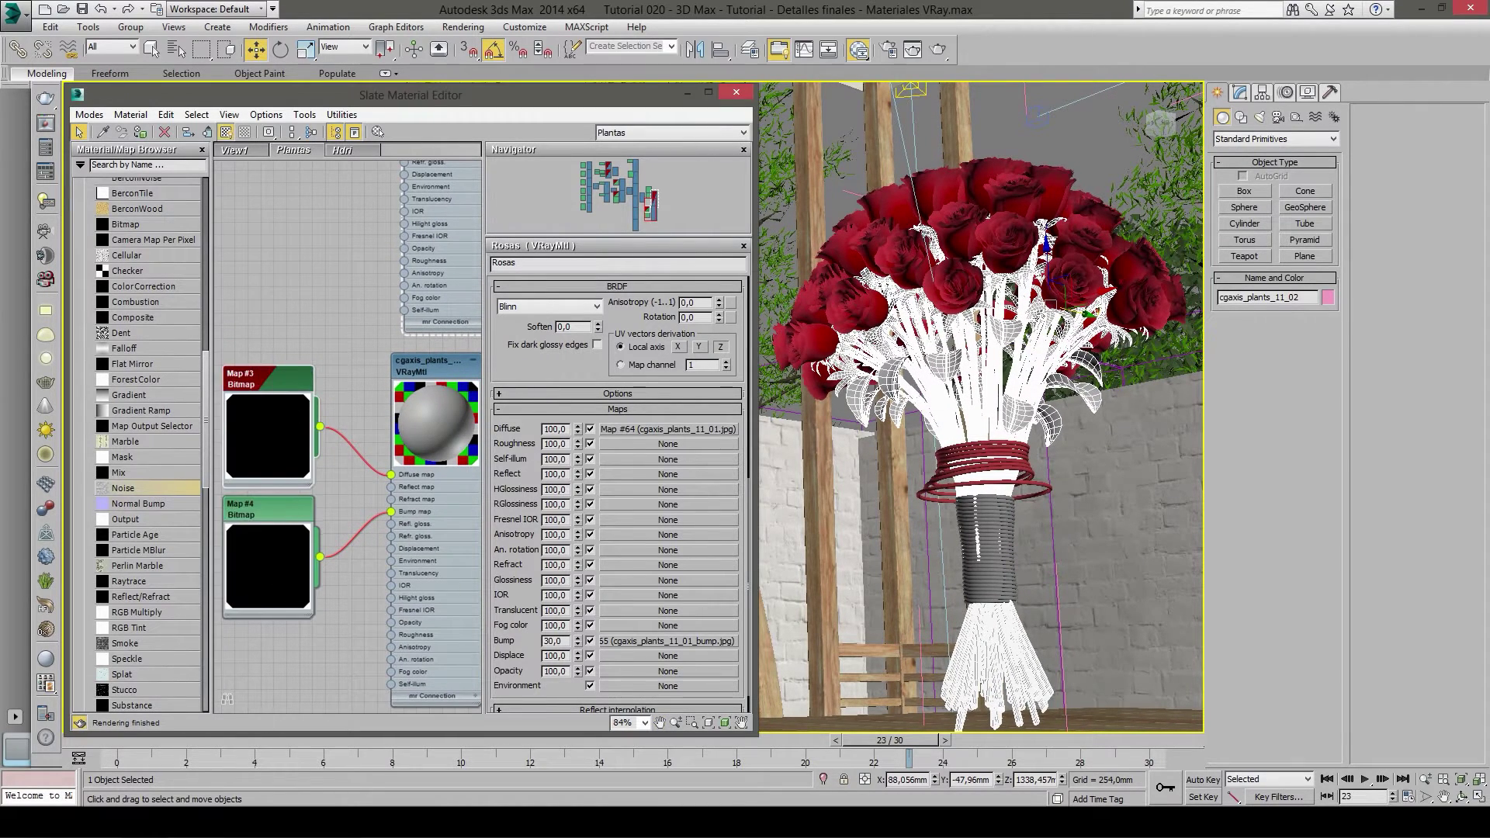
- Drag cgaxis_plants_11_02.jpg from Explorer into the node view as Map #66 and open it
{"action": "key", "text": "alt+Tab"}
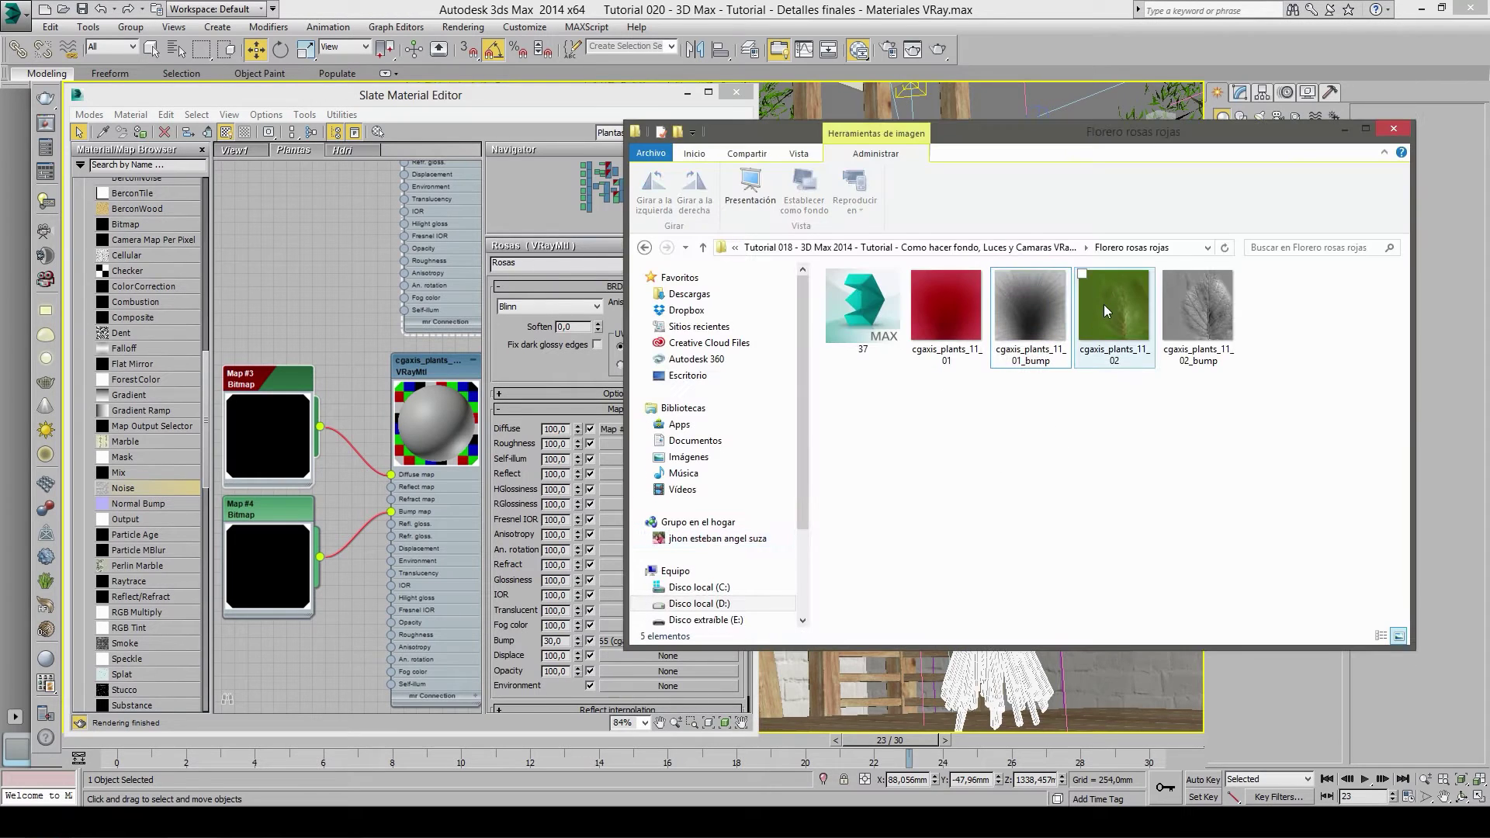
{"action": "left_click_drag", "start_coordinate": [1056, 144], "coordinate": [1058, 335]}
{"action": "left_click_drag", "start_coordinate": [1116, 467], "coordinate": [431, 497]}
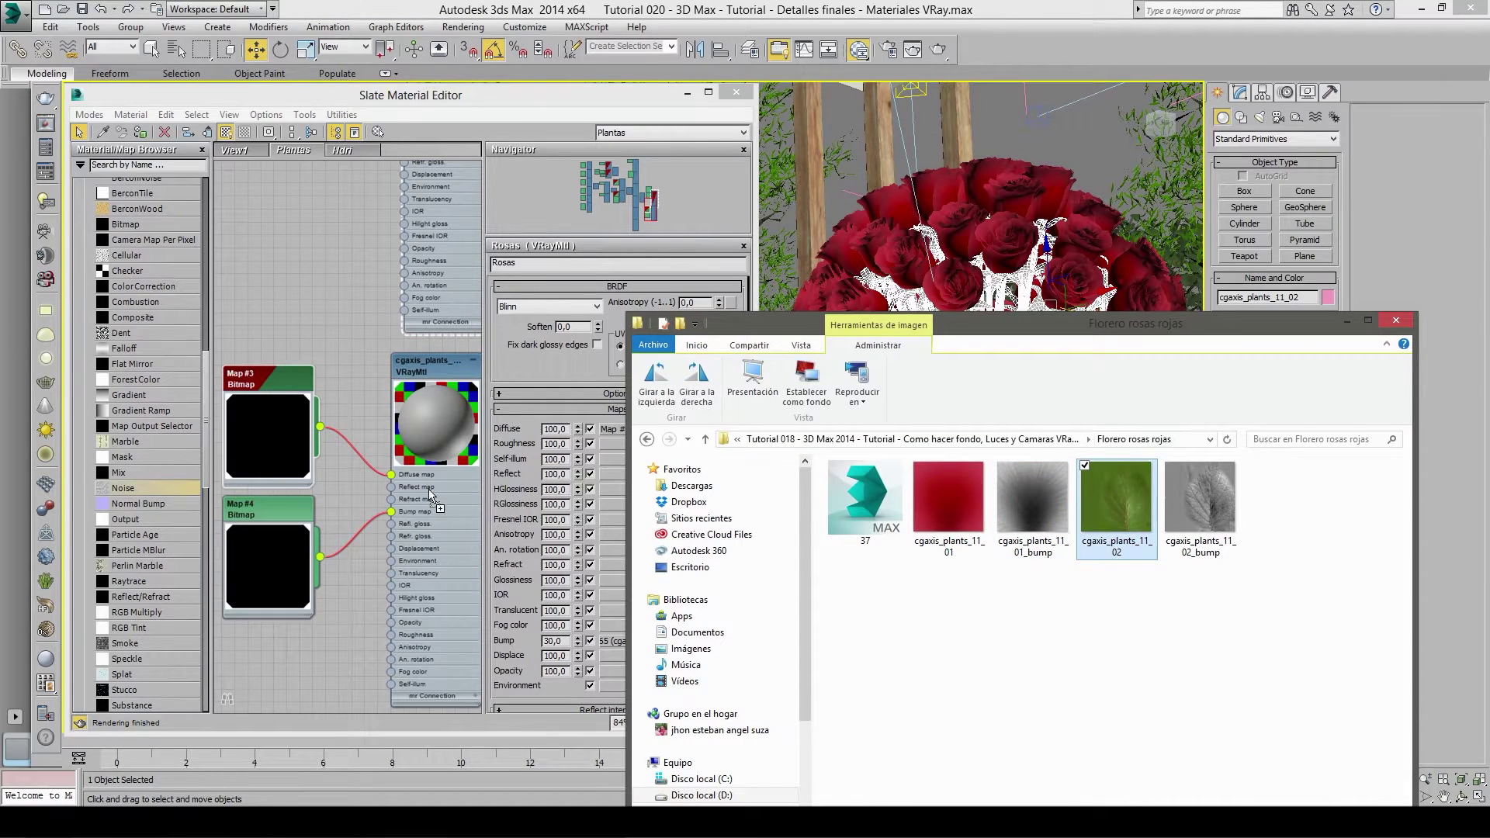
{"action": "left_click_drag", "start_coordinate": [295, 307], "coordinate": [312, 321]}
{"action": "middle_click_drag", "start_coordinate": [312, 340], "coordinate": [323, 374]}
{"action": "left_click_drag", "start_coordinate": [256, 444], "coordinate": [259, 435]}
{"action": "double_click", "coordinate": [270, 349]}
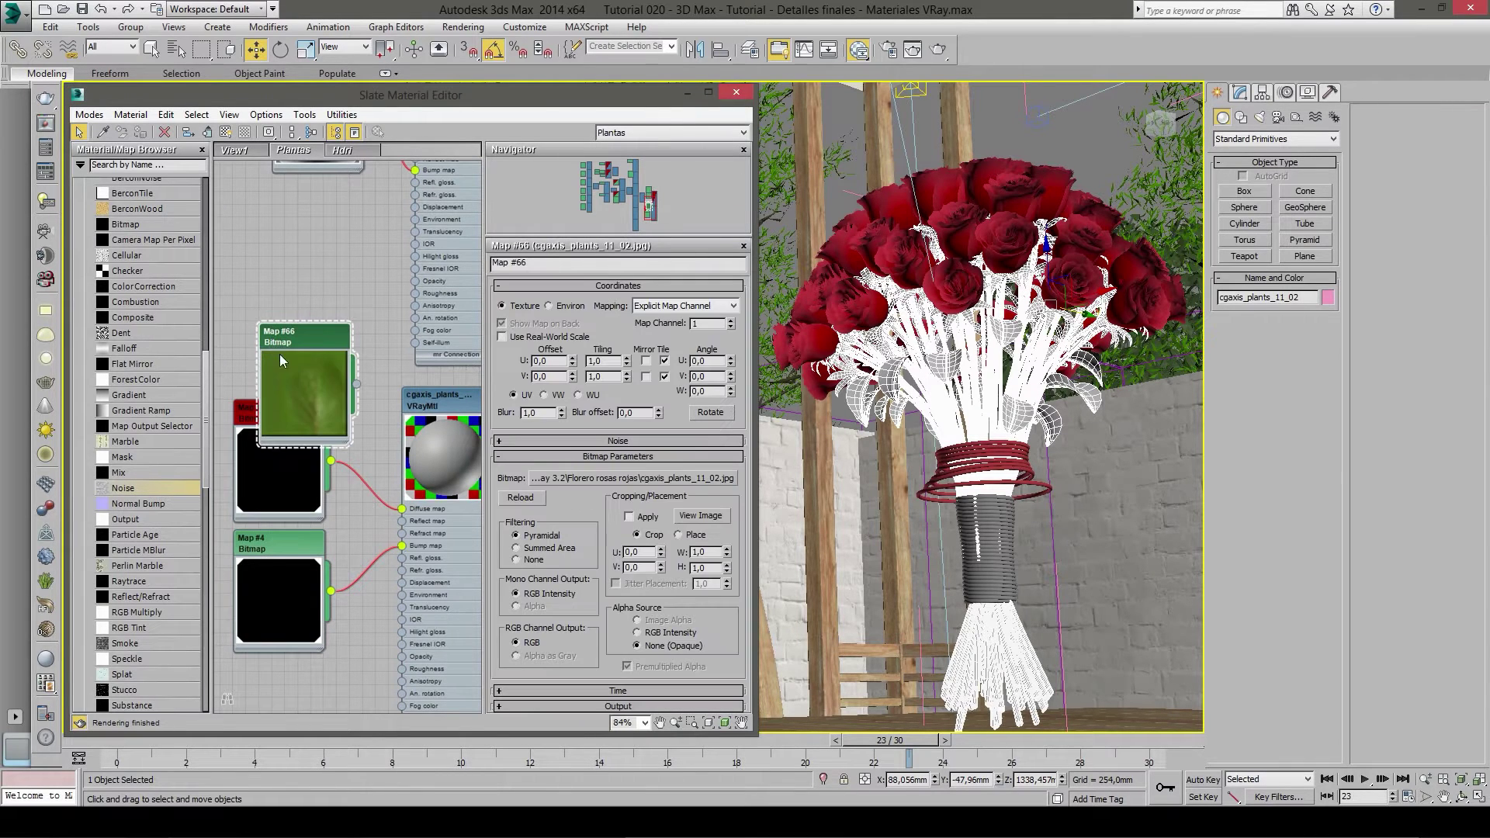
- Wire Map #66 to Diffuse map, then bring in the 02_bump texture as Map #67 and wire it to Bump map
{"action": "middle_click_drag", "start_coordinate": [329, 394], "coordinate": [312, 345]}
{"action": "left_click_drag", "start_coordinate": [370, 467], "coordinate": [384, 460]}
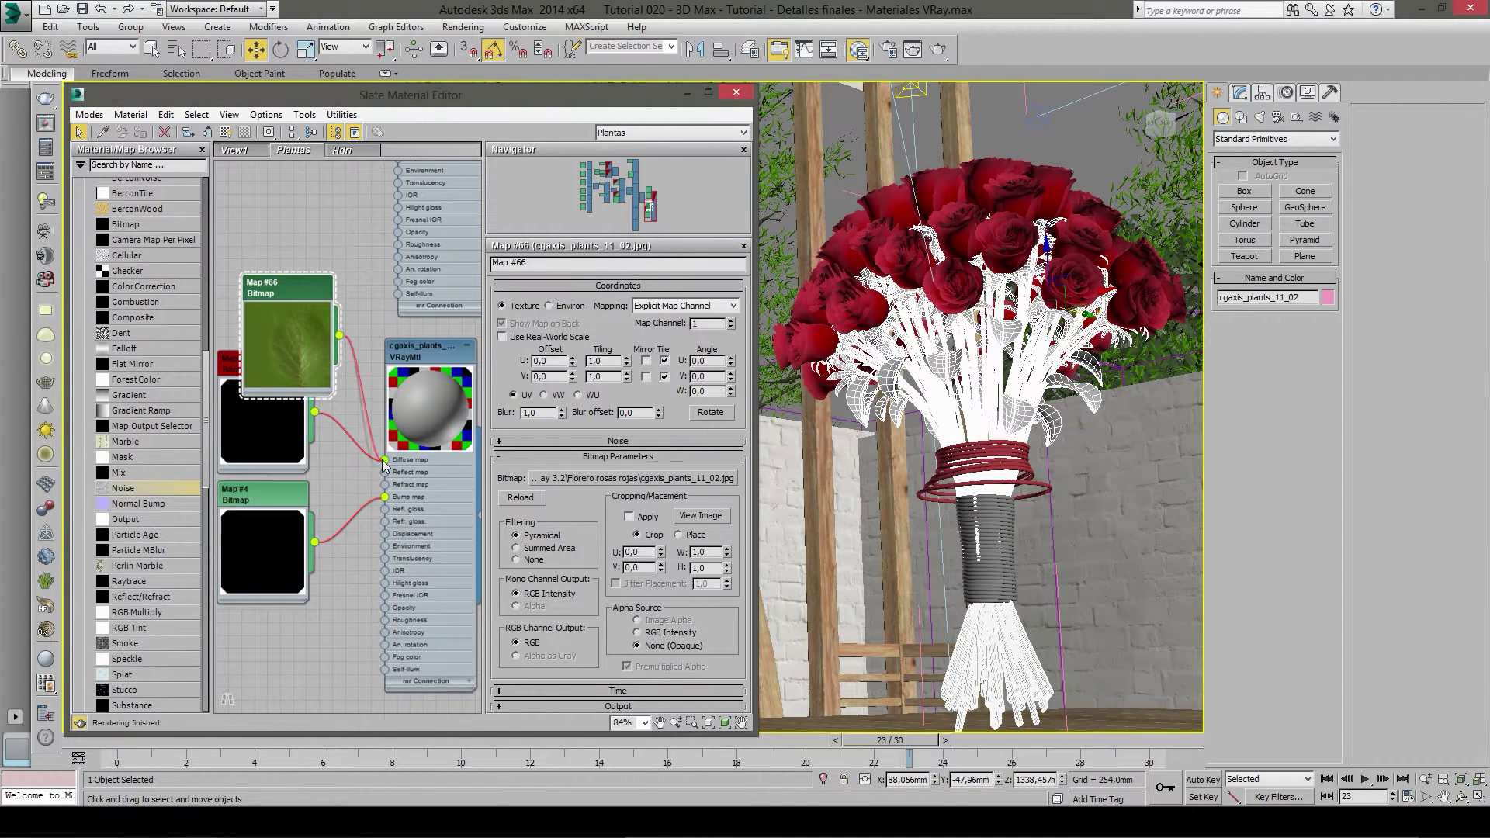
{"action": "middle_click_drag", "start_coordinate": [356, 488], "coordinate": [362, 454]}
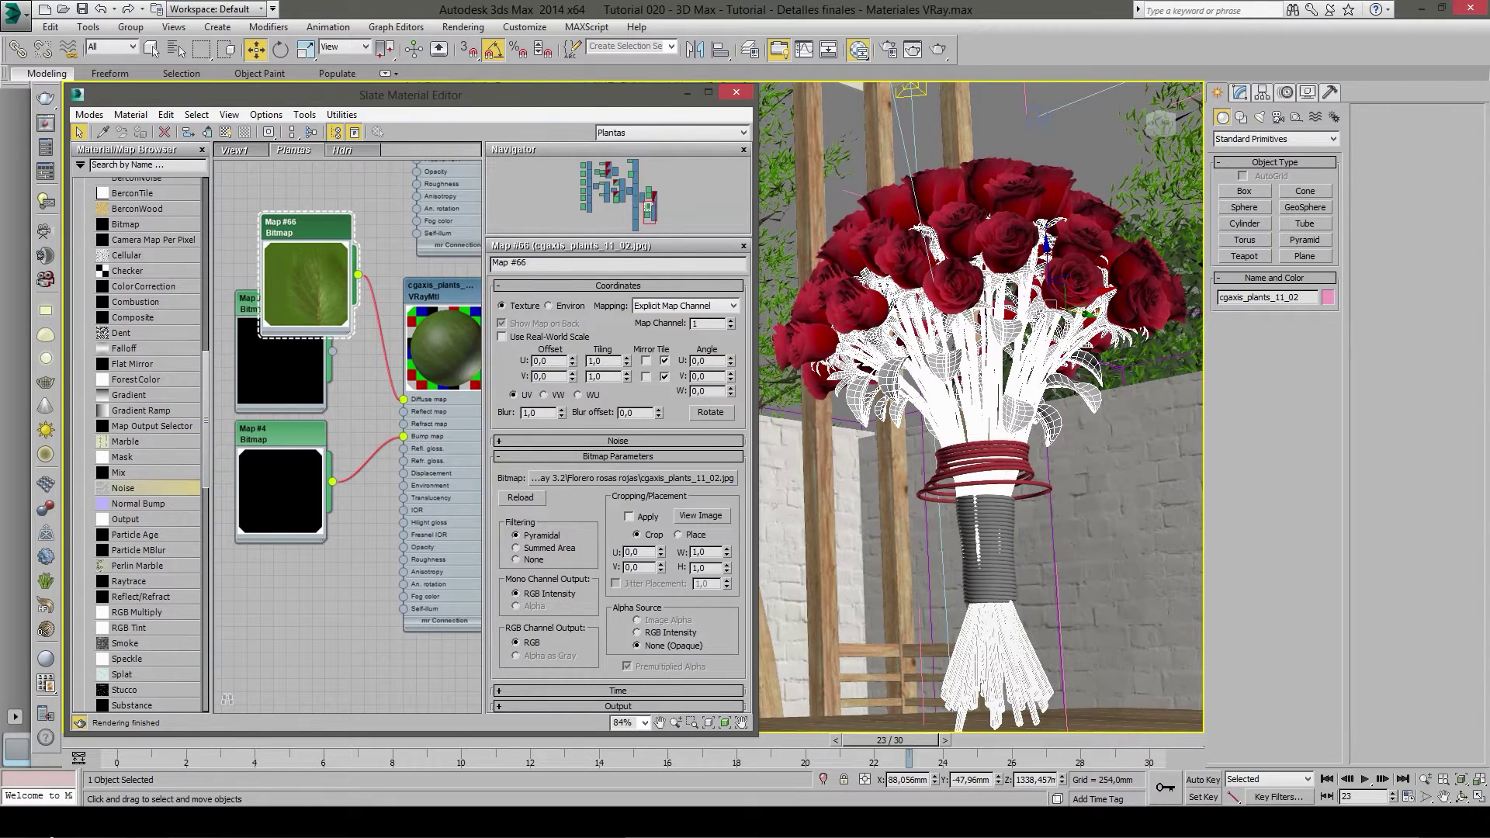
{"action": "key", "text": "alt+Tab"}
{"action": "mouse_move", "coordinate": [1199, 504]}
{"action": "left_mouse_down"}
{"action": "mouse_move", "coordinate": [289, 633]}
{"action": "mouse_move", "coordinate": [277, 573]}
{"action": "left_mouse_up"}
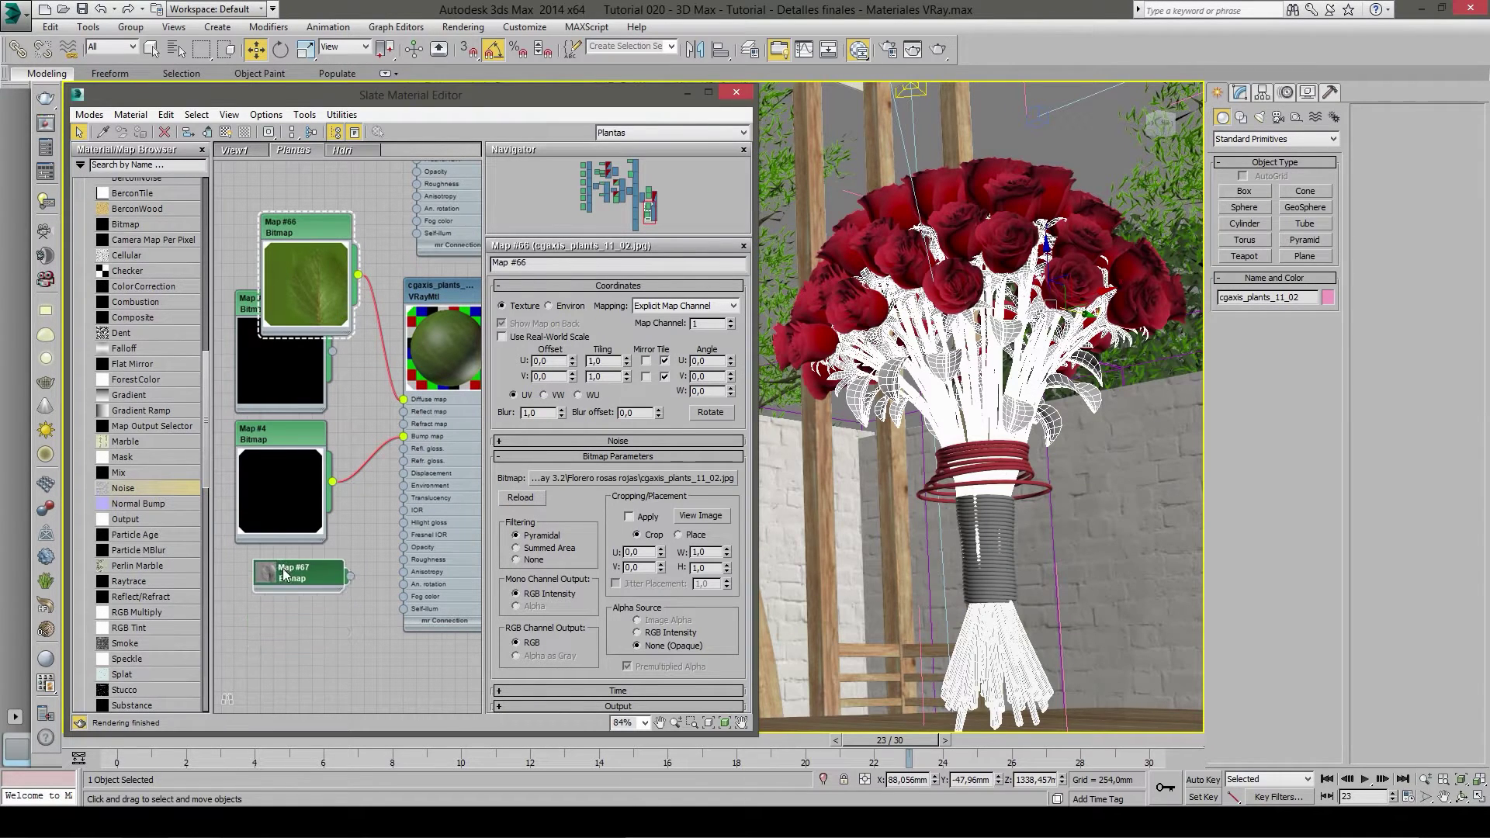
{"action": "left_click", "coordinate": [264, 575]}
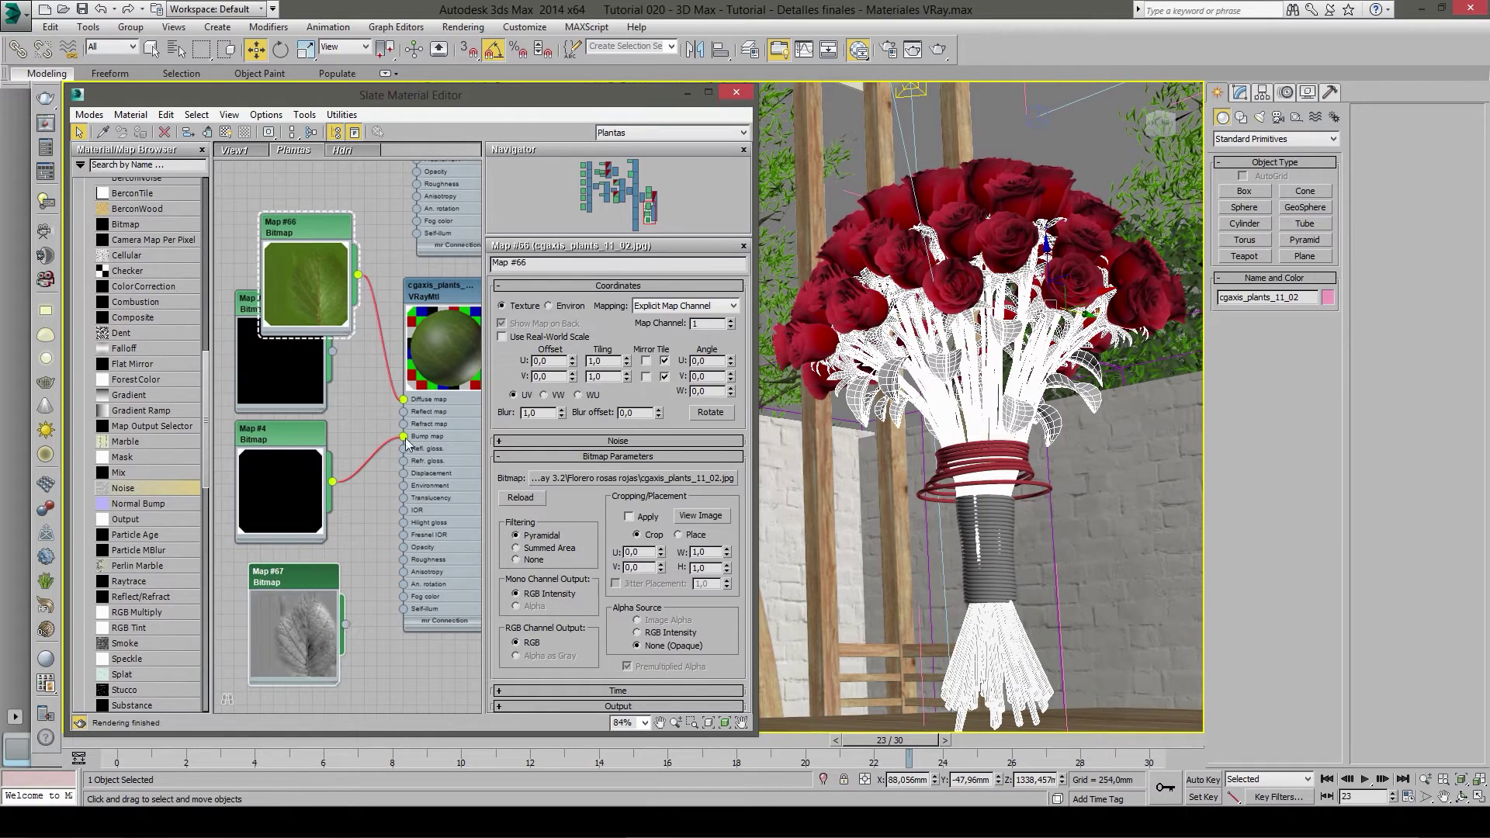
{"action": "left_click_drag", "start_coordinate": [406, 450], "coordinate": [403, 437]}
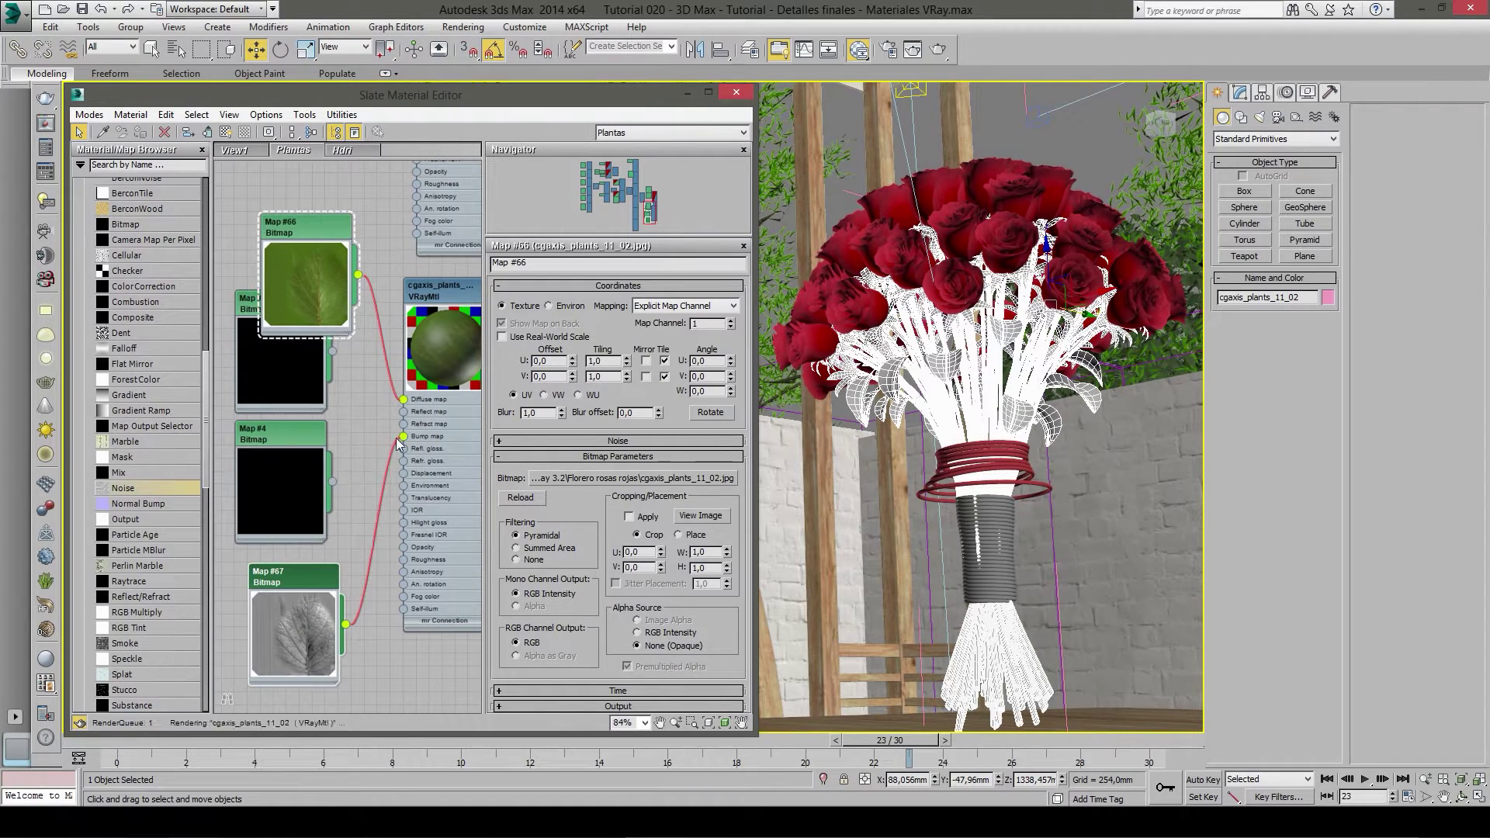
- Delete the old black Map #3 and Map #4 nodes and stack Map #66 above Map #67
{"action": "left_click_drag", "start_coordinate": [229, 287], "coordinate": [362, 528]}
{"action": "key", "text": "Delete"}
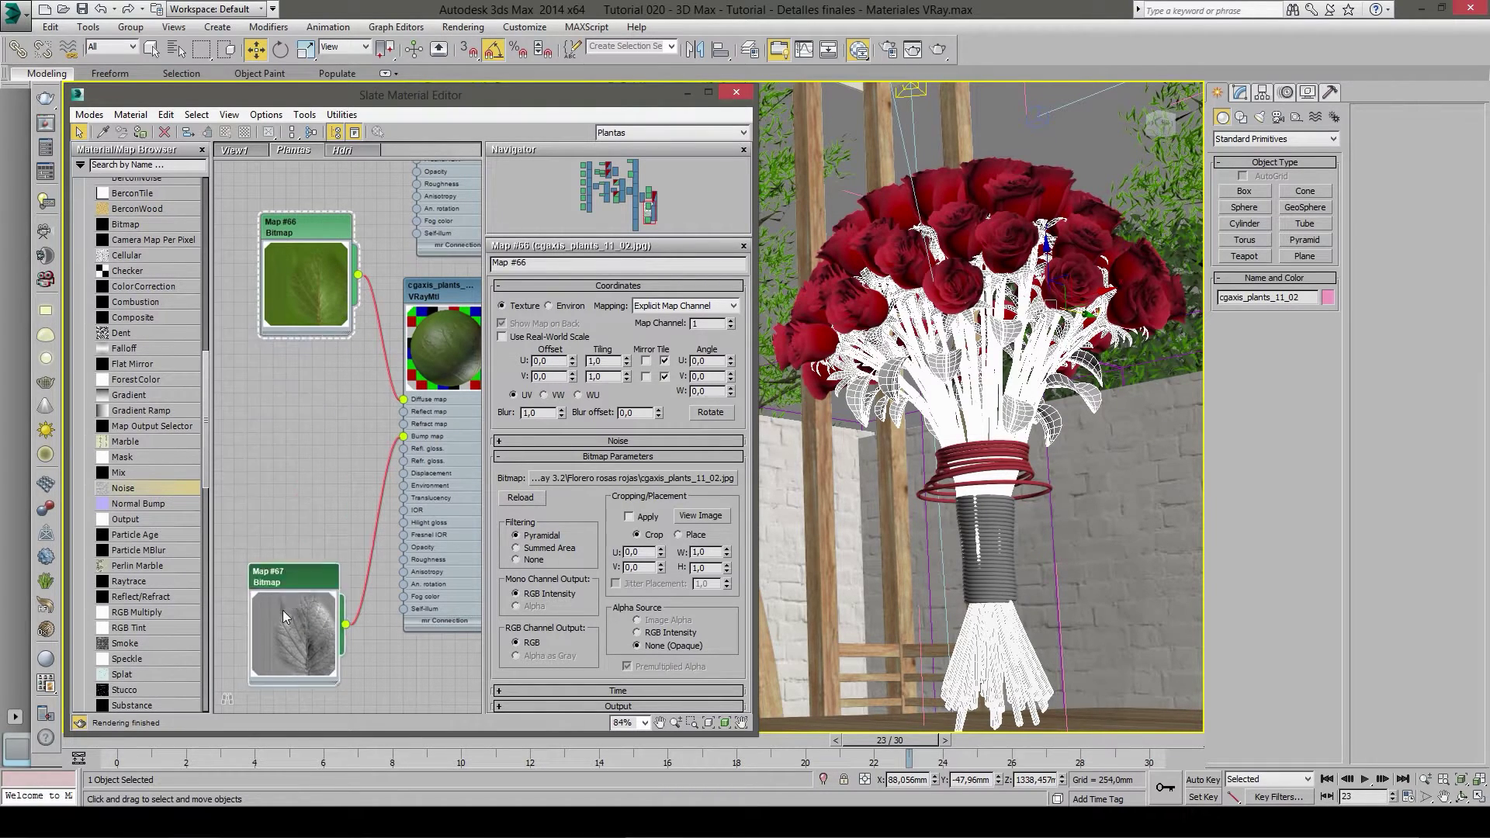
{"action": "left_click_drag", "start_coordinate": [282, 610], "coordinate": [296, 455]}
{"action": "left_click_drag", "start_coordinate": [313, 225], "coordinate": [318, 291]}
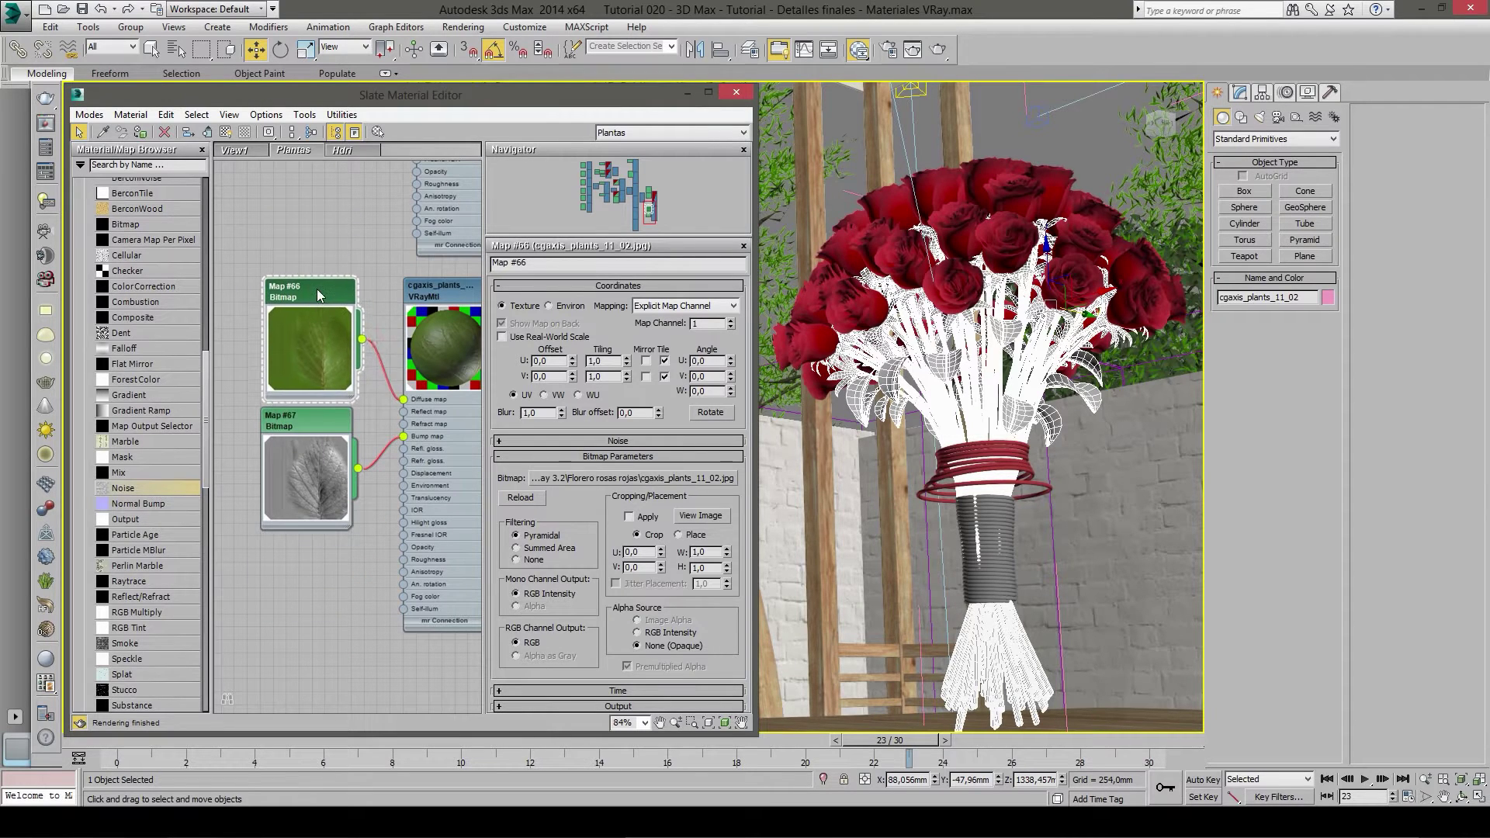
{"action": "scroll", "coordinate": [342, 338], "scroll_direction": "down", "scroll_amount": 3}
{"action": "scroll", "coordinate": [357, 345], "scroll_direction": "down", "scroll_amount": 3}
{"action": "mouse_move", "coordinate": [361, 347]}
{"action": "middle_mouse_down"}
{"action": "mouse_move", "coordinate": [375, 414]}
{"action": "mouse_move", "coordinate": [407, 461]}
{"action": "mouse_move", "coordinate": [233, 373]}
{"action": "middle_mouse_up"}
{"action": "scroll", "coordinate": [375, 412], "scroll_direction": "down", "scroll_amount": 2}
{"action": "scroll", "coordinate": [399, 427], "scroll_direction": "up", "scroll_amount": 2}
{"action": "scroll", "coordinate": [407, 461], "scroll_direction": "up", "scroll_amount": 3}
{"action": "scroll", "coordinate": [407, 461], "scroll_direction": "up", "scroll_amount": 2}
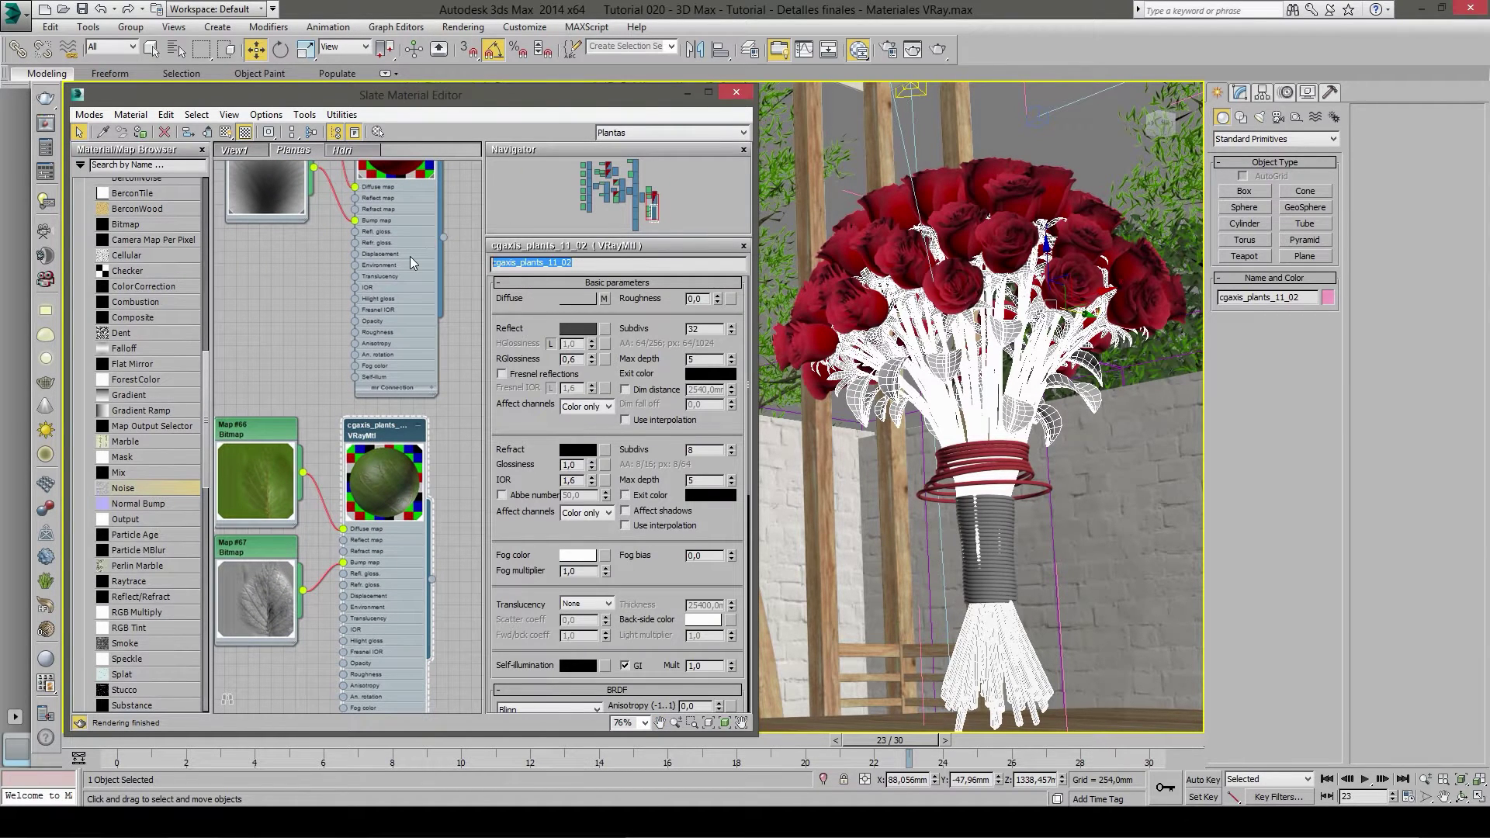
- Name the stems' material 'Tallos hojas', show it shaded in the viewport, then frame a pillar
{"action": "type", "text": "P"}
{"action": "left_click", "coordinate": [225, 132]}
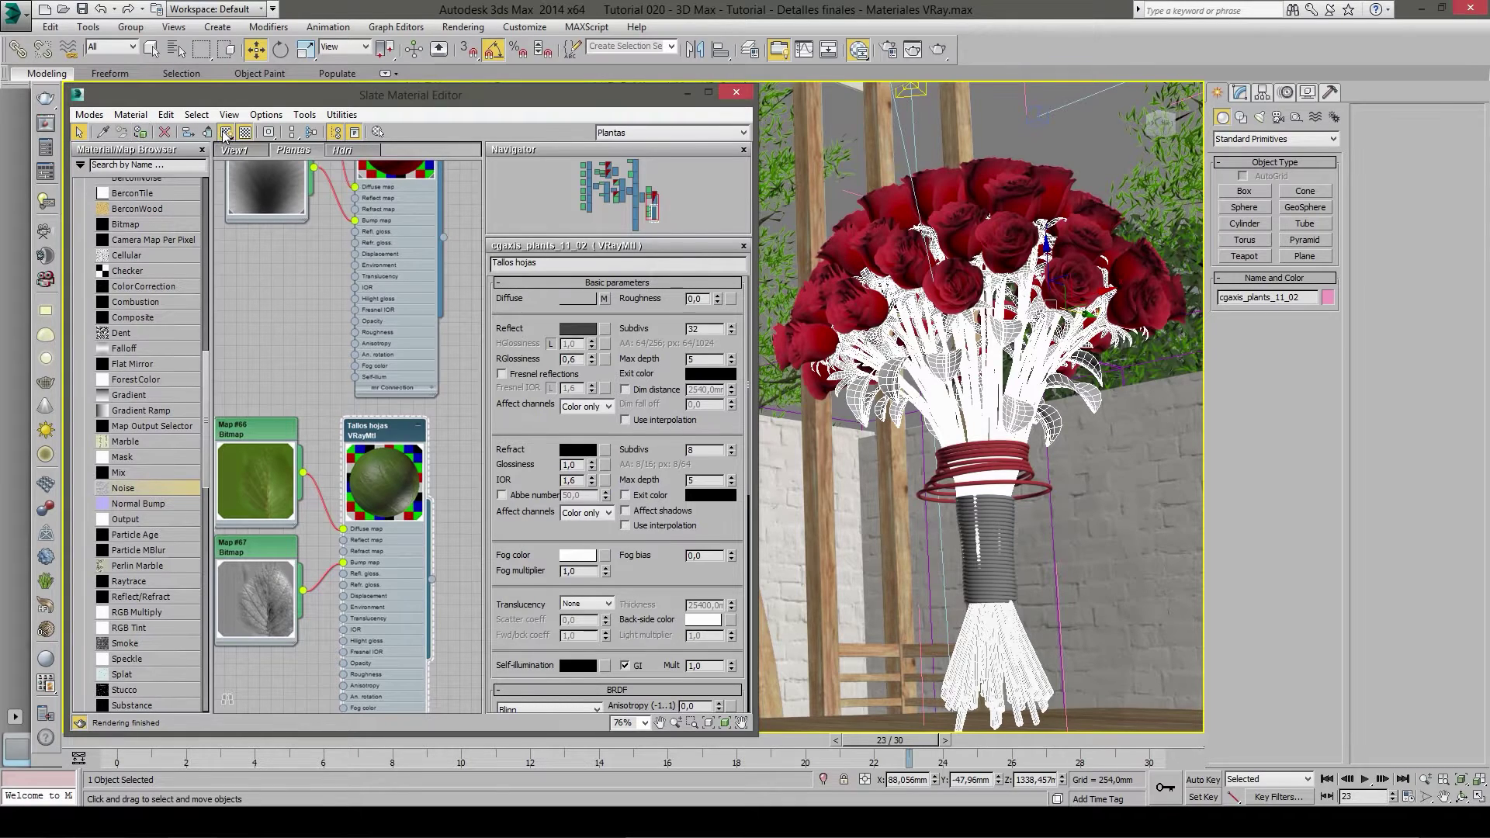
{"action": "left_click", "coordinate": [1055, 457]}
{"action": "key", "text": "z"}
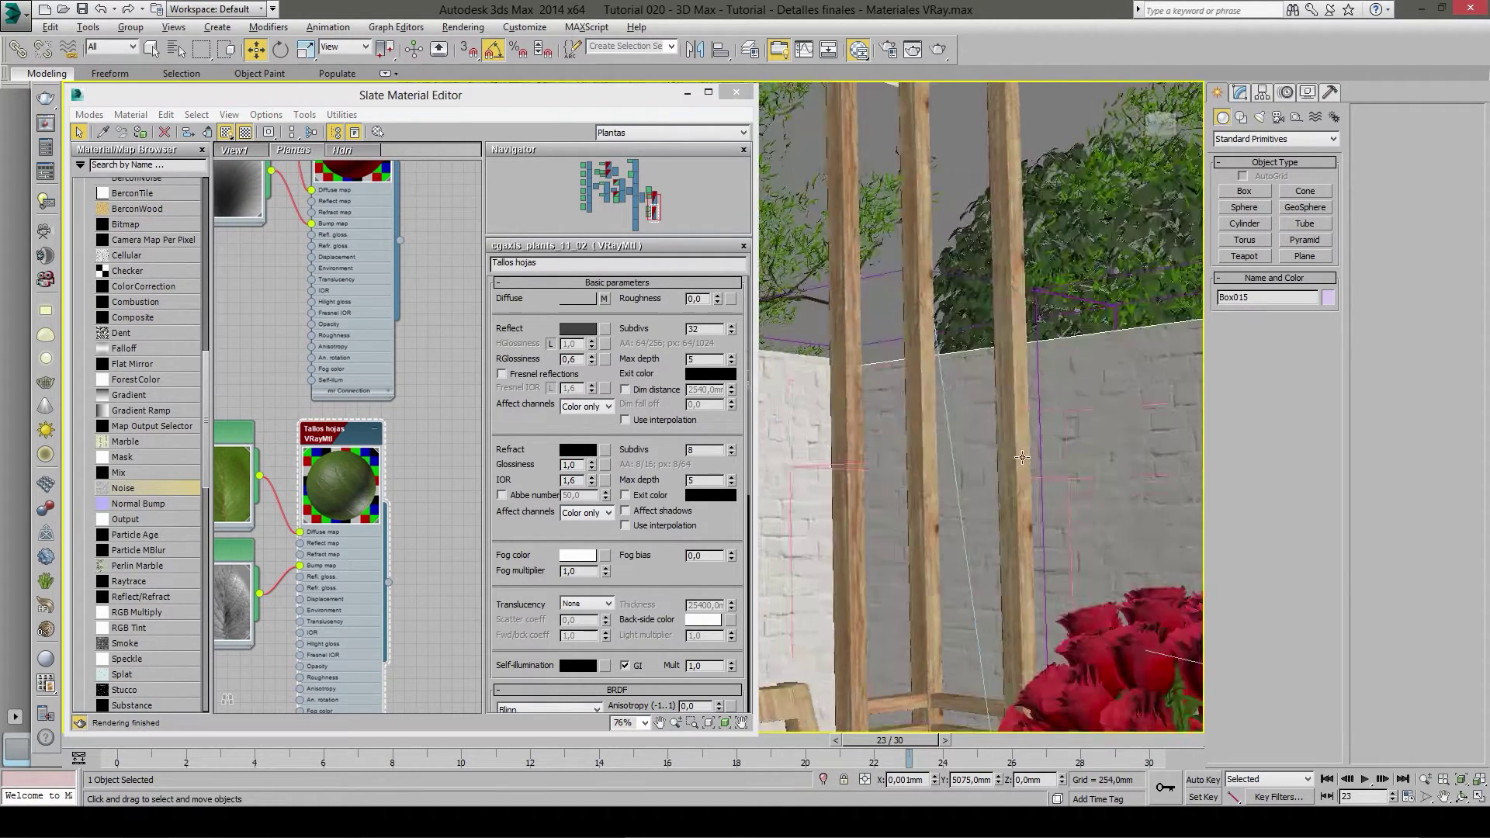
{"action": "scroll", "coordinate": [1022, 458], "scroll_direction": "down", "scroll_amount": 2}
{"action": "scroll", "coordinate": [1009, 442], "scroll_direction": "down", "scroll_amount": 3}
{"action": "scroll", "coordinate": [1002, 427], "scroll_direction": "down", "scroll_amount": 2}
{"action": "scroll", "coordinate": [993, 410], "scroll_direction": "down", "scroll_amount": 3}
{"action": "scroll", "coordinate": [993, 409], "scroll_direction": "down", "scroll_amount": 3}
{"action": "scroll", "coordinate": [962, 410], "scroll_direction": "up", "scroll_amount": 3}
{"action": "scroll", "coordinate": [935, 446], "scroll_direction": "up", "scroll_amount": 3}
{"action": "left_click", "coordinate": [935, 446]}
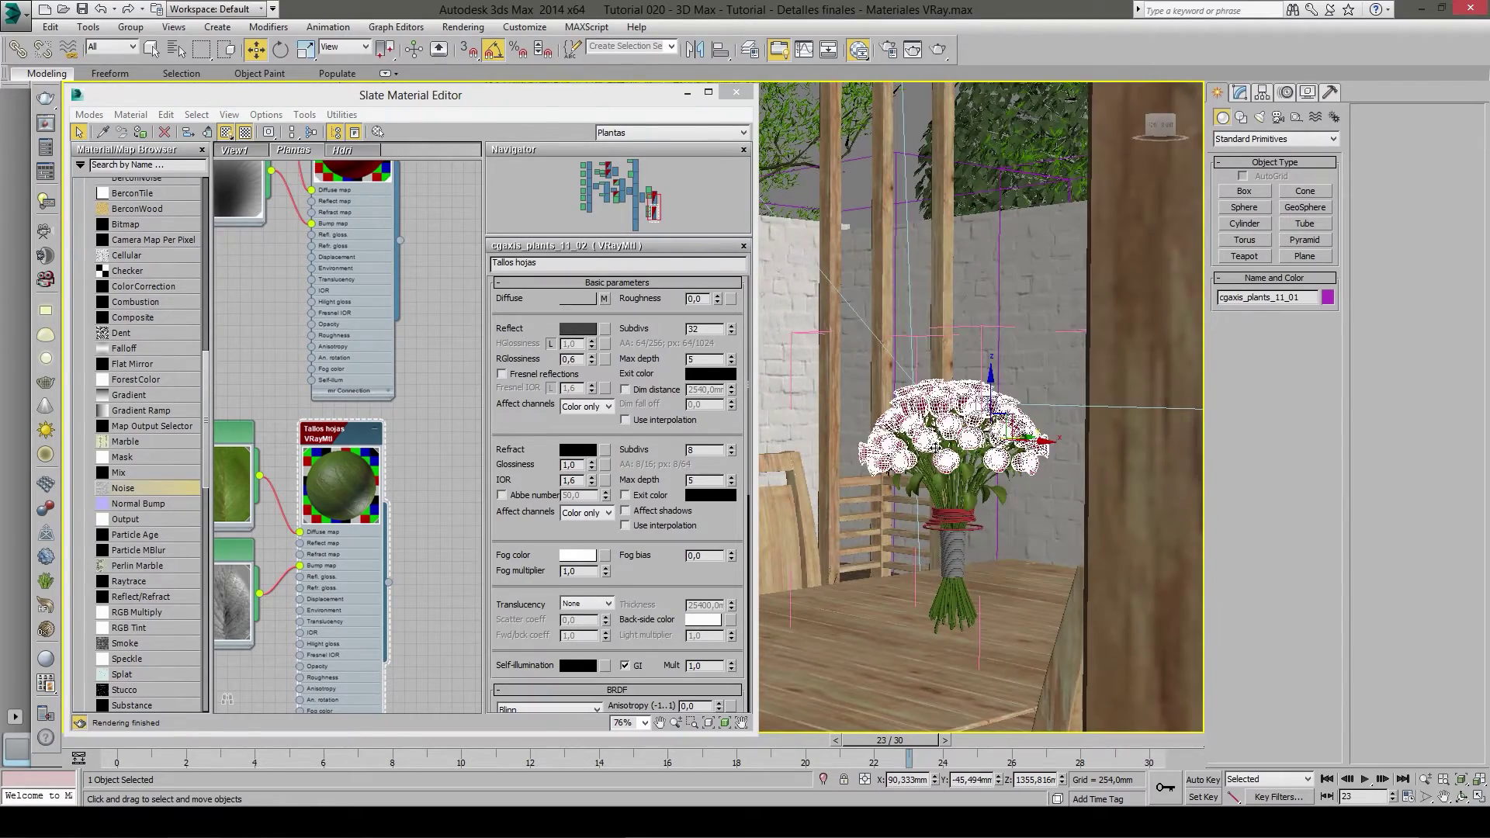
{"action": "scroll", "coordinate": [939, 458], "scroll_direction": "up", "scroll_amount": 2}
{"action": "scroll", "coordinate": [917, 473], "scroll_direction": "up", "scroll_amount": 2}
{"action": "scroll", "coordinate": [943, 464], "scroll_direction": "up", "scroll_amount": 2}
{"action": "scroll", "coordinate": [957, 507], "scroll_direction": "up", "scroll_amount": 2}
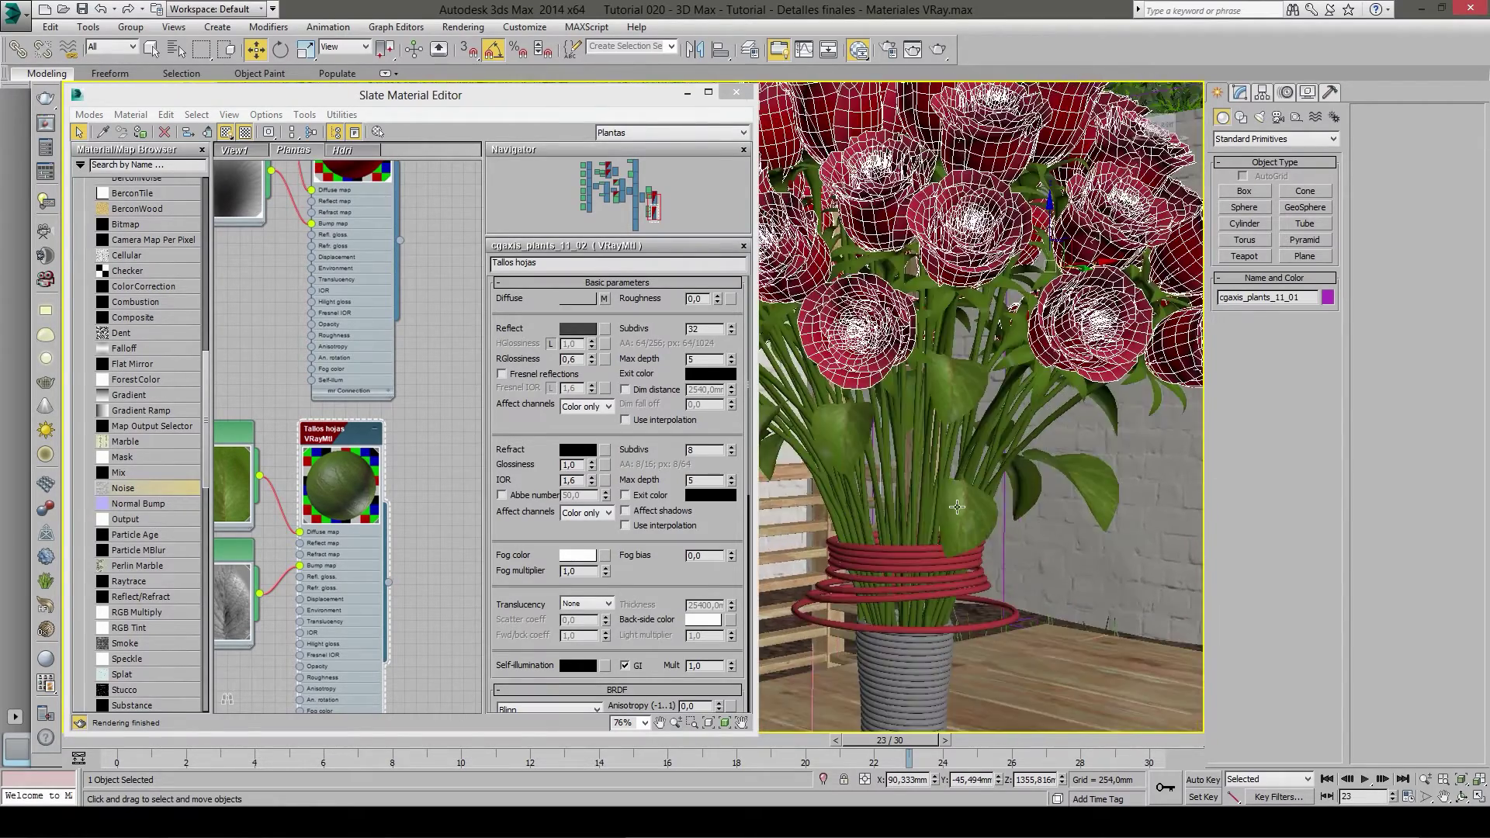
{"action": "scroll", "coordinate": [958, 507], "scroll_direction": "up", "scroll_amount": 2}
{"action": "scroll", "coordinate": [966, 509], "scroll_direction": "up", "scroll_amount": 2}
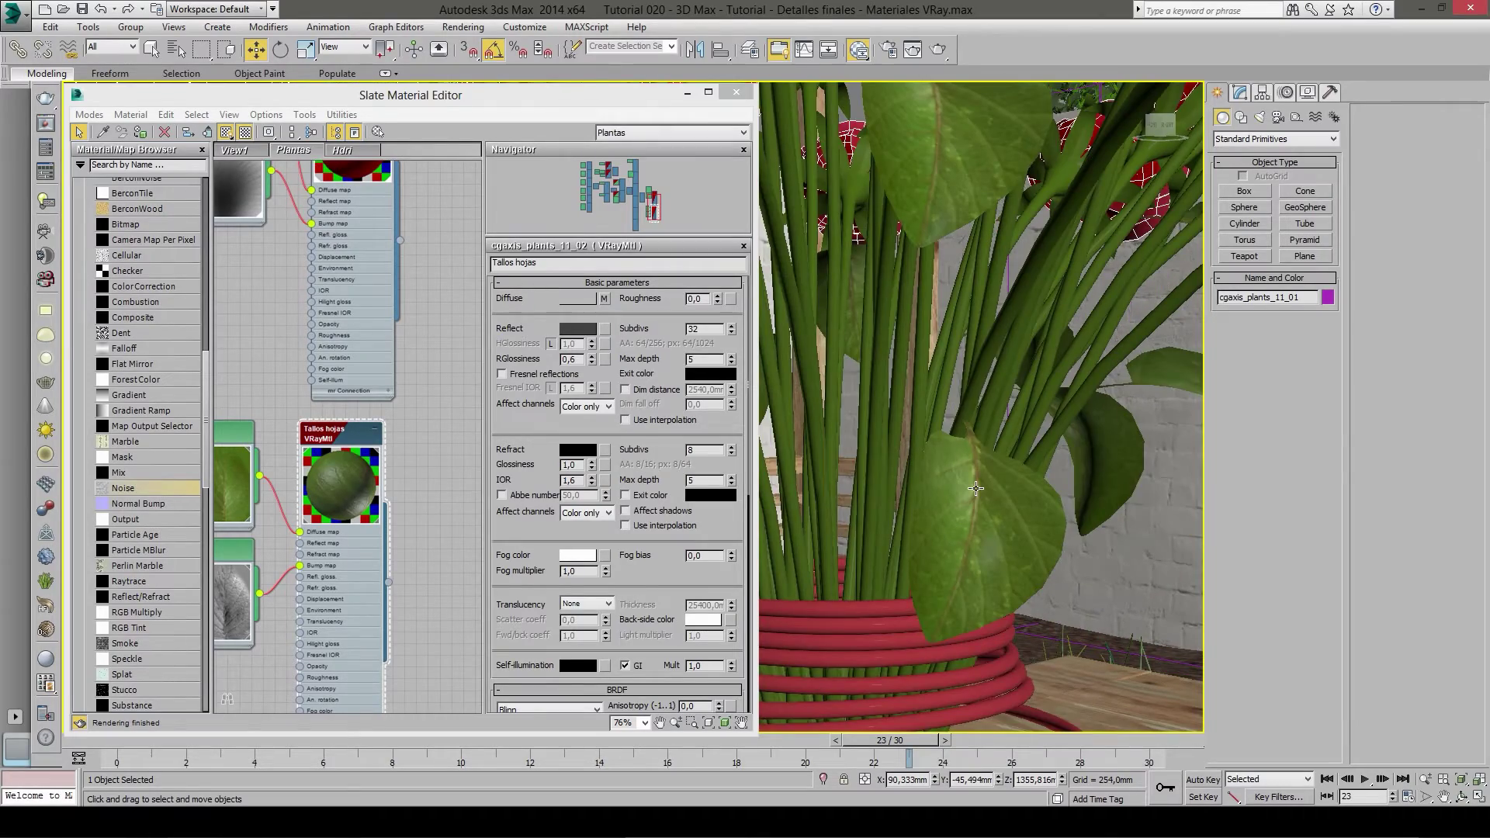
{"action": "scroll", "coordinate": [976, 488], "scroll_direction": "down", "scroll_amount": 2}
{"action": "scroll", "coordinate": [1009, 487], "scroll_direction": "down", "scroll_amount": 2}
{"action": "scroll", "coordinate": [1048, 485], "scroll_direction": "down", "scroll_amount": 3}
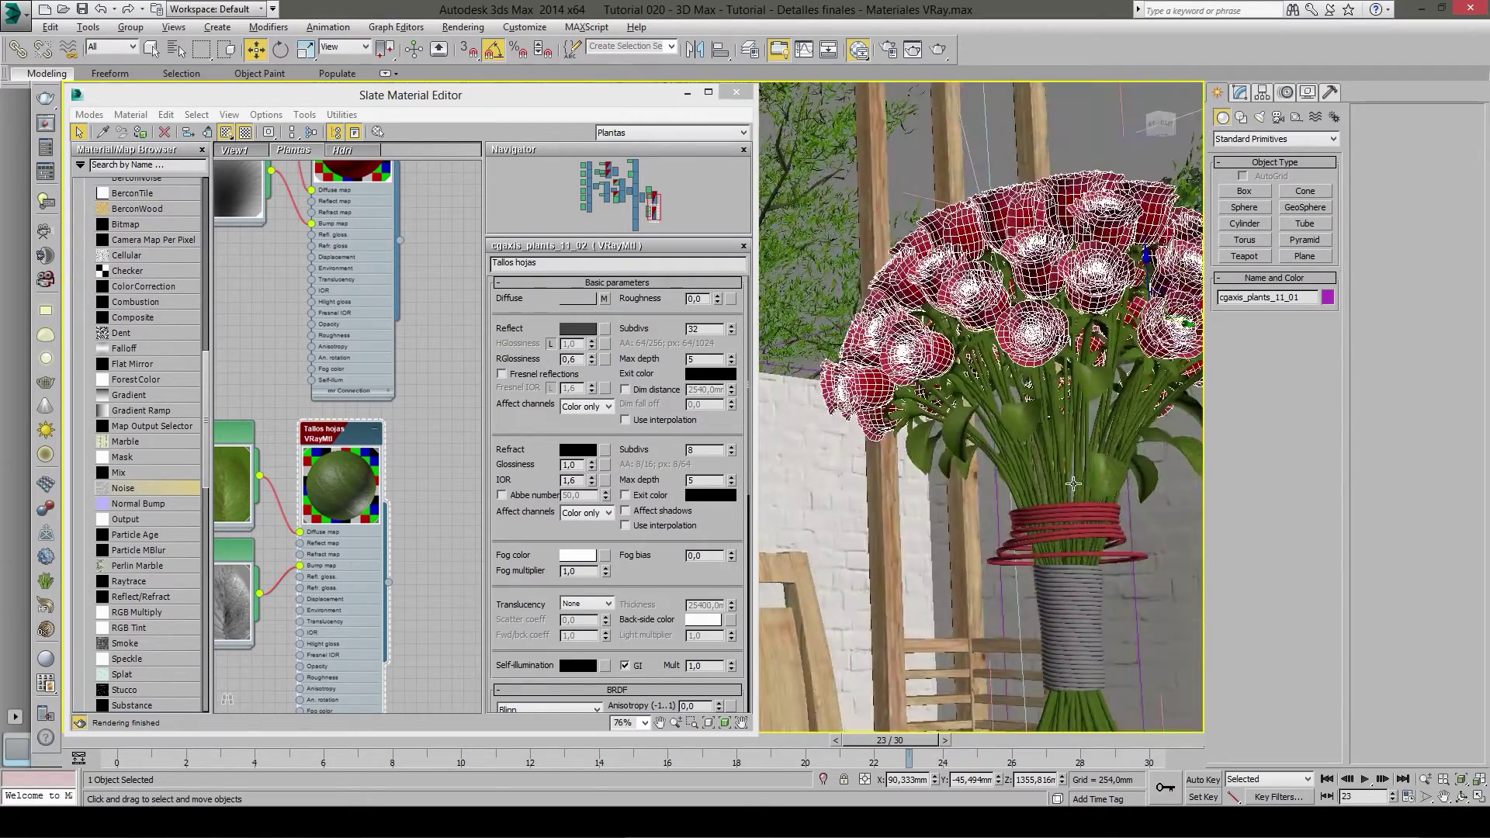
{"action": "mouse_move", "coordinate": [1072, 484]}
{"action": "middle_mouse_down"}
{"action": "mouse_move", "coordinate": [980, 544]}
{"action": "mouse_move", "coordinate": [975, 455]}
{"action": "middle_mouse_up"}
{"action": "left_click", "coordinate": [980, 528]}
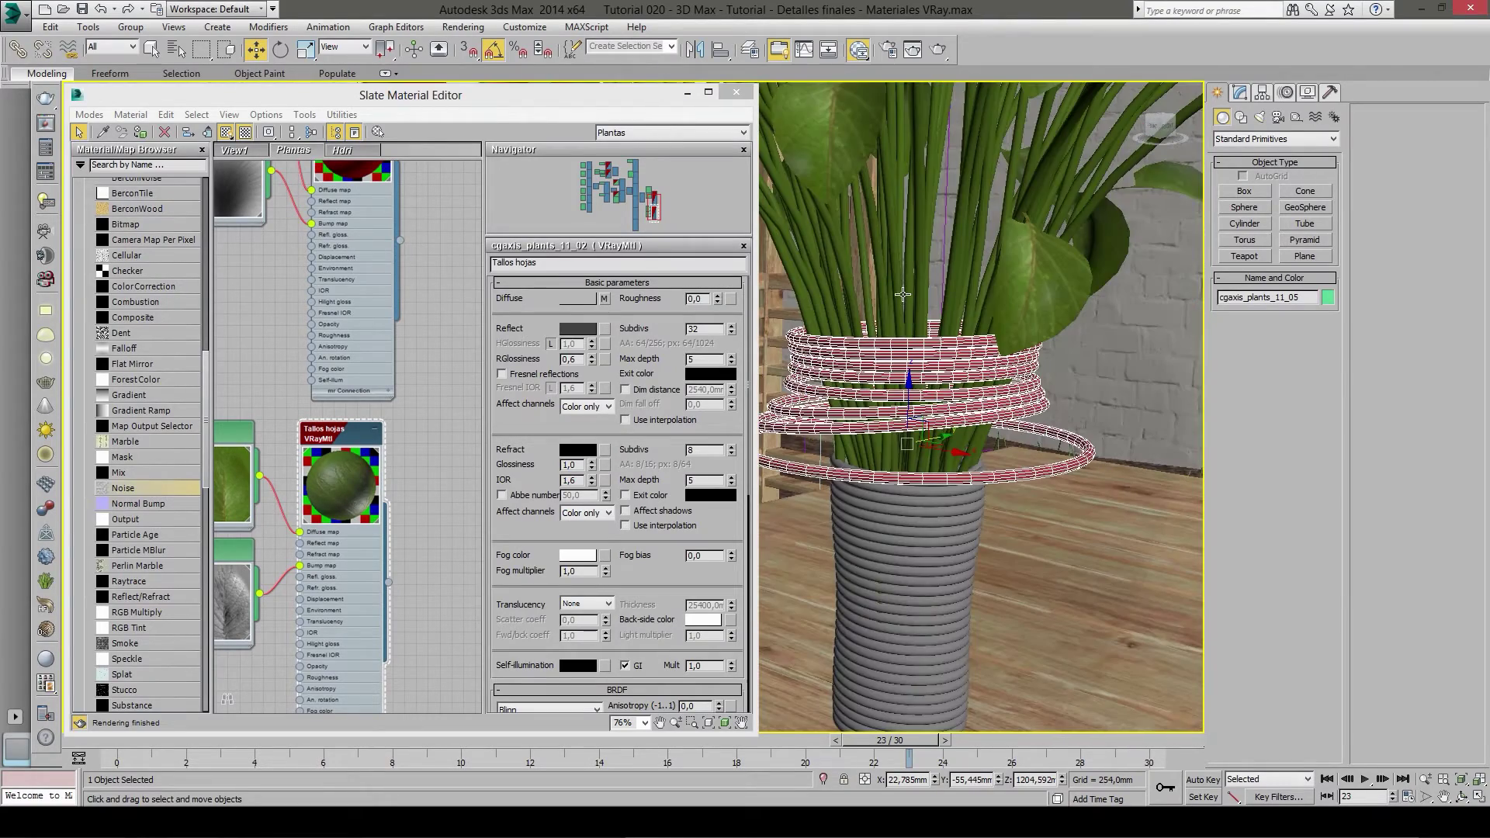
- Clear the spring rings and select the grey wrapping around the rose stems
{"action": "left_click", "coordinate": [903, 295]}
{"action": "scroll", "coordinate": [954, 309], "scroll_direction": "down", "scroll_amount": 3}
{"action": "scroll", "coordinate": [994, 248], "scroll_direction": "down", "scroll_amount": 2}
{"action": "scroll", "coordinate": [951, 381], "scroll_direction": "up", "scroll_amount": 2}
{"action": "scroll", "coordinate": [951, 381], "scroll_direction": "up", "scroll_amount": 3}
{"action": "left_click", "coordinate": [934, 376]}
{"action": "scroll", "coordinate": [935, 381], "scroll_direction": "up", "scroll_amount": 1}
{"action": "scroll", "coordinate": [935, 388], "scroll_direction": "up", "scroll_amount": 2}
{"action": "scroll", "coordinate": [937, 411], "scroll_direction": "up", "scroll_amount": 2}
{"action": "scroll", "coordinate": [937, 429], "scroll_direction": "down", "scroll_amount": 4}
{"action": "scroll", "coordinate": [936, 442], "scroll_direction": "up", "scroll_amount": 6}
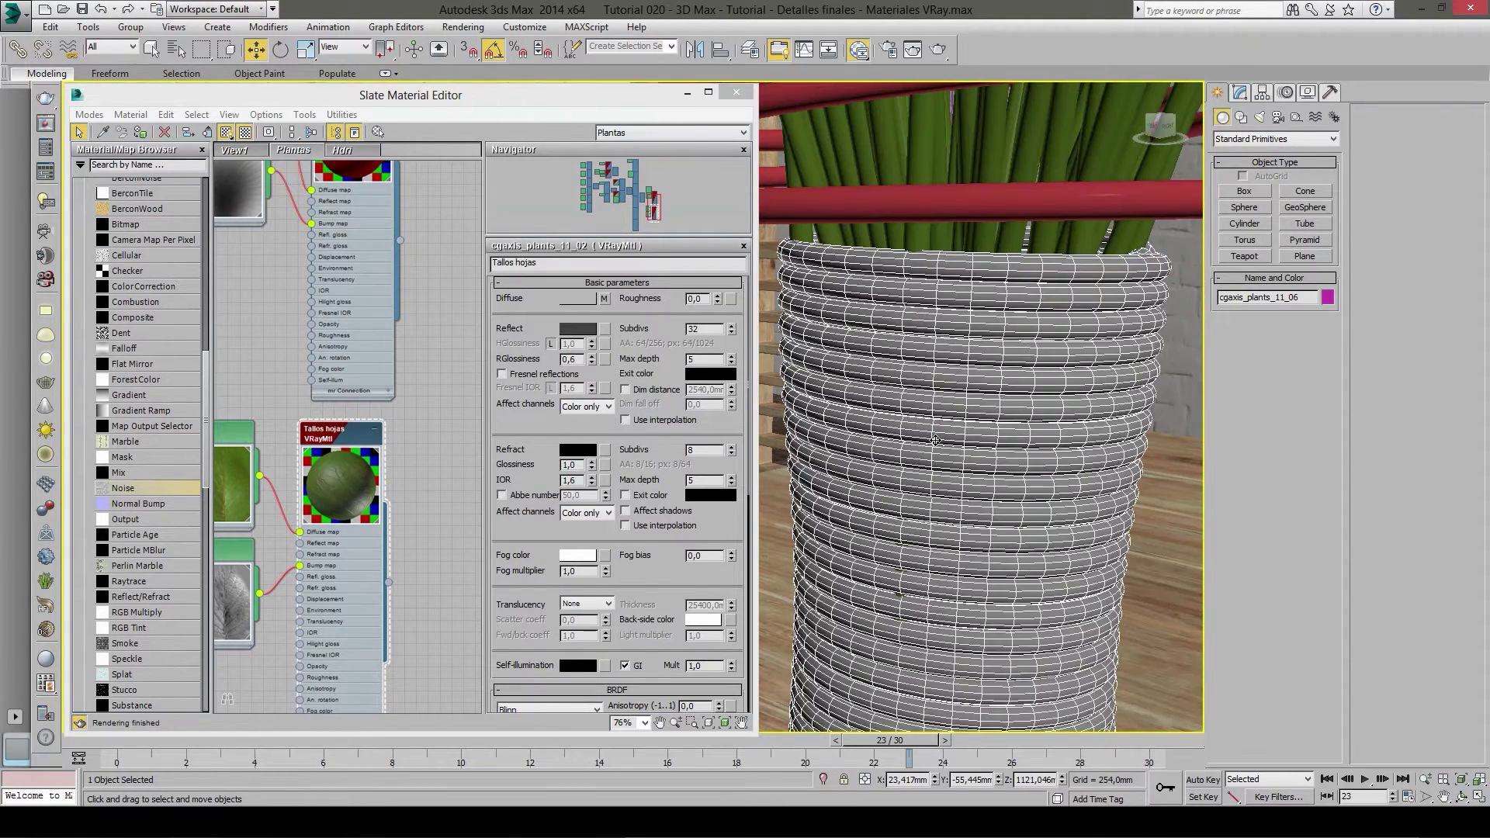
{"action": "scroll", "coordinate": [937, 441], "scroll_direction": "down", "scroll_amount": 3}
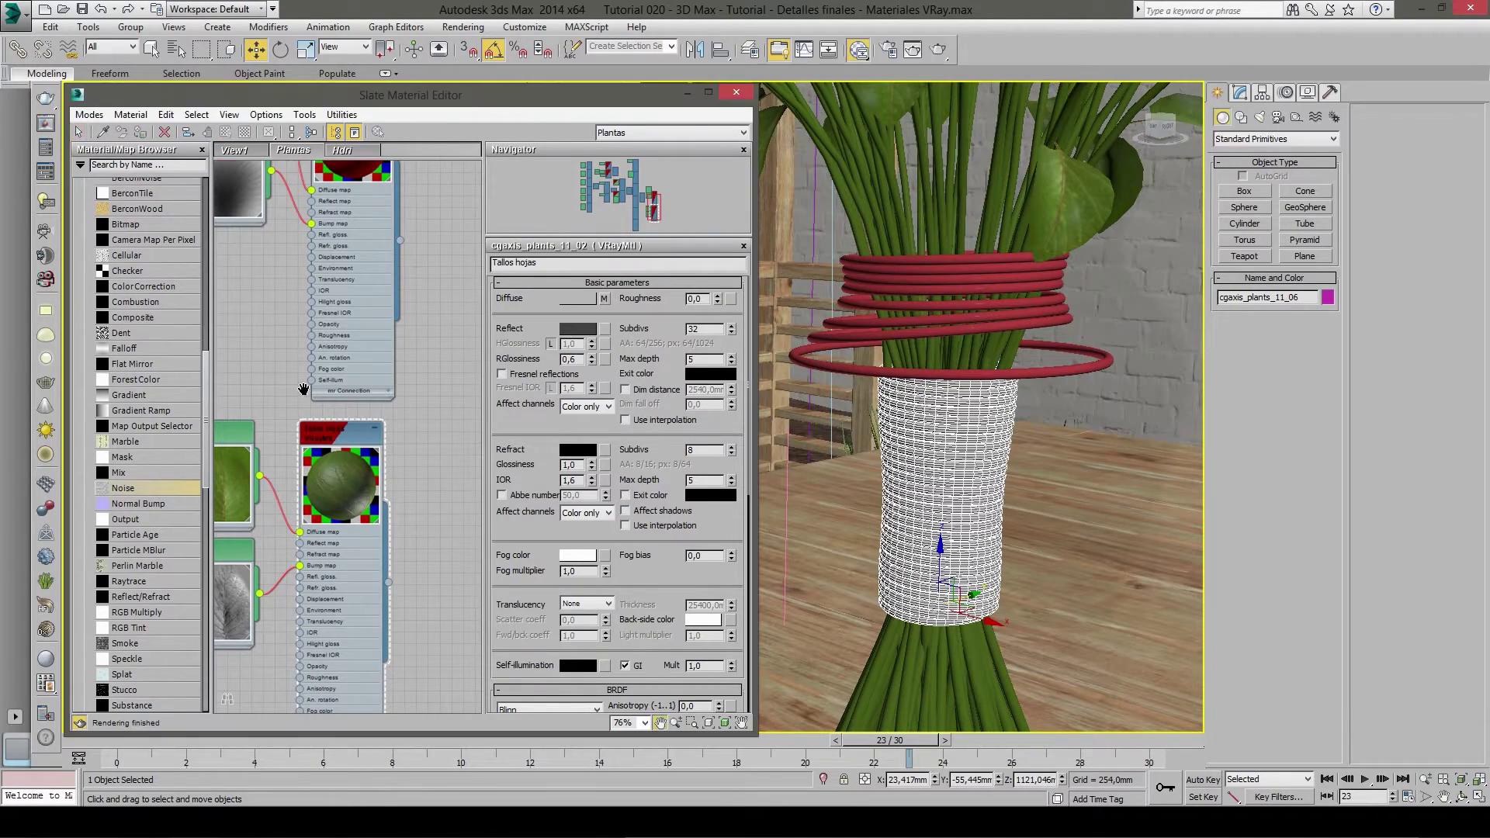
- Bring the Rosas nodes into view and select the red rings and the vase around the bouquet
{"action": "middle_click_drag", "start_coordinate": [365, 233], "coordinate": [457, 390]}
{"action": "middle_click_drag", "start_coordinate": [365, 287], "coordinate": [314, 297]}
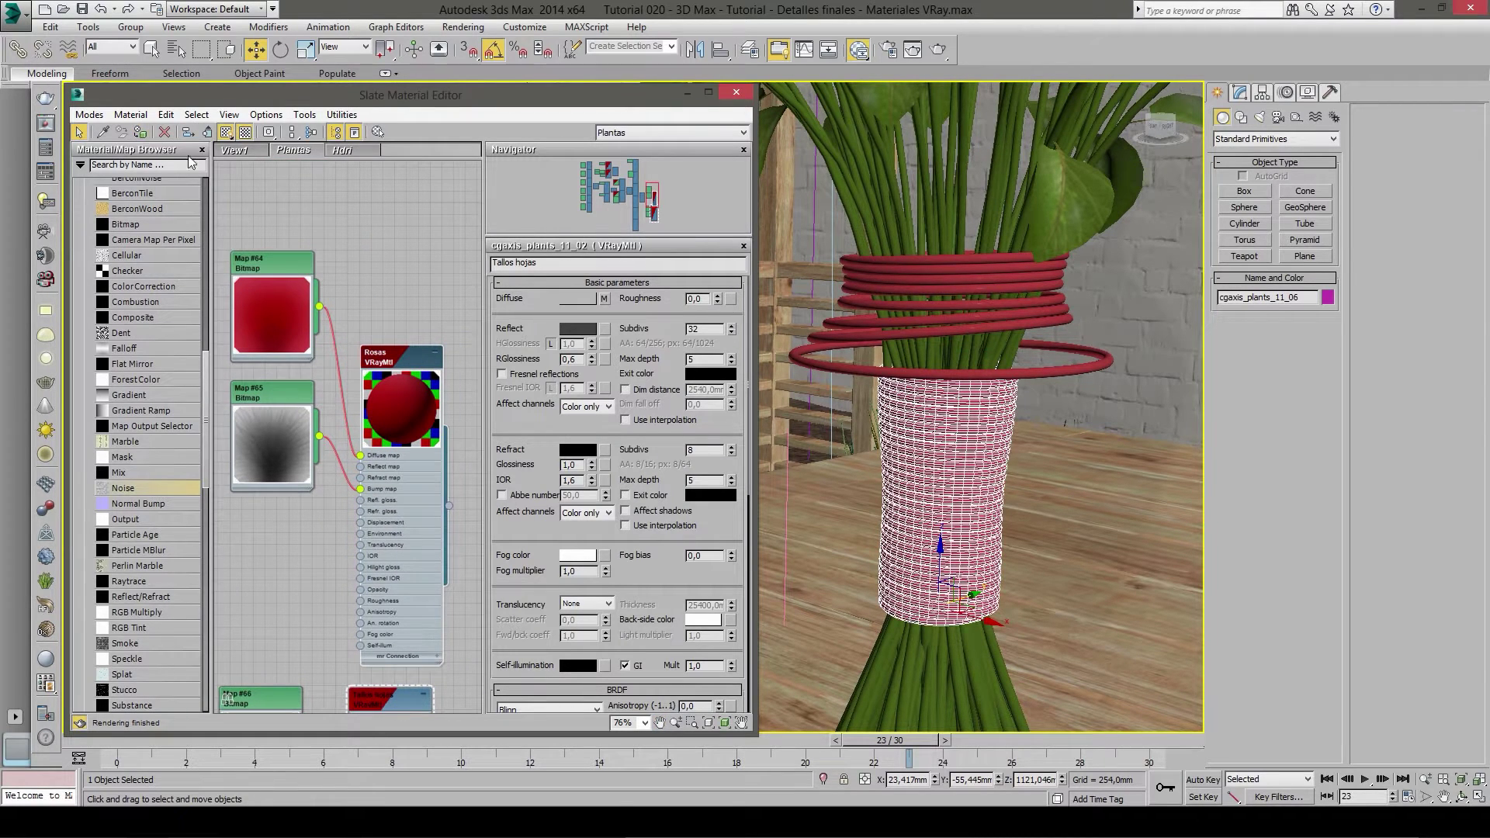
{"action": "left_click", "coordinate": [932, 318]}
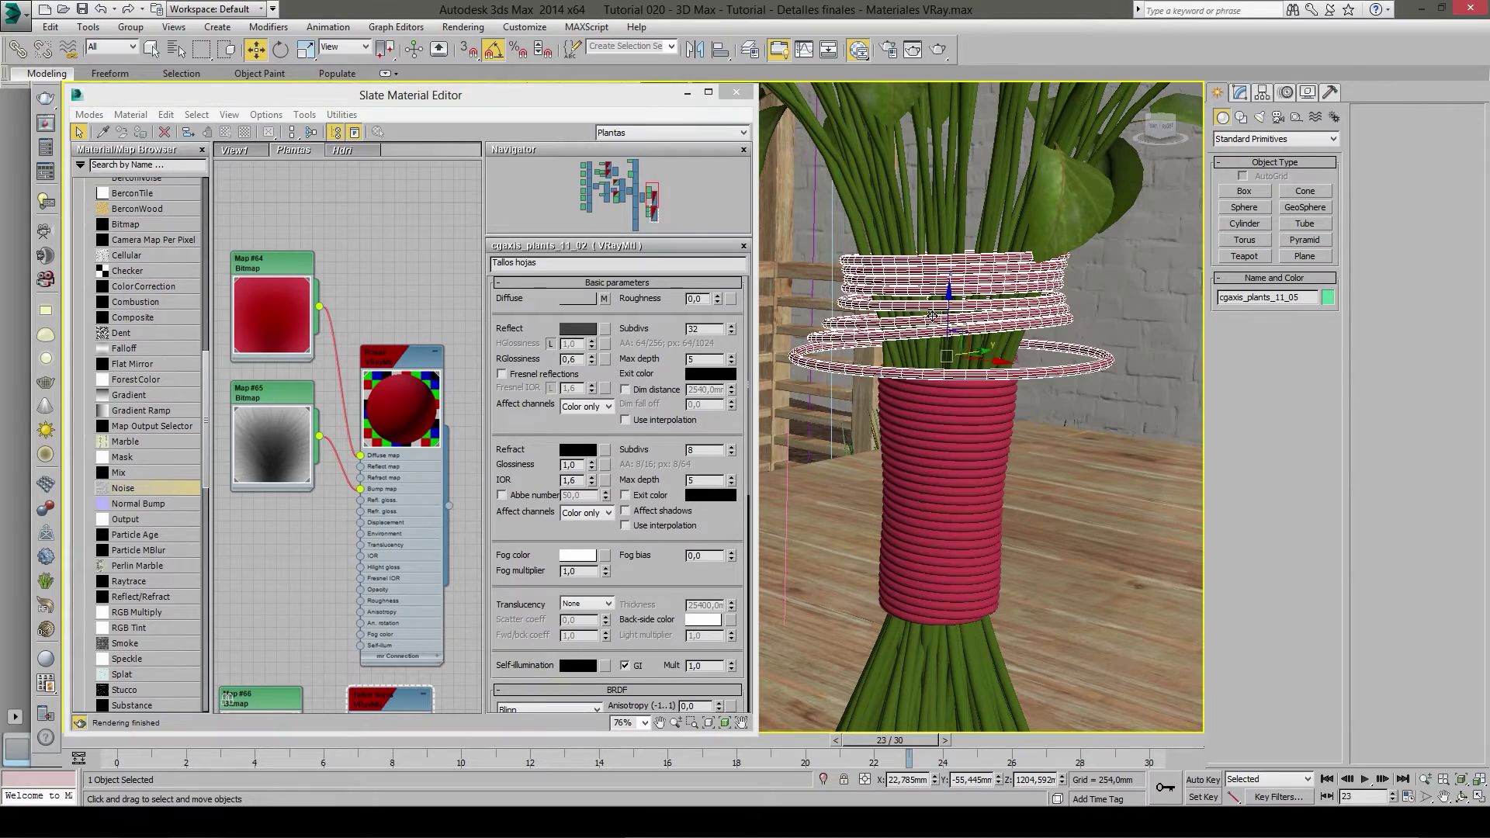
{"action": "scroll", "coordinate": [946, 428], "scroll_direction": "down", "scroll_amount": 5}
{"action": "middle_click_drag", "start_coordinate": [947, 427], "coordinate": [939, 379]}
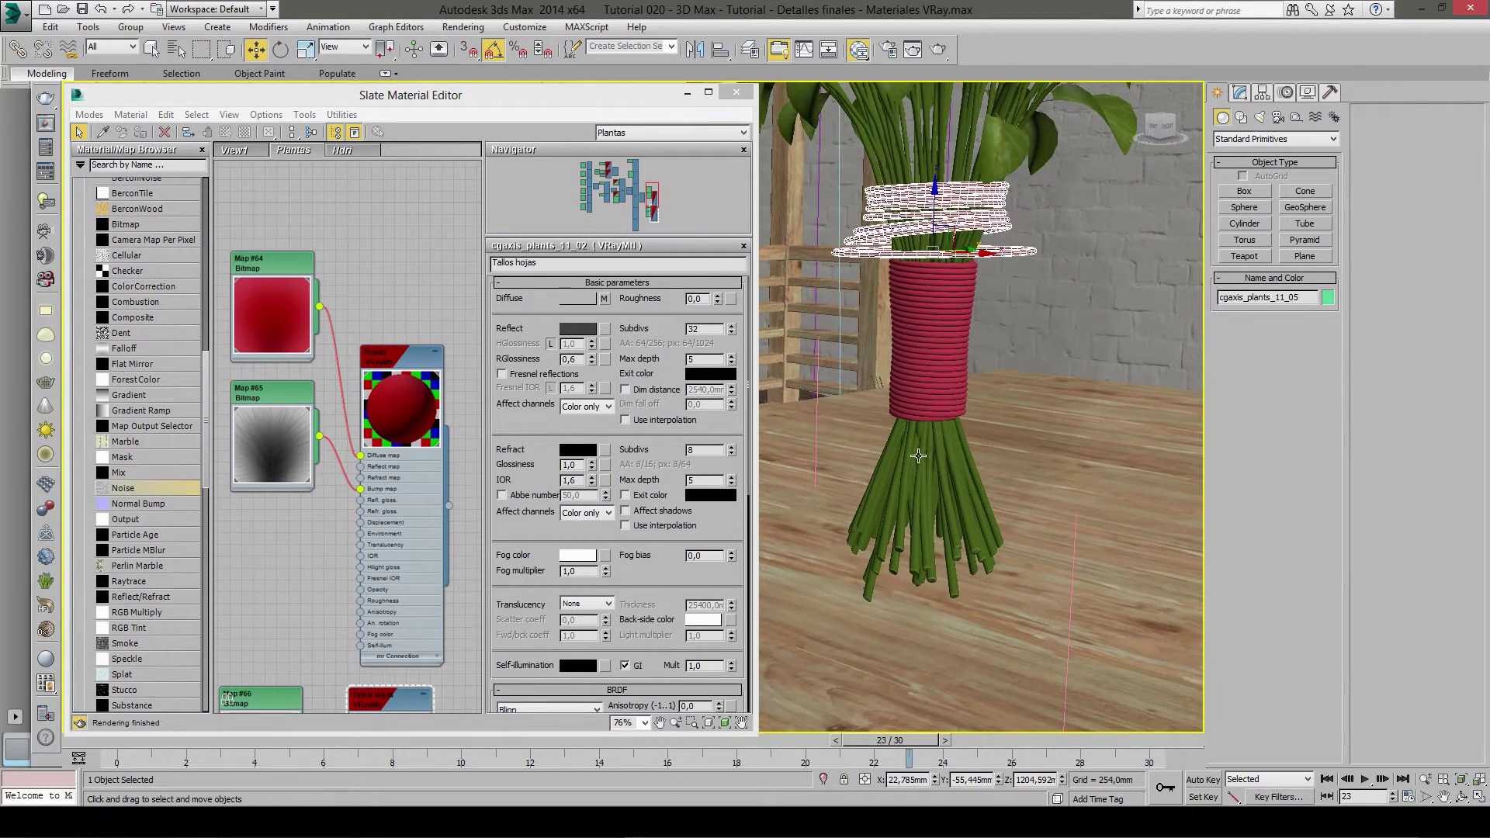
{"action": "left_click", "coordinate": [919, 454]}
{"action": "scroll", "coordinate": [919, 454], "scroll_direction": "down", "scroll_amount": 3}
{"action": "mouse_move", "coordinate": [919, 454]}
{"action": "middle_mouse_down", "text": "alt"}
{"action": "mouse_move", "coordinate": [963, 416]}
{"action": "mouse_move", "coordinate": [951, 415]}
{"action": "middle_mouse_up", "text": "alt"}
- Move the wireframe vase off the bouquet to the right and toggle the viewport shading modes
{"action": "left_click", "coordinate": [962, 416]}
{"action": "left_click", "coordinate": [962, 431]}
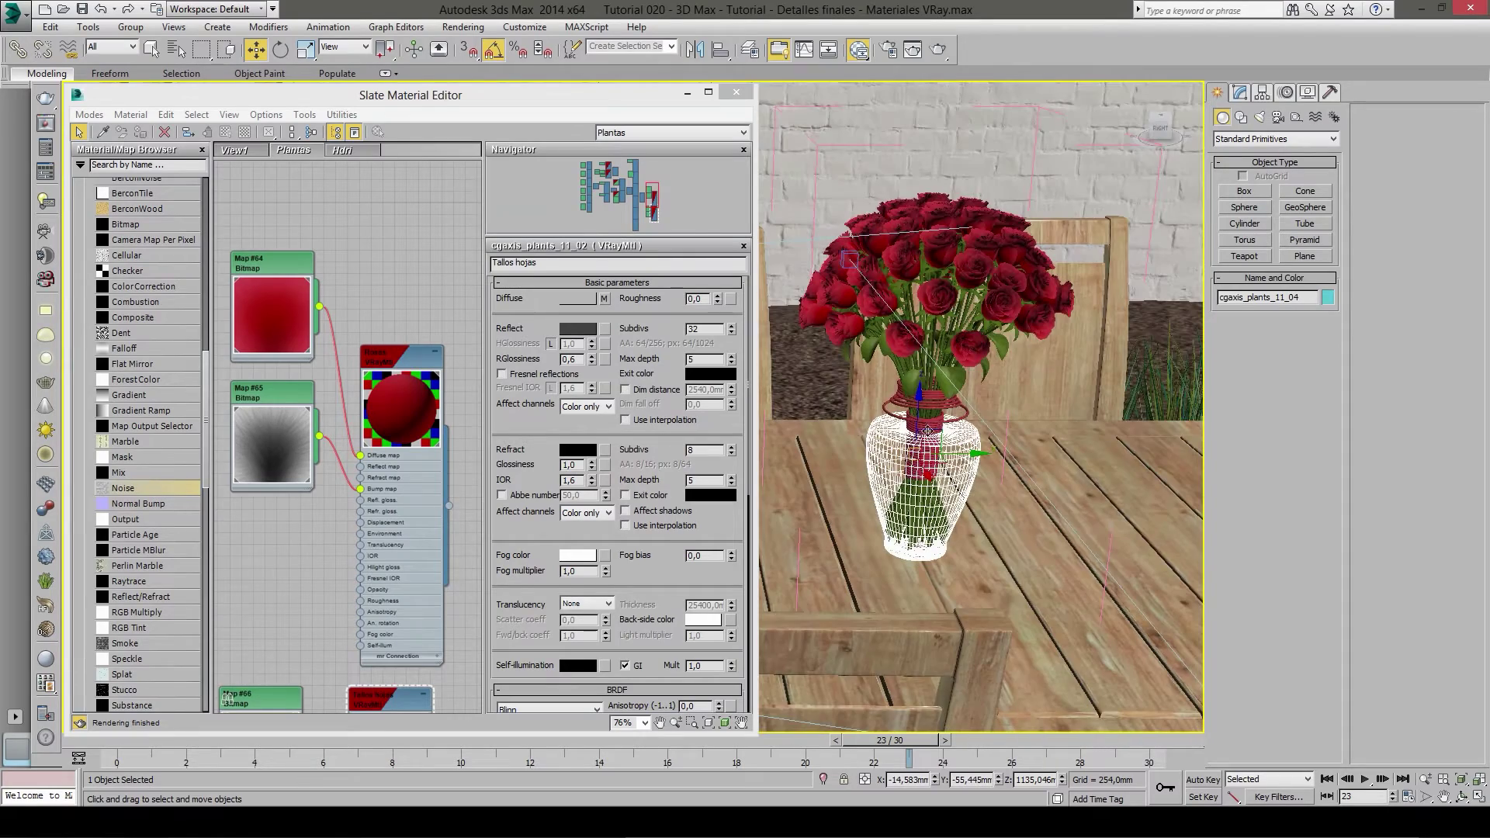
{"action": "left_click_drag", "start_coordinate": [924, 450], "coordinate": [1137, 415]}
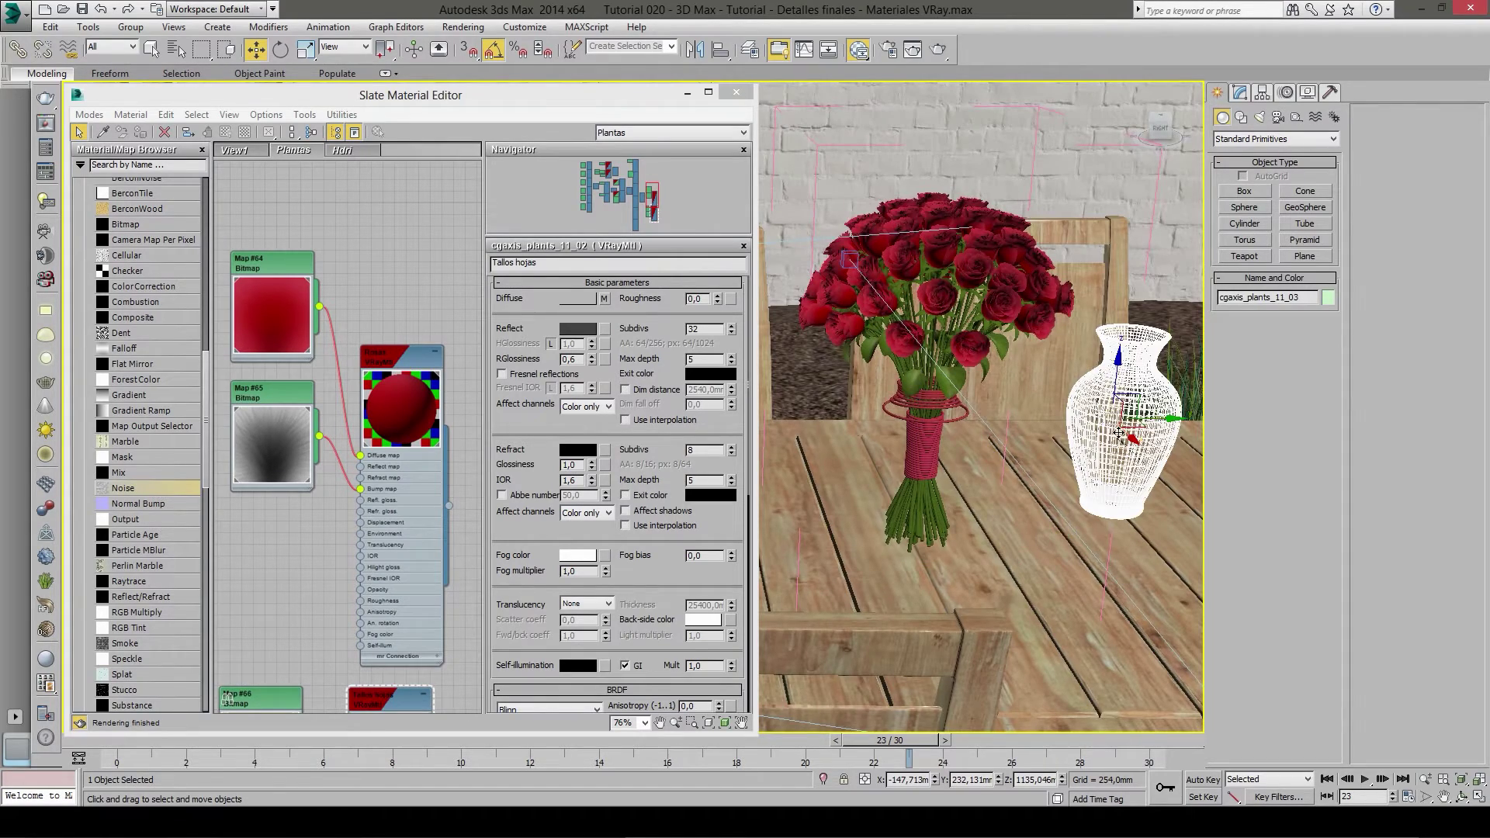
{"action": "middle_click_drag", "start_coordinate": [1138, 415], "coordinate": [1086, 449], "text": "alt"}
{"action": "key", "text": "F3"}
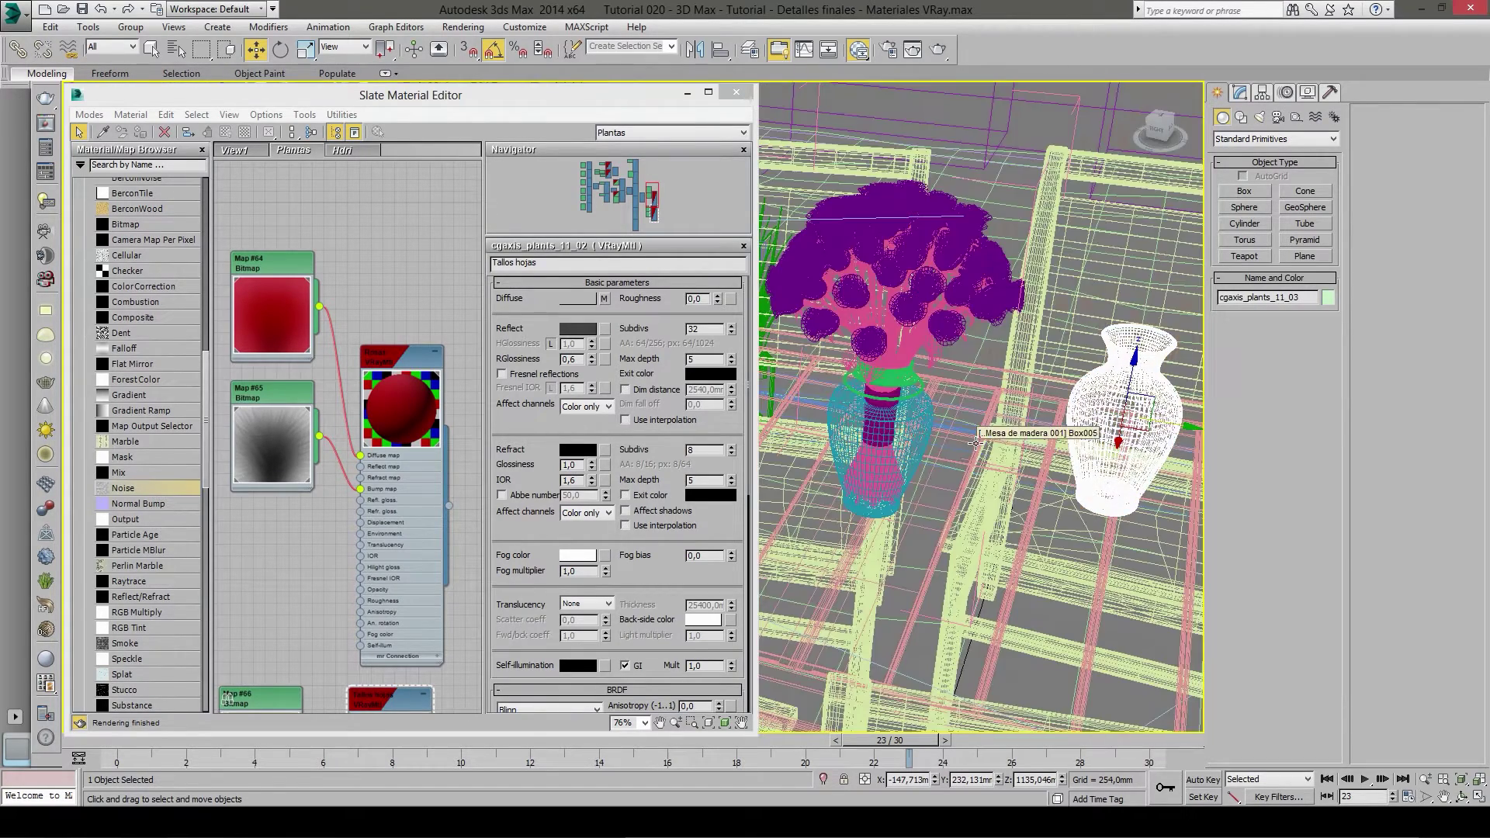
{"action": "key", "text": "F4"}
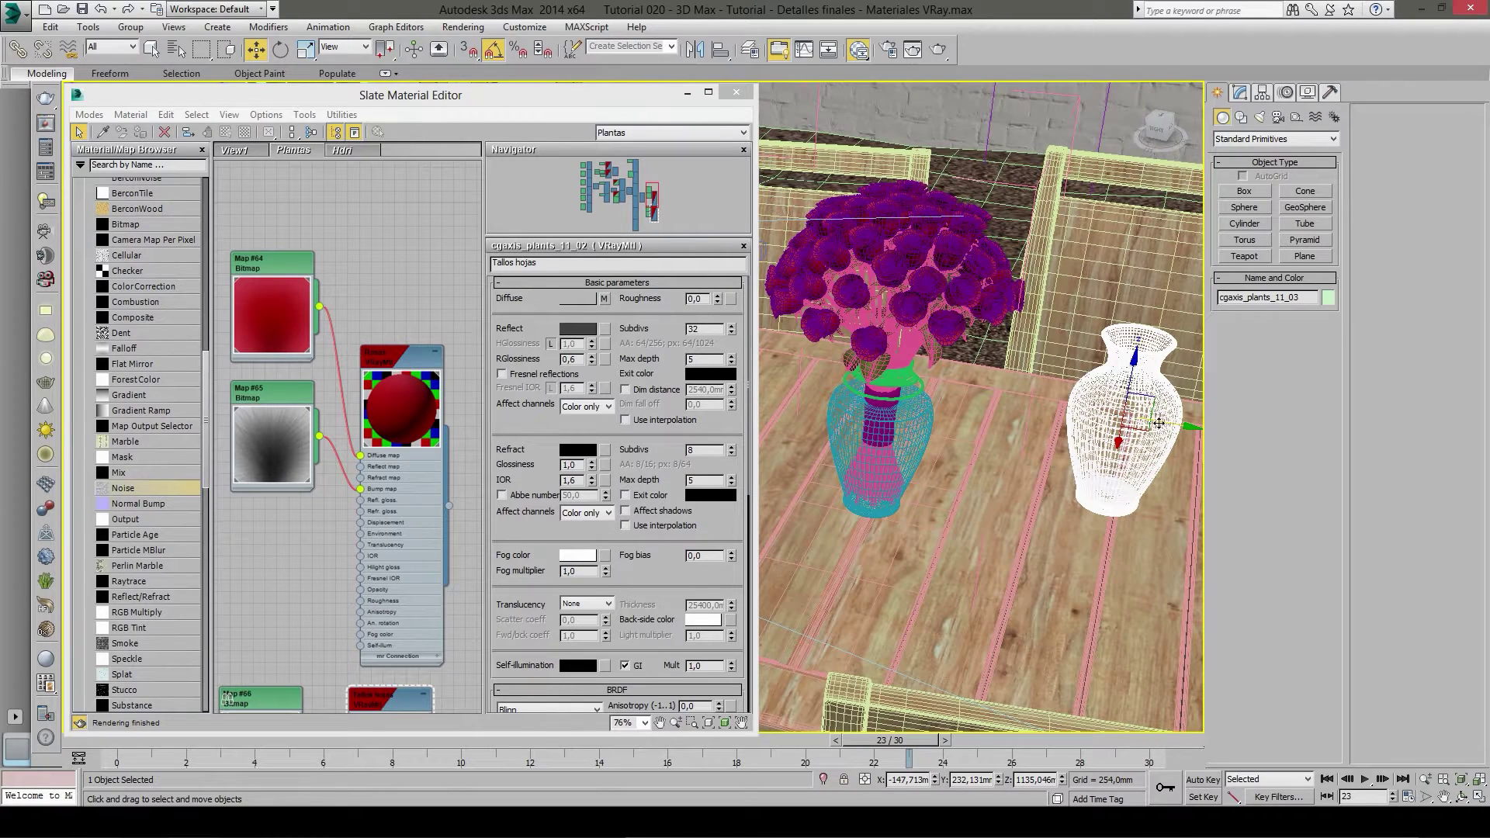
{"action": "key", "text": "ctrl+z"}
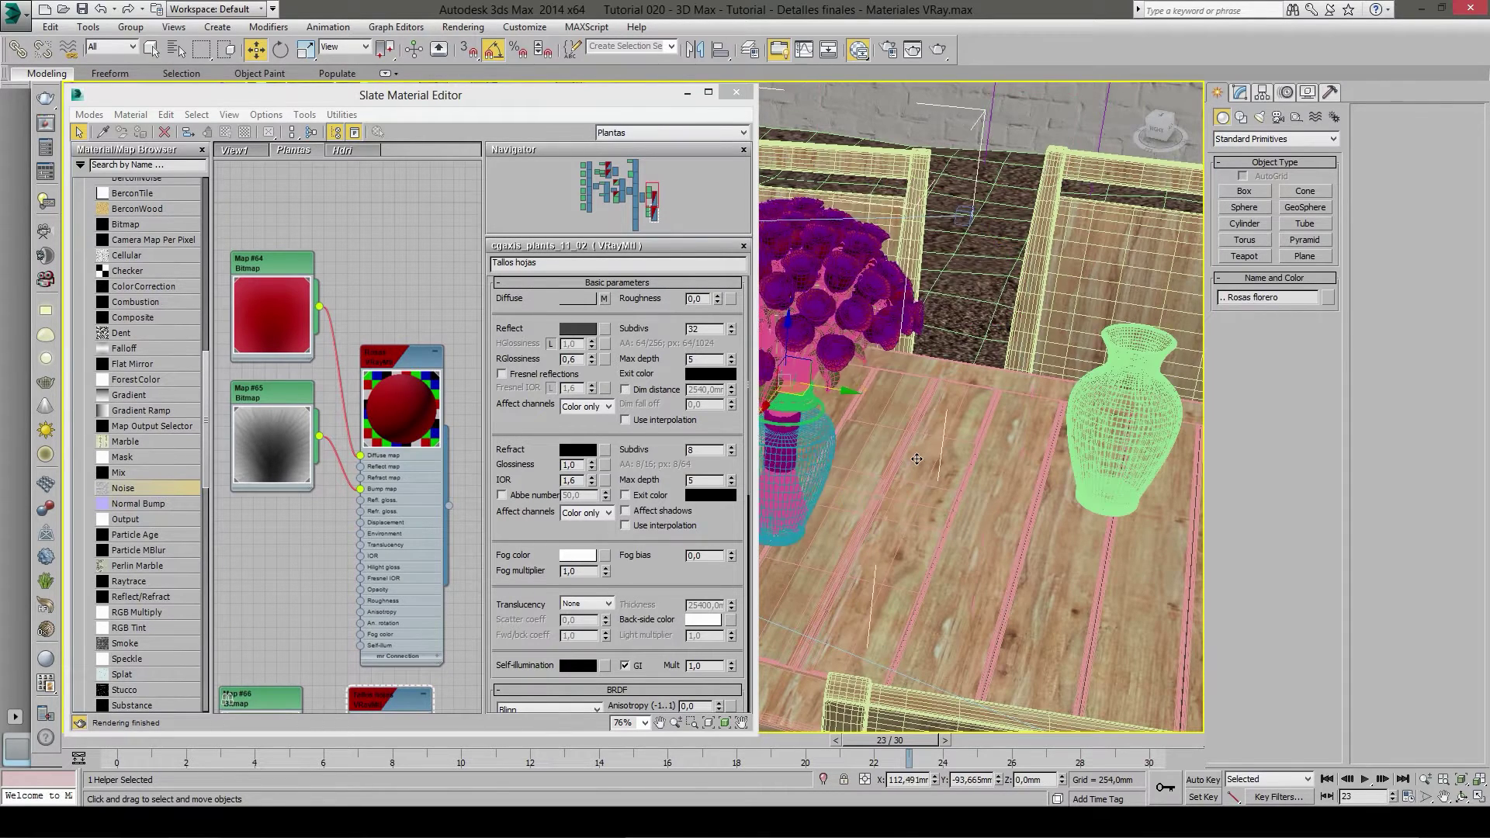
- Move the spare vase onto the bouquet, then isolate the bouquet and both vases
{"action": "left_click", "coordinate": [1119, 425]}
{"action": "mouse_move", "coordinate": [1119, 425]}
{"action": "left_mouse_down"}
{"action": "mouse_move", "coordinate": [891, 437]}
{"action": "mouse_move", "coordinate": [908, 435]}
{"action": "left_mouse_up"}
{"action": "left_click", "coordinate": [904, 333]}
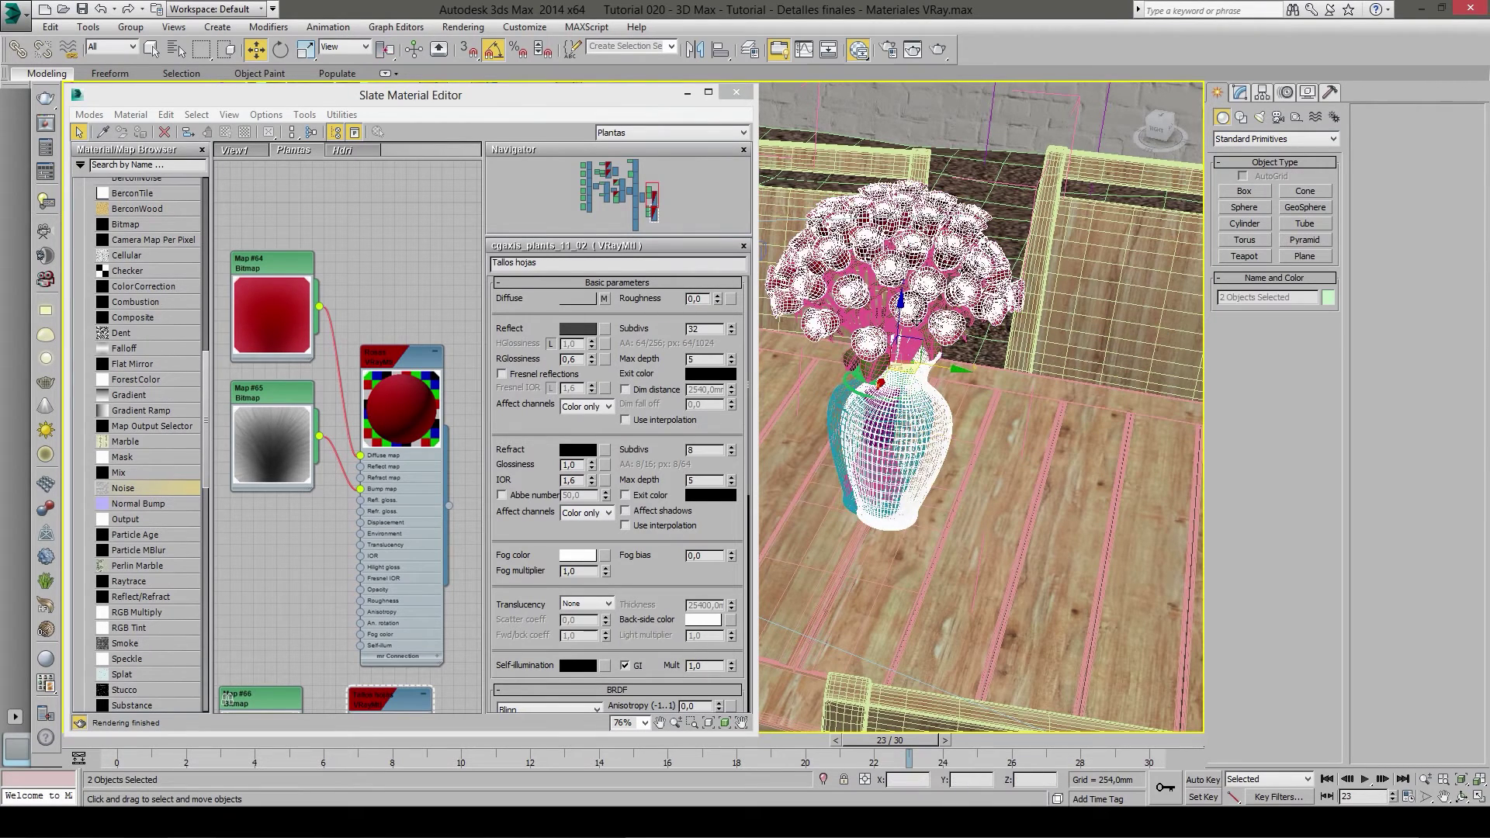
{"action": "left_click", "coordinate": [831, 400], "text": "ctrl"}
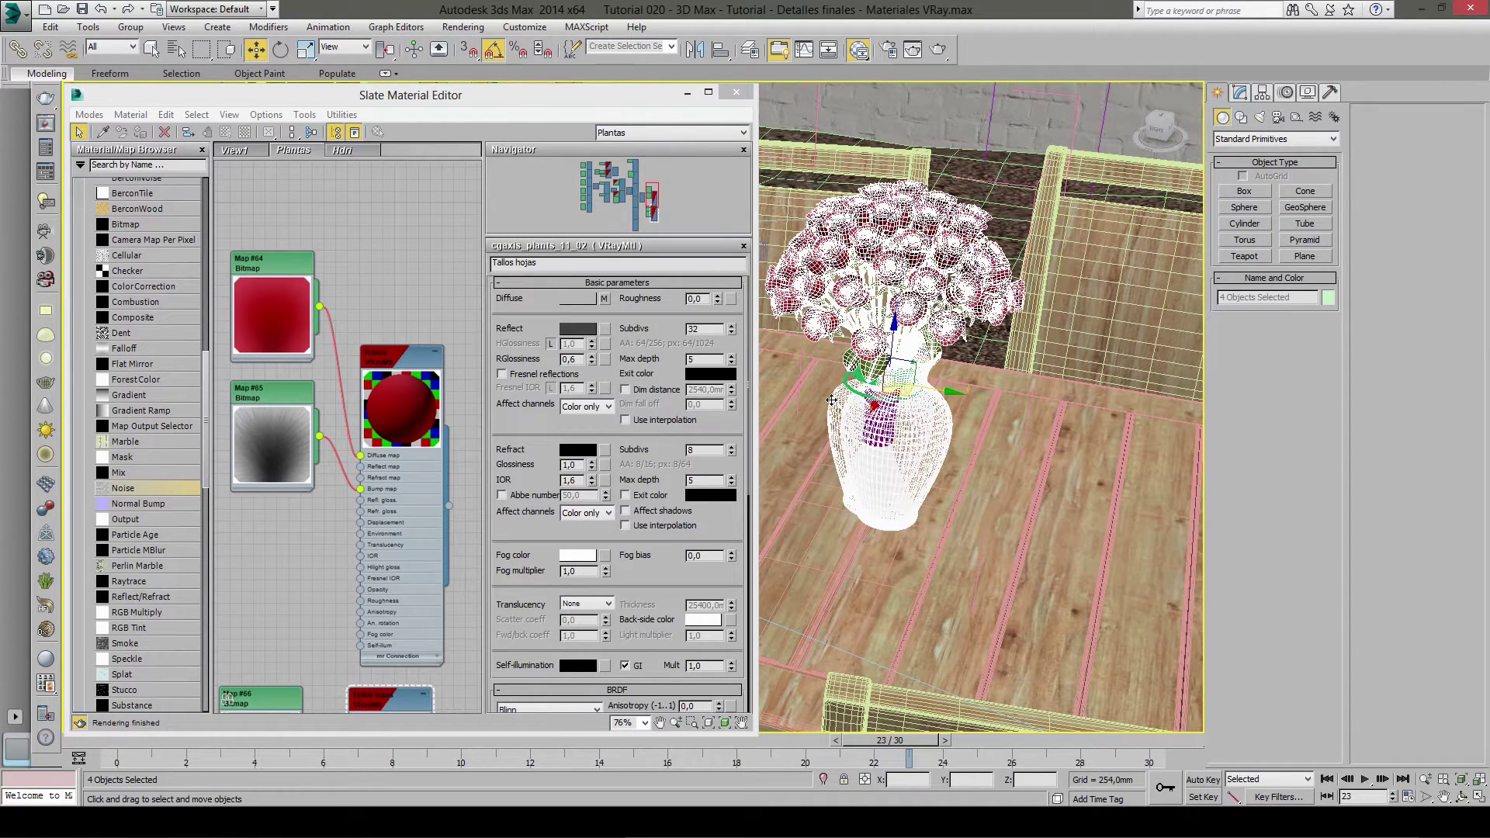
{"action": "key", "text": "alt+q"}
- Frame the isolated vase and select the flower vase
{"action": "left_click", "coordinate": [894, 561]}
{"action": "mouse_move", "coordinate": [894, 560]}
{"action": "middle_mouse_down"}
{"action": "mouse_move", "coordinate": [984, 516]}
{"action": "mouse_move", "coordinate": [1015, 547]}
{"action": "mouse_move", "coordinate": [992, 559]}
{"action": "mouse_move", "coordinate": [998, 430]}
{"action": "mouse_move", "coordinate": [843, 494]}
{"action": "mouse_move", "coordinate": [971, 517]}
{"action": "mouse_move", "coordinate": [954, 529]}
{"action": "mouse_move", "coordinate": [940, 517]}
{"action": "mouse_move", "coordinate": [934, 588]}
{"action": "middle_mouse_up"}
{"action": "scroll", "coordinate": [935, 514], "scroll_direction": "up", "scroll_amount": 4}
{"action": "left_click", "coordinate": [958, 544]}
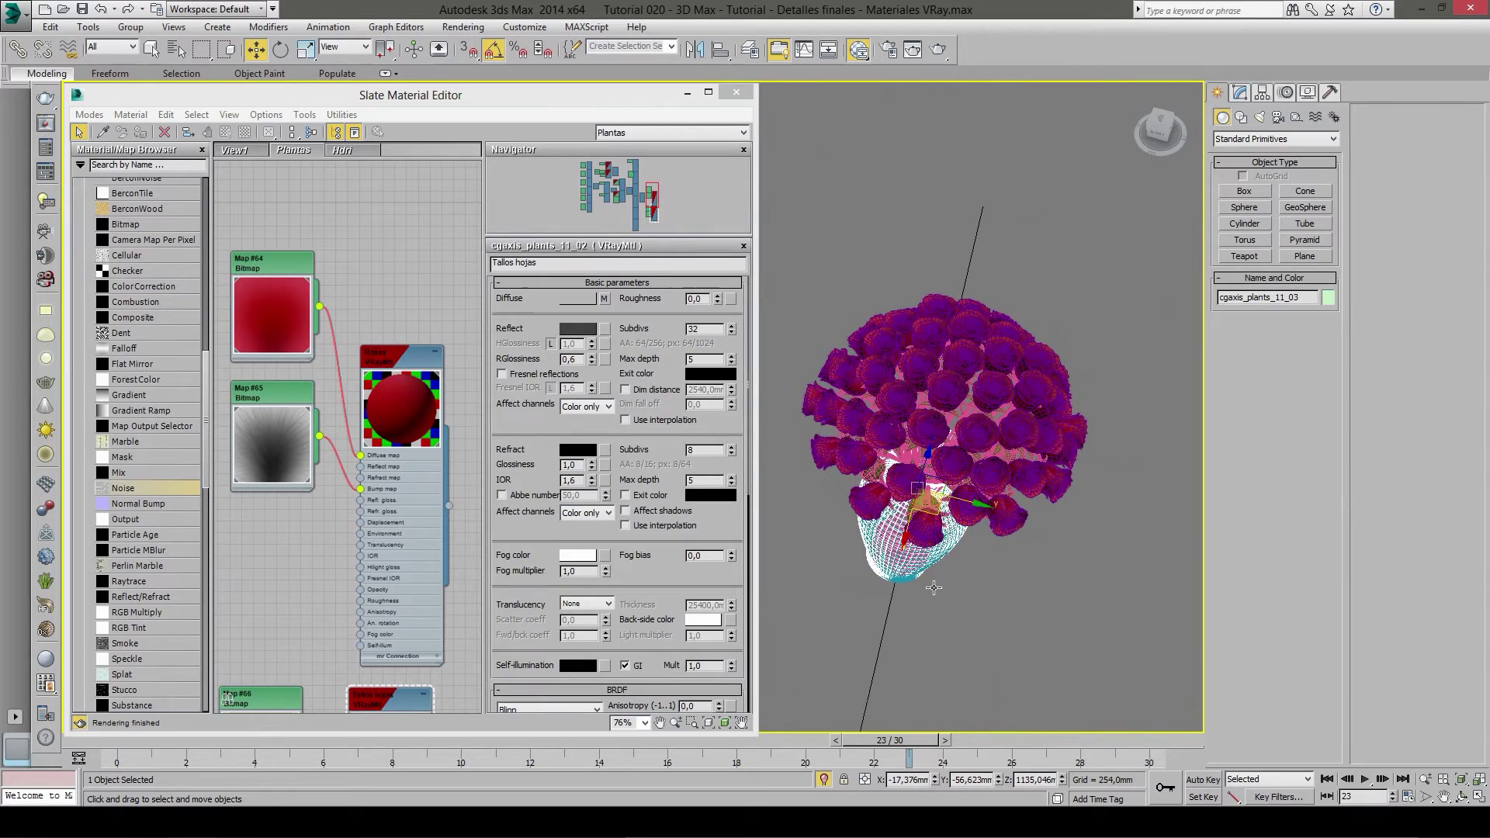
{"action": "key", "text": "t"}
{"action": "key", "text": "z"}
{"action": "middle_click_drag", "start_coordinate": [920, 570], "coordinate": [931, 553]}
{"action": "scroll", "coordinate": [931, 554], "scroll_direction": "down", "scroll_amount": 5}
{"action": "middle_click_drag", "start_coordinate": [1036, 527], "coordinate": [1072, 532]}
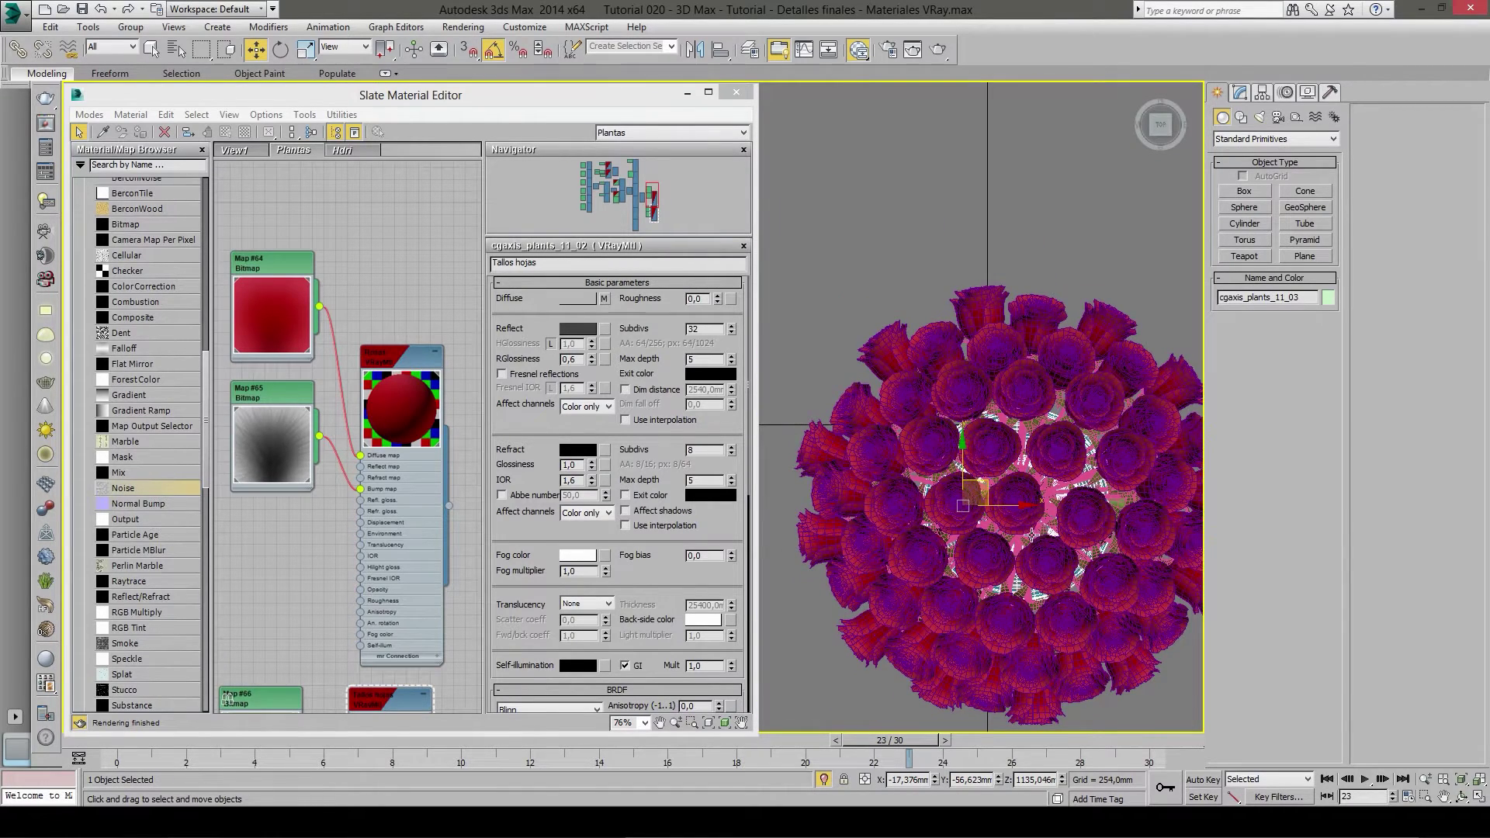
{"action": "mouse_move", "coordinate": [1030, 535]}
{"action": "middle_mouse_down", "text": "alt"}
{"action": "mouse_move", "coordinate": [1074, 263]}
{"action": "mouse_move", "coordinate": [1039, 320]}
{"action": "mouse_move", "coordinate": [1041, 277]}
{"action": "mouse_move", "coordinate": [1037, 305]}
{"action": "middle_mouse_up", "text": "alt"}
{"action": "mouse_move", "coordinate": [1041, 436]}
{"action": "middle_mouse_down", "text": "alt"}
{"action": "mouse_move", "coordinate": [1007, 582]}
{"action": "mouse_move", "coordinate": [1007, 570]}
{"action": "middle_mouse_up", "text": "alt"}
{"action": "scroll", "coordinate": [986, 561], "scroll_direction": "up", "scroll_amount": 4}
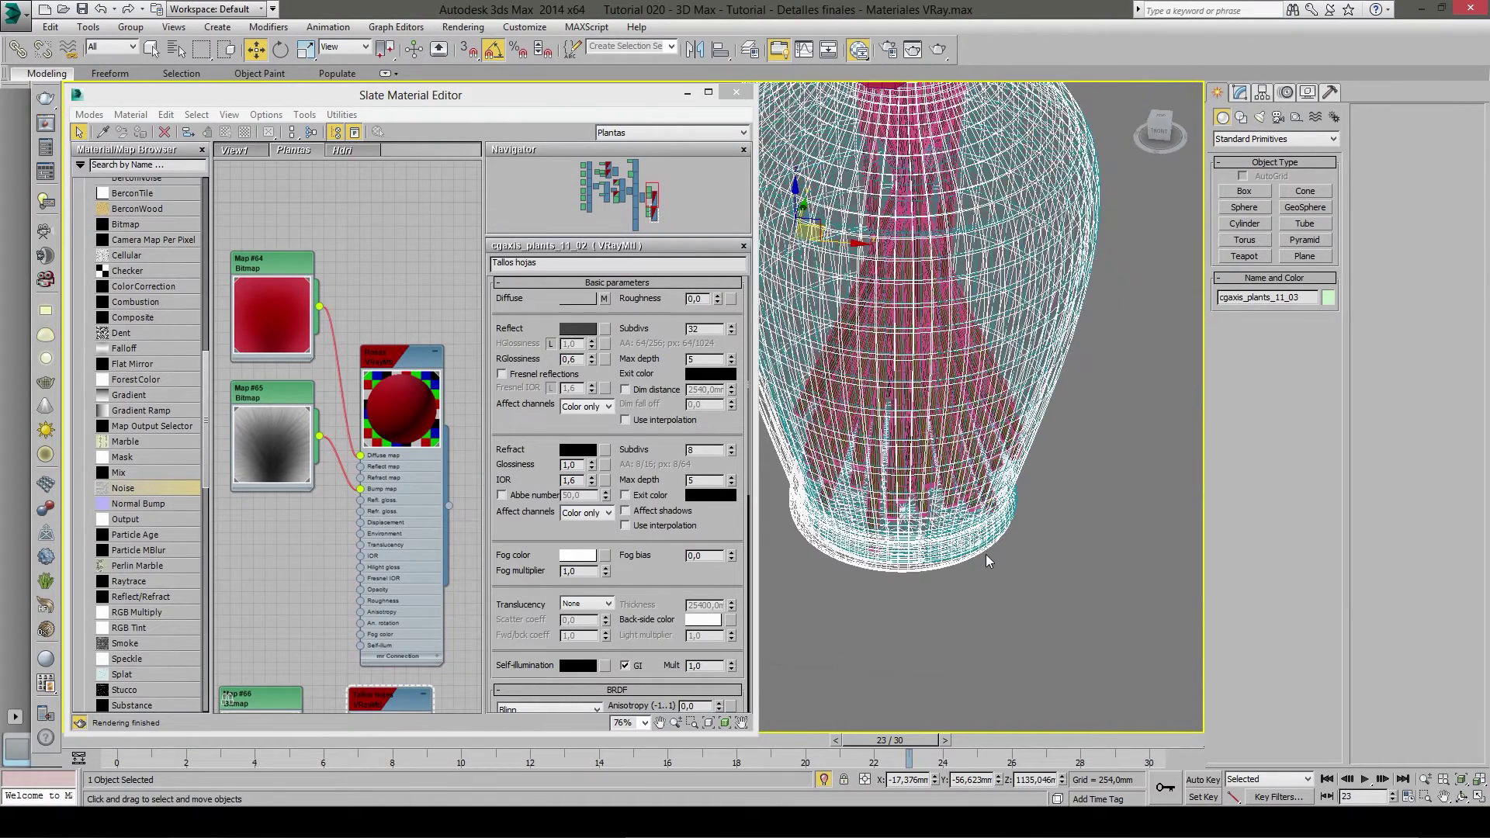
{"action": "scroll", "coordinate": [986, 554], "scroll_direction": "down", "scroll_amount": 4}
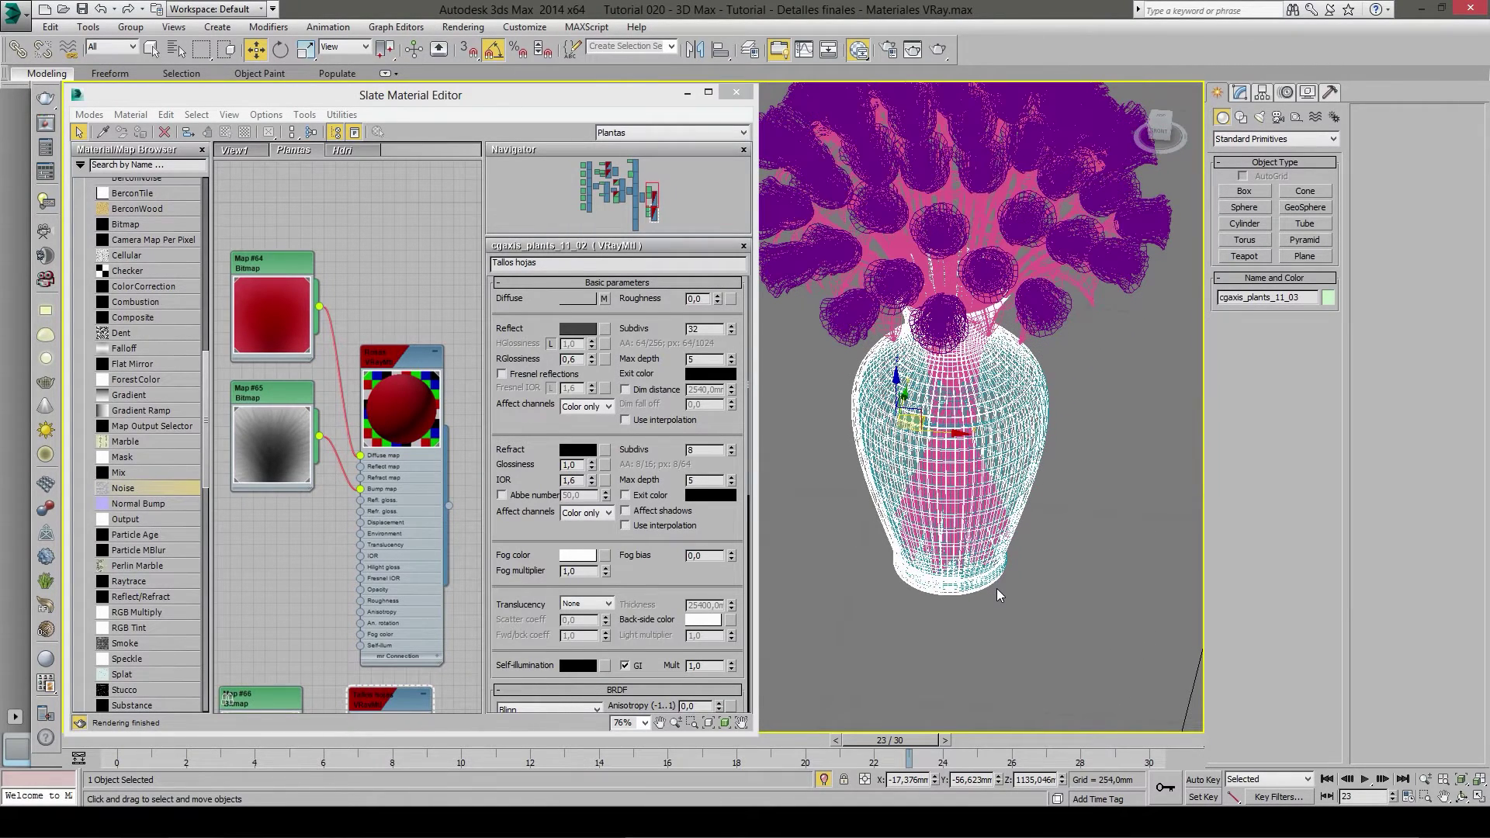
{"action": "scroll", "coordinate": [1015, 565], "scroll_direction": "up", "scroll_amount": 2}
{"action": "scroll", "coordinate": [1015, 555], "scroll_direction": "up", "scroll_amount": 1}
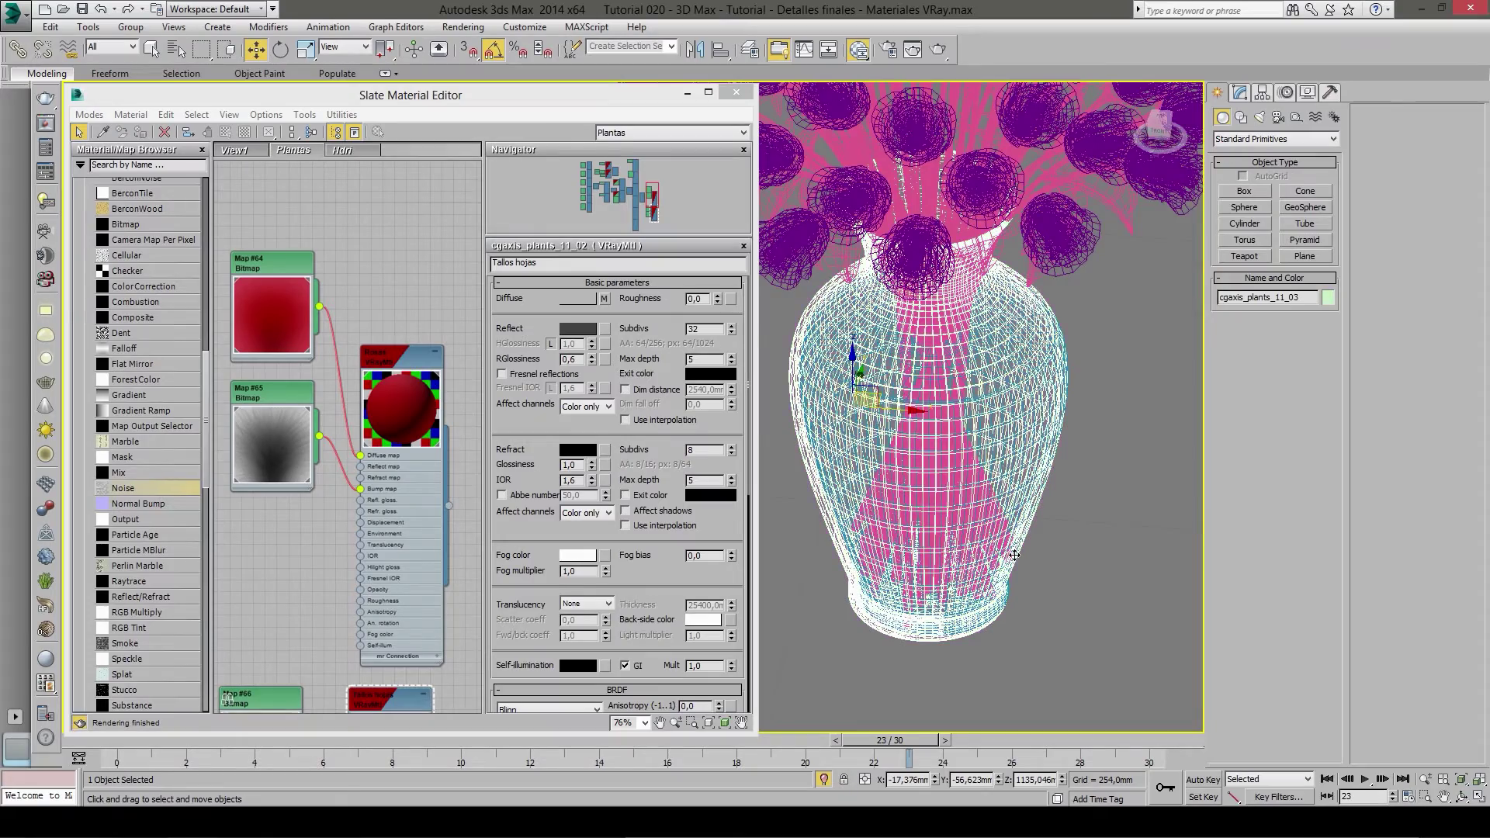
{"action": "middle_click_drag", "start_coordinate": [1015, 555], "coordinate": [1010, 575], "text": "alt"}
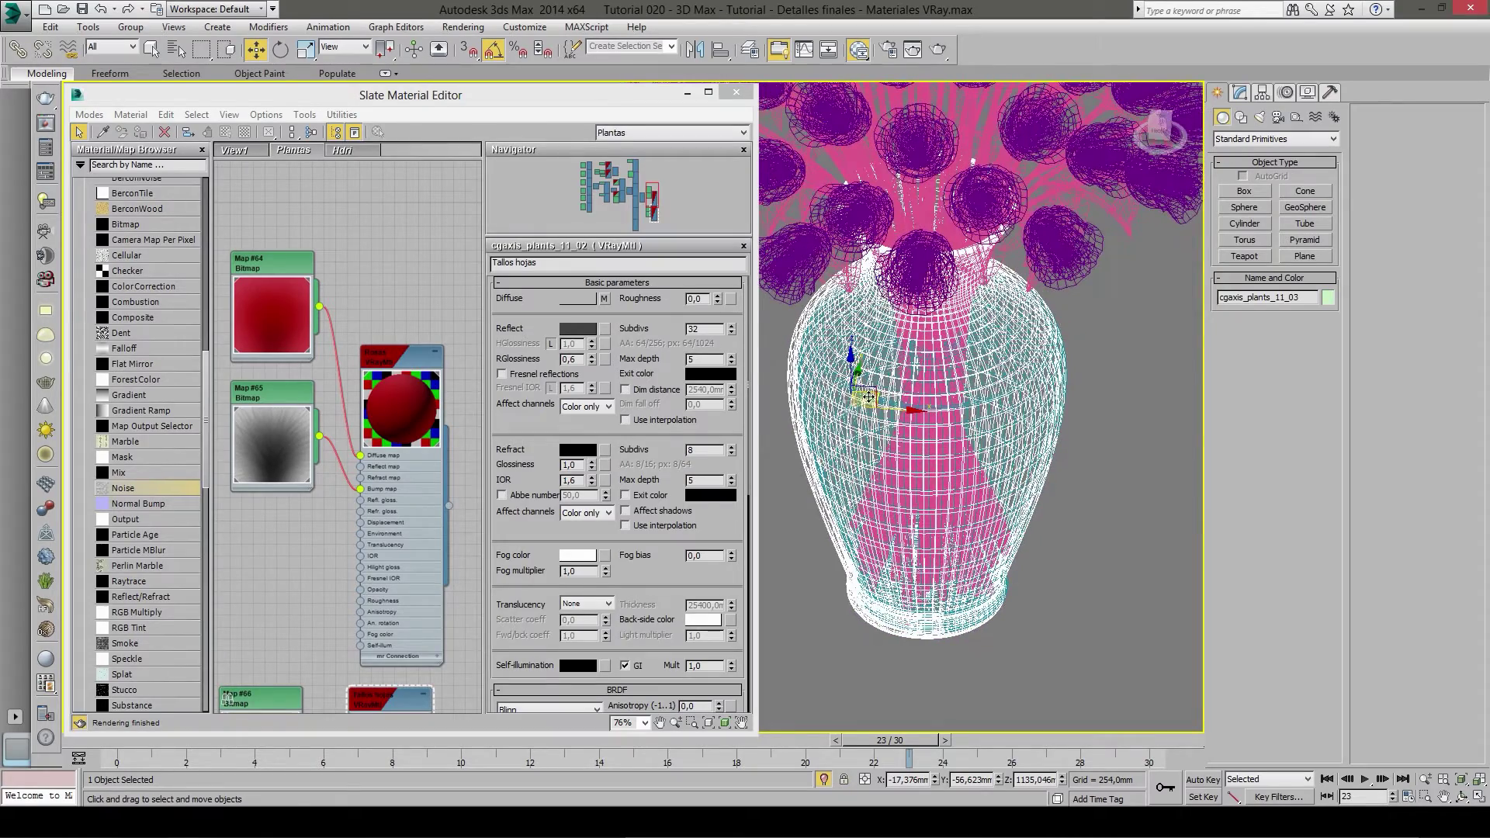
{"action": "middle_click_drag", "start_coordinate": [887, 404], "coordinate": [912, 380], "text": "alt"}
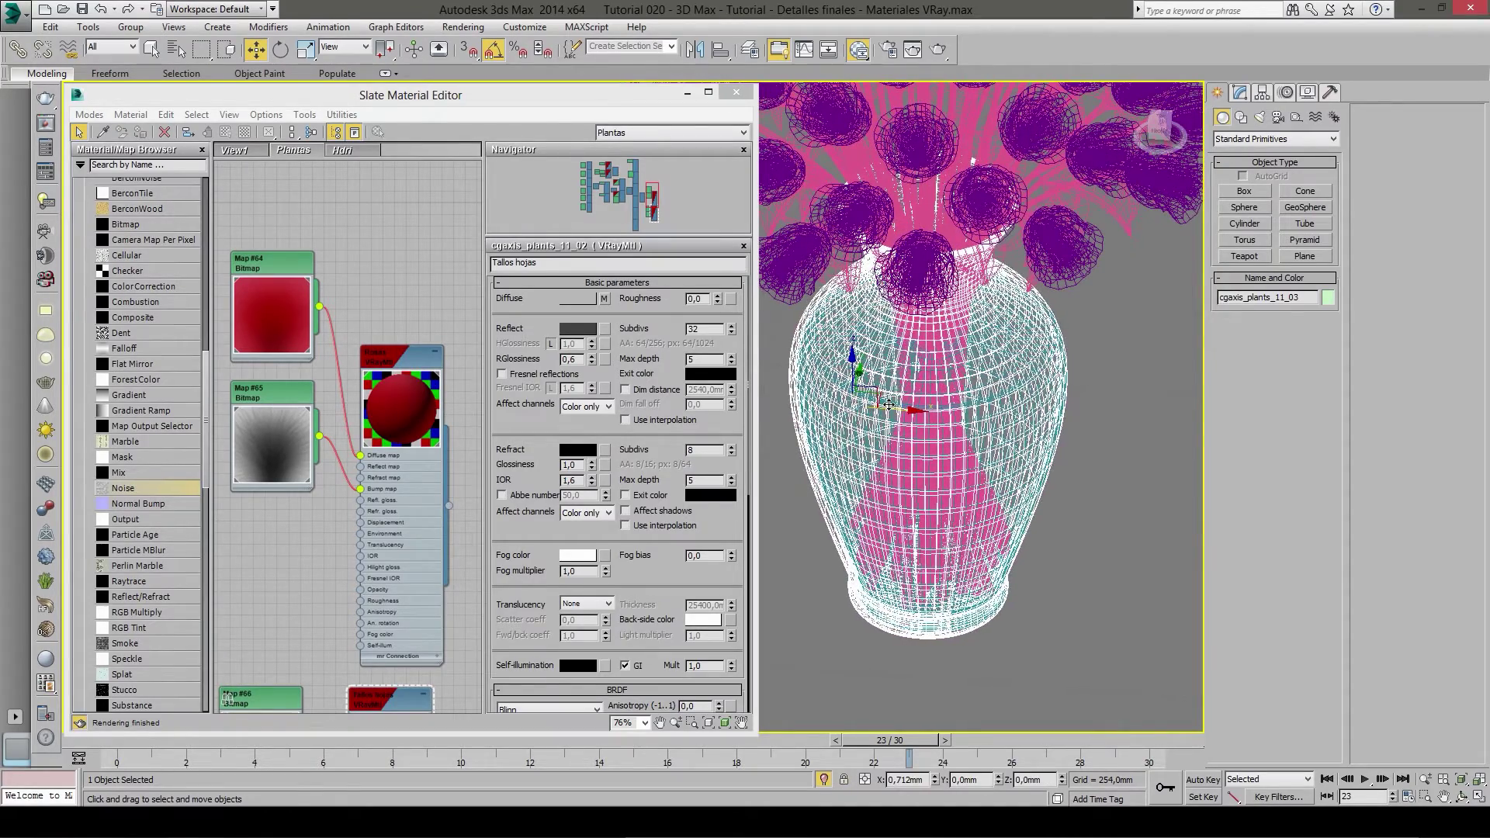
{"action": "scroll", "coordinate": [913, 375], "scroll_direction": "down", "scroll_amount": 1}
{"action": "scroll", "coordinate": [913, 375], "scroll_direction": "down", "scroll_amount": 1}
{"action": "left_click_drag", "start_coordinate": [1078, 432], "coordinate": [939, 359]}
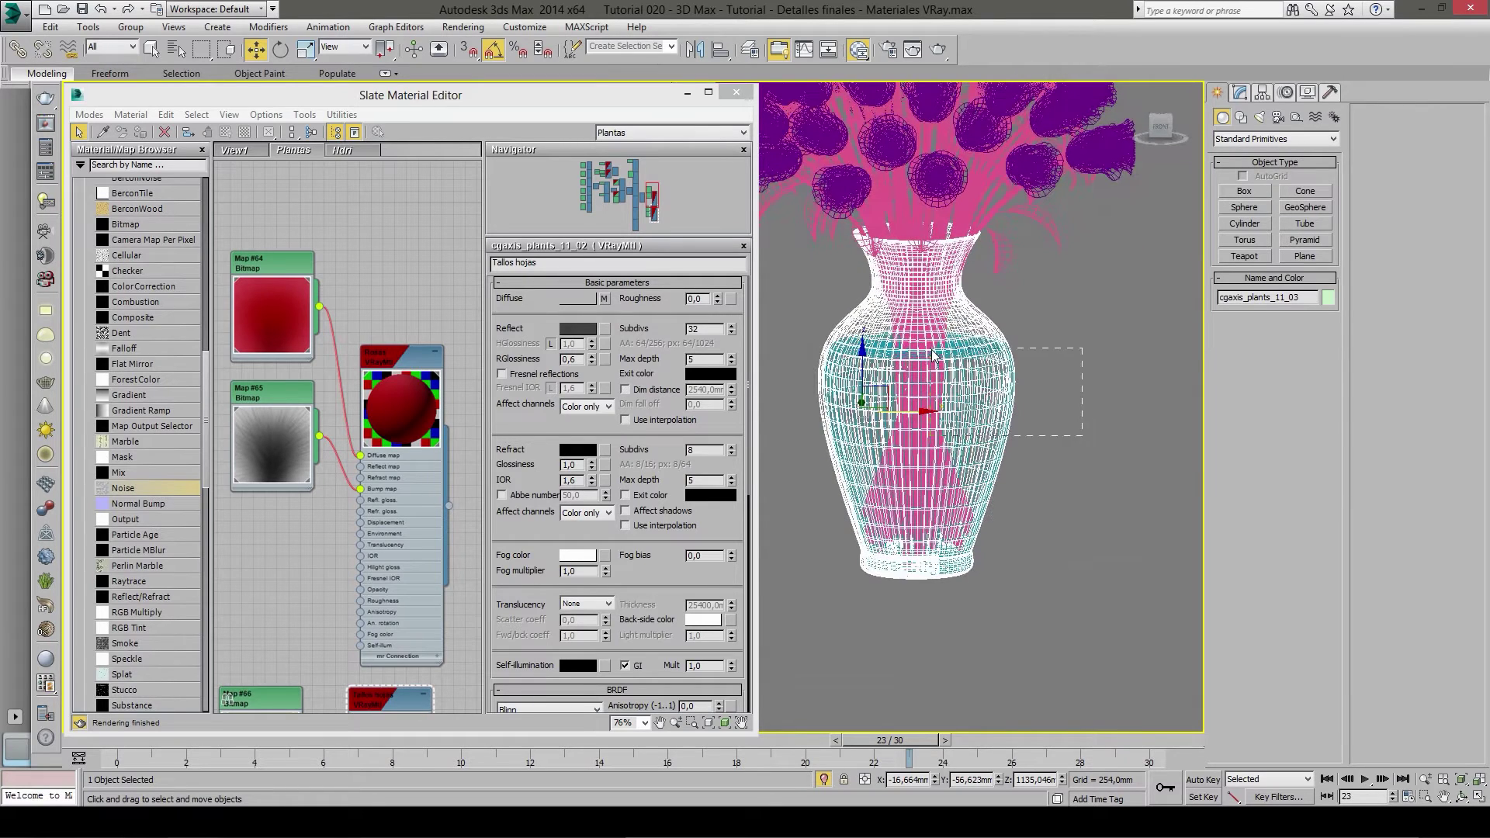
{"action": "left_click_drag", "start_coordinate": [1088, 470], "coordinate": [980, 384]}
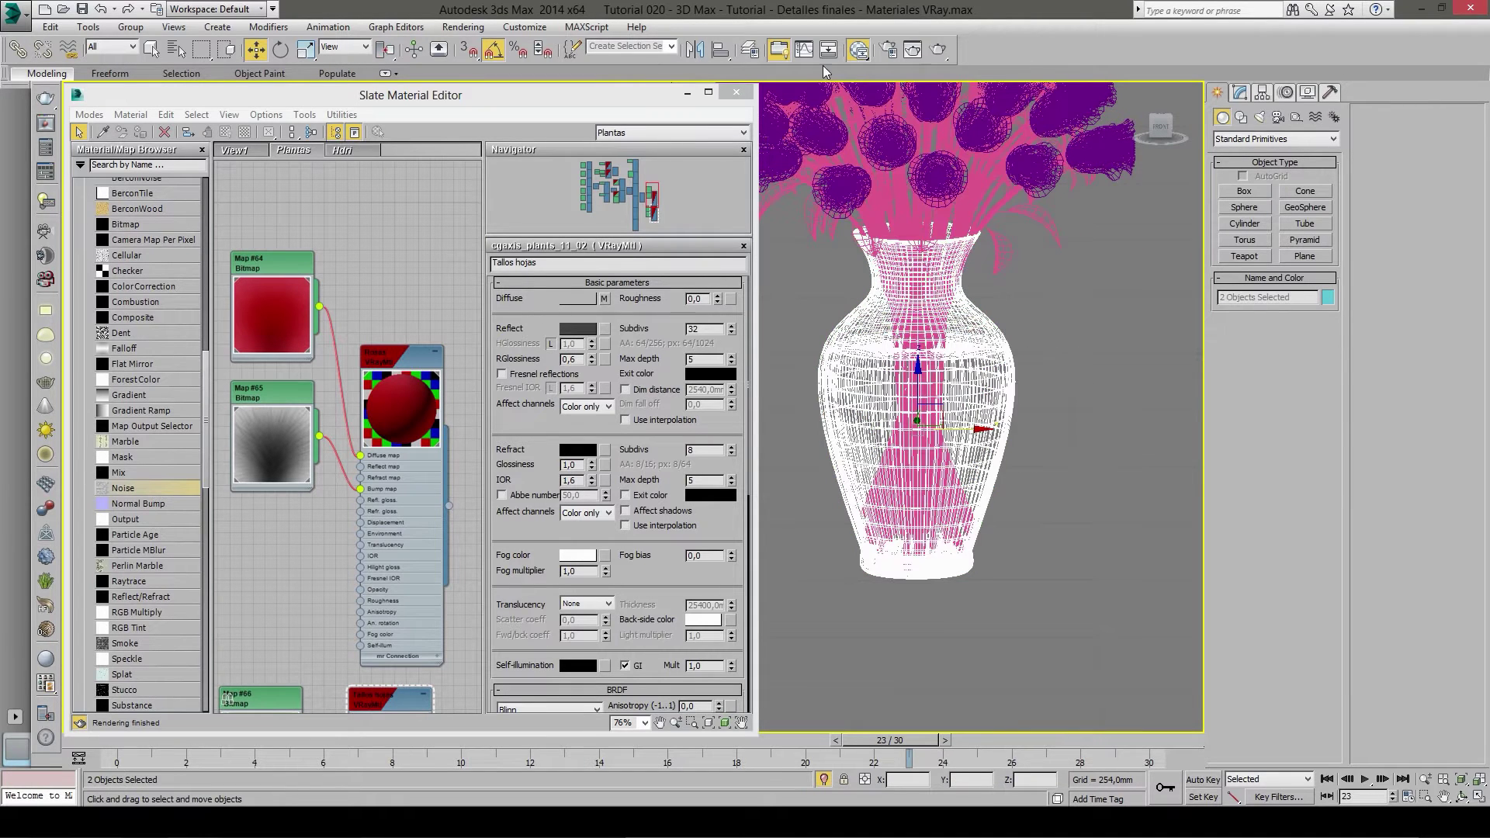
- Align the selected vase to the target vase on X/Y/Z position, pivot point to pivot point
{"action": "left_click", "coordinate": [721, 50]}
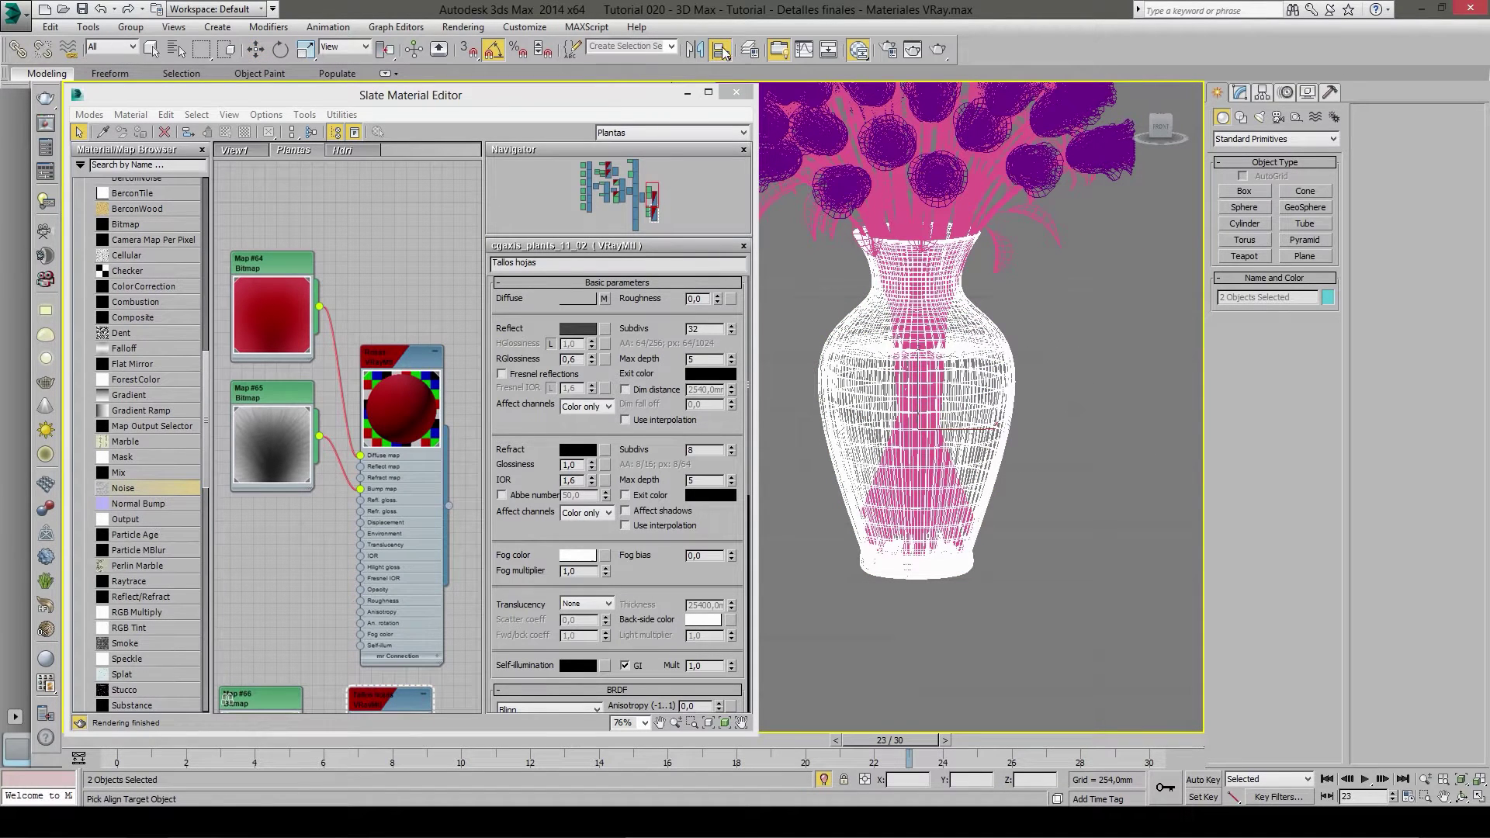
{"action": "left_click", "coordinate": [976, 378]}
{"action": "left_click", "coordinate": [701, 382]}
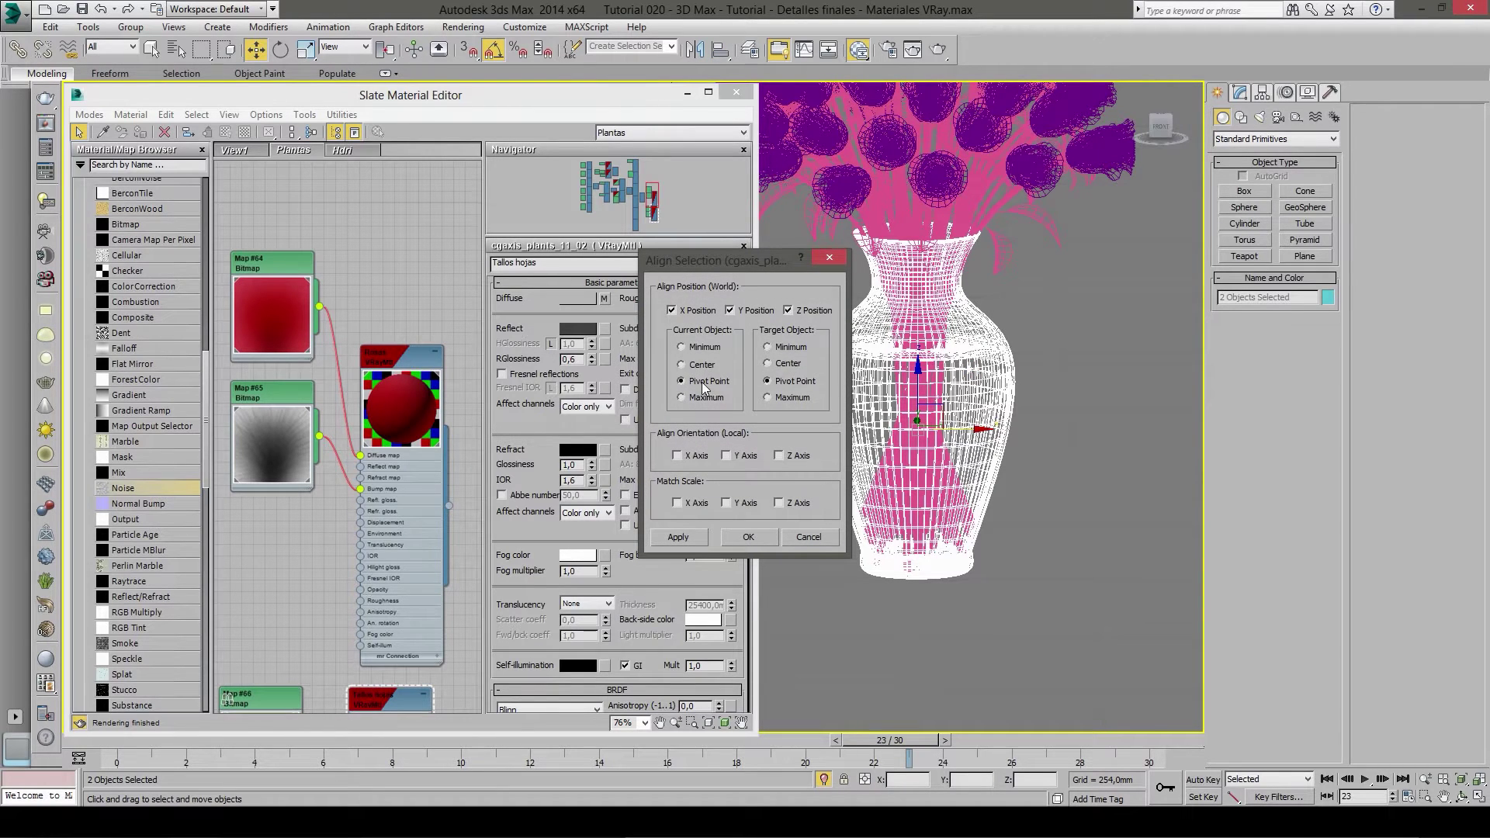
{"action": "left_click", "coordinate": [746, 537]}
- Clear the selection and exit Isolate Selection to show the whole table scene
{"action": "mouse_move", "coordinate": [1025, 434]}
{"action": "middle_mouse_down", "text": "alt"}
{"action": "mouse_move", "coordinate": [1046, 486]}
{"action": "mouse_move", "coordinate": [1011, 416]}
{"action": "mouse_move", "coordinate": [941, 405]}
{"action": "mouse_move", "coordinate": [977, 442]}
{"action": "middle_mouse_up", "text": "alt"}
{"action": "left_click", "coordinate": [1047, 486]}
{"action": "scroll", "coordinate": [977, 442], "scroll_direction": "up", "scroll_amount": 2}
{"action": "middle_click_drag", "start_coordinate": [823, 458], "coordinate": [958, 469]}
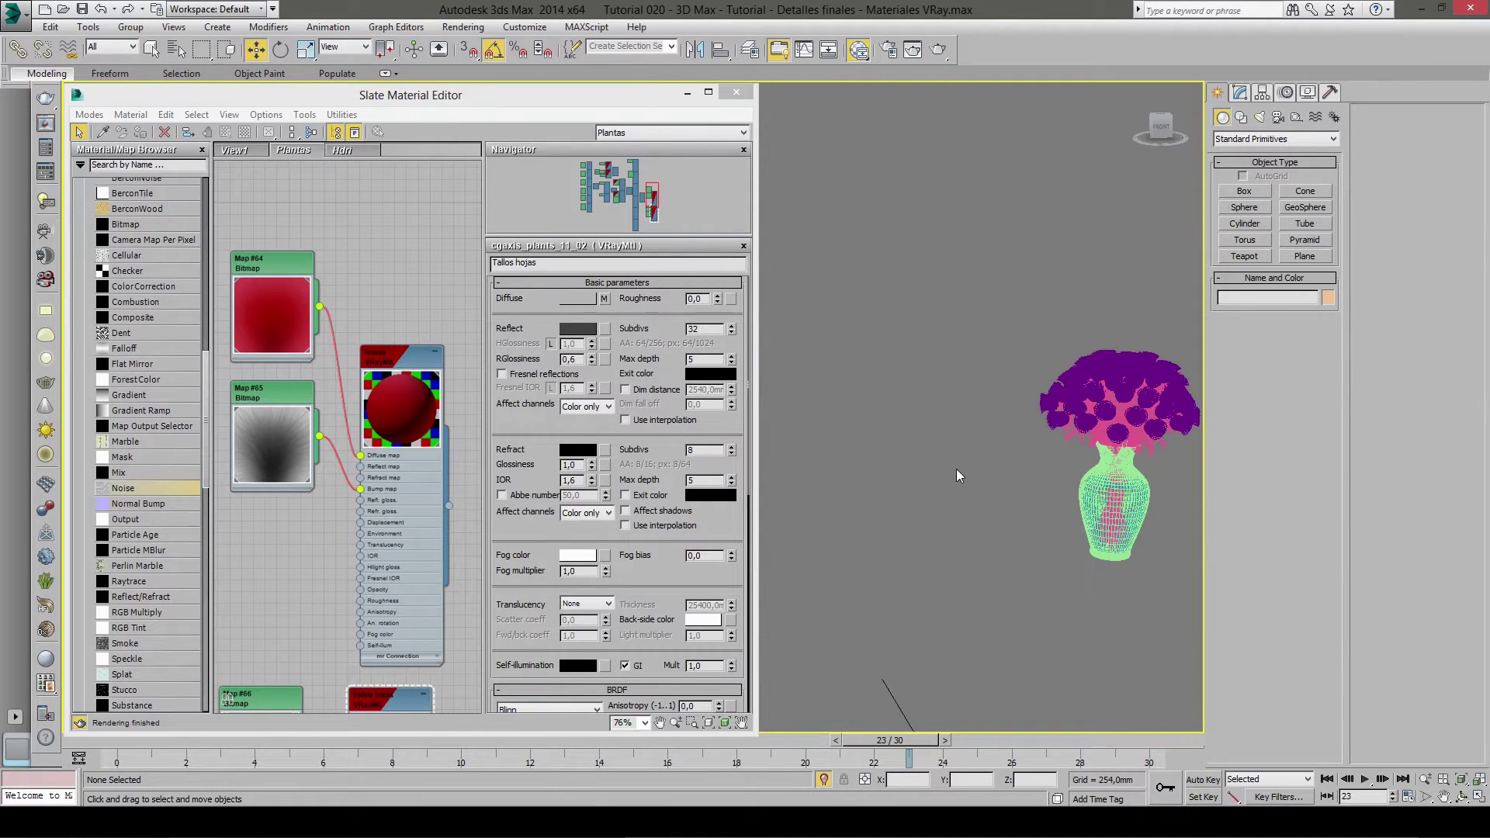
{"action": "left_click", "coordinate": [825, 781]}
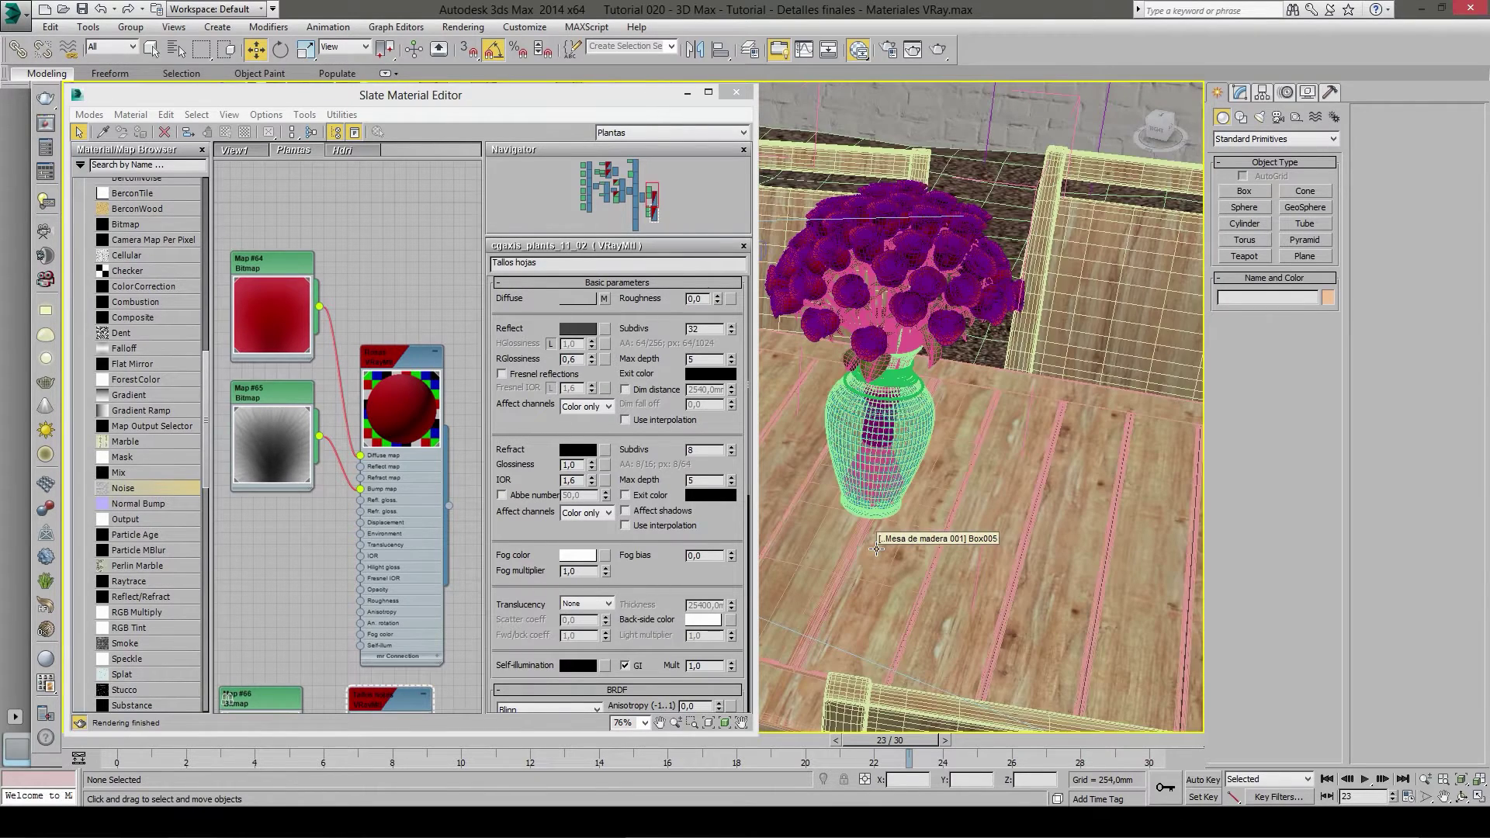
- Select the bouquet in its vase and orbit to a high view of it
{"action": "scroll", "coordinate": [884, 543], "scroll_direction": "down", "scroll_amount": 3}
{"action": "scroll", "coordinate": [908, 540], "scroll_direction": "down", "scroll_amount": 2}
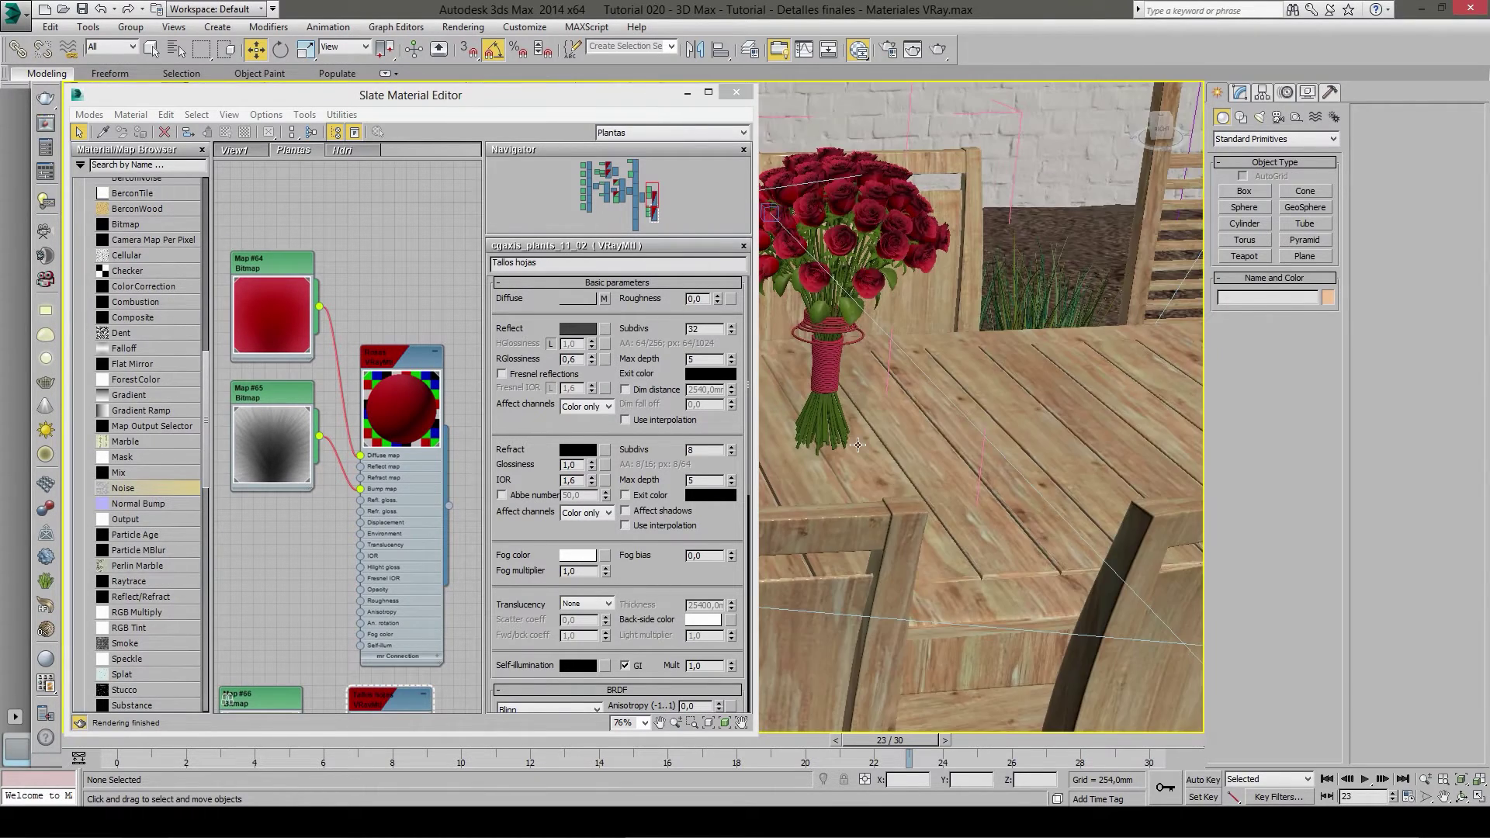
{"action": "scroll", "coordinate": [942, 537], "scroll_direction": "down", "scroll_amount": 3}
{"action": "left_click", "coordinate": [935, 504]}
{"action": "scroll", "coordinate": [947, 506], "scroll_direction": "up", "scroll_amount": 2}
{"action": "scroll", "coordinate": [986, 509], "scroll_direction": "up", "scroll_amount": 2}
{"action": "scroll", "coordinate": [1025, 510], "scroll_direction": "up", "scroll_amount": 3}
{"action": "mouse_move", "coordinate": [1027, 510]}
{"action": "middle_mouse_down", "text": "alt"}
{"action": "mouse_move", "coordinate": [955, 510]}
{"action": "mouse_move", "coordinate": [1033, 497]}
{"action": "middle_mouse_up", "text": "alt"}
{"action": "scroll", "coordinate": [920, 509], "scroll_direction": "up", "scroll_amount": 4}
- Switch the Slate node view to View1 and drop a new VRayMtl into it
{"action": "middle_click_drag", "start_coordinate": [372, 464], "coordinate": [291, 382]}
{"action": "scroll", "coordinate": [147, 465], "scroll_direction": "down", "scroll_amount": 2}
{"action": "middle_click_drag", "start_coordinate": [340, 458], "coordinate": [329, 374]}
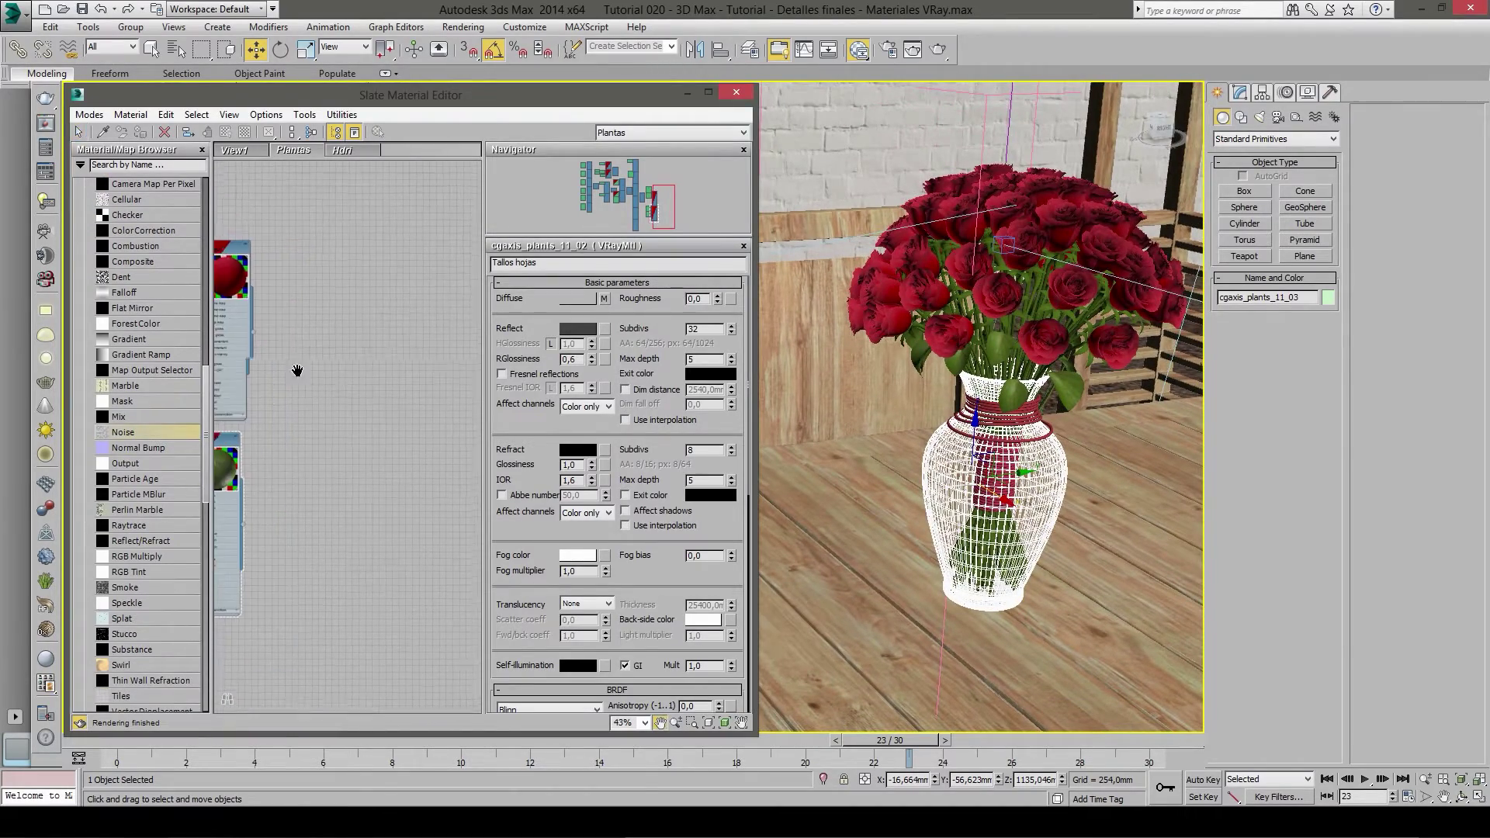
{"action": "left_click", "coordinate": [353, 150]}
{"action": "left_click", "coordinate": [267, 153]}
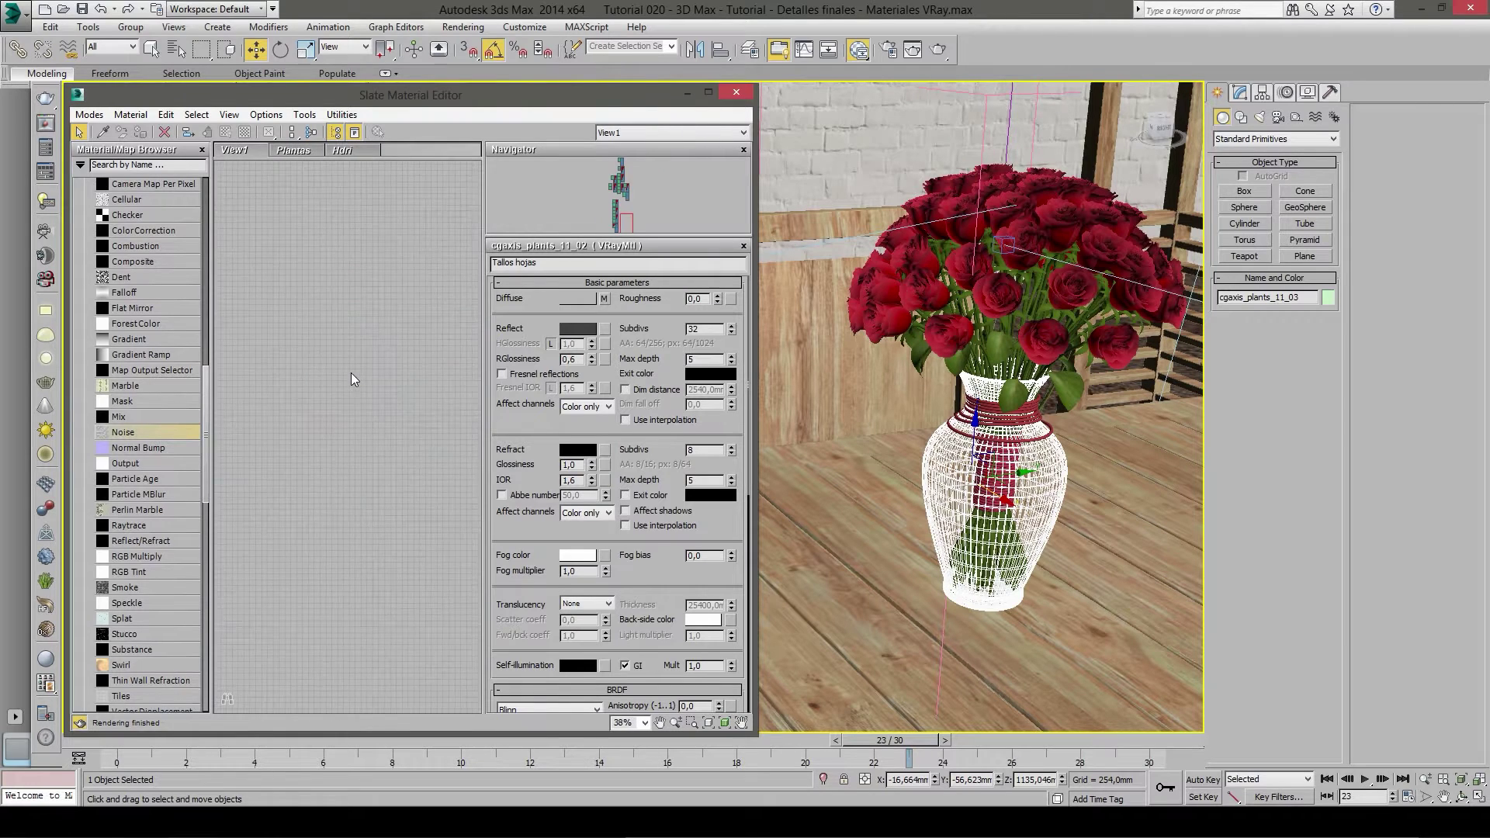
{"action": "scroll", "coordinate": [351, 373], "scroll_direction": "down", "scroll_amount": 2}
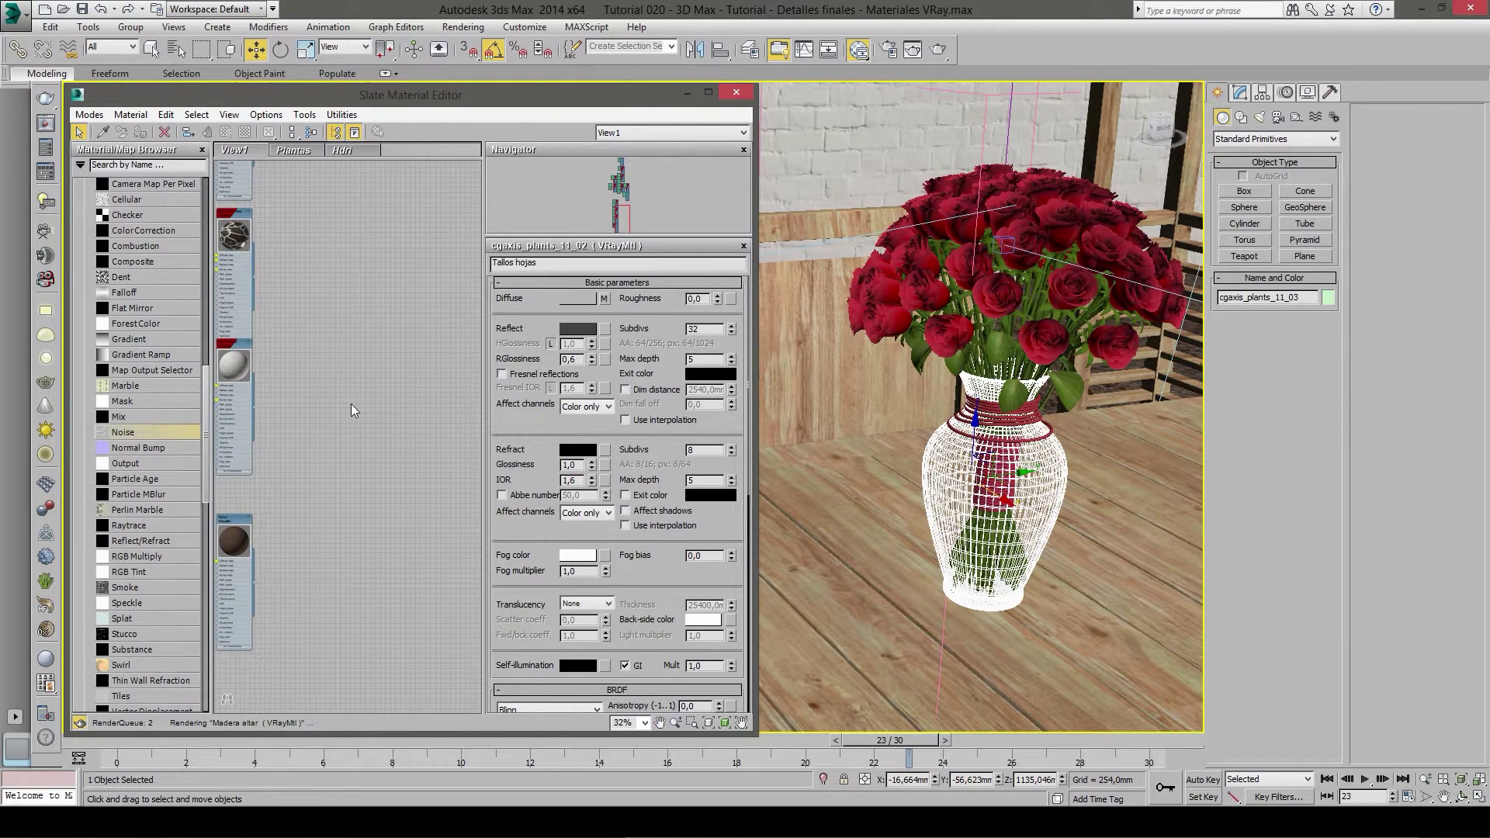
{"action": "middle_click_drag", "start_coordinate": [305, 423], "coordinate": [317, 488]}
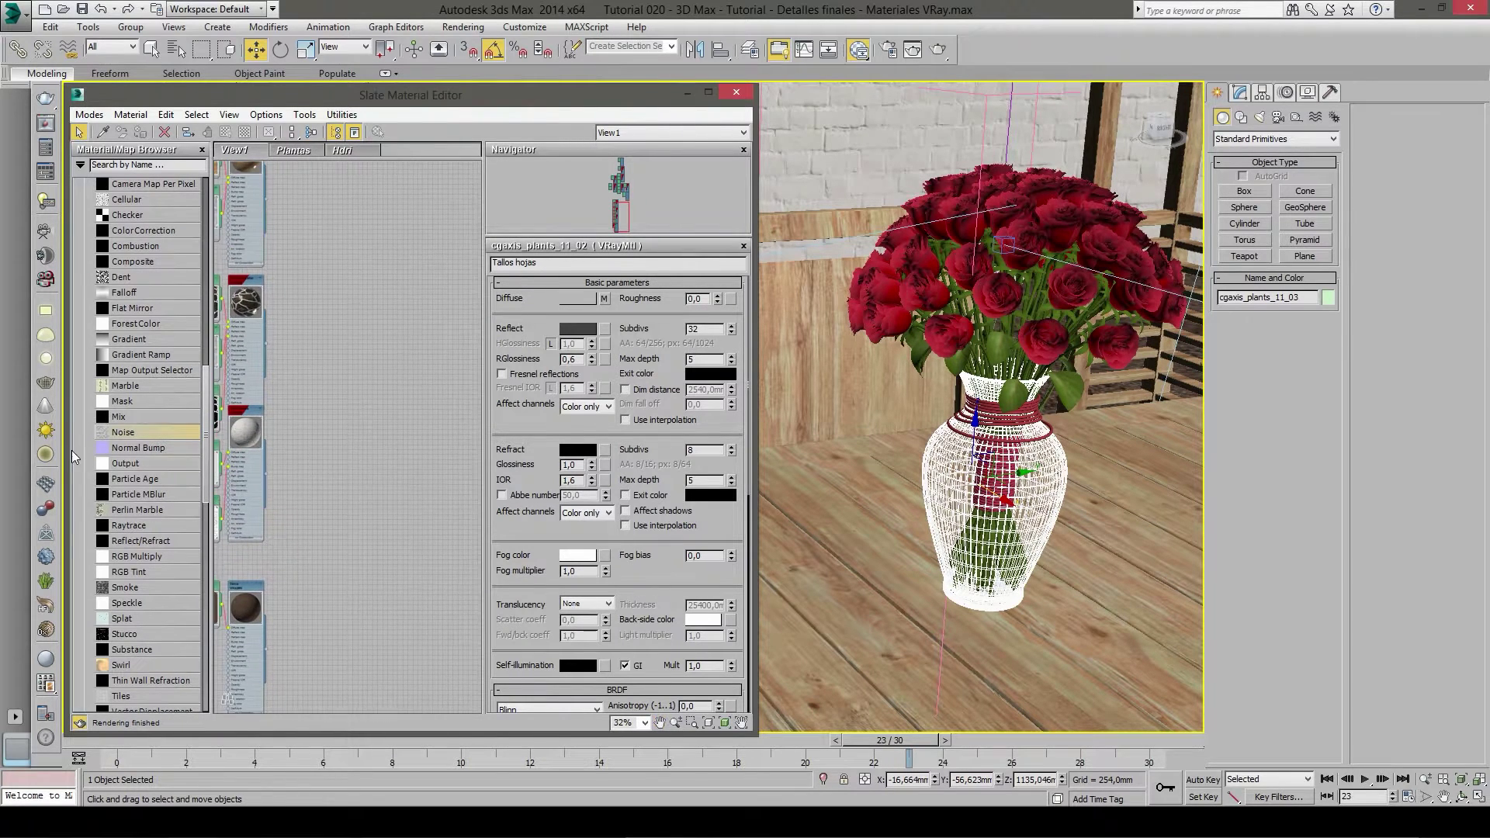
{"action": "scroll", "coordinate": [132, 383], "scroll_direction": "up", "scroll_amount": 10}
{"action": "left_click_drag", "start_coordinate": [128, 327], "coordinate": [357, 372]}
{"action": "scroll", "coordinate": [372, 375], "scroll_direction": "up", "scroll_amount": 2}
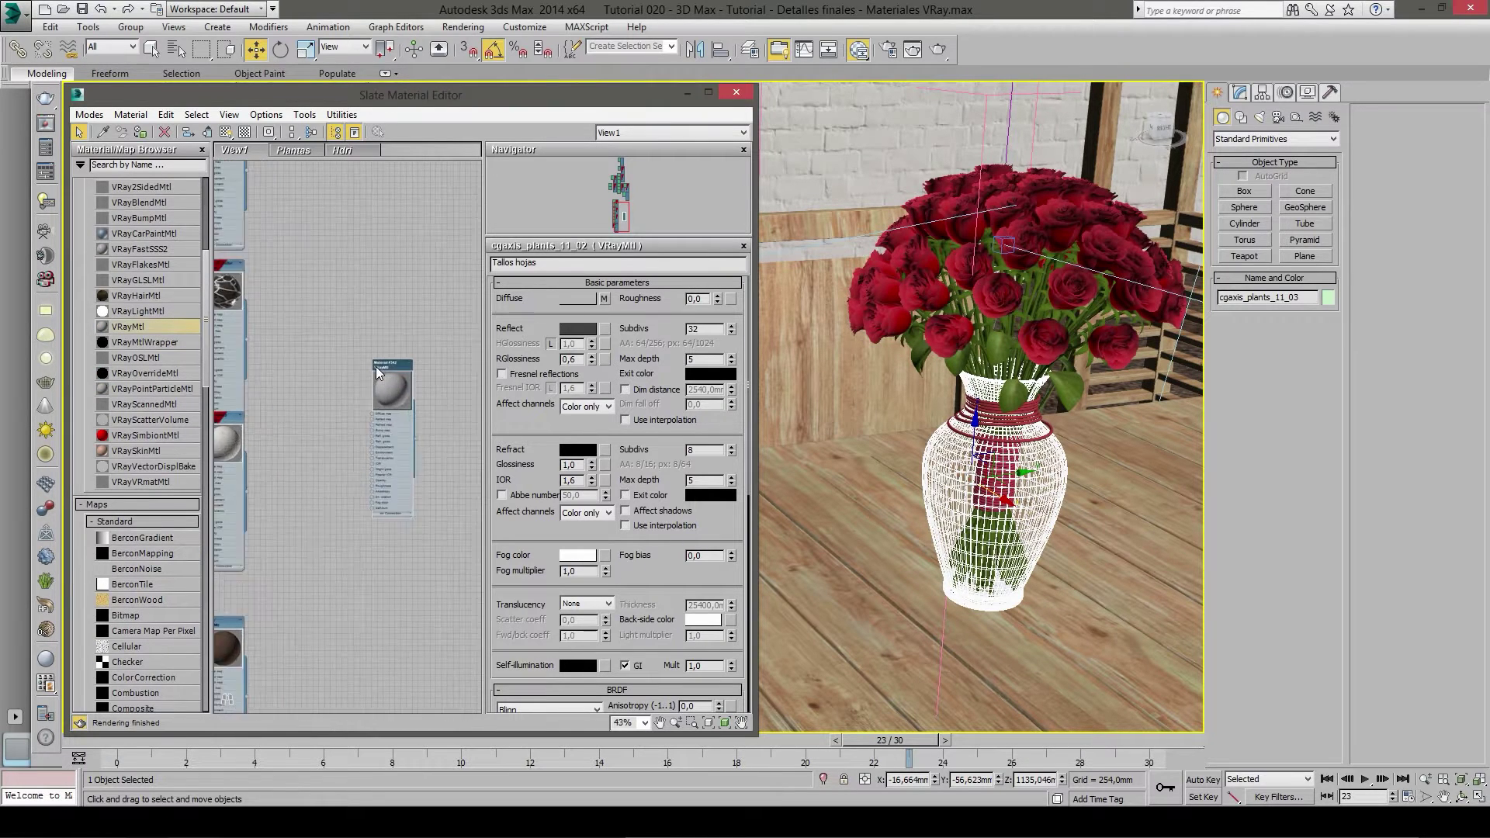
{"action": "scroll", "coordinate": [378, 373], "scroll_direction": "up", "scroll_amount": 2}
- Name the new VRayMtl 'Vidrio jarra rosas' and start editing its diffuse colour
{"action": "double_click", "coordinate": [378, 363]}
{"action": "left_click_drag", "start_coordinate": [546, 262], "coordinate": [506, 268]}
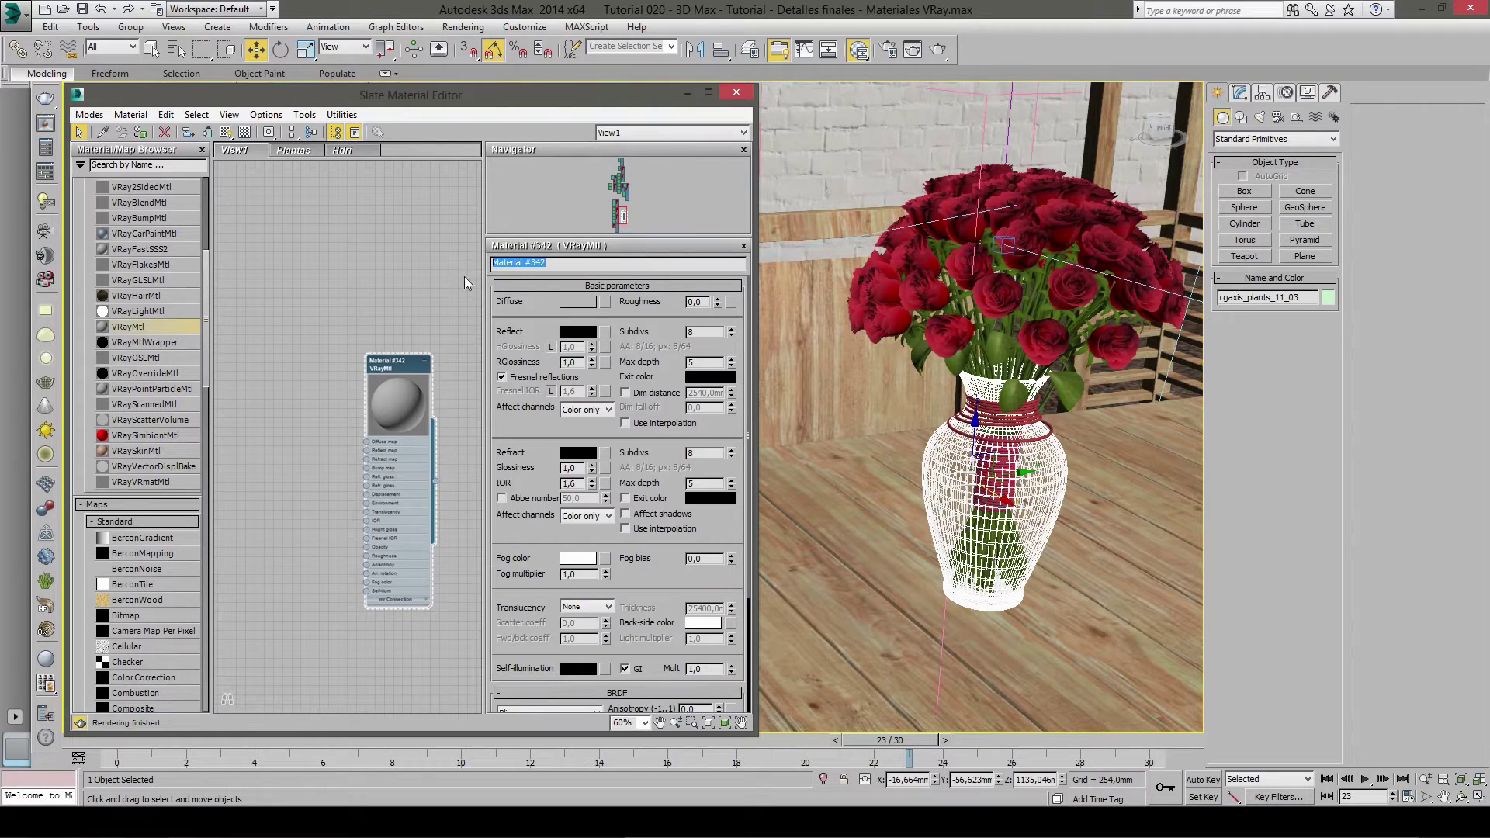
{"action": "type", "text": "Vidrio jarra rosas"}
{"action": "key", "text": "Return"}
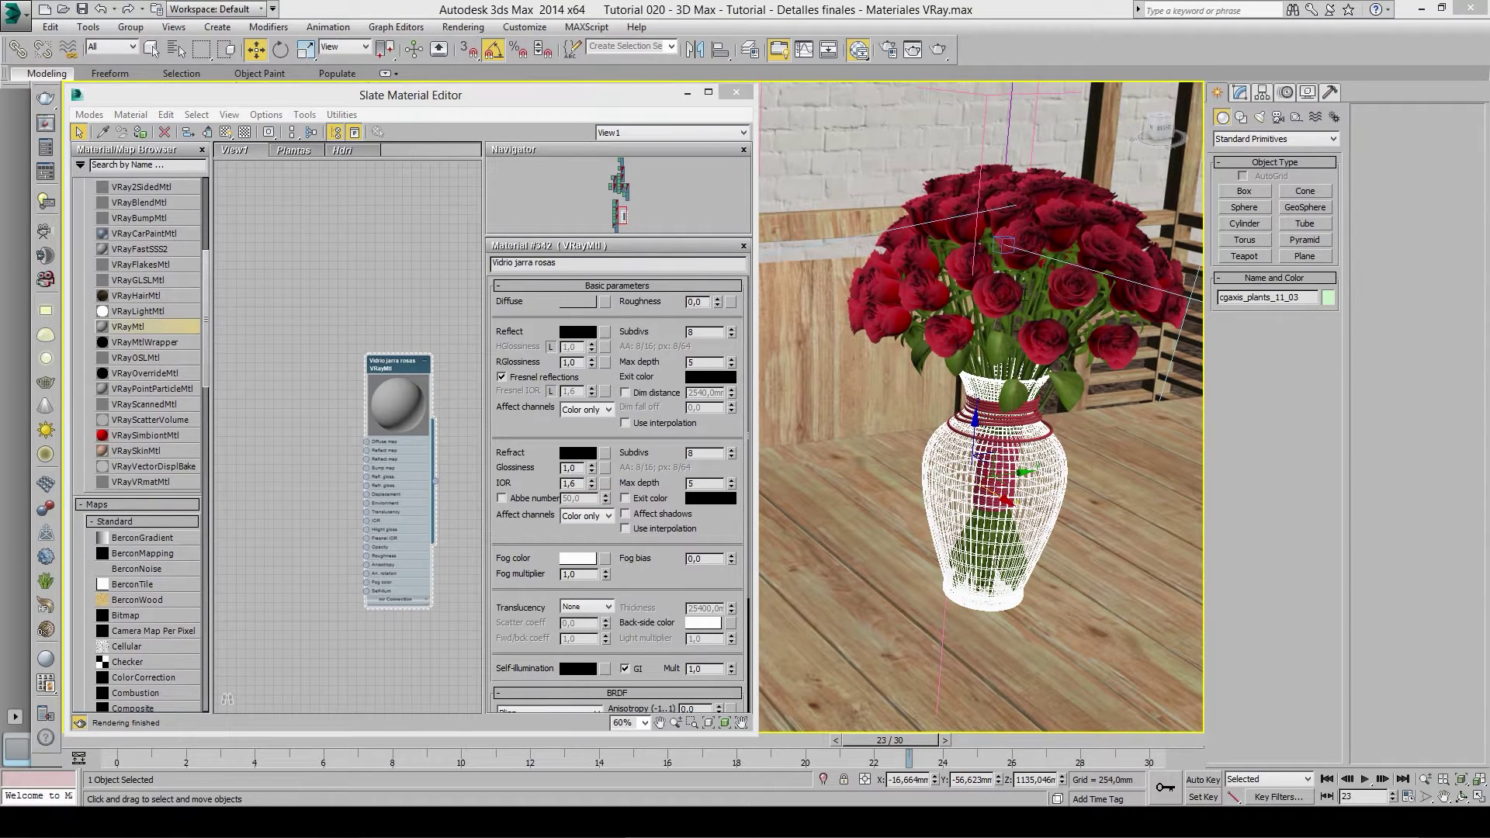
{"action": "mouse_move", "coordinate": [382, 374]}
{"action": "left_mouse_down"}
{"action": "mouse_move", "coordinate": [339, 362]}
{"action": "mouse_move", "coordinate": [383, 371]}
{"action": "left_mouse_up"}
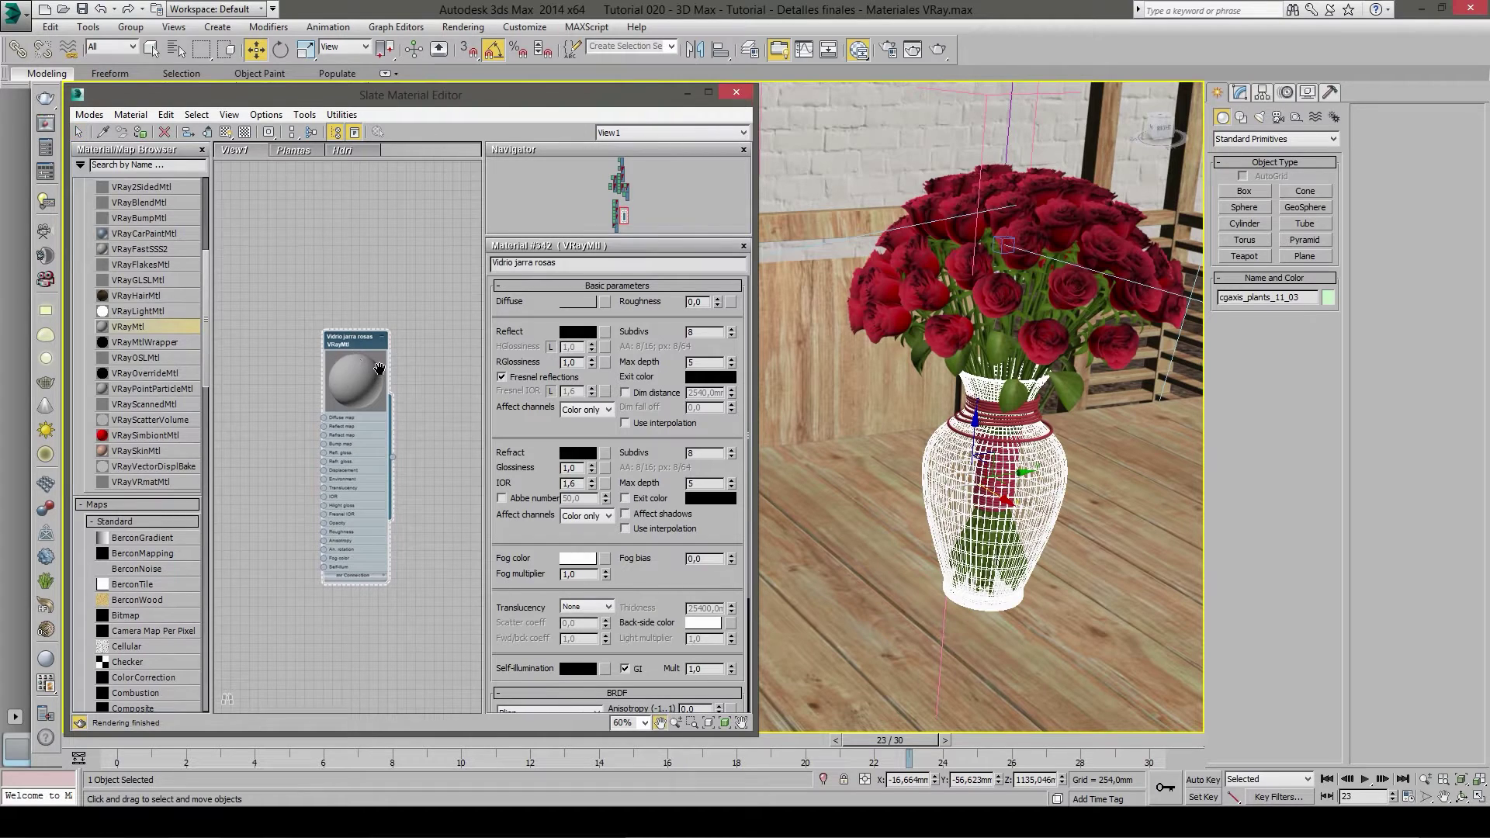
{"action": "left_click", "coordinate": [581, 302]}
- Set the glass diffuse and reflect colours to light grey with value 200
{"action": "double_click", "coordinate": [615, 175]}
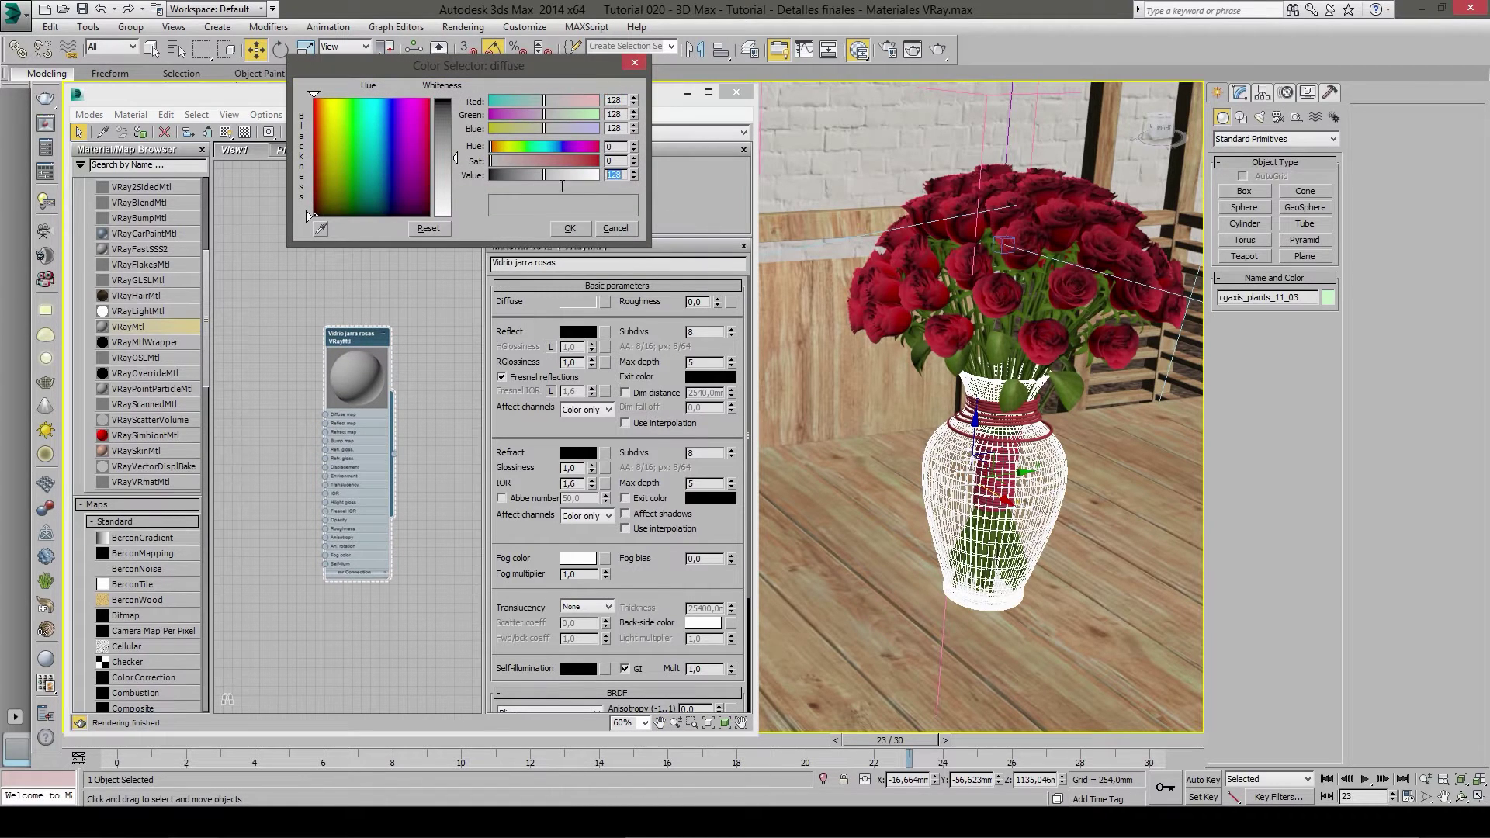
{"action": "type", "text": "19"}
{"action": "type", "text": "00"}
{"action": "key", "text": "Return"}
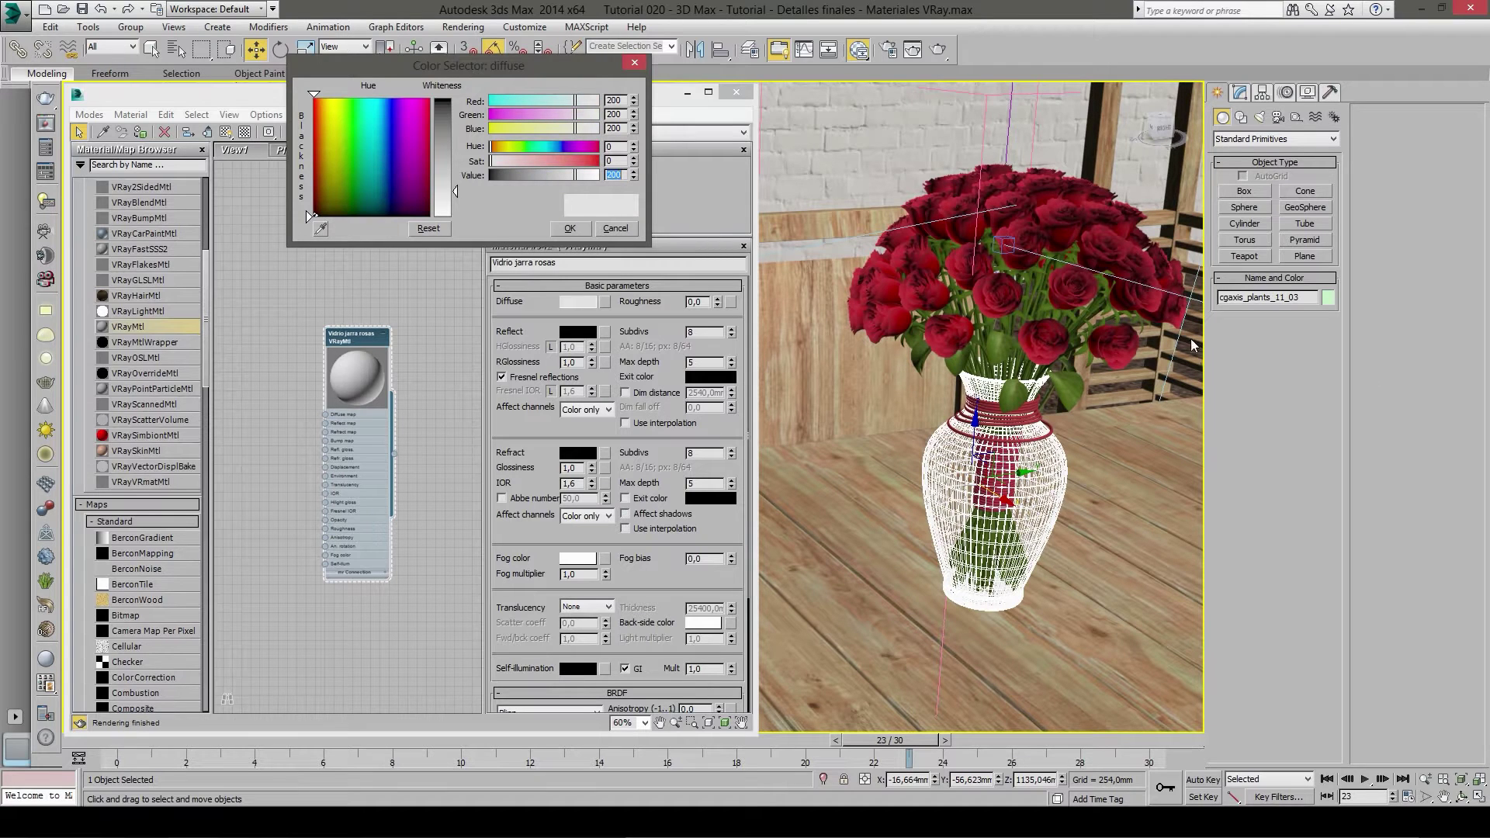
{"action": "left_click", "coordinate": [576, 230]}
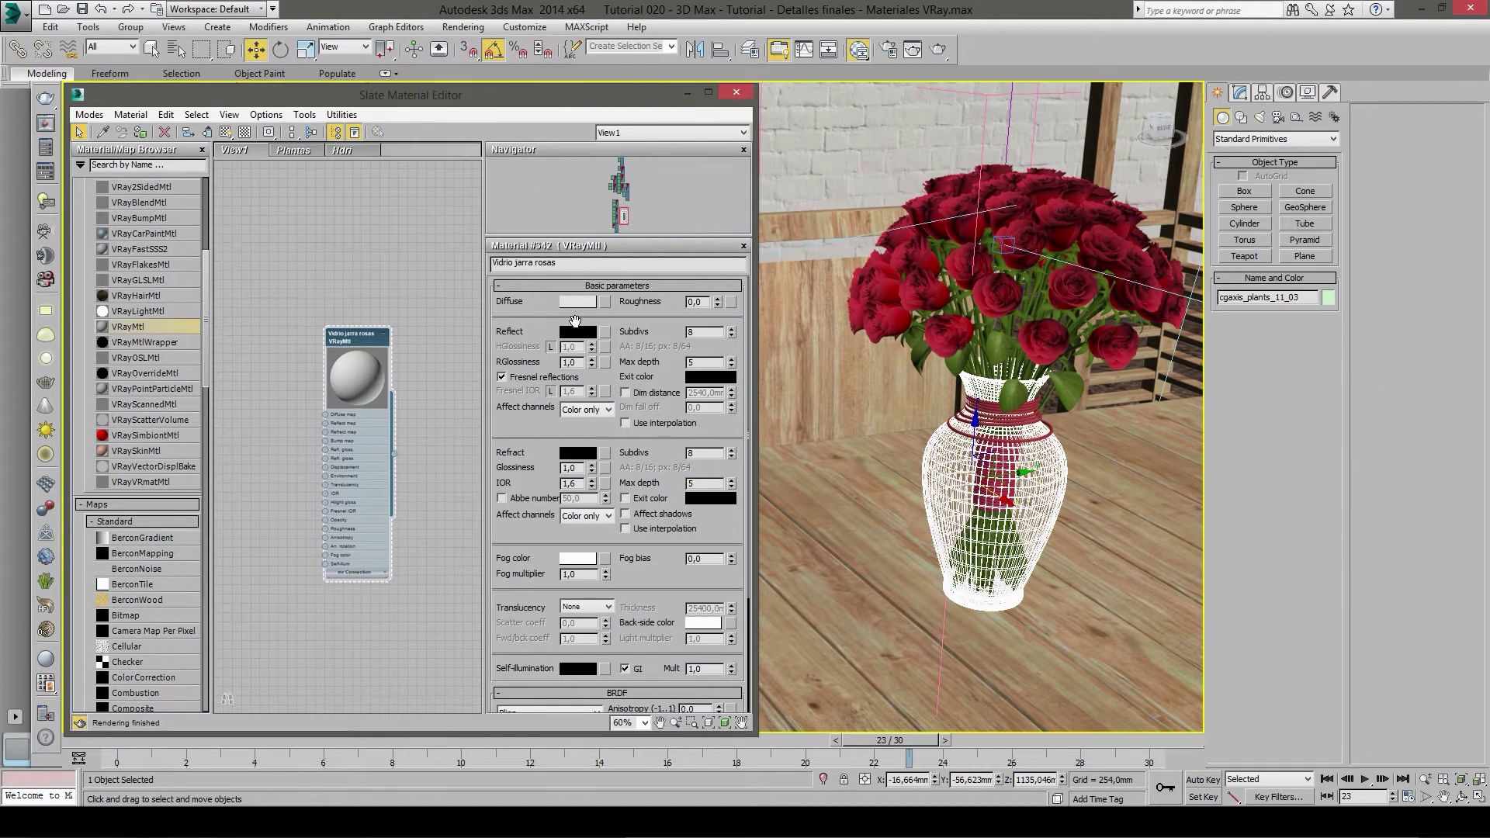
{"action": "left_click", "coordinate": [578, 332]}
{"action": "type", "text": "200"}
{"action": "key", "text": "Return"}
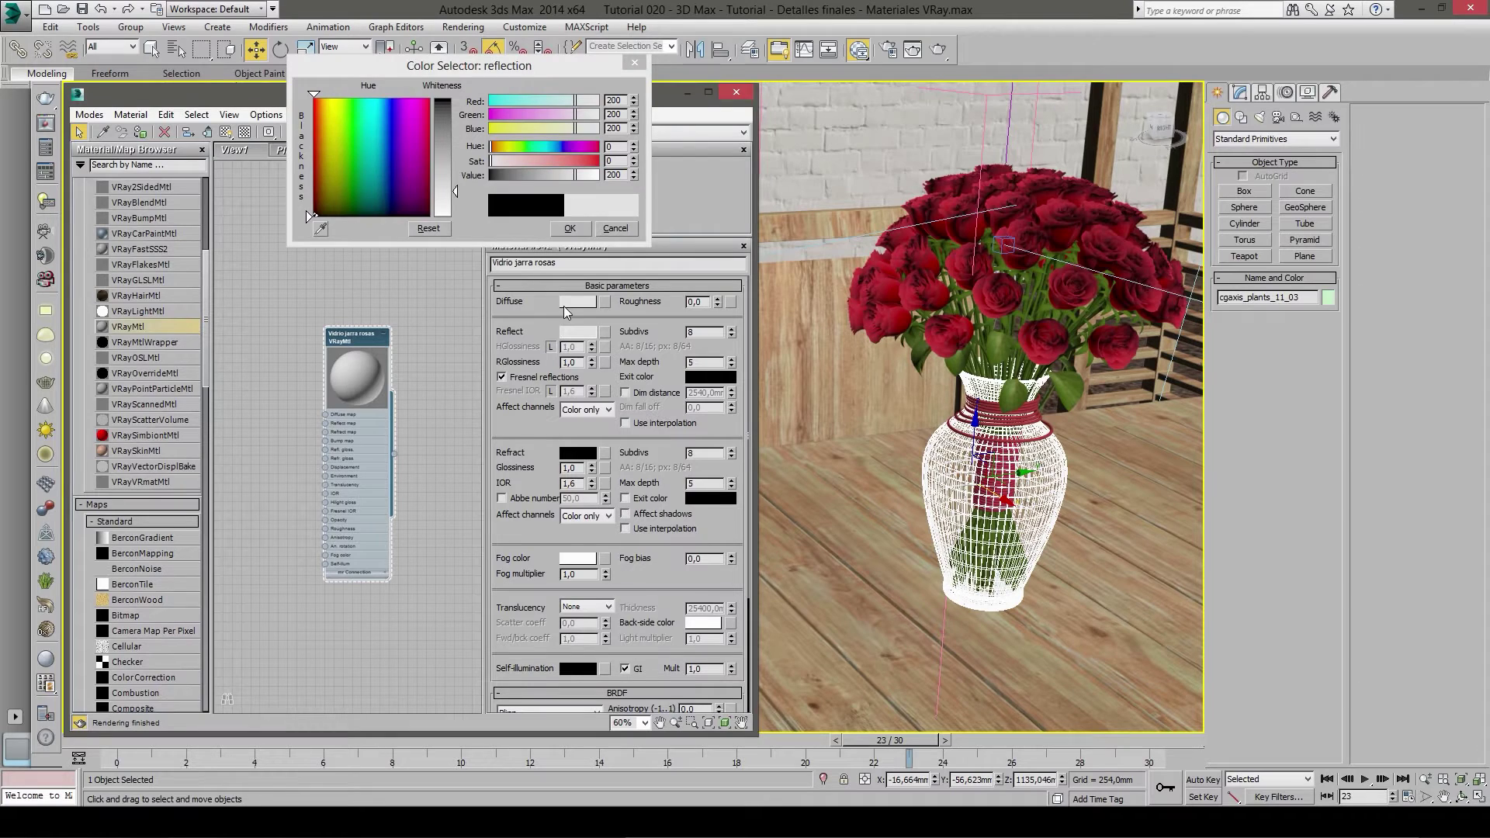
{"action": "left_click", "coordinate": [570, 229]}
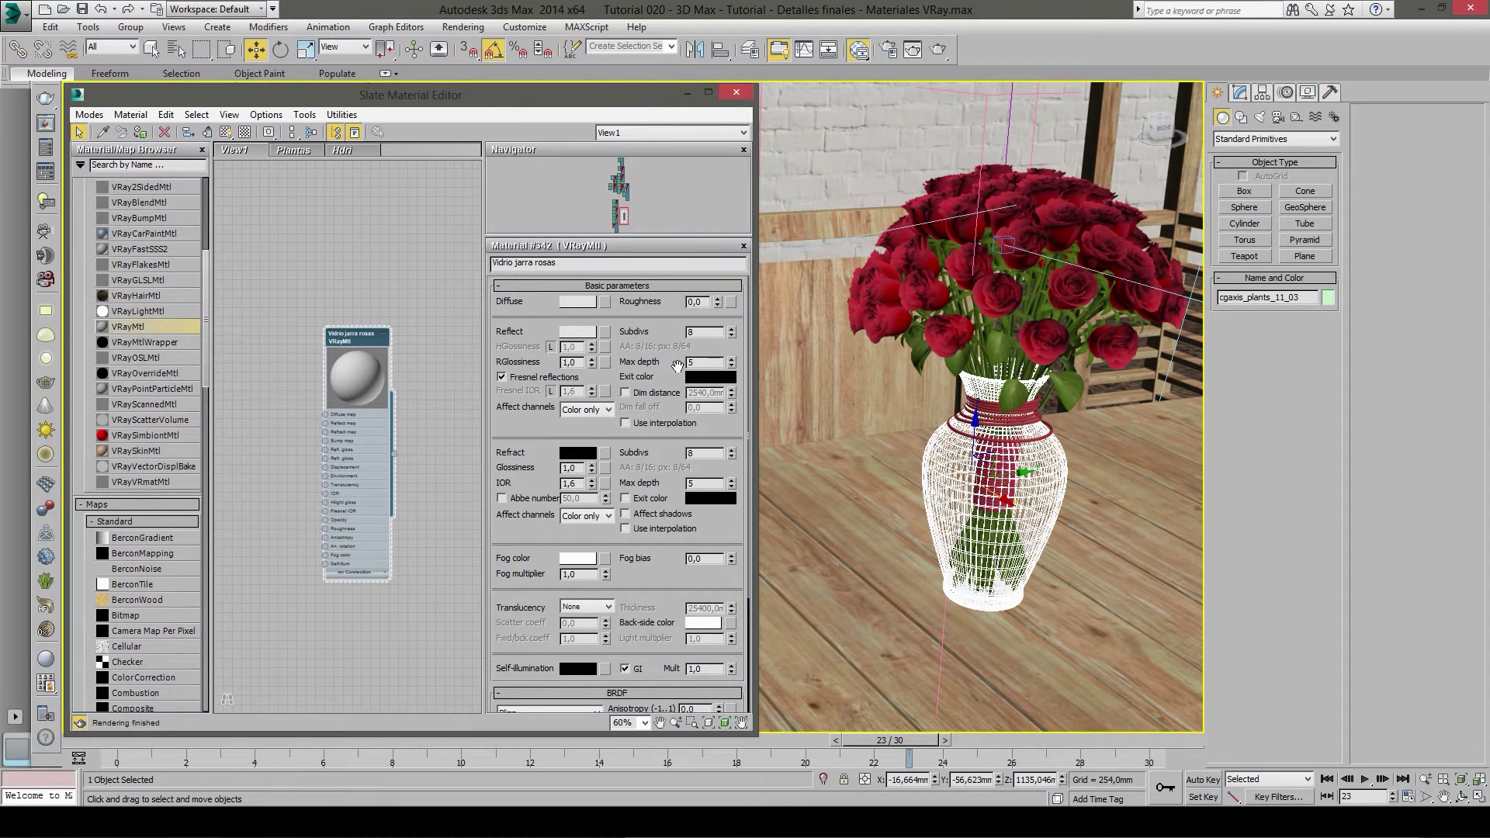
- Make the reflection exit colour dark green and the refraction colour pure white
{"action": "left_click", "coordinate": [708, 378]}
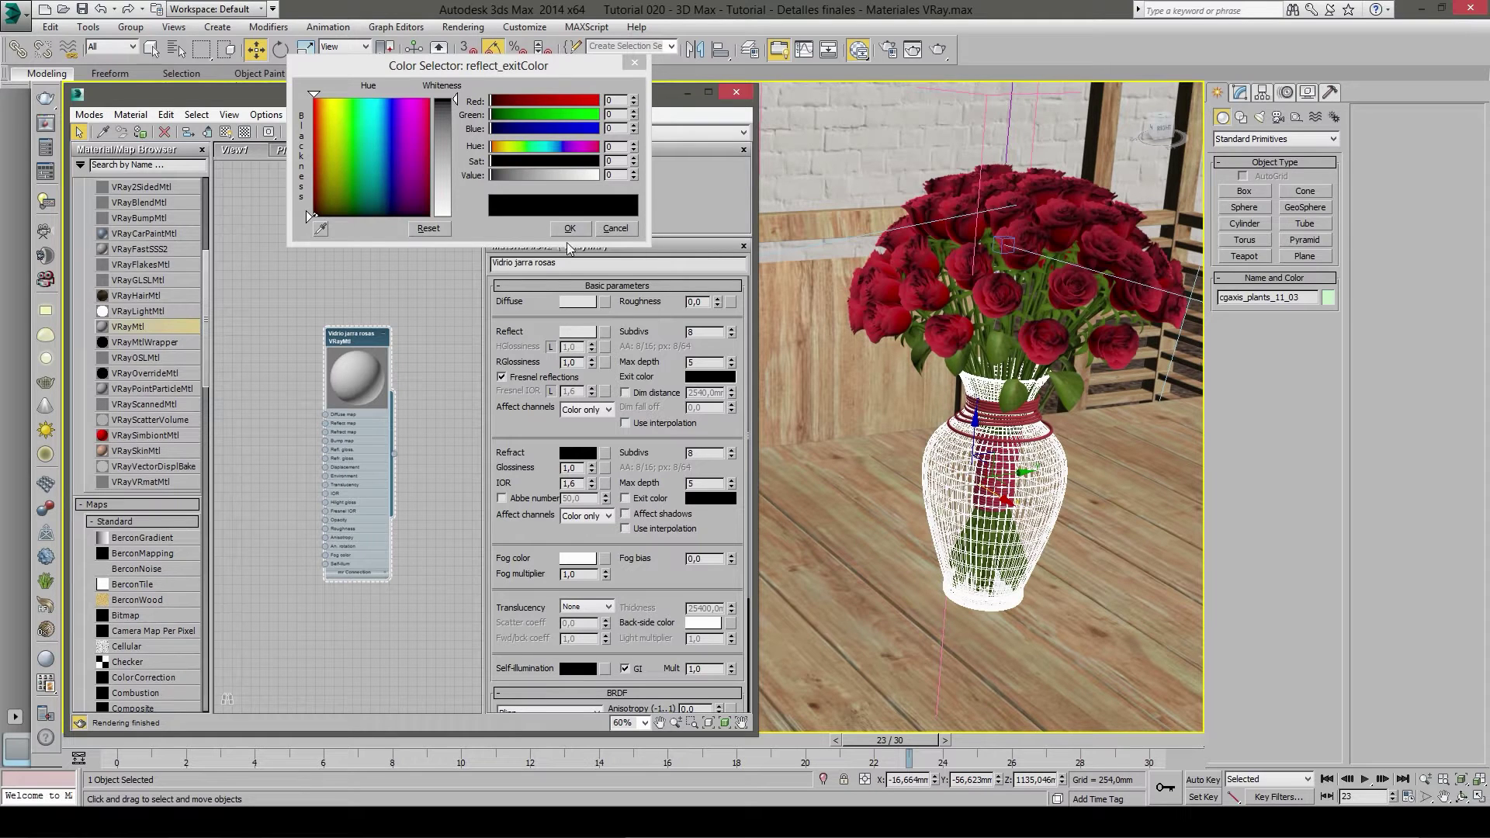
{"action": "left_click", "coordinate": [352, 213]}
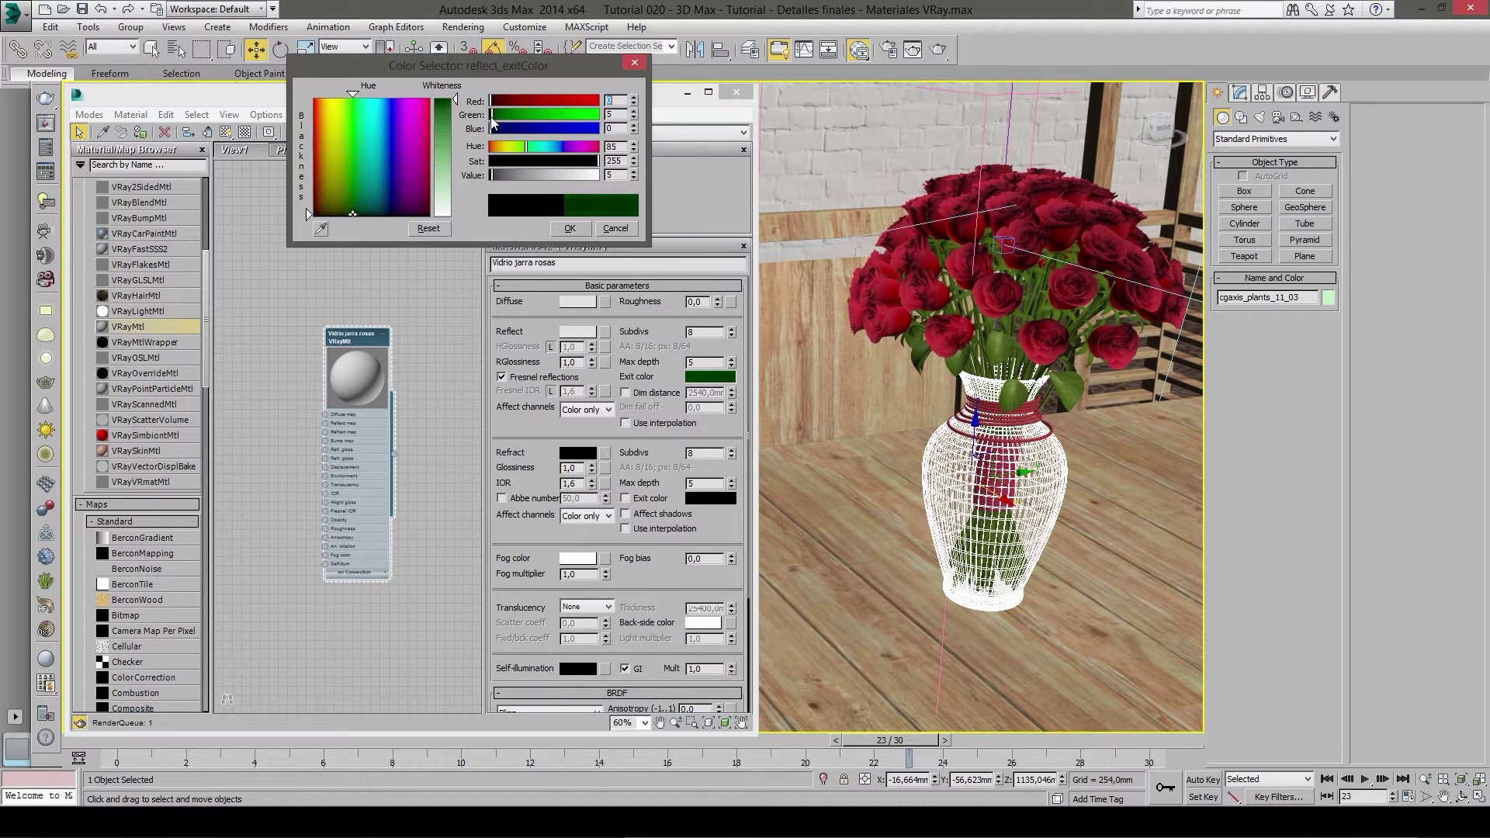
{"action": "left_click_drag", "start_coordinate": [513, 114], "coordinate": [504, 114]}
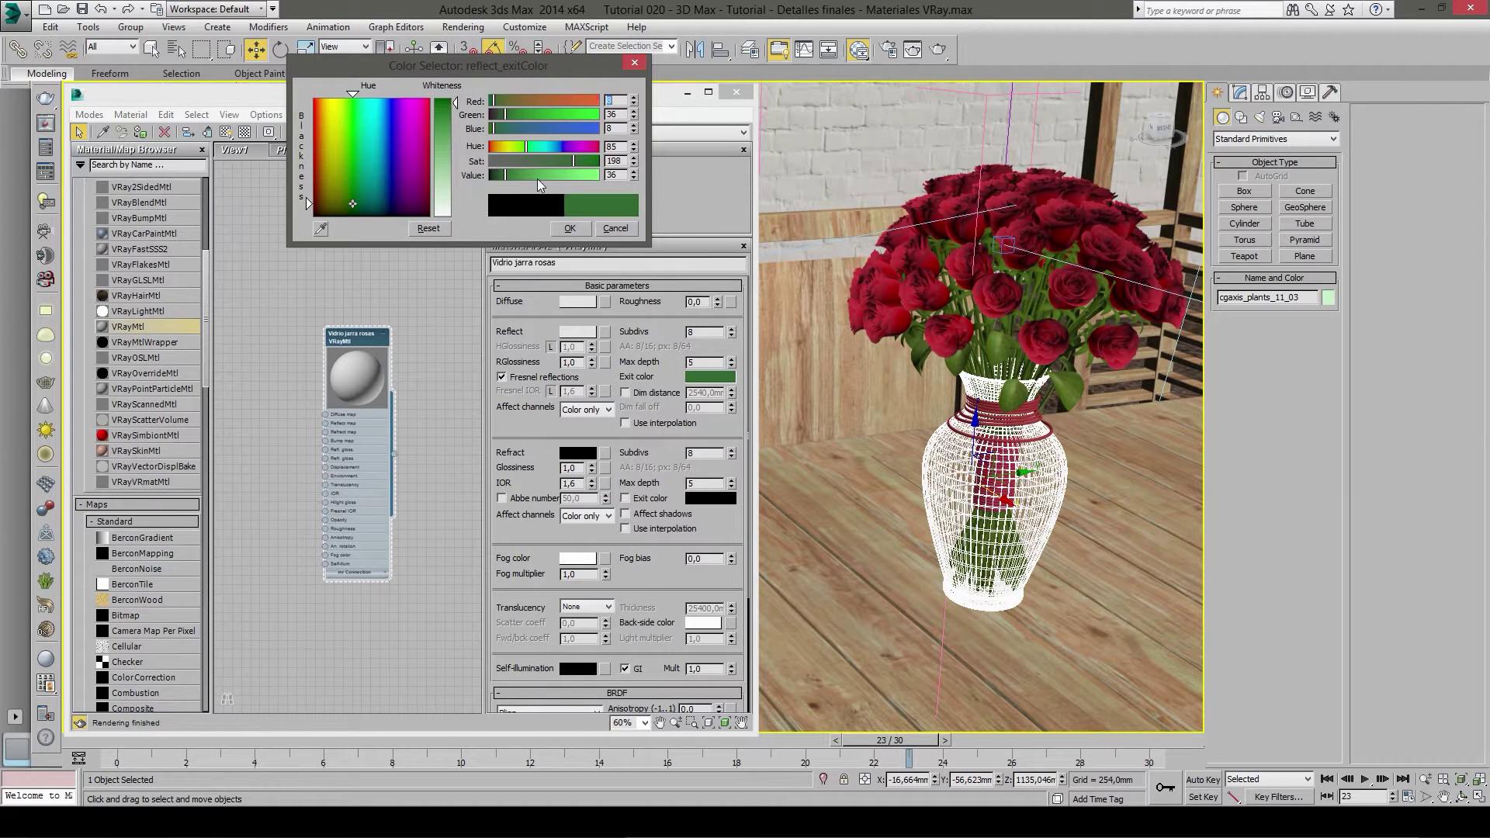
{"action": "left_click_drag", "start_coordinate": [504, 177], "coordinate": [501, 182]}
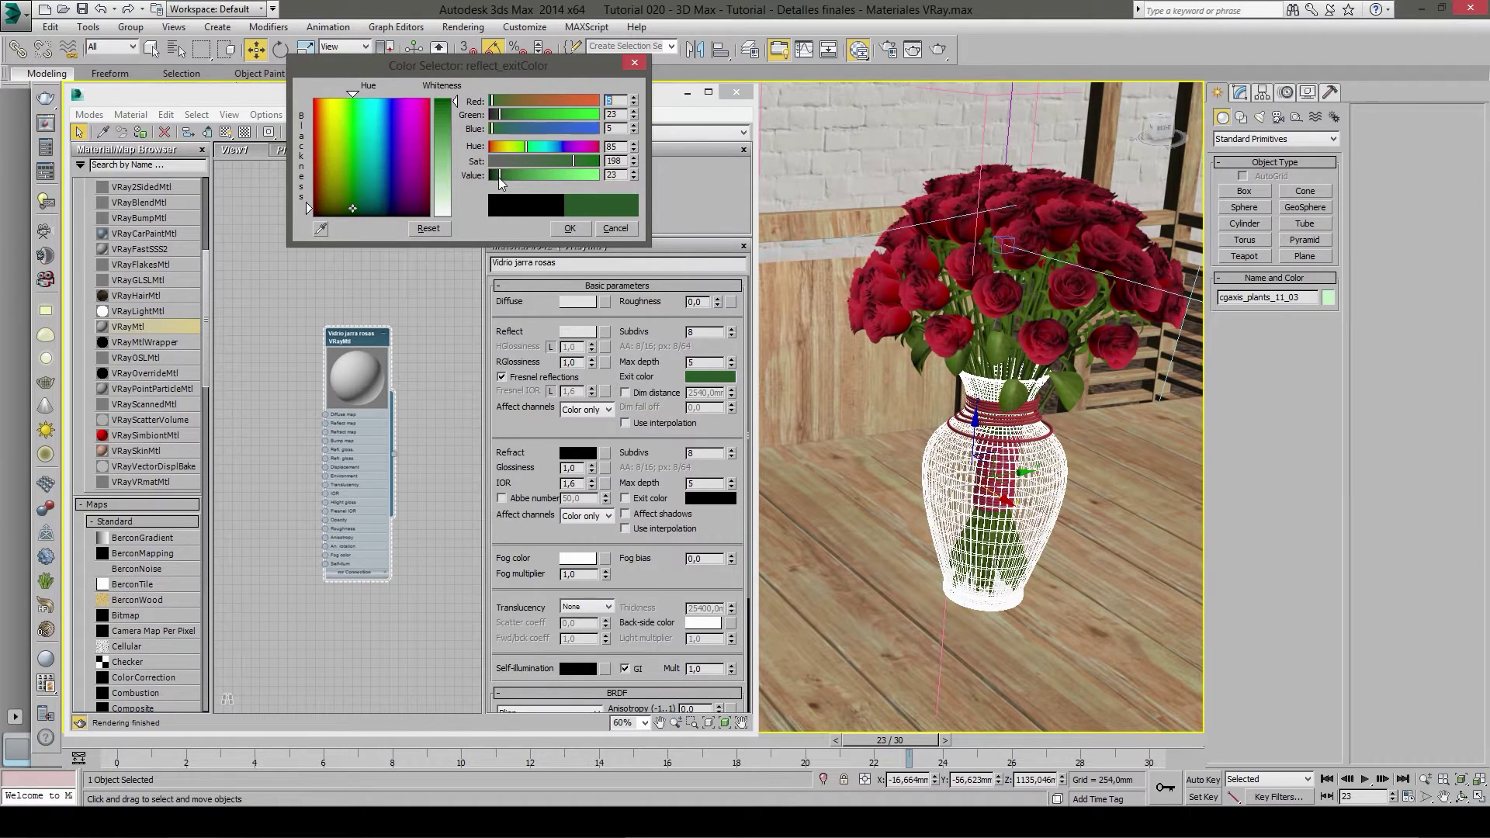
{"action": "left_click", "coordinate": [563, 227]}
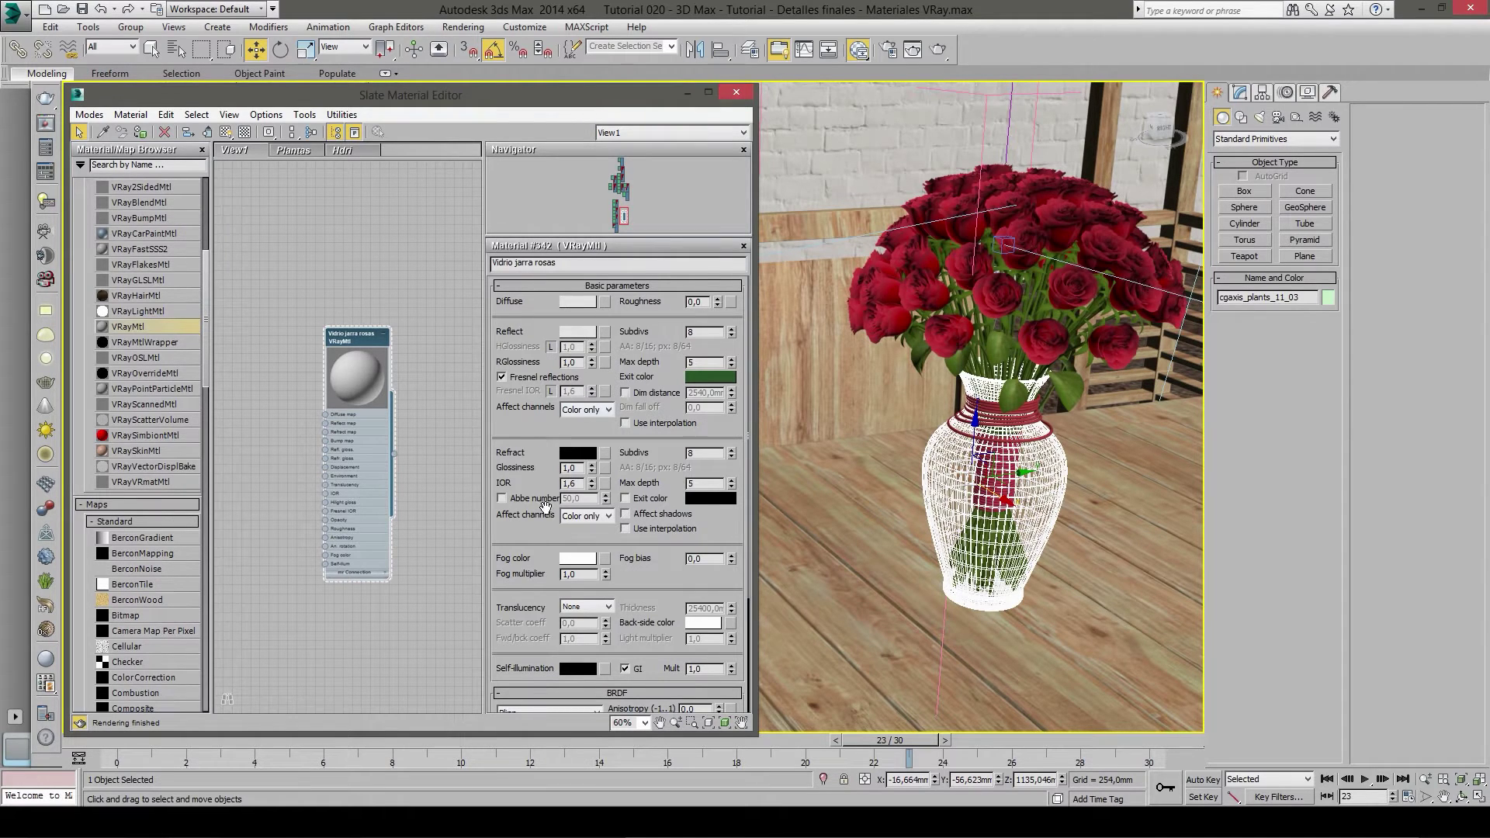
{"action": "left_click", "coordinate": [578, 454]}
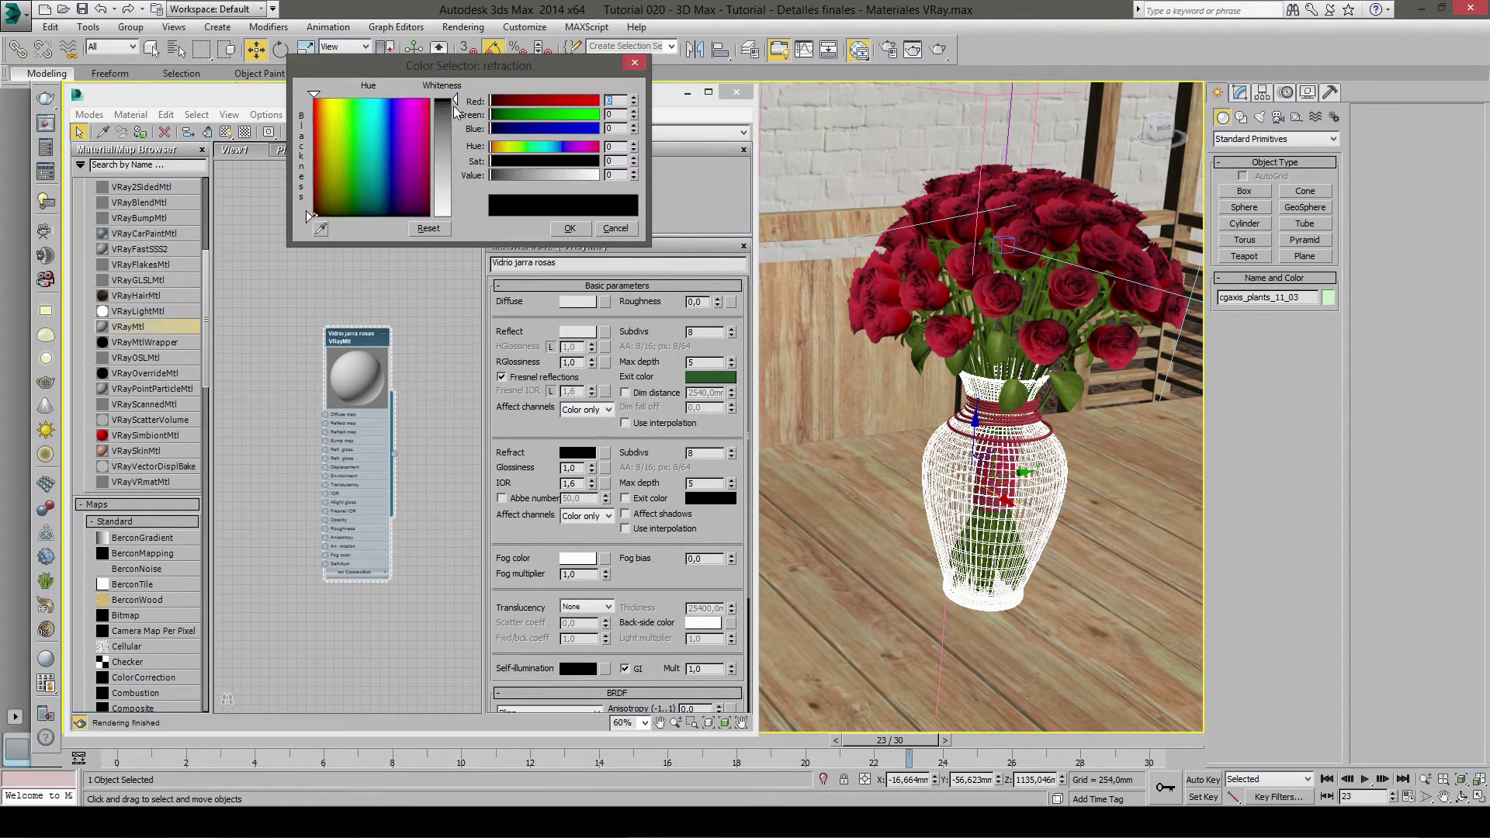
{"action": "left_click_drag", "start_coordinate": [457, 103], "coordinate": [457, 217]}
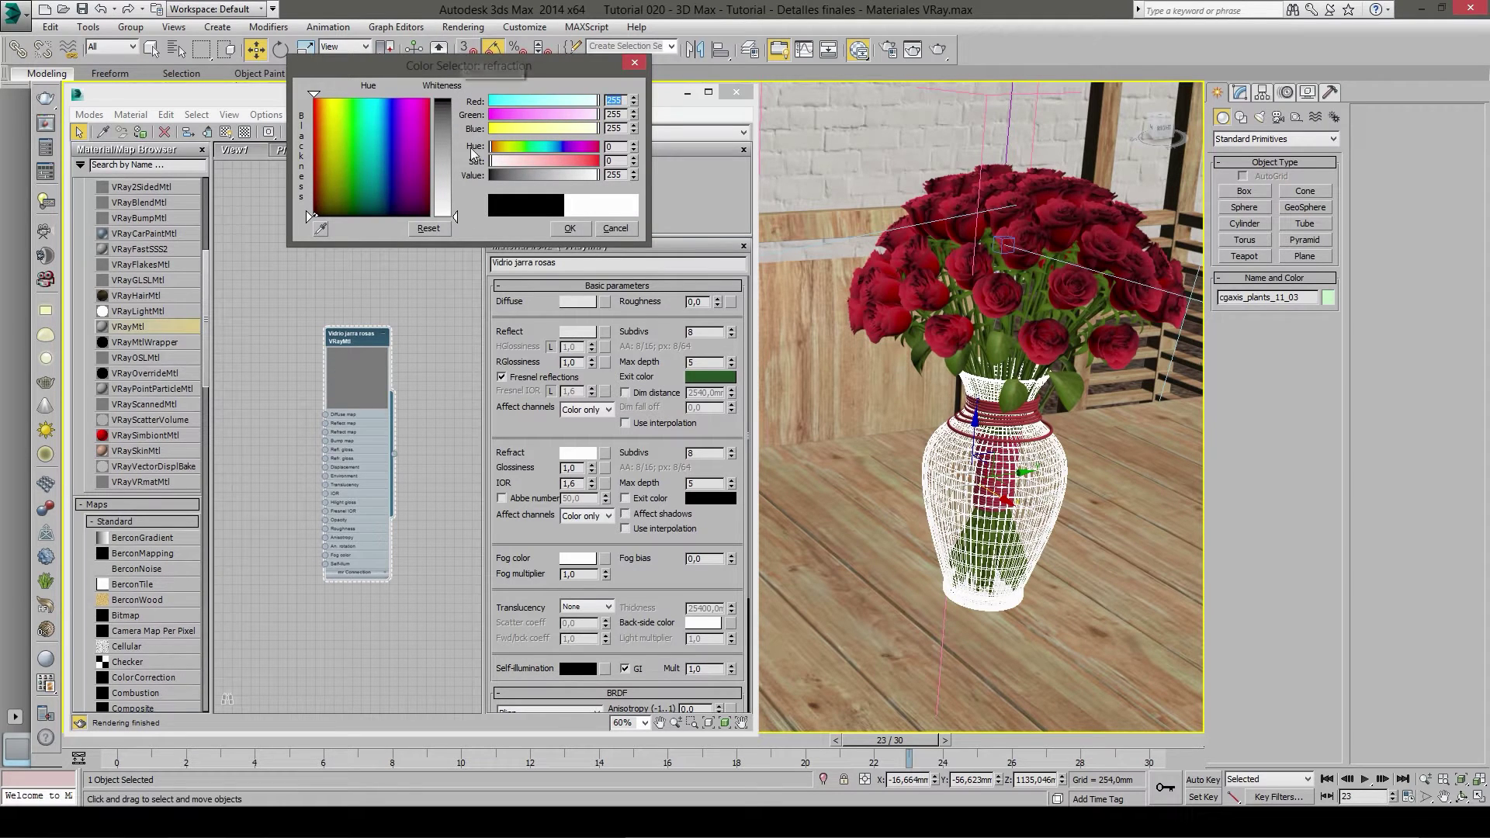
{"action": "left_click", "coordinate": [567, 229]}
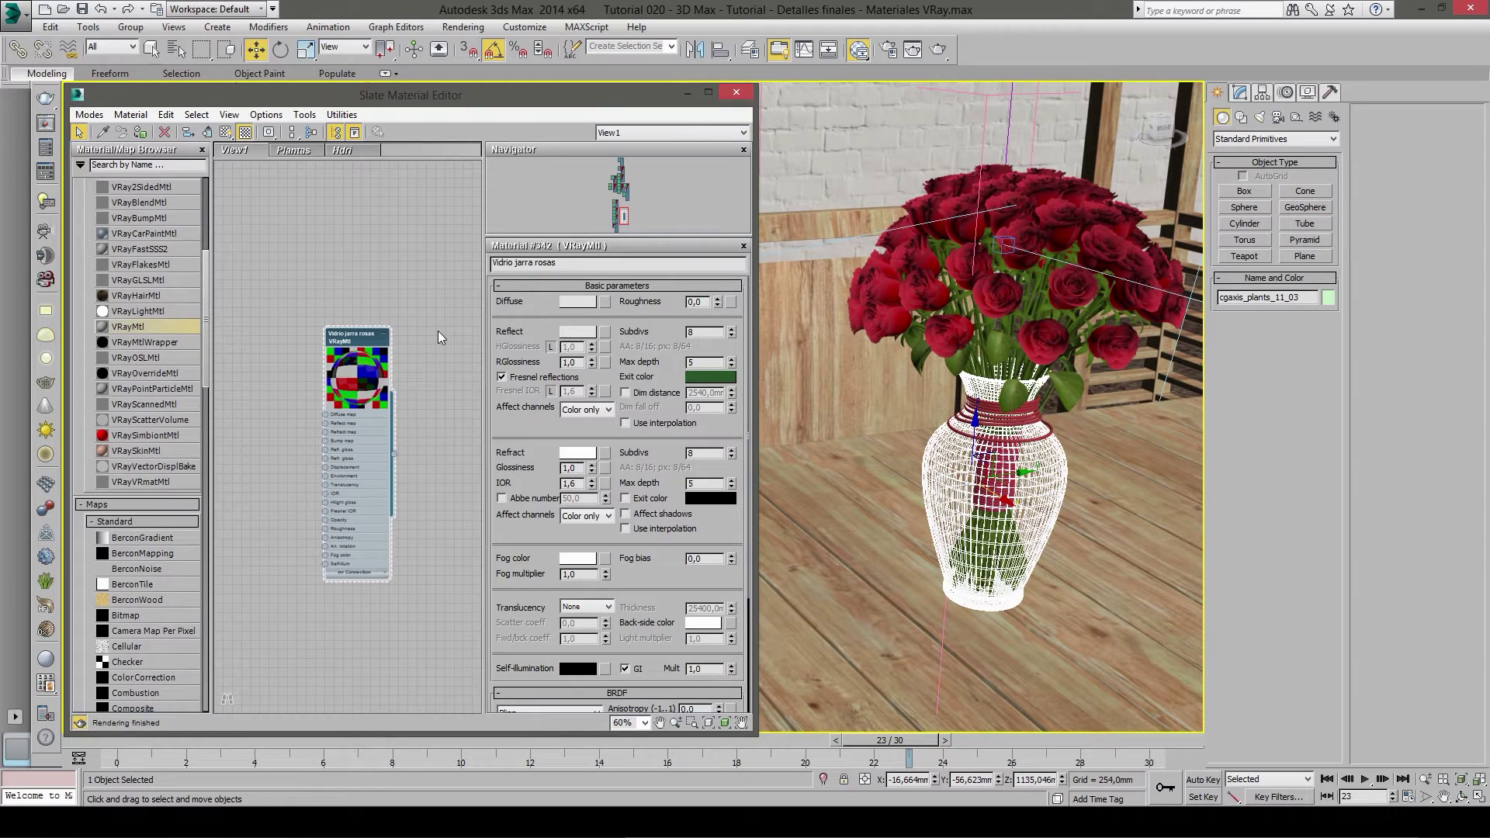
- Copy the dark green exit colour into the fog colour
{"action": "left_click_drag", "start_coordinate": [528, 547], "coordinate": [527, 487]}
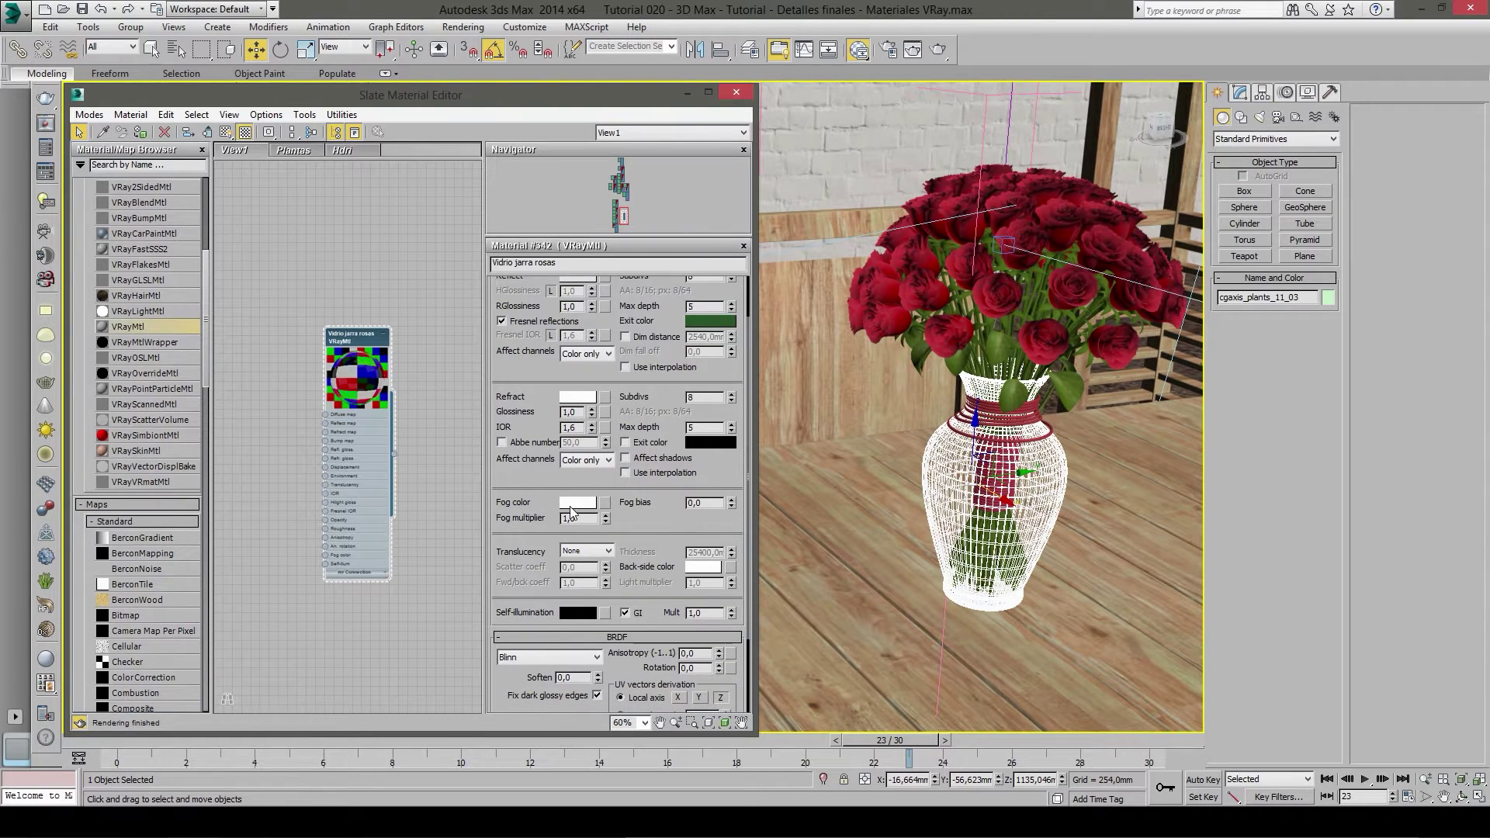
{"action": "left_click", "coordinate": [578, 503]}
{"action": "left_click", "coordinate": [576, 227]}
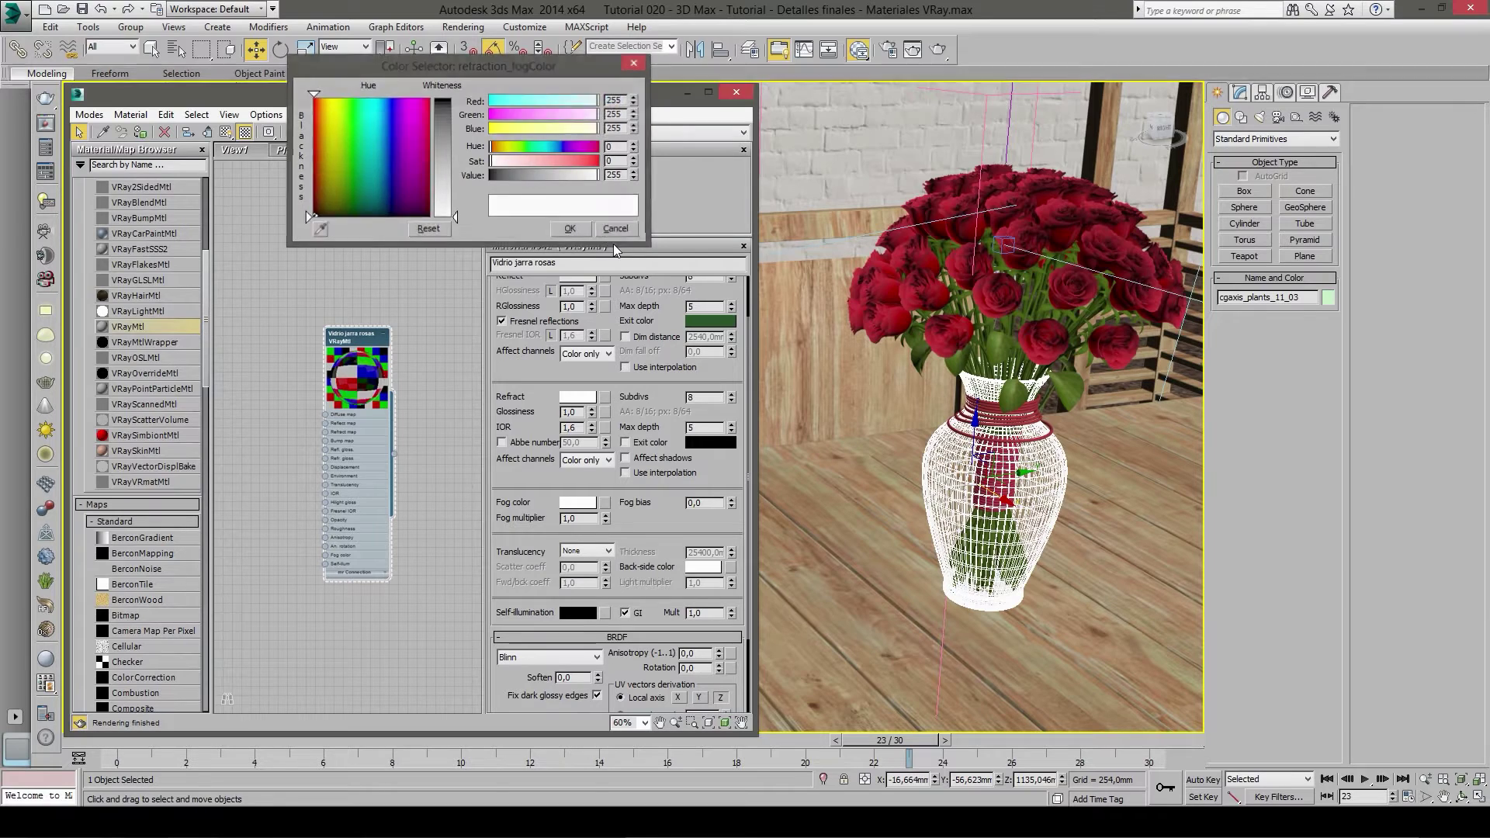
{"action": "right_click", "coordinate": [709, 322]}
{"action": "left_click", "coordinate": [716, 328]}
{"action": "scroll", "coordinate": [504, 319], "scroll_direction": "up", "scroll_amount": 2}
{"action": "right_click", "coordinate": [576, 543]}
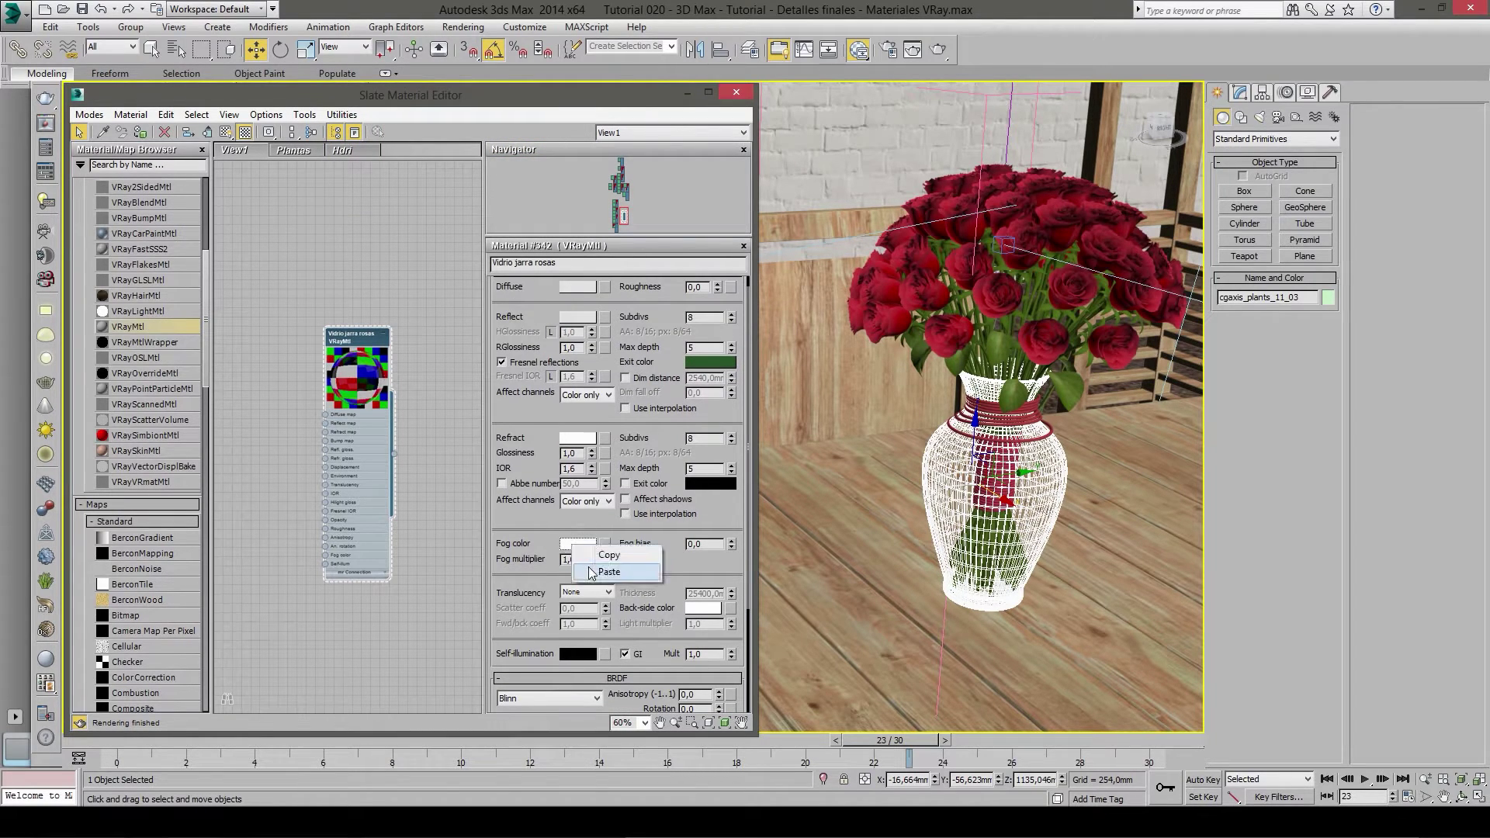
{"action": "left_click", "coordinate": [598, 565]}
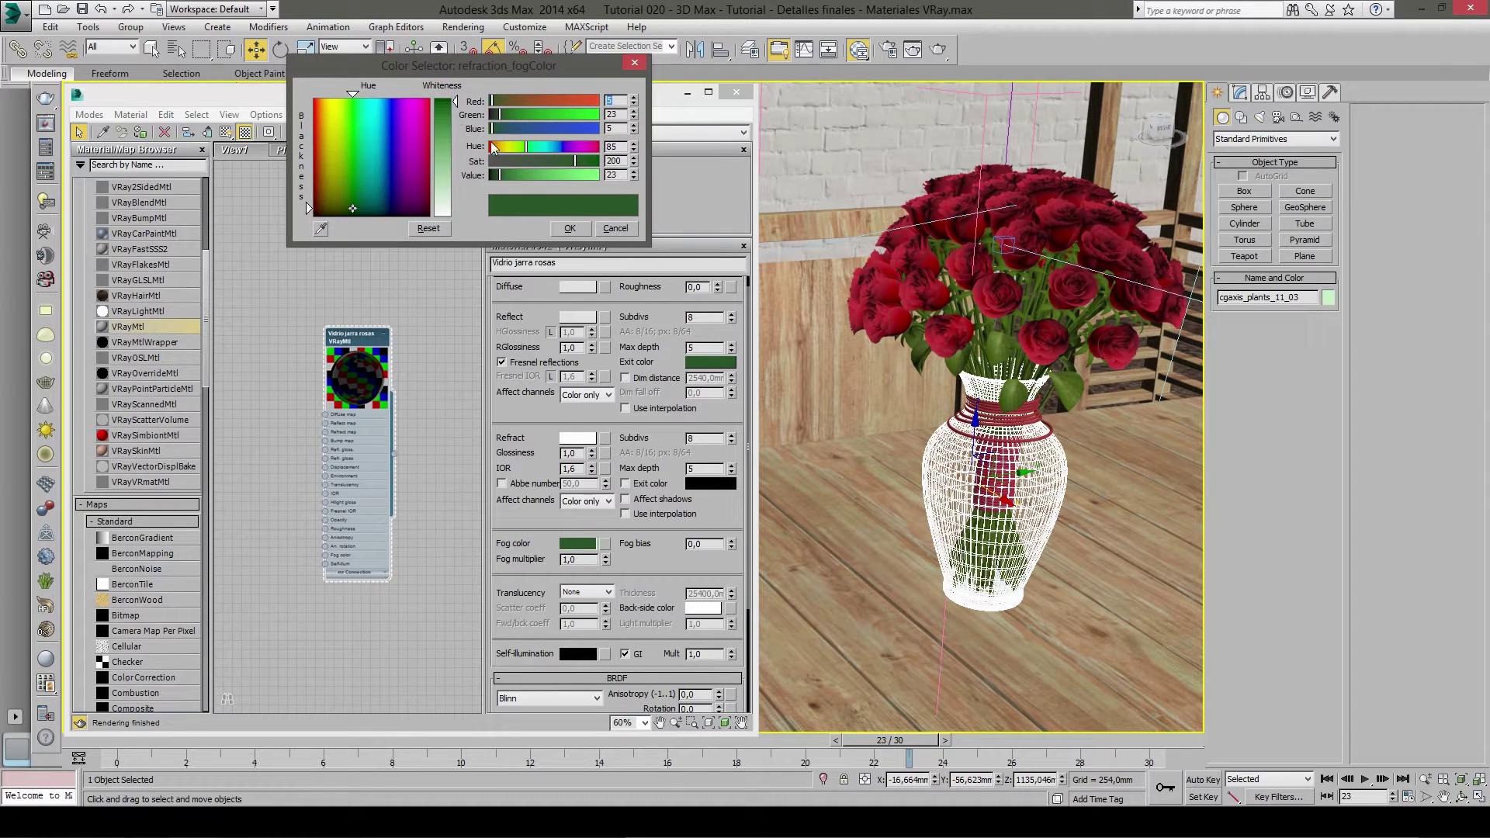
{"action": "left_click", "coordinate": [570, 228]}
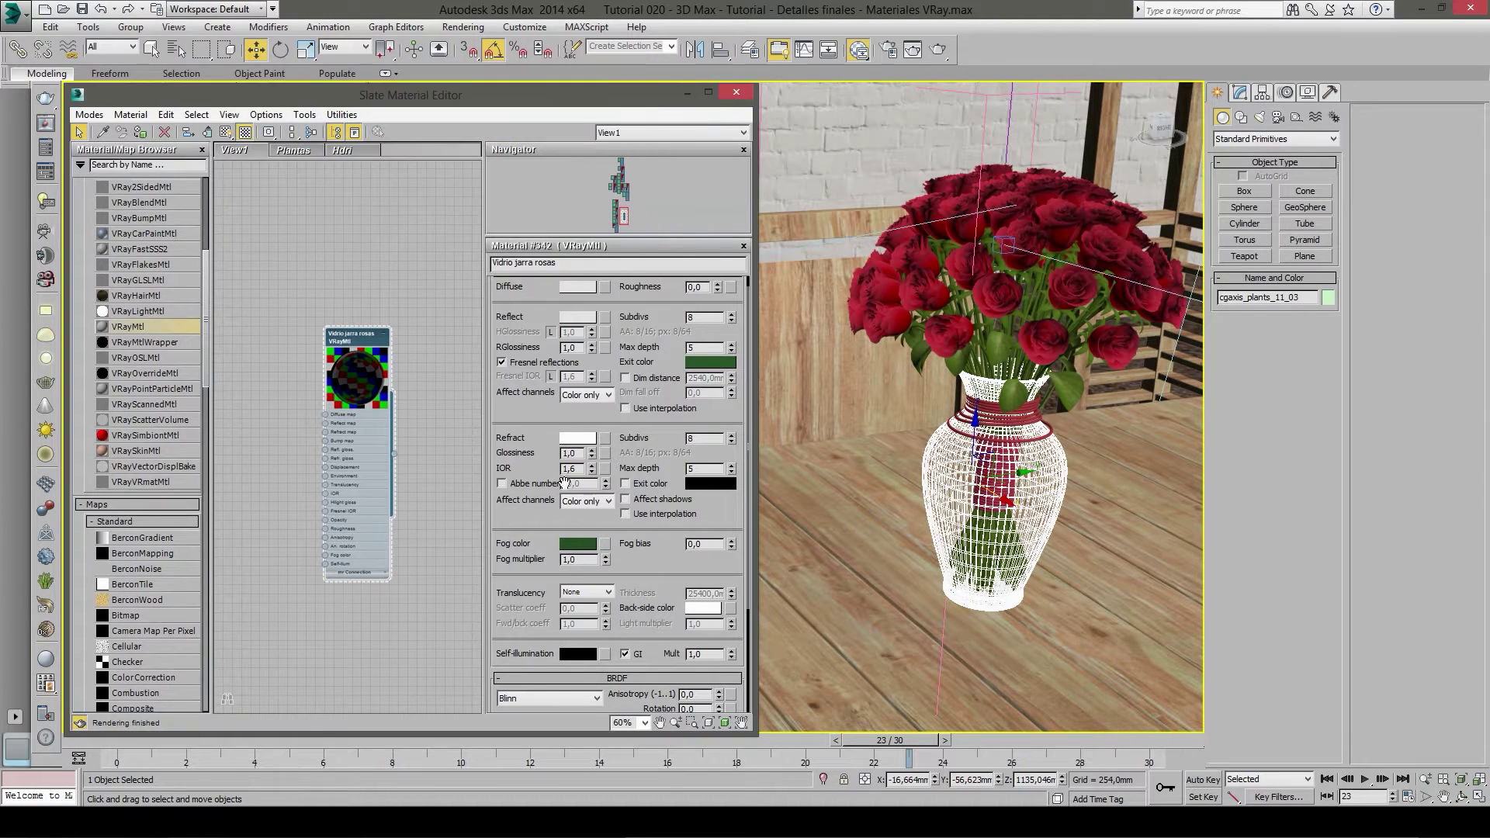
- Set the fog multiplier to 0,3
{"action": "left_click_drag", "start_coordinate": [545, 528], "coordinate": [540, 507]}
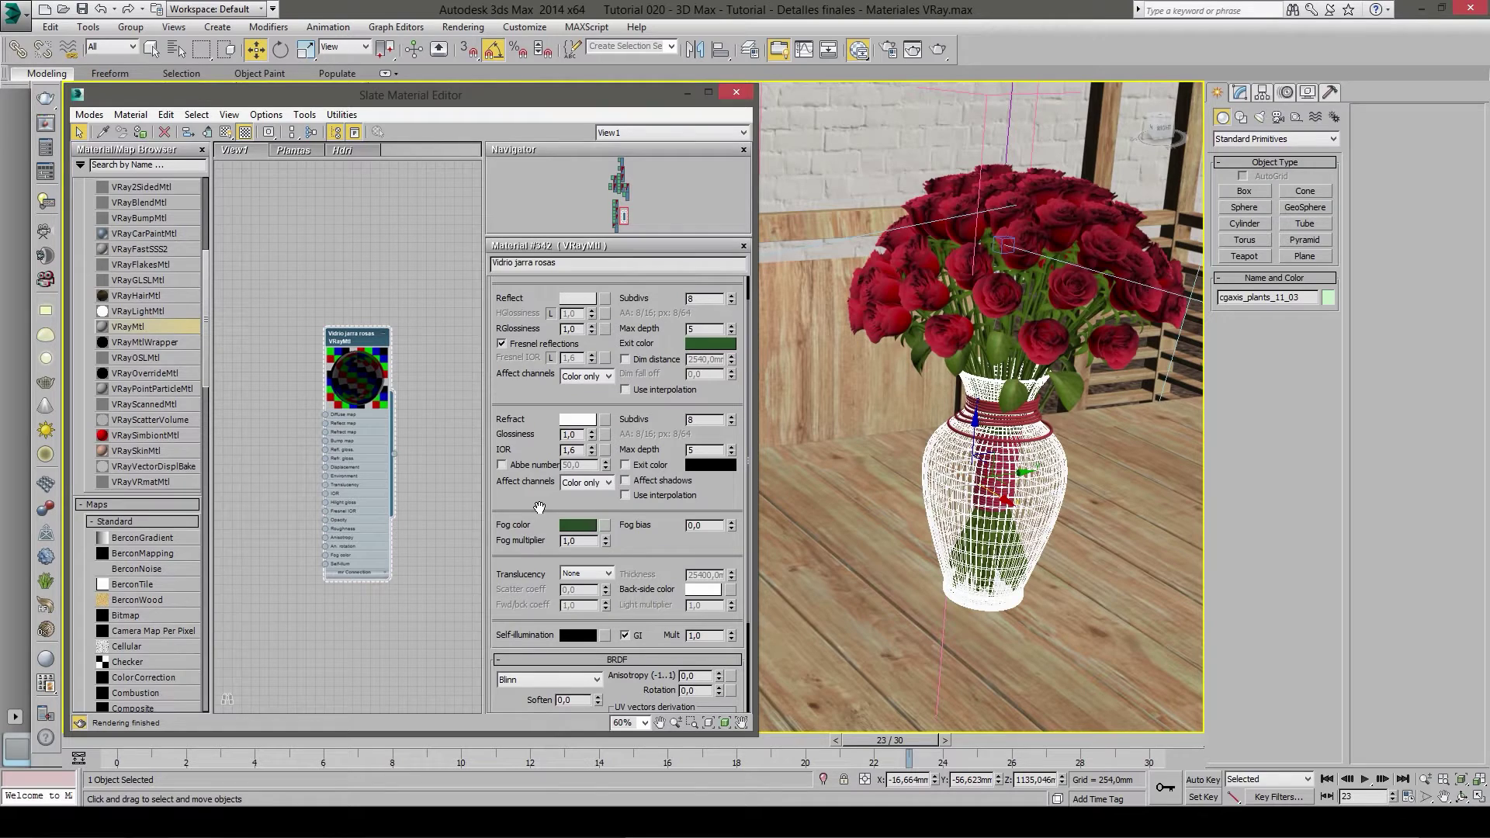
{"action": "type", "text": "0,3"}
{"action": "key", "text": "Return"}
{"action": "middle_click_drag", "start_coordinate": [286, 436], "coordinate": [301, 456]}
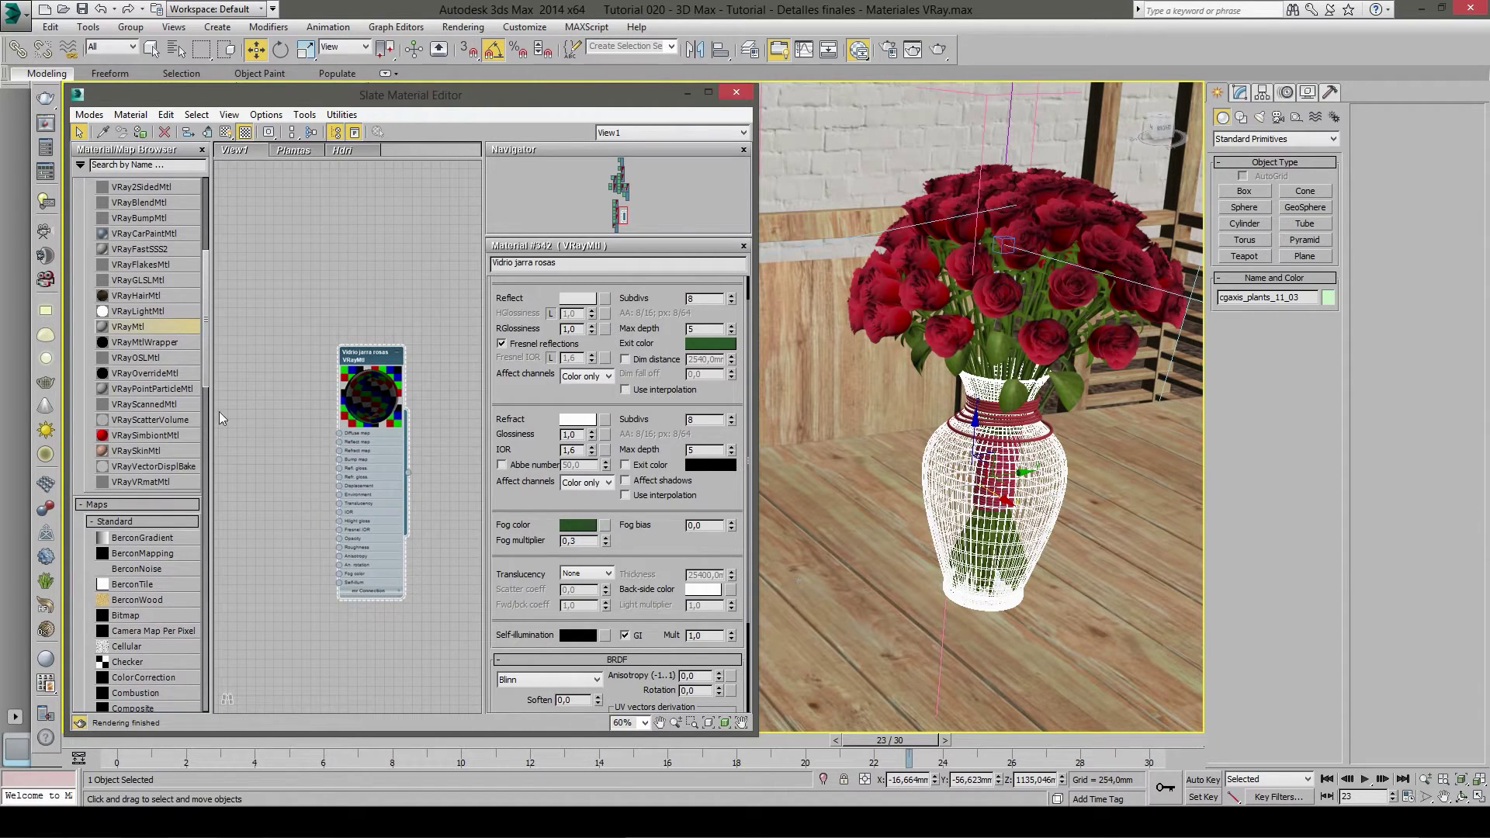
{"action": "scroll", "coordinate": [392, 390], "scroll_direction": "up", "scroll_amount": 1}
{"action": "scroll", "coordinate": [391, 390], "scroll_direction": "up", "scroll_amount": 1}
{"action": "scroll", "coordinate": [391, 389], "scroll_direction": "up", "scroll_amount": 1}
{"action": "scroll", "coordinate": [391, 390], "scroll_direction": "up", "scroll_amount": 1}
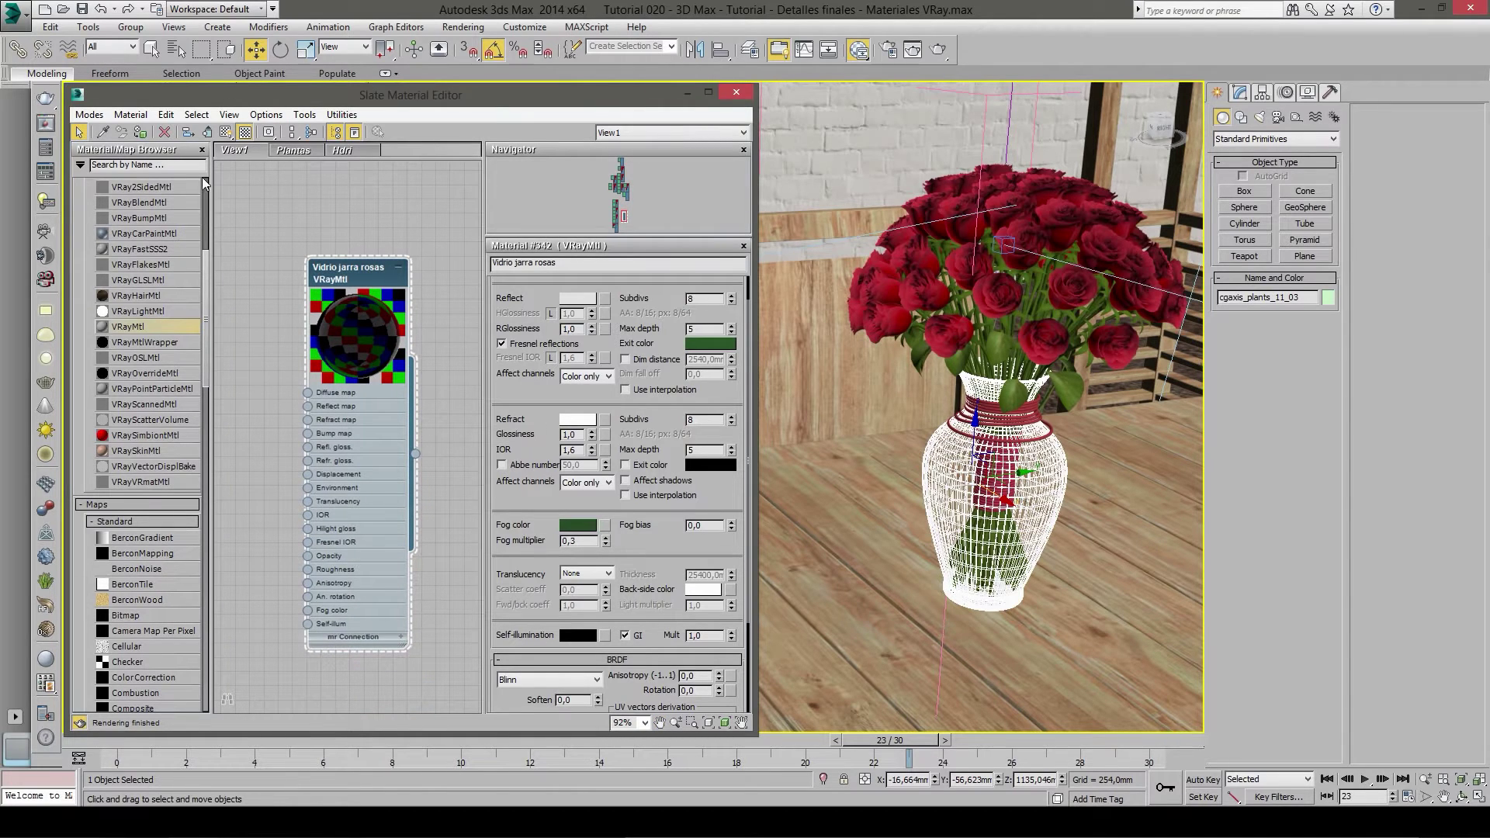
{"action": "left_click", "coordinate": [894, 487]}
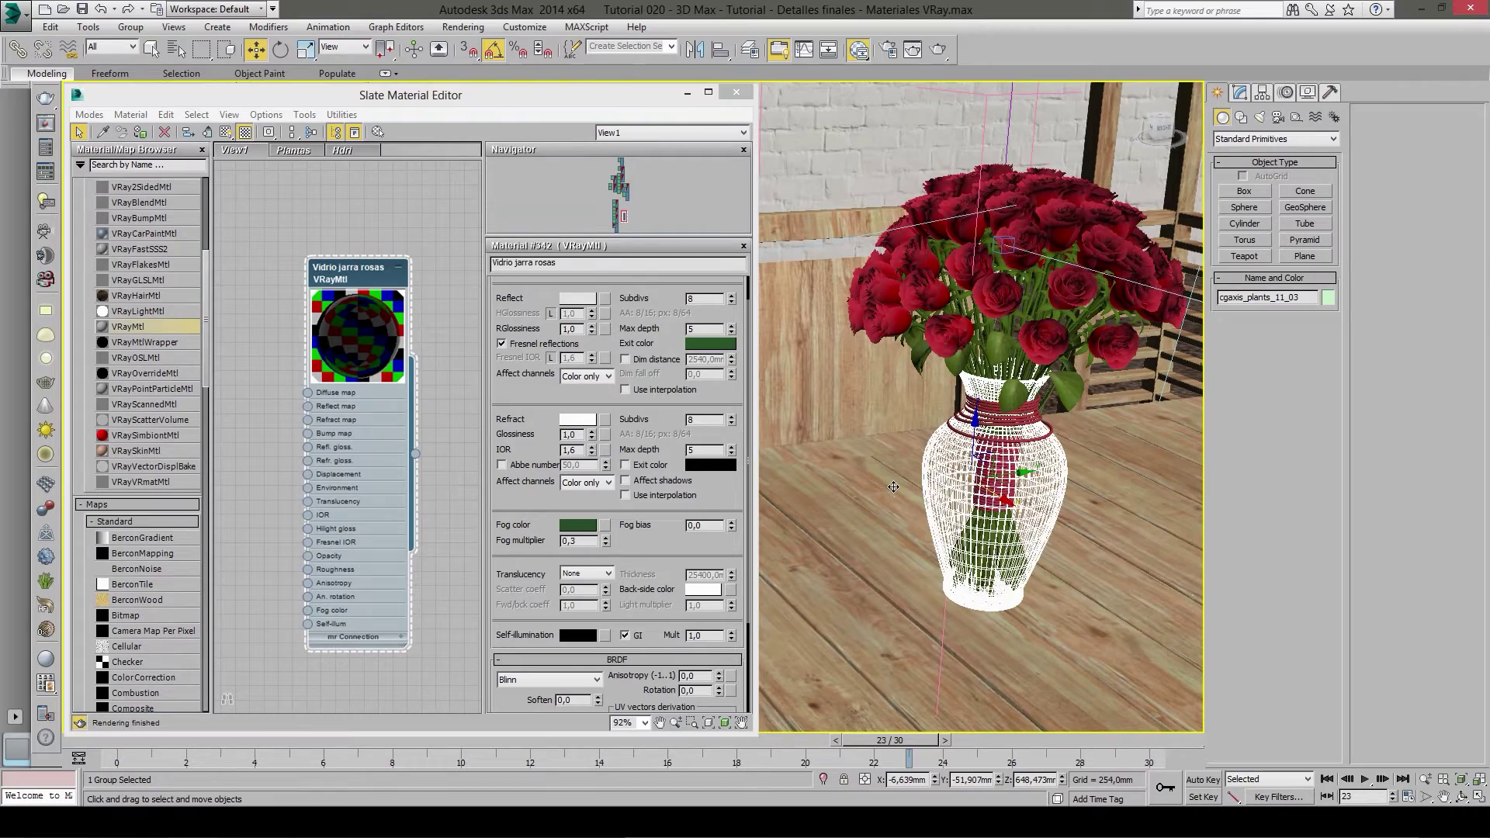
- Select the inner vase object cgaxis_plants_11_04, toggling wireframe view to reach it
{"action": "left_click", "coordinate": [940, 467]}
{"action": "middle_click_drag", "start_coordinate": [940, 467], "coordinate": [924, 503]}
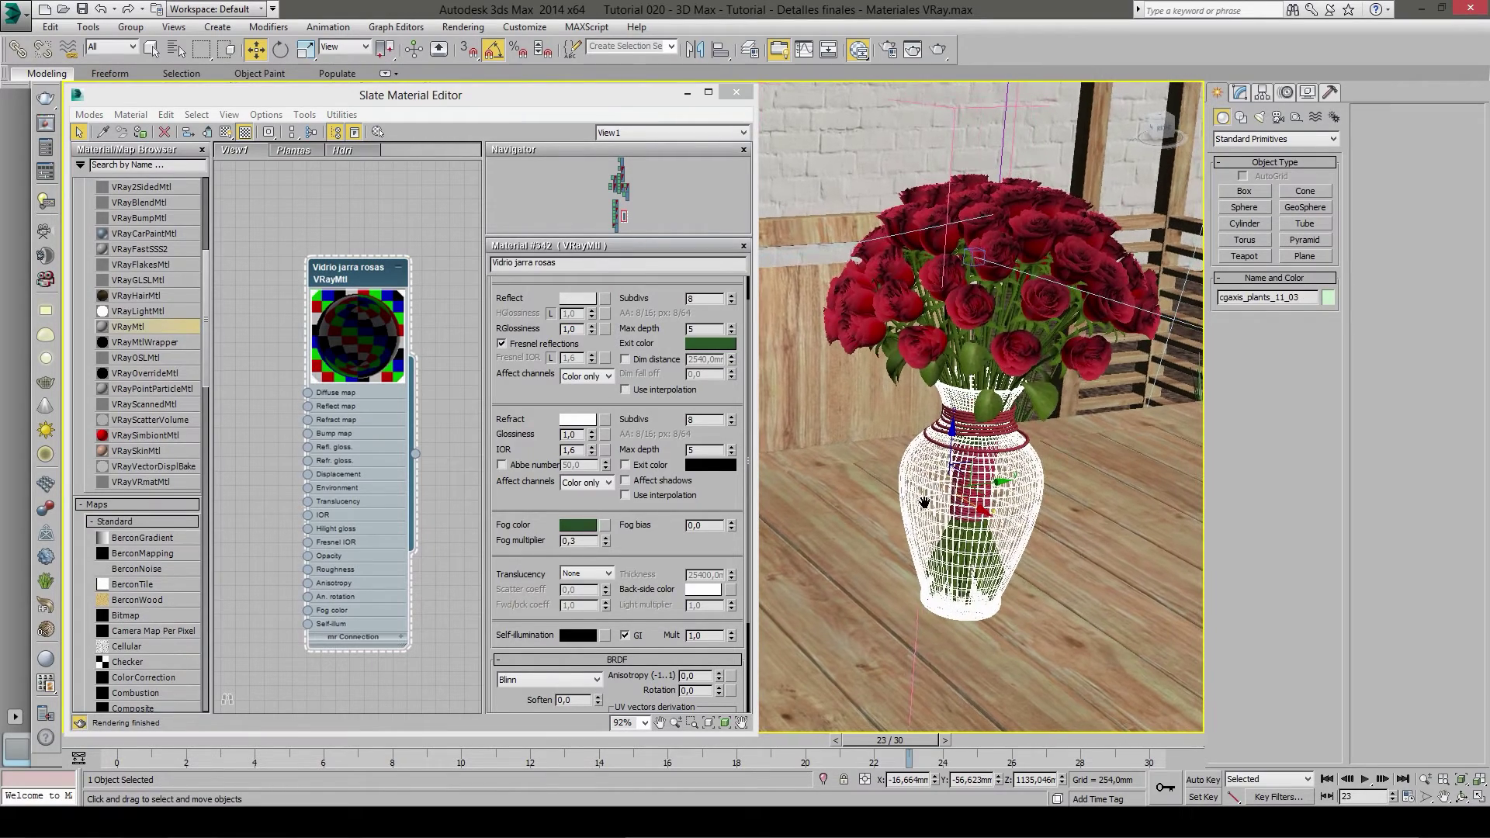
{"action": "scroll", "coordinate": [976, 506], "scroll_direction": "up", "scroll_amount": 2}
{"action": "scroll", "coordinate": [977, 506], "scroll_direction": "up", "scroll_amount": 2}
{"action": "right_click", "coordinate": [978, 509]}
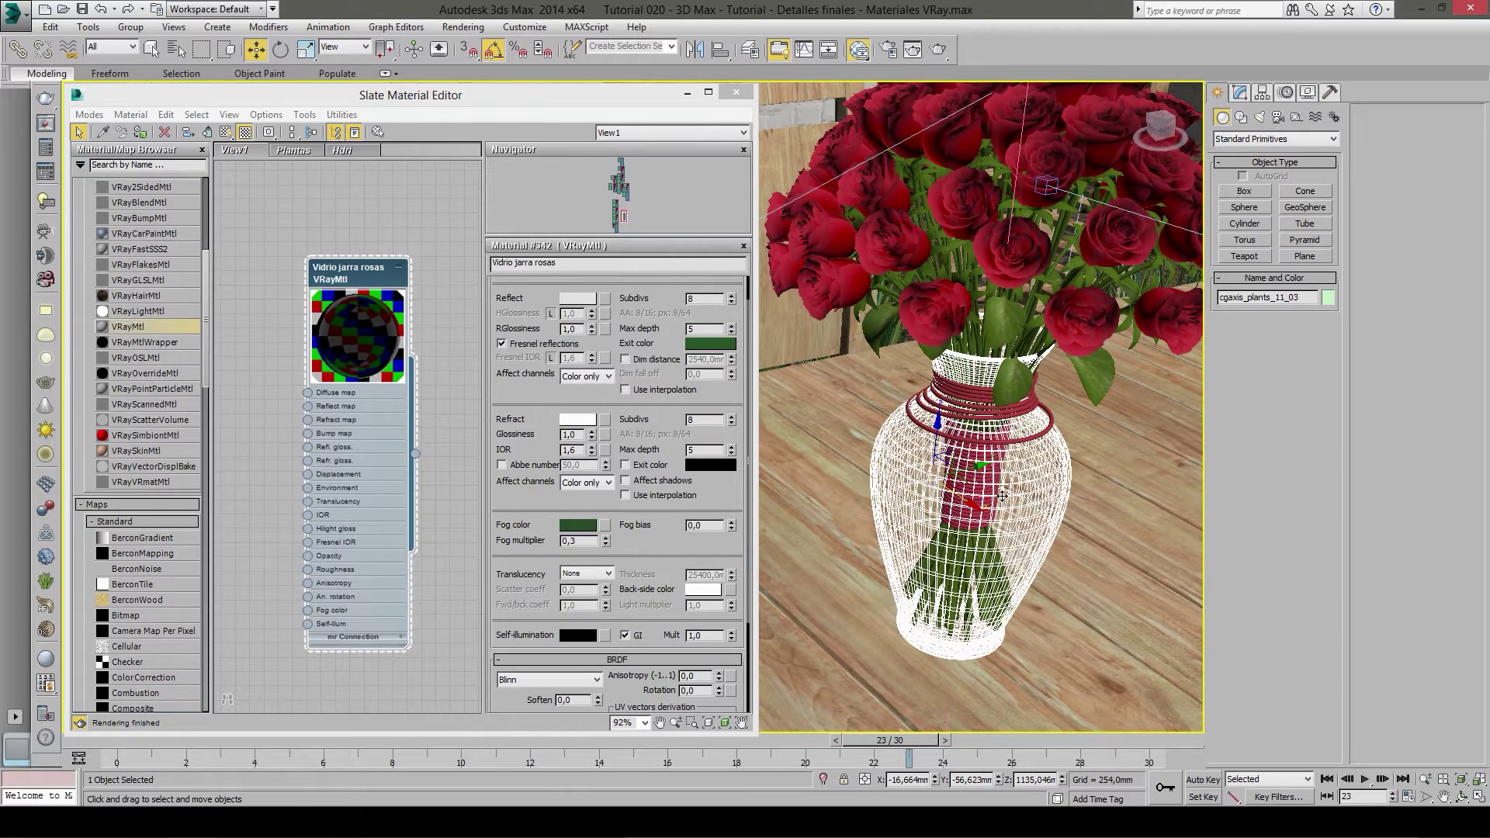
{"action": "key", "text": "F3"}
{"action": "key", "text": "F3"}
{"action": "key", "text": "F3"}
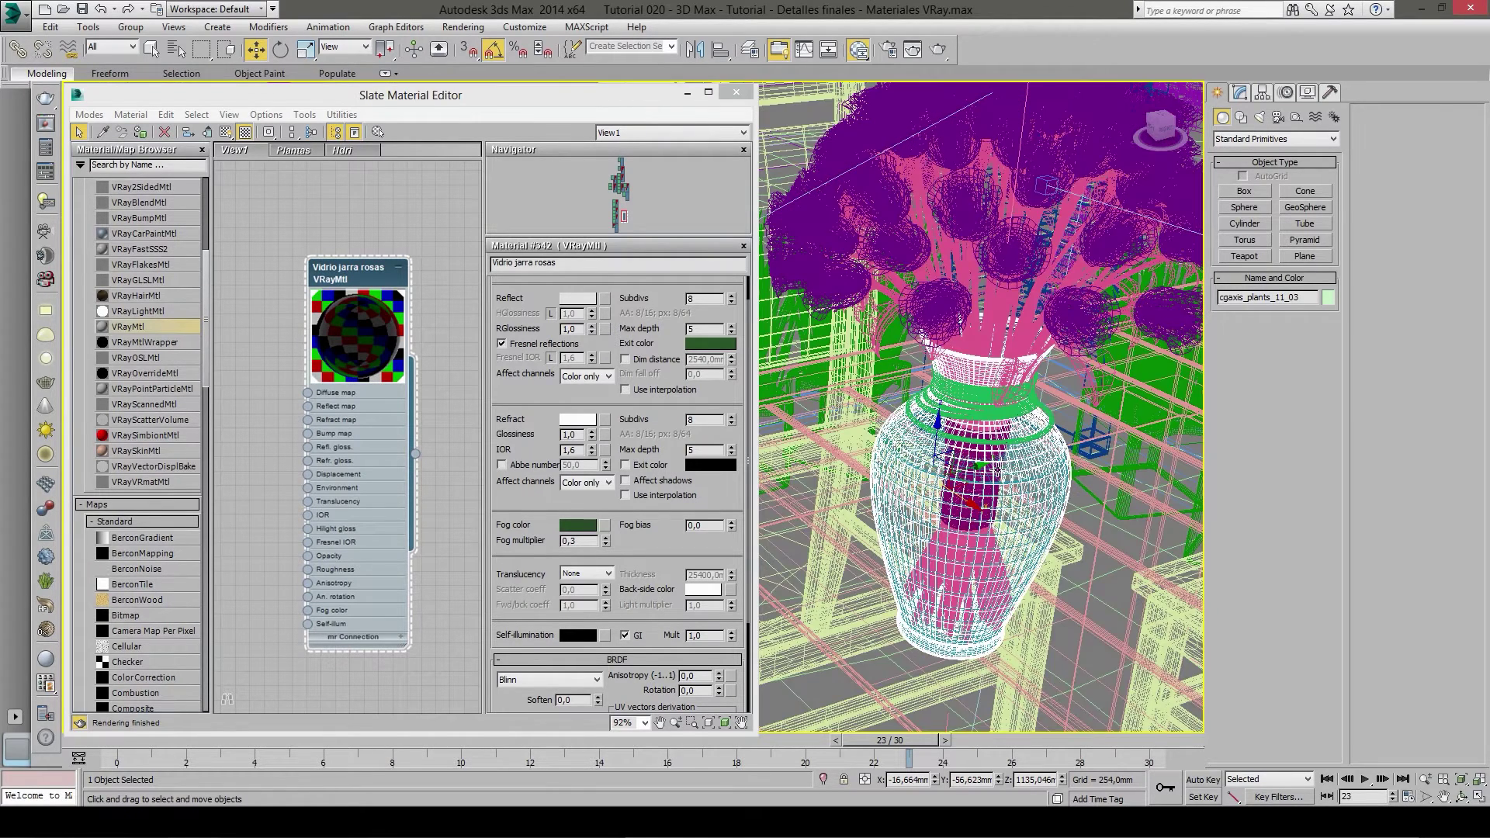
{"action": "left_click", "coordinate": [996, 468]}
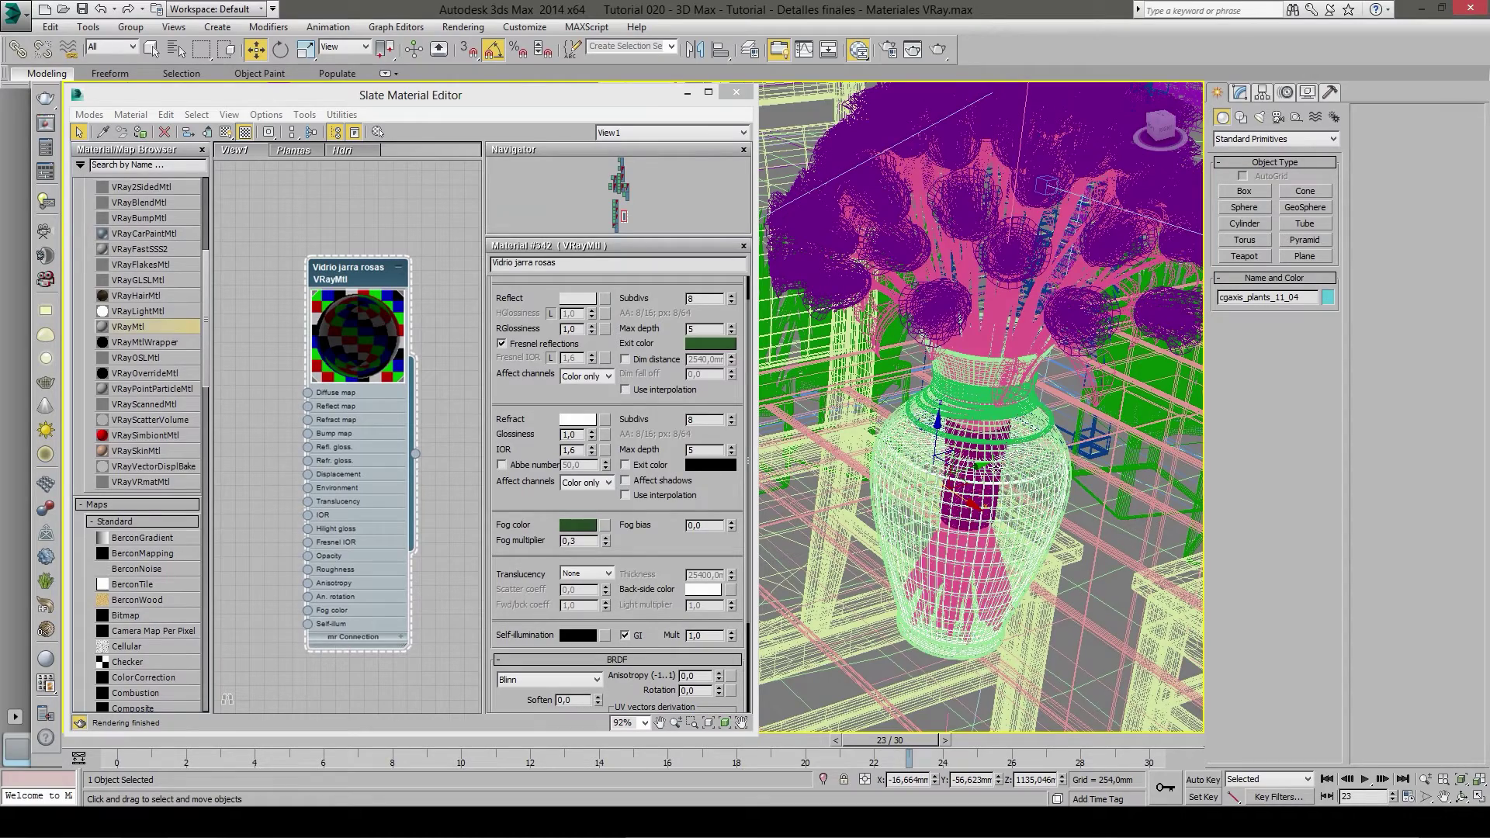
{"action": "scroll", "coordinate": [996, 467], "scroll_direction": "up", "scroll_amount": 3}
{"action": "key", "text": "F3"}
{"action": "scroll", "coordinate": [996, 468], "scroll_direction": "down", "scroll_amount": 3}
{"action": "scroll", "coordinate": [996, 468], "scroll_direction": "down", "scroll_amount": 2}
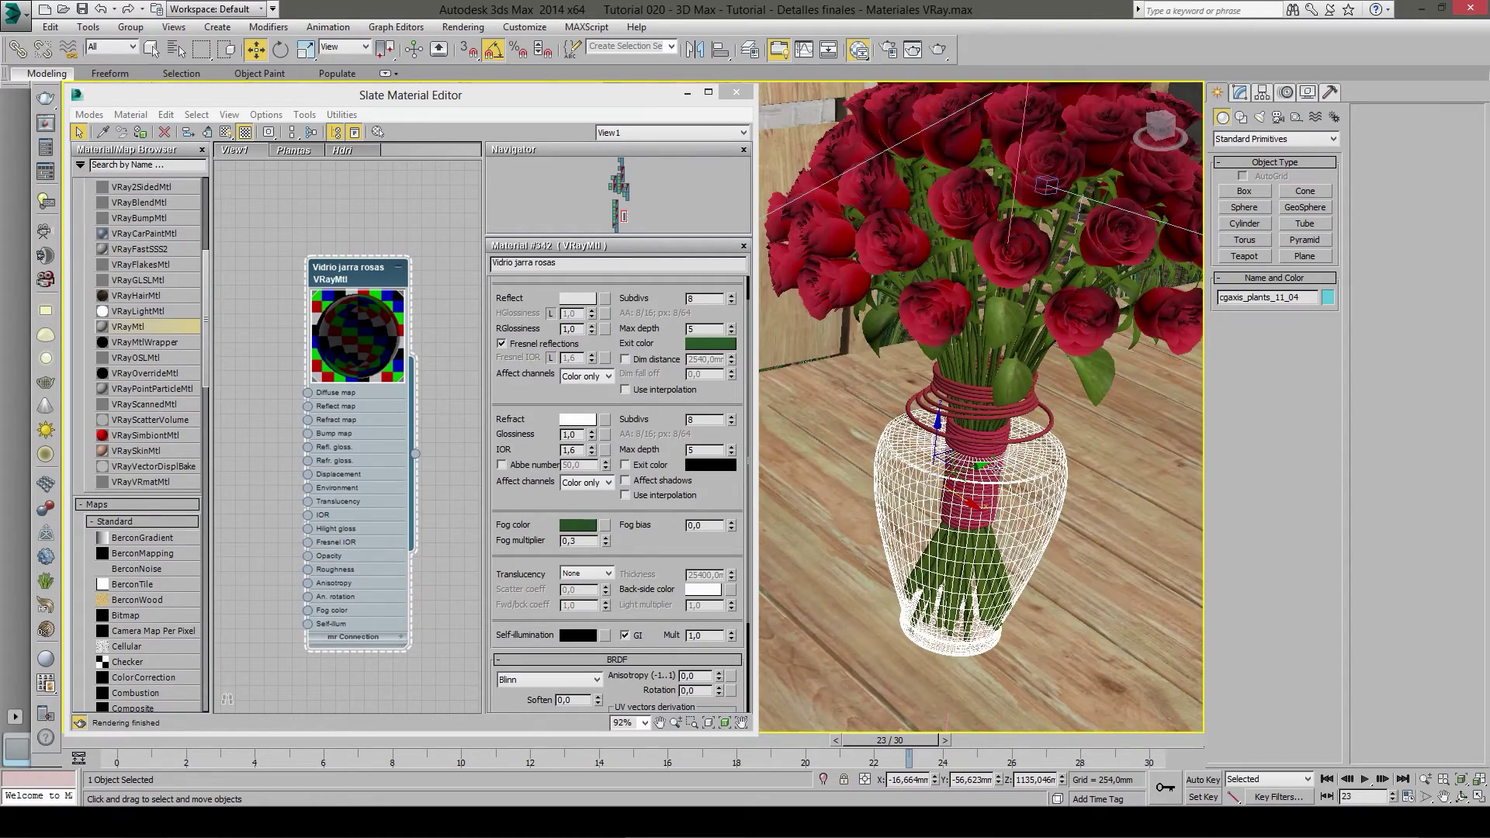
{"action": "scroll", "coordinate": [356, 410], "scroll_direction": "down", "scroll_amount": 2}
{"action": "scroll", "coordinate": [349, 424], "scroll_direction": "down", "scroll_amount": 1}
{"action": "scroll", "coordinate": [340, 438], "scroll_direction": "down", "scroll_amount": 2}
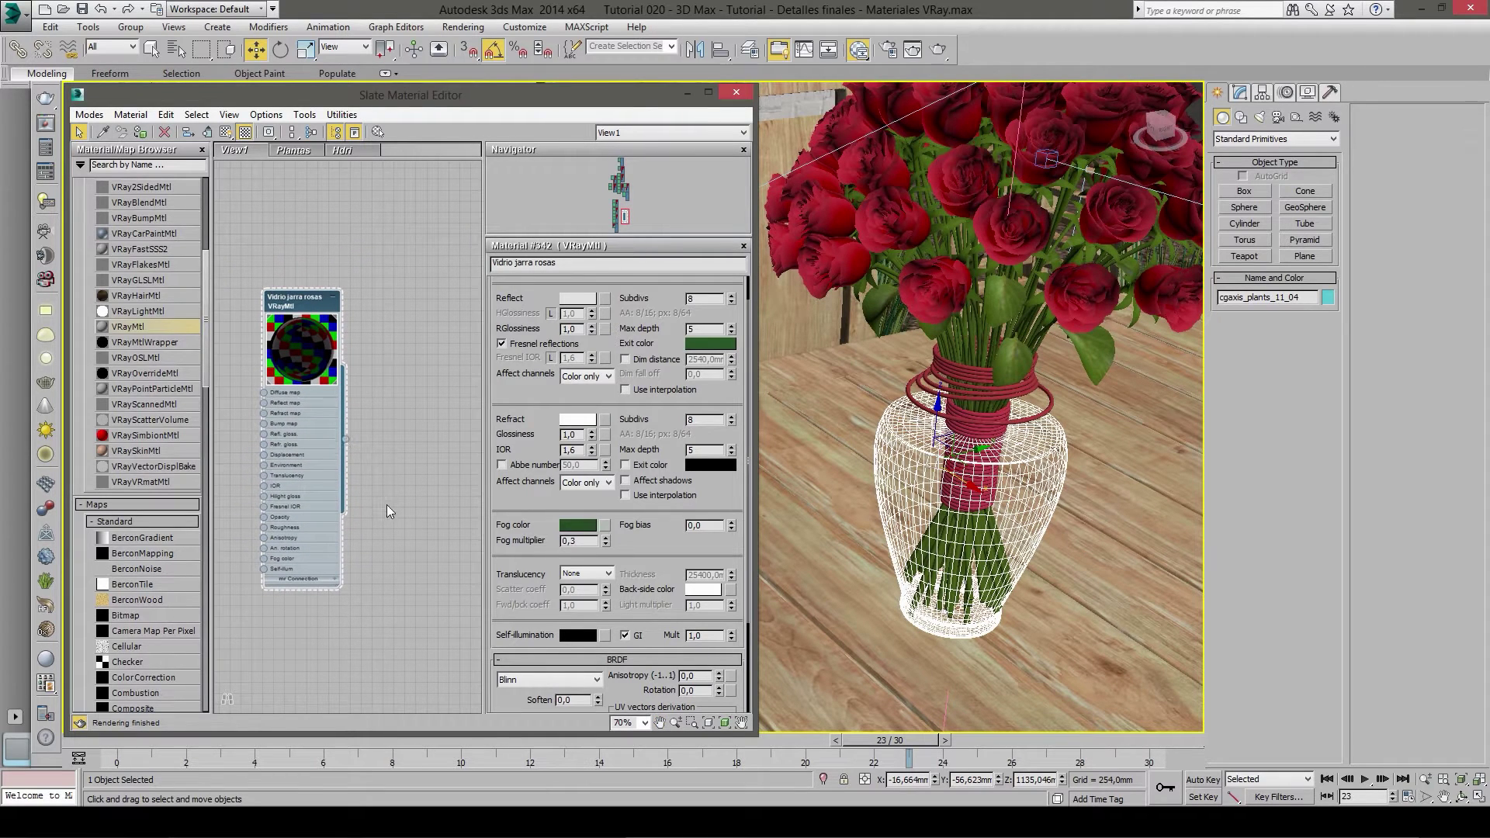
- Reposition the Vidrio jarra rosas node and Shift-drag a copy, Material #343, beside it
{"action": "middle_click_drag", "start_coordinate": [391, 529], "coordinate": [404, 549]}
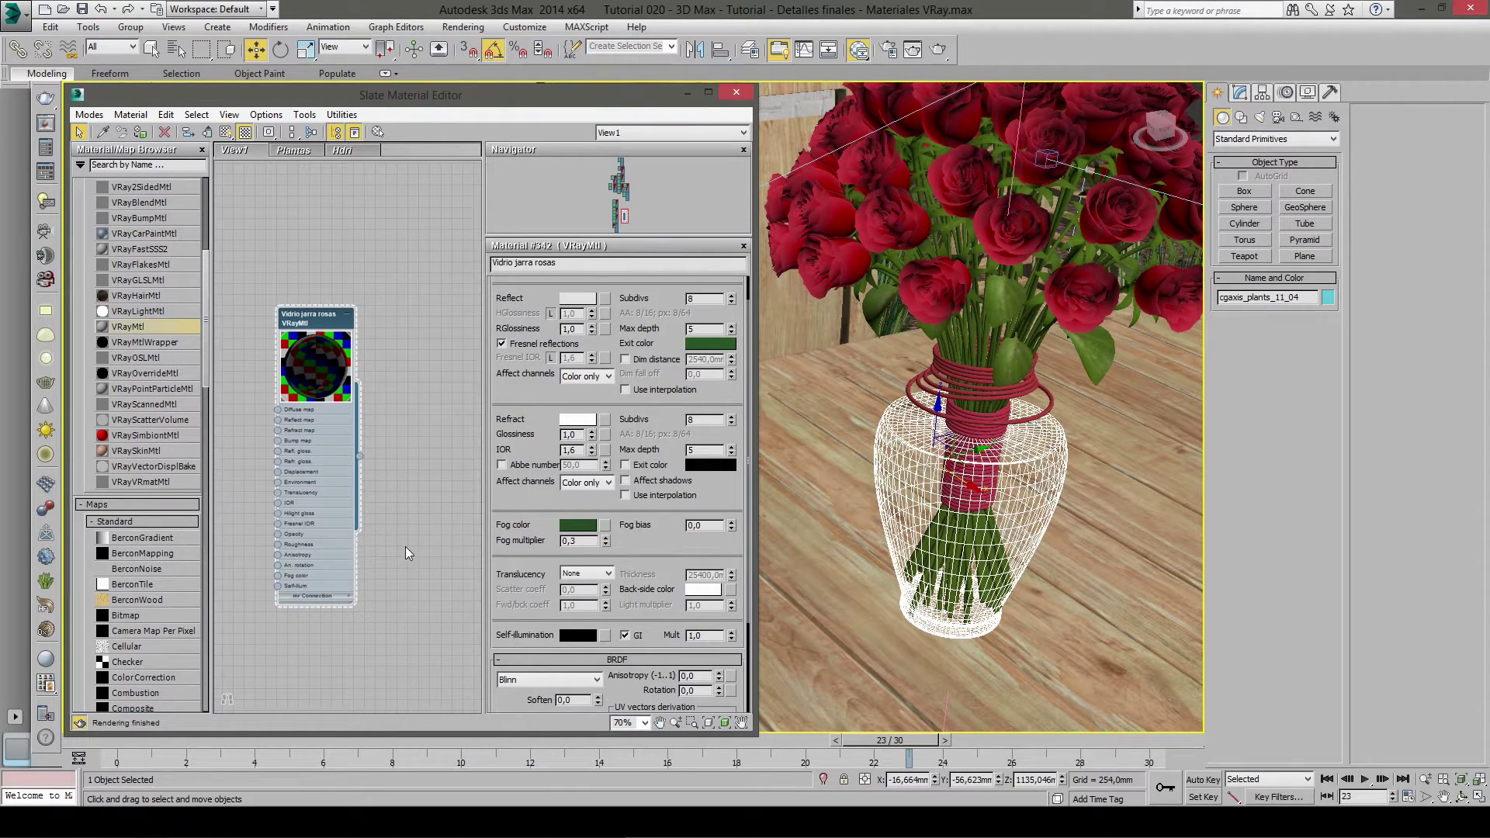
{"action": "scroll", "coordinate": [405, 546], "scroll_direction": "down", "scroll_amount": 1}
{"action": "scroll", "coordinate": [407, 505], "scroll_direction": "down", "scroll_amount": 1}
{"action": "scroll", "coordinate": [407, 468], "scroll_direction": "down", "scroll_amount": 1}
{"action": "scroll", "coordinate": [416, 484], "scroll_direction": "down", "scroll_amount": 1}
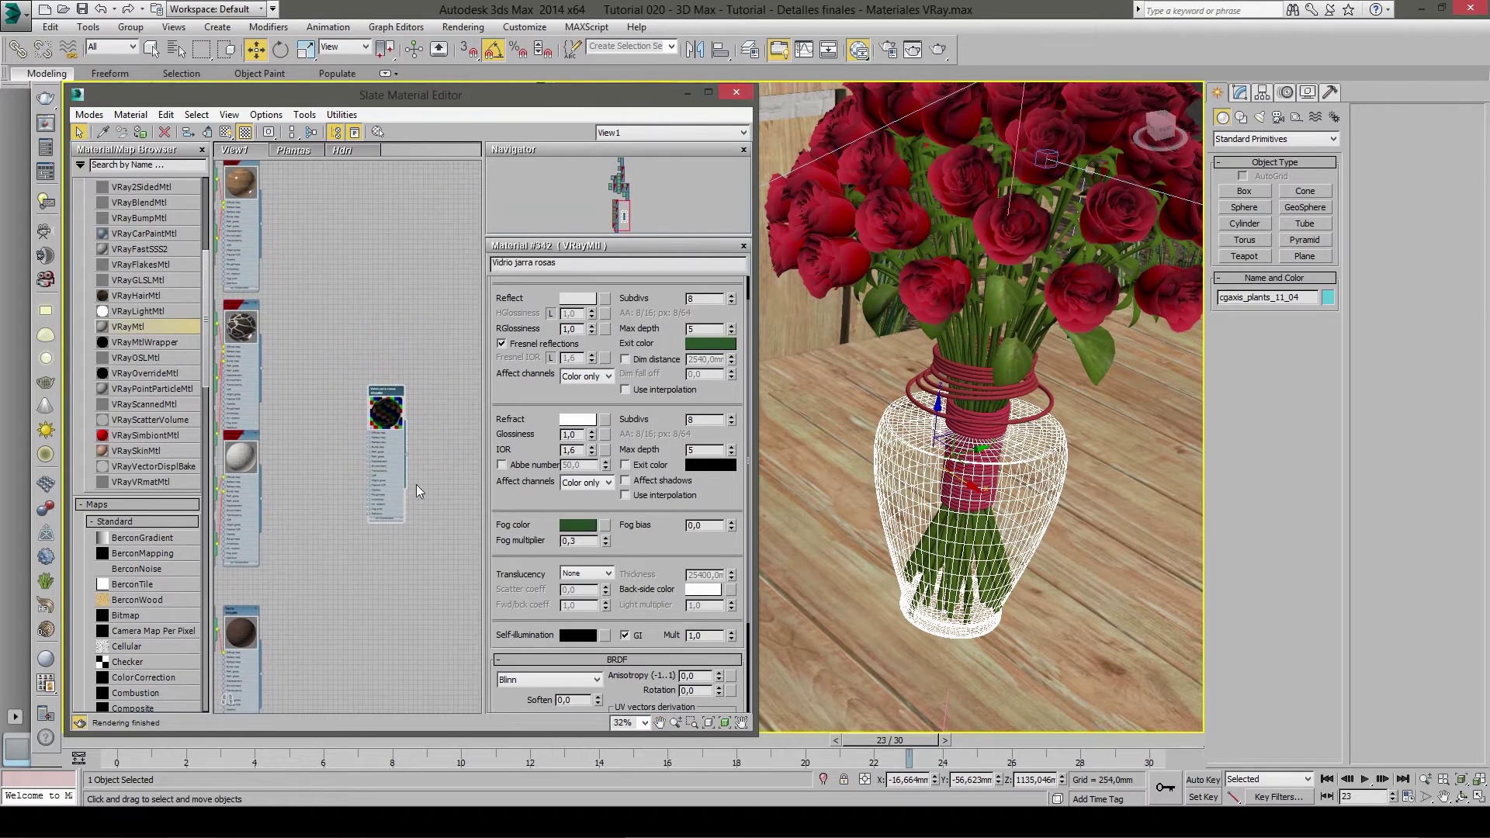
{"action": "left_click_drag", "start_coordinate": [382, 392], "coordinate": [303, 187]}
{"action": "scroll", "coordinate": [303, 186], "scroll_direction": "up", "scroll_amount": 2}
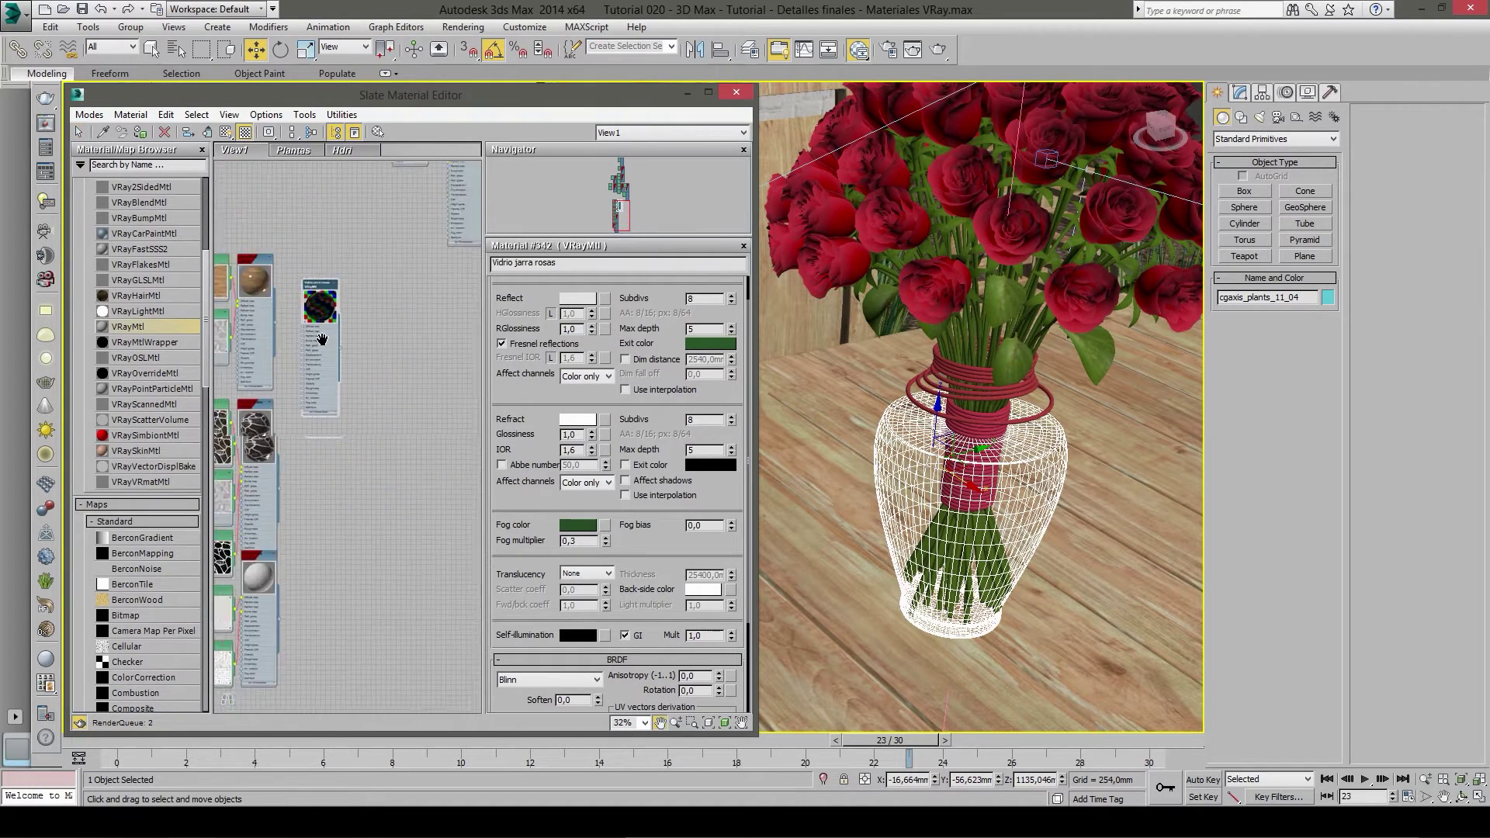
{"action": "middle_click_drag", "start_coordinate": [306, 198], "coordinate": [343, 372]}
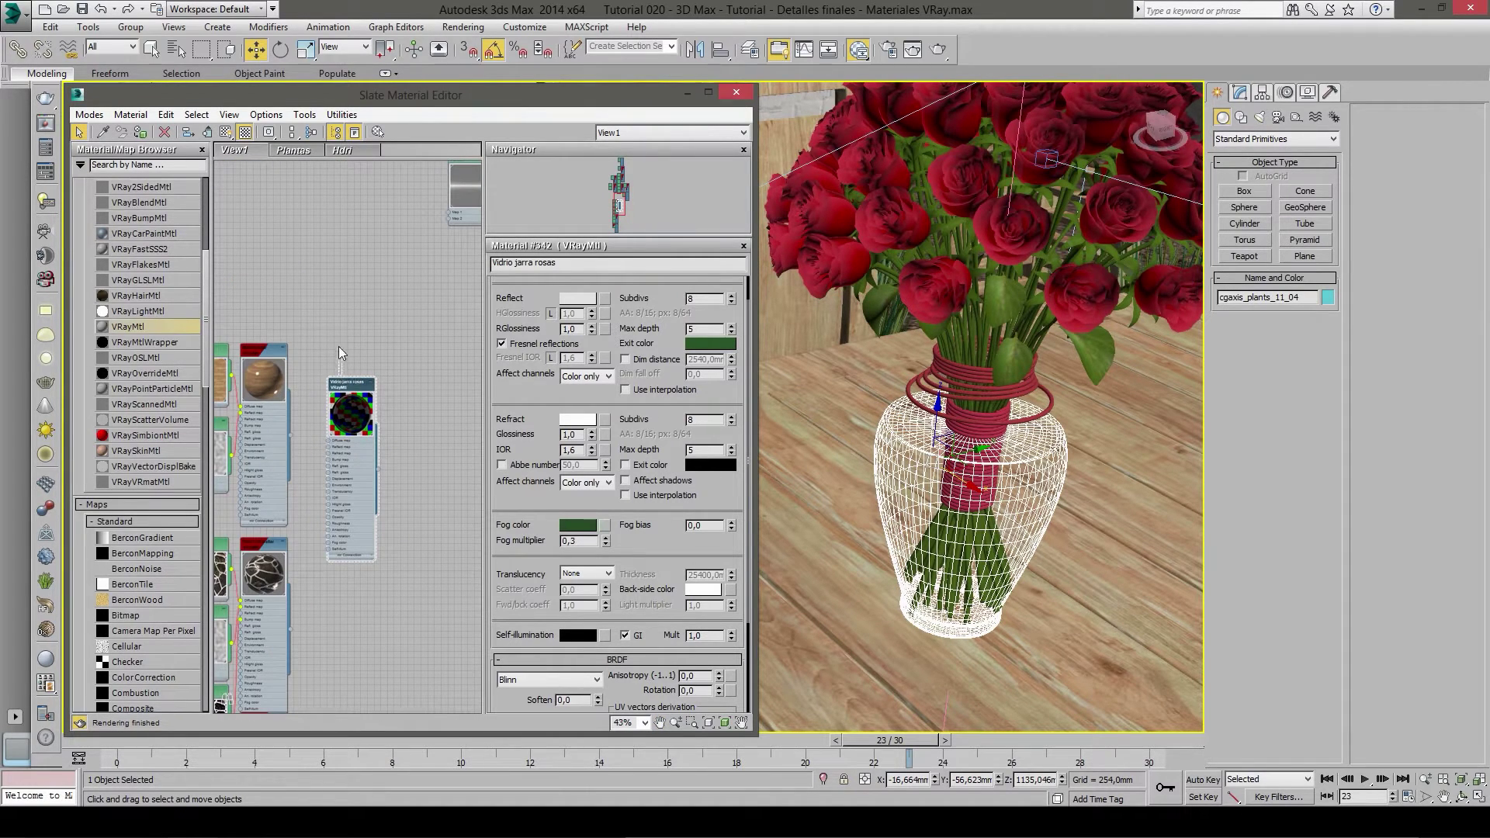
{"action": "mouse_move", "coordinate": [348, 384]}
{"action": "left_mouse_down"}
{"action": "mouse_move", "coordinate": [348, 350]}
{"action": "mouse_move", "coordinate": [399, 348]}
{"action": "left_mouse_up"}
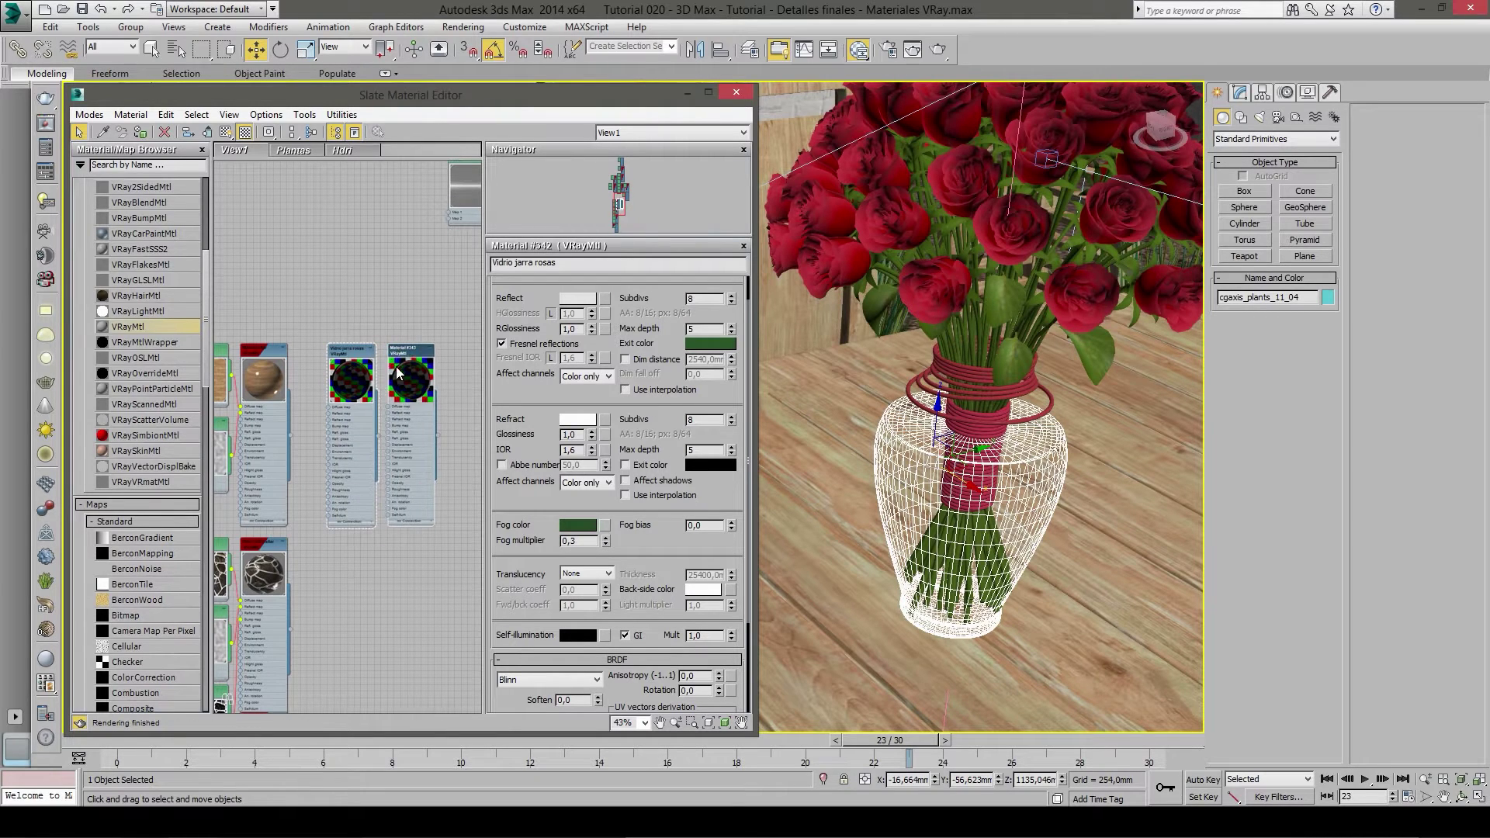
{"action": "scroll", "coordinate": [392, 353], "scroll_direction": "up", "scroll_amount": 3}
{"action": "double_click", "coordinate": [375, 363]}
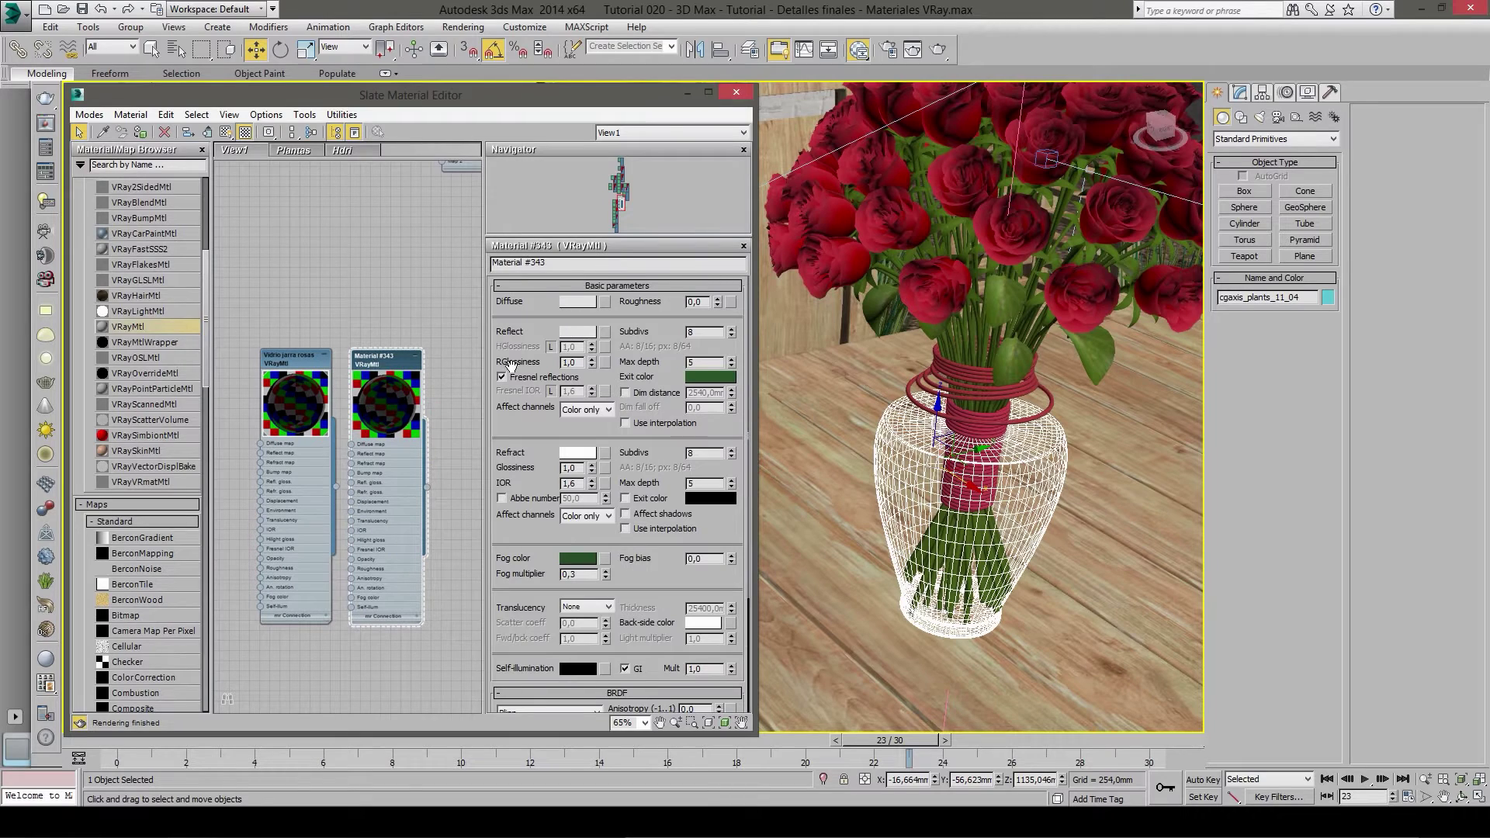
- Give Material #343 a blue-grey diffuse with value 145, hue 165 and saturation 40
{"action": "left_click", "coordinate": [570, 302]}
{"action": "left_click_drag", "start_coordinate": [455, 191], "coordinate": [455, 171]}
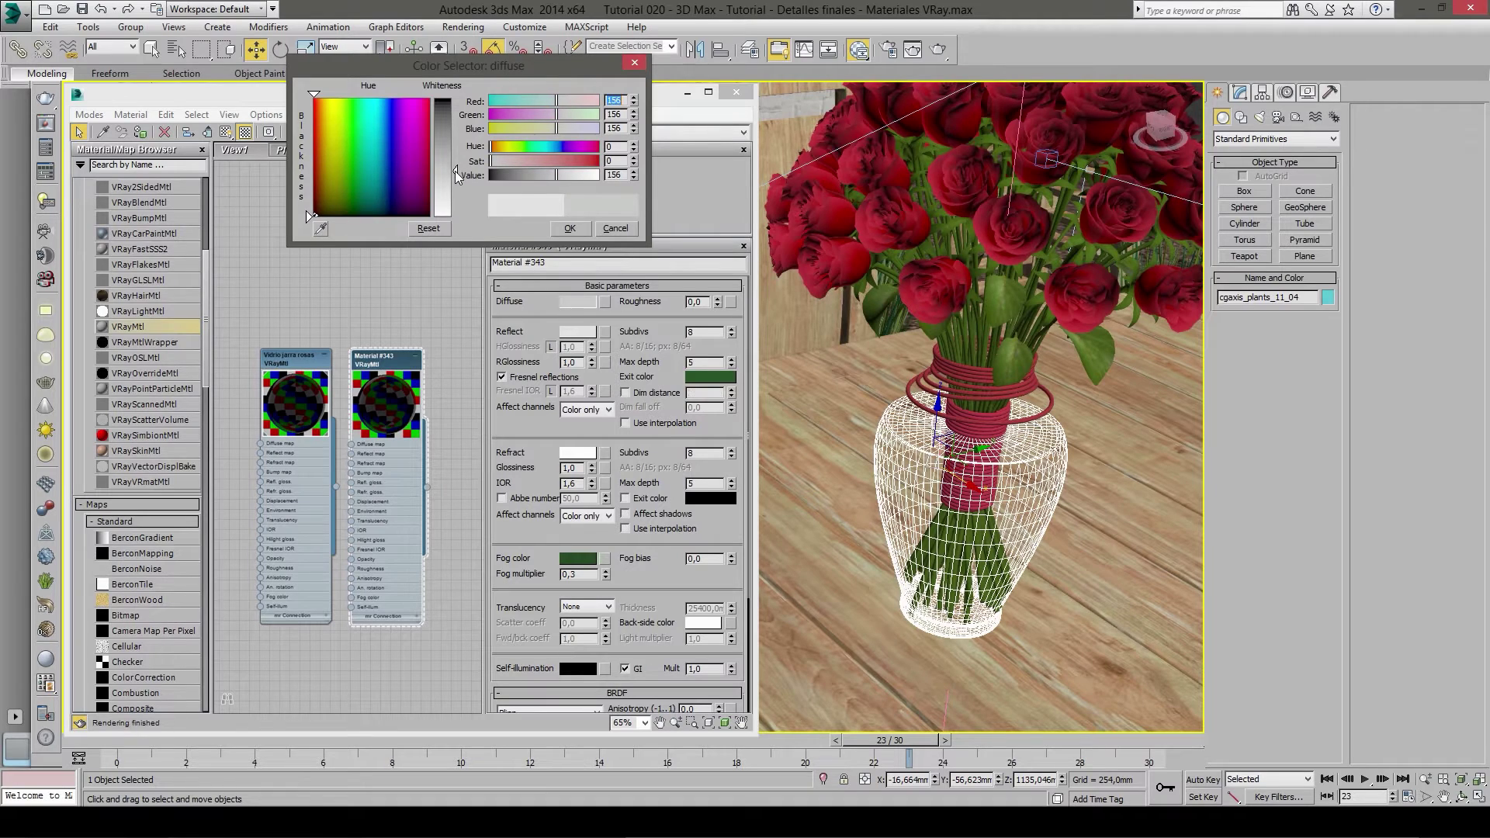
{"action": "double_click", "coordinate": [627, 173]}
{"action": "type", "text": "145"}
{"action": "key", "text": "Return"}
{"action": "left_click_drag", "start_coordinate": [551, 146], "coordinate": [509, 171]}
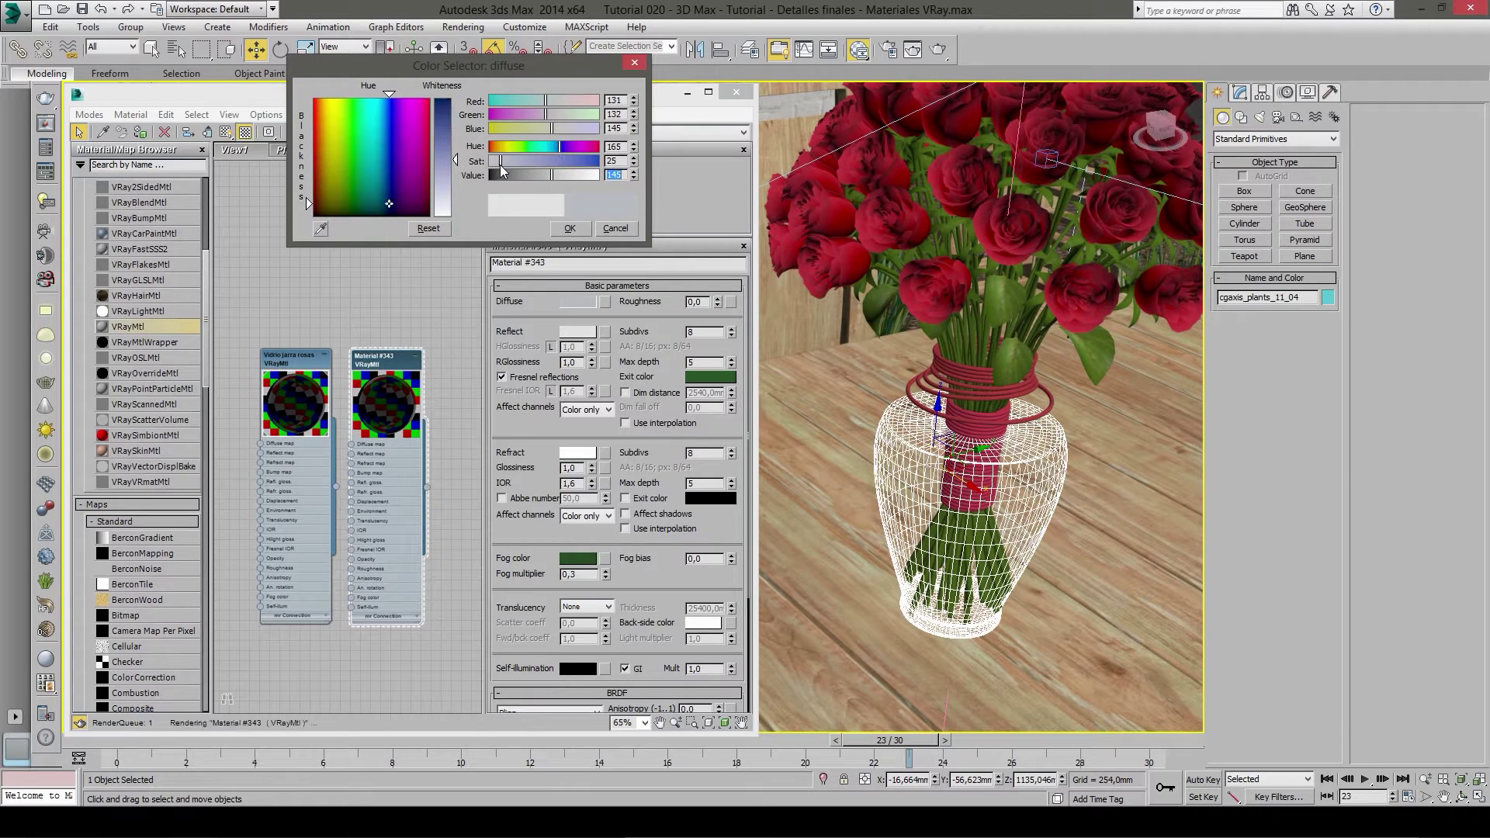
{"action": "left_click", "coordinate": [572, 227]}
{"action": "scroll", "coordinate": [363, 307], "scroll_direction": "down", "scroll_amount": 2}
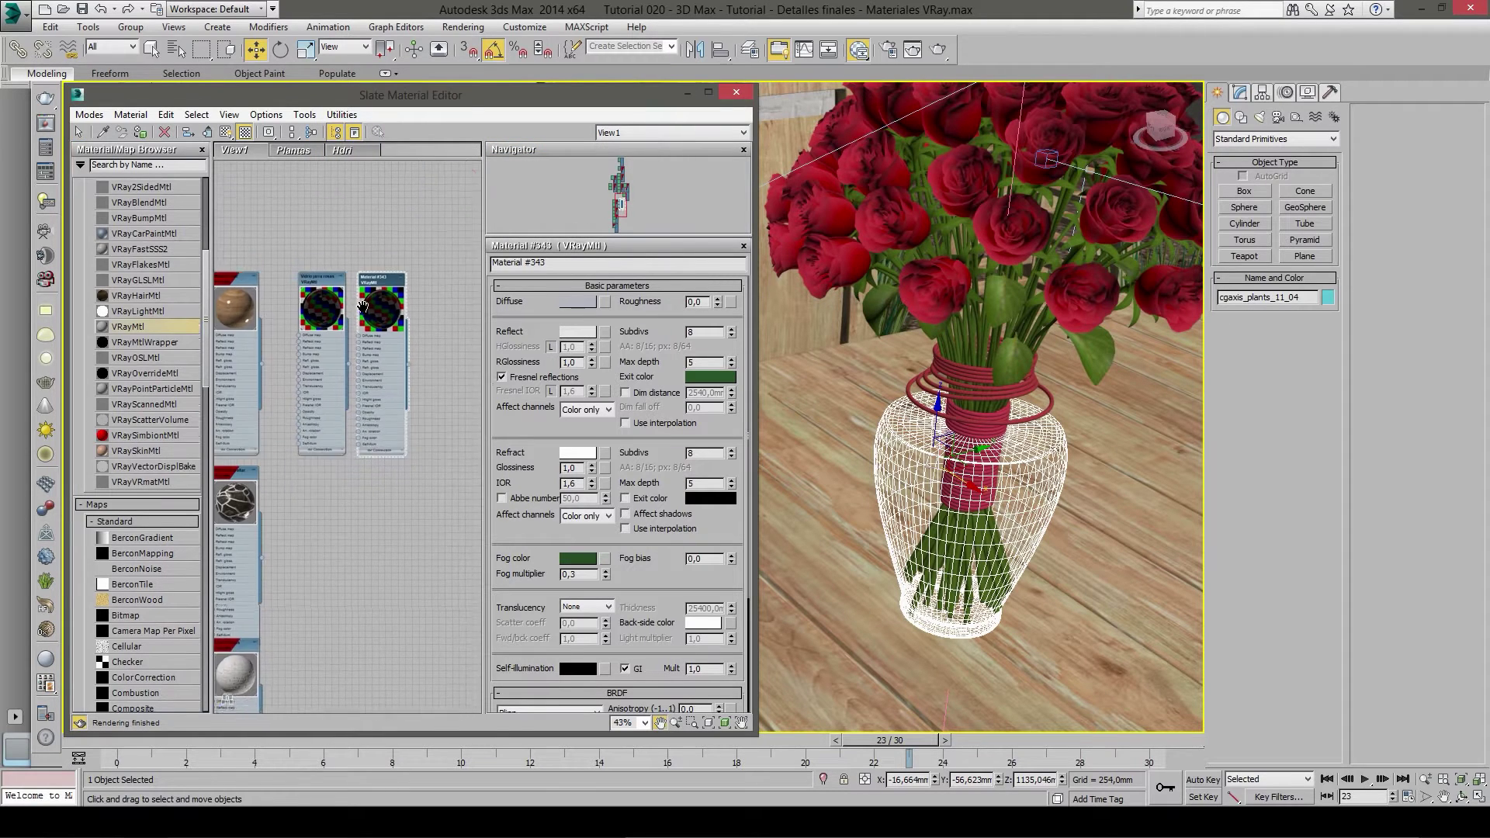
- Move the copied material node lower and rename it Agua
{"action": "left_click_drag", "start_coordinate": [363, 307], "coordinate": [394, 503]}
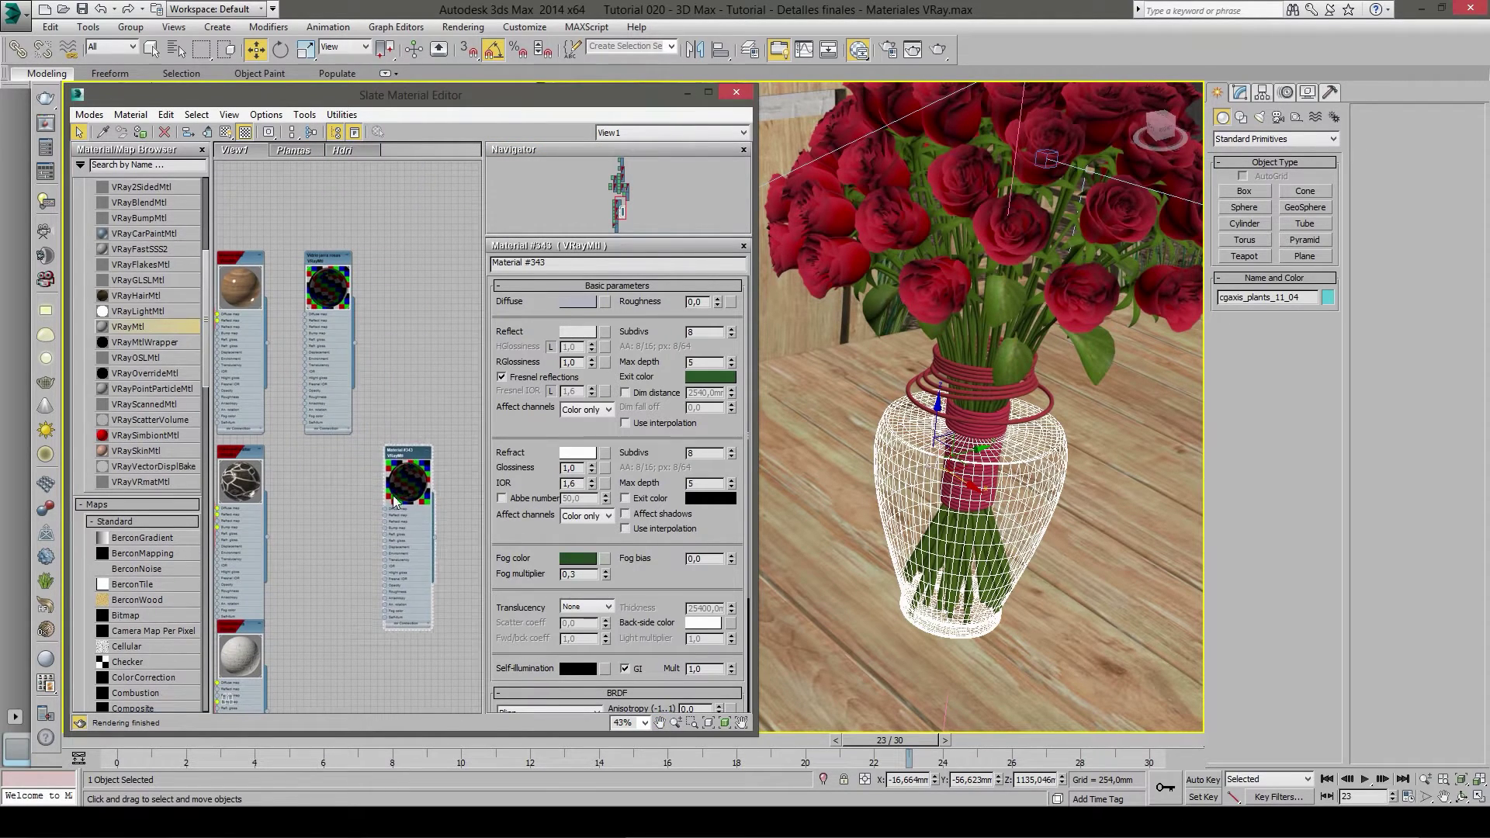
{"action": "scroll", "coordinate": [395, 503], "scroll_direction": "up", "scroll_amount": 2}
{"action": "middle_click_drag", "start_coordinate": [373, 462], "coordinate": [364, 270]}
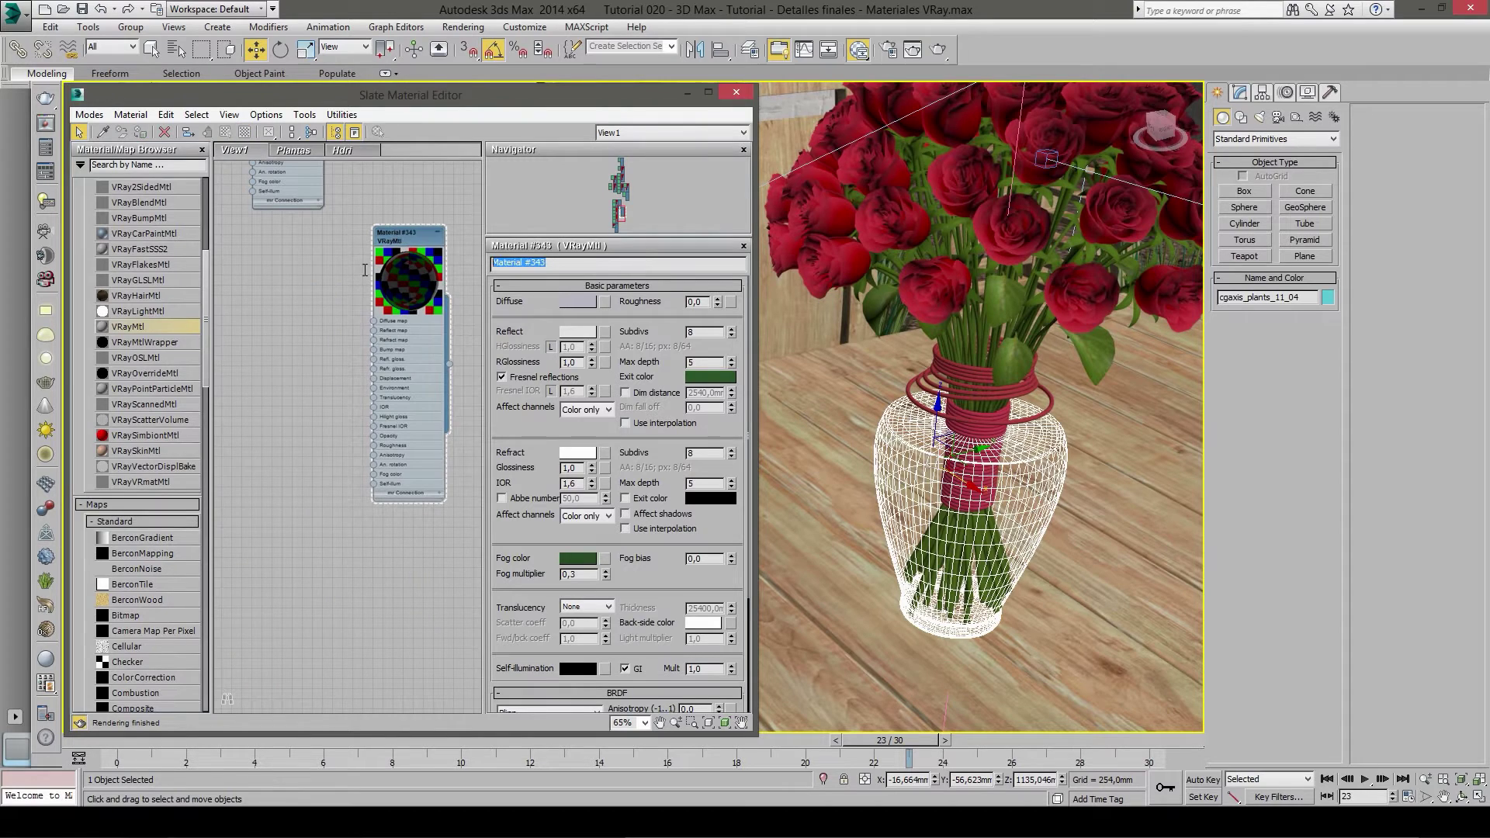
{"action": "type", "text": "V"}
- Change Agua's diffuse colour to a pale blue
{"action": "left_click", "coordinate": [583, 303]}
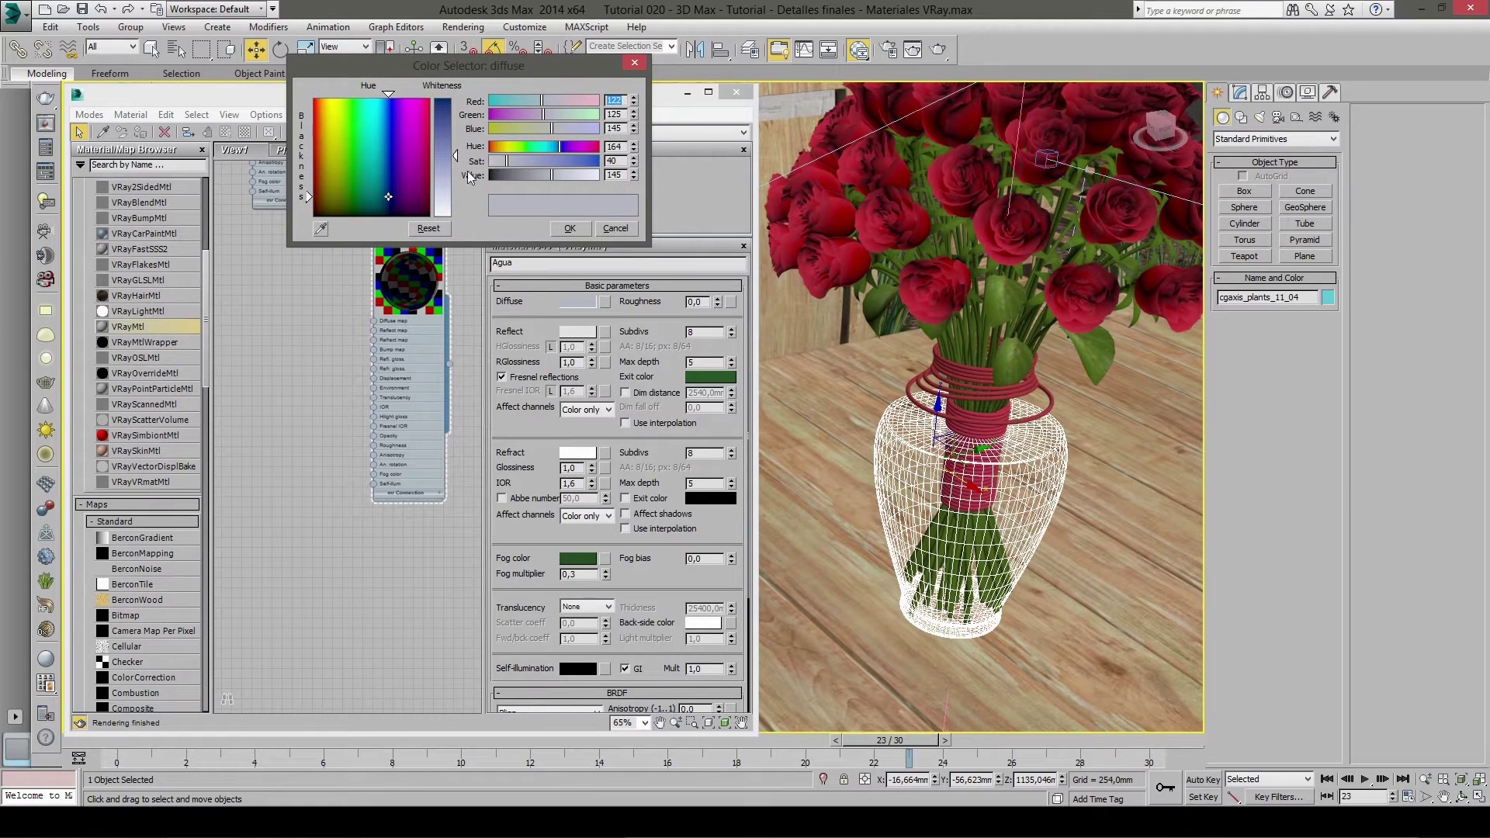
{"action": "left_click", "coordinate": [389, 198]}
{"action": "left_click_drag", "start_coordinate": [389, 197], "coordinate": [370, 182]}
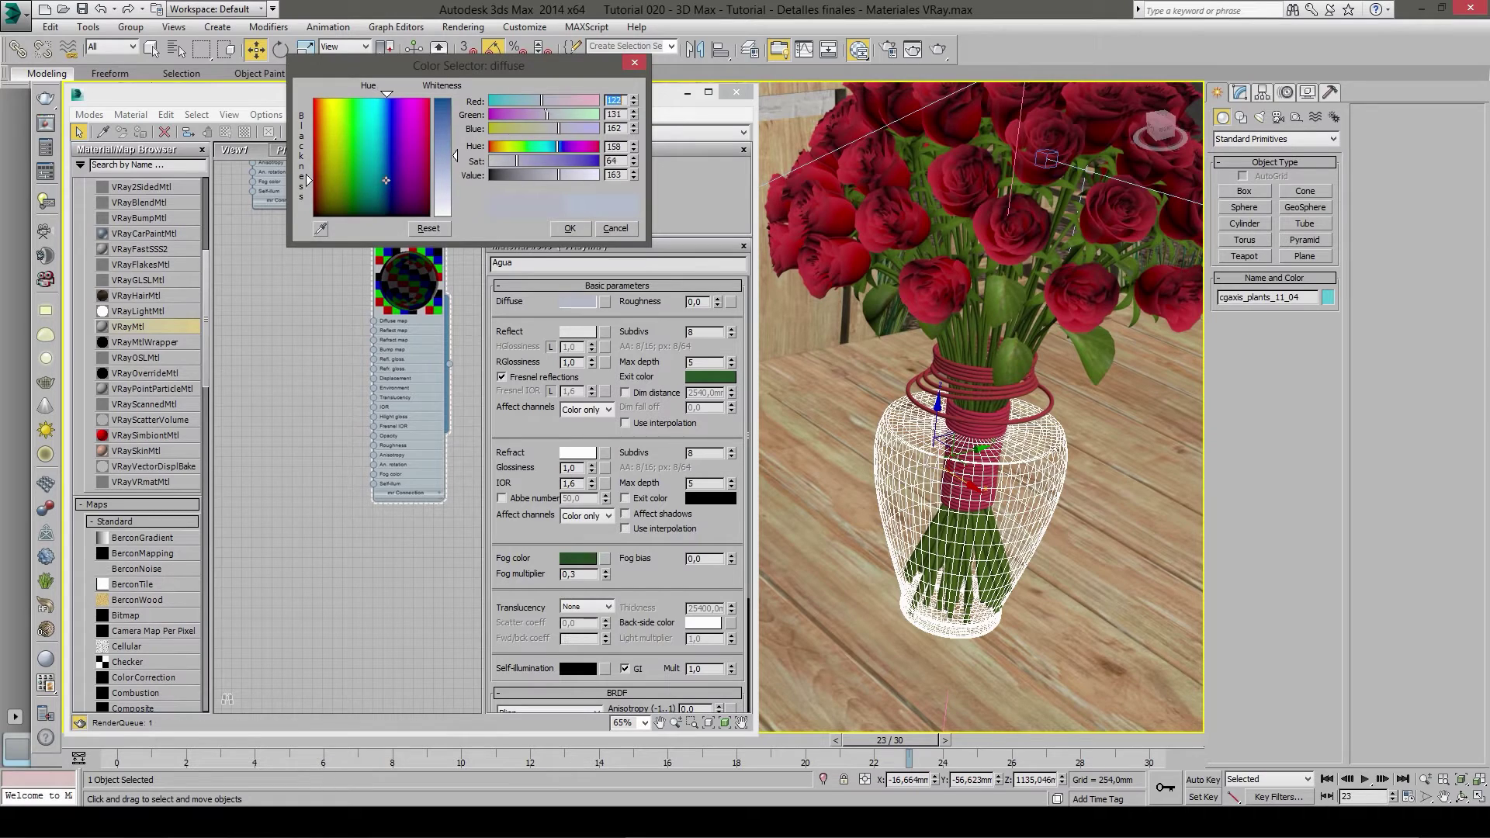
{"action": "left_click_drag", "start_coordinate": [371, 180], "coordinate": [380, 184]}
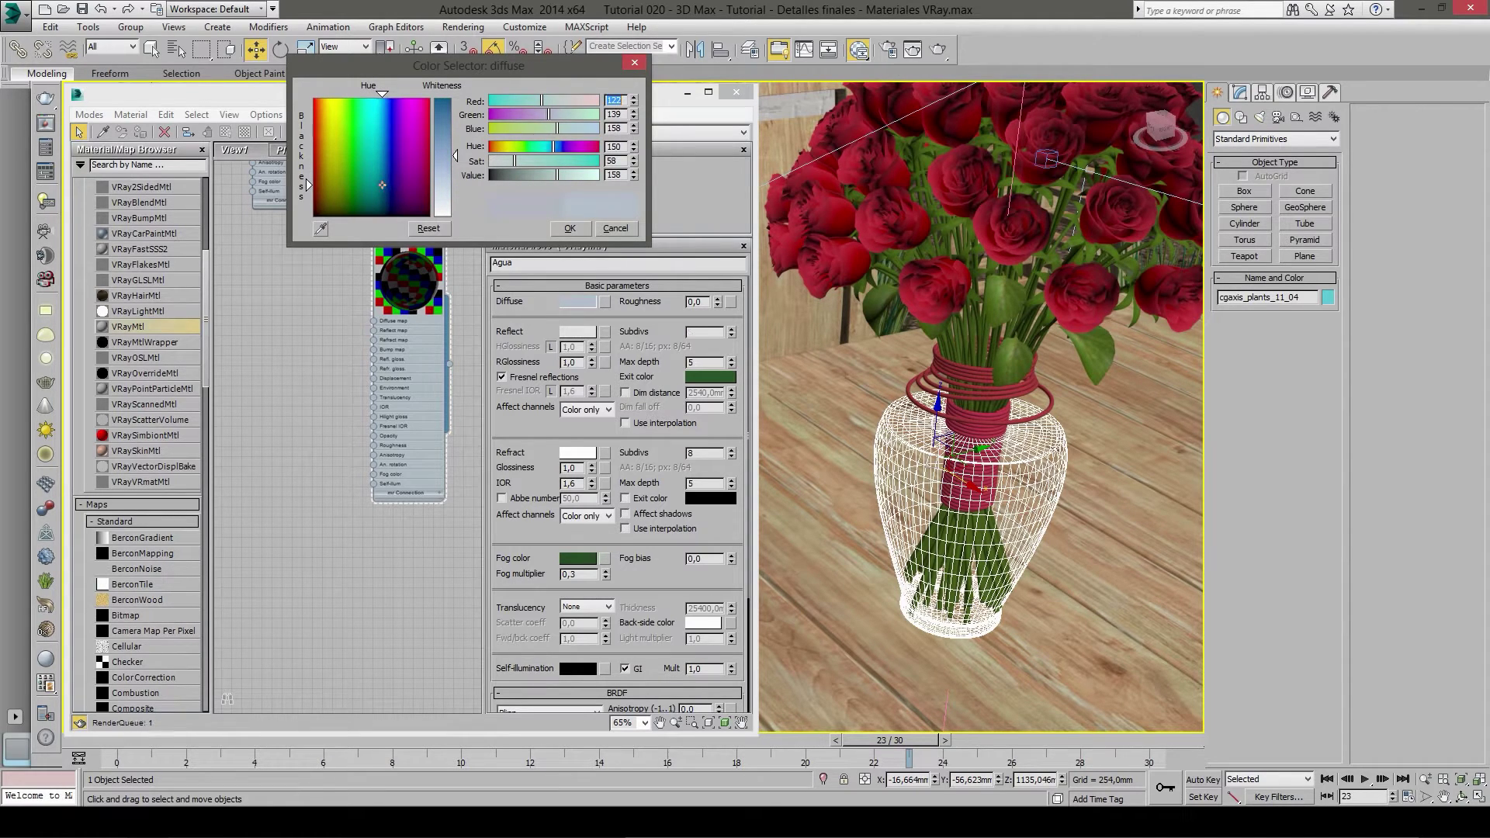
{"action": "left_click", "coordinate": [569, 228]}
{"action": "middle_click_drag", "start_coordinate": [334, 326], "coordinate": [339, 360]}
{"action": "scroll", "coordinate": [129, 503], "scroll_direction": "down", "scroll_amount": 5}
{"action": "scroll", "coordinate": [129, 512], "scroll_direction": "down", "scroll_amount": 1}
{"action": "scroll", "coordinate": [127, 536], "scroll_direction": "down", "scroll_amount": 2}
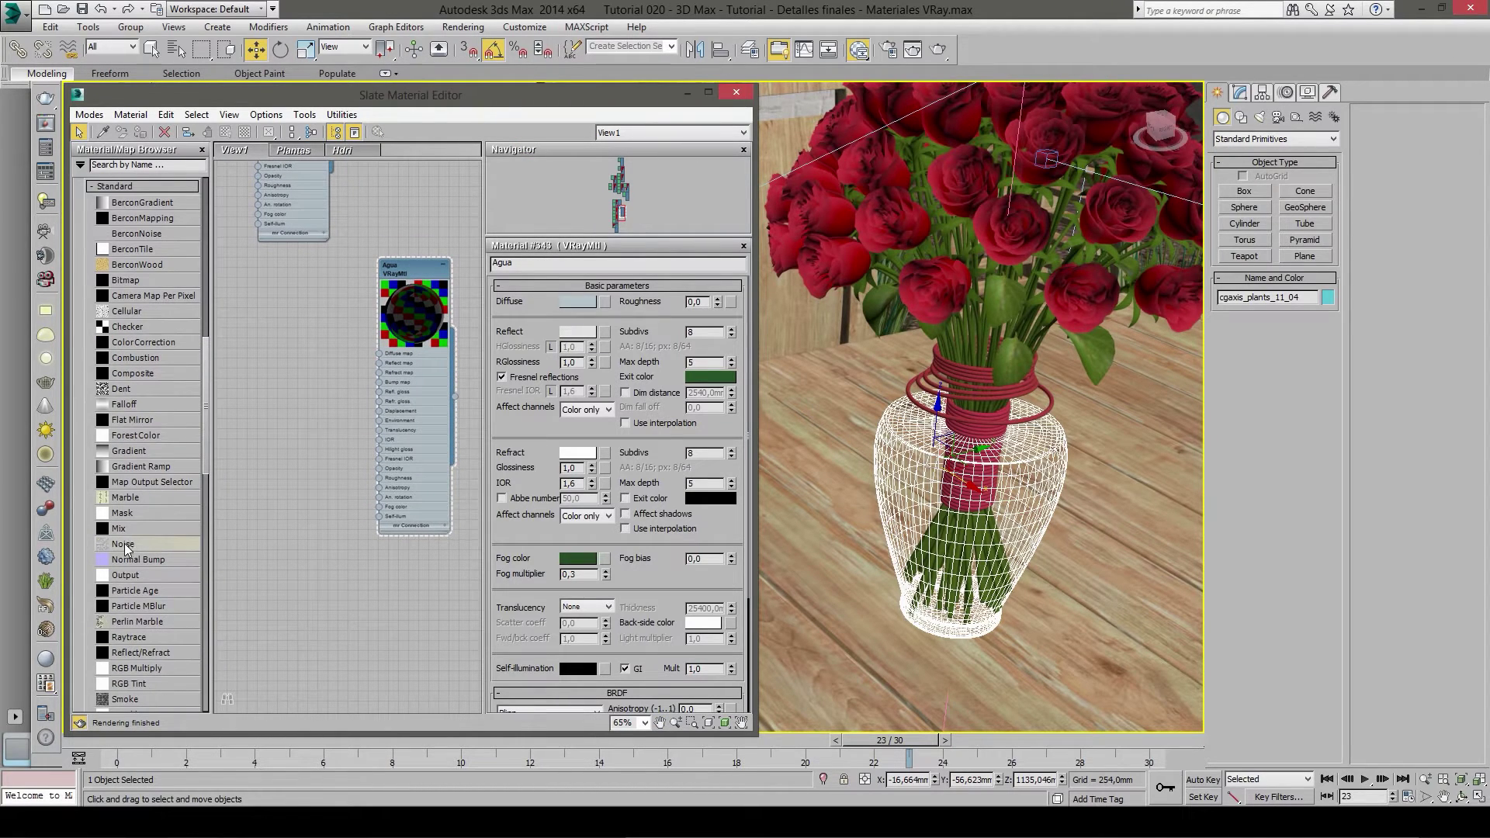
- Add a Noise map (Map #68) and wire it into Agua's Bump map input
{"action": "left_click_drag", "start_coordinate": [253, 381], "coordinate": [254, 385]}
{"action": "scroll", "coordinate": [255, 385], "scroll_direction": "up", "scroll_amount": 1}
{"action": "scroll", "coordinate": [255, 385], "scroll_direction": "up", "scroll_amount": 1}
{"action": "left_click_drag", "start_coordinate": [272, 474], "coordinate": [309, 355]}
{"action": "double_click", "coordinate": [279, 355]}
{"action": "middle_click_drag", "start_coordinate": [327, 421], "coordinate": [293, 421]}
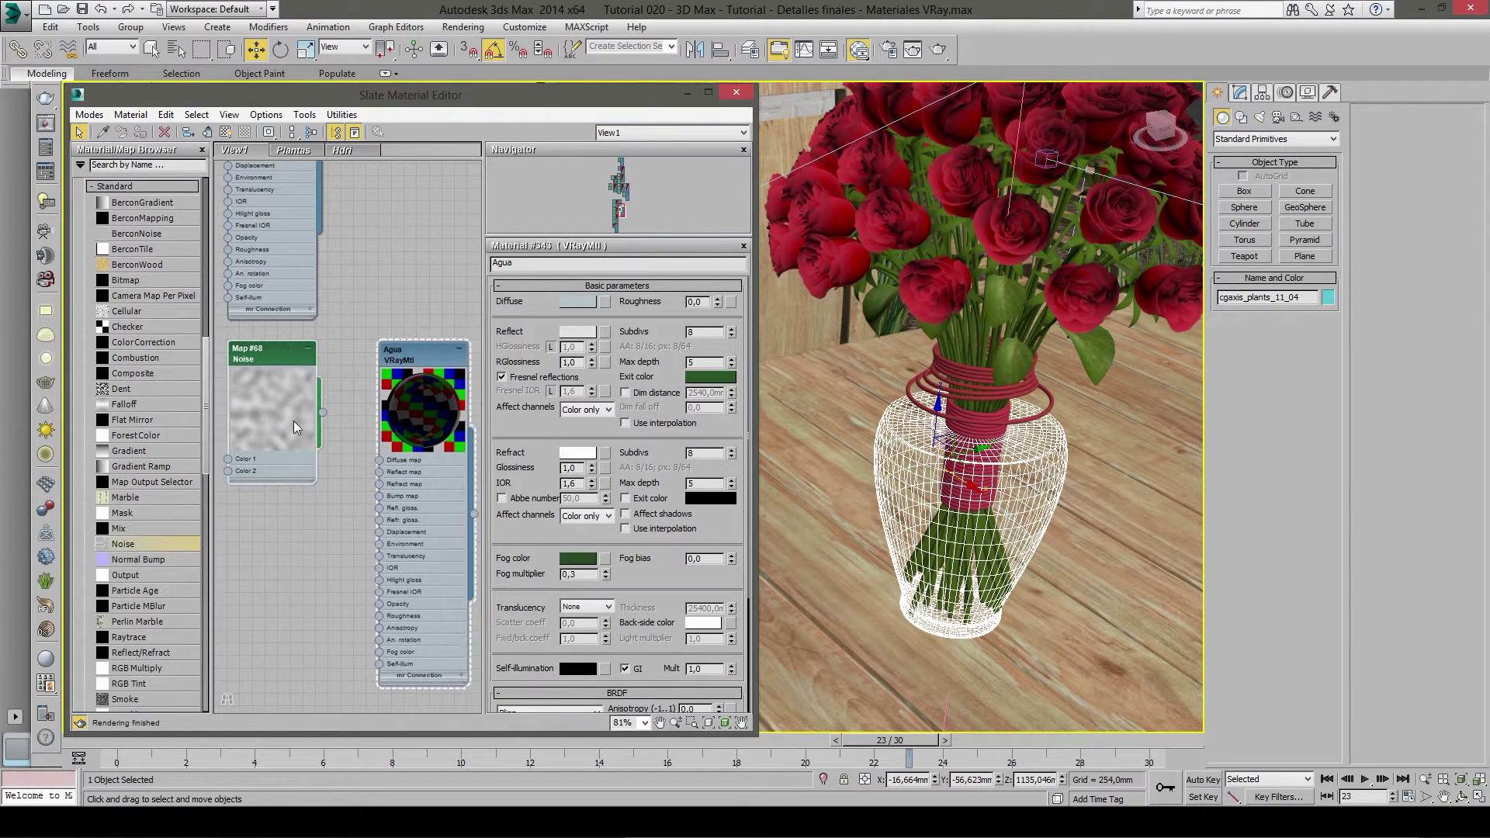
{"action": "left_click_drag", "start_coordinate": [365, 567], "coordinate": [379, 497]}
{"action": "scroll", "coordinate": [392, 466], "scroll_direction": "up", "scroll_amount": 2}
{"action": "scroll", "coordinate": [404, 435], "scroll_direction": "up", "scroll_amount": 2}
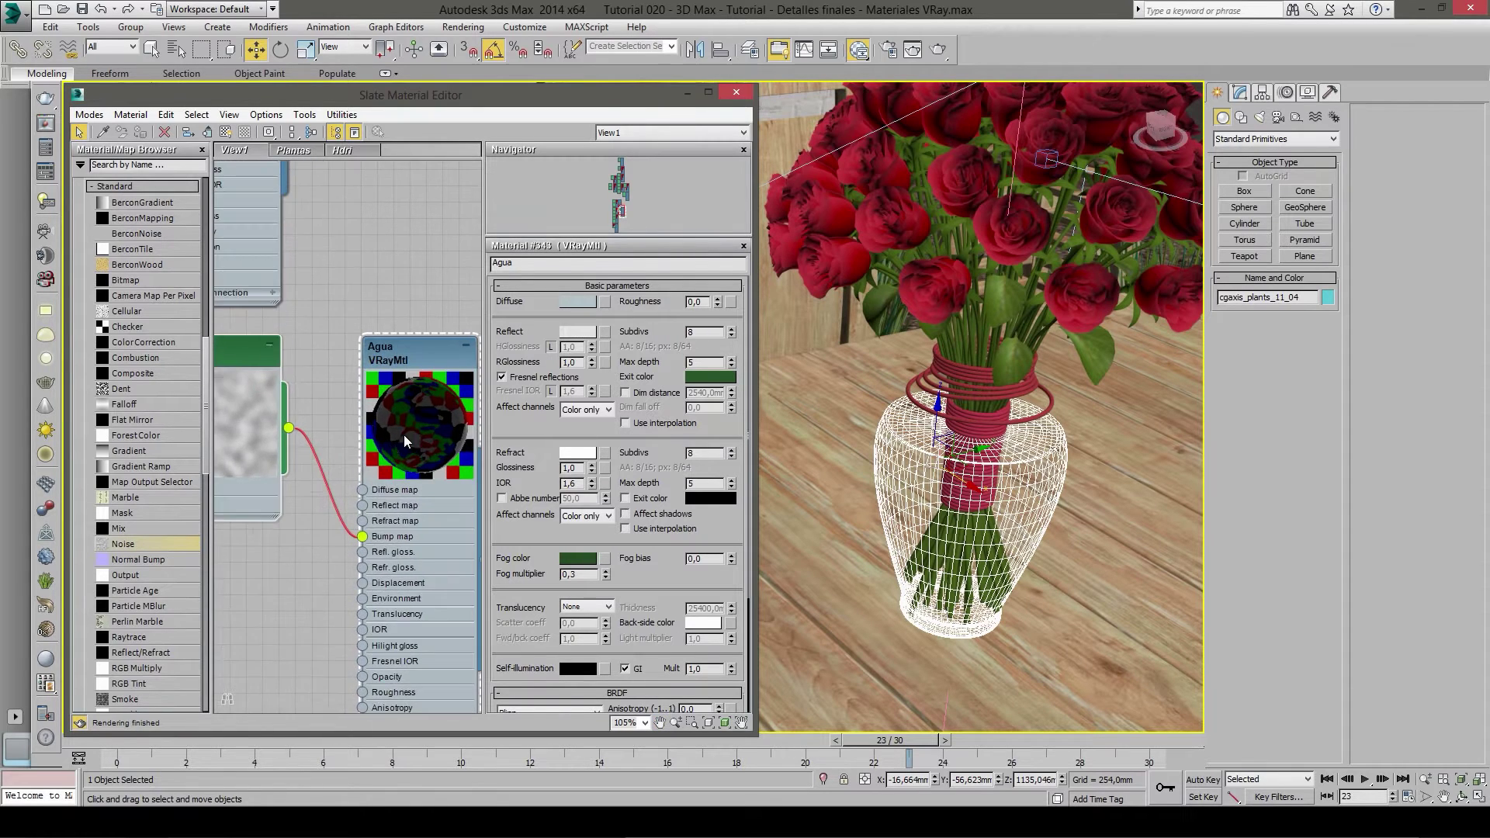
{"action": "scroll", "coordinate": [424, 420], "scroll_direction": "up", "scroll_amount": 1}
{"action": "mouse_move", "coordinate": [409, 458]}
{"action": "middle_mouse_down"}
{"action": "mouse_move", "coordinate": [405, 403]}
{"action": "mouse_move", "coordinate": [434, 454]}
{"action": "middle_mouse_up"}
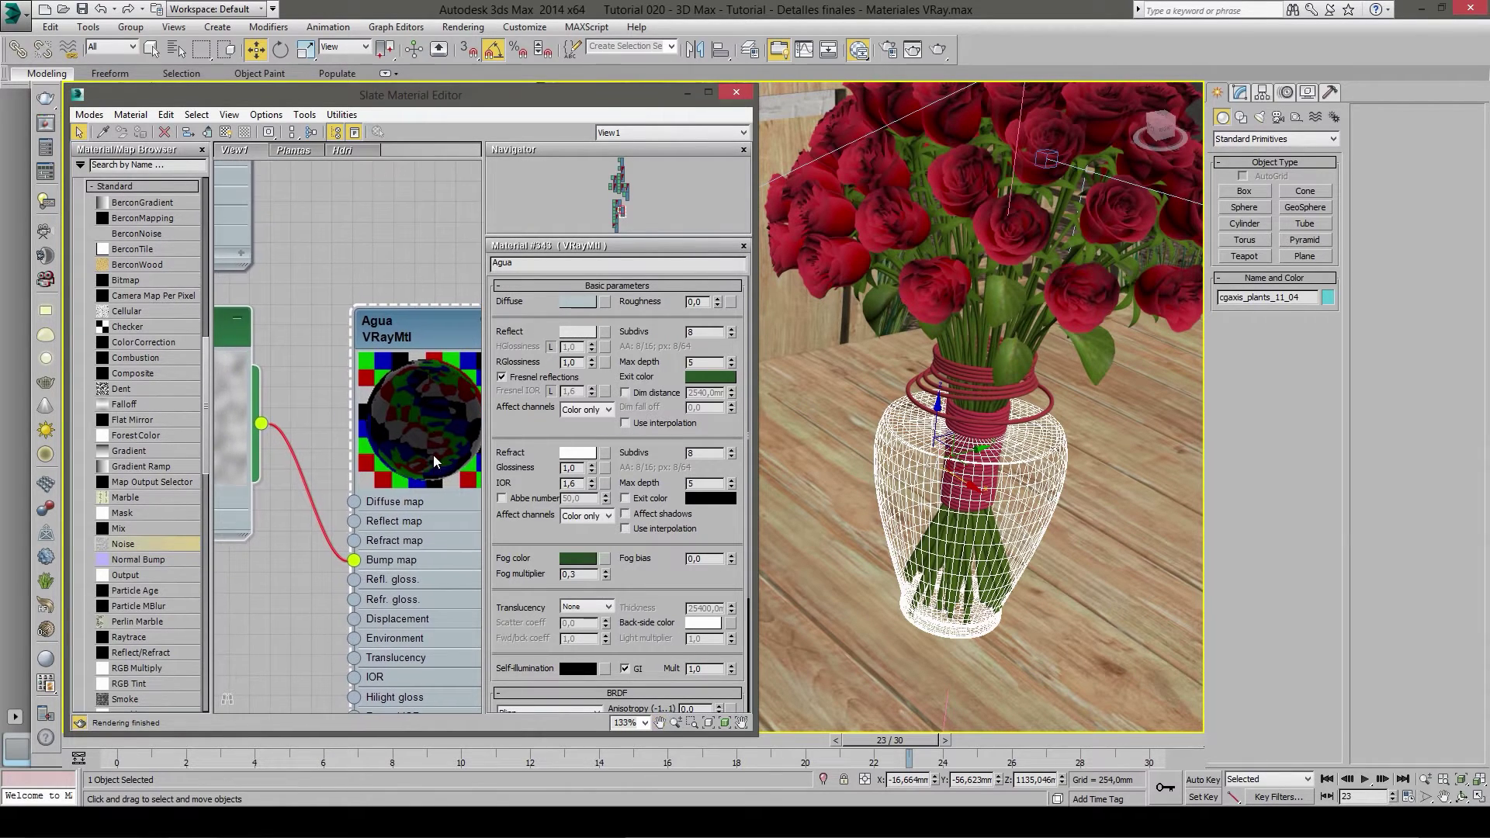
{"action": "left_click", "coordinate": [577, 324]}
- Set Agua's reflect colour to a mid grey with value 120
{"action": "left_click", "coordinate": [615, 174]}
{"action": "type", "text": "80"}
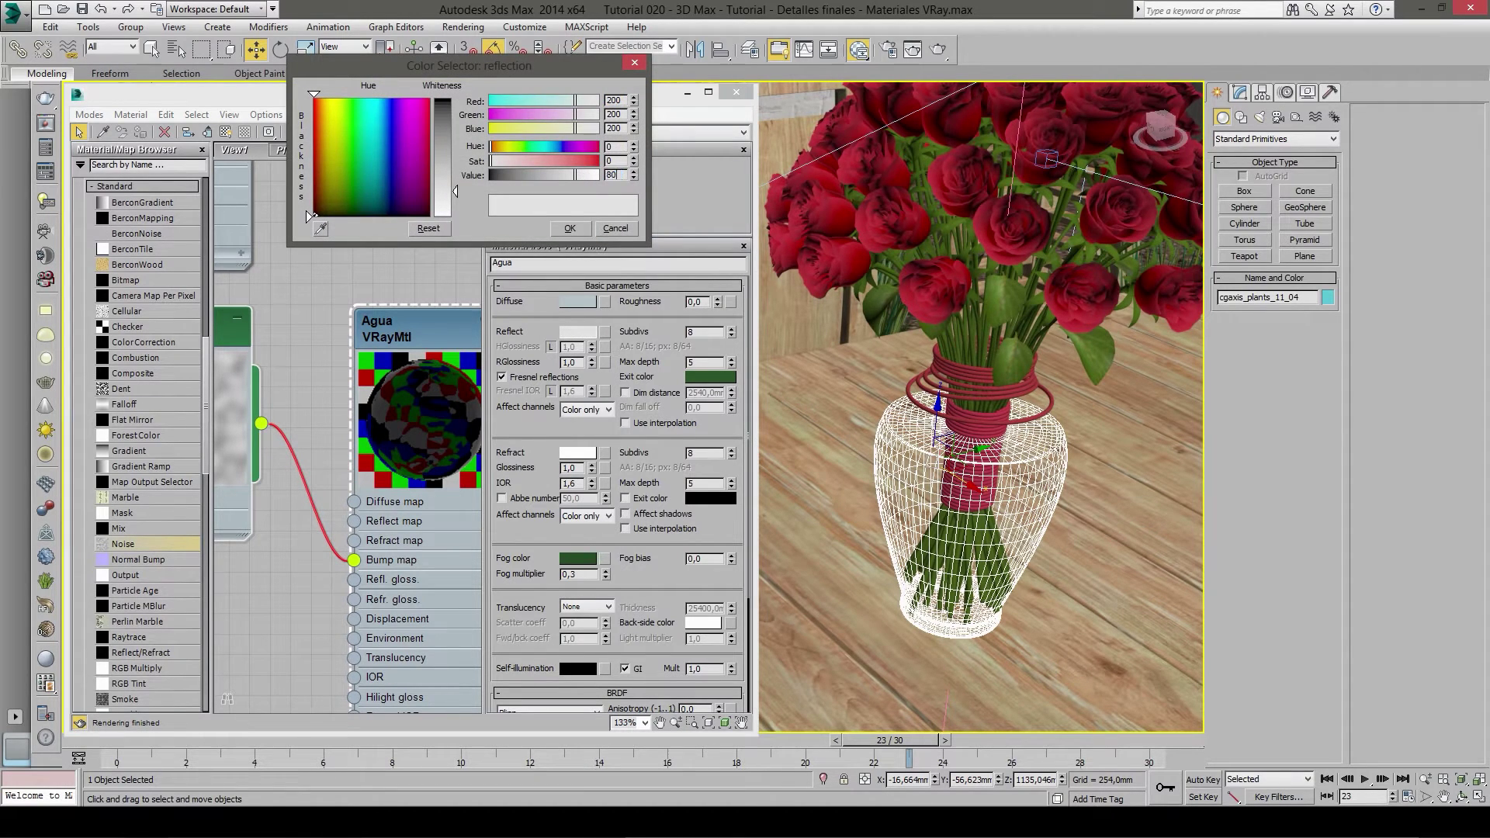
{"action": "key", "text": "Return"}
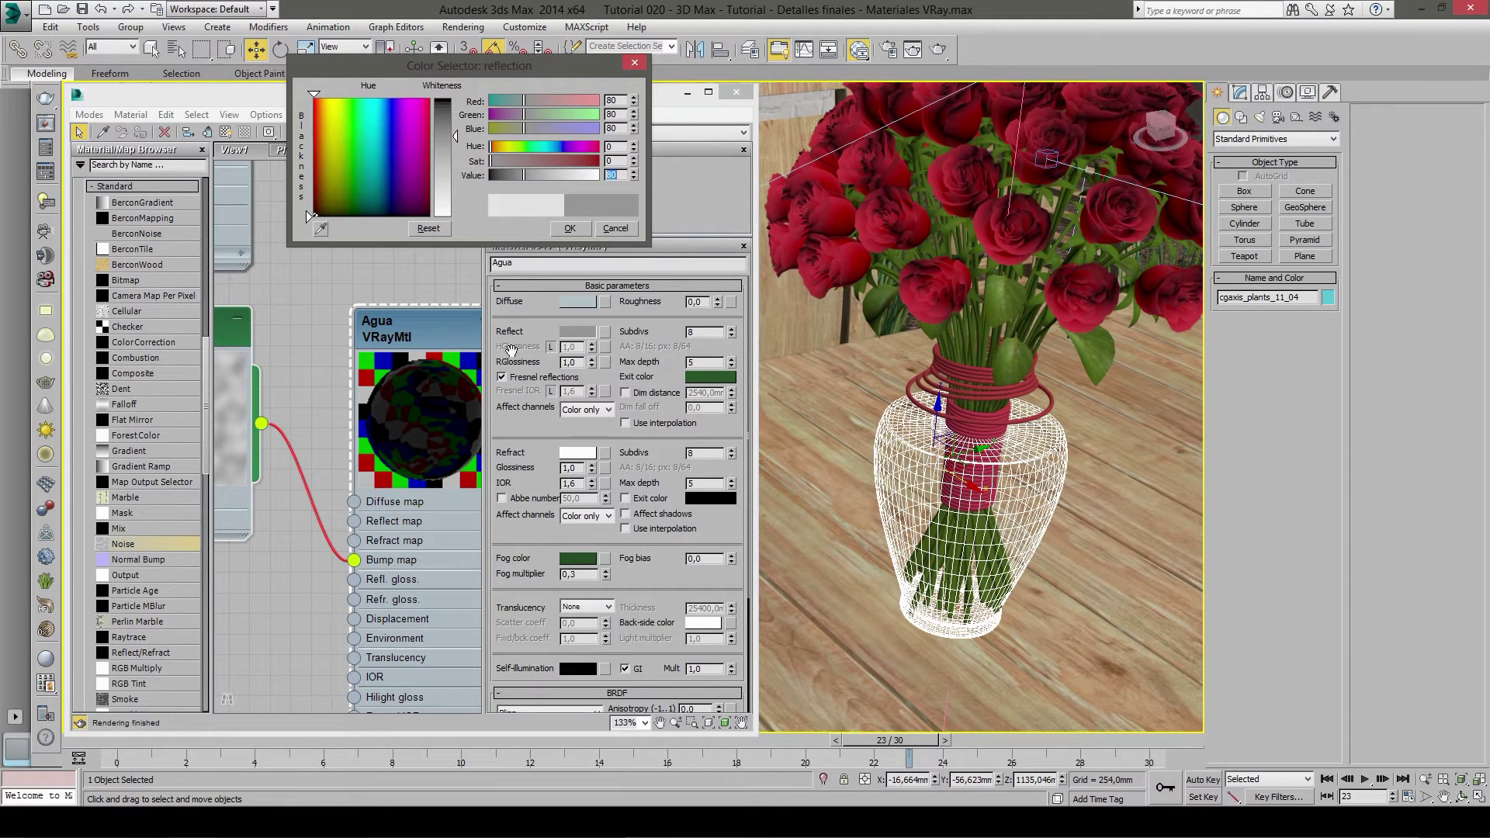
{"action": "type", "text": "120"}
{"action": "key", "text": "Return"}
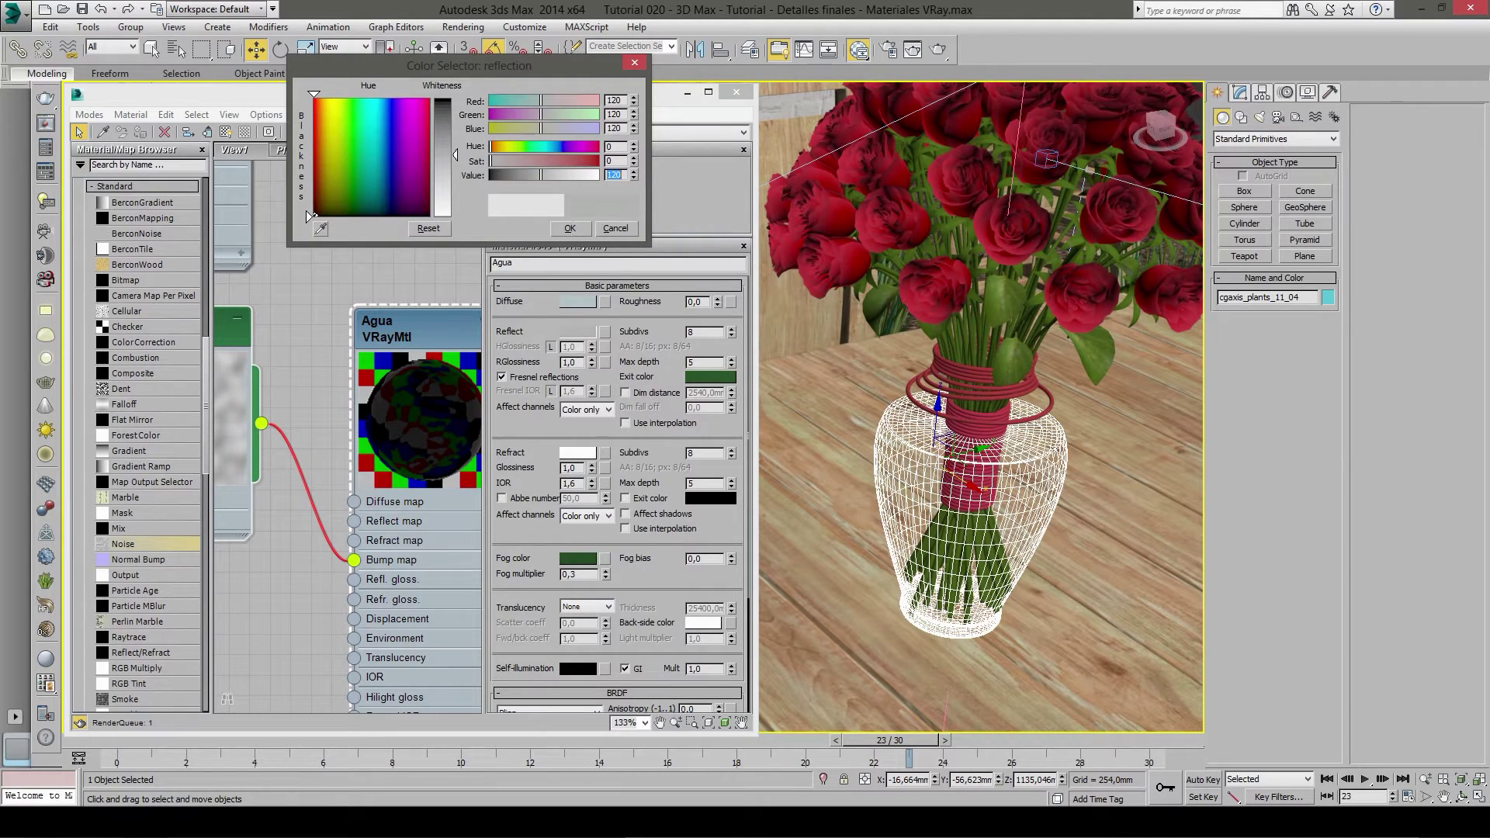
{"action": "middle_click_drag", "start_coordinate": [457, 482], "coordinate": [428, 468]}
{"action": "left_click_drag", "start_coordinate": [523, 448], "coordinate": [522, 447]}
- Set Agua's refraction colour to grey with value 180
{"action": "left_click", "coordinate": [578, 455]}
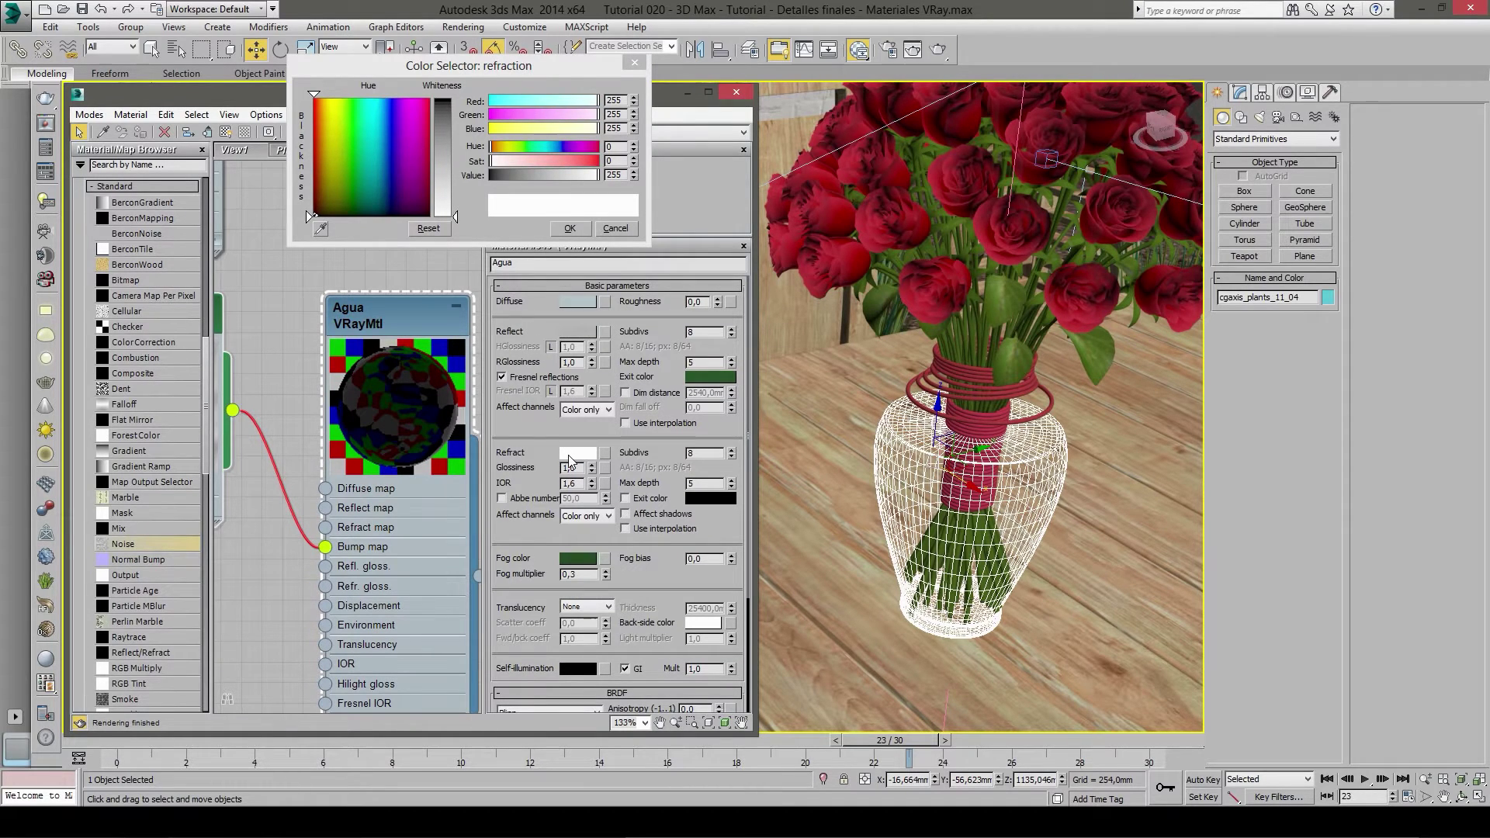
{"action": "left_click", "coordinate": [564, 229]}
{"action": "type", "text": "180"}
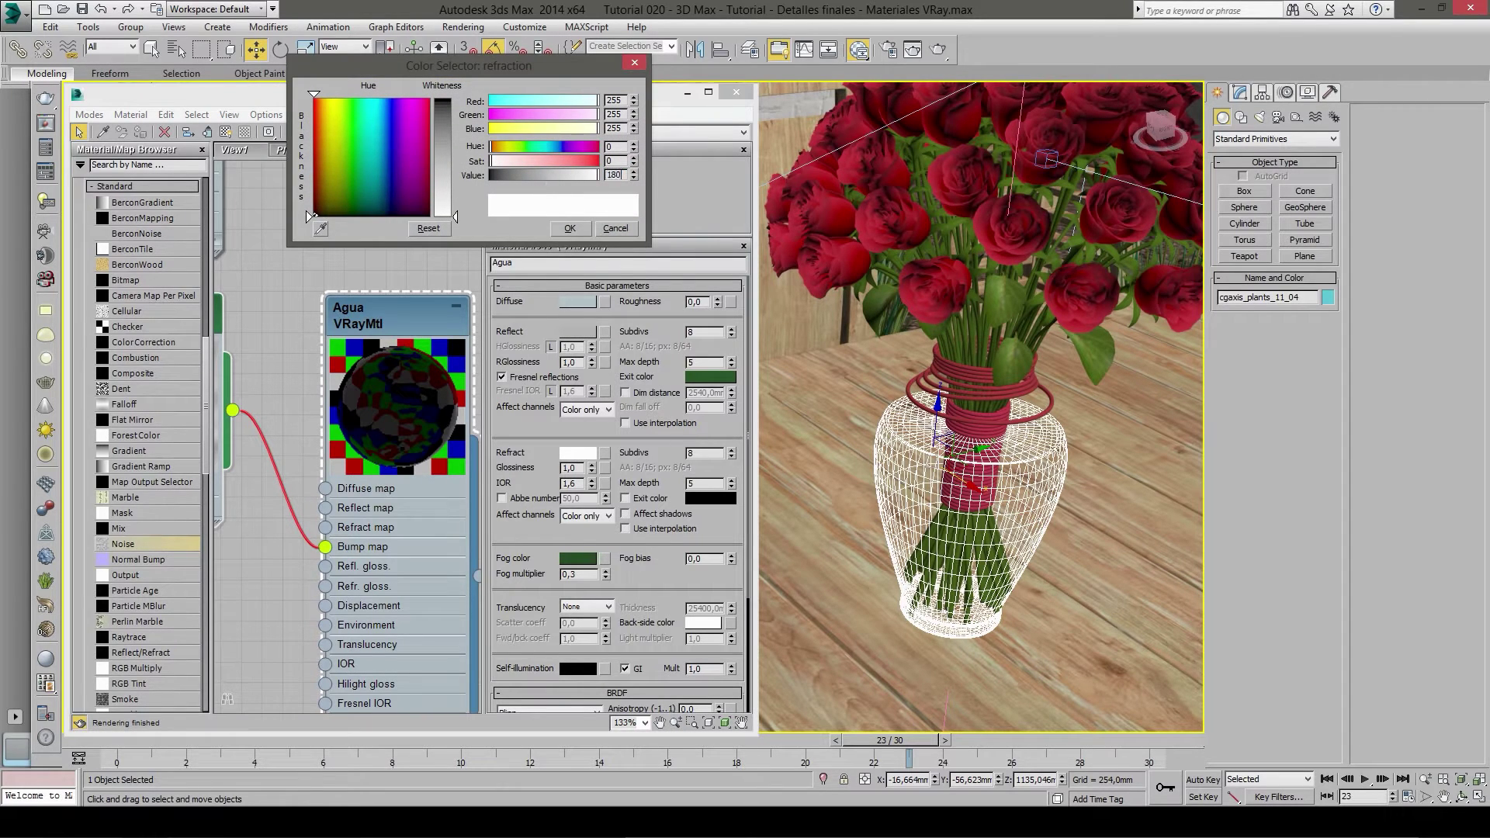
{"action": "key", "text": "Return"}
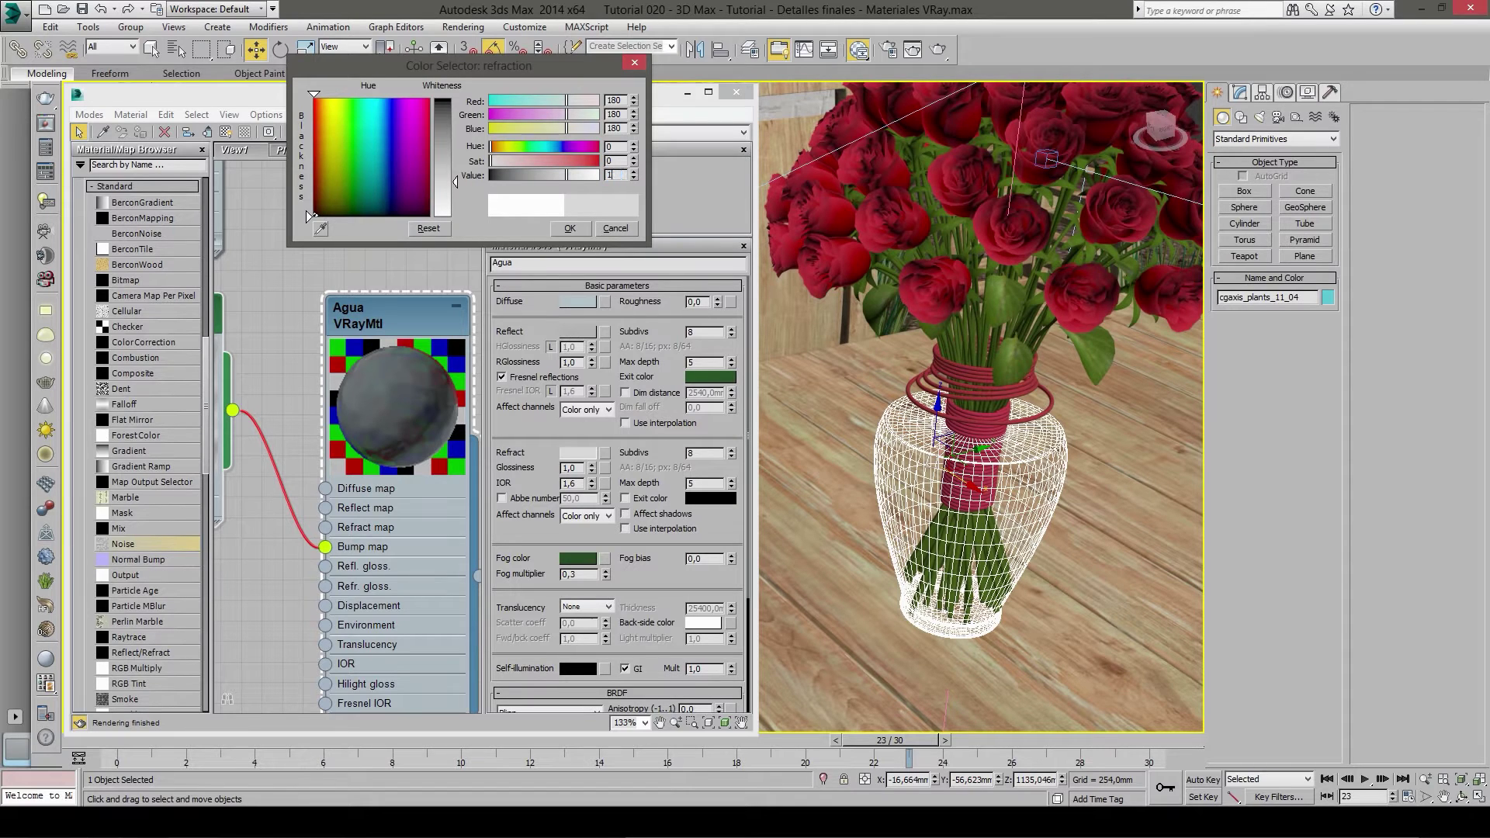
- Set the Agua refraction colour to value 200 and confirm the colour picker
{"action": "type", "text": "00"}
{"action": "key", "text": "Return"}
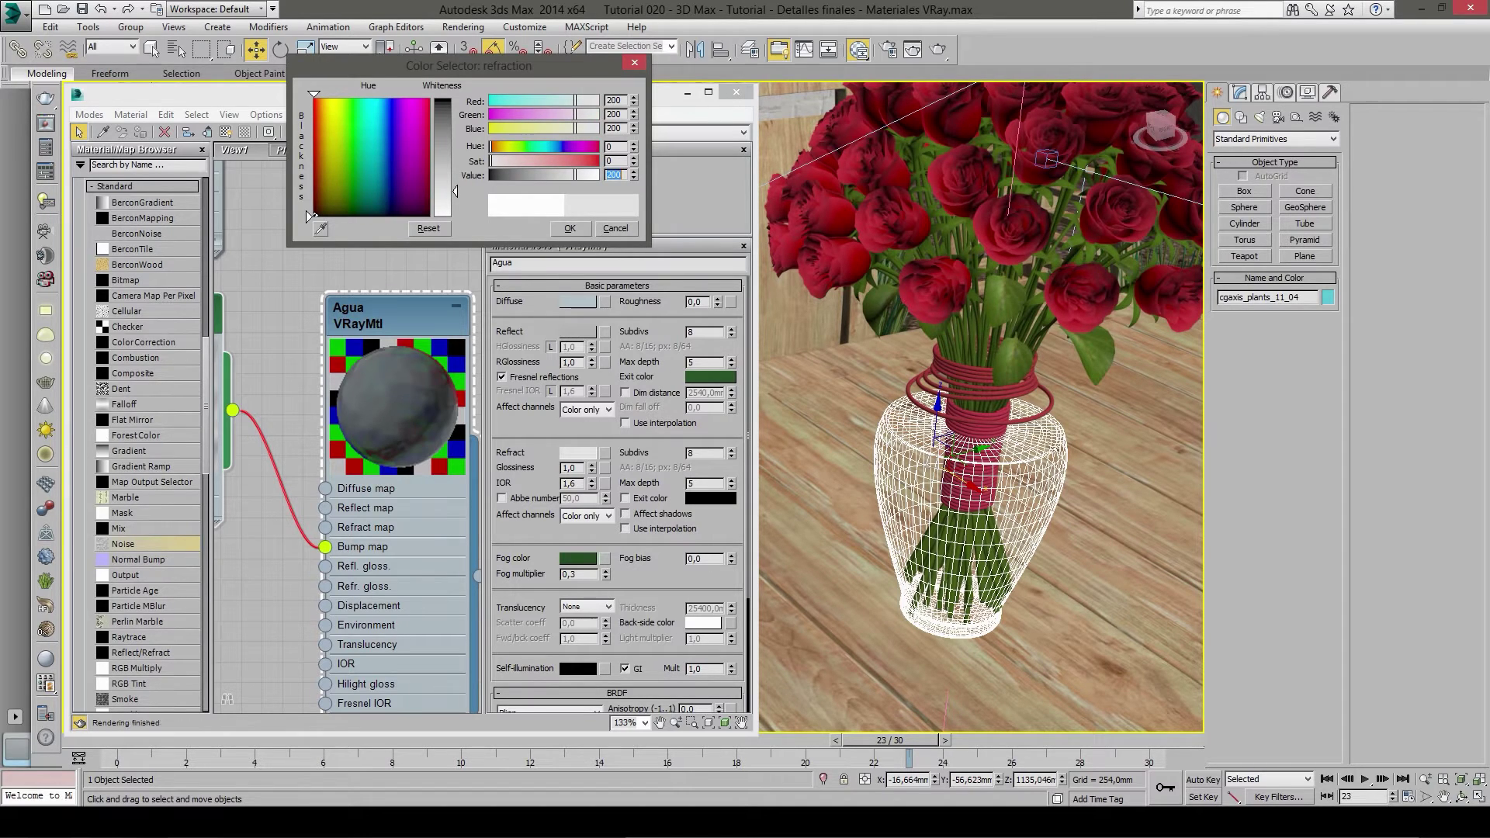
{"action": "left_click", "coordinate": [571, 228]}
{"action": "left_click_drag", "start_coordinate": [504, 479], "coordinate": [458, 398]}
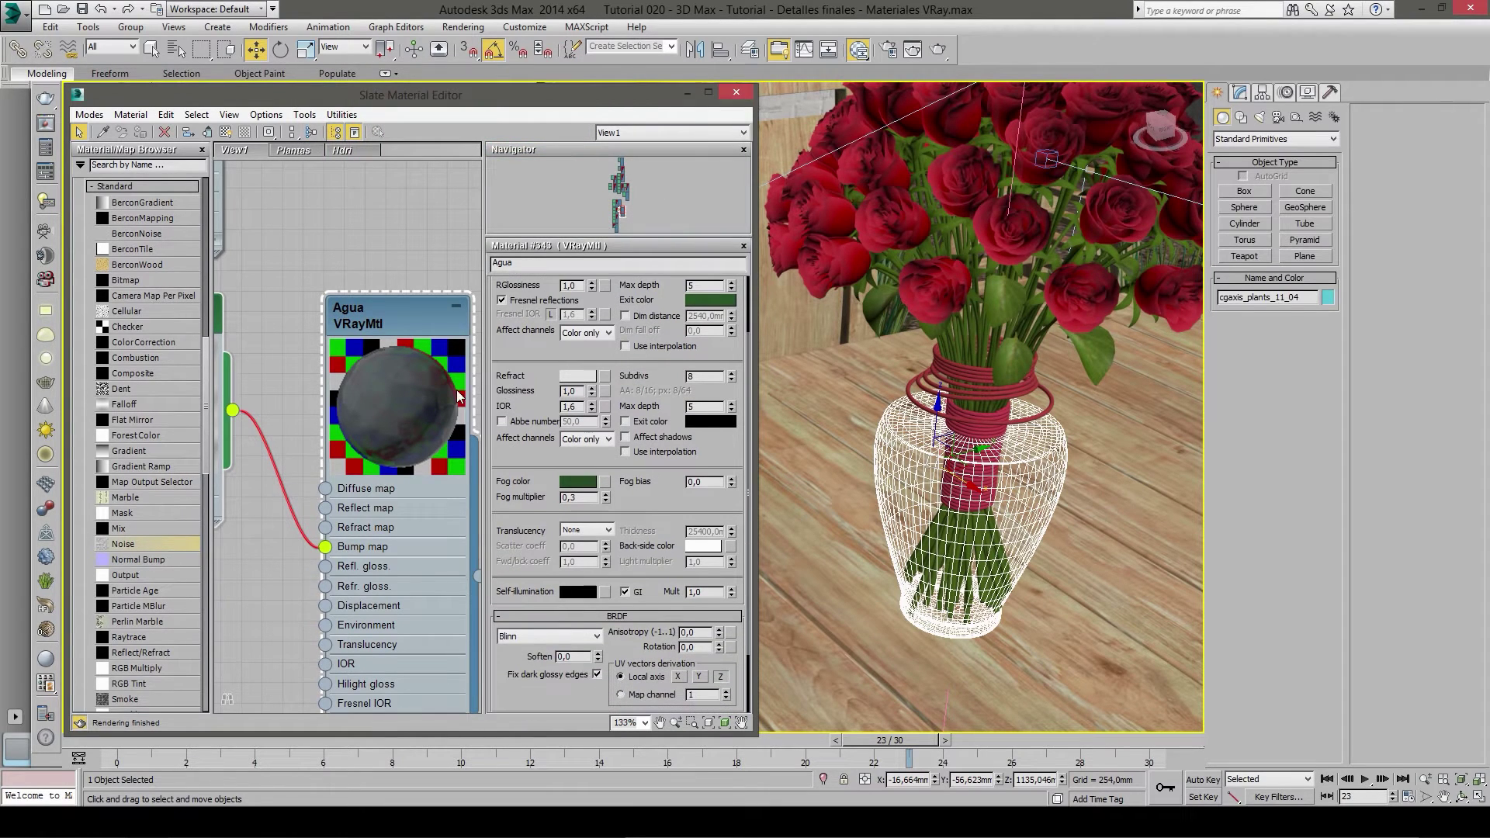
{"action": "scroll", "coordinate": [381, 341], "scroll_direction": "down", "scroll_amount": 2}
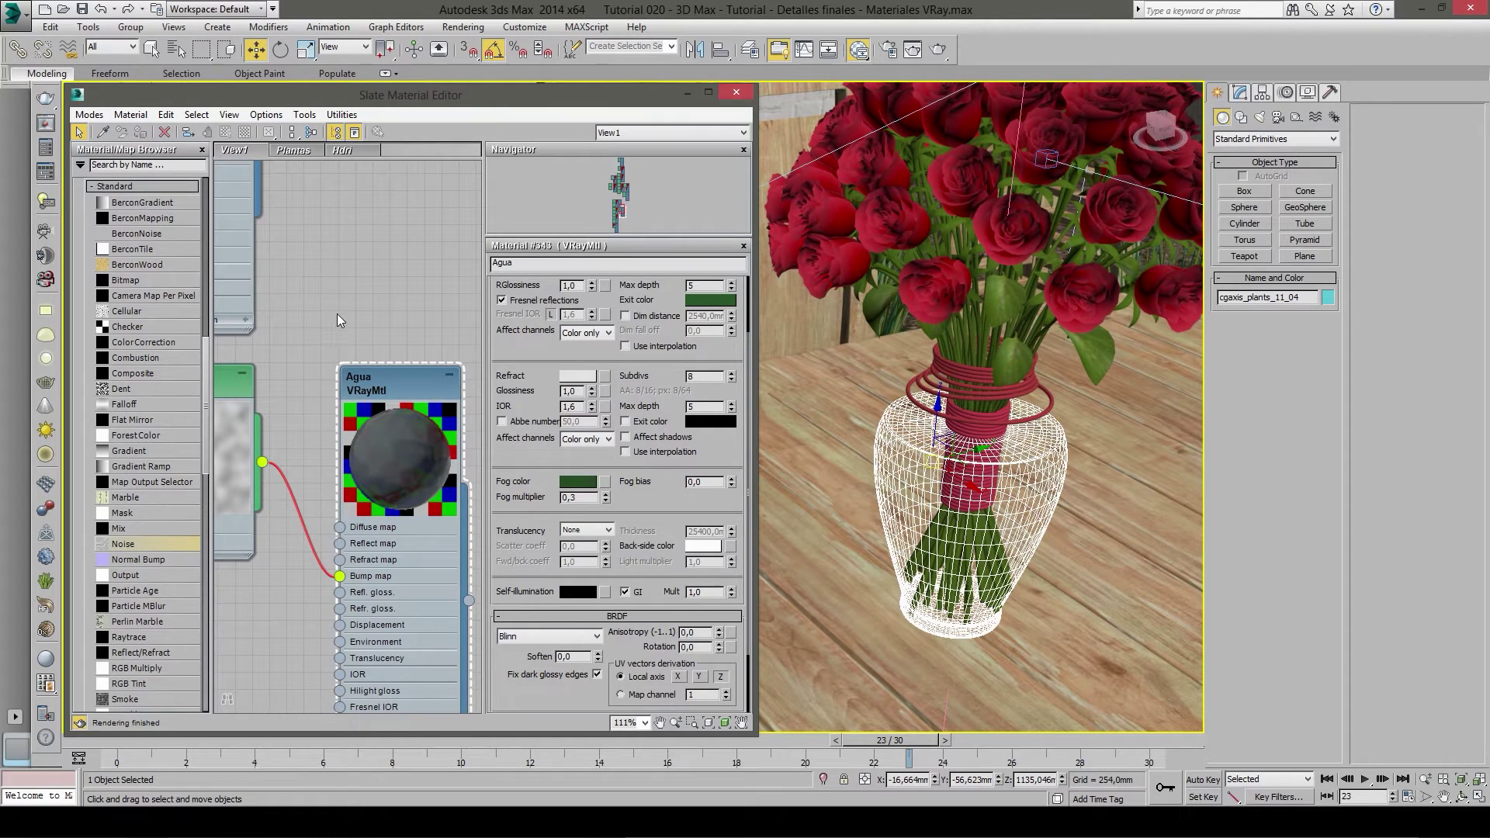
- Select the Agua material node, then select the table group and orbit around the bouquet
{"action": "left_click", "coordinate": [379, 393]}
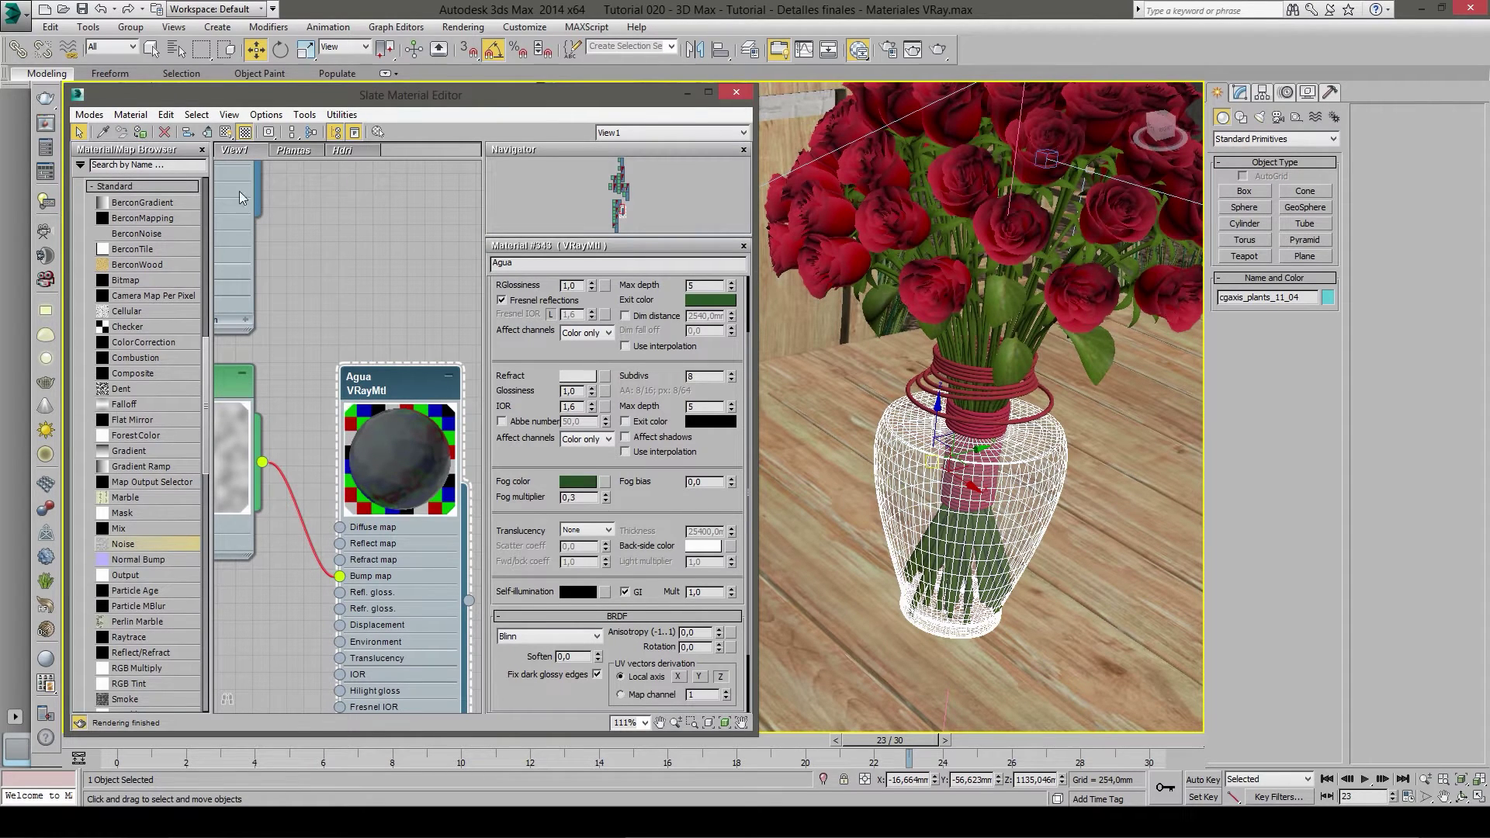
{"action": "left_click", "coordinate": [801, 359]}
{"action": "middle_click_drag", "start_coordinate": [802, 359], "coordinate": [920, 507], "text": "alt"}
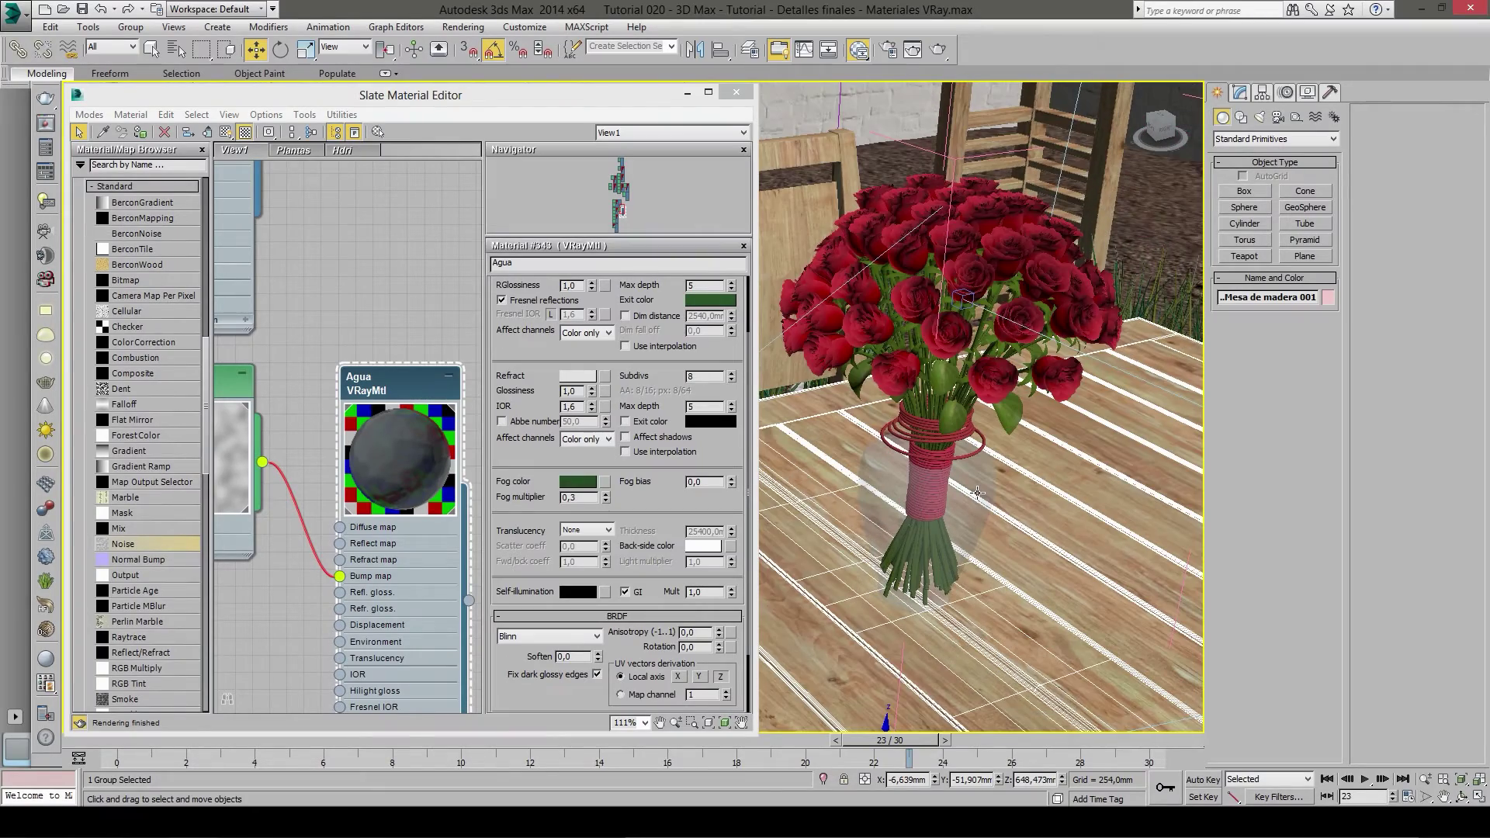
{"action": "scroll", "coordinate": [978, 492], "scroll_direction": "down", "scroll_amount": 3}
{"action": "scroll", "coordinate": [996, 509], "scroll_direction": "down", "scroll_amount": 3}
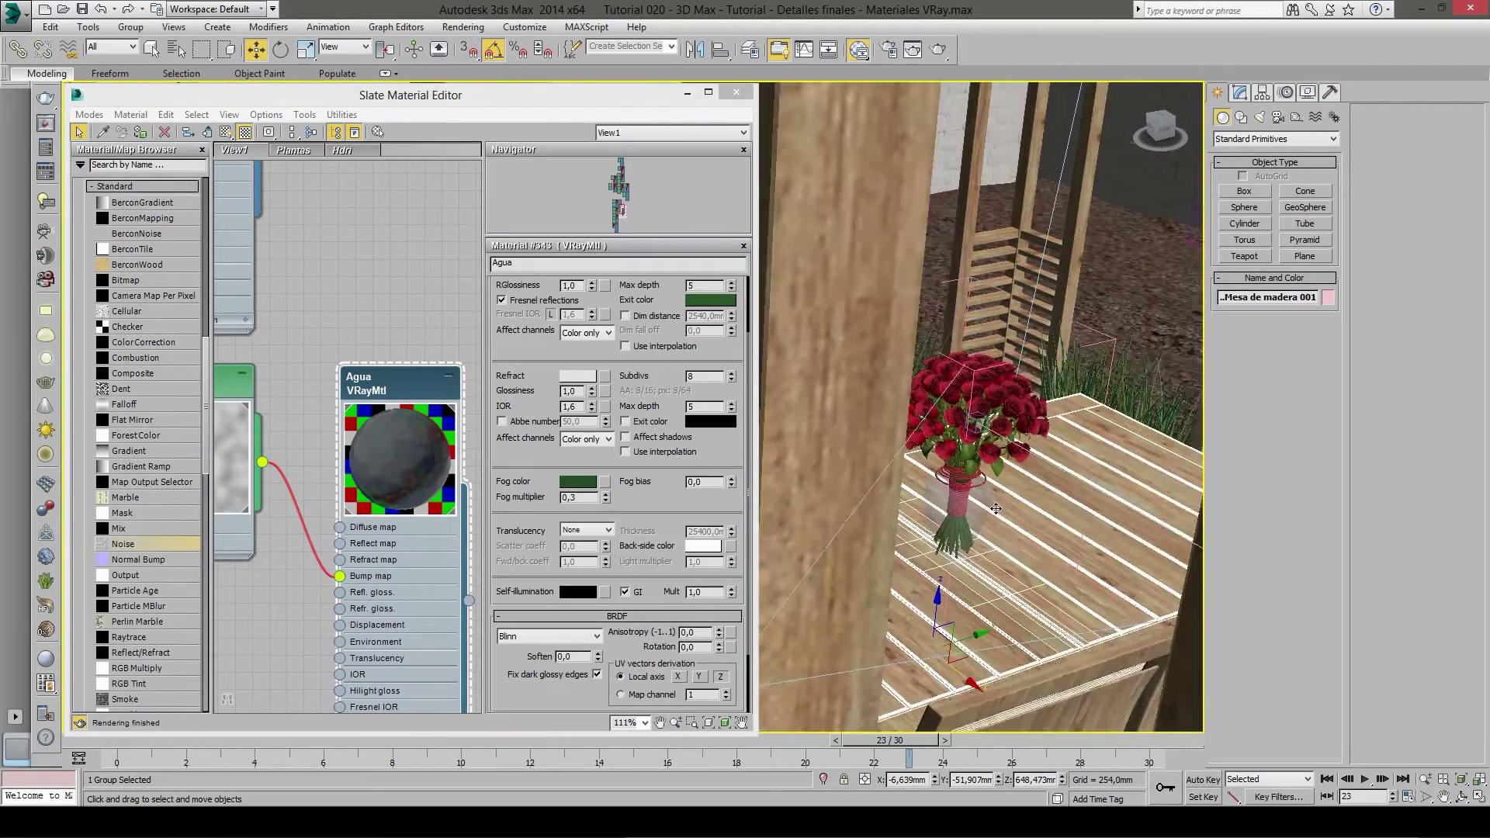
{"action": "scroll", "coordinate": [996, 508], "scroll_direction": "up", "scroll_amount": 2}
{"action": "scroll", "coordinate": [996, 508], "scroll_direction": "up", "scroll_amount": 1}
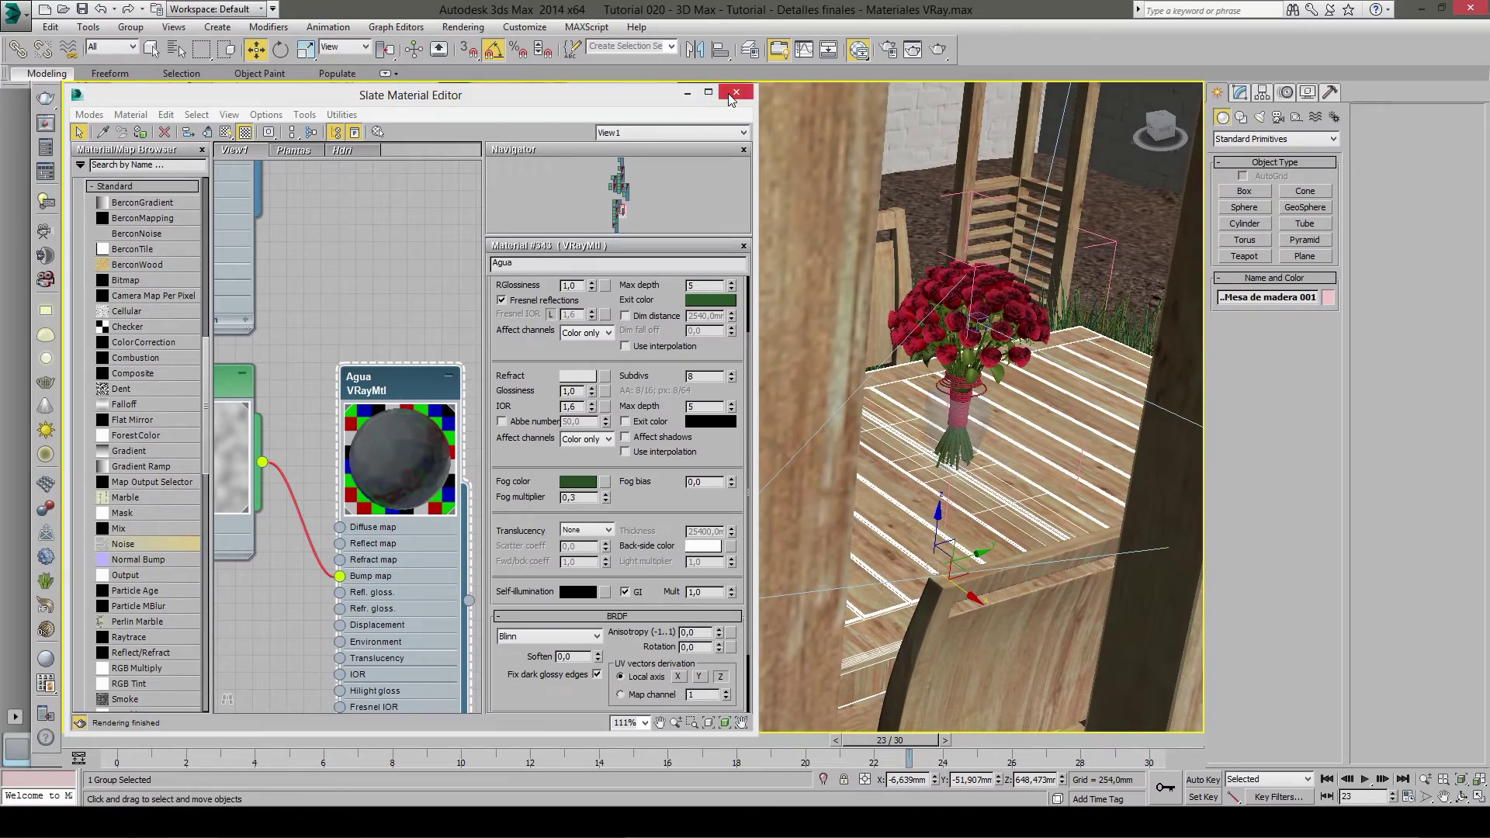
{"action": "middle_click_drag", "start_coordinate": [916, 435], "coordinate": [966, 460], "text": "alt"}
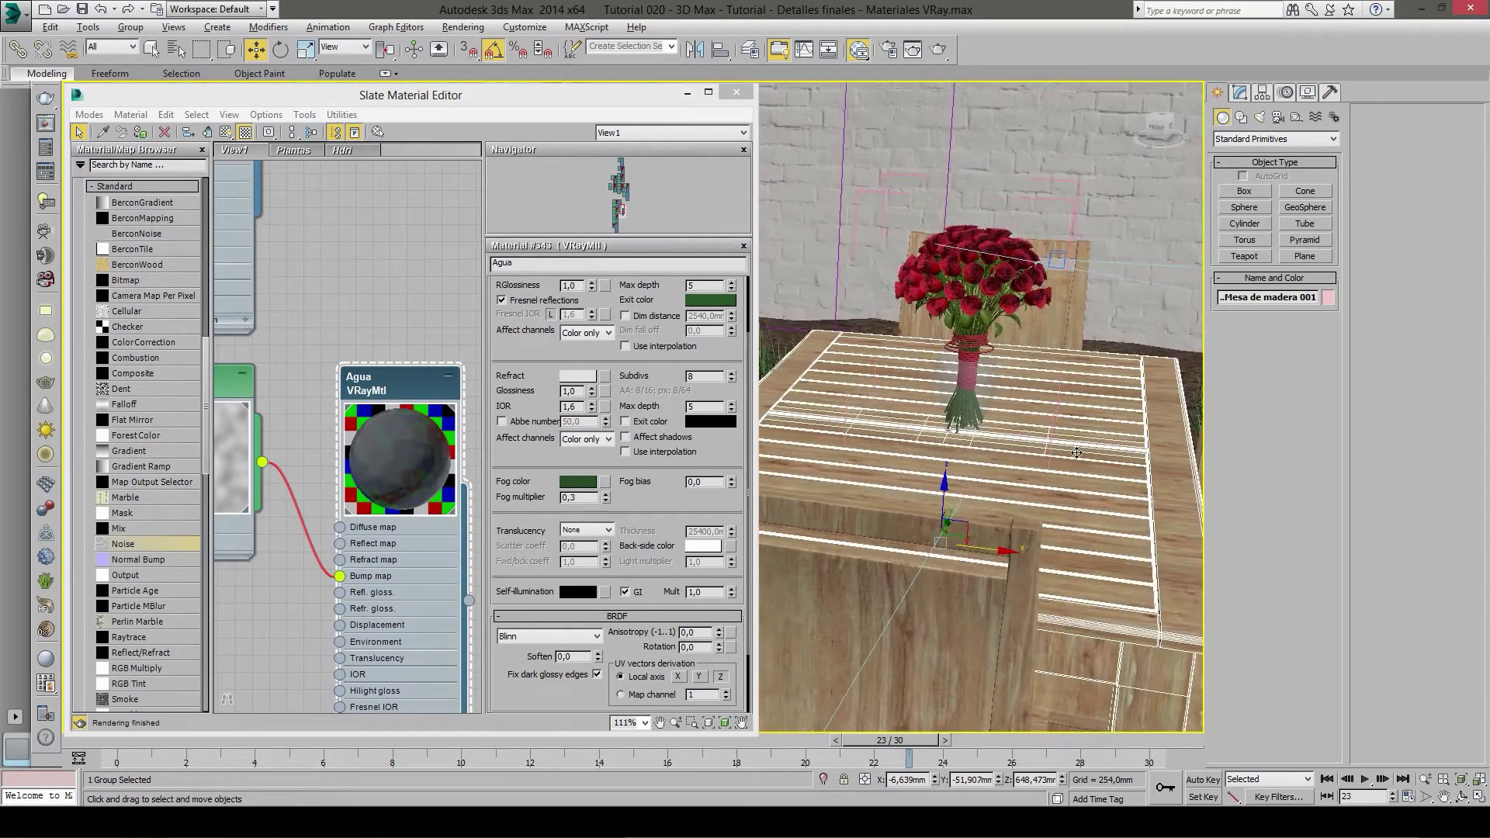
{"action": "scroll", "coordinate": [967, 461], "scroll_direction": "down", "scroll_amount": 3}
{"action": "scroll", "coordinate": [947, 489], "scroll_direction": "down", "scroll_amount": 3}
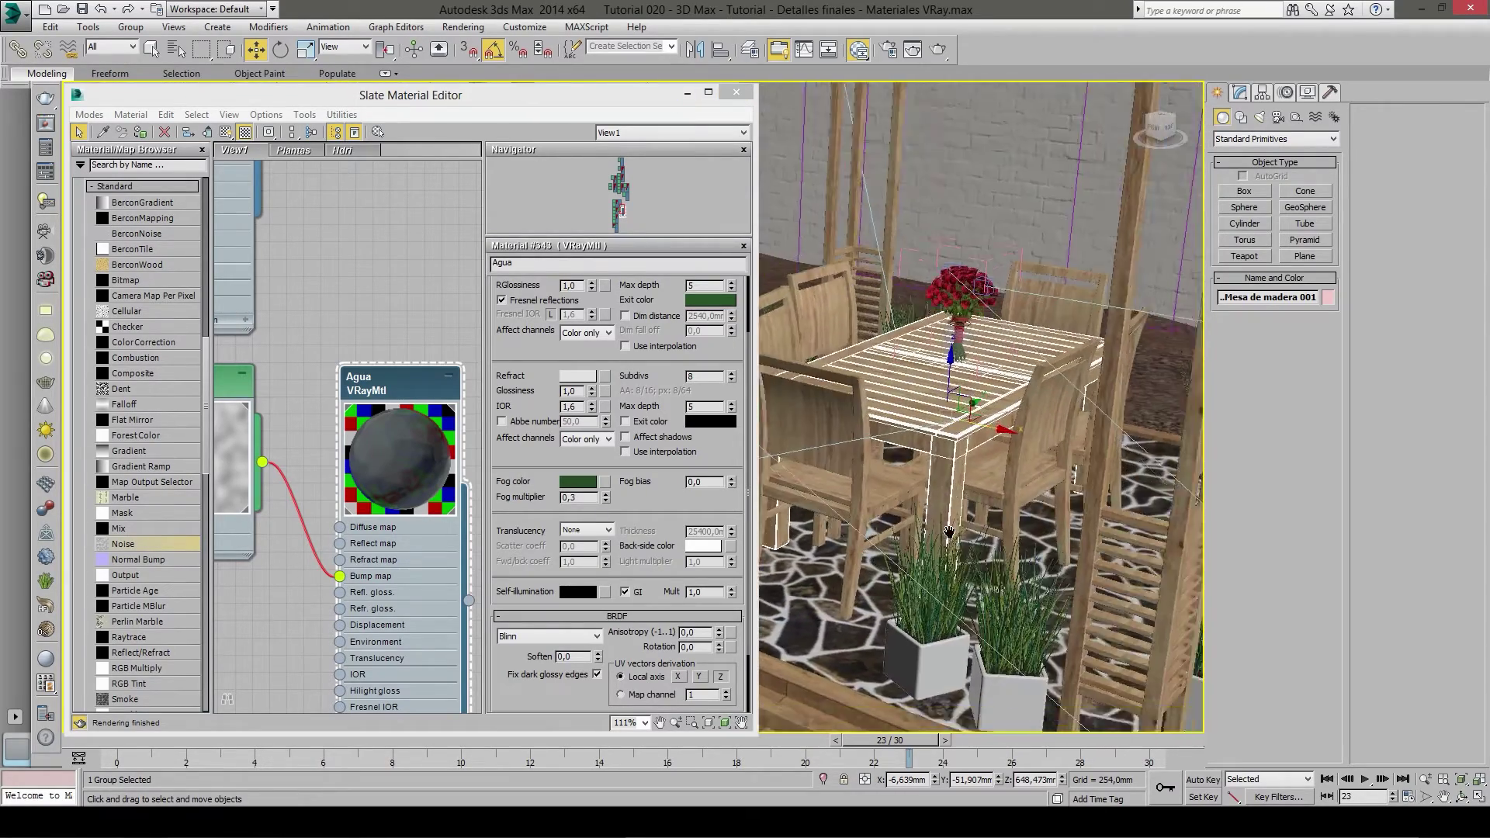
{"action": "scroll", "coordinate": [908, 527], "scroll_direction": "up", "scroll_amount": 5}
{"action": "scroll", "coordinate": [908, 526], "scroll_direction": "down", "scroll_amount": 3}
{"action": "scroll", "coordinate": [881, 538], "scroll_direction": "up", "scroll_amount": 2}
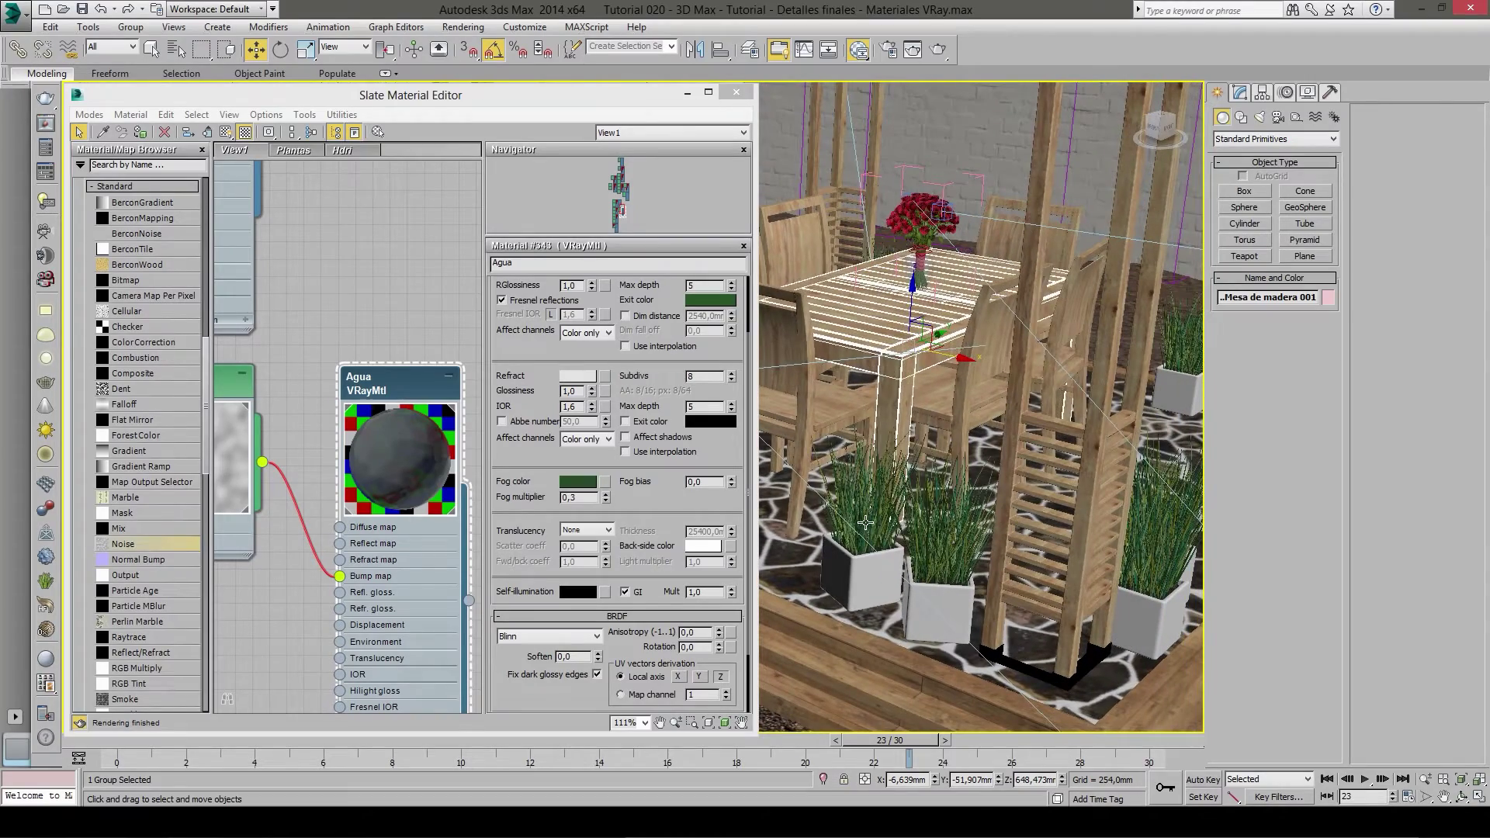
{"action": "left_click", "coordinate": [866, 522]}
{"action": "scroll", "coordinate": [900, 388], "scroll_direction": "up", "scroll_amount": 2}
{"action": "left_click", "coordinate": [908, 256]}
{"action": "scroll", "coordinate": [916, 307], "scroll_direction": "up", "scroll_amount": 2}
{"action": "middle_click_drag", "start_coordinate": [917, 308], "coordinate": [932, 388], "text": "alt"}
{"action": "scroll", "coordinate": [931, 389], "scroll_direction": "down", "scroll_amount": 2}
{"action": "scroll", "coordinate": [935, 452], "scroll_direction": "up", "scroll_amount": 3}
{"action": "mouse_move", "coordinate": [935, 451]}
{"action": "middle_mouse_down", "text": "alt"}
{"action": "mouse_move", "coordinate": [959, 444]}
{"action": "mouse_move", "coordinate": [934, 362]}
{"action": "middle_mouse_up", "text": "alt"}
{"action": "scroll", "coordinate": [959, 445], "scroll_direction": "down", "scroll_amount": 3}
{"action": "scroll", "coordinate": [958, 445], "scroll_direction": "down", "scroll_amount": 2}
{"action": "scroll", "coordinate": [958, 445], "scroll_direction": "down", "scroll_amount": 2}
{"action": "scroll", "coordinate": [934, 361], "scroll_direction": "up", "scroll_amount": 5}
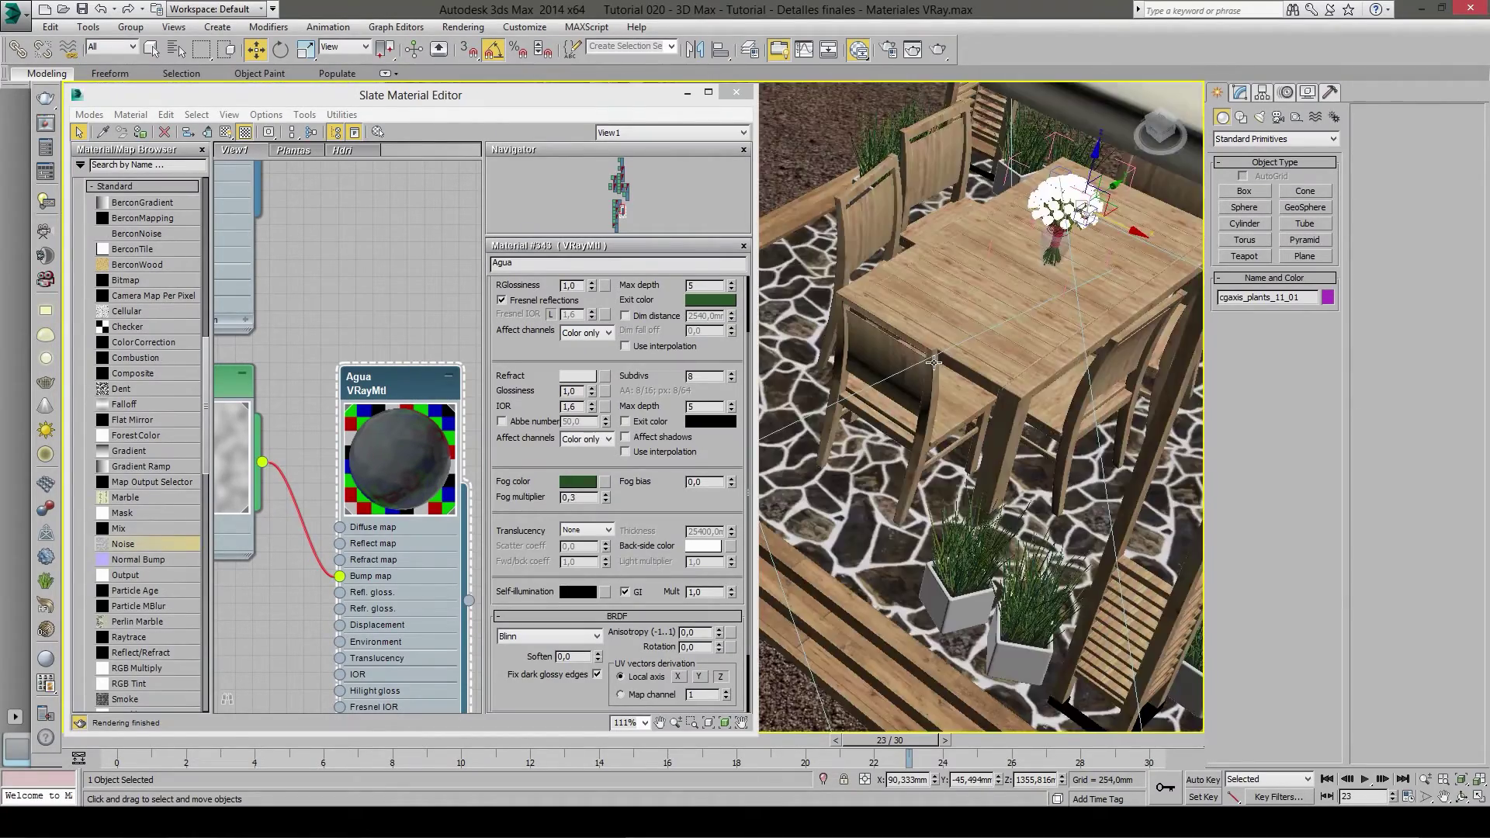
{"action": "scroll", "coordinate": [934, 362], "scroll_direction": "up", "scroll_amount": 3}
{"action": "left_click", "coordinate": [889, 390]}
{"action": "middle_click_drag", "start_coordinate": [889, 390], "coordinate": [895, 443], "text": "alt"}
{"action": "scroll", "coordinate": [895, 443], "scroll_direction": "up", "scroll_amount": 2}
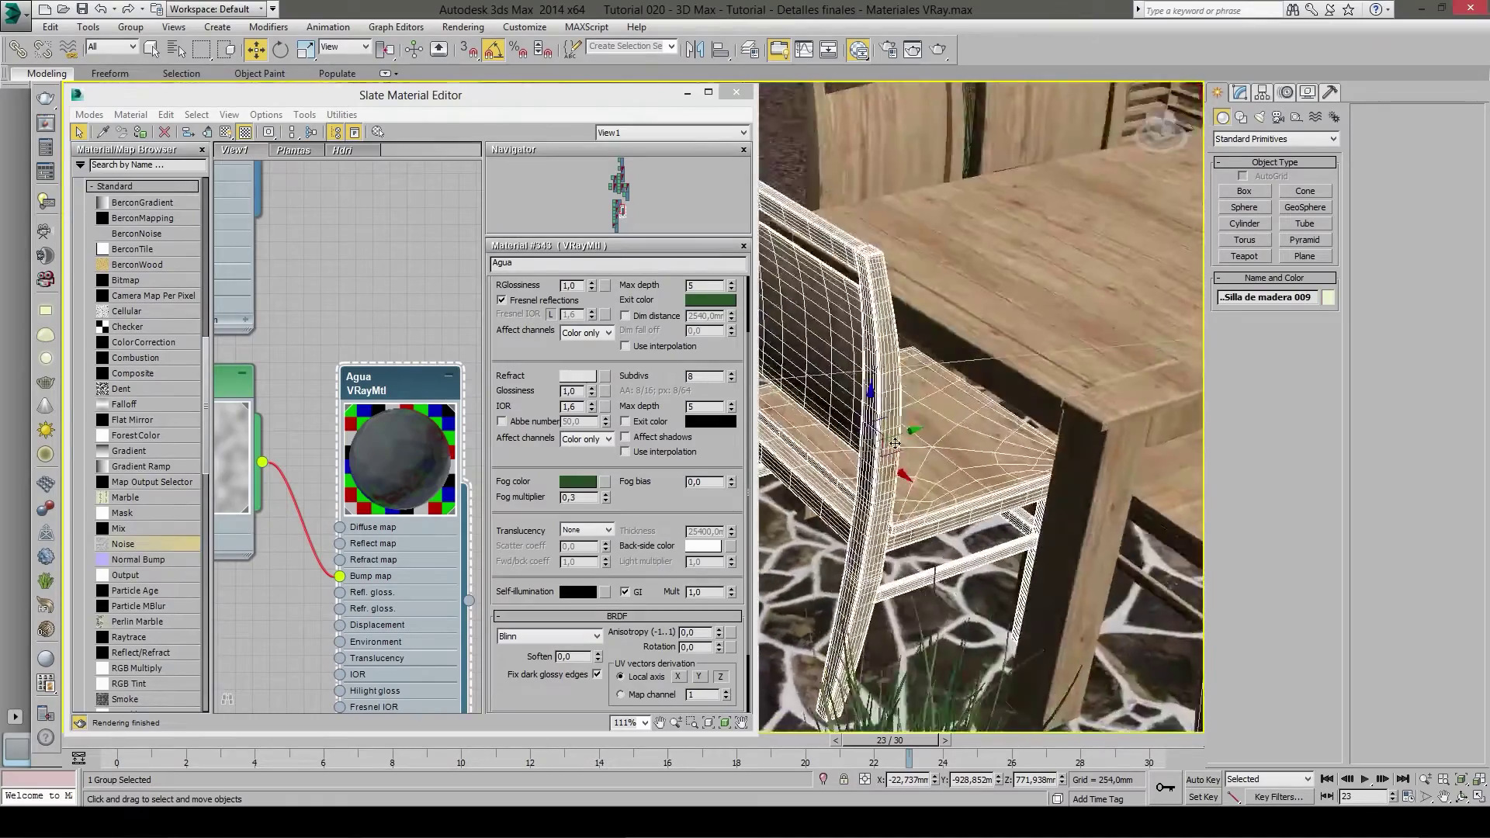
{"action": "scroll", "coordinate": [895, 443], "scroll_direction": "down", "scroll_amount": 3}
{"action": "scroll", "coordinate": [895, 443], "scroll_direction": "down", "scroll_amount": 3}
{"action": "scroll", "coordinate": [1051, 391], "scroll_direction": "down", "scroll_amount": 2}
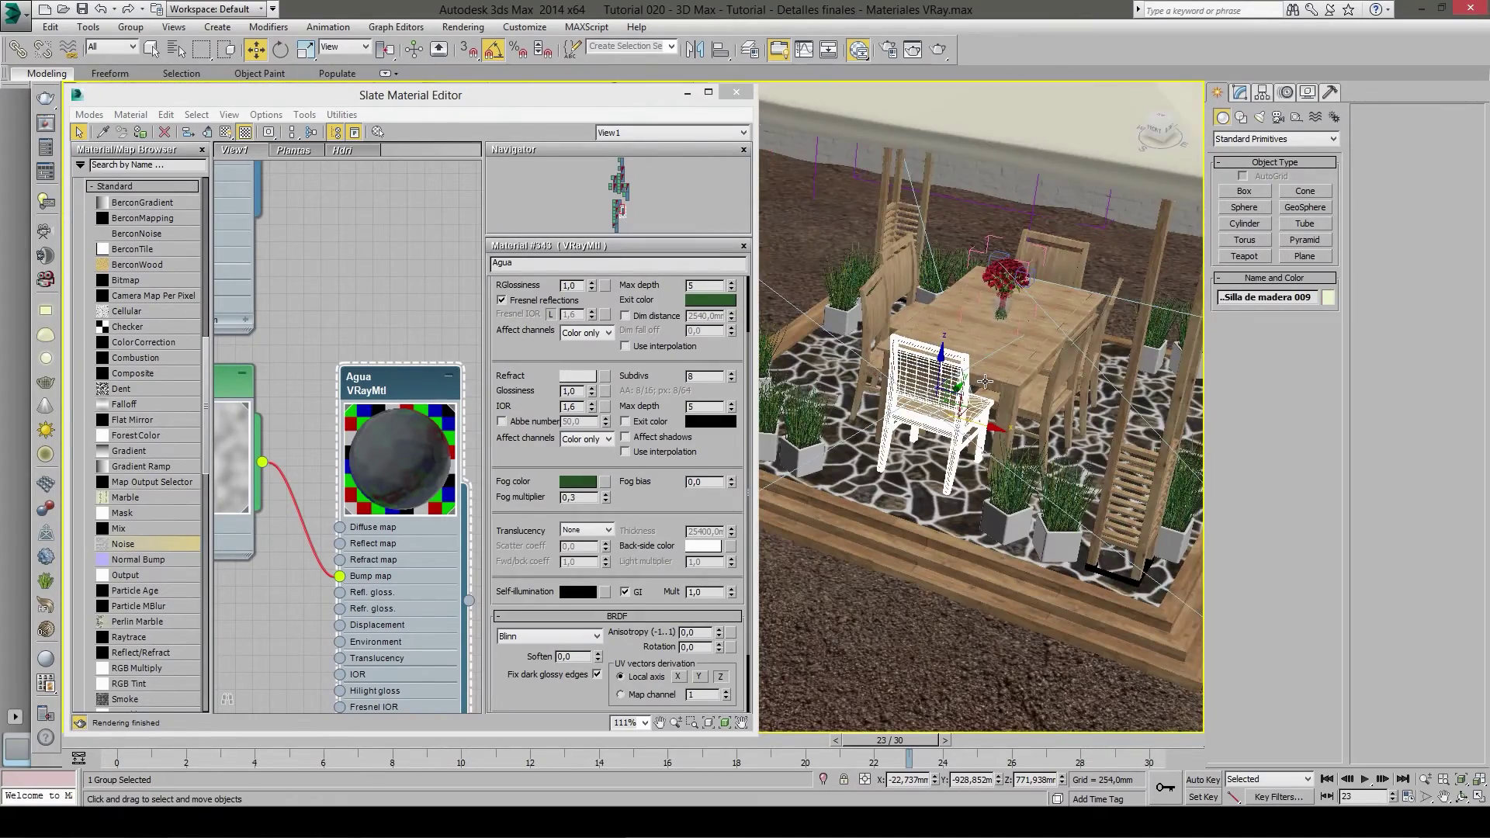
{"action": "scroll", "coordinate": [985, 382], "scroll_direction": "up", "scroll_amount": 3}
{"action": "left_click", "coordinate": [738, 93]}
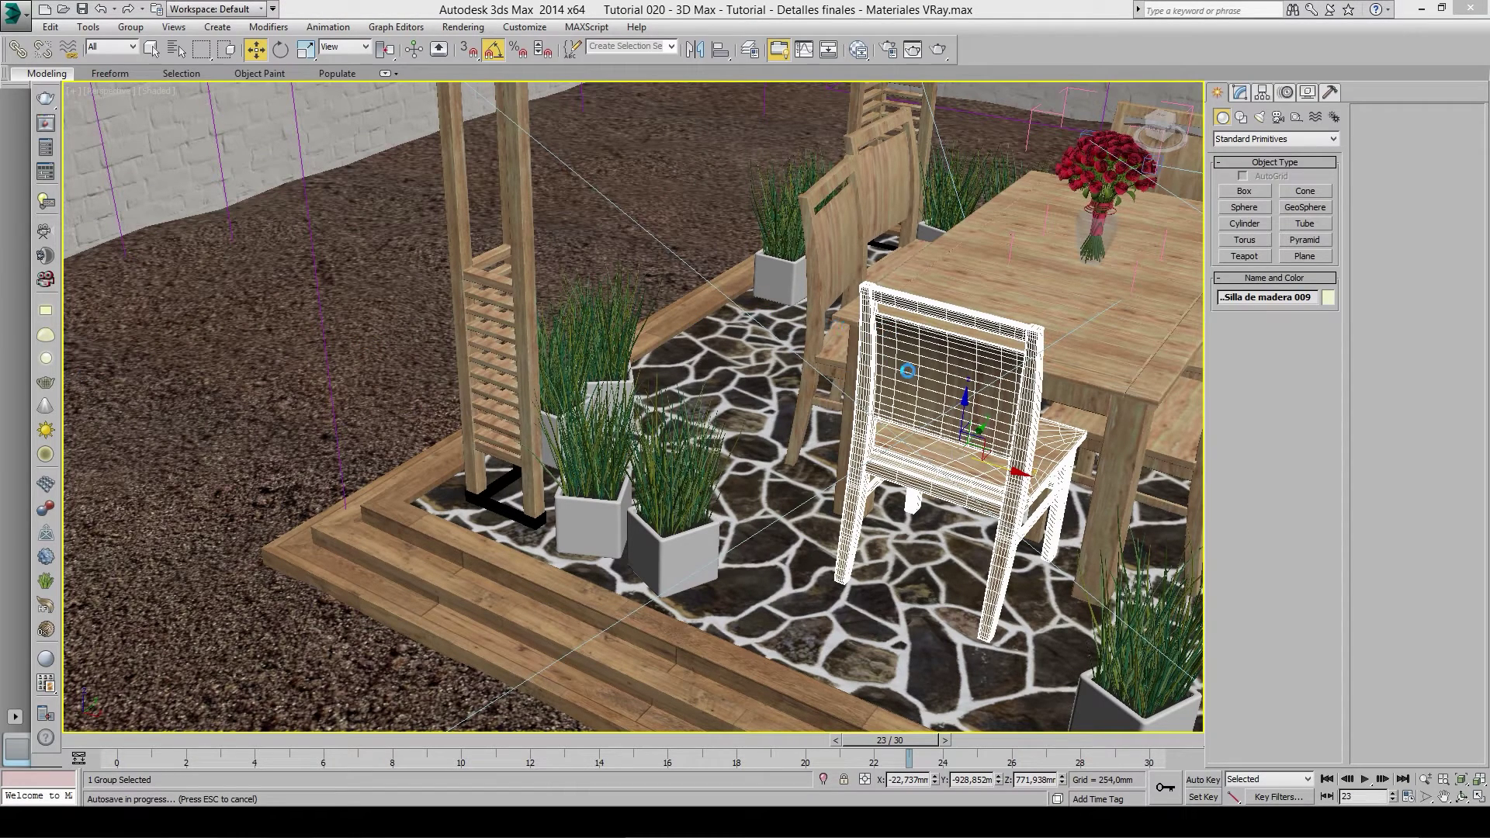
- Select the flower vase and close the open Rosas florero group
{"action": "middle_click_drag", "start_coordinate": [909, 373], "coordinate": [703, 386]}
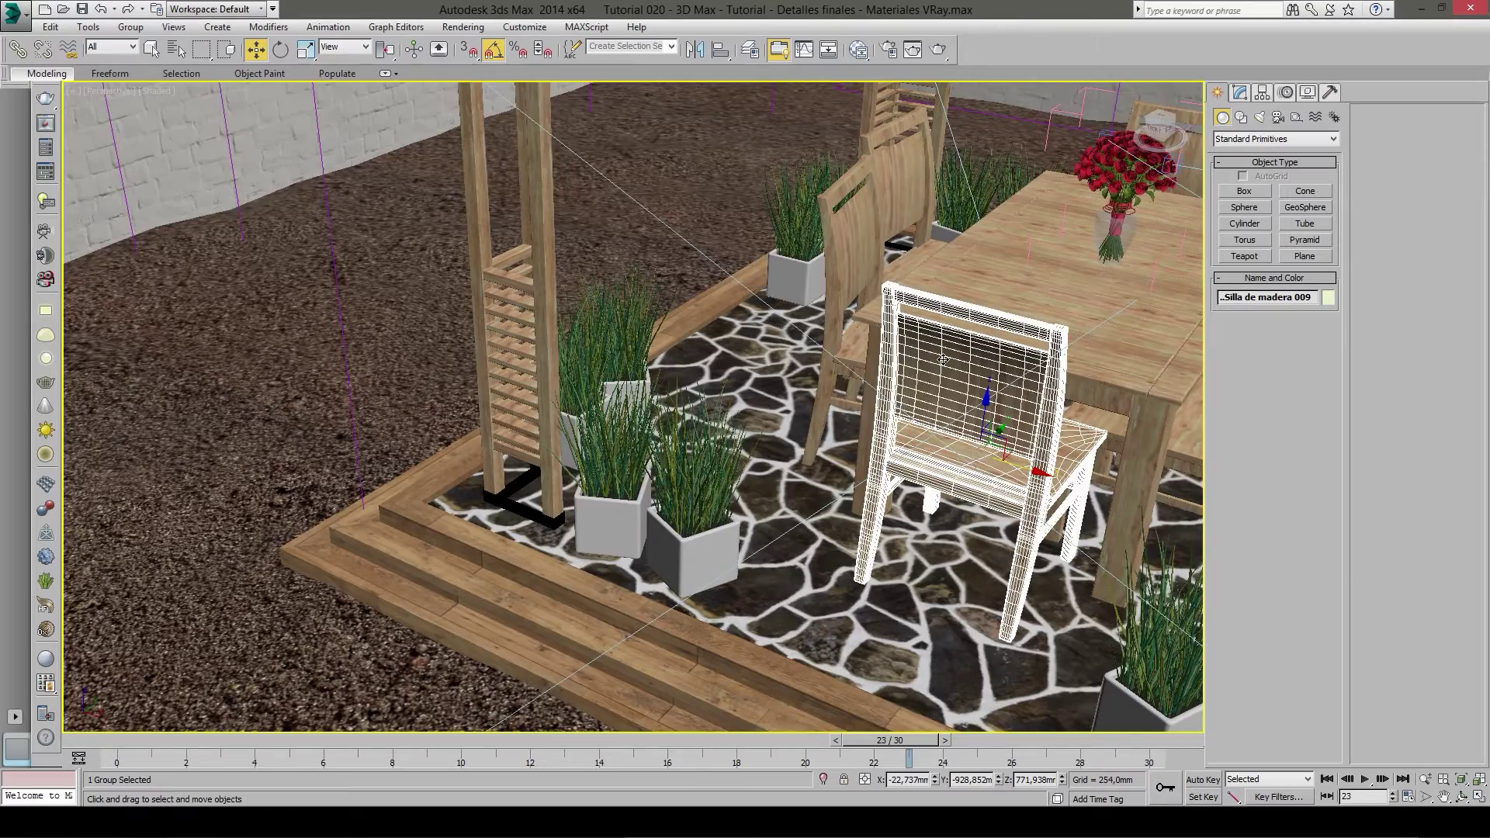
{"action": "scroll", "coordinate": [702, 386], "scroll_direction": "down", "scroll_amount": 3}
{"action": "left_click", "coordinate": [920, 268]}
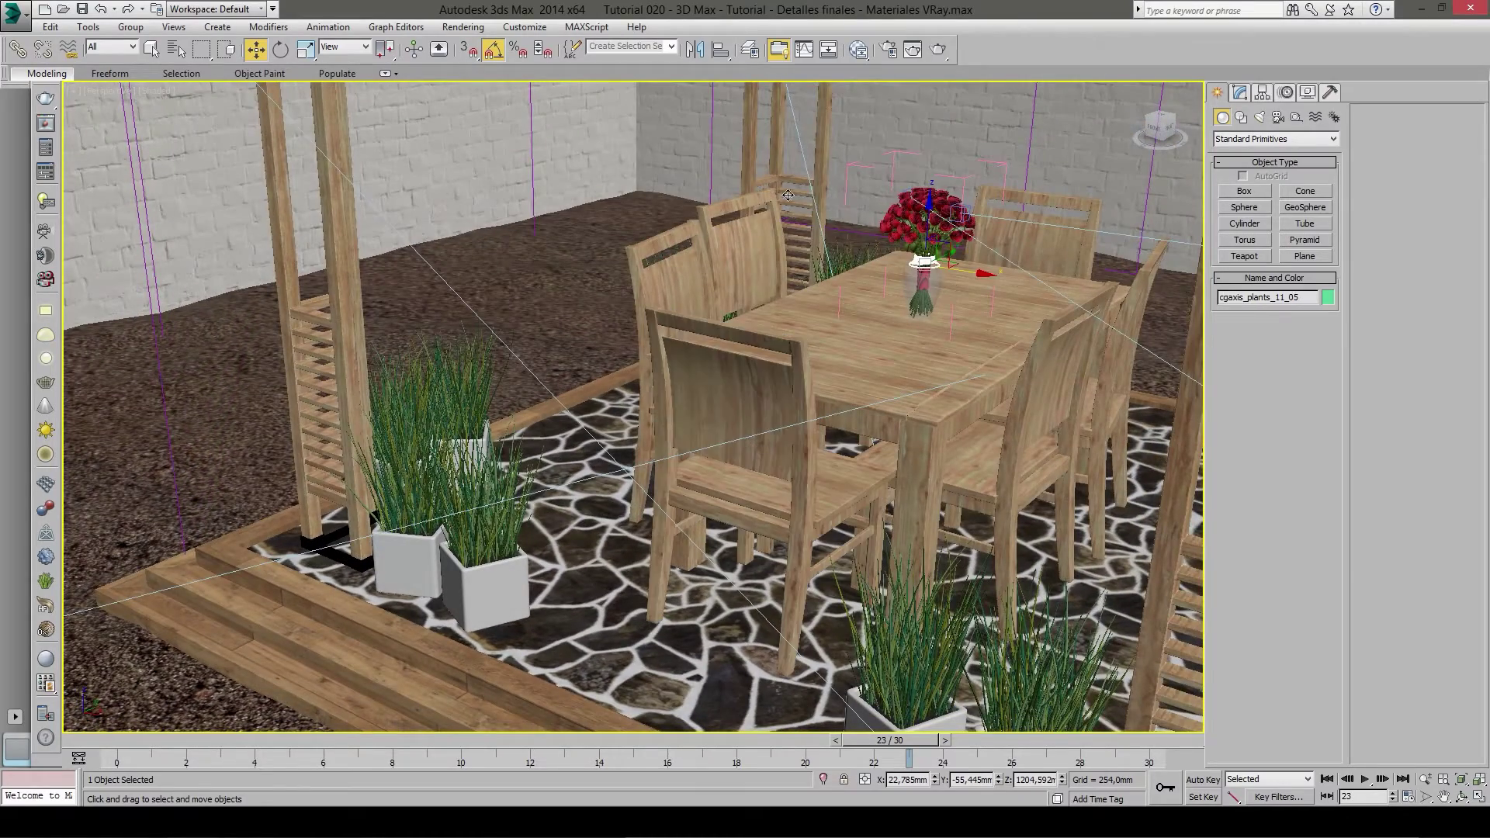
{"action": "left_click", "coordinate": [130, 26]}
{"action": "left_click", "coordinate": [143, 97]}
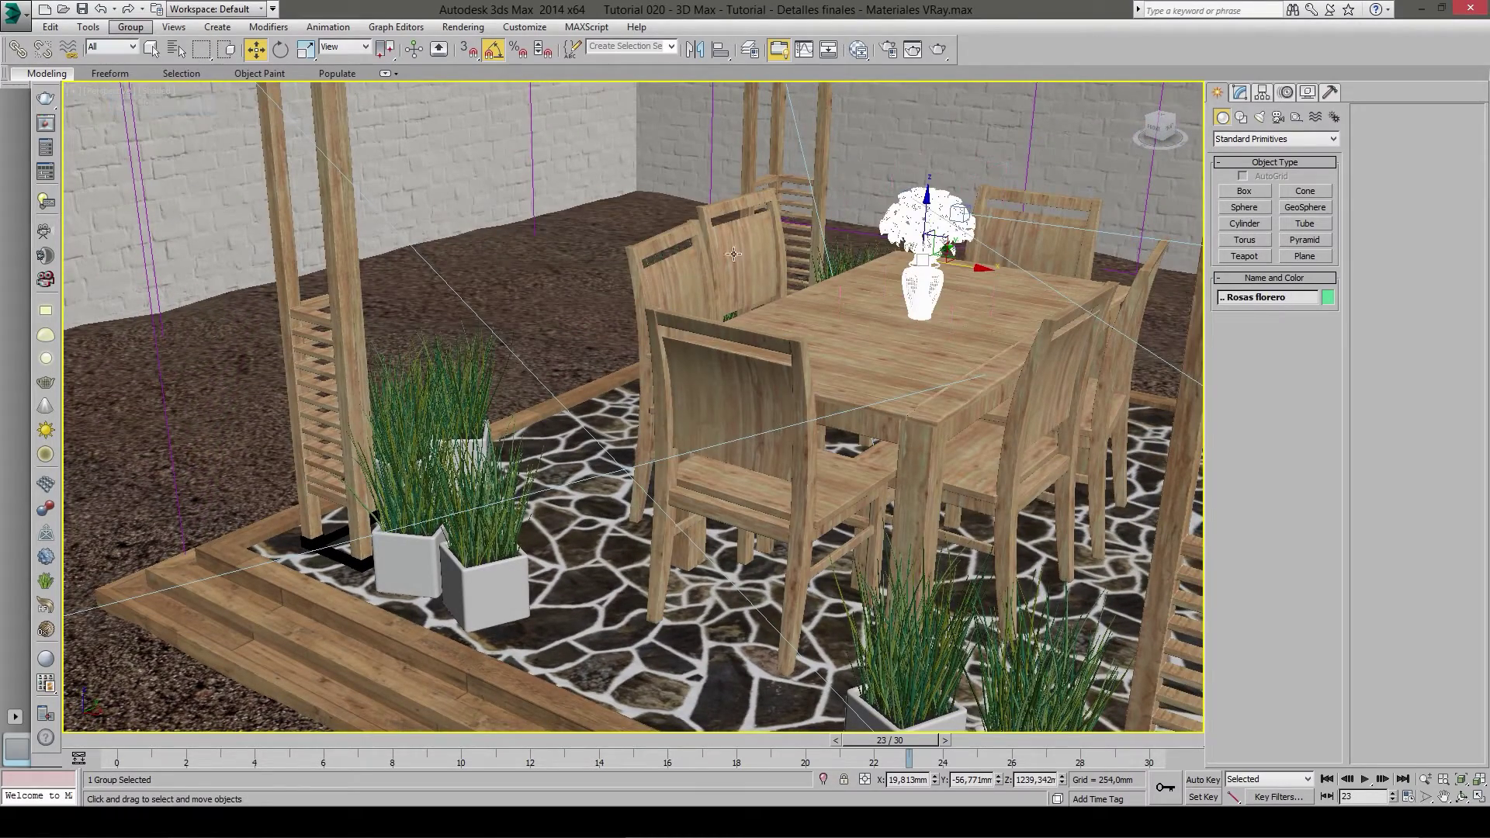
- Select the vase together with the roses and ungroup the roses
{"action": "left_click", "coordinate": [907, 293]}
{"action": "scroll", "coordinate": [913, 272], "scroll_direction": "up", "scroll_amount": 2}
{"action": "scroll", "coordinate": [914, 274], "scroll_direction": "up", "scroll_amount": 1}
{"action": "scroll", "coordinate": [914, 280], "scroll_direction": "up", "scroll_amount": 2}
{"action": "scroll", "coordinate": [912, 308], "scroll_direction": "up", "scroll_amount": 1}
{"action": "scroll", "coordinate": [912, 308], "scroll_direction": "up", "scroll_amount": 1}
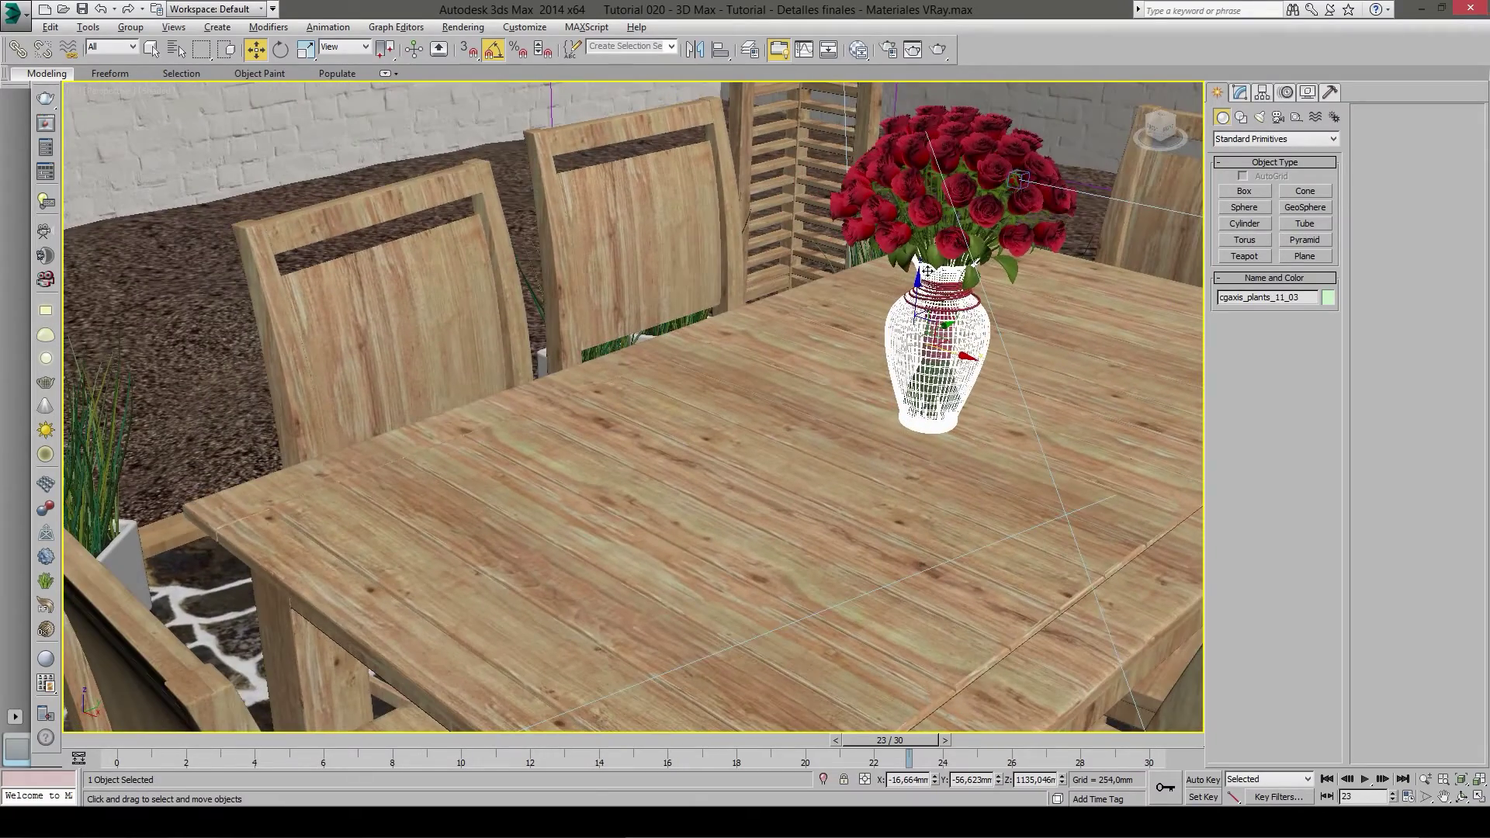
{"action": "left_click", "coordinate": [922, 237], "text": "ctrl"}
{"action": "left_click", "coordinate": [121, 28]}
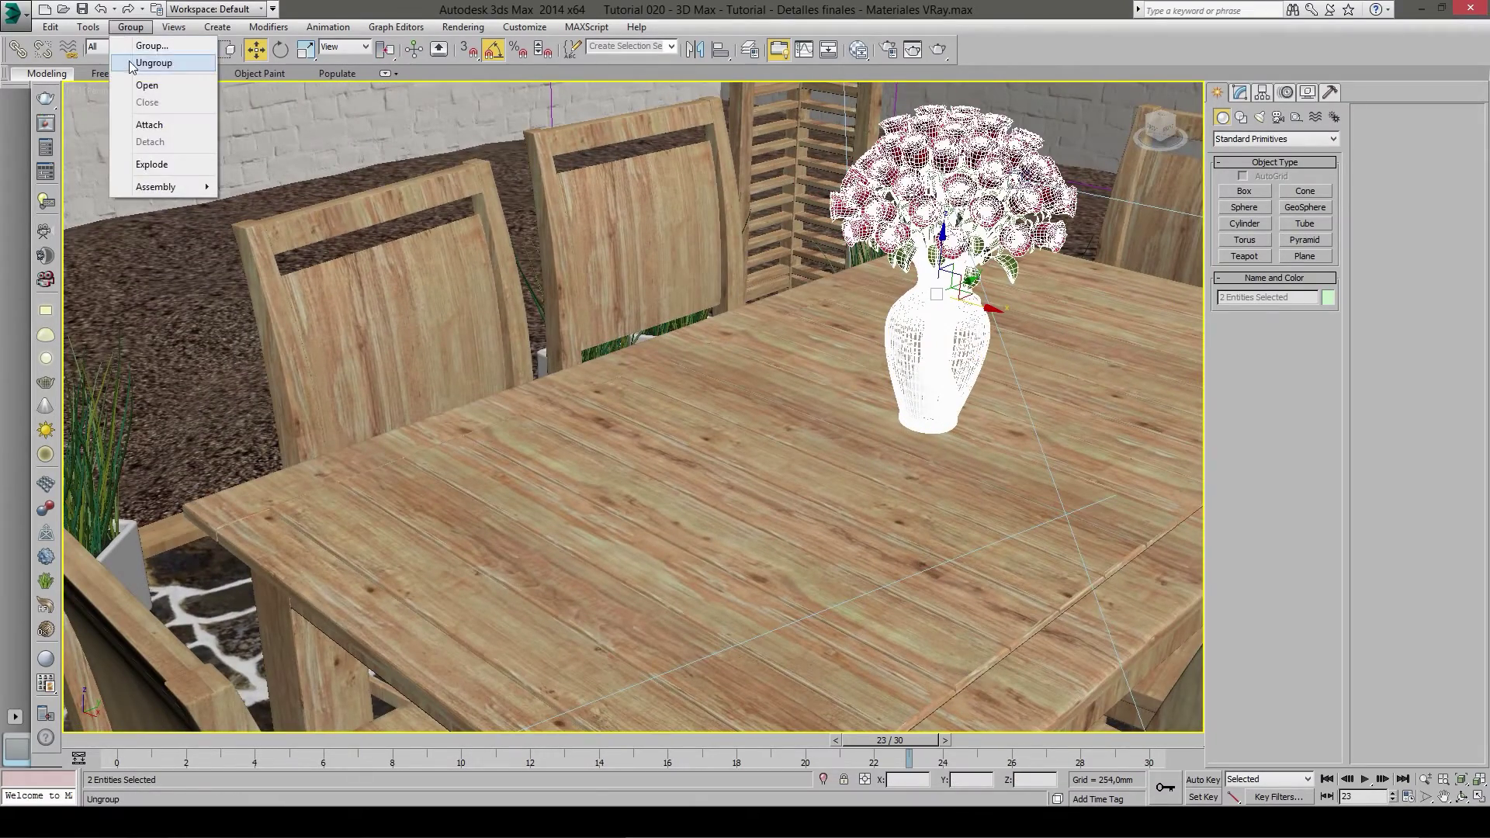
{"action": "left_click", "coordinate": [153, 64]}
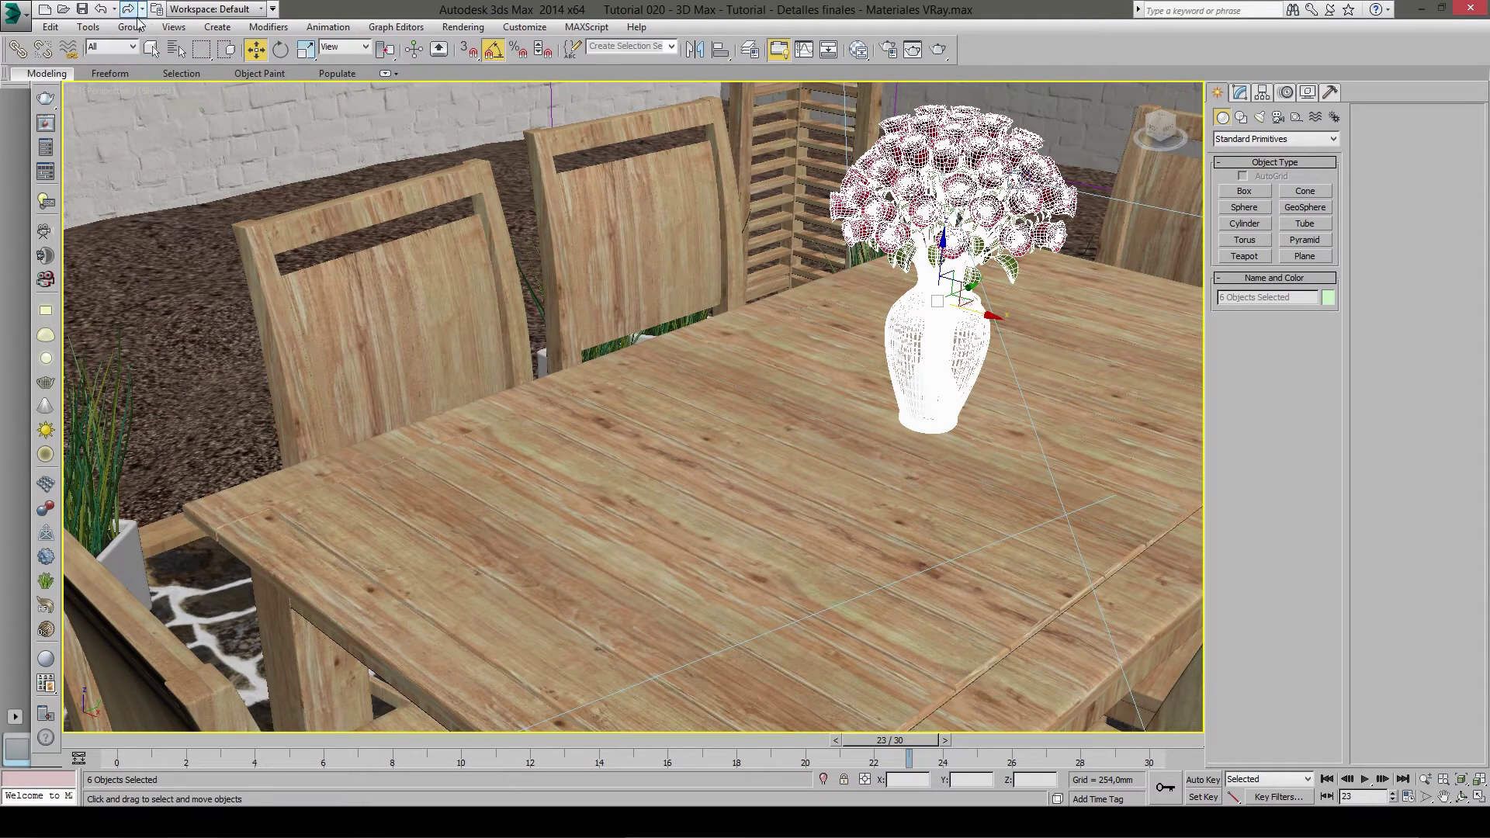
- Group the vase and roses as '.. Florero rosas' and select chair group Silla de madera 009
{"action": "left_click", "coordinate": [130, 27]}
{"action": "left_click", "coordinate": [147, 44]}
{"action": "type", "text": ".. Florero ro"}
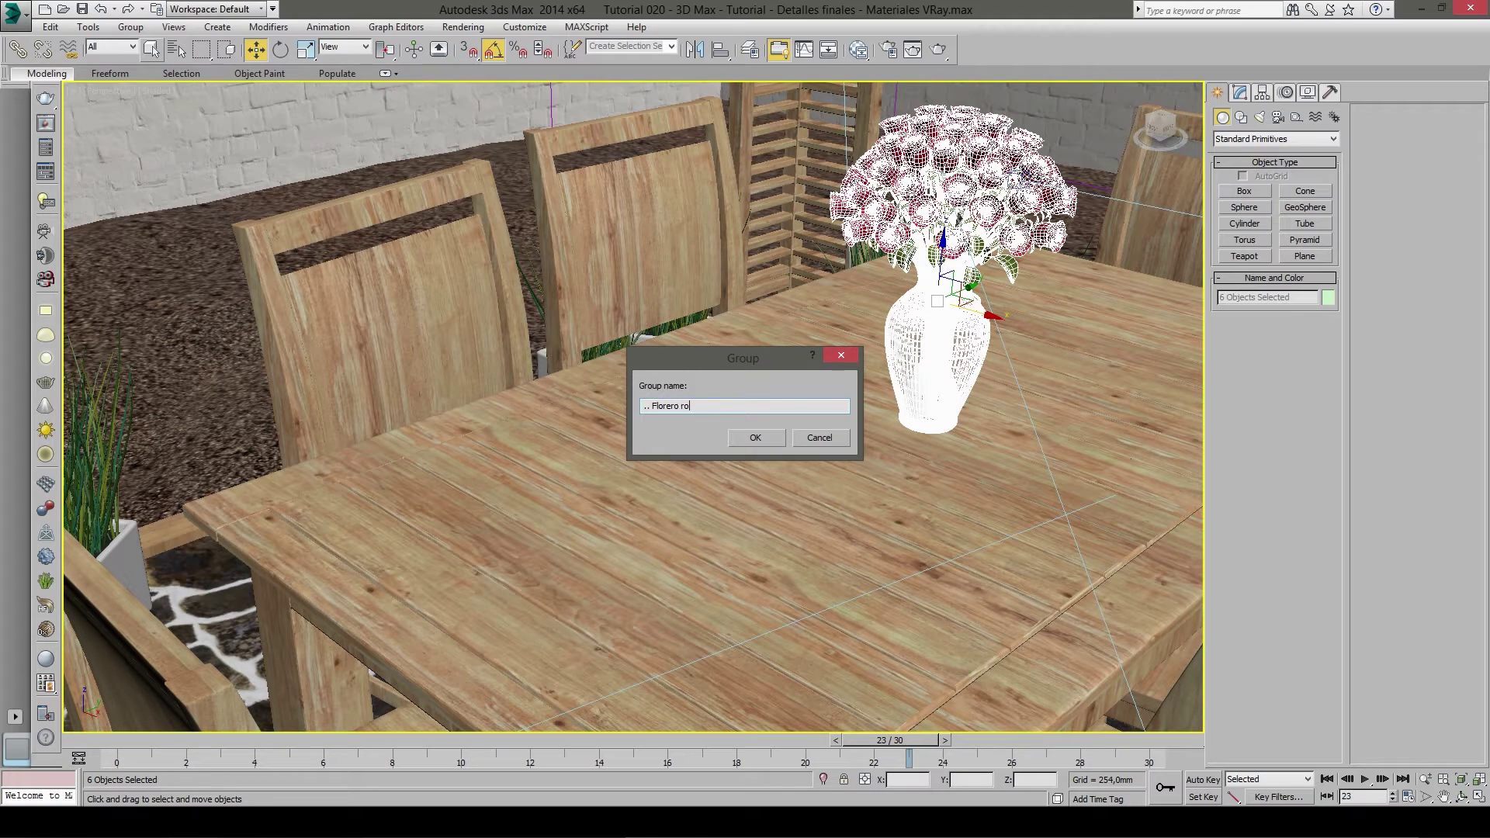
{"action": "key", "text": "Return"}
{"action": "mouse_move", "coordinate": [388, 427]}
{"action": "middle_mouse_down", "text": "alt"}
{"action": "mouse_move", "coordinate": [427, 373]}
{"action": "mouse_move", "coordinate": [443, 399]}
{"action": "mouse_move", "coordinate": [521, 420]}
{"action": "mouse_move", "coordinate": [515, 359]}
{"action": "mouse_move", "coordinate": [433, 416]}
{"action": "middle_mouse_up", "text": "alt"}
{"action": "left_click", "coordinate": [433, 417]}
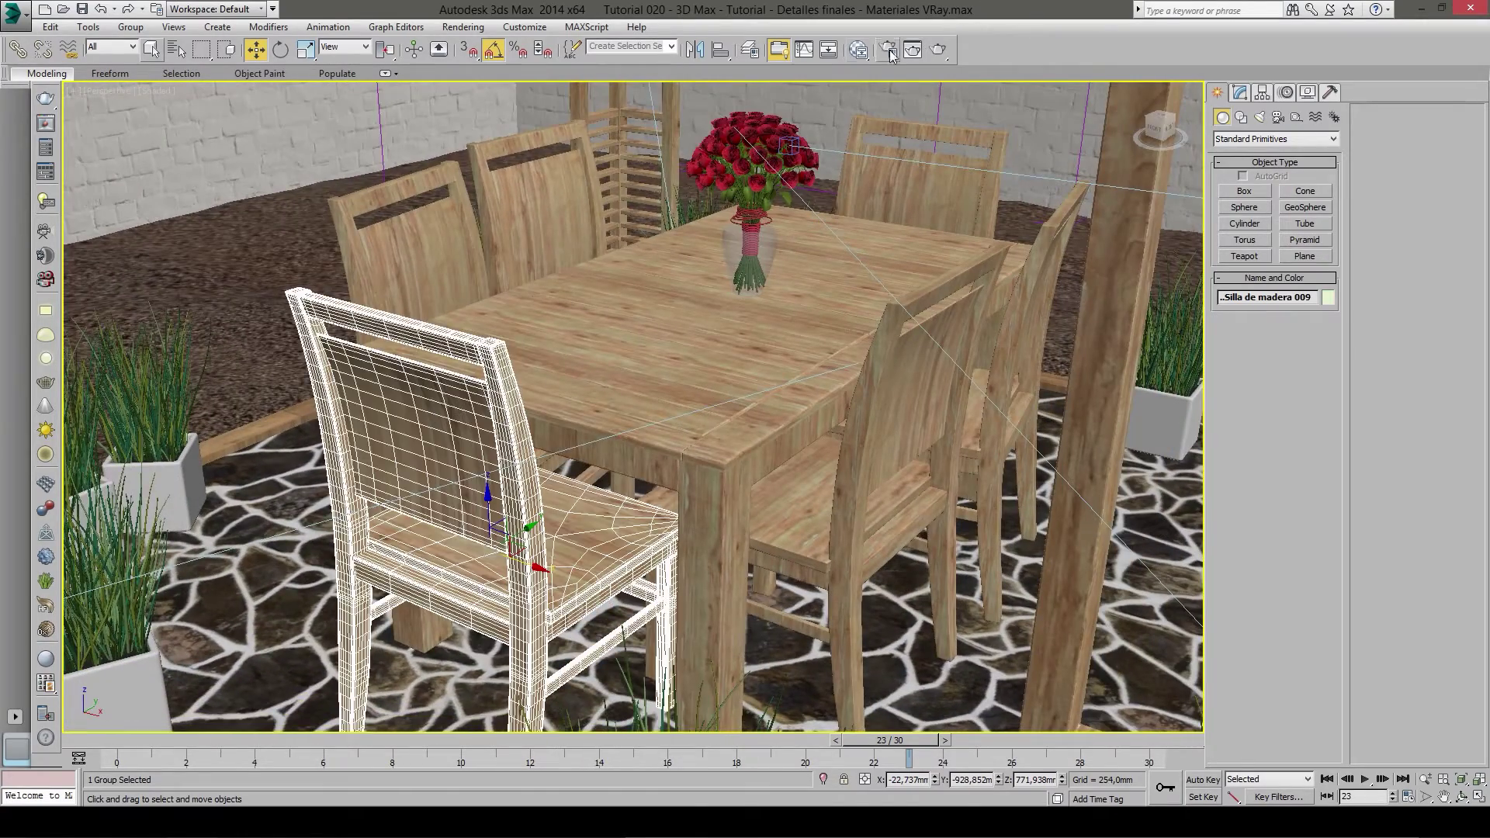
- Ungroup the Silla de madera 009 chair into its separate parts
{"action": "left_click", "coordinate": [859, 49]}
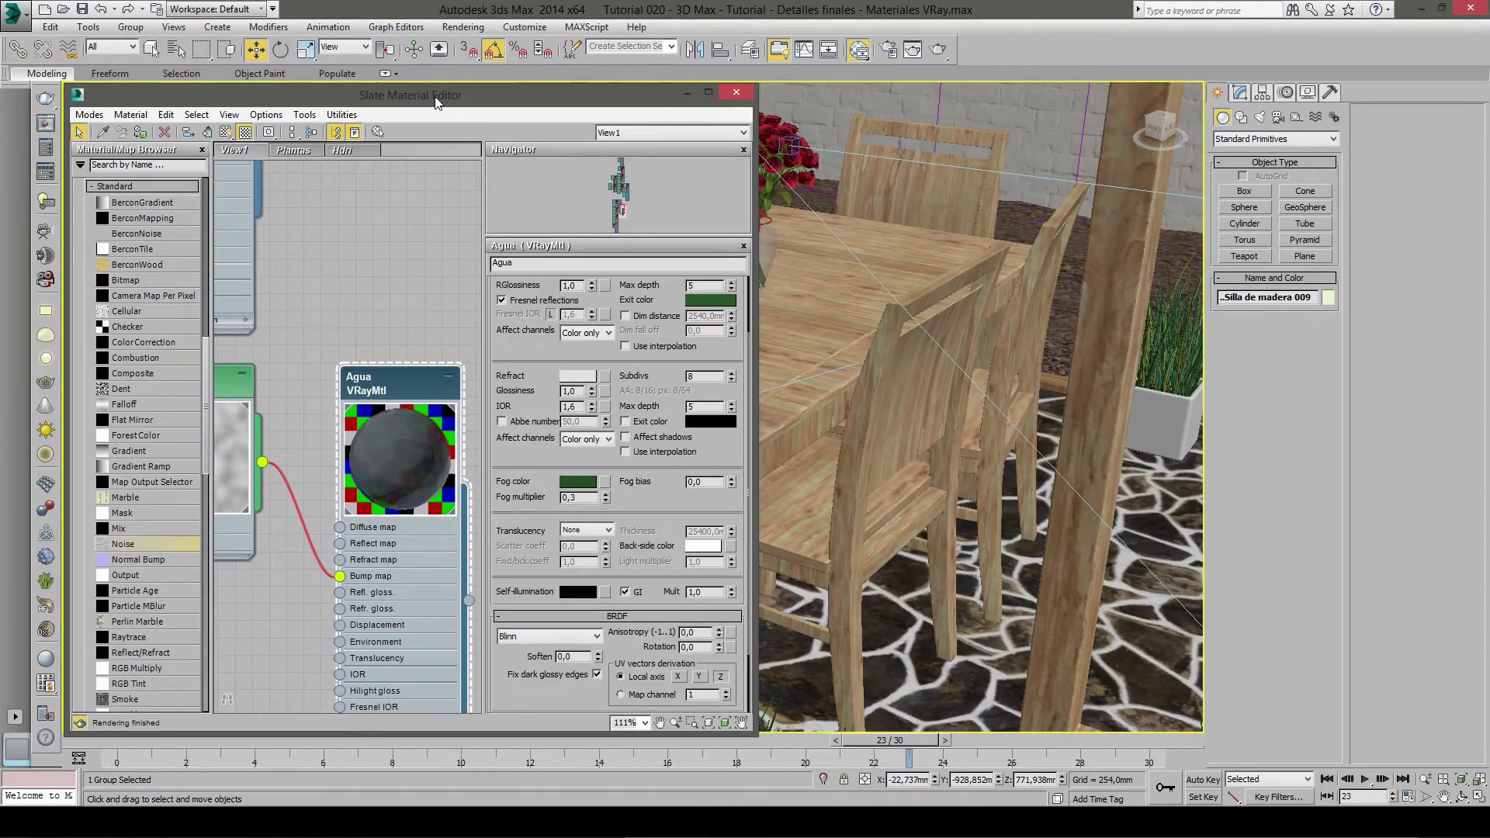
{"action": "mouse_move", "coordinate": [841, 335]}
{"action": "middle_mouse_down", "text": "alt"}
{"action": "mouse_move", "coordinate": [978, 388]}
{"action": "mouse_move", "coordinate": [1019, 390]}
{"action": "mouse_move", "coordinate": [1008, 373]}
{"action": "mouse_move", "coordinate": [1035, 386]}
{"action": "middle_mouse_up", "text": "alt"}
{"action": "scroll", "coordinate": [1028, 407], "scroll_direction": "up", "scroll_amount": 2}
{"action": "left_click", "coordinate": [1240, 92]}
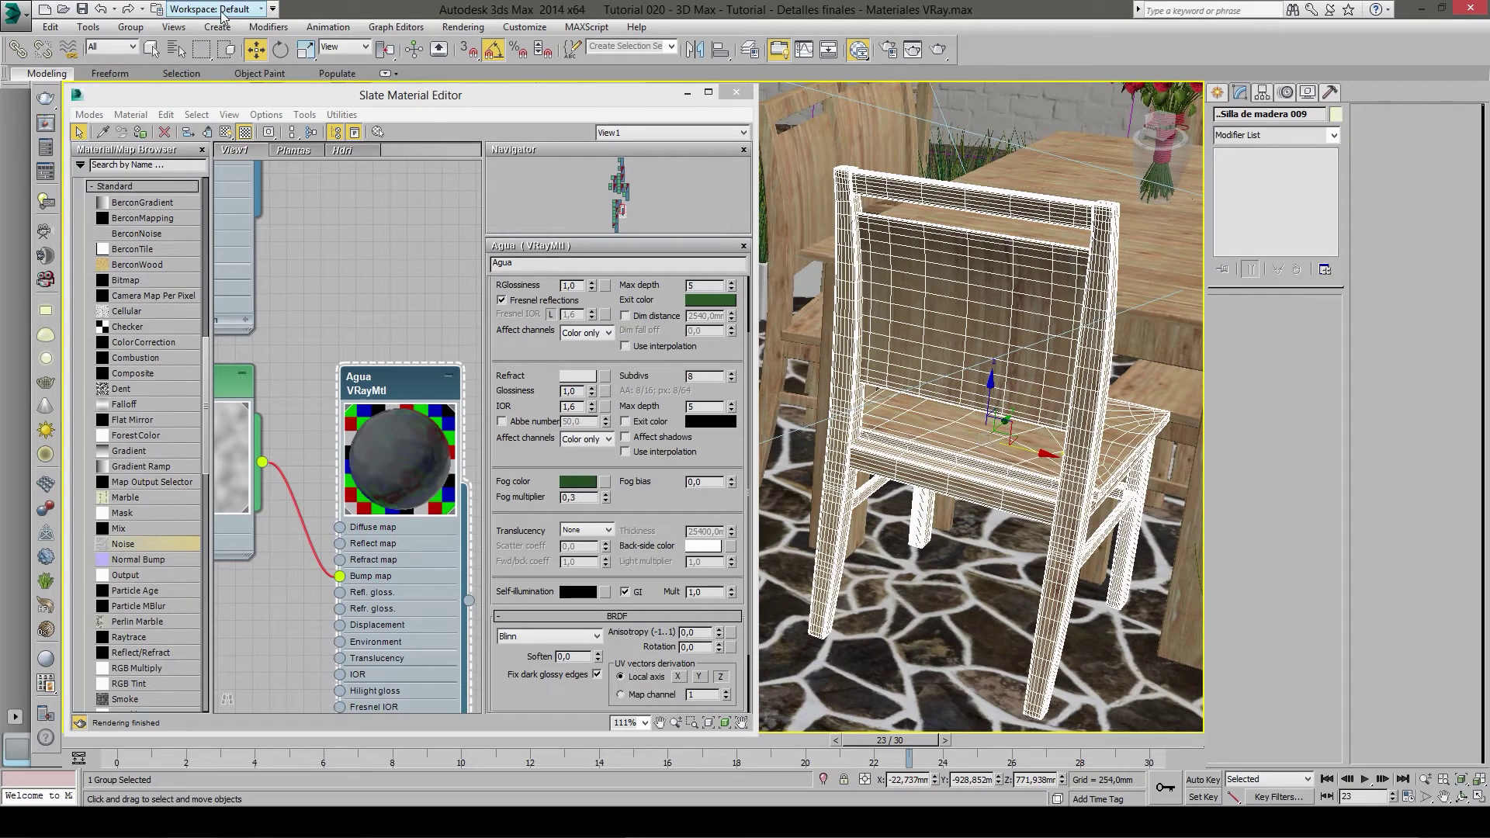
{"action": "left_click", "coordinate": [130, 27]}
{"action": "left_click", "coordinate": [137, 63]}
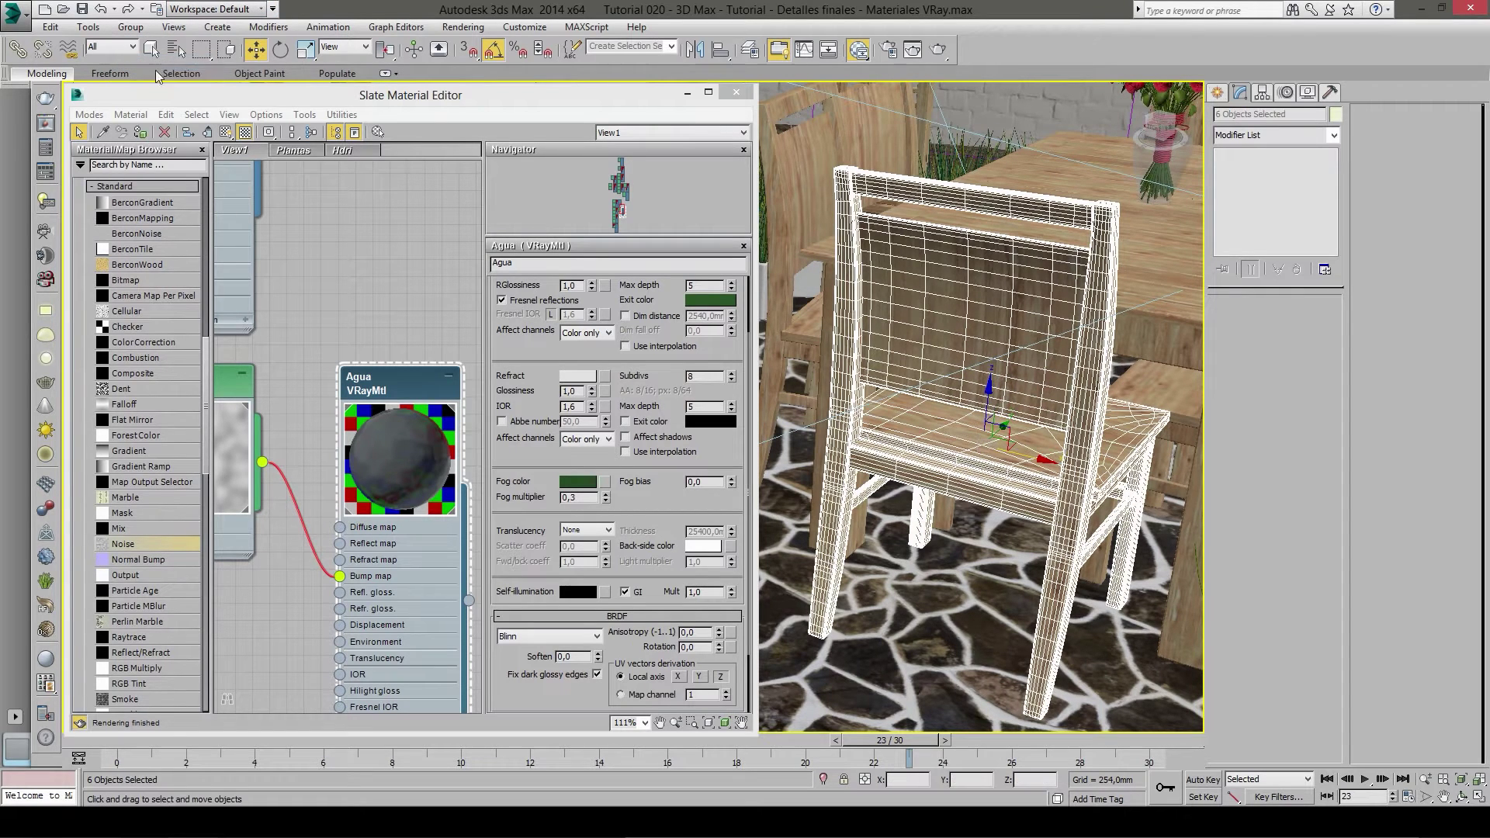
- Select the chair-back slats to show their Box UVW Map and edit its length field
{"action": "left_click", "coordinate": [960, 322]}
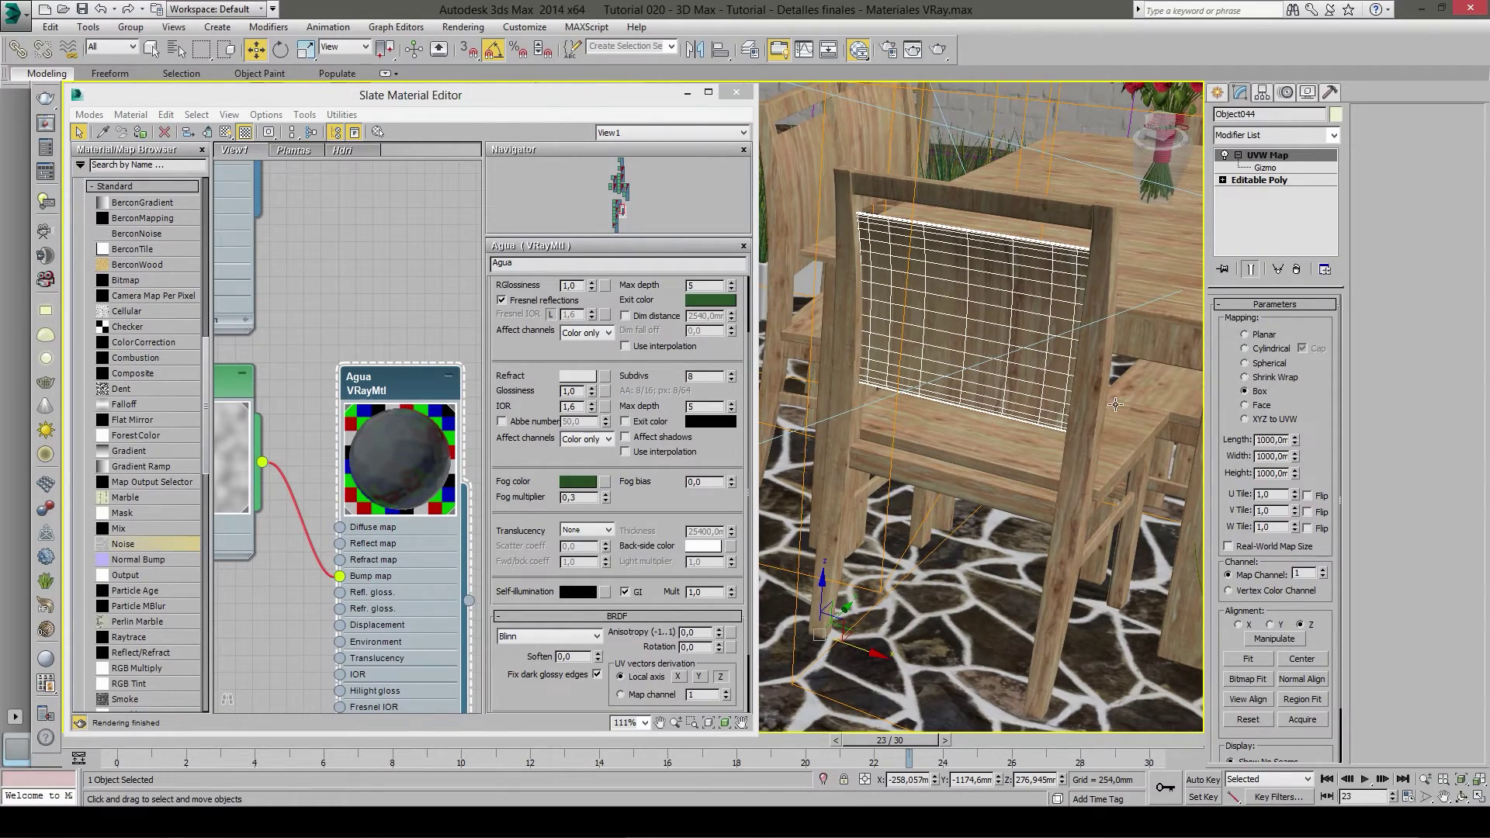
{"action": "scroll", "coordinate": [1088, 398], "scroll_direction": "down", "scroll_amount": 2}
{"action": "scroll", "coordinate": [1087, 398], "scroll_direction": "down", "scroll_amount": 2}
{"action": "middle_click_drag", "start_coordinate": [1087, 397], "coordinate": [1110, 388], "text": "alt"}
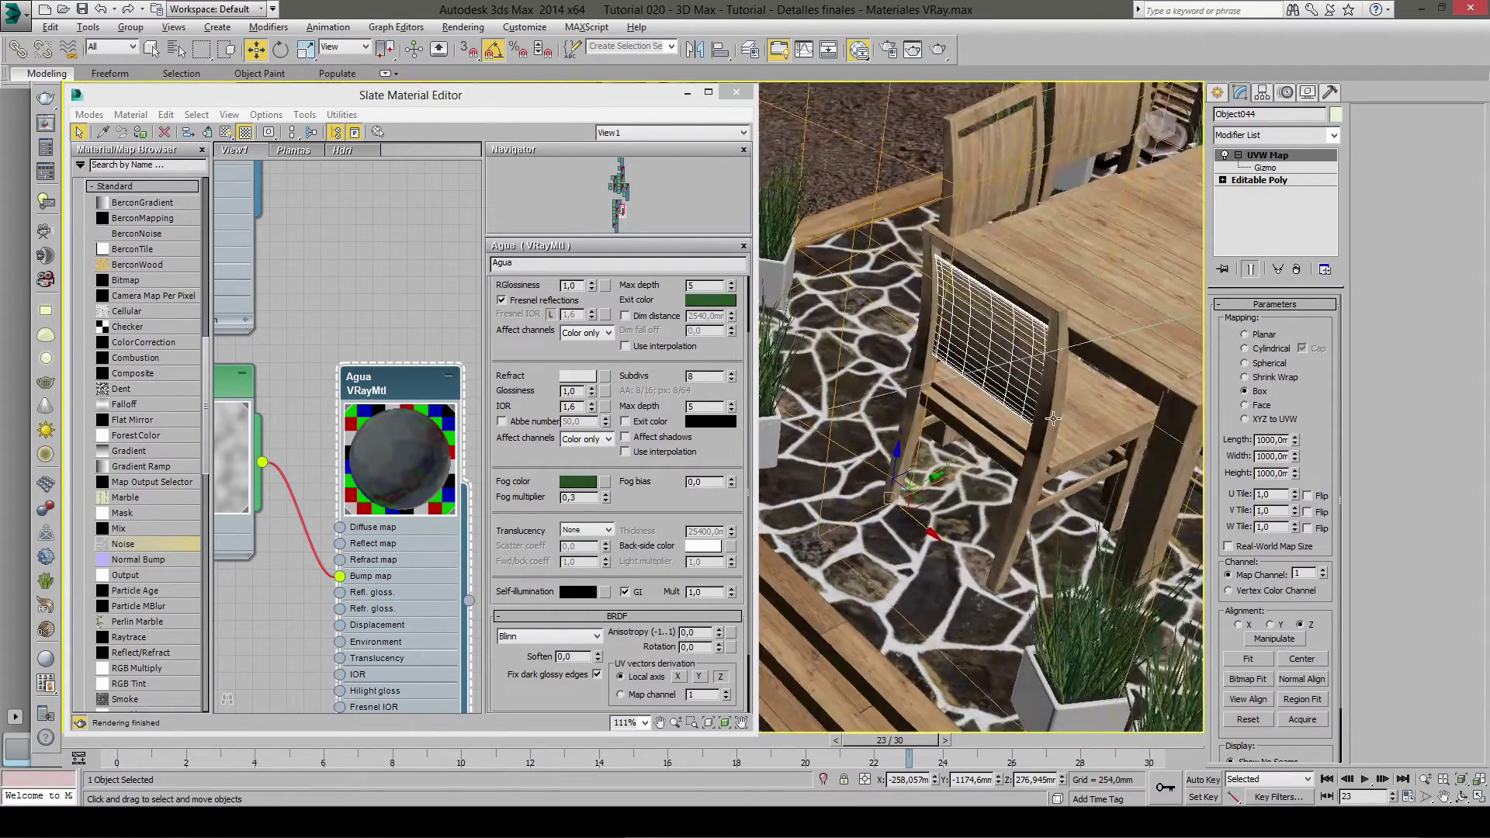
{"action": "scroll", "coordinate": [1004, 366], "scroll_direction": "up", "scroll_amount": 2}
{"action": "scroll", "coordinate": [1016, 380], "scroll_direction": "up", "scroll_amount": 2}
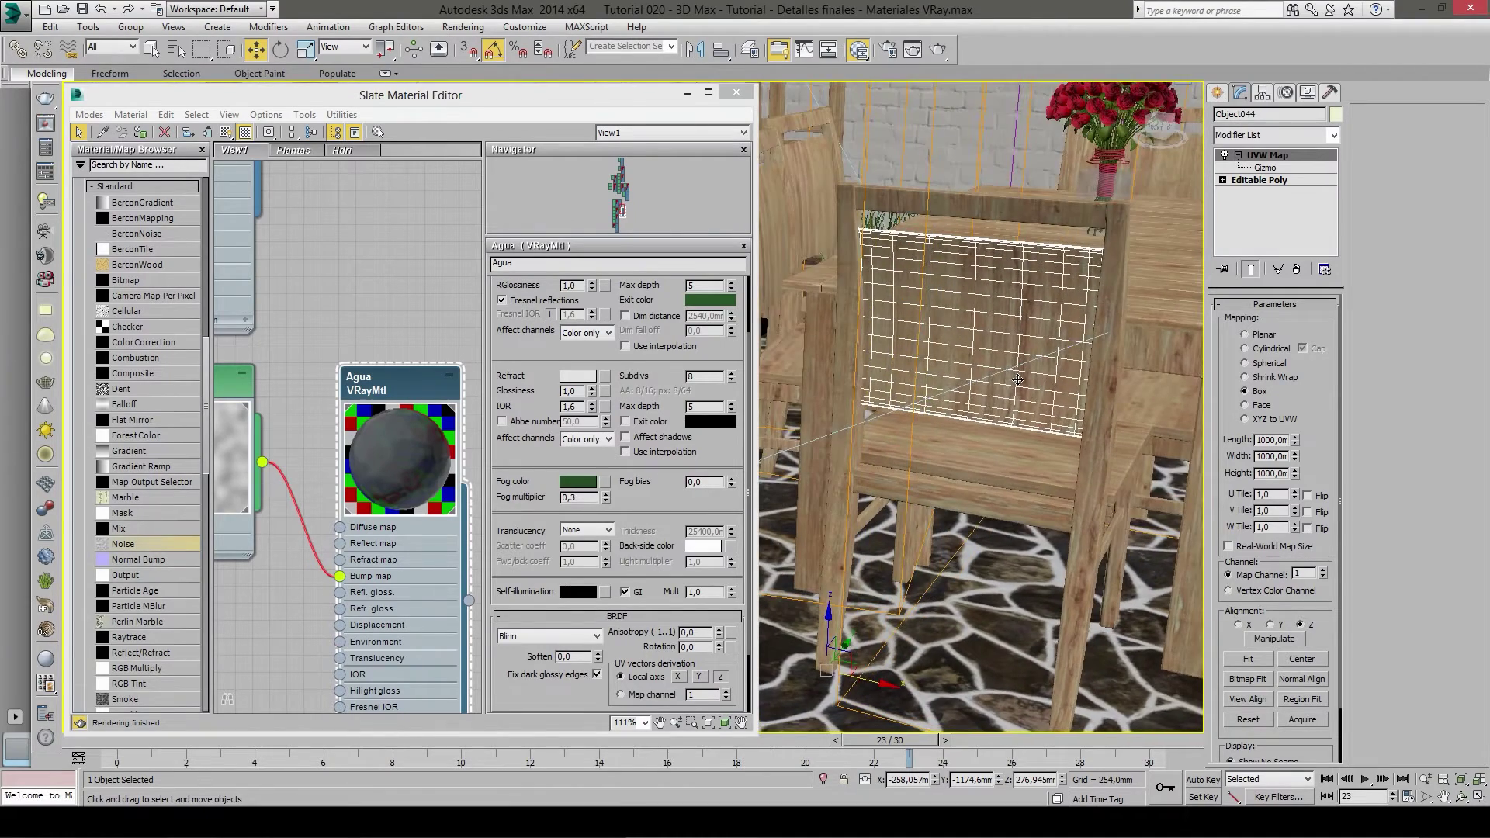
{"action": "middle_click_drag", "start_coordinate": [1018, 380], "coordinate": [1048, 380], "text": "alt"}
{"action": "scroll", "coordinate": [1058, 385], "scroll_direction": "up", "scroll_amount": 2}
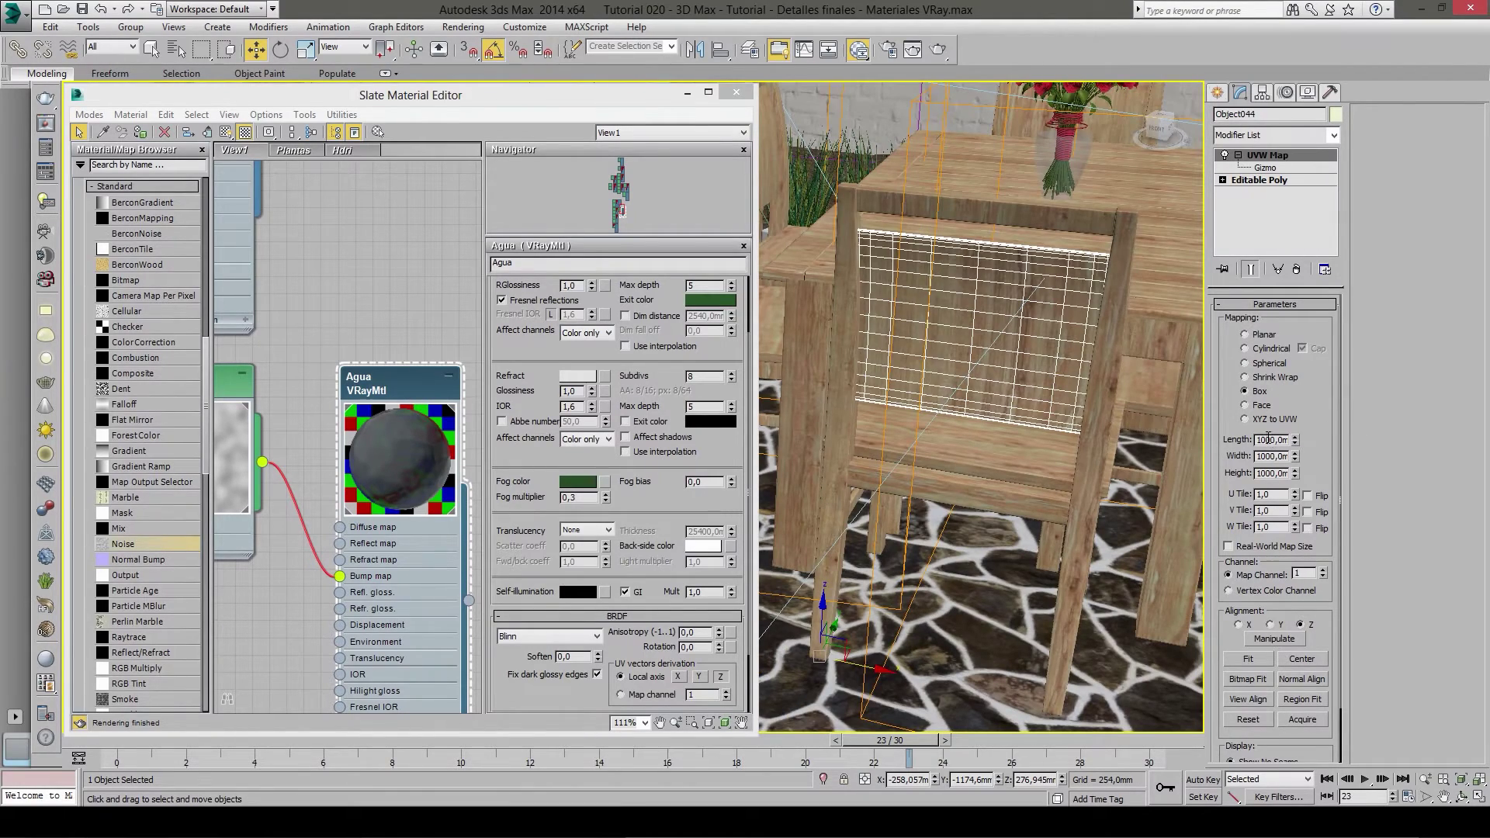
{"action": "double_click", "coordinate": [1269, 440]}
- Set the slats' UVW Map length, width and height to 2000 mm
{"action": "type", "text": "2000"}
{"action": "key", "text": "Tab"}
{"action": "type", "text": "2"}
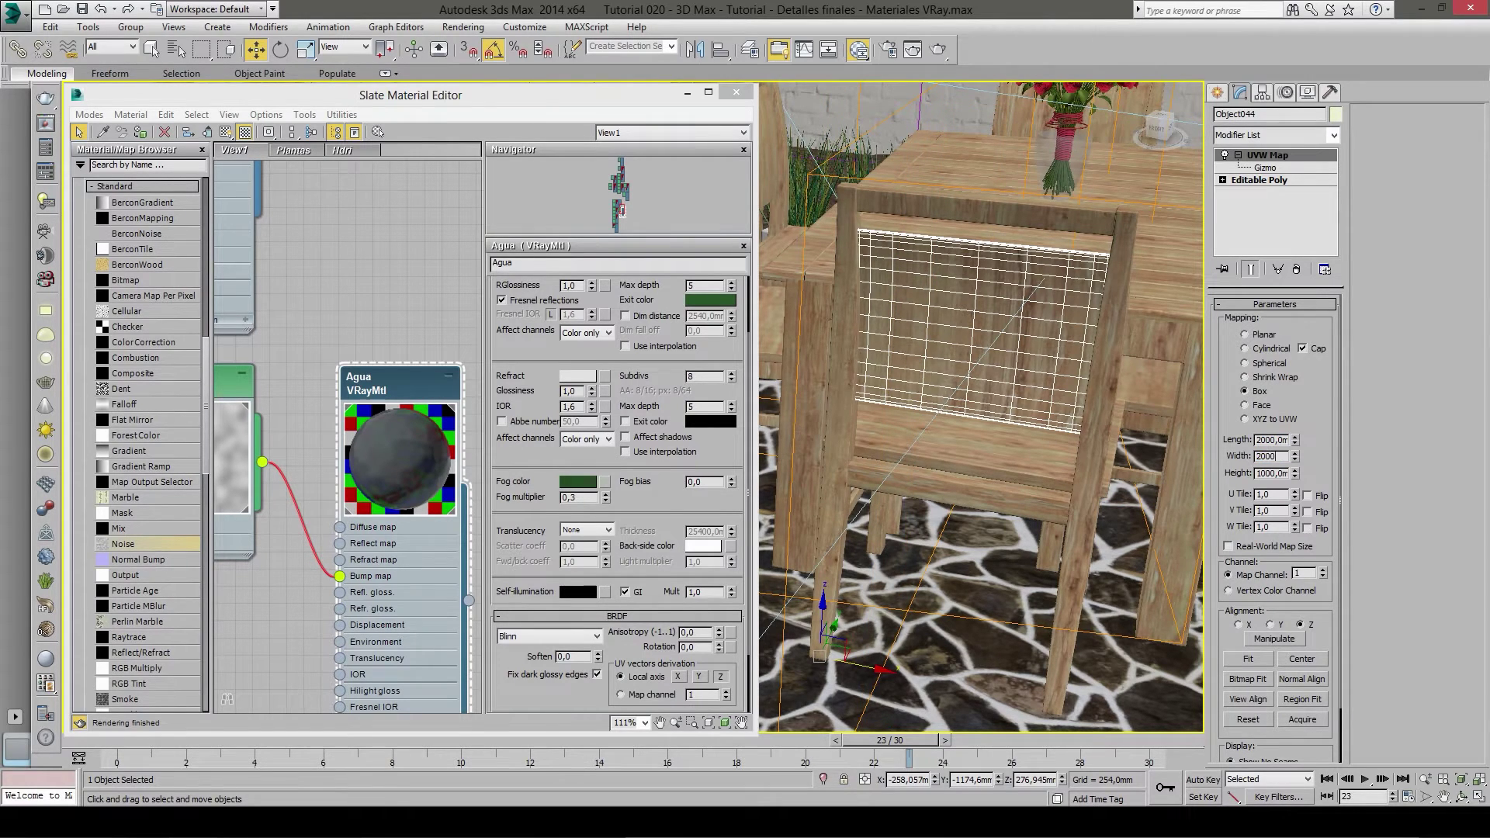
{"action": "key", "text": "Tab"}
{"action": "type", "text": "2000"}
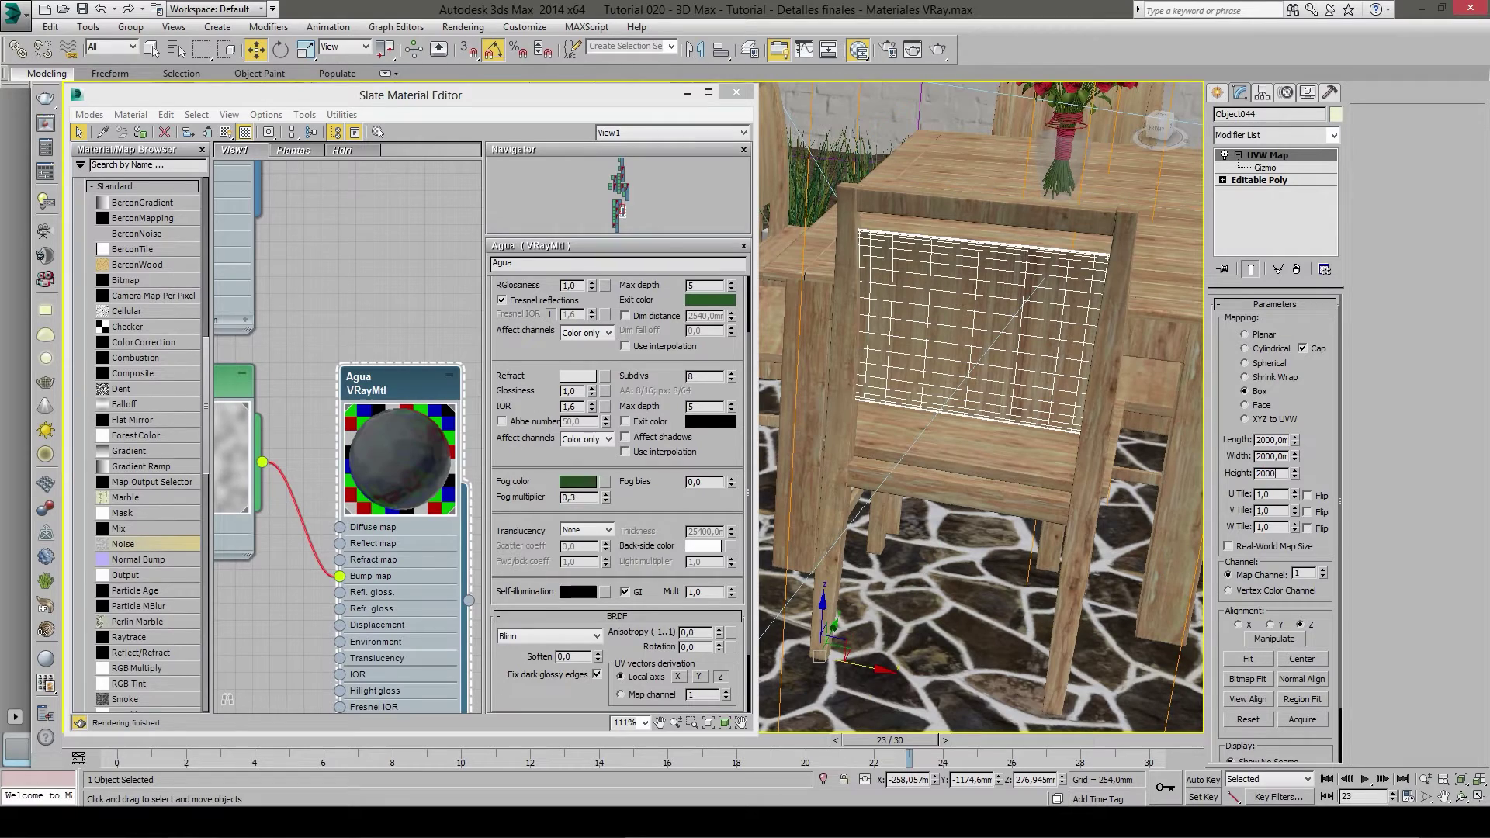
{"action": "key", "text": "Return"}
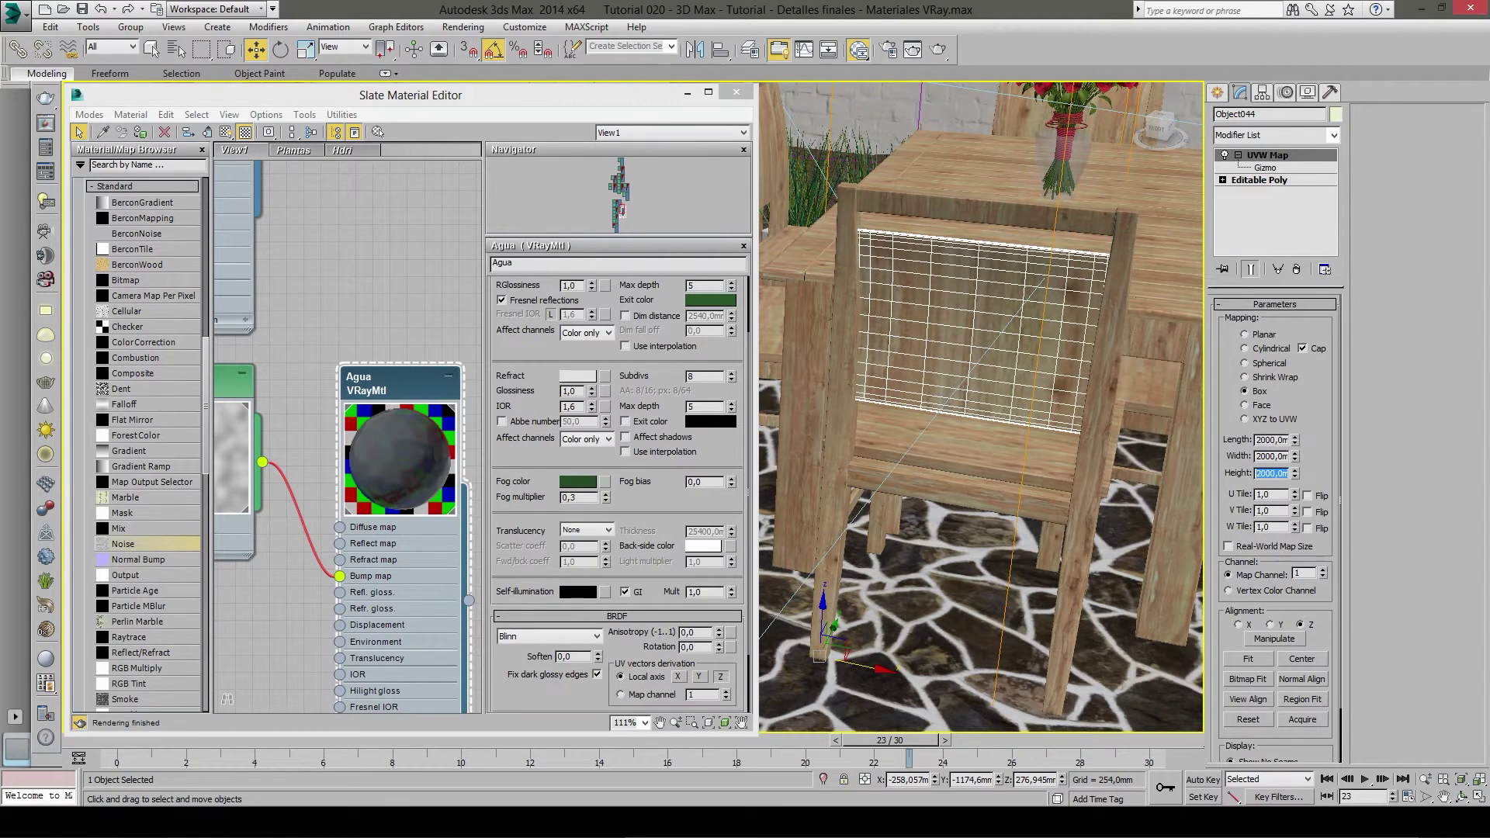
- Enter Gizmo sub-object mode and shift the mapping gizmo right across the slats
{"action": "scroll", "coordinate": [1042, 428], "scroll_direction": "down", "scroll_amount": 2}
{"action": "mouse_move", "coordinate": [1042, 428]}
{"action": "middle_mouse_down", "text": "alt"}
{"action": "mouse_move", "coordinate": [993, 557]}
{"action": "mouse_move", "coordinate": [994, 465]}
{"action": "middle_mouse_up", "text": "alt"}
{"action": "scroll", "coordinate": [994, 556], "scroll_direction": "down", "scroll_amount": 4}
{"action": "scroll", "coordinate": [994, 556], "scroll_direction": "up", "scroll_amount": 2}
{"action": "scroll", "coordinate": [993, 466], "scroll_direction": "up", "scroll_amount": 3}
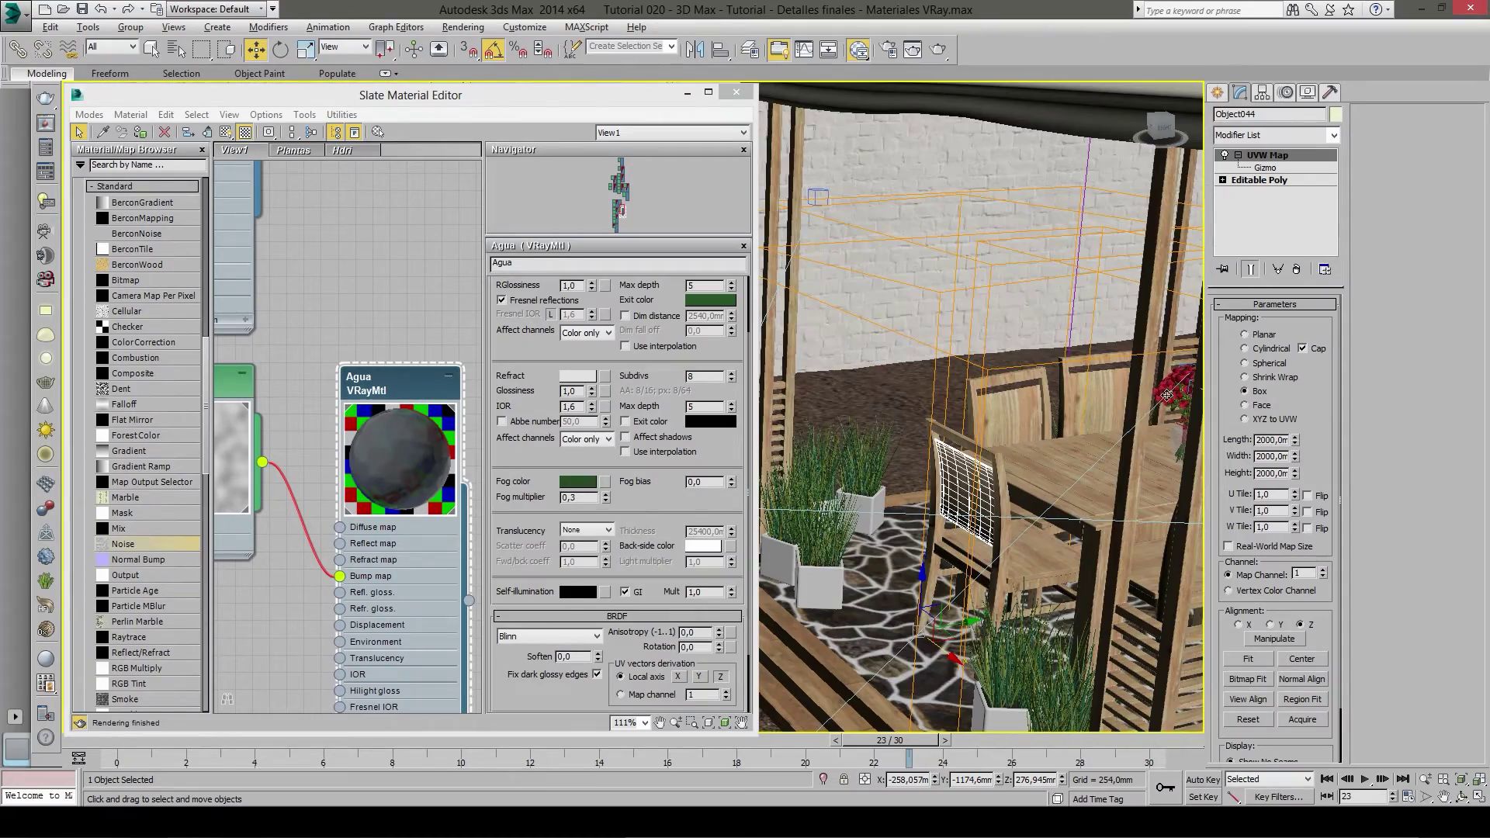
{"action": "left_click", "coordinate": [1261, 166]}
{"action": "mouse_move", "coordinate": [1087, 466]}
{"action": "middle_mouse_down", "text": "alt"}
{"action": "mouse_move", "coordinate": [1100, 491]}
{"action": "mouse_move", "coordinate": [893, 570]}
{"action": "mouse_move", "coordinate": [1048, 502]}
{"action": "middle_mouse_up", "text": "alt"}
{"action": "scroll", "coordinate": [1100, 491], "scroll_direction": "up", "scroll_amount": 3}
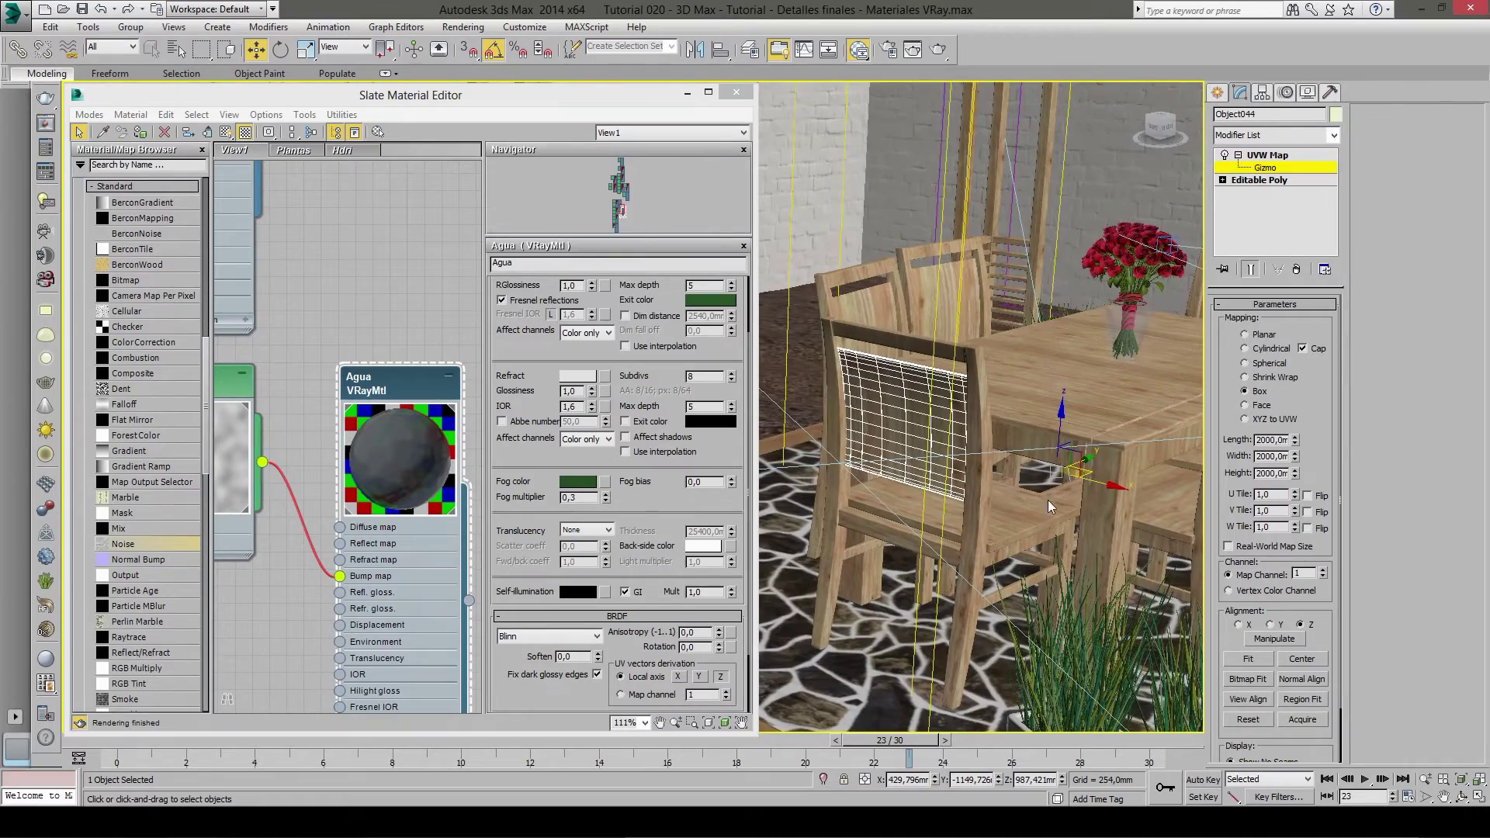
{"action": "left_click_drag", "start_coordinate": [1094, 482], "coordinate": [1126, 491]}
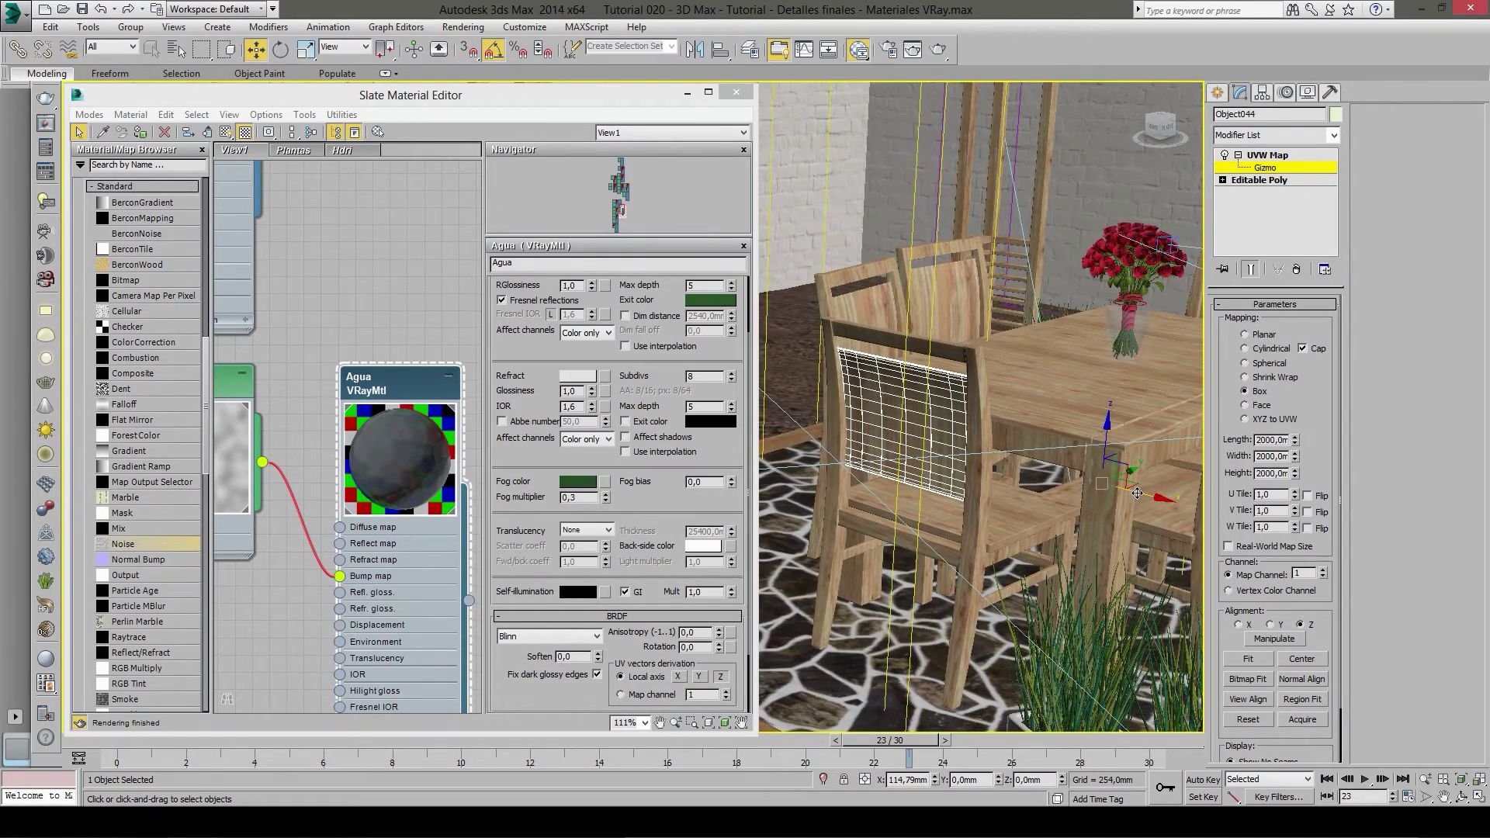
- Move the mapping gizmo left along X from a front view, then exit gizmo editing
{"action": "middle_click_drag", "start_coordinate": [1127, 490], "coordinate": [1009, 481], "text": "alt"}
{"action": "scroll", "coordinate": [1009, 481], "scroll_direction": "up", "scroll_amount": 3}
{"action": "middle_click_drag", "start_coordinate": [882, 476], "coordinate": [1153, 484], "text": "alt"}
{"action": "mouse_move", "coordinate": [1168, 489]}
{"action": "left_mouse_down"}
{"action": "mouse_move", "coordinate": [764, 533]}
{"action": "mouse_move", "coordinate": [871, 536]}
{"action": "left_mouse_up"}
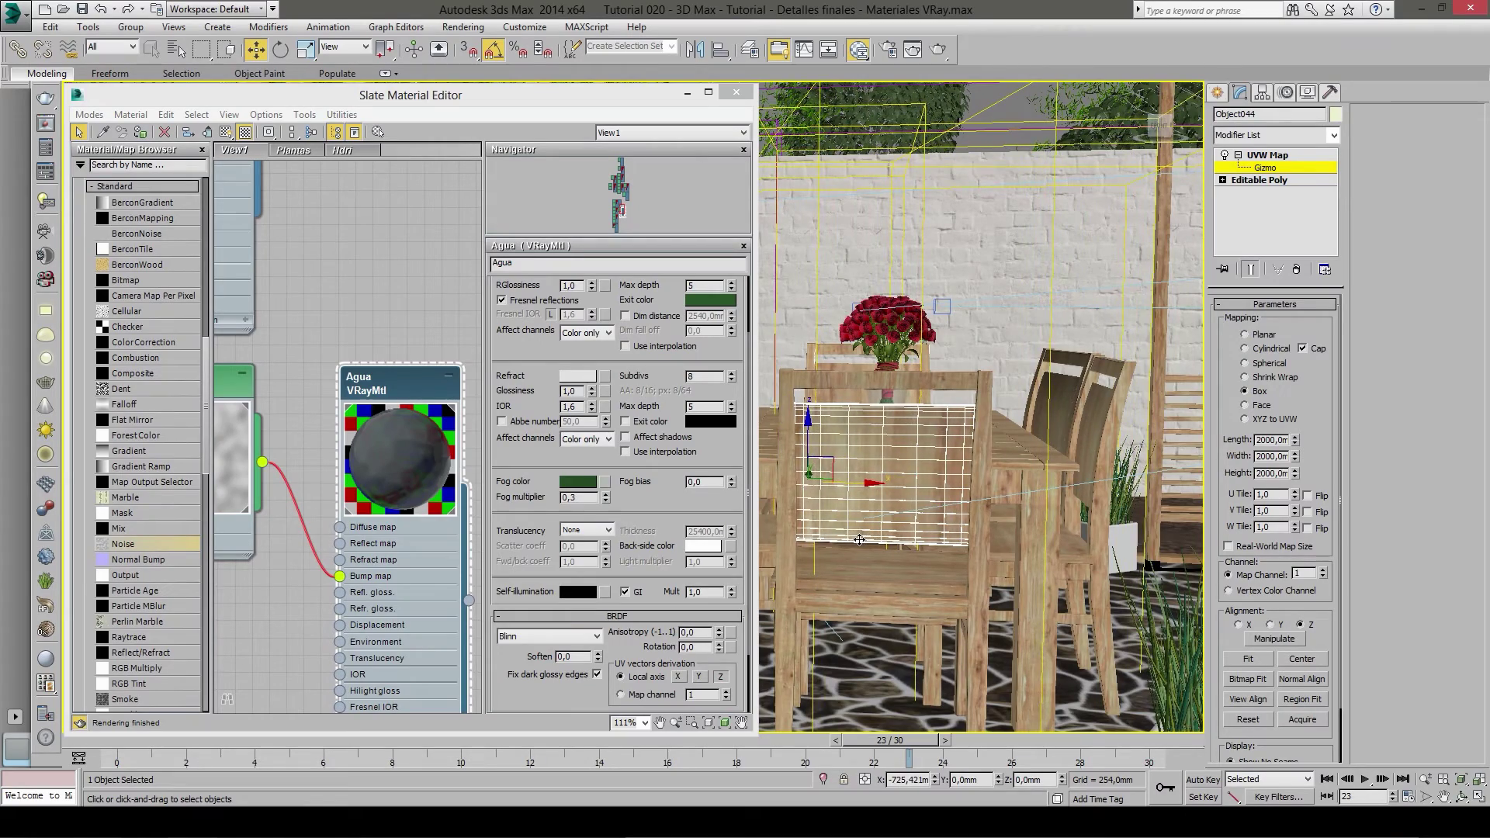
{"action": "mouse_move", "coordinate": [872, 537]}
{"action": "middle_mouse_down", "text": "alt"}
{"action": "mouse_move", "coordinate": [949, 531]}
{"action": "mouse_move", "coordinate": [943, 548]}
{"action": "middle_mouse_up", "text": "alt"}
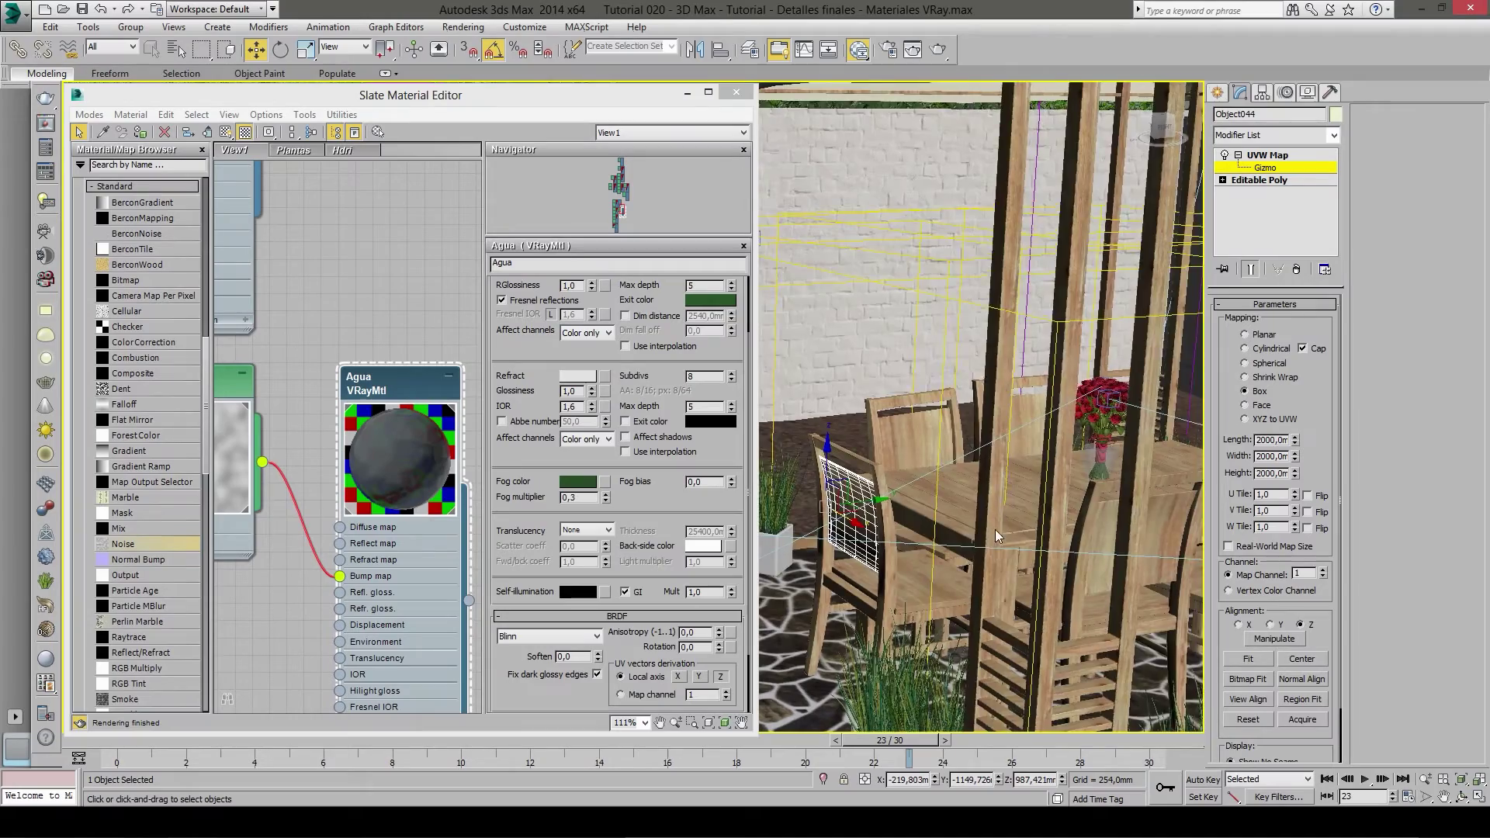
{"action": "middle_click_drag", "start_coordinate": [942, 548], "coordinate": [1002, 536], "text": "alt"}
{"action": "left_click", "coordinate": [1257, 156]}
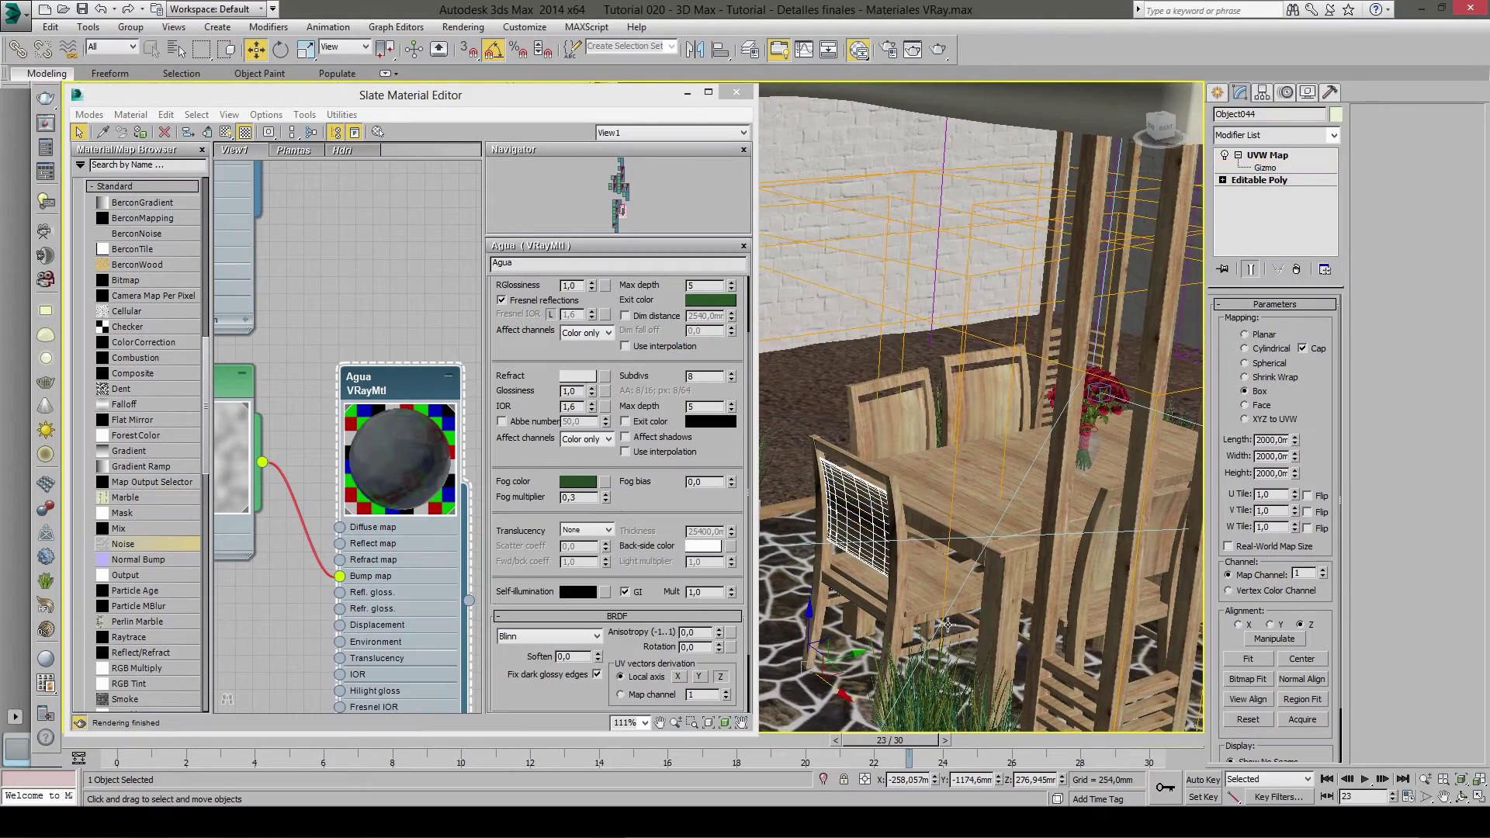
- Select chair parts Object045 and Object043 and switch to the Rotate tool
{"action": "middle_click_drag", "start_coordinate": [971, 466], "coordinate": [806, 616], "text": "alt"}
{"action": "scroll", "coordinate": [881, 615], "scroll_direction": "up", "scroll_amount": 3}
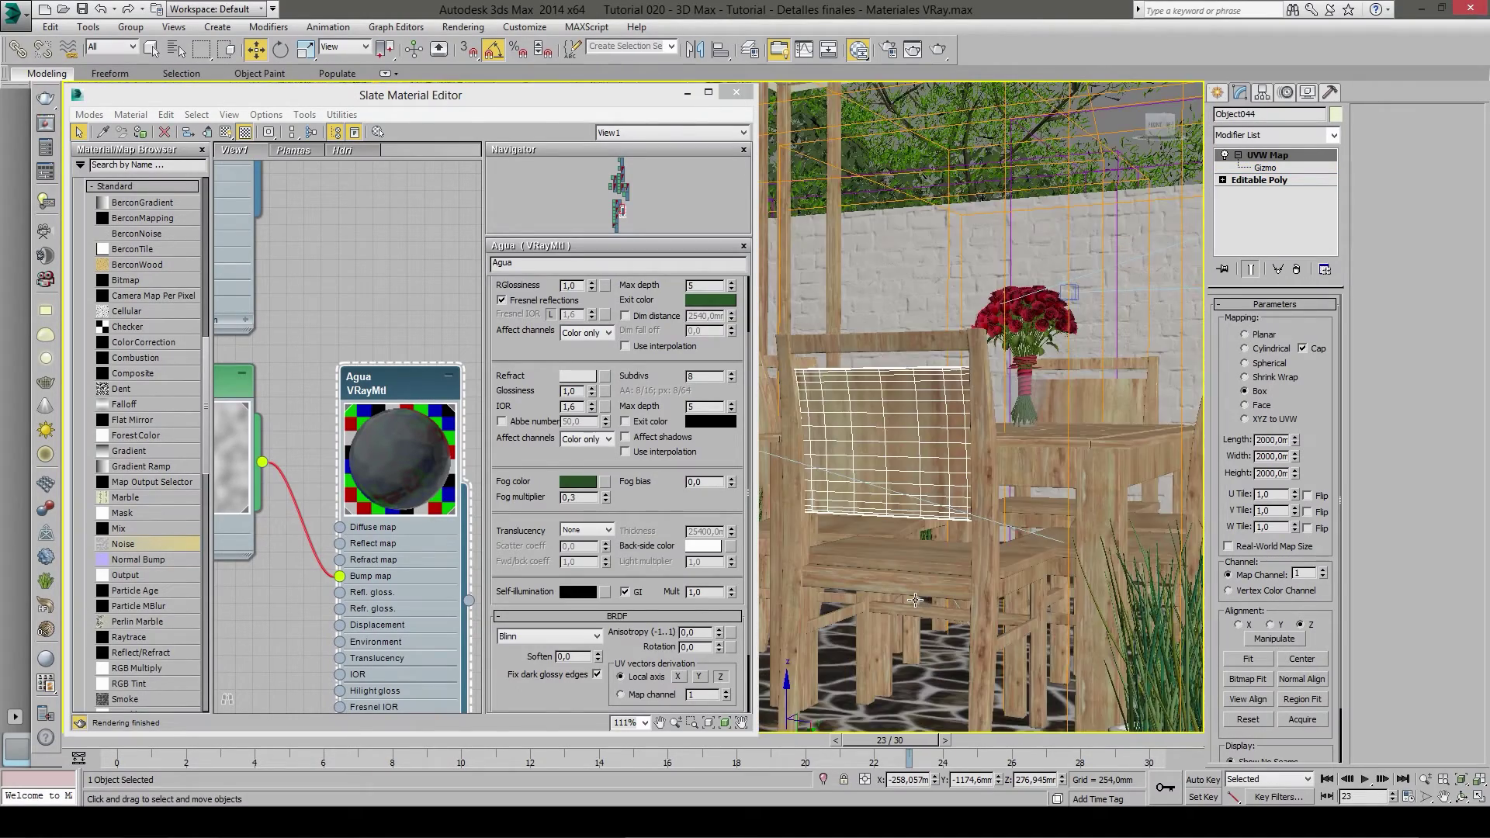
{"action": "scroll", "coordinate": [921, 587], "scroll_direction": "up", "scroll_amount": 3}
{"action": "left_click", "coordinate": [924, 585]}
{"action": "middle_click_drag", "start_coordinate": [925, 584], "coordinate": [891, 603], "text": "alt"}
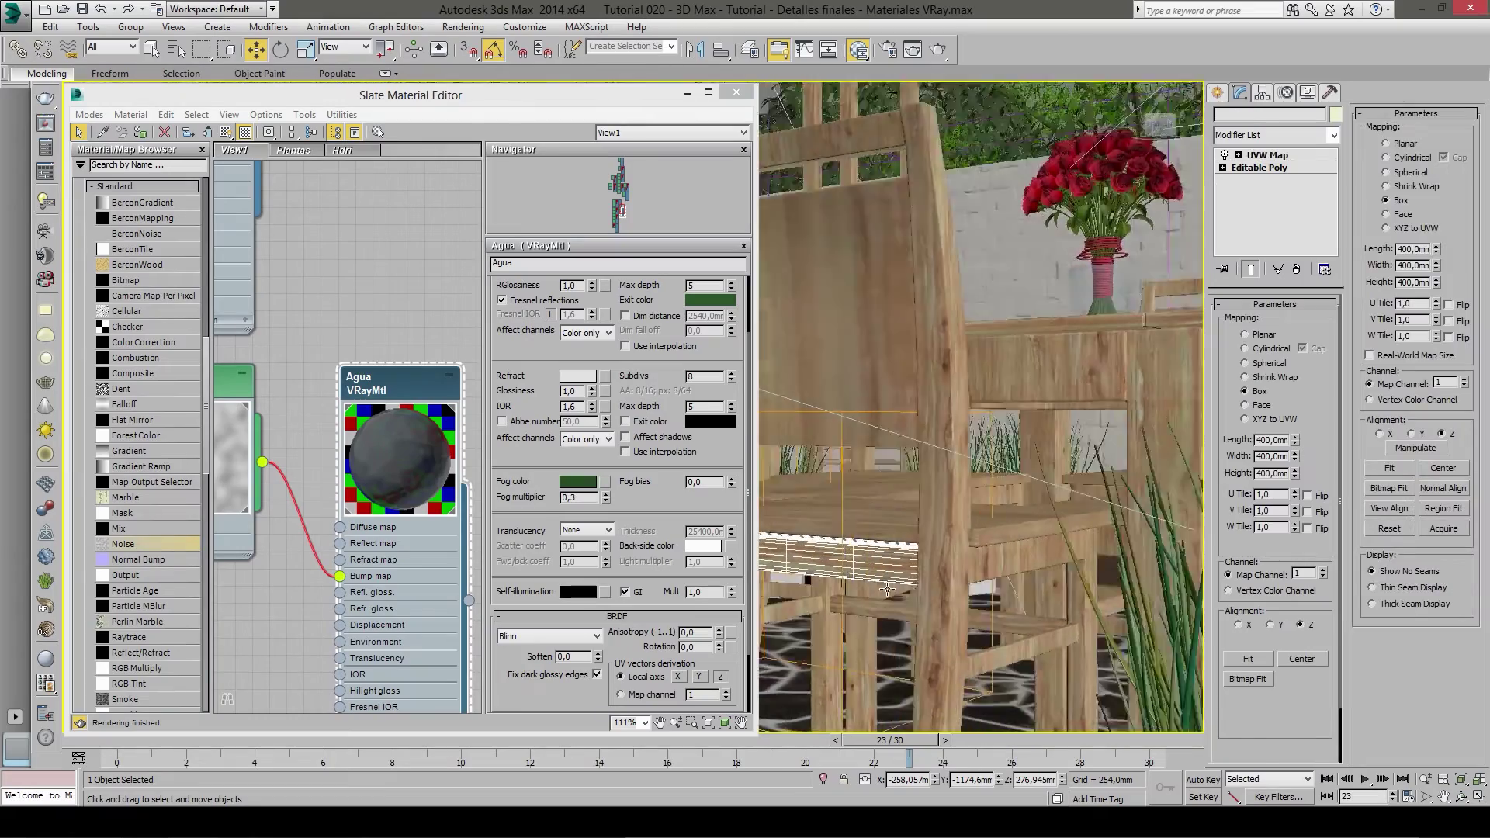
{"action": "scroll", "coordinate": [957, 583], "scroll_direction": "up", "scroll_amount": 4}
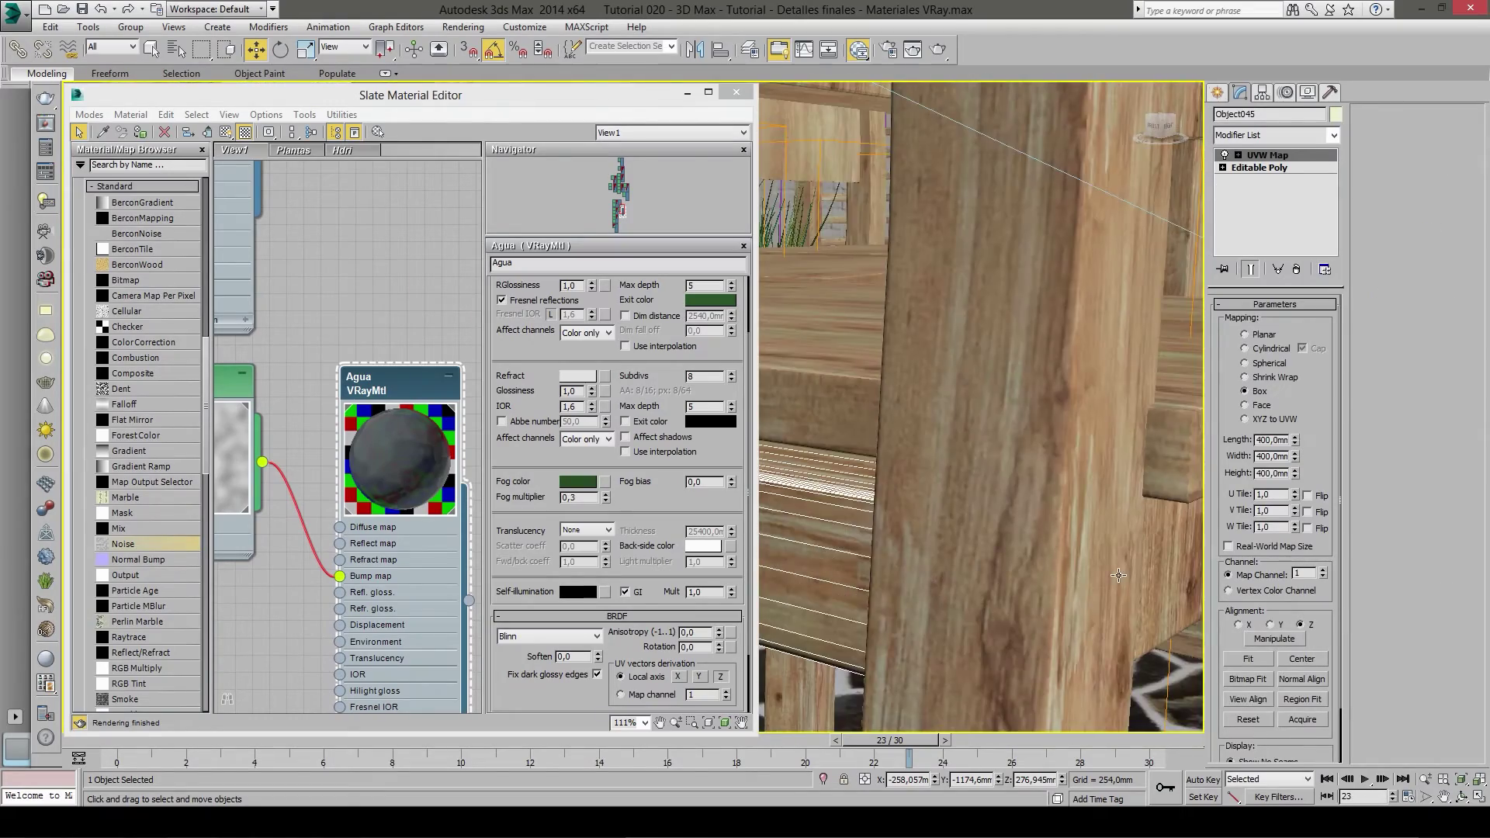
{"action": "scroll", "coordinate": [1119, 575], "scroll_direction": "down", "scroll_amount": 4}
{"action": "left_click", "coordinate": [1050, 549]}
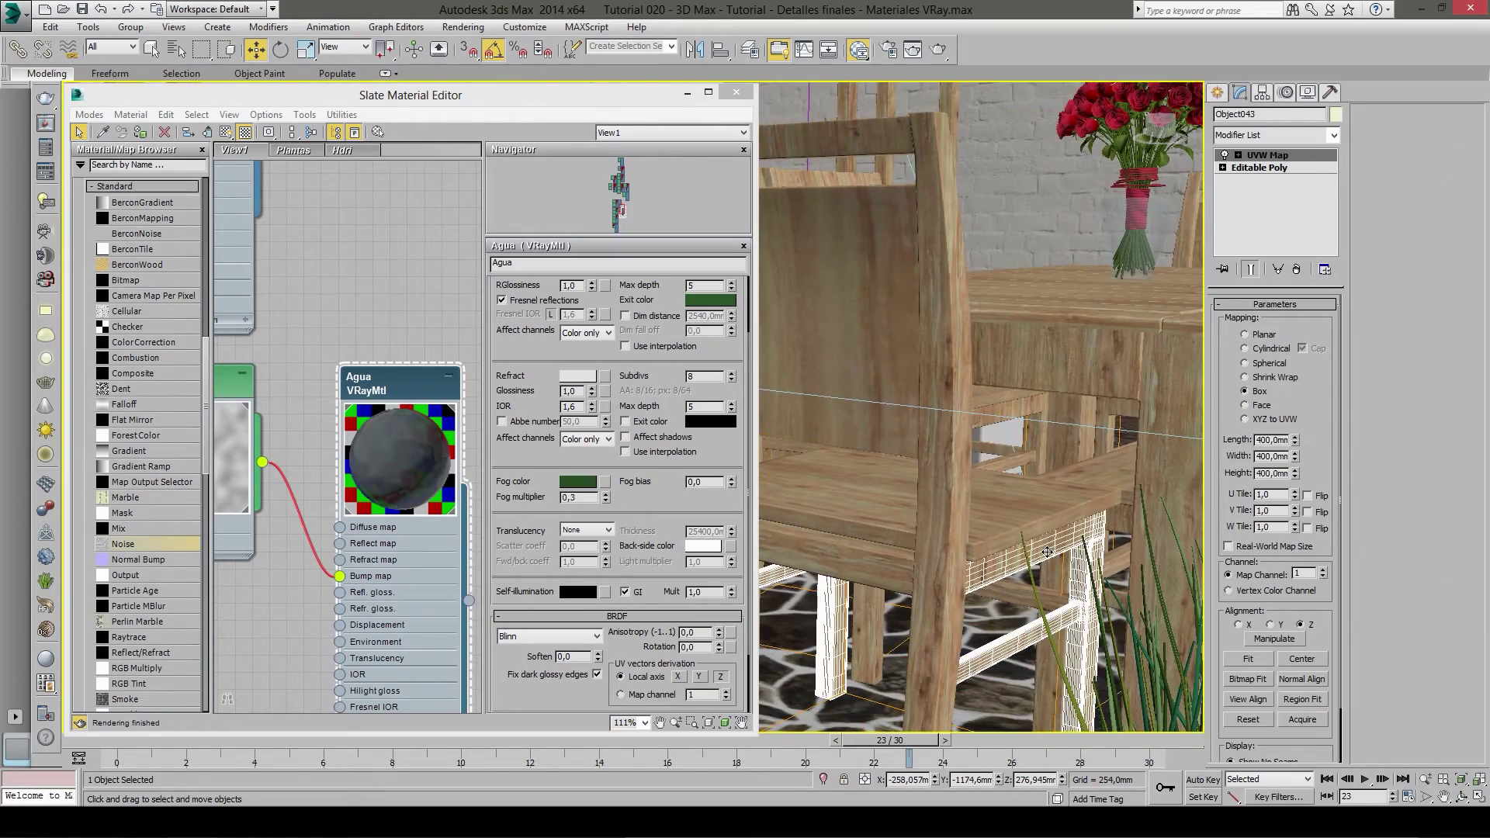
{"action": "scroll", "coordinate": [1047, 552], "scroll_direction": "down", "scroll_amount": 3}
{"action": "scroll", "coordinate": [929, 288], "scroll_direction": "up", "scroll_amount": 5}
{"action": "key", "text": "e"}
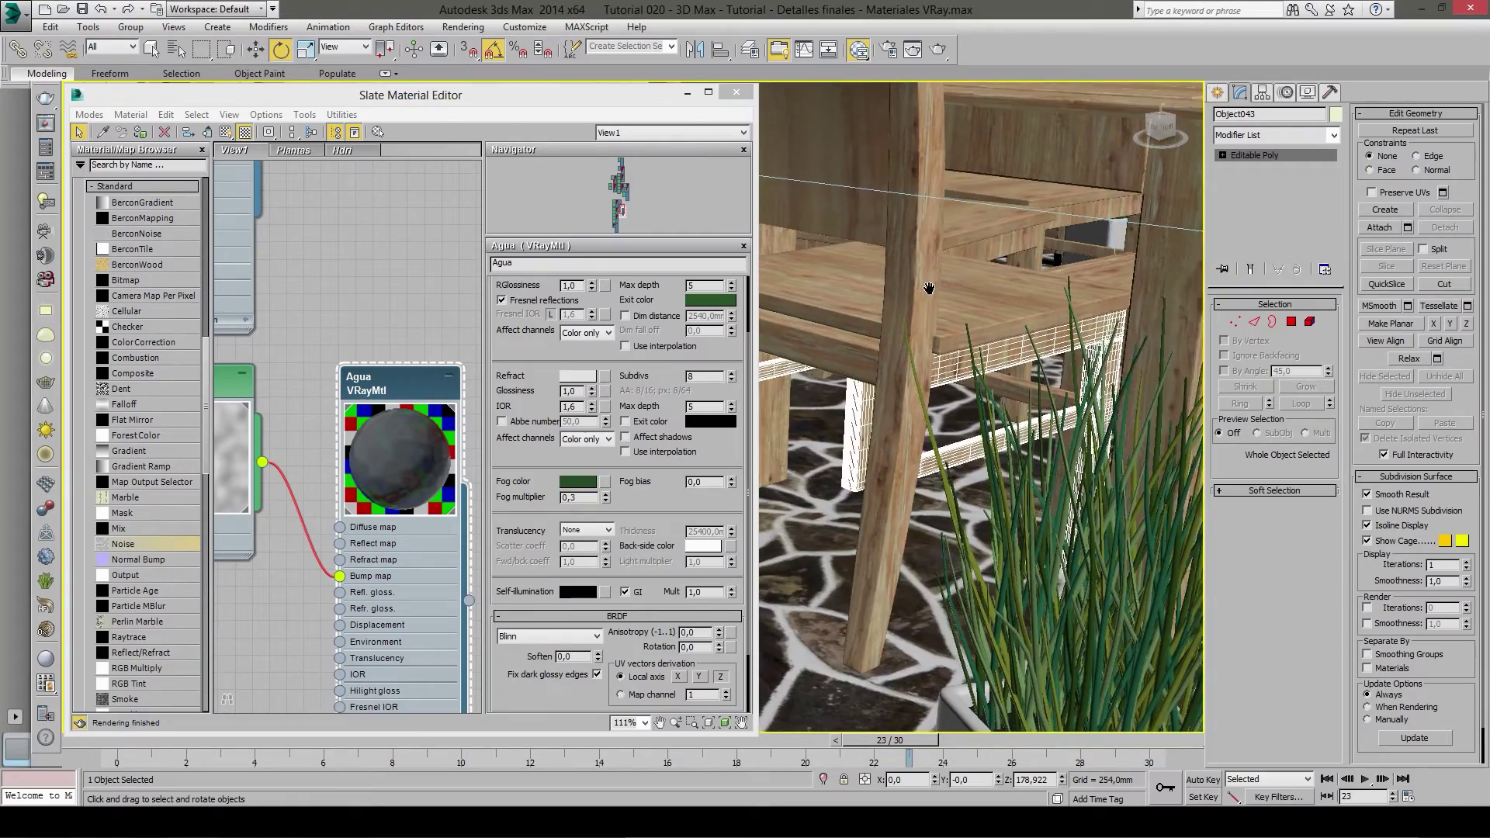
- Reselect the chair-back slats and return to editing their UVW mapping gizmo
{"action": "middle_click_drag", "start_coordinate": [929, 288], "coordinate": [936, 376]}
{"action": "scroll", "coordinate": [931, 311], "scroll_direction": "down", "scroll_amount": 4}
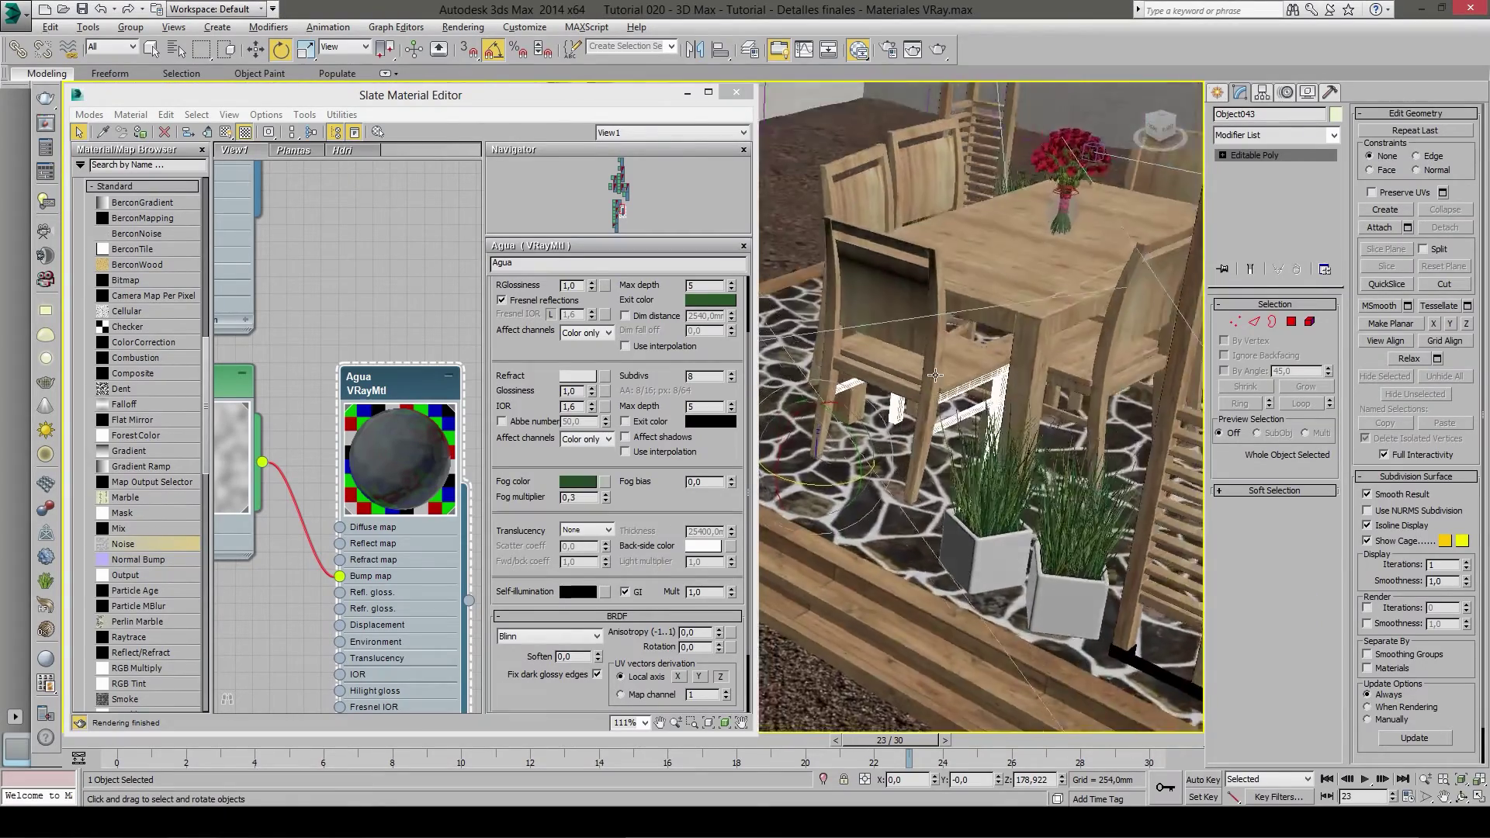
{"action": "scroll", "coordinate": [936, 376], "scroll_direction": "up", "scroll_amount": 4}
{"action": "scroll", "coordinate": [854, 341], "scroll_direction": "down", "scroll_amount": 4}
{"action": "scroll", "coordinate": [764, 303], "scroll_direction": "up", "scroll_amount": 3}
{"action": "mouse_move", "coordinate": [764, 303]}
{"action": "middle_mouse_down", "text": "alt"}
{"action": "mouse_move", "coordinate": [965, 333]}
{"action": "mouse_move", "coordinate": [1072, 299]}
{"action": "mouse_move", "coordinate": [1058, 320]}
{"action": "middle_mouse_up", "text": "alt"}
{"action": "left_click", "coordinate": [965, 333]}
{"action": "left_click", "coordinate": [1267, 166]}
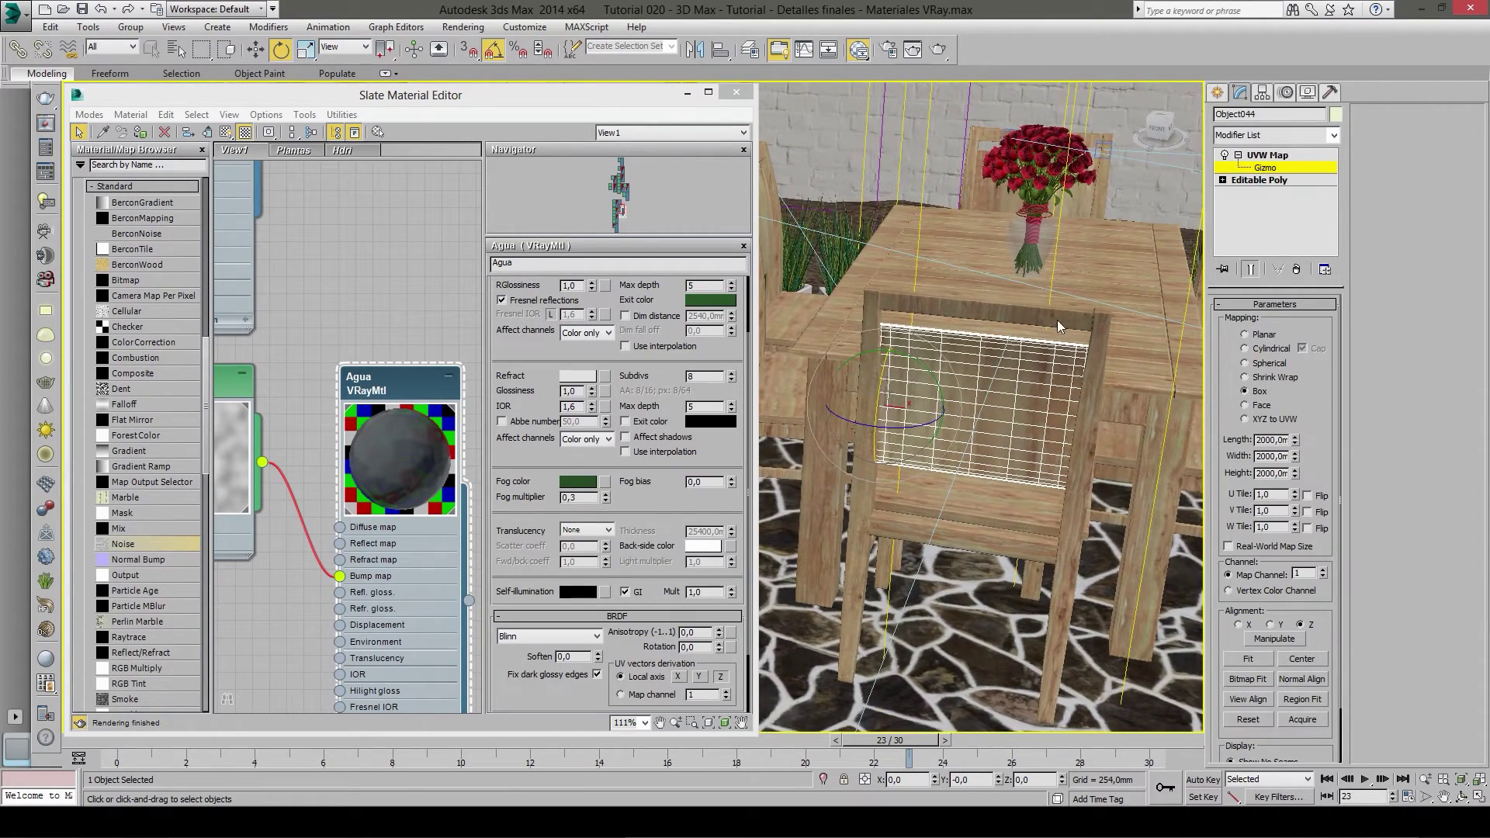
- Nudge the mapping gizmo right and try Planar and Shrink Wrap mapping on the chair back
{"action": "key", "text": "w"}
{"action": "left_click_drag", "start_coordinate": [917, 412], "coordinate": [929, 412]}
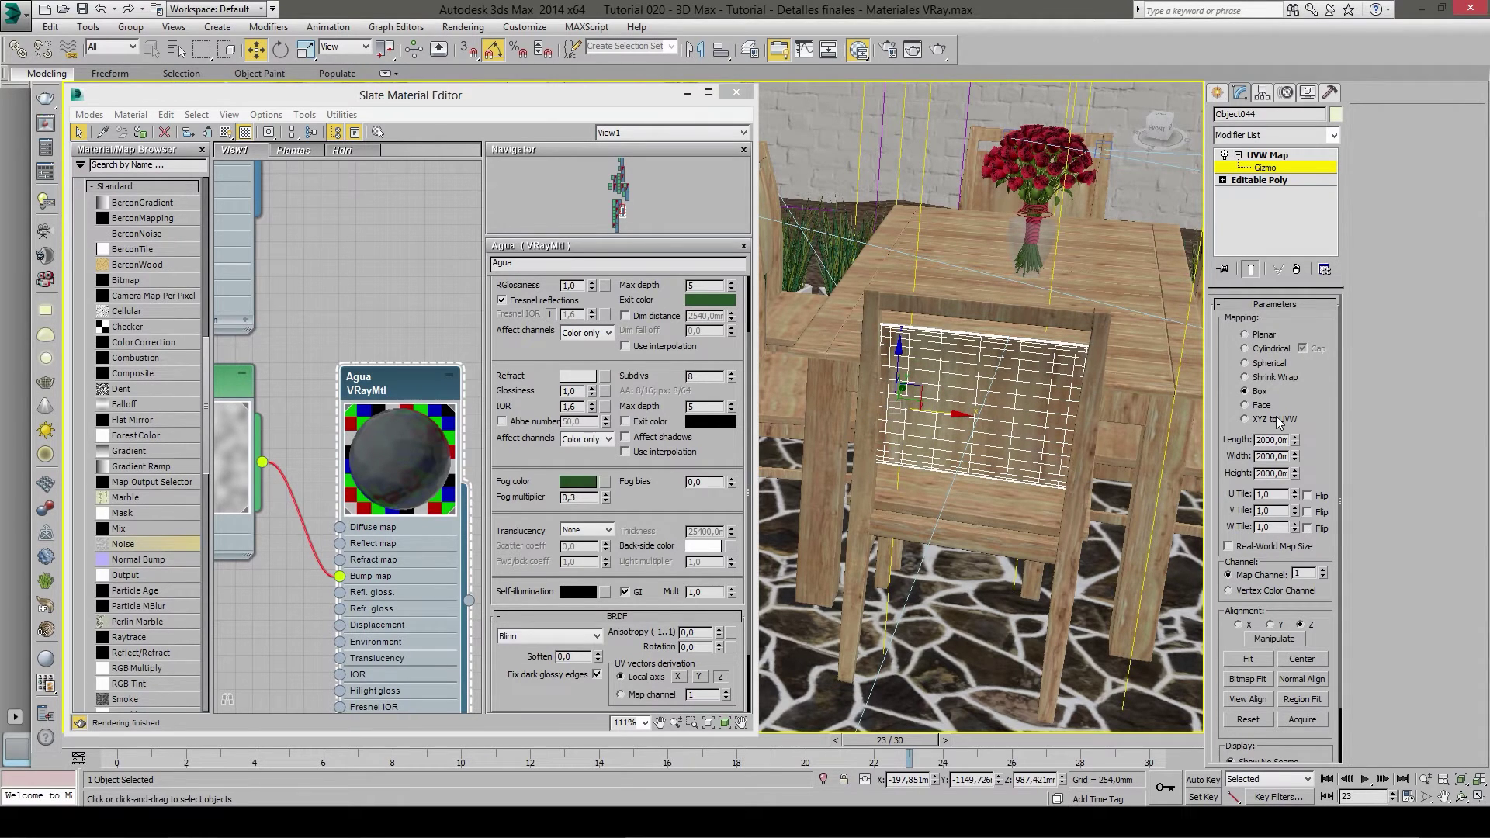
{"action": "left_click", "coordinate": [1260, 335]}
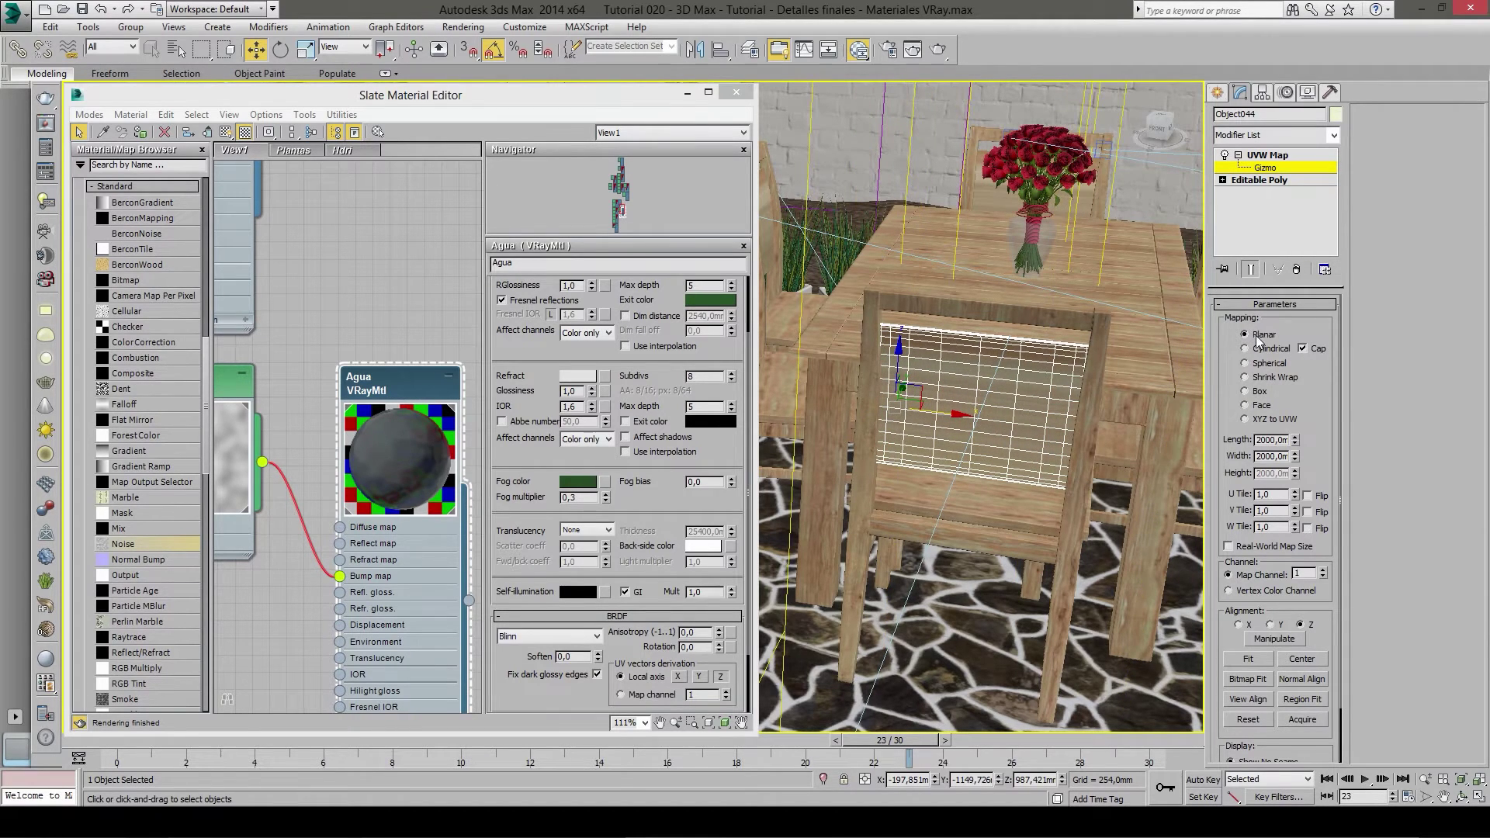
{"action": "left_click", "coordinate": [1245, 378]}
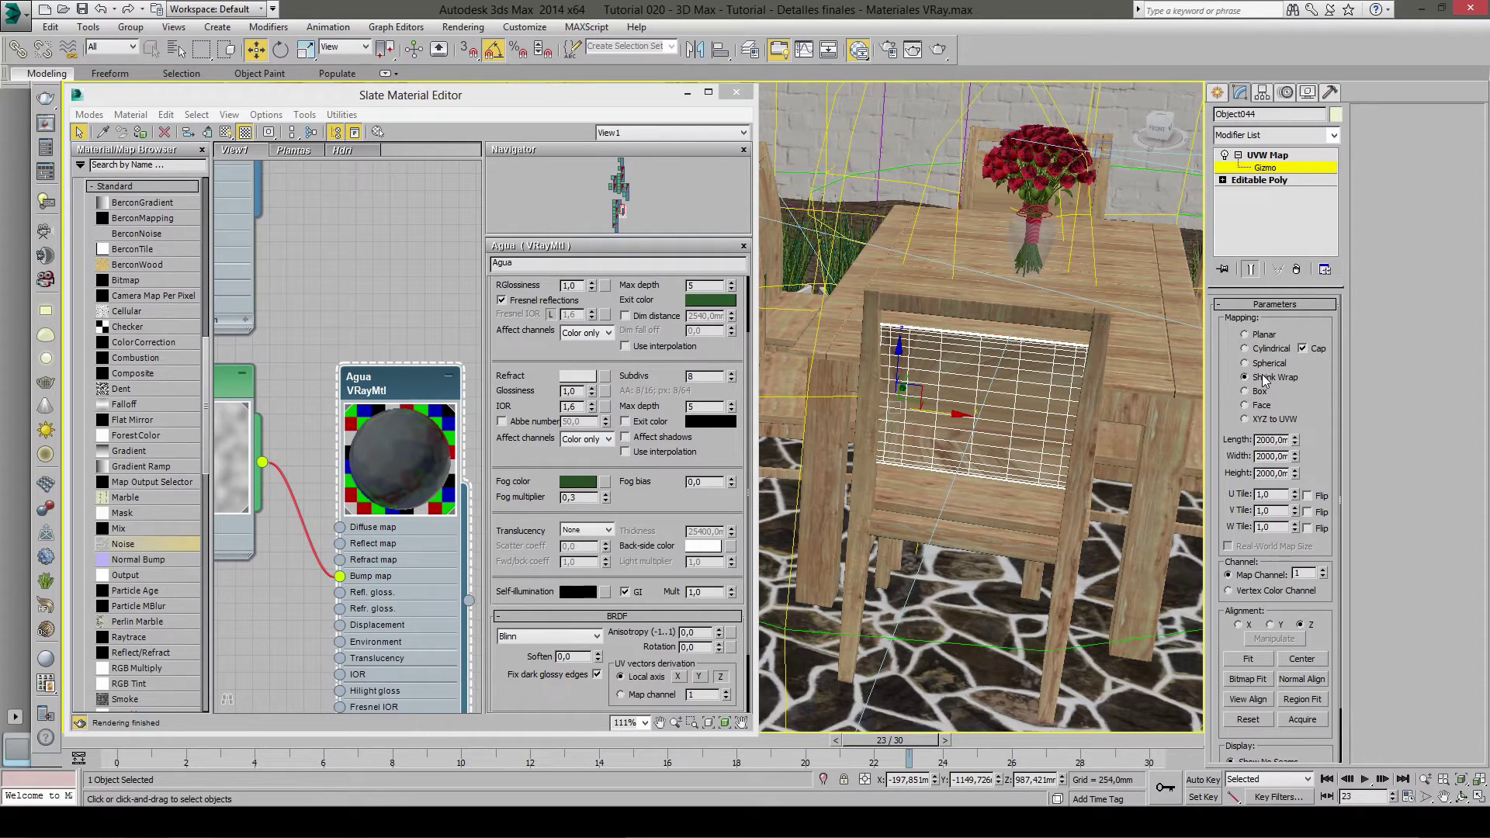
{"action": "left_click", "coordinate": [1259, 391]}
- Try Face and XYZ to UVW mapping, then settle on Box and exit Gizmo mode
{"action": "left_click", "coordinate": [1261, 405]}
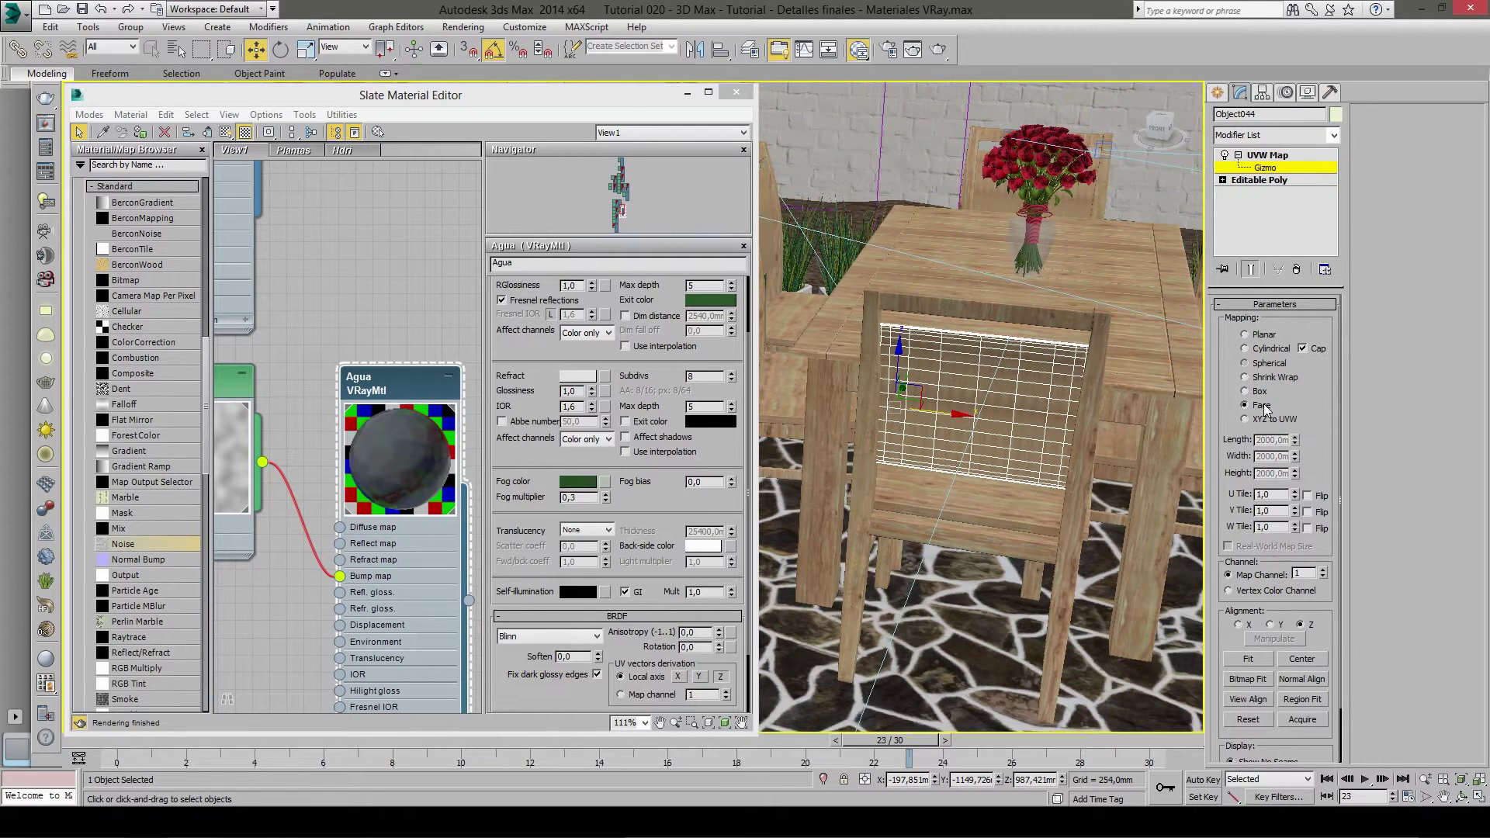
{"action": "left_click", "coordinate": [1265, 420]}
{"action": "left_click", "coordinate": [1261, 405]}
{"action": "mouse_move", "coordinate": [1141, 439]}
{"action": "middle_mouse_down", "text": "alt"}
{"action": "mouse_move", "coordinate": [1130, 407]}
{"action": "mouse_move", "coordinate": [1050, 431]}
{"action": "mouse_move", "coordinate": [1062, 403]}
{"action": "mouse_move", "coordinate": [992, 423]}
{"action": "mouse_move", "coordinate": [1056, 410]}
{"action": "mouse_move", "coordinate": [992, 434]}
{"action": "mouse_move", "coordinate": [1051, 481]}
{"action": "mouse_move", "coordinate": [882, 309]}
{"action": "middle_mouse_up", "text": "alt"}
{"action": "left_click", "coordinate": [1261, 391]}
{"action": "mouse_move", "coordinate": [966, 357]}
{"action": "middle_mouse_down", "text": "alt"}
{"action": "mouse_move", "coordinate": [1022, 326]}
{"action": "mouse_move", "coordinate": [1166, 456]}
{"action": "mouse_move", "coordinate": [1027, 353]}
{"action": "mouse_move", "coordinate": [1102, 397]}
{"action": "mouse_move", "coordinate": [1236, 245]}
{"action": "middle_mouse_up", "text": "alt"}
{"action": "left_click", "coordinate": [1273, 169]}
{"action": "middle_click_drag", "start_coordinate": [1036, 367], "coordinate": [997, 357], "text": "alt"}
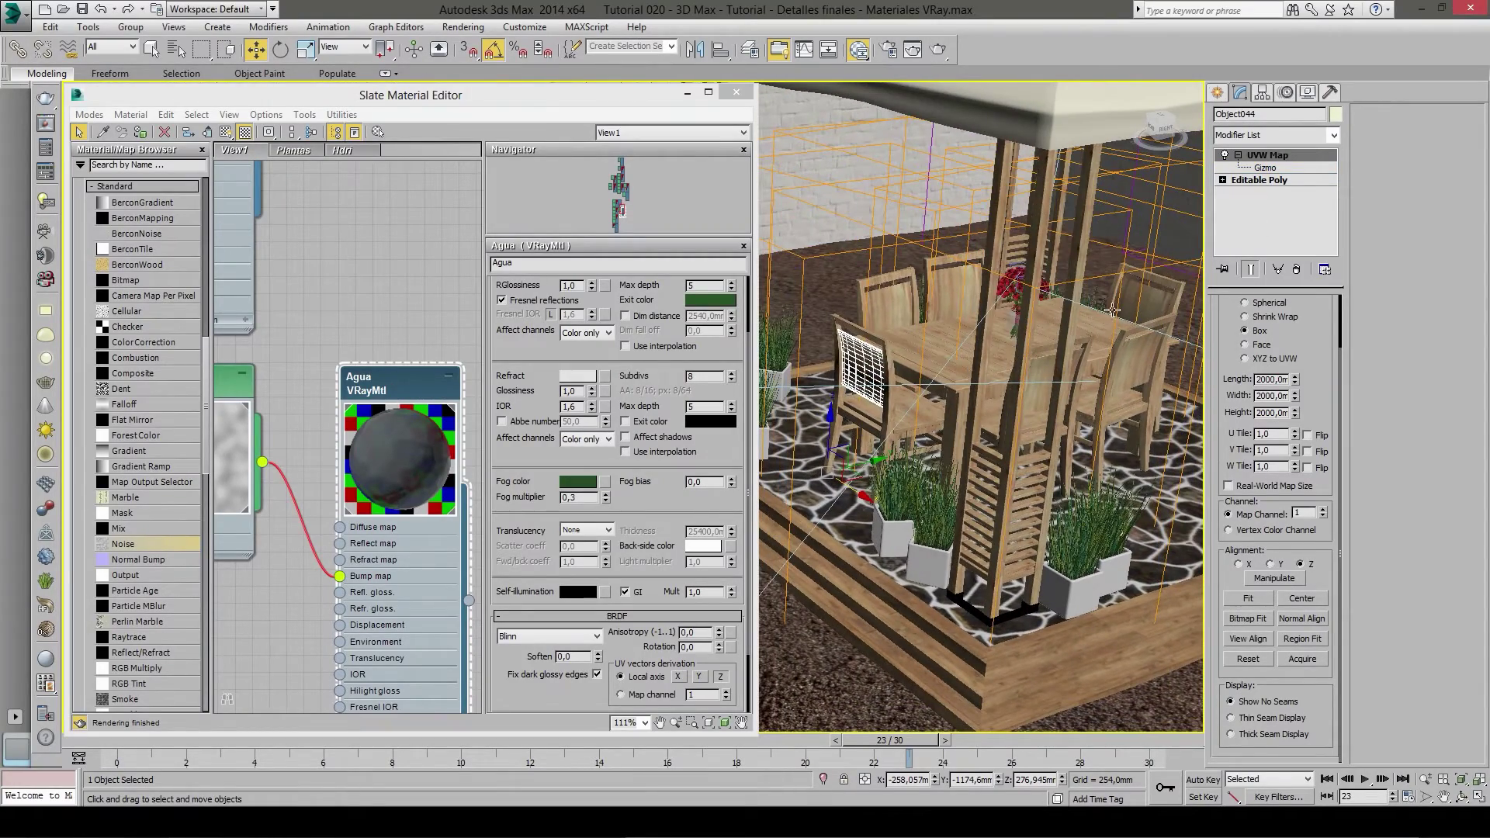
{"action": "left_click", "coordinate": [130, 27]}
{"action": "middle_click_drag", "start_coordinate": [927, 399], "coordinate": [955, 376], "text": "alt"}
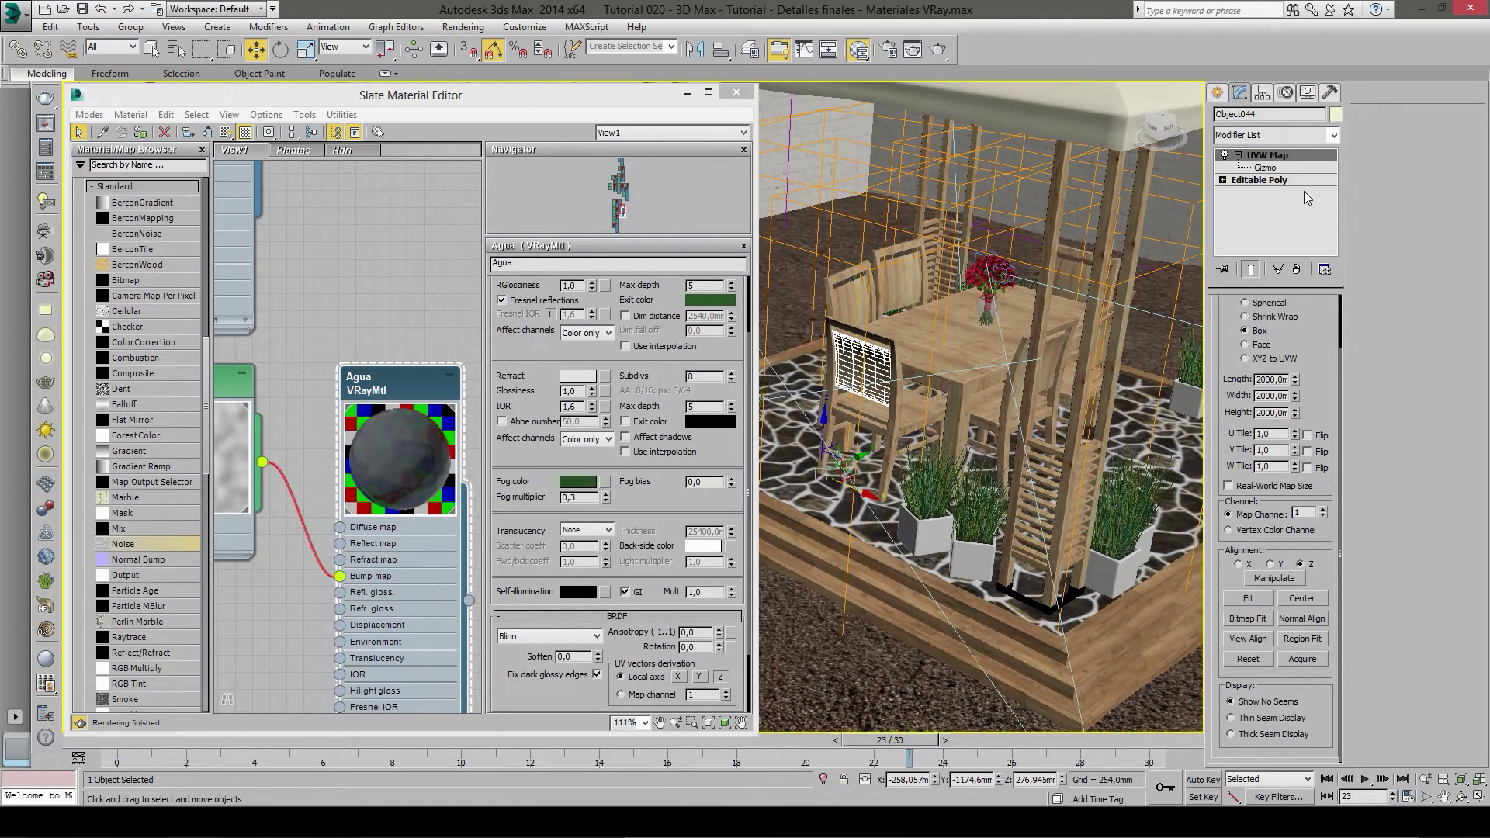
{"action": "left_click", "coordinate": [897, 404]}
{"action": "left_click", "coordinate": [130, 27]}
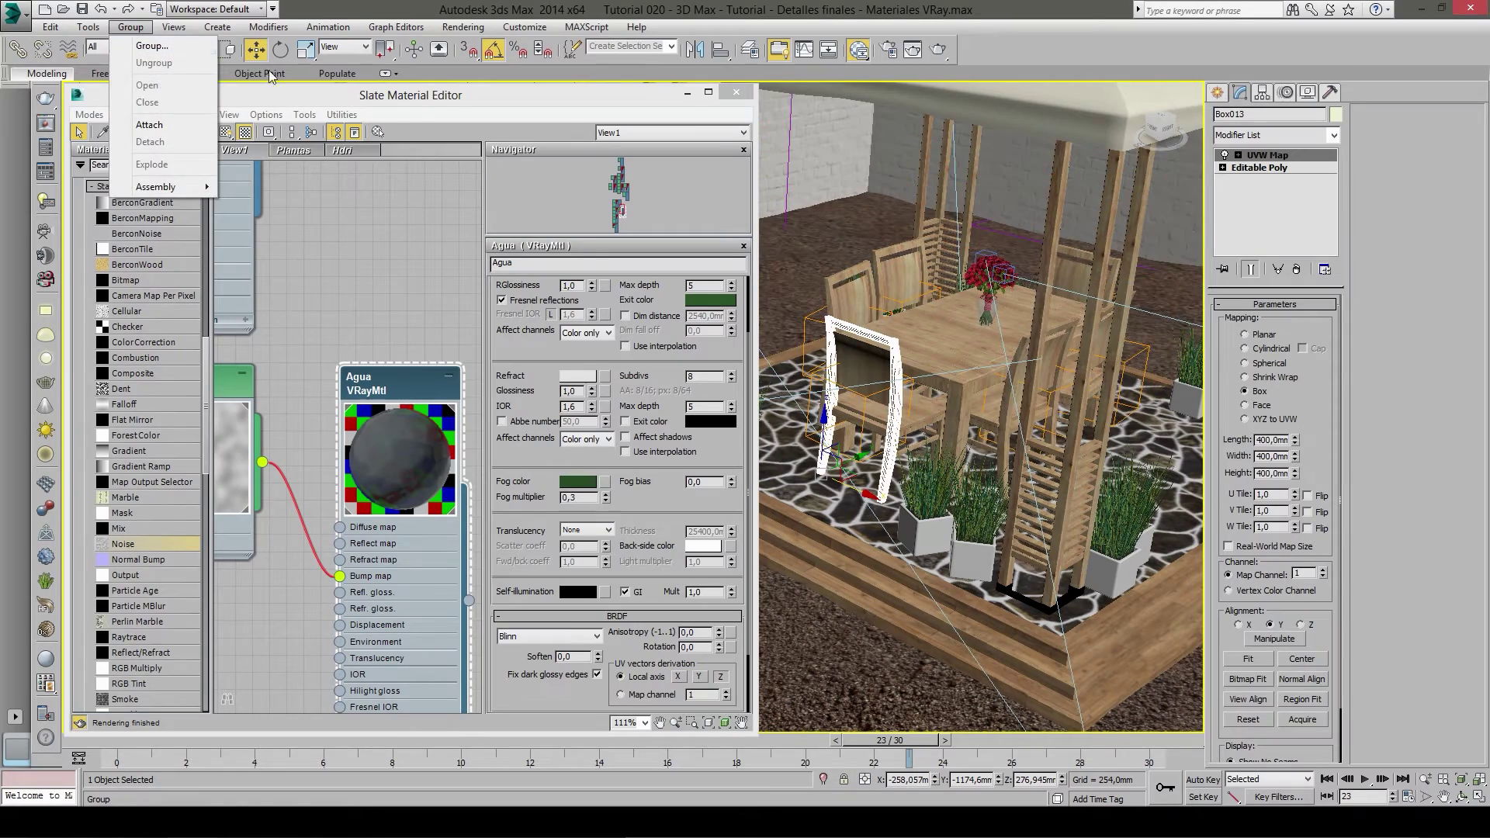
{"action": "scroll", "coordinate": [908, 380], "scroll_direction": "up", "scroll_amount": 2}
{"action": "scroll", "coordinate": [940, 334], "scroll_direction": "up", "scroll_amount": 2}
{"action": "left_click", "coordinate": [819, 310]}
{"action": "middle_click_drag", "start_coordinate": [1047, 409], "coordinate": [1035, 394], "text": "alt"}
{"action": "left_click", "coordinate": [875, 377]}
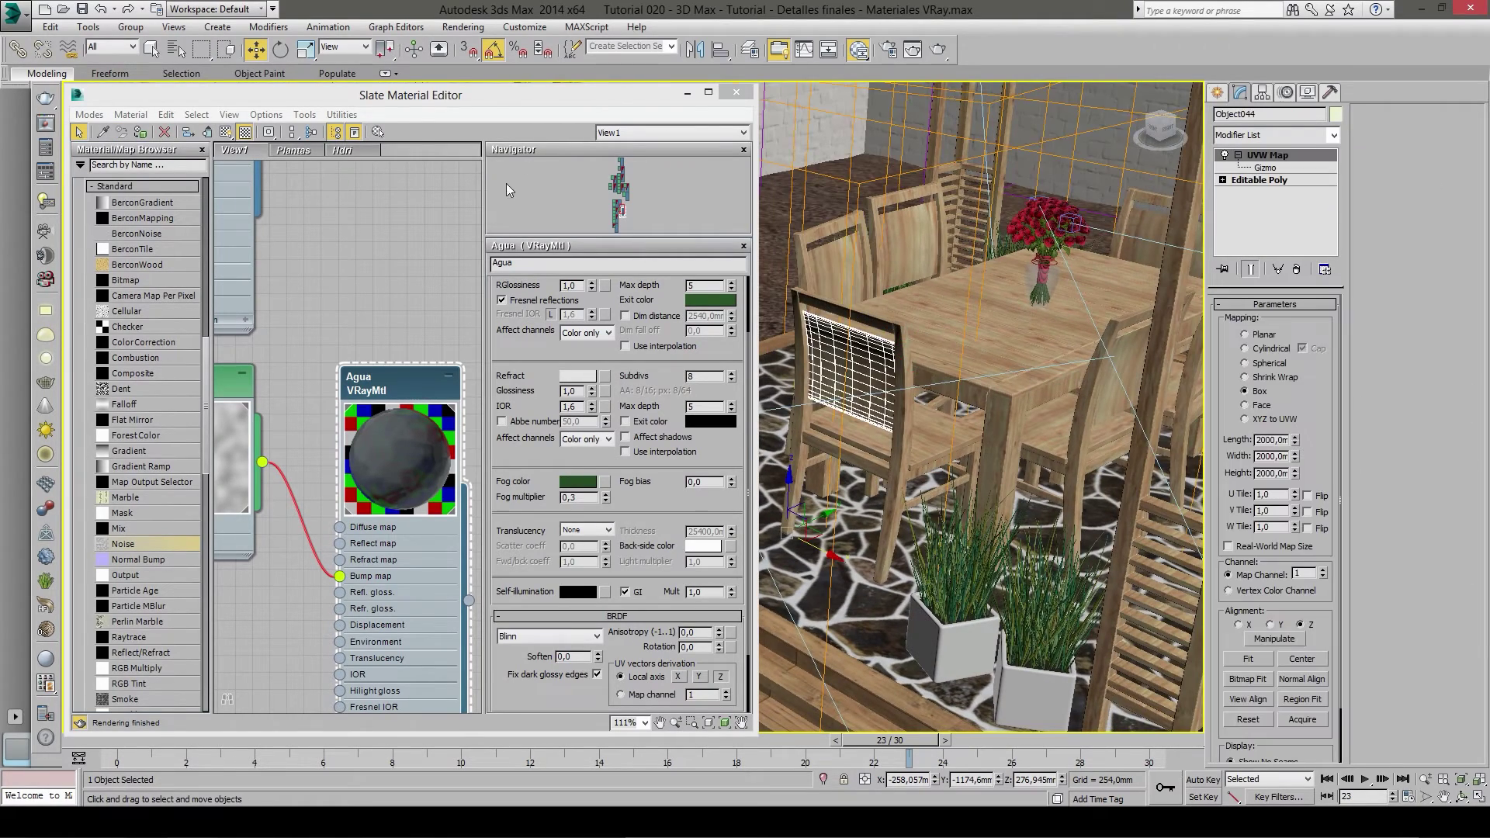
{"action": "left_click", "coordinate": [131, 27]}
{"action": "mouse_move", "coordinate": [835, 307]}
{"action": "middle_mouse_down", "text": "alt"}
{"action": "mouse_move", "coordinate": [908, 413]}
{"action": "mouse_move", "coordinate": [1045, 454]}
{"action": "mouse_move", "coordinate": [900, 425]}
{"action": "middle_mouse_up", "text": "alt"}
{"action": "left_click", "coordinate": [891, 447]}
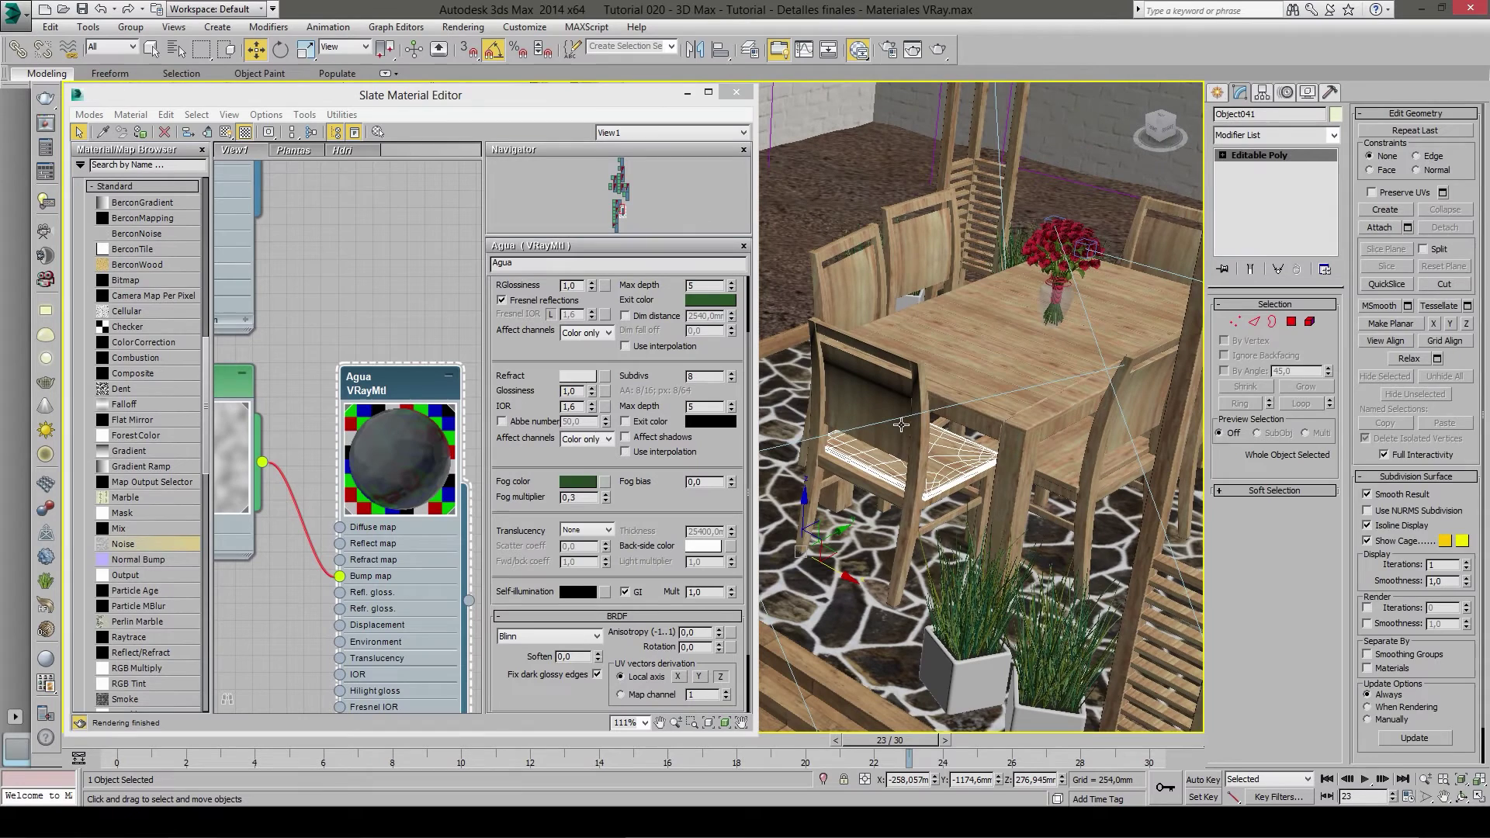
{"action": "left_click", "coordinate": [848, 266]}
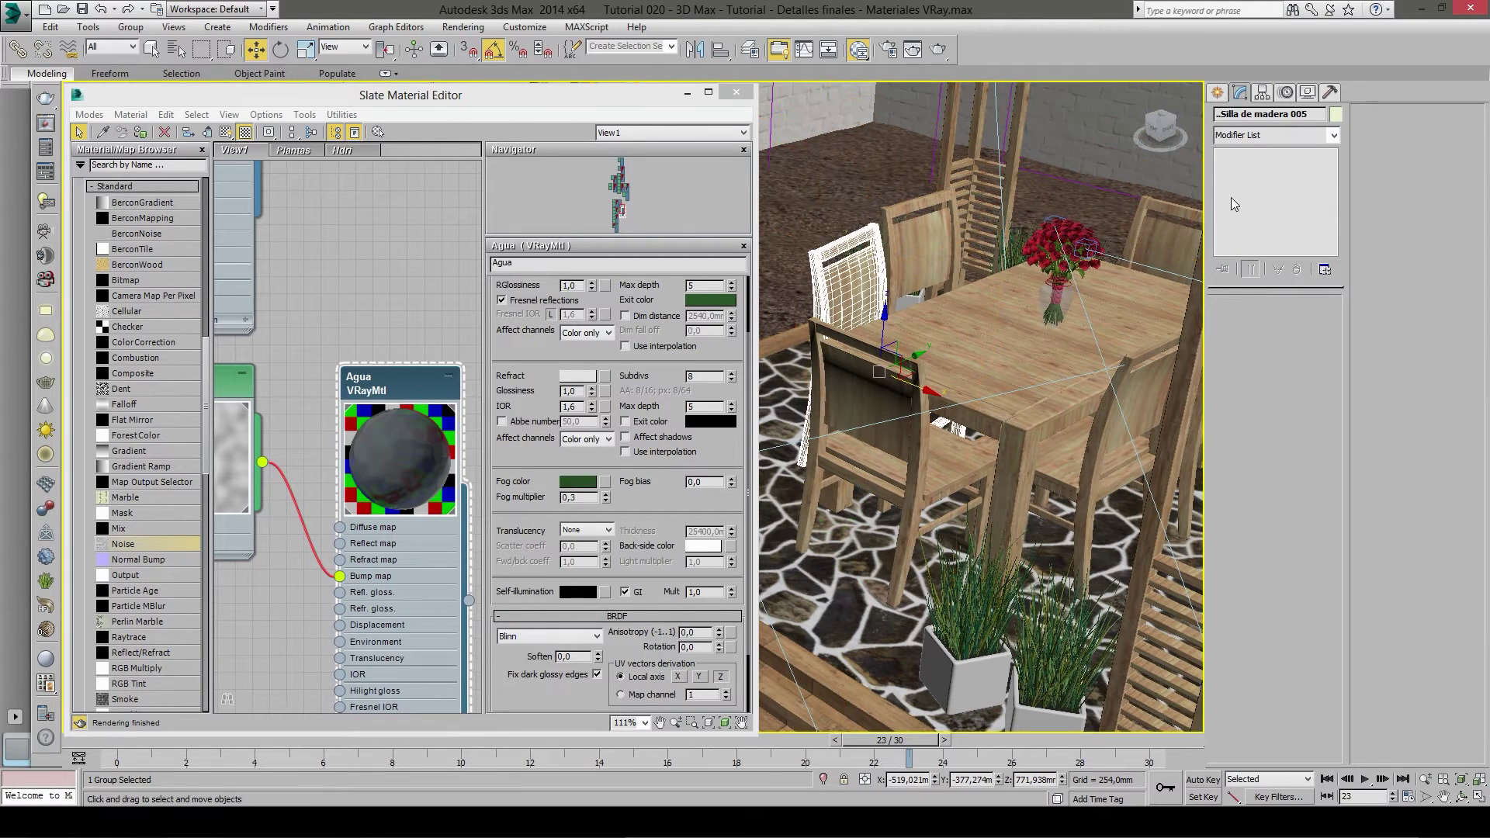
{"action": "left_click", "coordinate": [1317, 114]}
{"action": "left_click", "coordinate": [944, 415]}
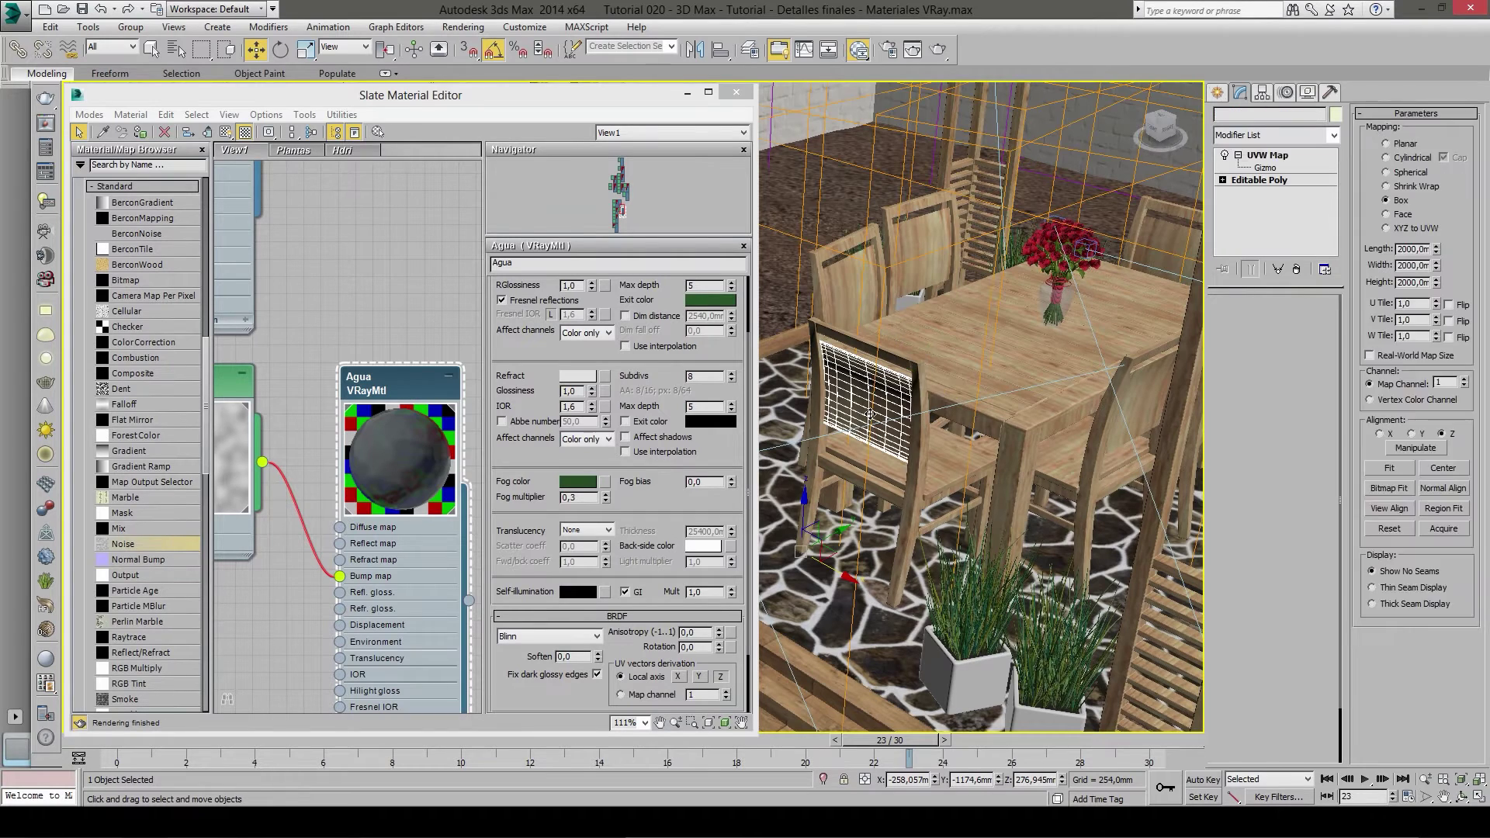
- Select all six parts of the slatted-back chair, including seat, frame and legs
{"action": "left_click", "coordinate": [928, 480], "text": "ctrl"}
{"action": "left_click", "coordinate": [940, 492], "text": "ctrl"}
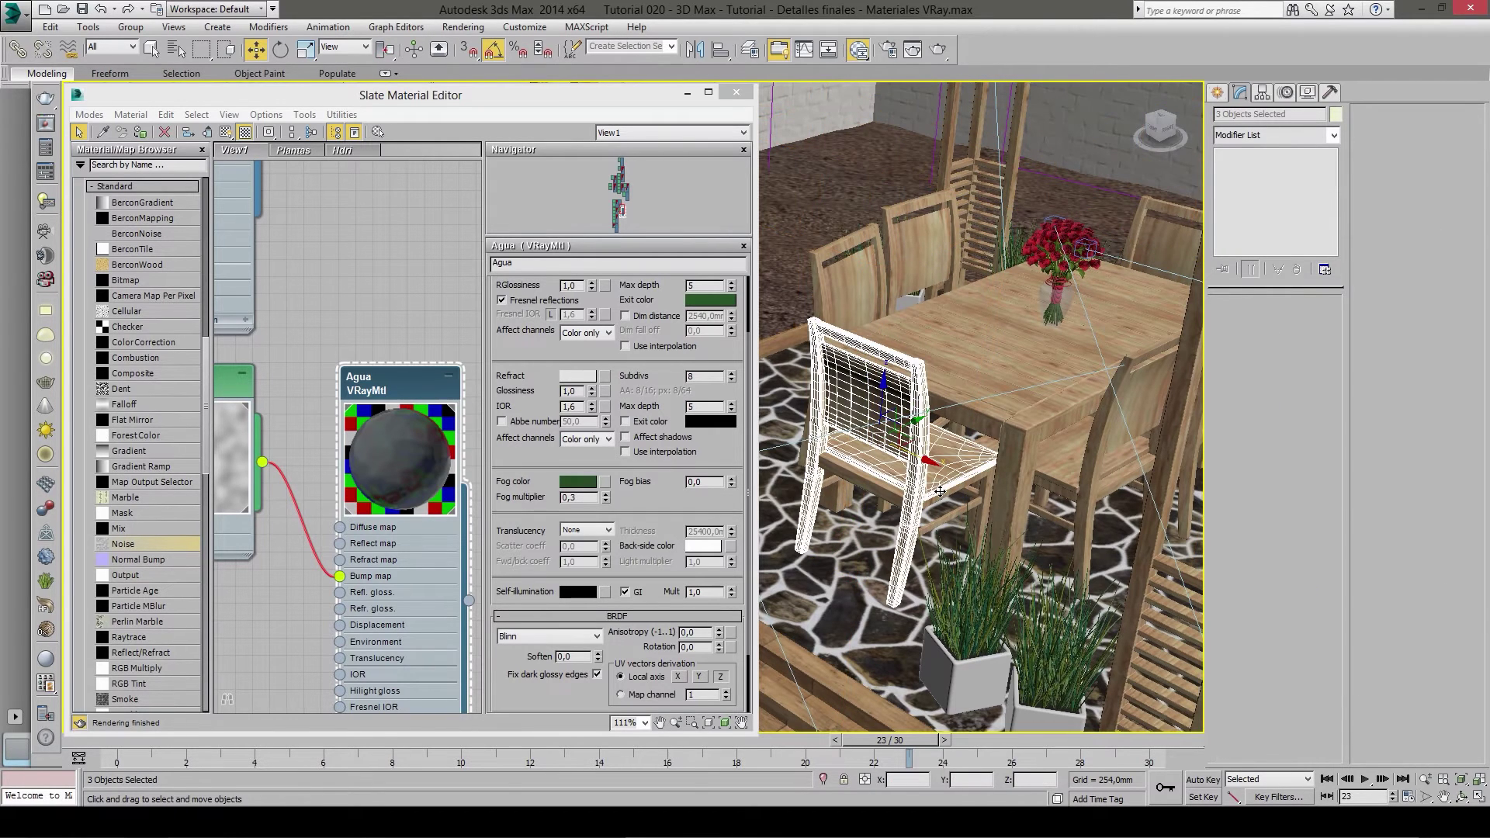
{"action": "left_click", "coordinate": [945, 496], "text": "ctrl"}
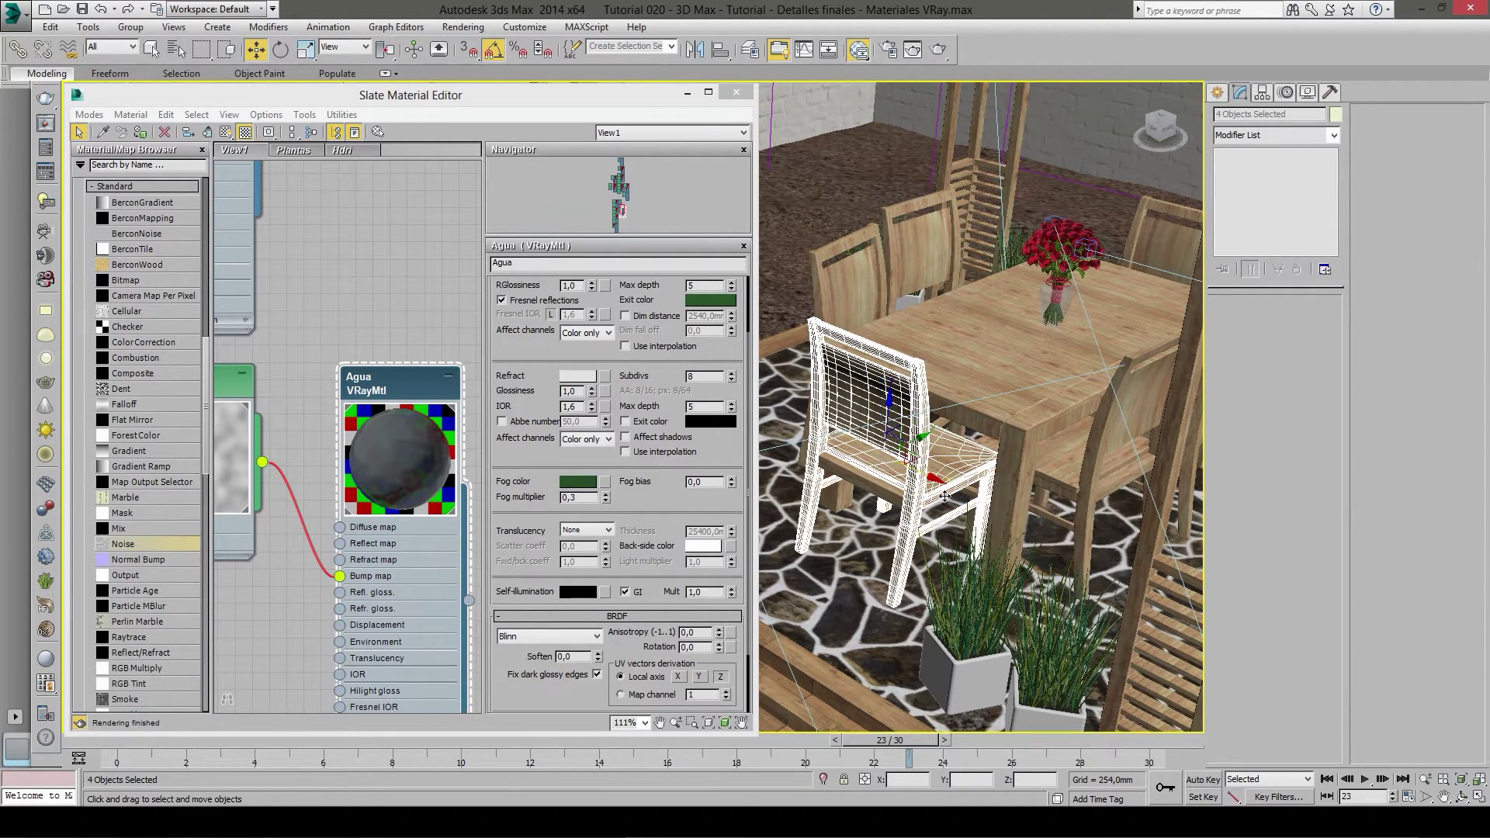
{"action": "left_click", "coordinate": [879, 490], "text": "ctrl"}
{"action": "middle_click_drag", "start_coordinate": [880, 490], "coordinate": [891, 481], "text": "alt"}
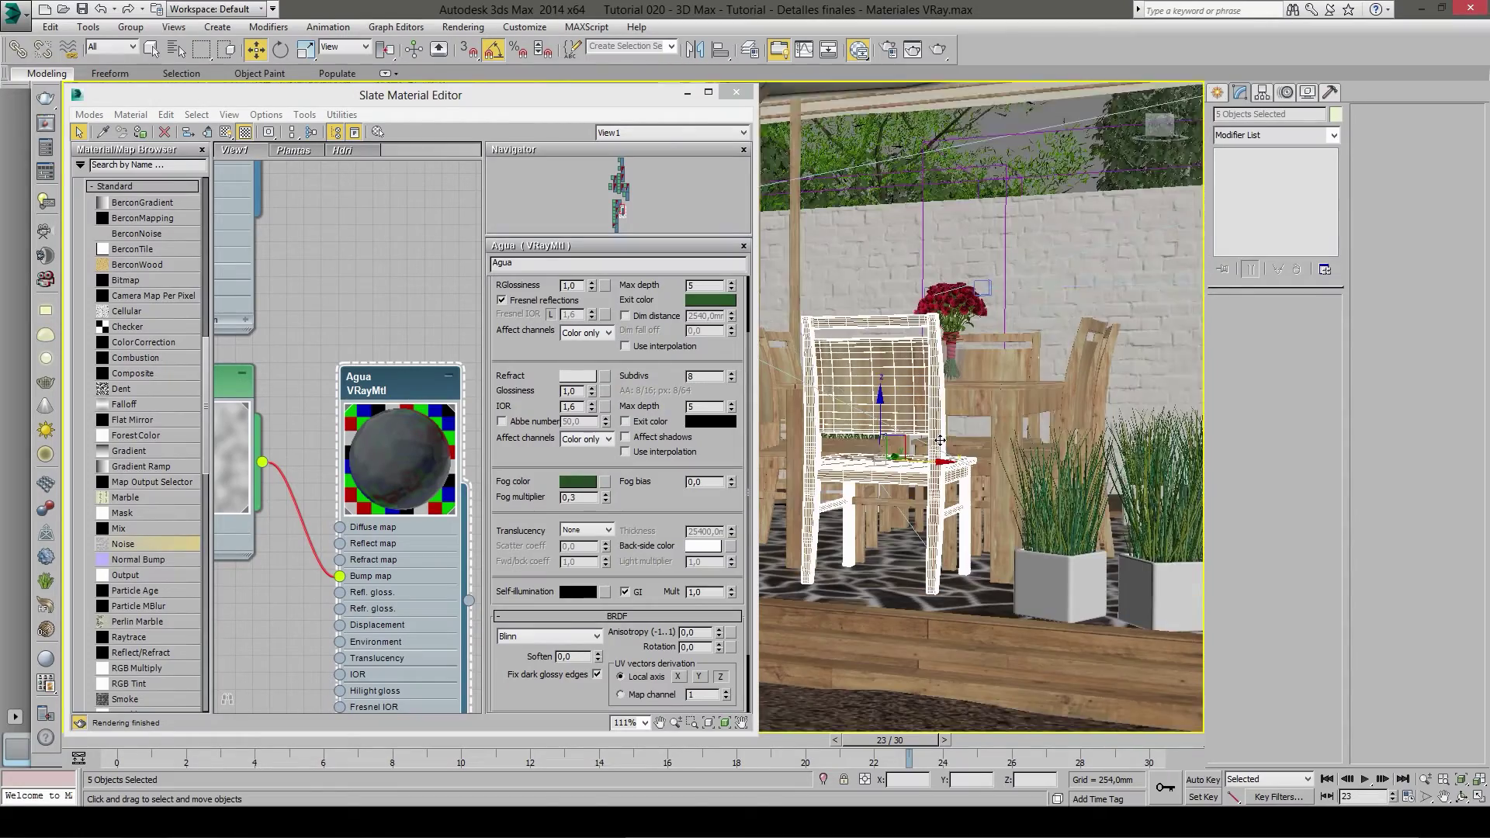
{"action": "left_click", "coordinate": [886, 498], "text": "ctrl"}
{"action": "scroll", "coordinate": [893, 489], "scroll_direction": "up", "scroll_amount": 4}
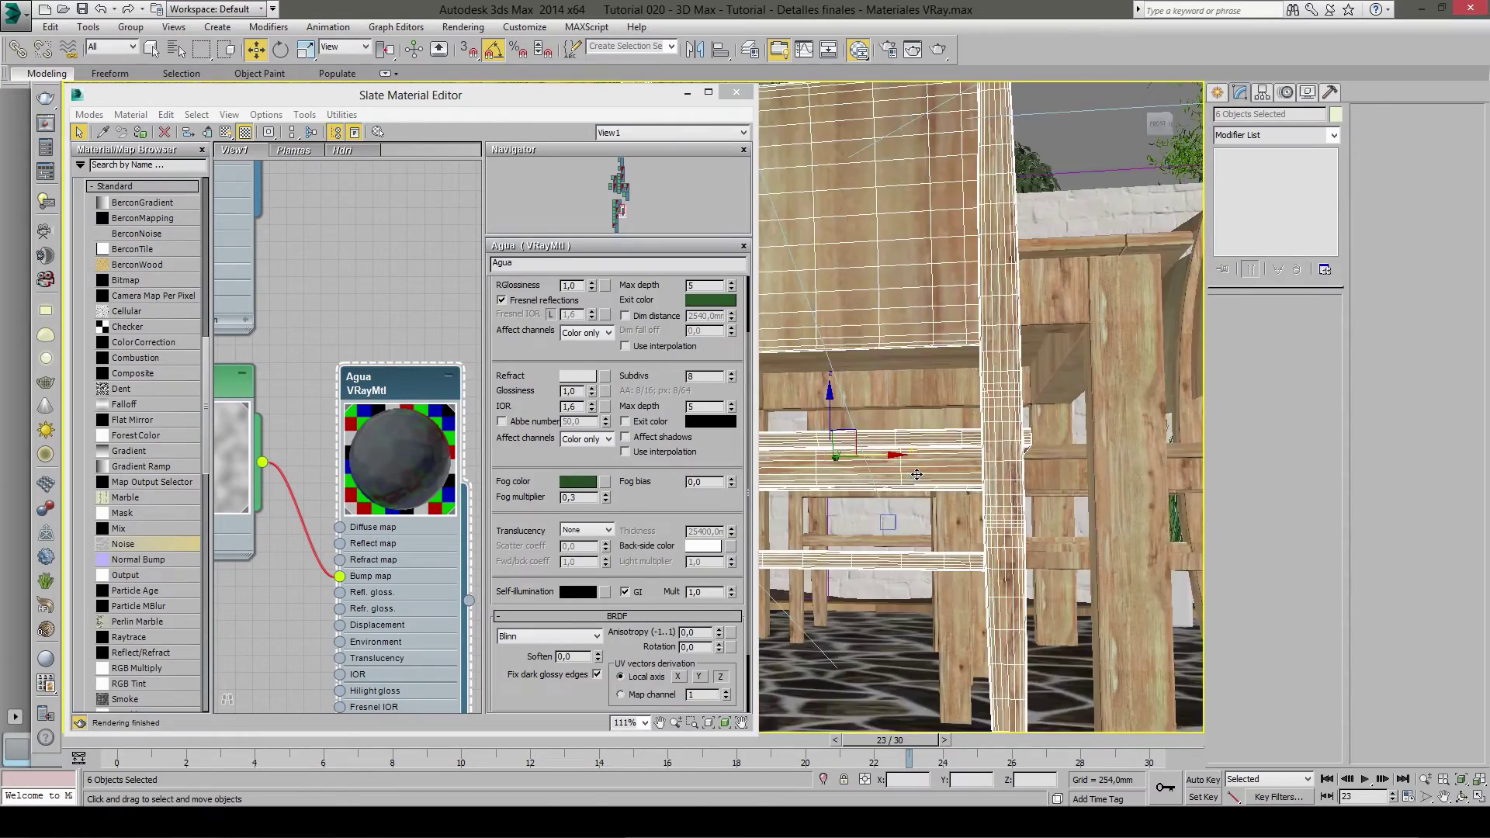
{"action": "scroll", "coordinate": [908, 466], "scroll_direction": "up", "scroll_amount": 3}
{"action": "scroll", "coordinate": [920, 451], "scroll_direction": "up", "scroll_amount": 3}
{"action": "scroll", "coordinate": [920, 451], "scroll_direction": "down", "scroll_amount": 2}
{"action": "scroll", "coordinate": [920, 450], "scroll_direction": "down", "scroll_amount": 3}
{"action": "scroll", "coordinate": [920, 451], "scroll_direction": "down", "scroll_amount": 3}
{"action": "scroll", "coordinate": [920, 450], "scroll_direction": "down", "scroll_amount": 3}
- Group the selected chair parts under the pasted name '..Silla de madera 6'
{"action": "left_click", "coordinate": [130, 26]}
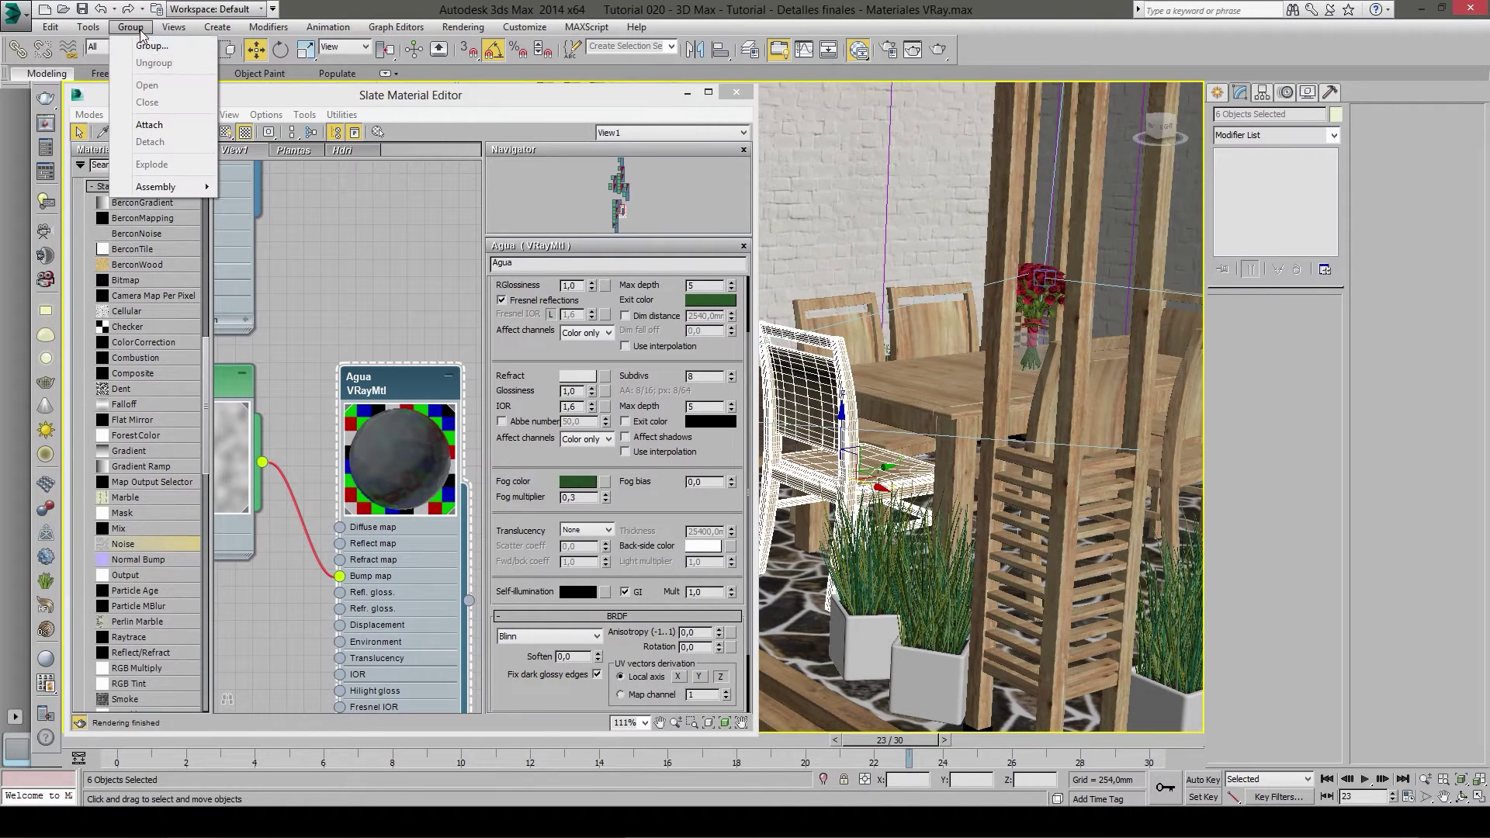
{"action": "left_click", "coordinate": [151, 46]}
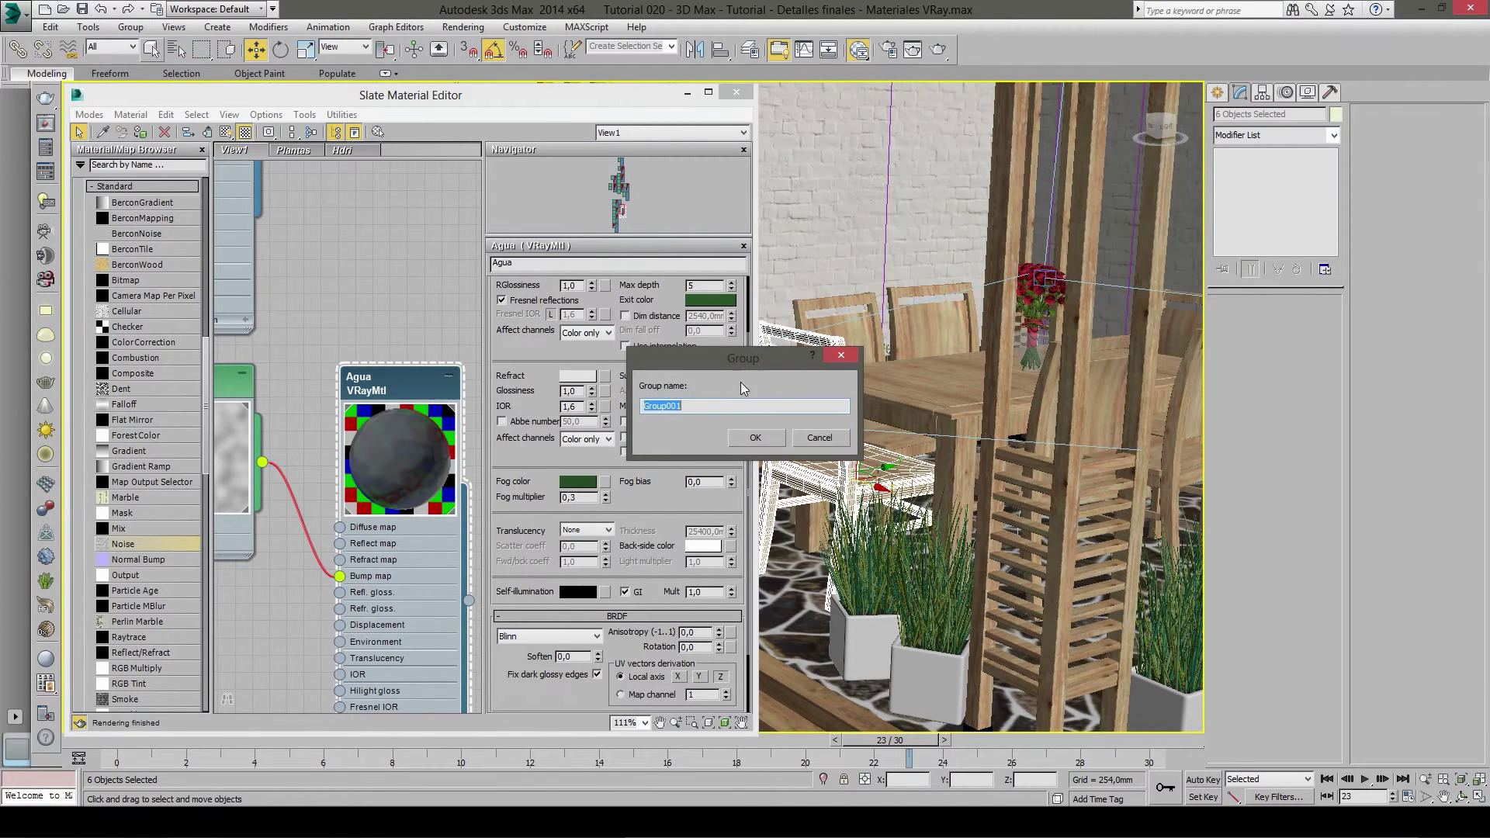
{"action": "type", "text": "..Silla de madera 005"}
{"action": "key", "text": "Return"}
{"action": "middle_click_drag", "start_coordinate": [926, 474], "coordinate": [968, 511], "text": "alt"}
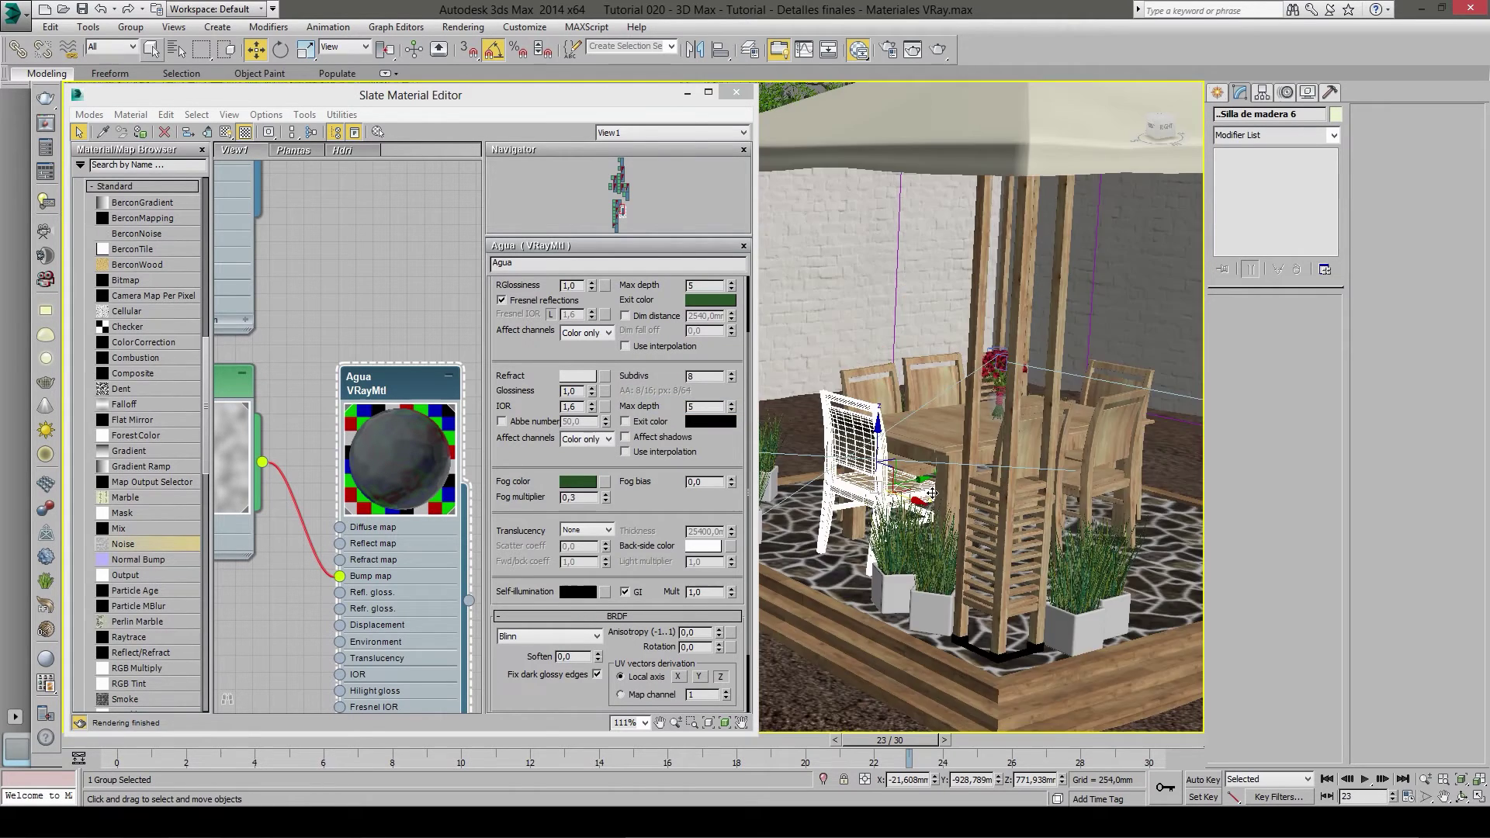
{"action": "left_click_drag", "start_coordinate": [1016, 472], "coordinate": [862, 334]}
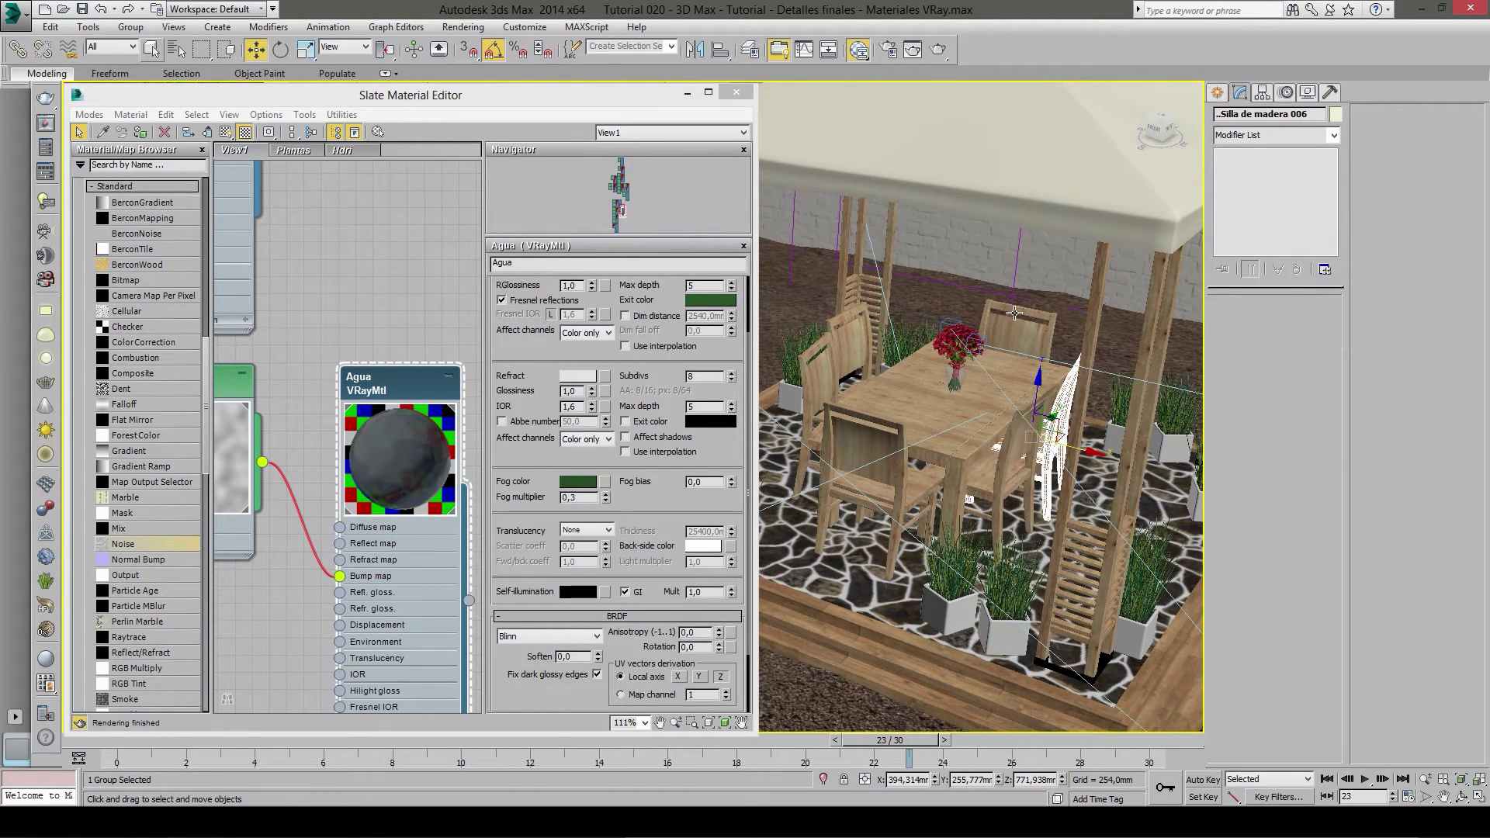
{"action": "scroll", "coordinate": [861, 335], "scroll_direction": "down", "scroll_amount": 5}
{"action": "middle_click_drag", "start_coordinate": [862, 335], "coordinate": [905, 378], "text": "alt"}
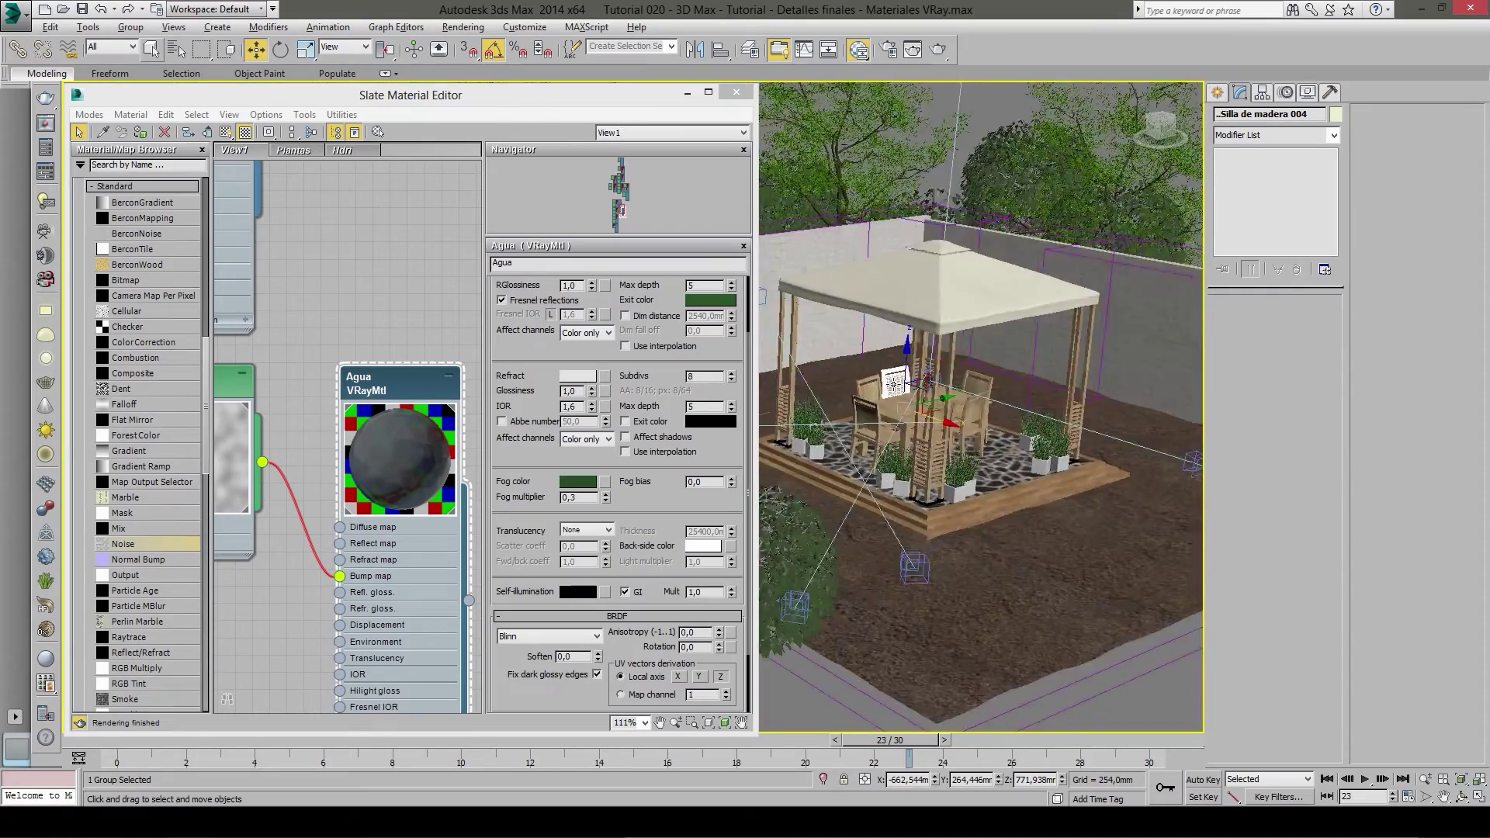
{"action": "scroll", "coordinate": [906, 378], "scroll_direction": "up", "scroll_amount": 4}
{"action": "middle_click_drag", "start_coordinate": [990, 602], "coordinate": [998, 441], "text": "alt"}
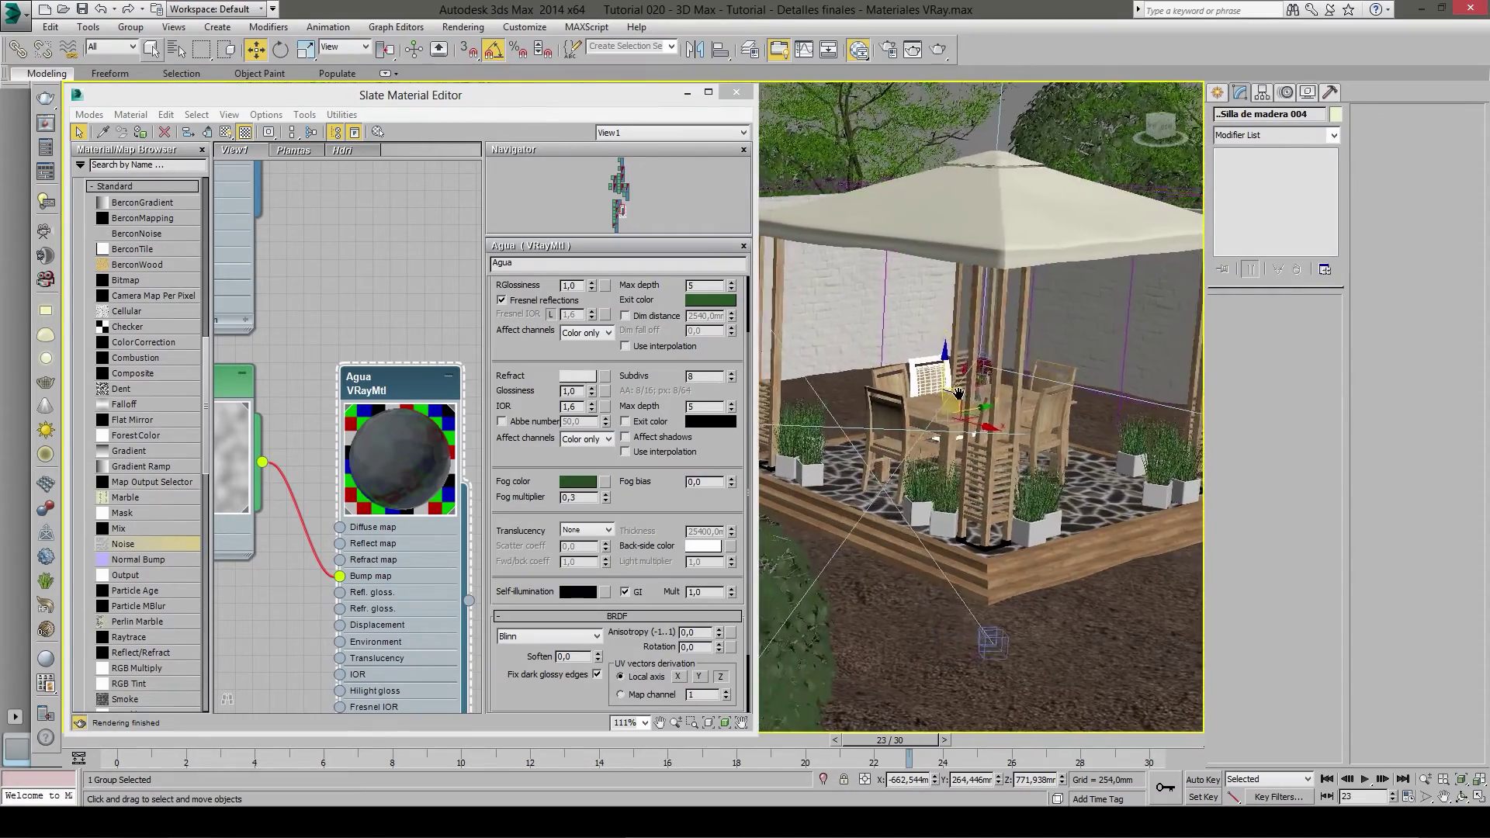
{"action": "scroll", "coordinate": [998, 441], "scroll_direction": "down", "scroll_amount": 2}
{"action": "scroll", "coordinate": [997, 443], "scroll_direction": "down", "scroll_amount": 1}
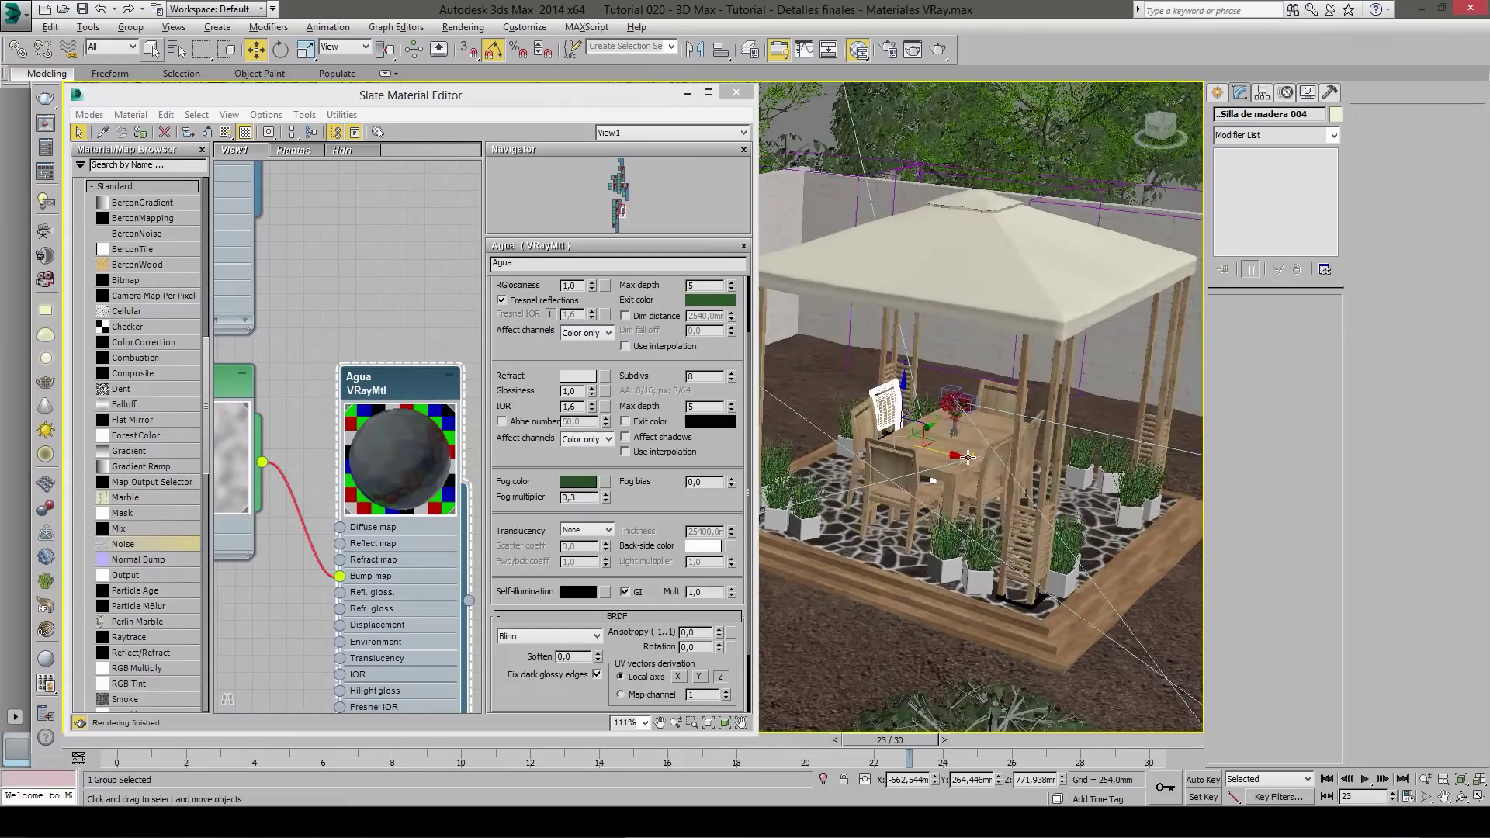
{"action": "scroll", "coordinate": [998, 446], "scroll_direction": "down", "scroll_amount": 3}
{"action": "mouse_move", "coordinate": [997, 451]}
{"action": "middle_mouse_down", "text": "alt"}
{"action": "mouse_move", "coordinate": [1073, 478]}
{"action": "mouse_move", "coordinate": [871, 463]}
{"action": "mouse_move", "coordinate": [931, 398]}
{"action": "middle_mouse_up", "text": "alt"}
{"action": "scroll", "coordinate": [871, 464], "scroll_direction": "up", "scroll_amount": 2}
{"action": "scroll", "coordinate": [871, 463], "scroll_direction": "up", "scroll_amount": 2}
{"action": "scroll", "coordinate": [871, 463], "scroll_direction": "up", "scroll_amount": 3}
{"action": "scroll", "coordinate": [931, 398], "scroll_direction": "up", "scroll_amount": 2}
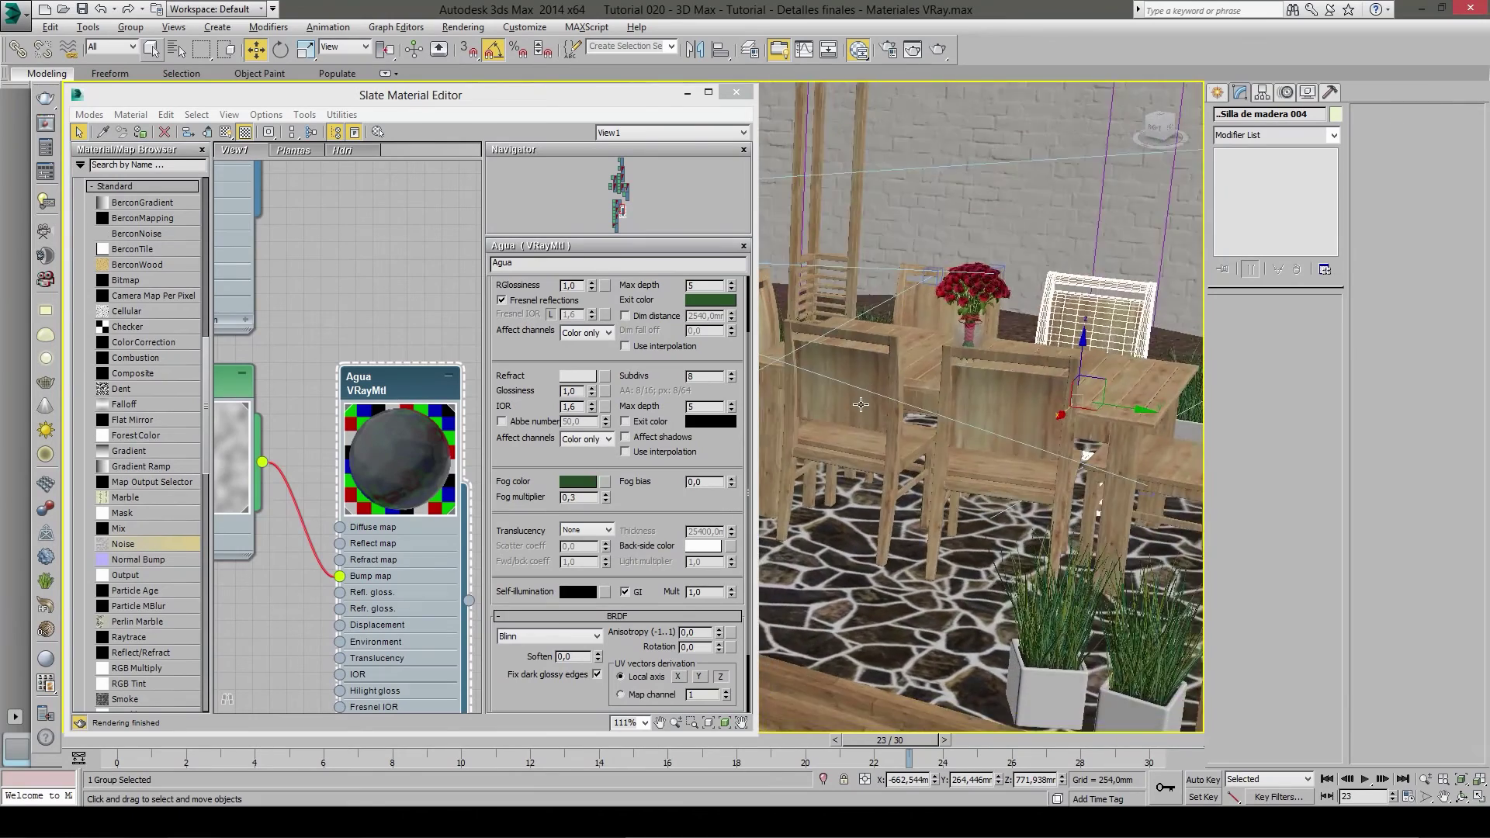
{"action": "scroll", "coordinate": [931, 398], "scroll_direction": "up", "scroll_amount": 2}
{"action": "scroll", "coordinate": [931, 398], "scroll_direction": "up", "scroll_amount": 2}
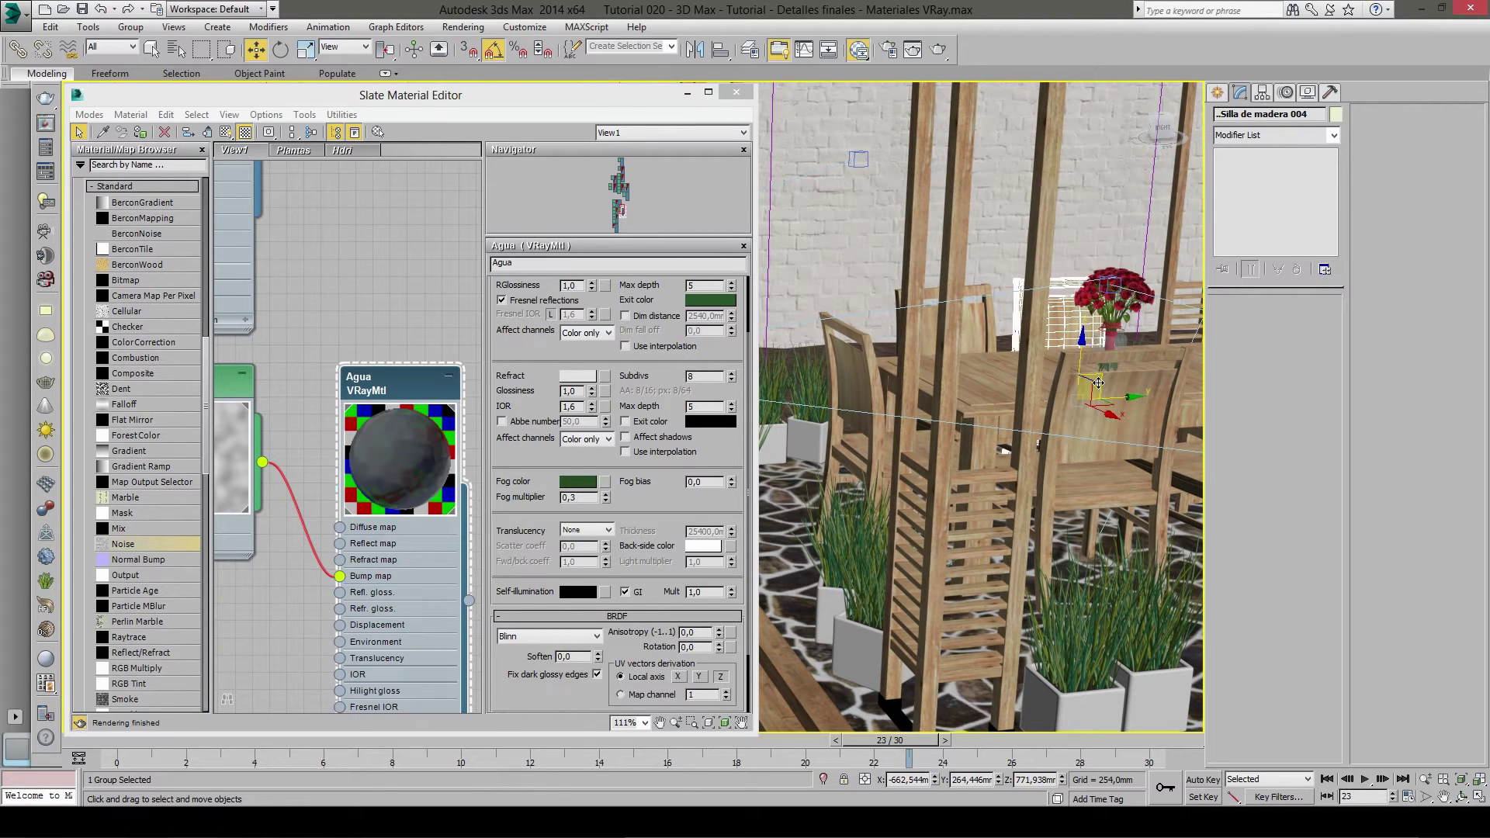
{"action": "scroll", "coordinate": [1086, 342], "scroll_direction": "up", "scroll_amount": 3}
{"action": "scroll", "coordinate": [1079, 349], "scroll_direction": "up", "scroll_amount": 1}
{"action": "scroll", "coordinate": [982, 482], "scroll_direction": "up", "scroll_amount": 3}
{"action": "scroll", "coordinate": [983, 479], "scroll_direction": "up", "scroll_amount": 3}
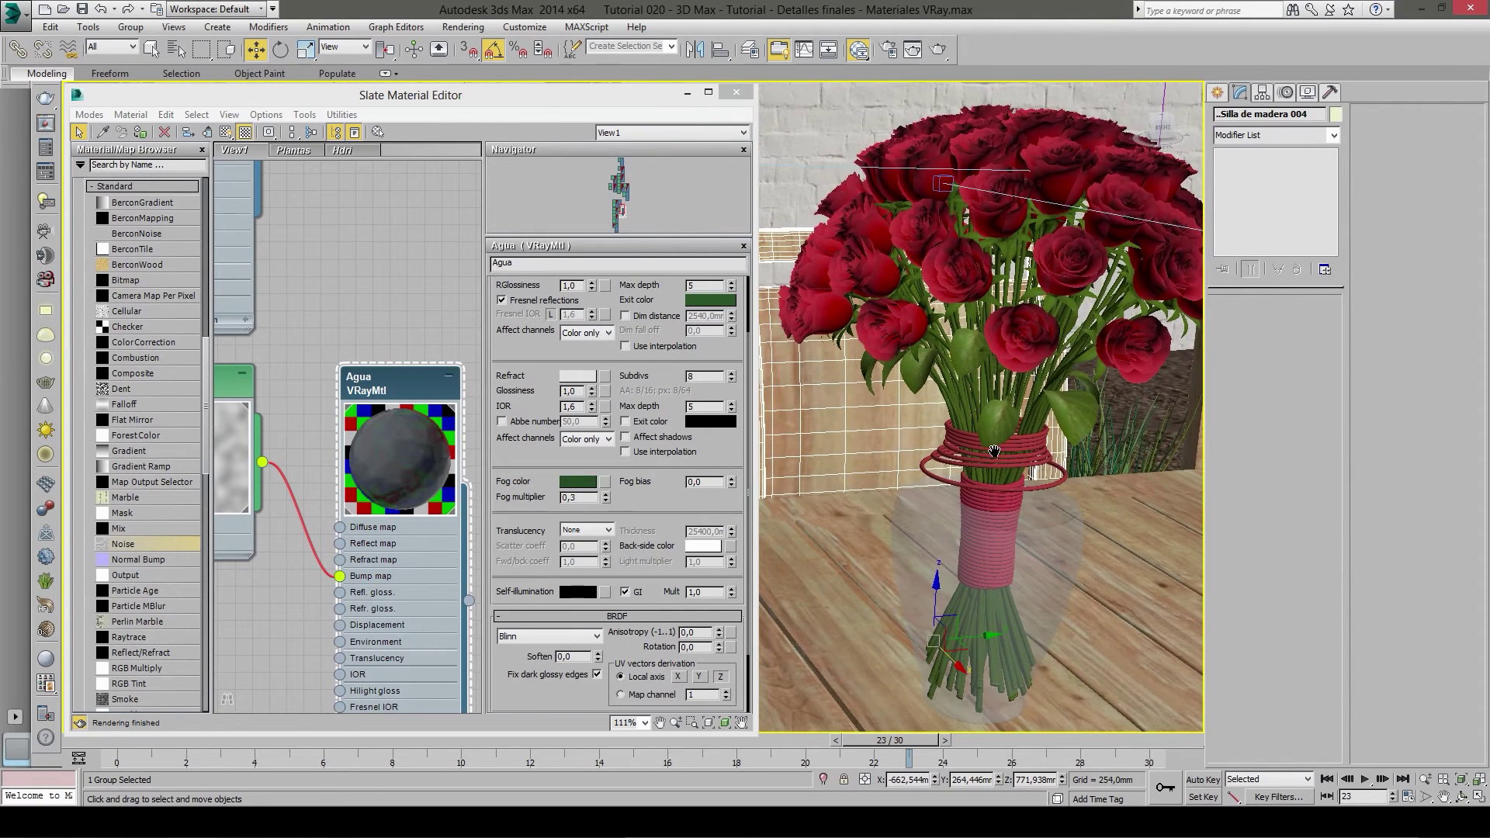
{"action": "scroll", "coordinate": [994, 451], "scroll_direction": "down", "scroll_amount": 3}
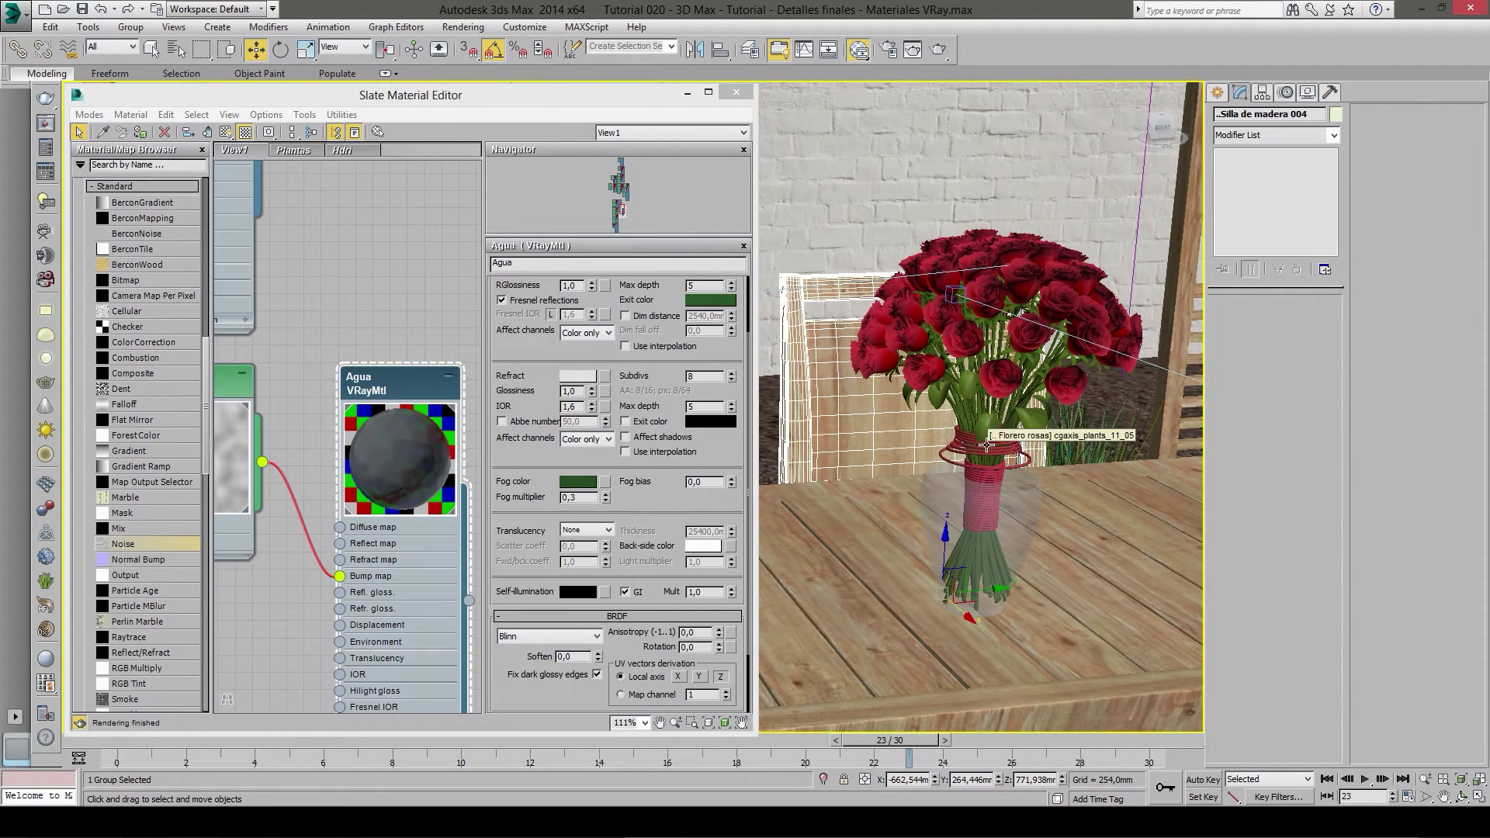